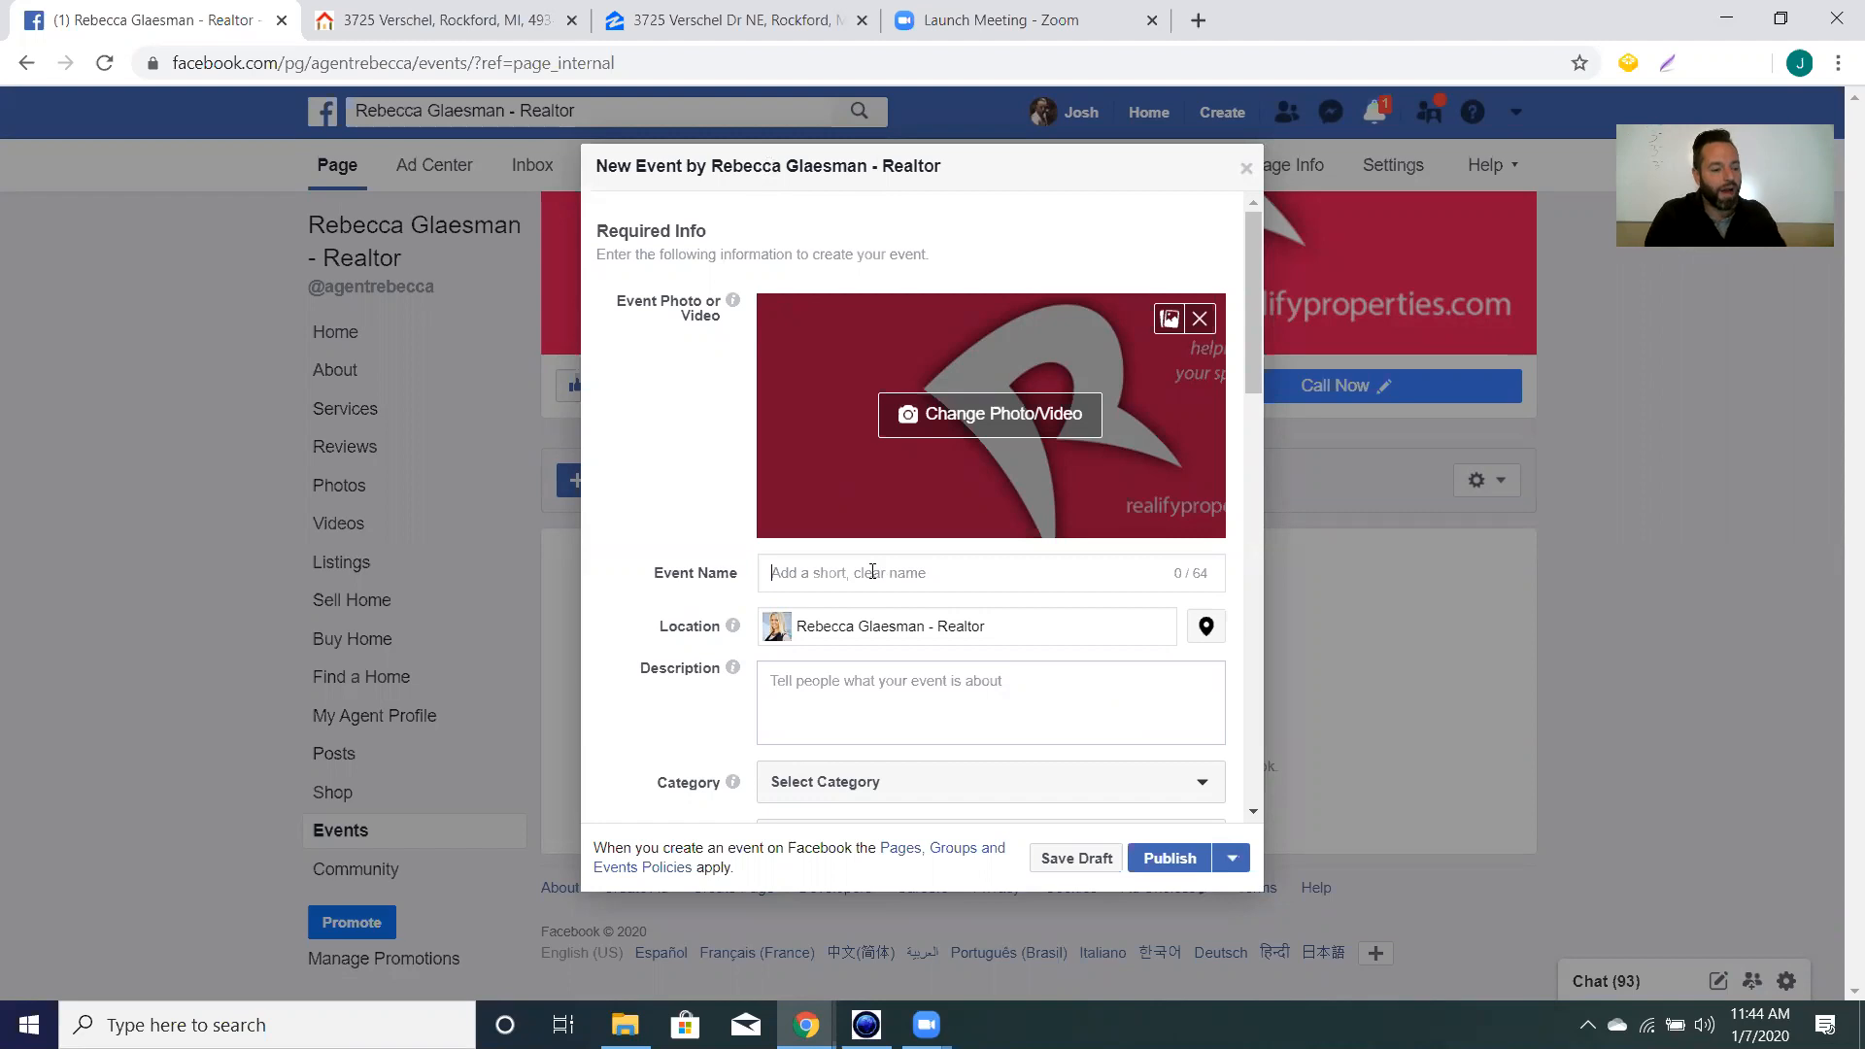
Enter 'Open House | Verschel' as the event name, checking the street name's spelling on the listing.
{"action": "type", "text": "Open House"}
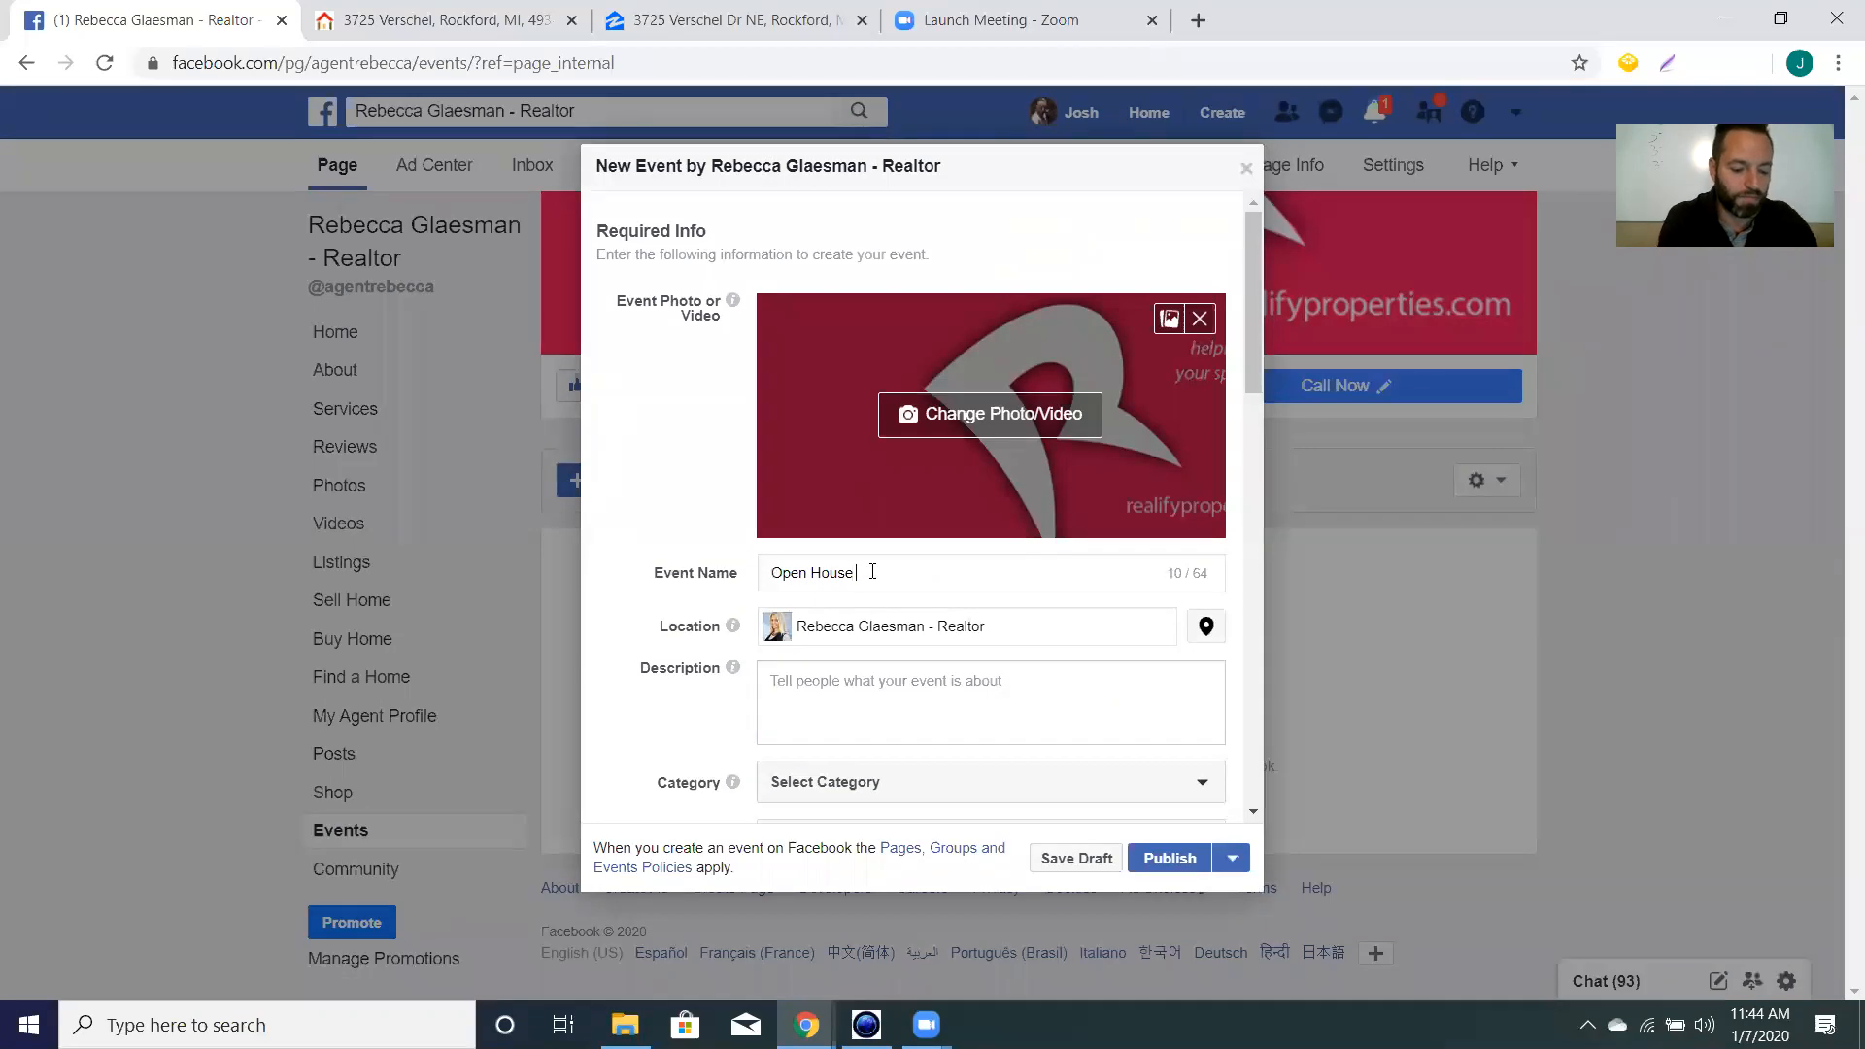
{"action": "type", "text": " |"}
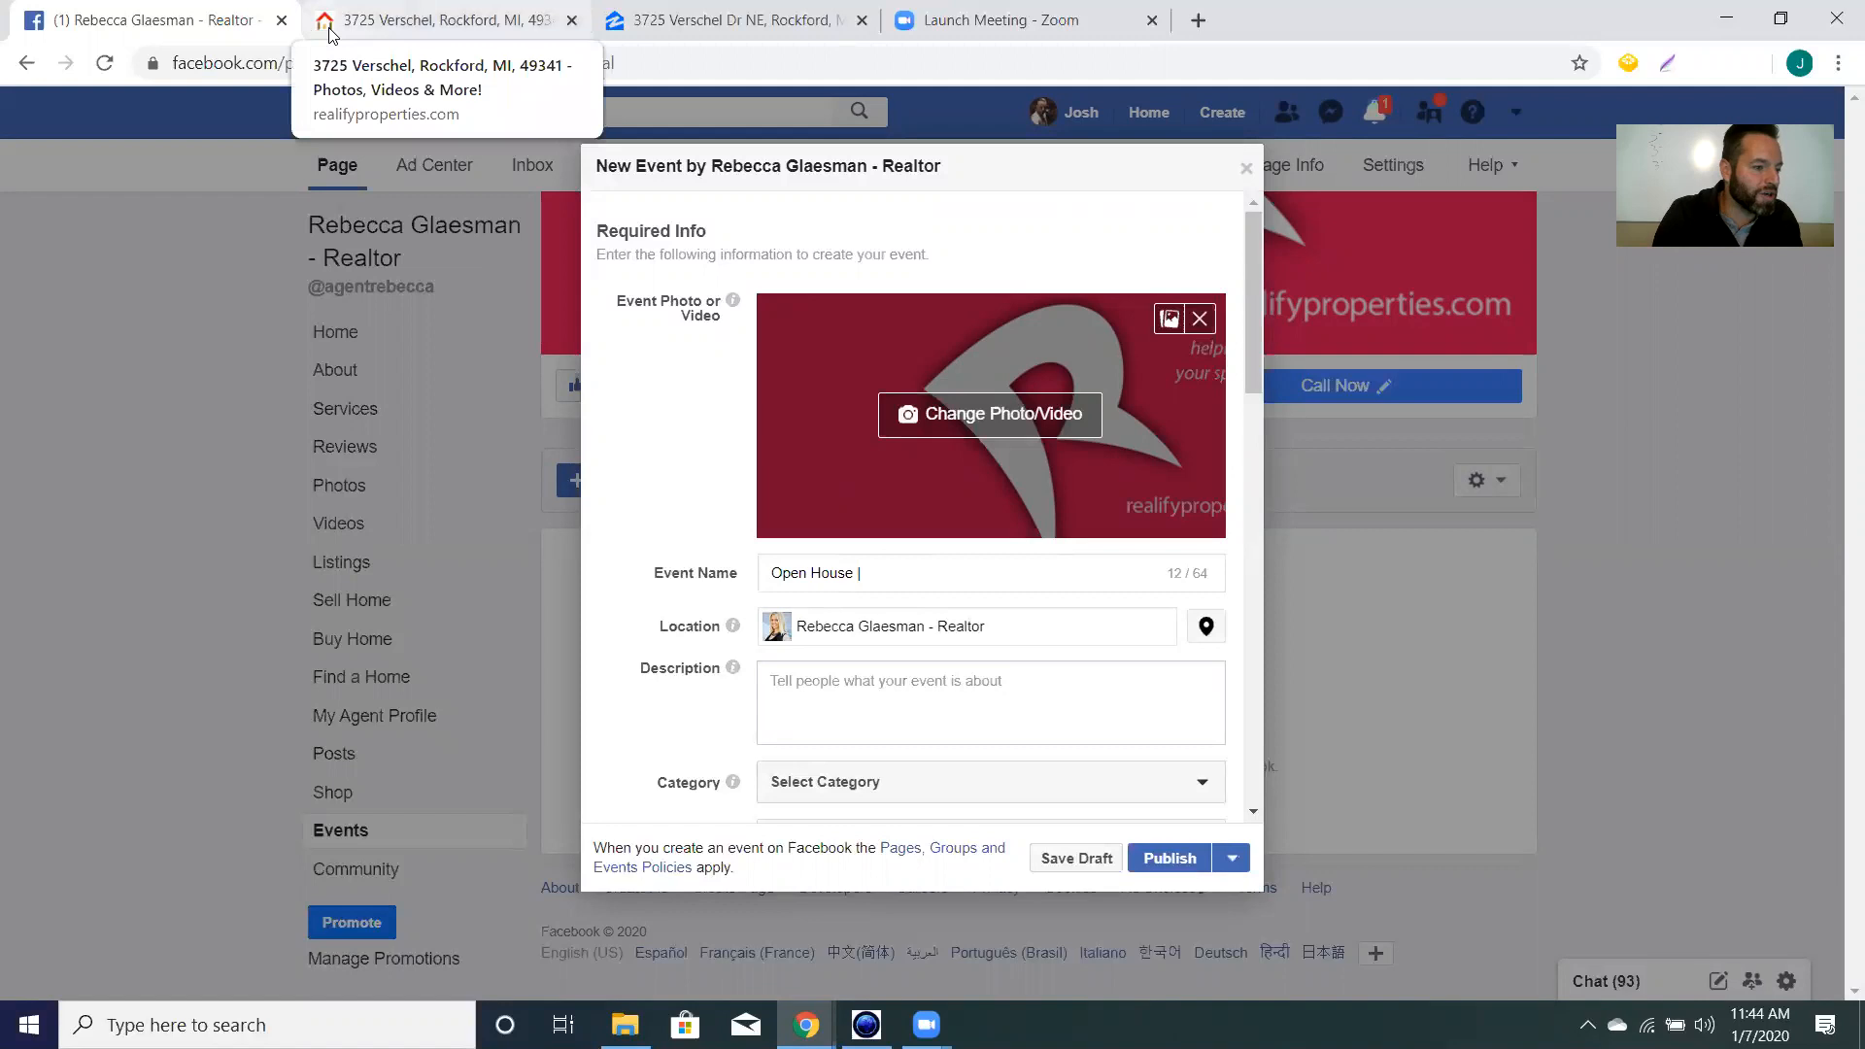
{"action": "left_click", "coordinate": [428, 21]}
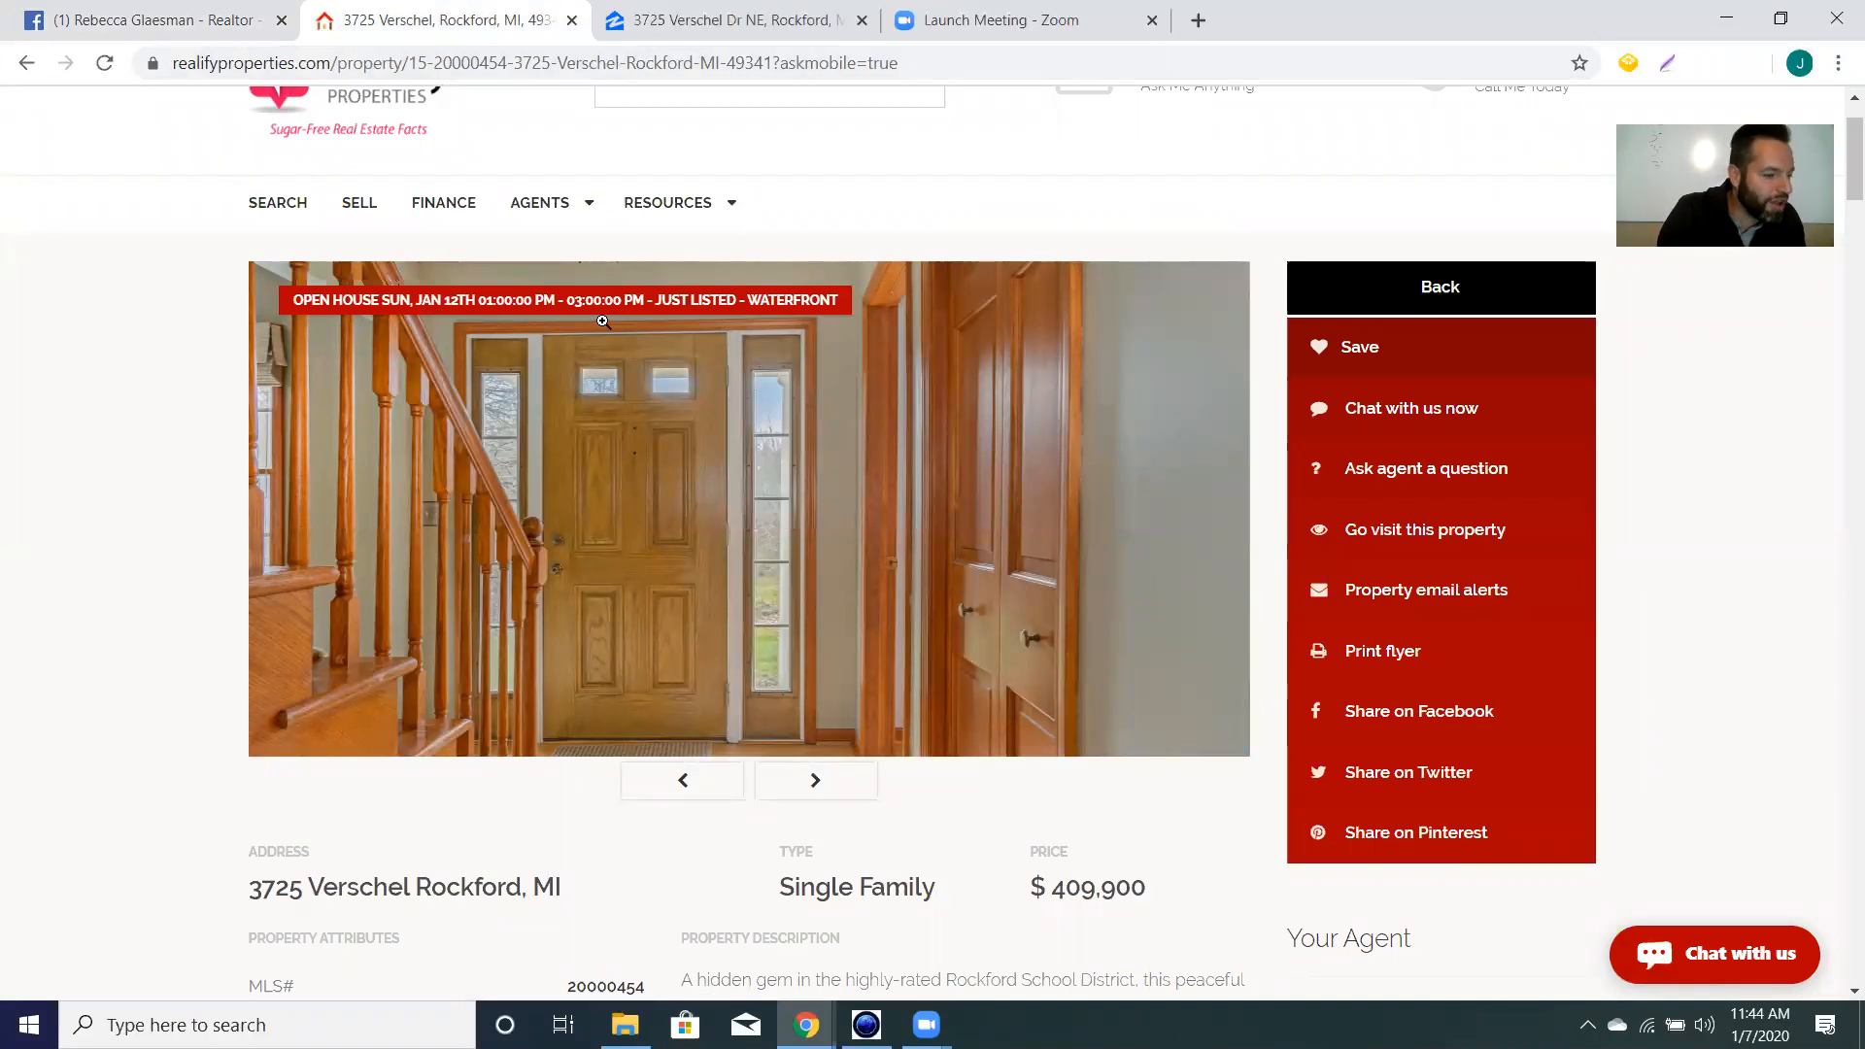
{"action": "left_click", "coordinate": [188, 23]}
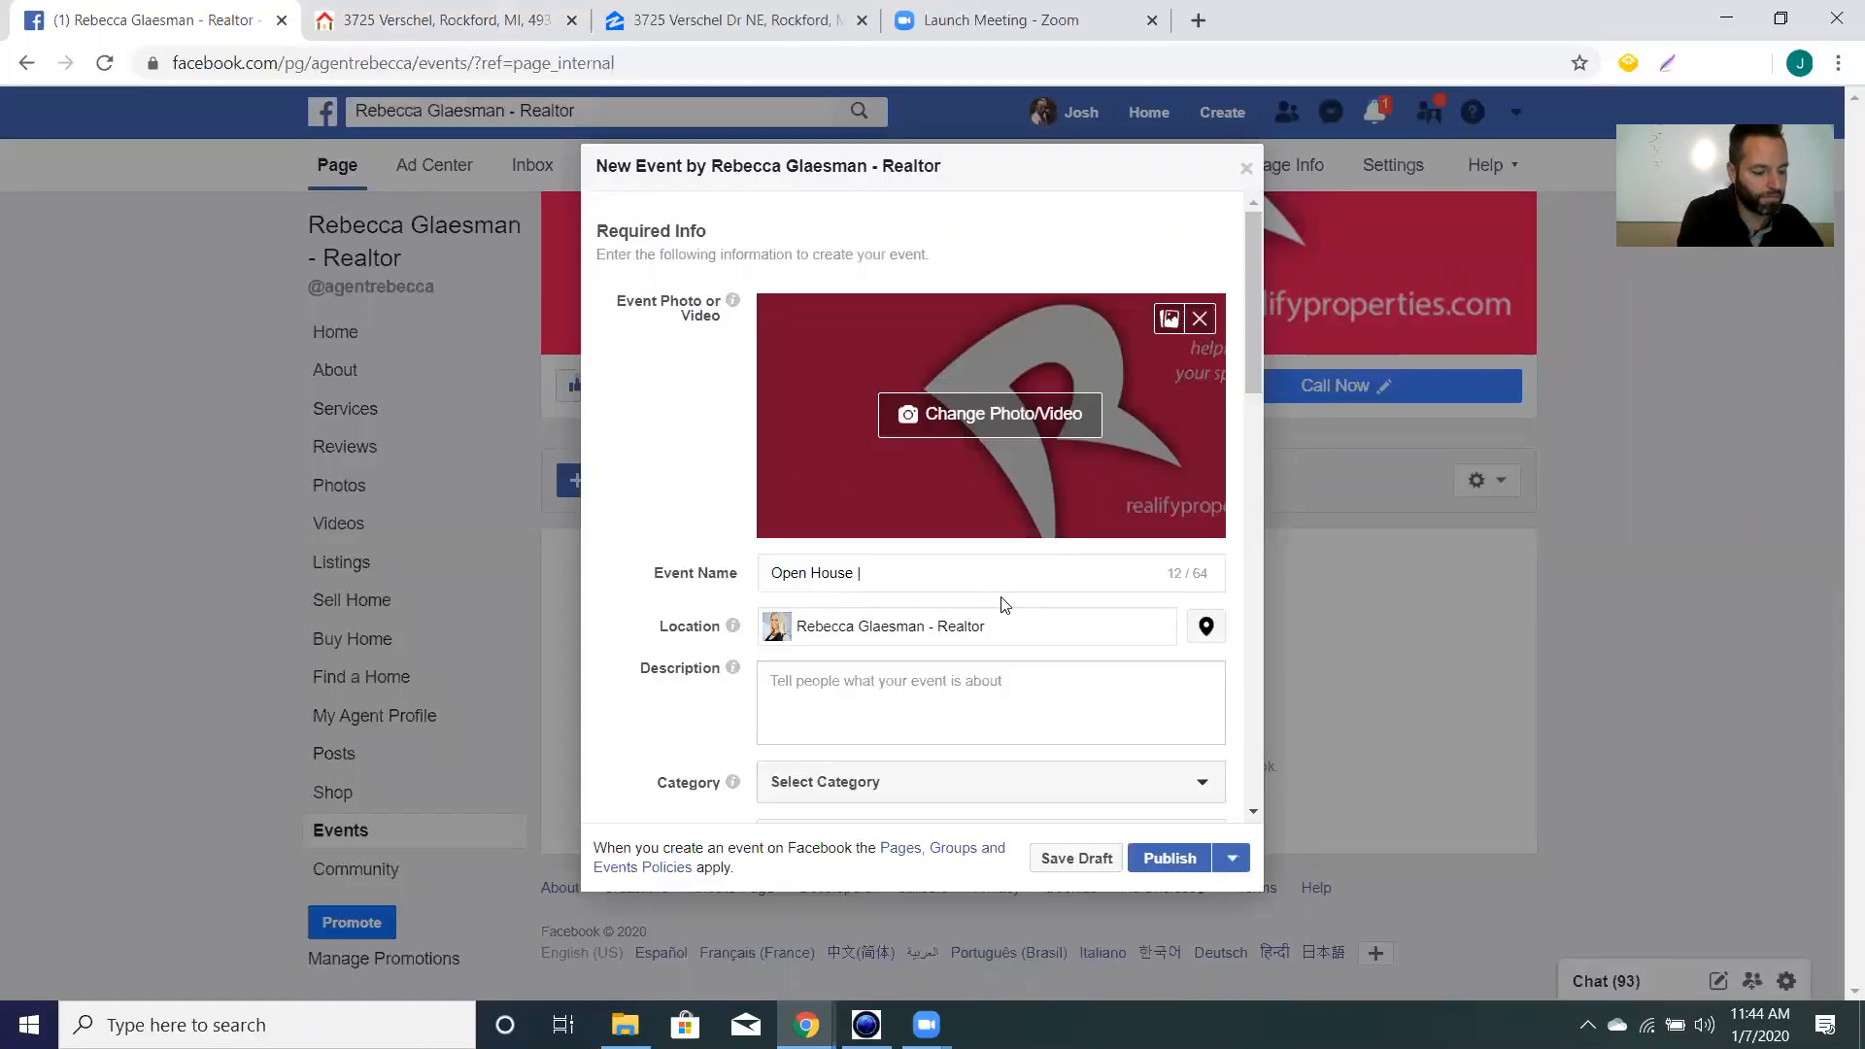
{"action": "type", "text": "V"}
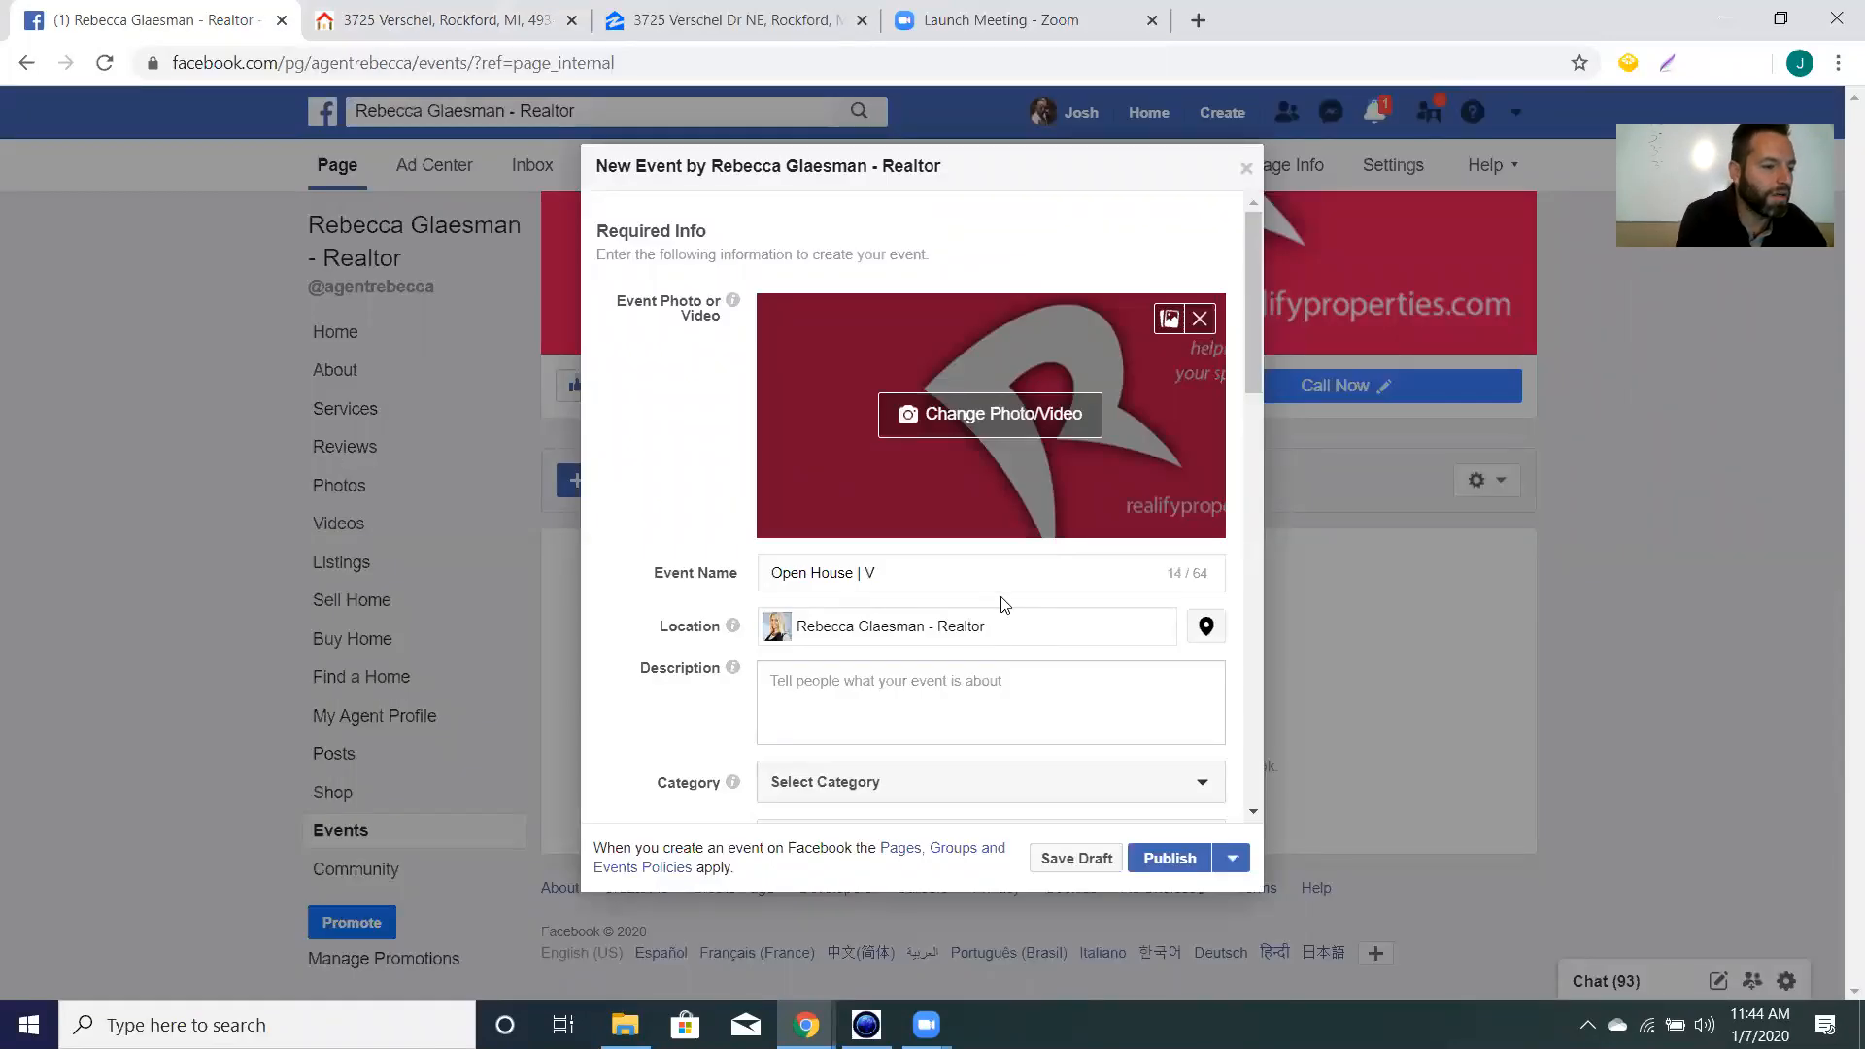
{"action": "type", "text": "e"}
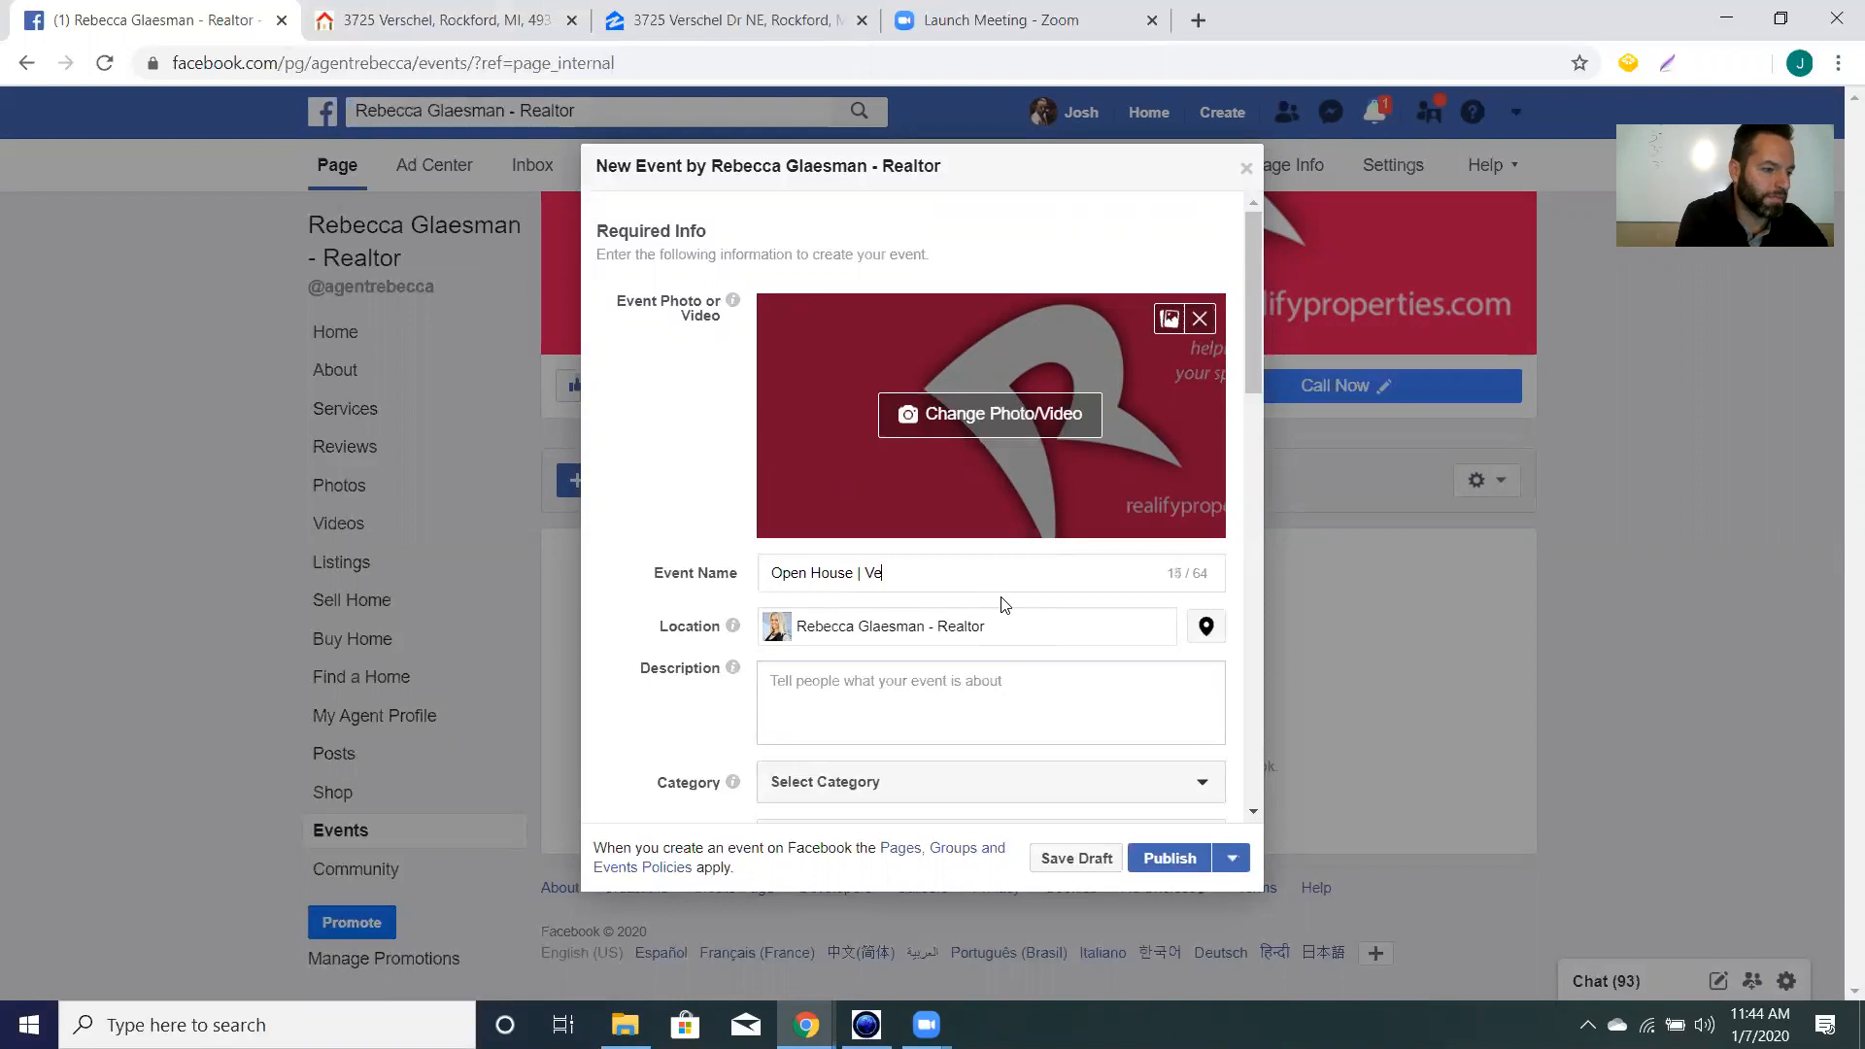
{"action": "type", "text": "rschwel"}
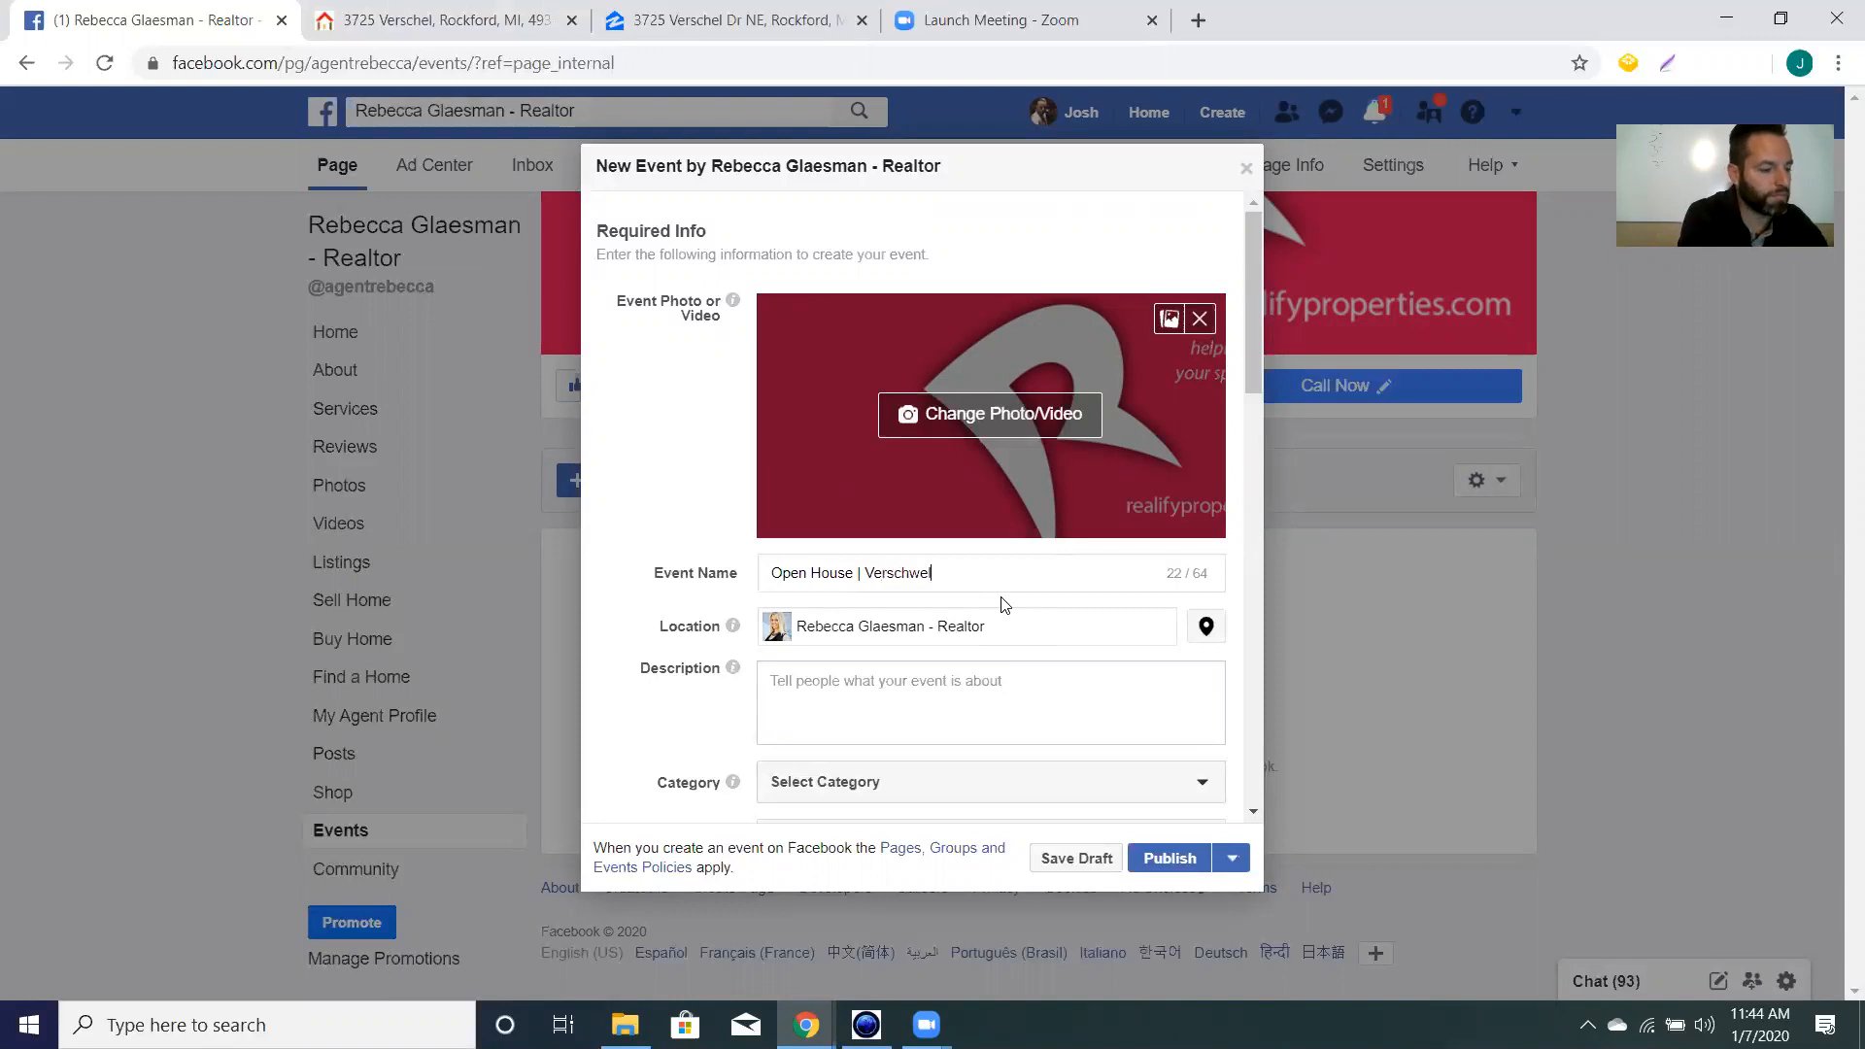
{"action": "key", "text": "BackSpace"}
{"action": "key", "text": "BackSpace"}
{"action": "key", "text": "BackSpace"}
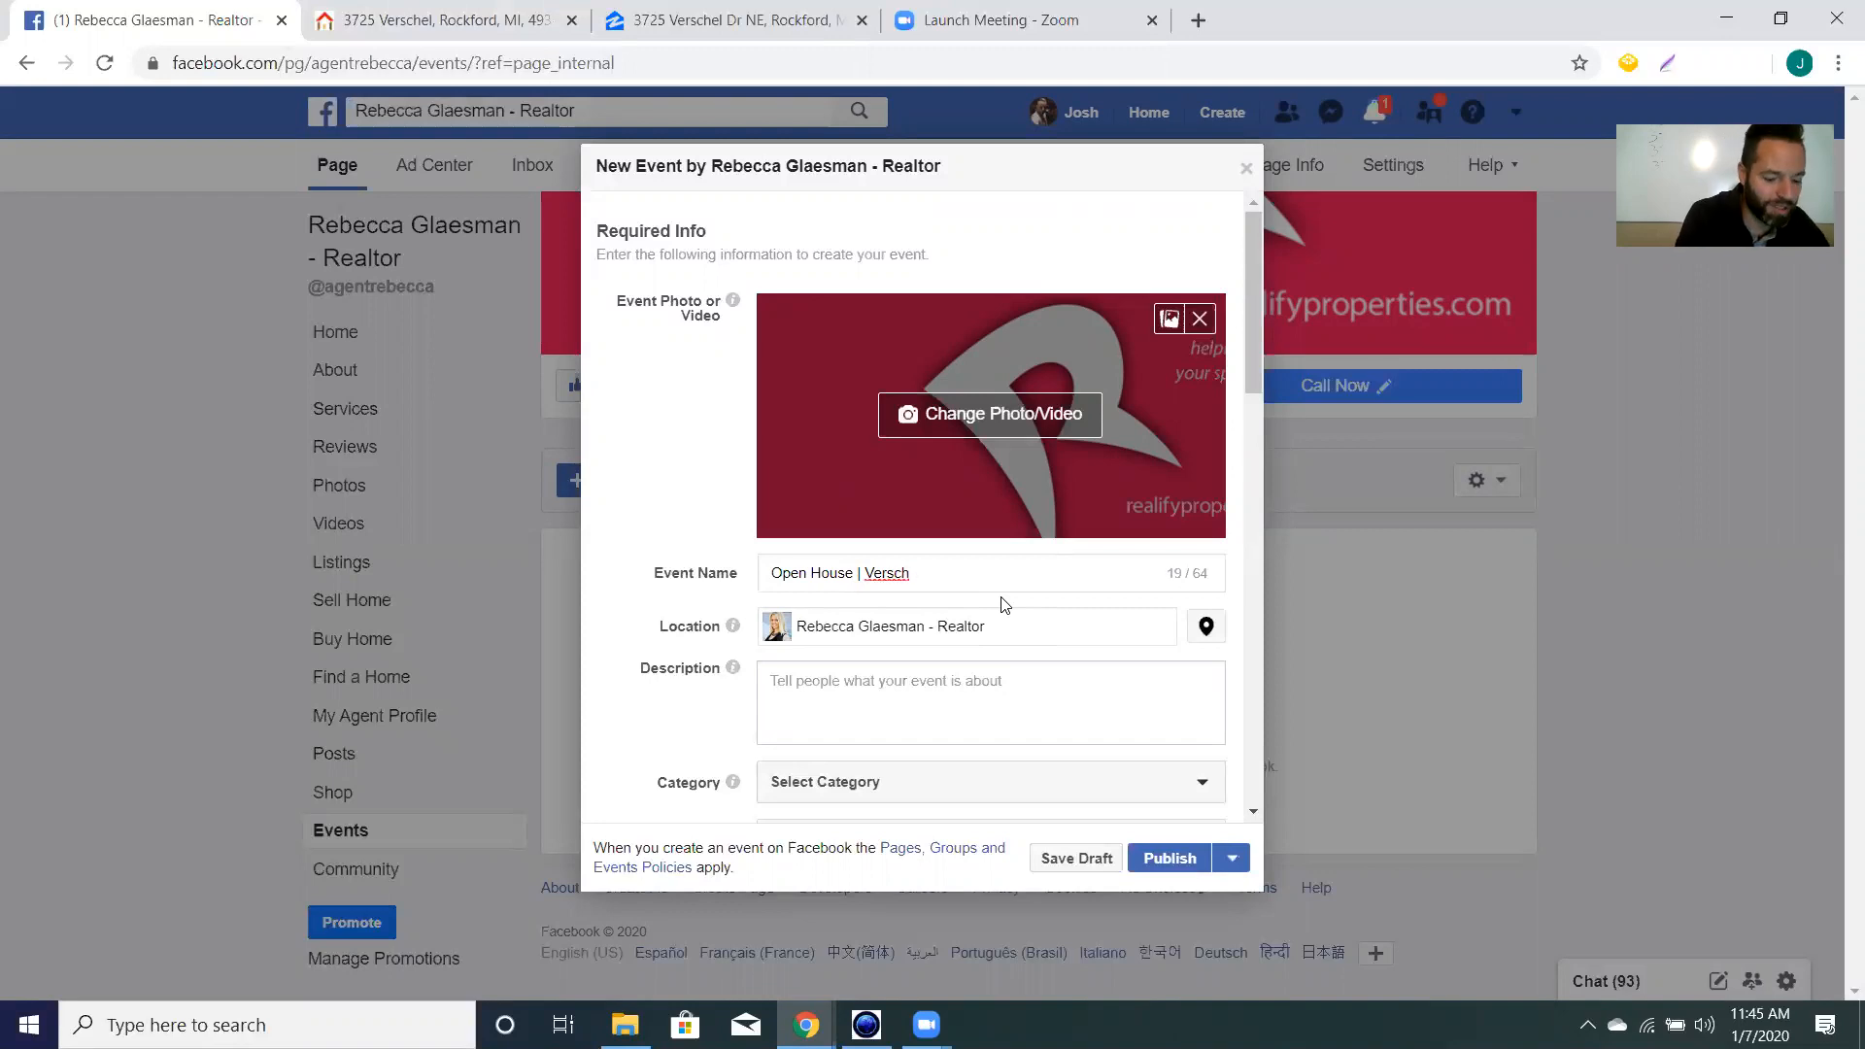
{"action": "type", "text": "el"}
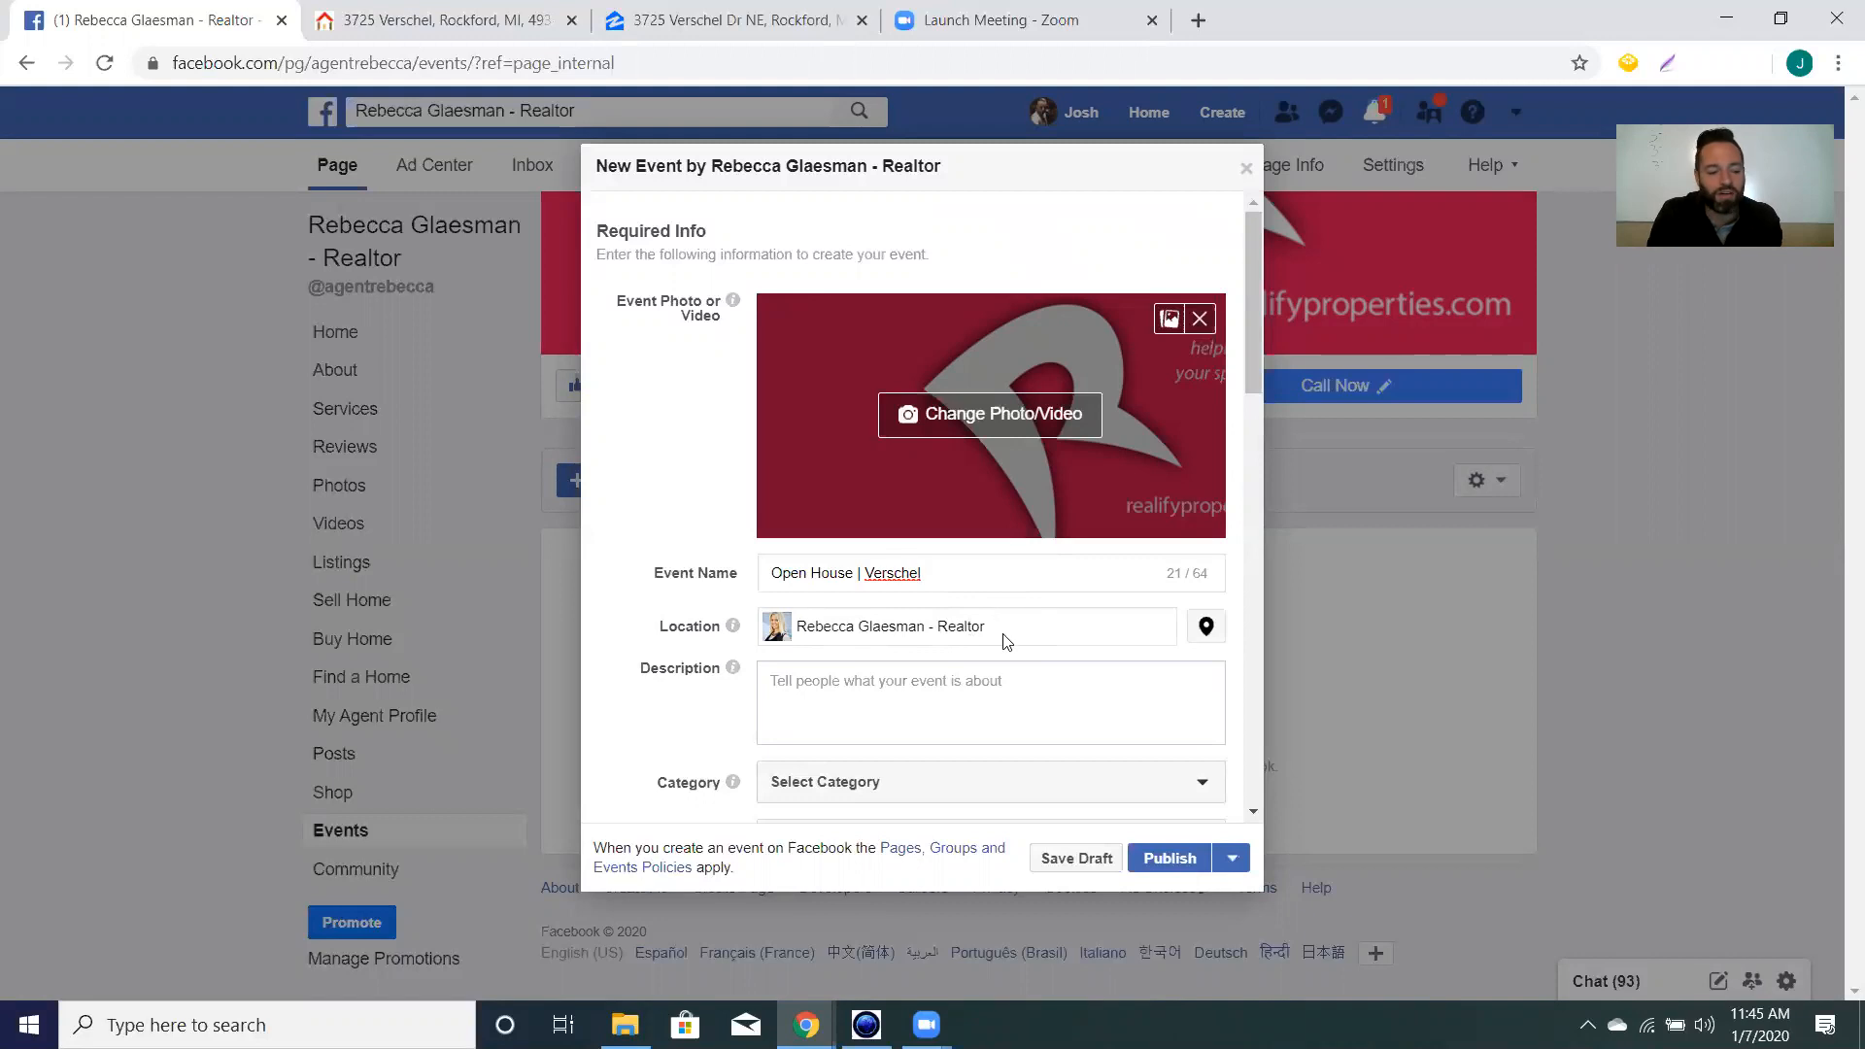
{"action": "left_click", "coordinate": [1059, 622]}
{"action": "left_click_drag", "start_coordinate": [1059, 622], "coordinate": [1007, 597]}
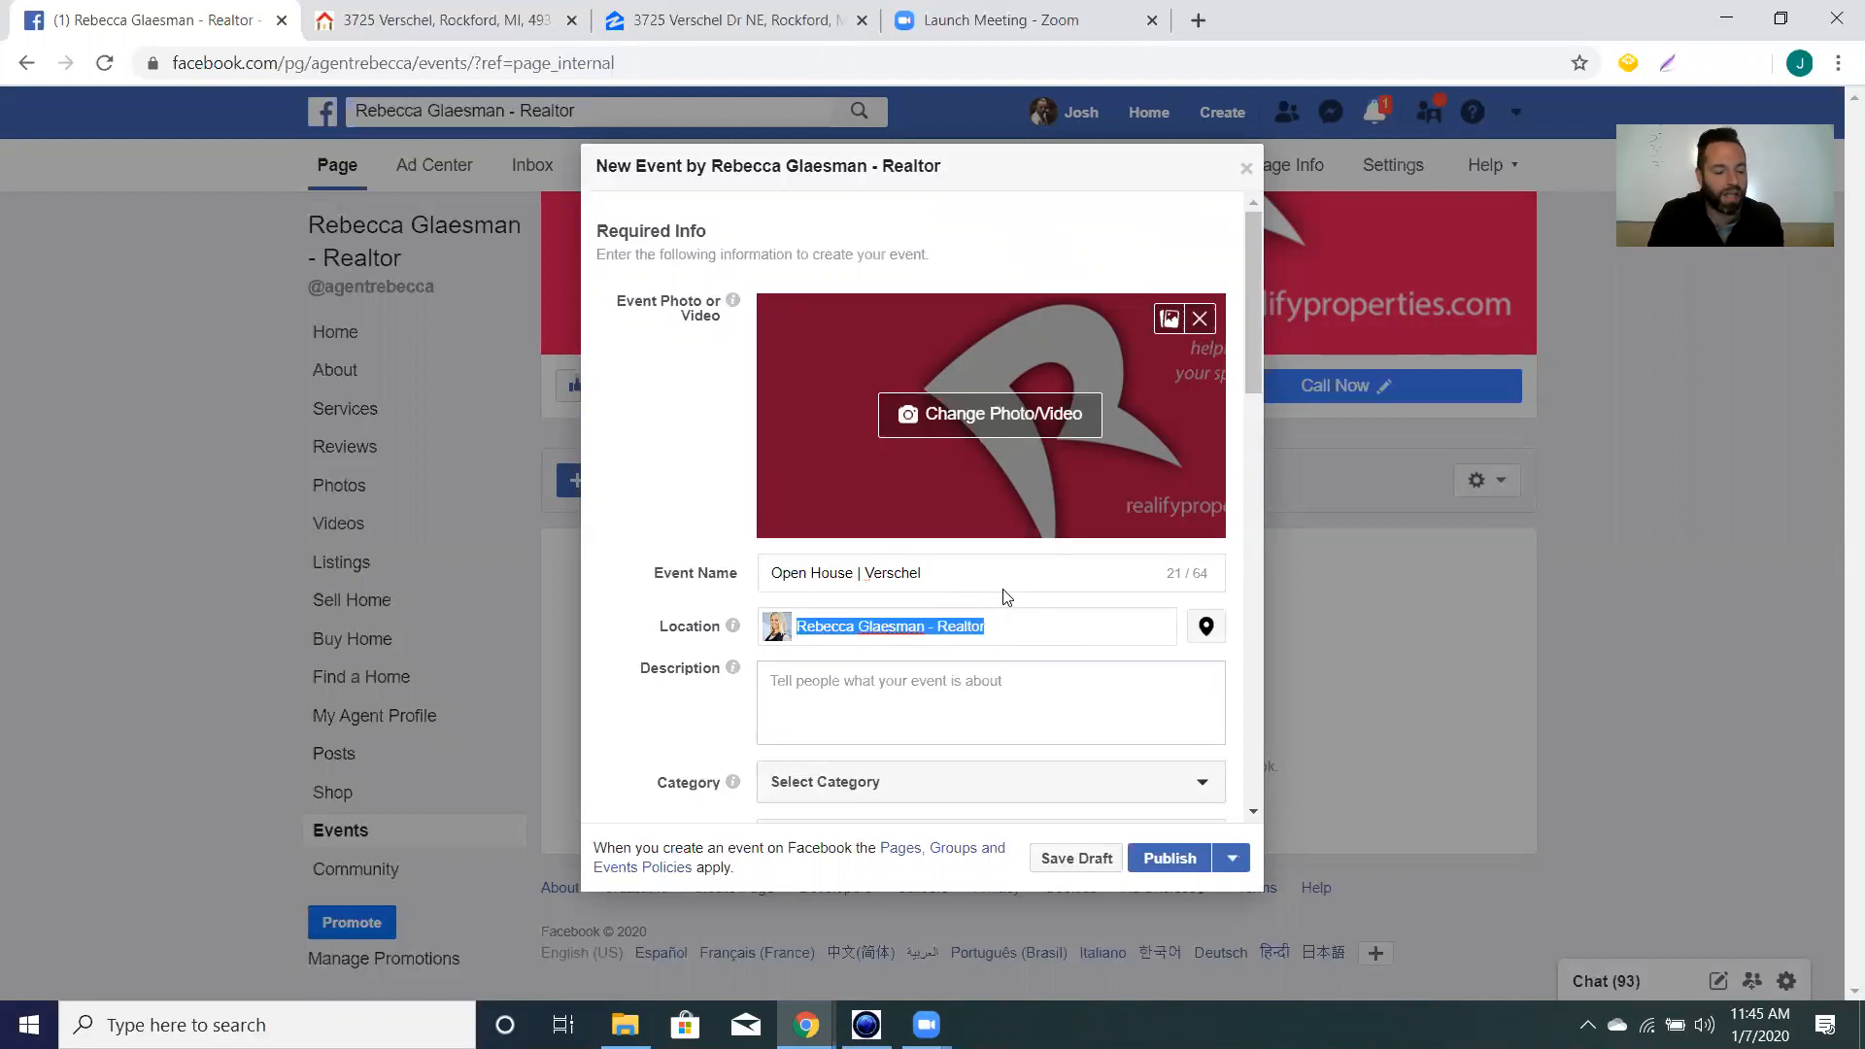
{"action": "key", "text": "BackSpace"}
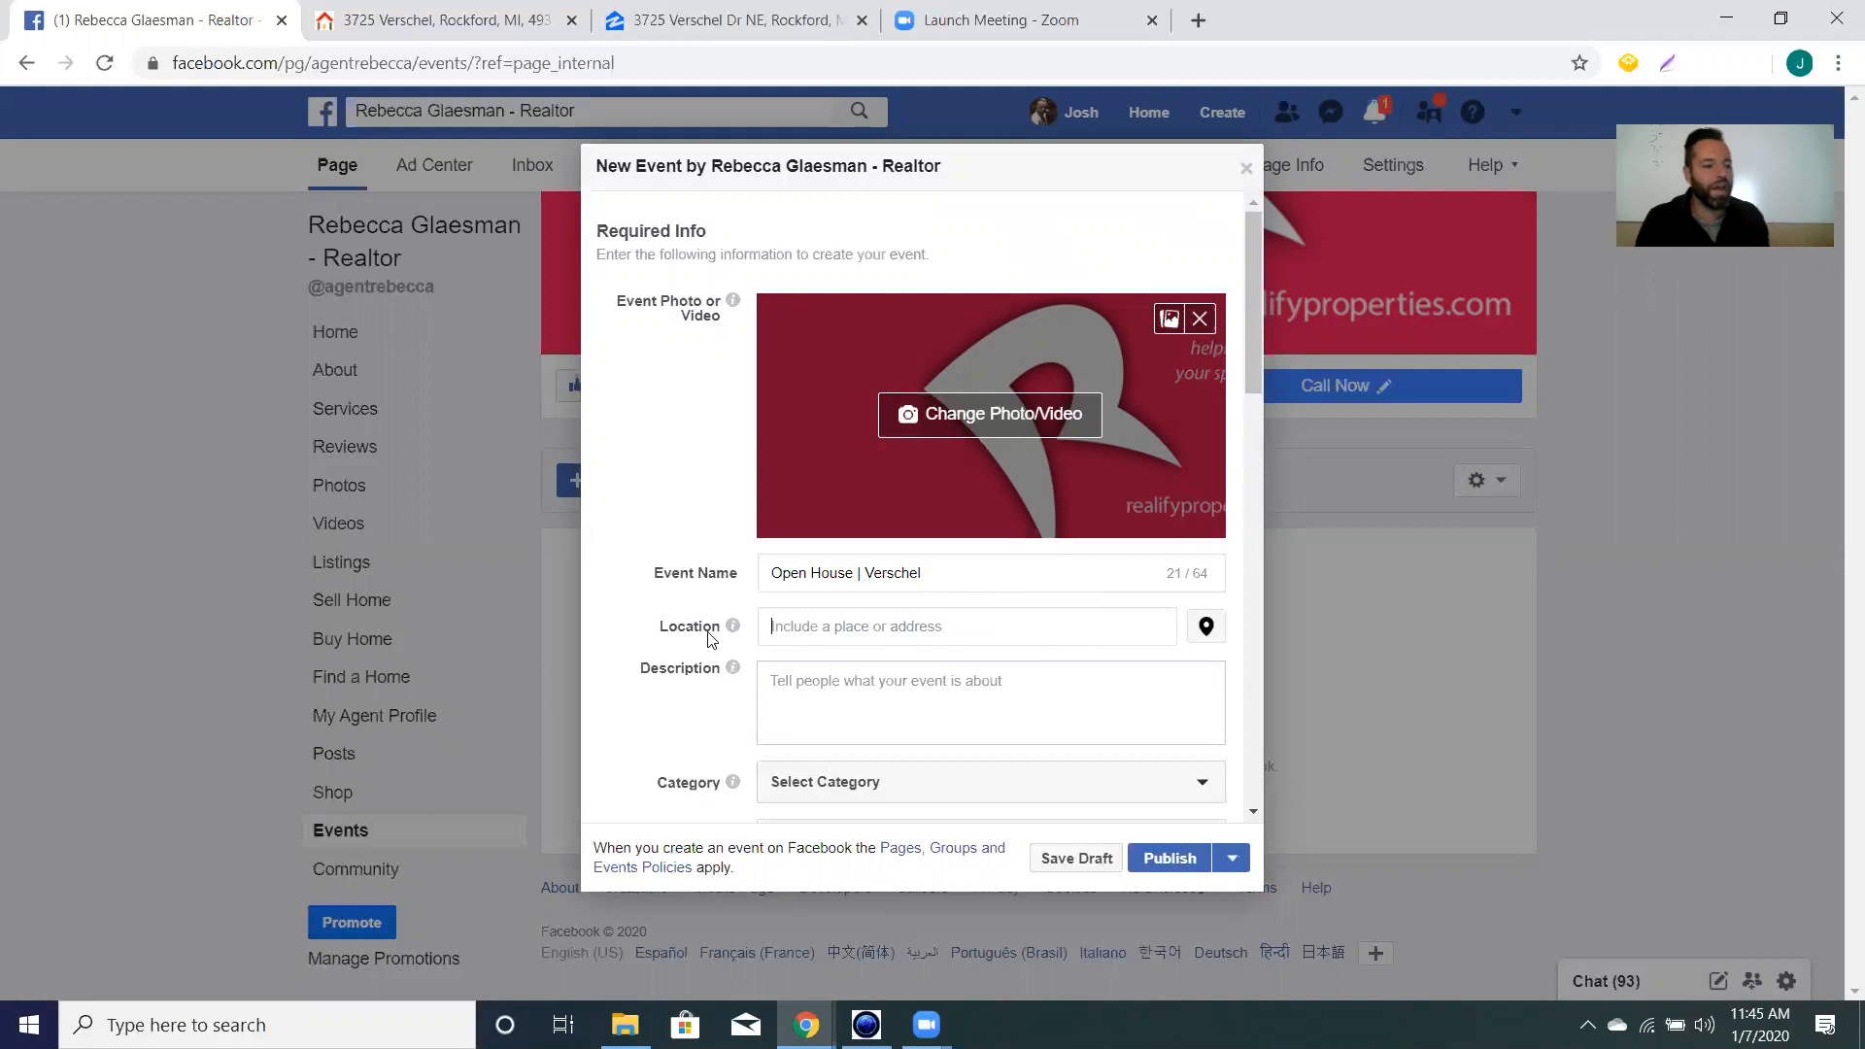
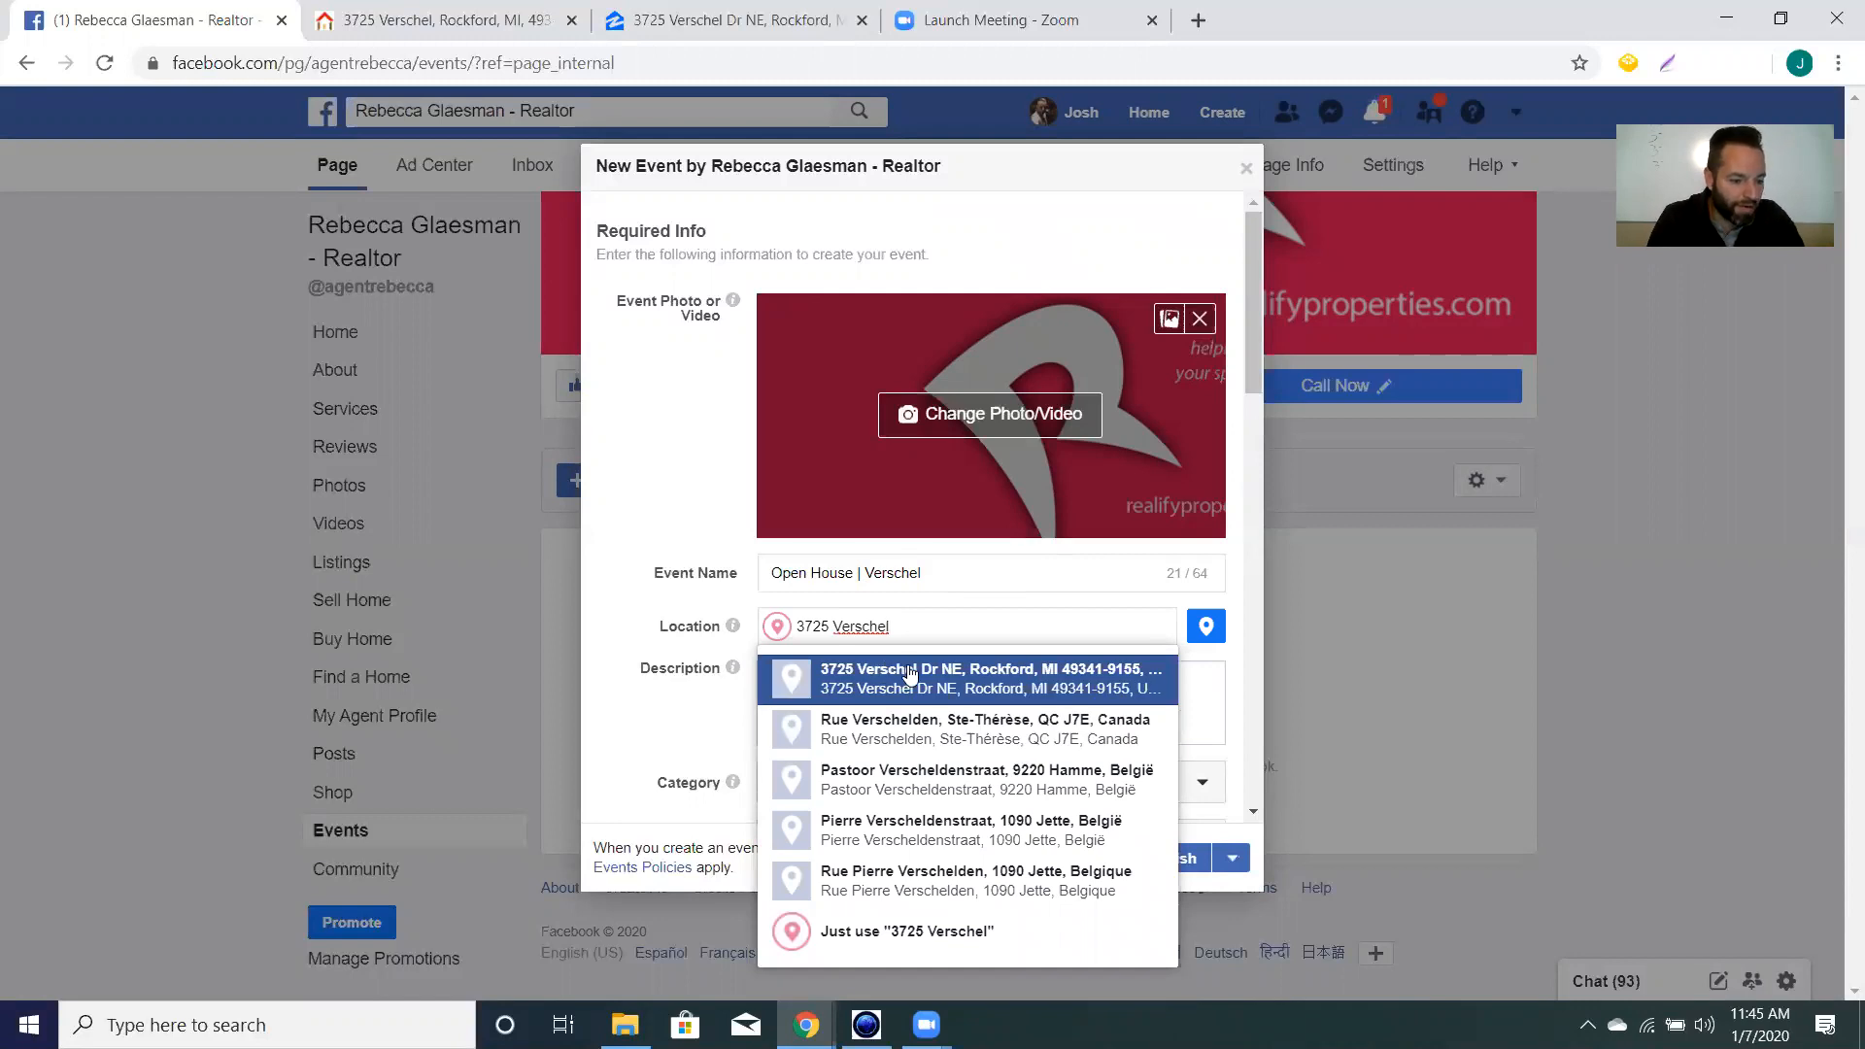
{"action": "left_click", "coordinate": [909, 669]}
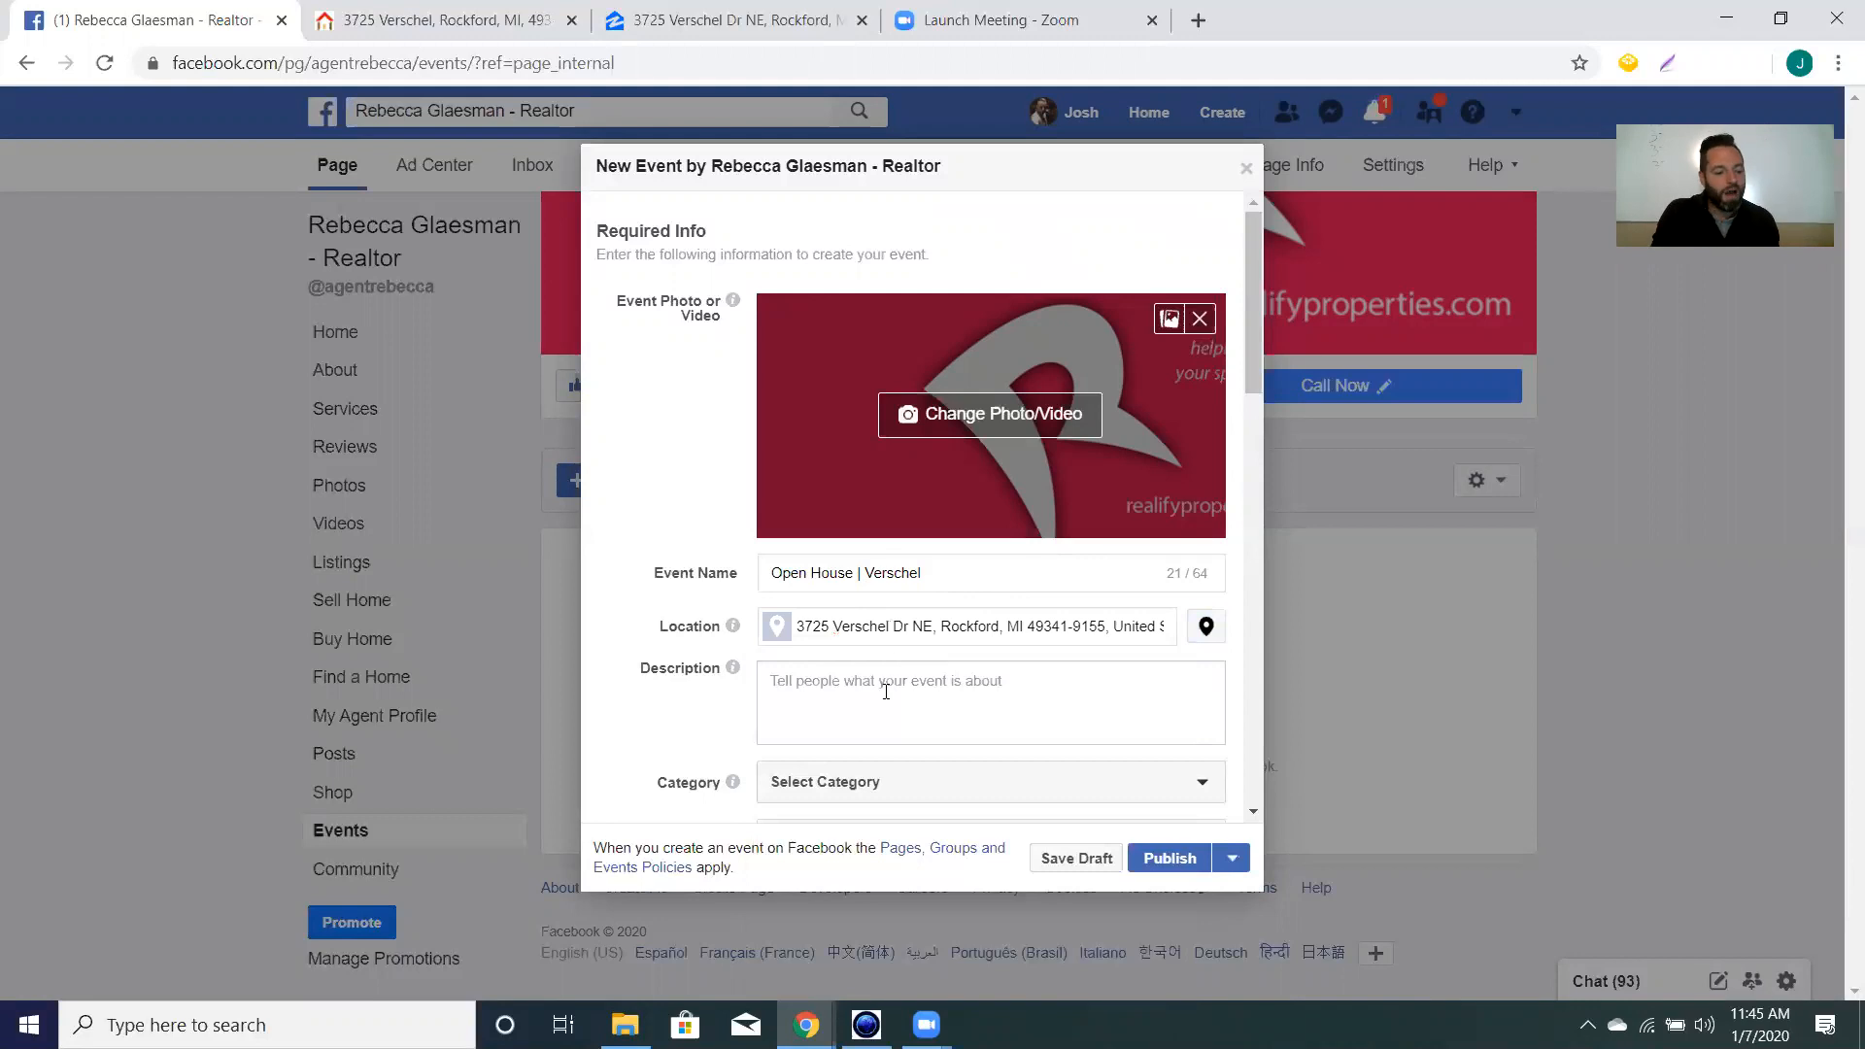
{"action": "left_click", "coordinate": [888, 697]}
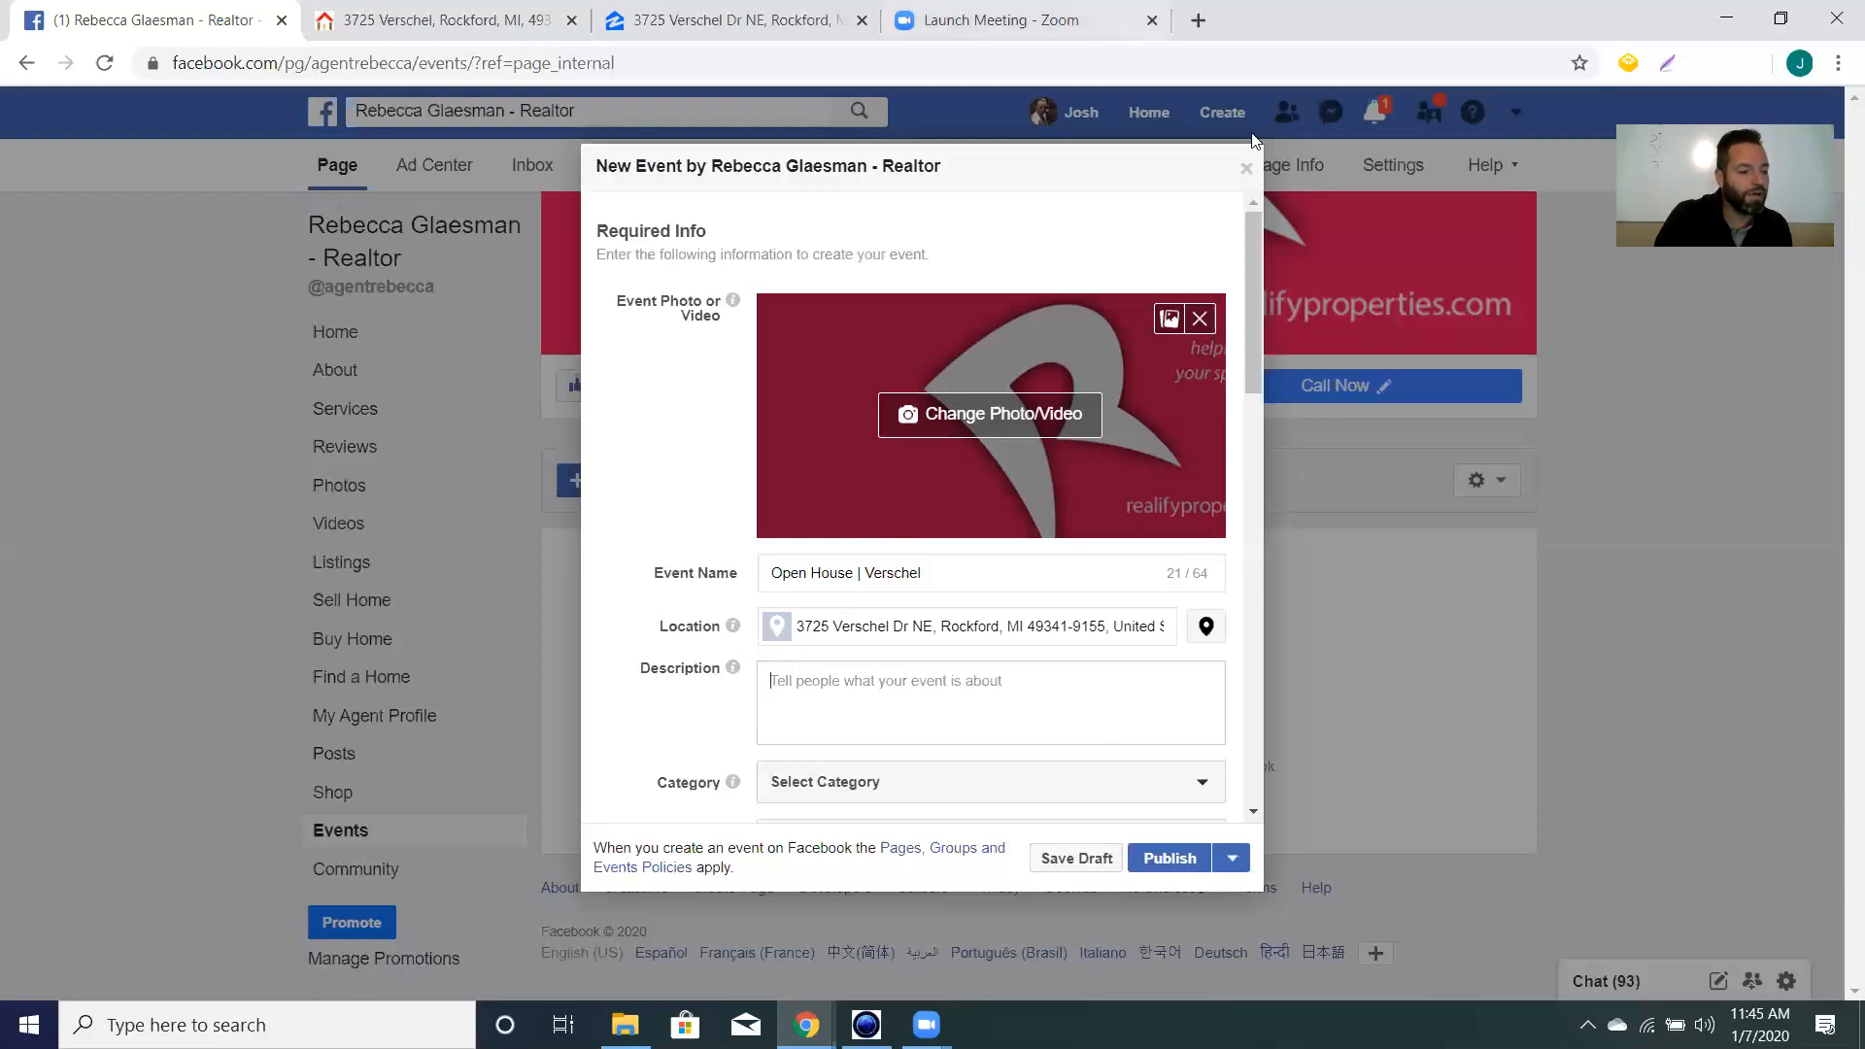
{"action": "left_click", "coordinate": [515, 39]}
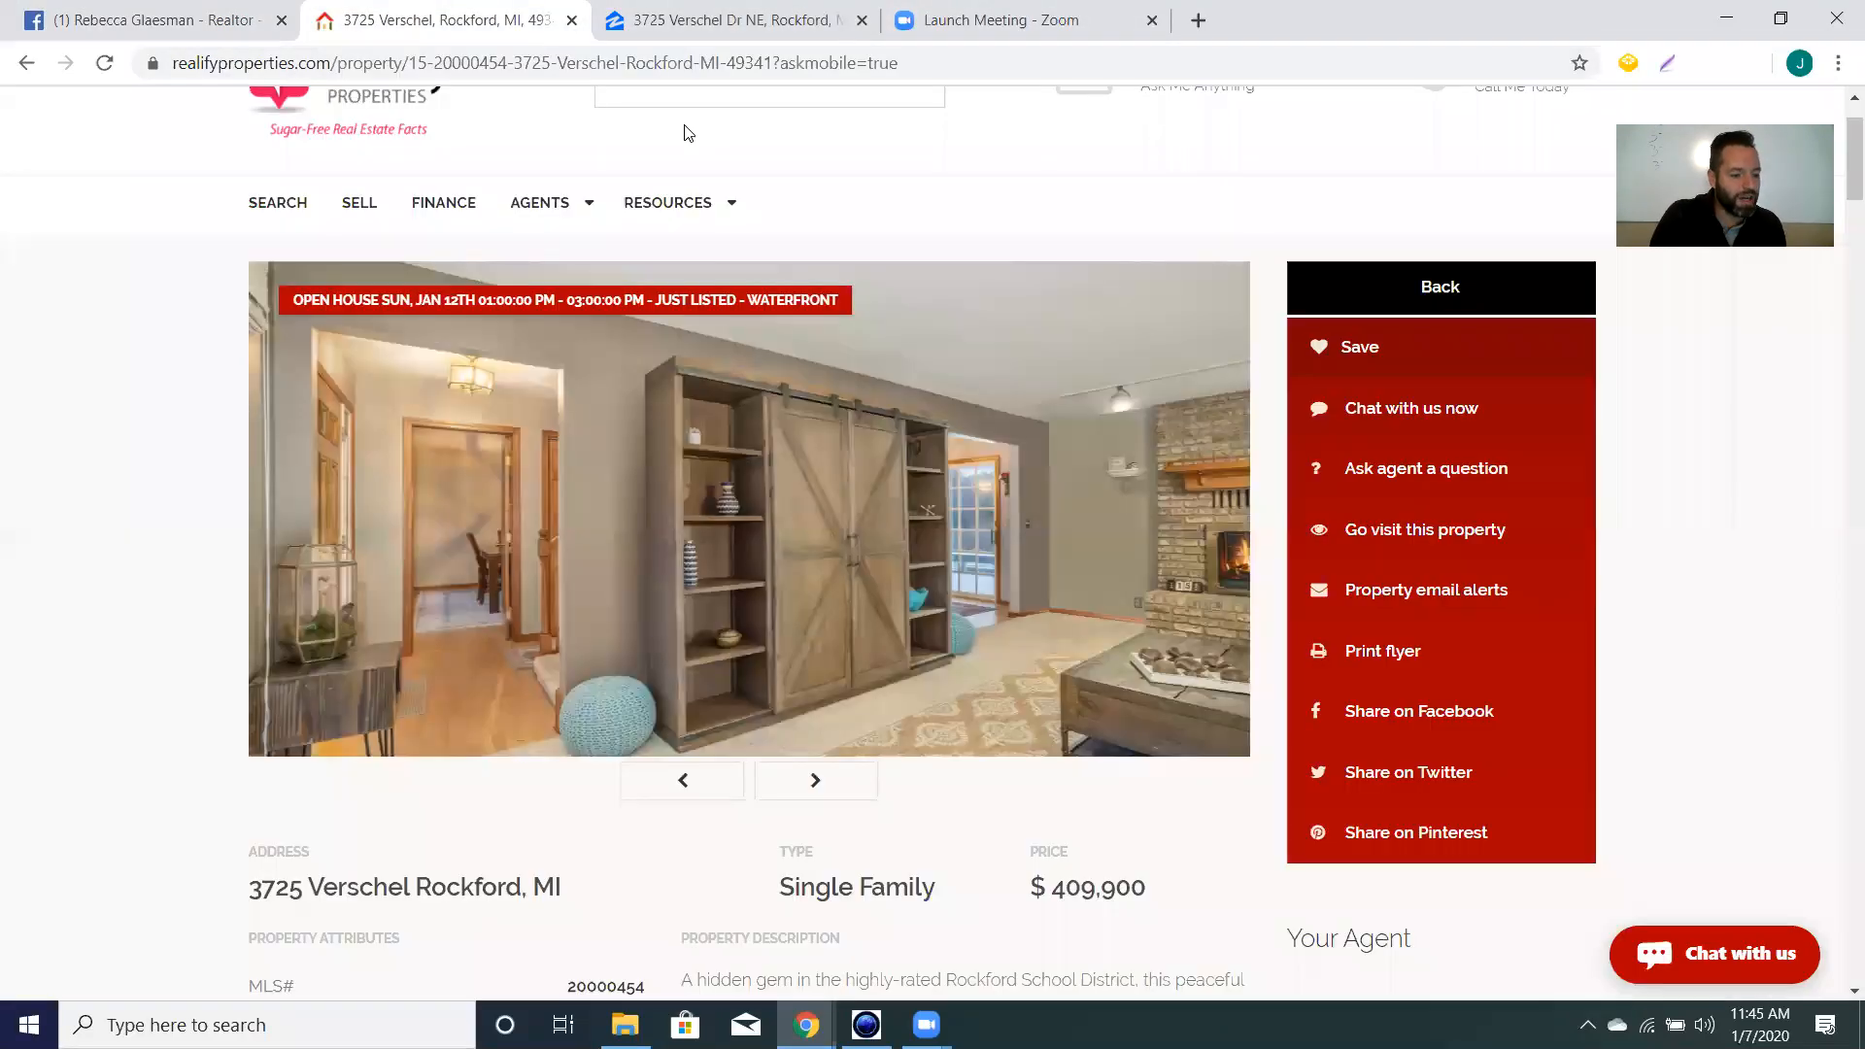
{"action": "scroll", "coordinate": [1248, 568], "scroll_direction": "down", "scroll_amount": 5}
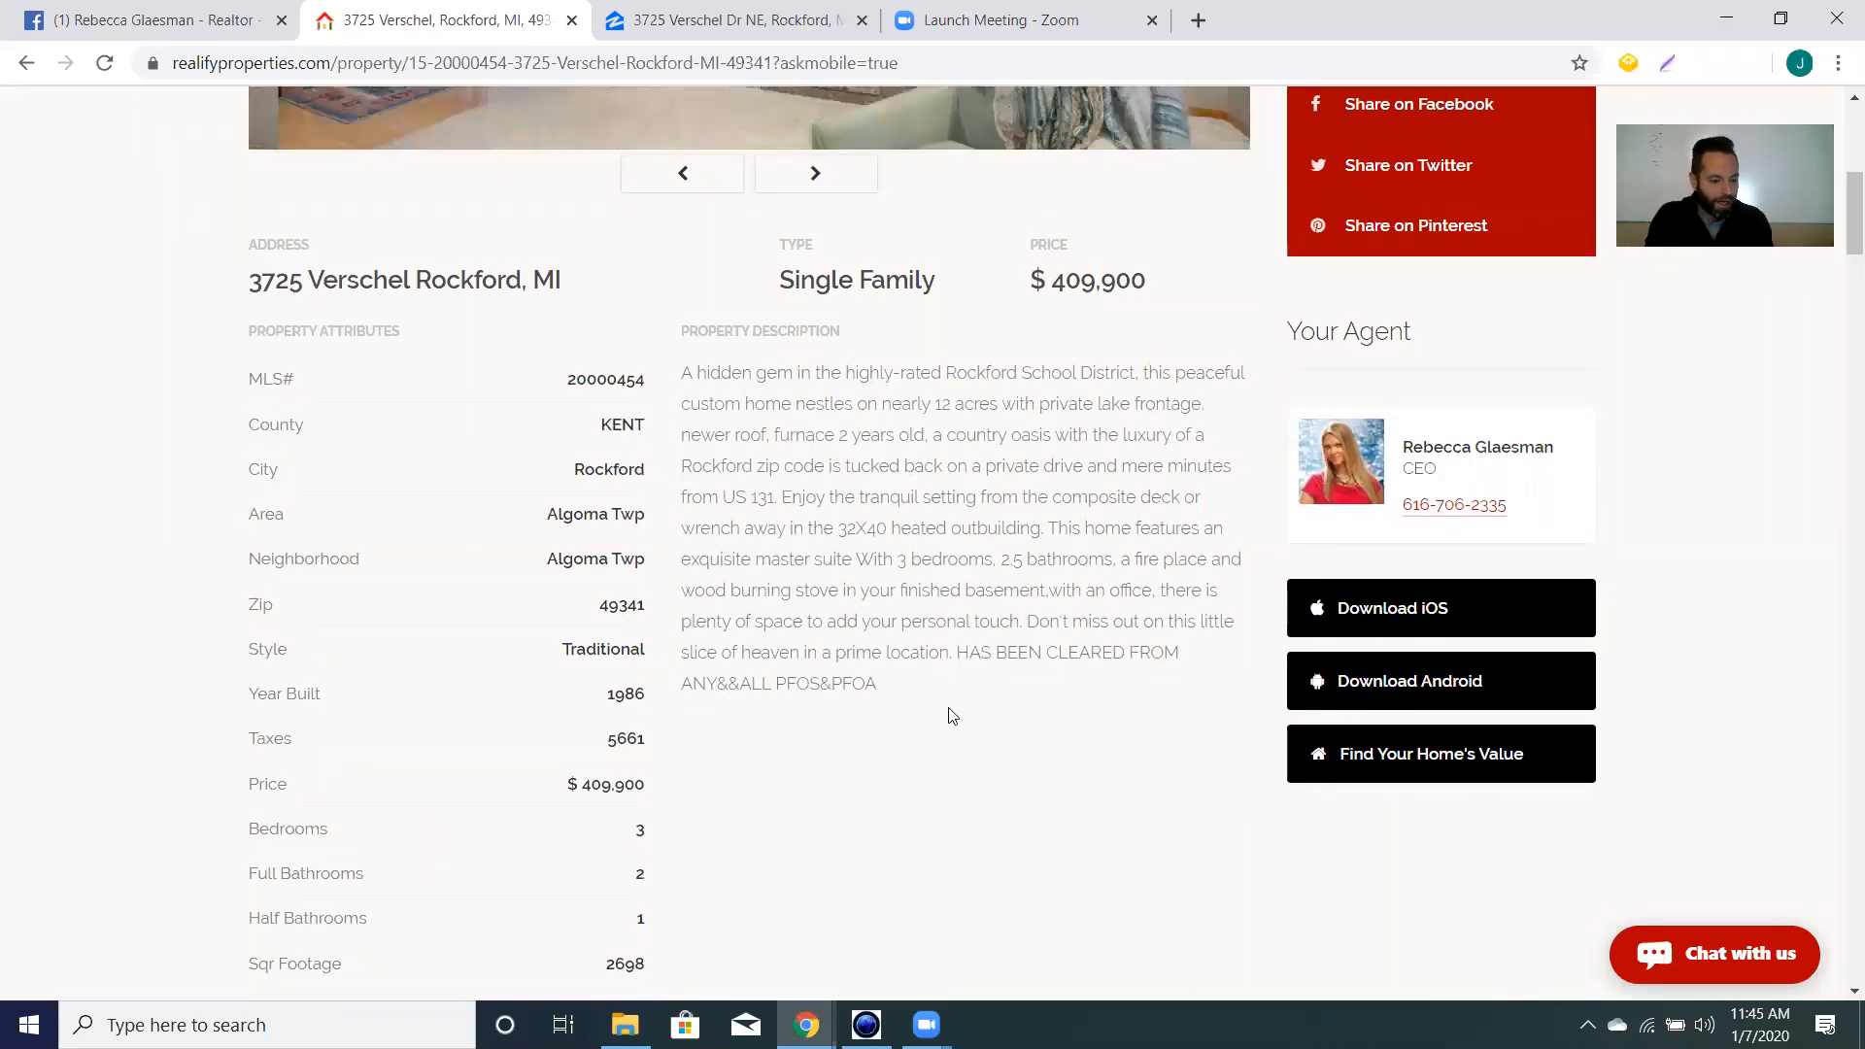
{"action": "left_click", "coordinate": [734, 37]}
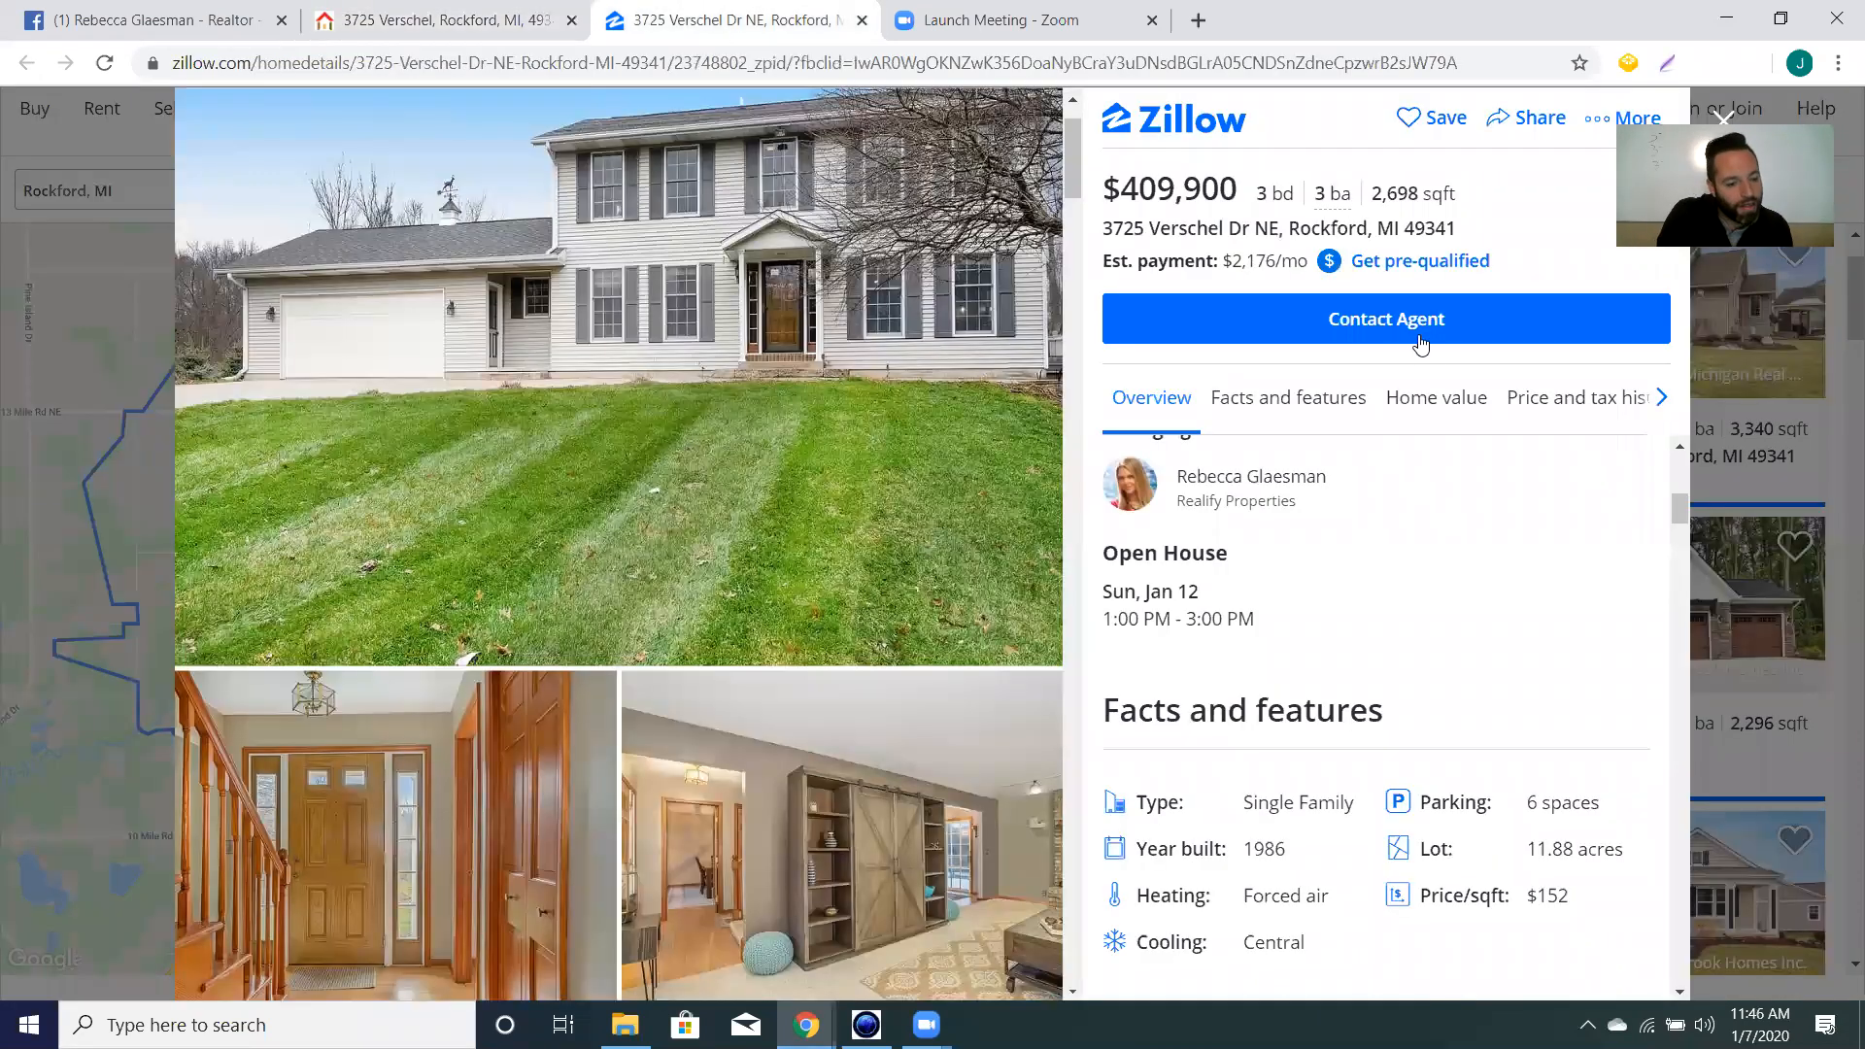
{"action": "scroll", "coordinate": [1390, 512], "scroll_direction": "down", "scroll_amount": 15}
{"action": "scroll", "coordinate": [1393, 511], "scroll_direction": "up", "scroll_amount": 10}
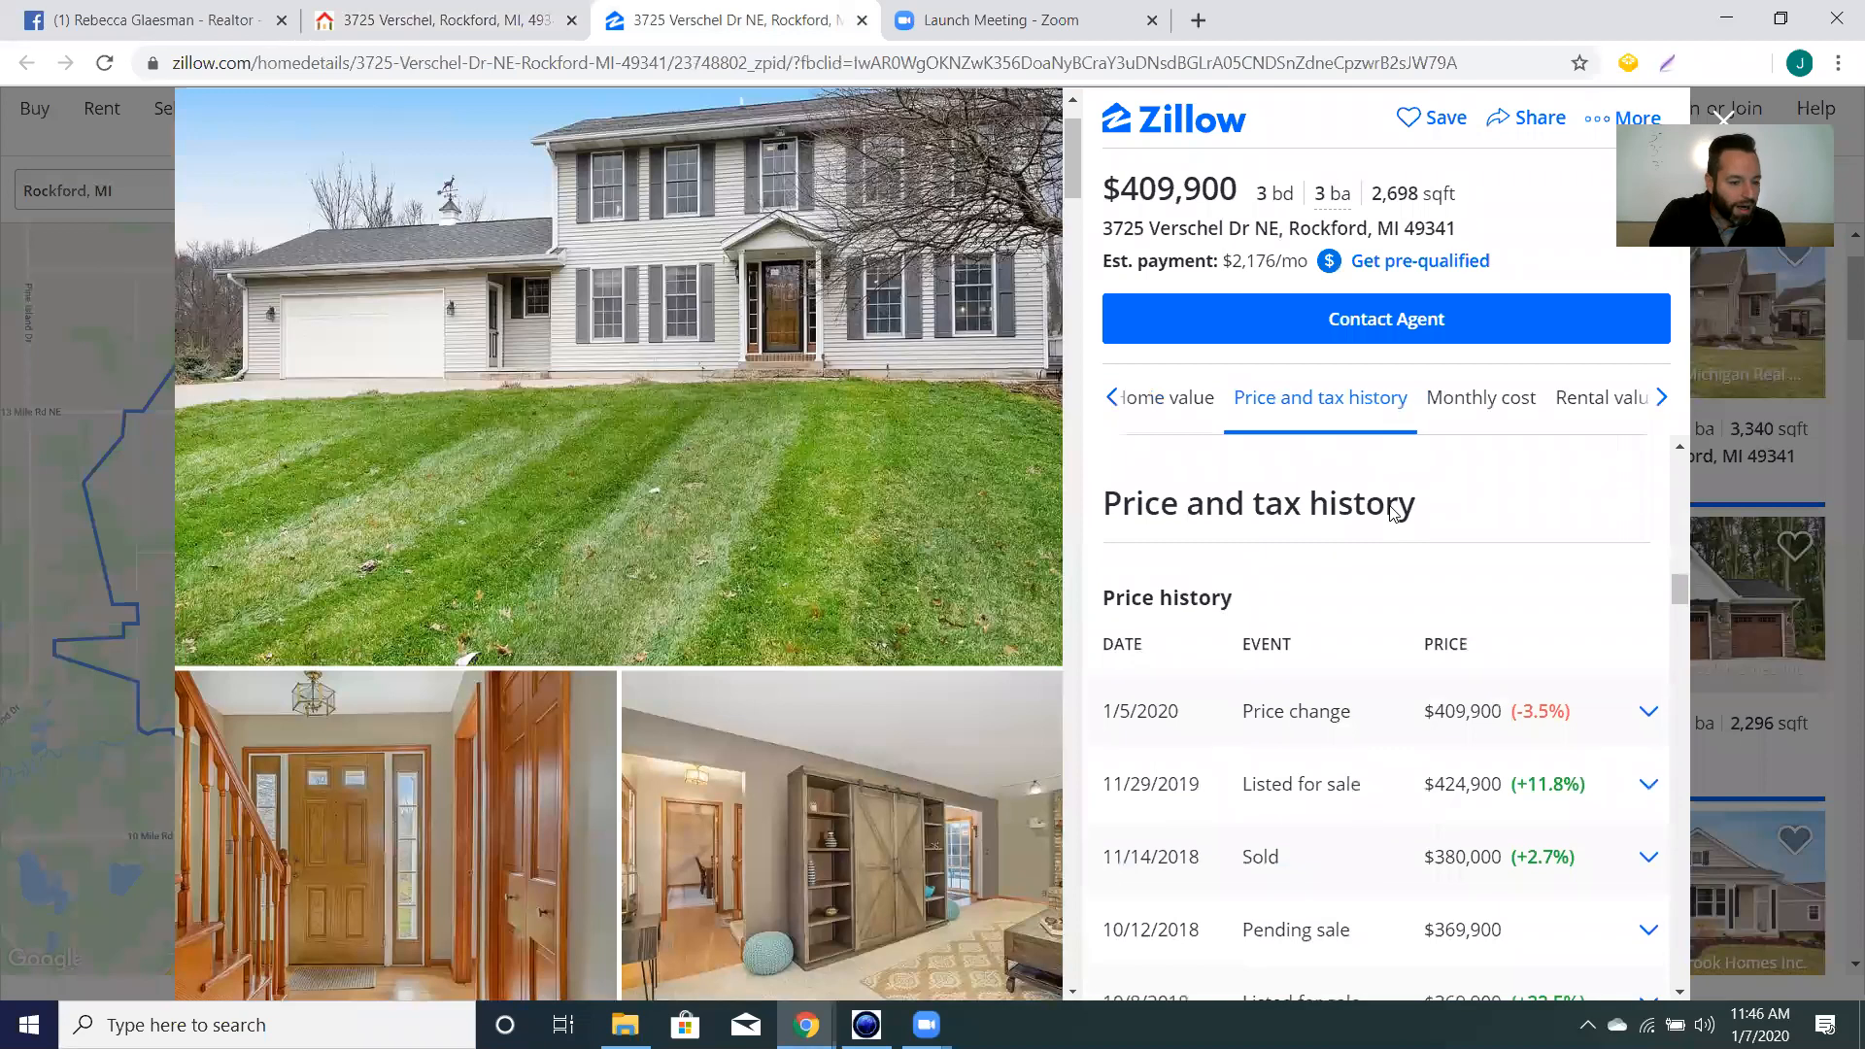
{"action": "scroll", "coordinate": [1418, 513], "scroll_direction": "up", "scroll_amount": 2}
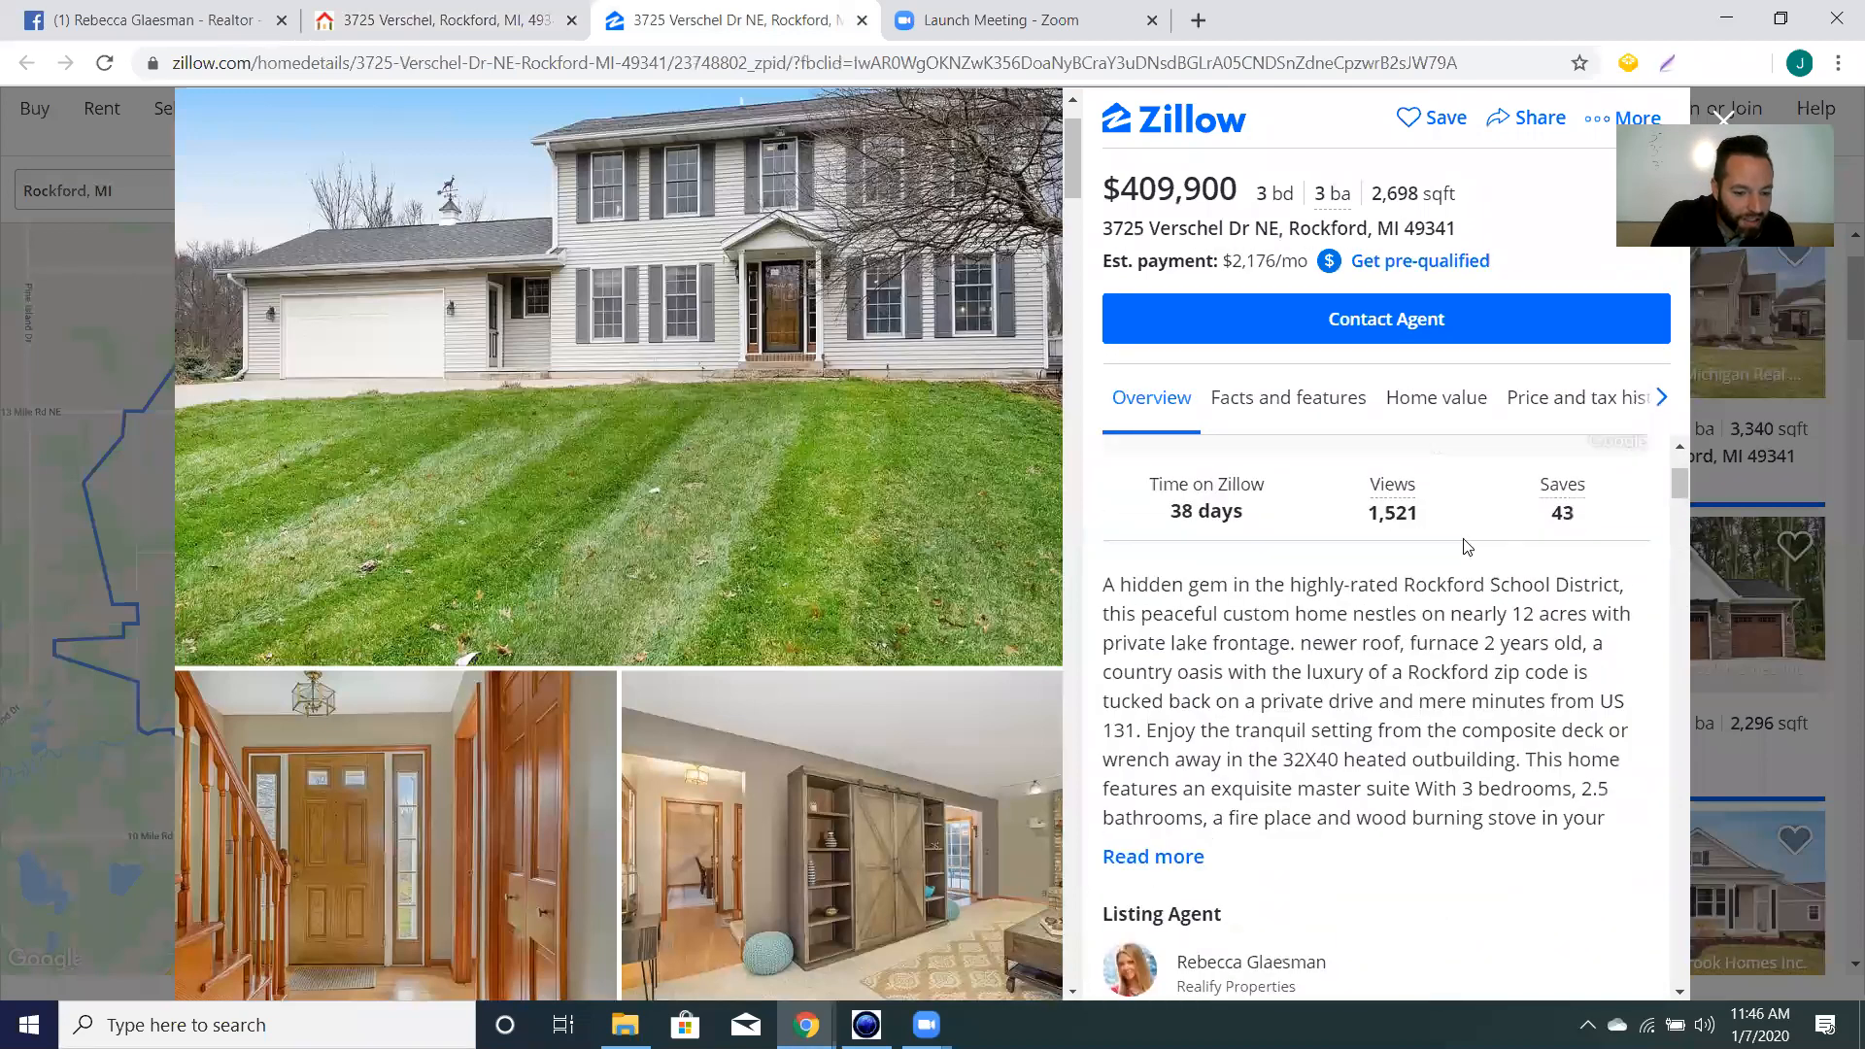
{"action": "left_click", "coordinate": [1180, 858]}
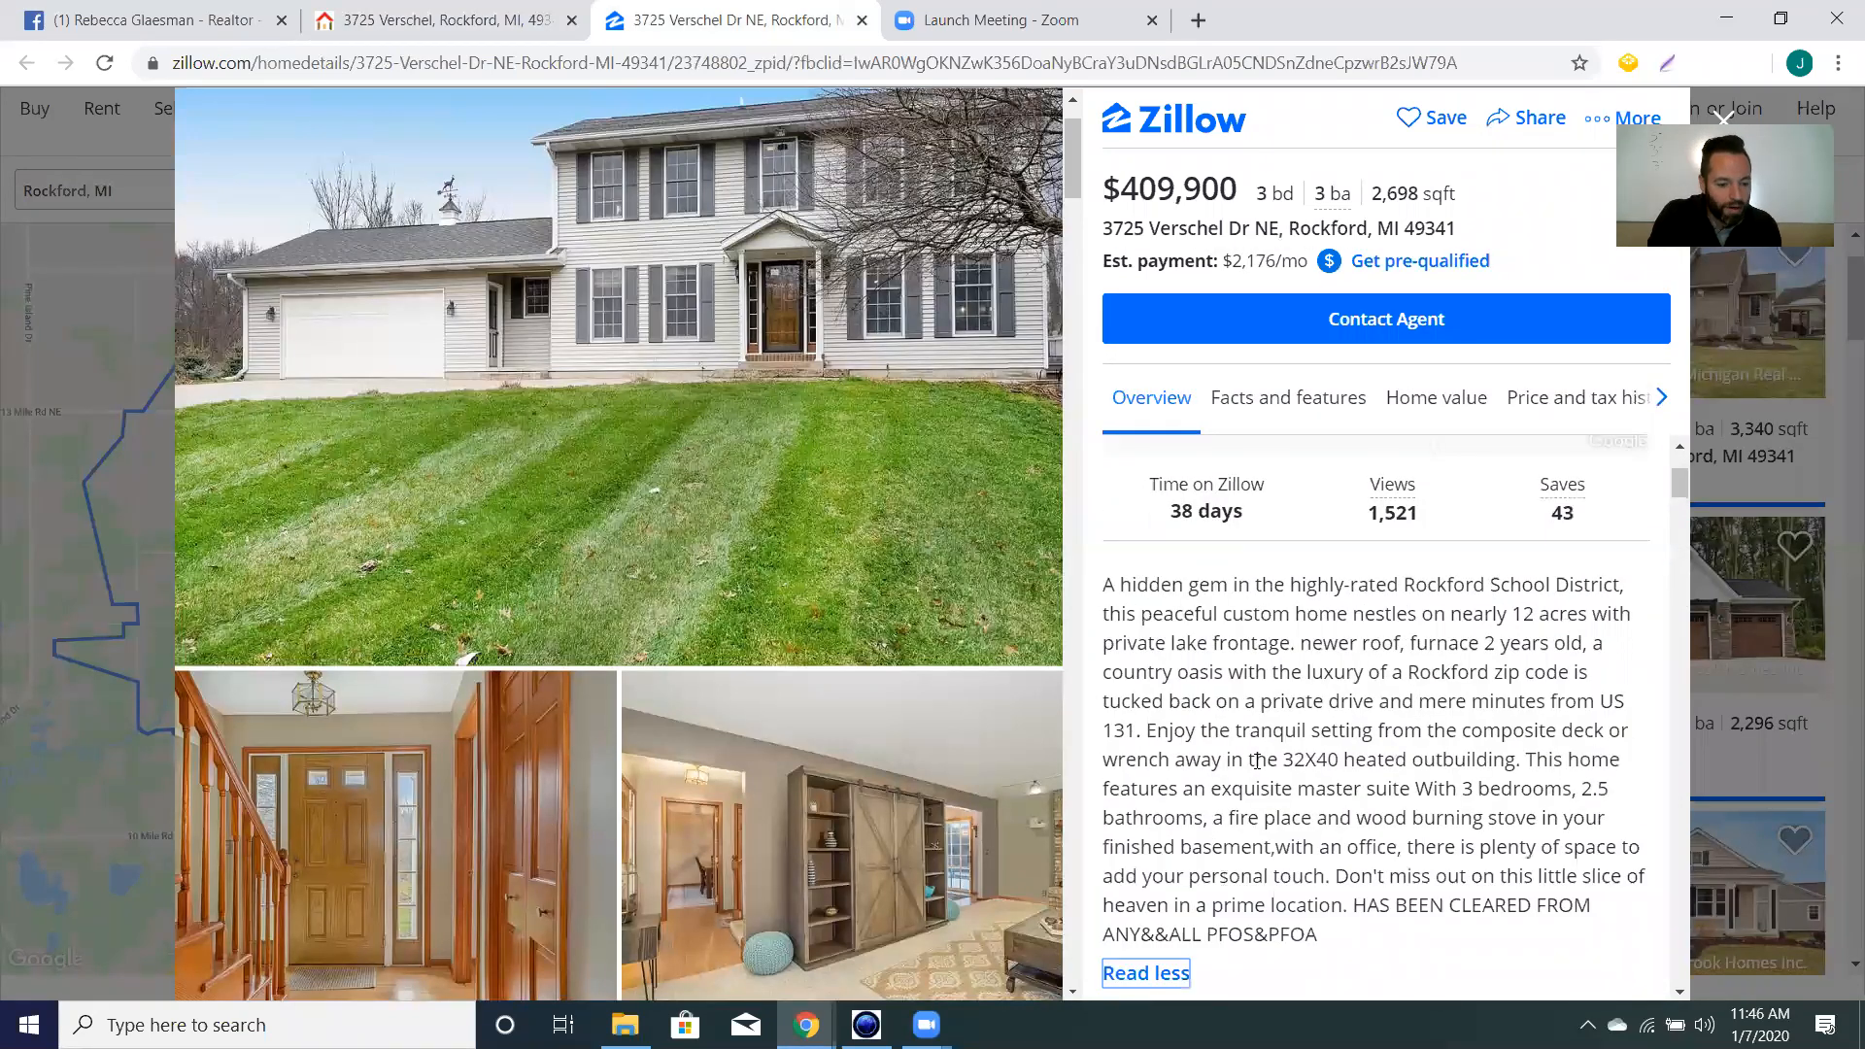
Copy the full property description text, then return to the Realify listing.
{"action": "scroll", "coordinate": [1258, 743], "scroll_direction": "down", "scroll_amount": 1}
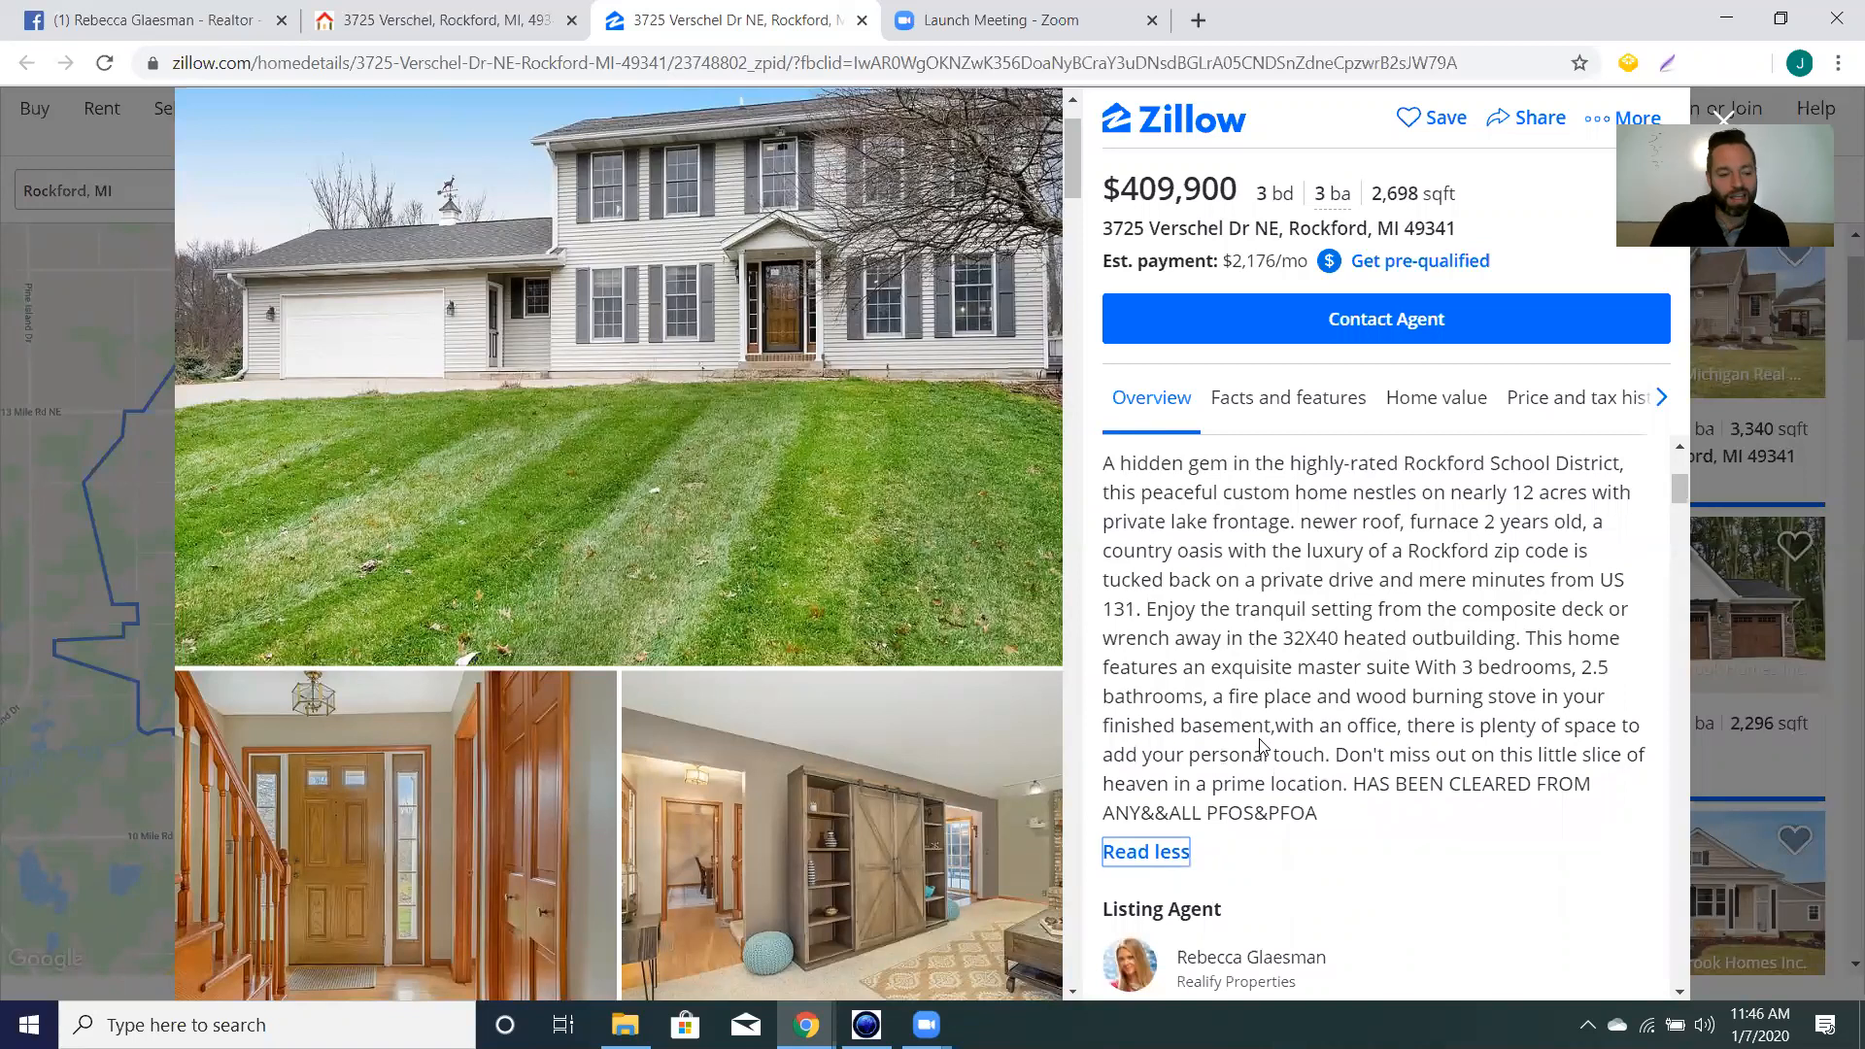
{"action": "scroll", "coordinate": [1259, 745], "scroll_direction": "up", "scroll_amount": 2}
{"action": "scroll", "coordinate": [1260, 745], "scroll_direction": "down", "scroll_amount": 2}
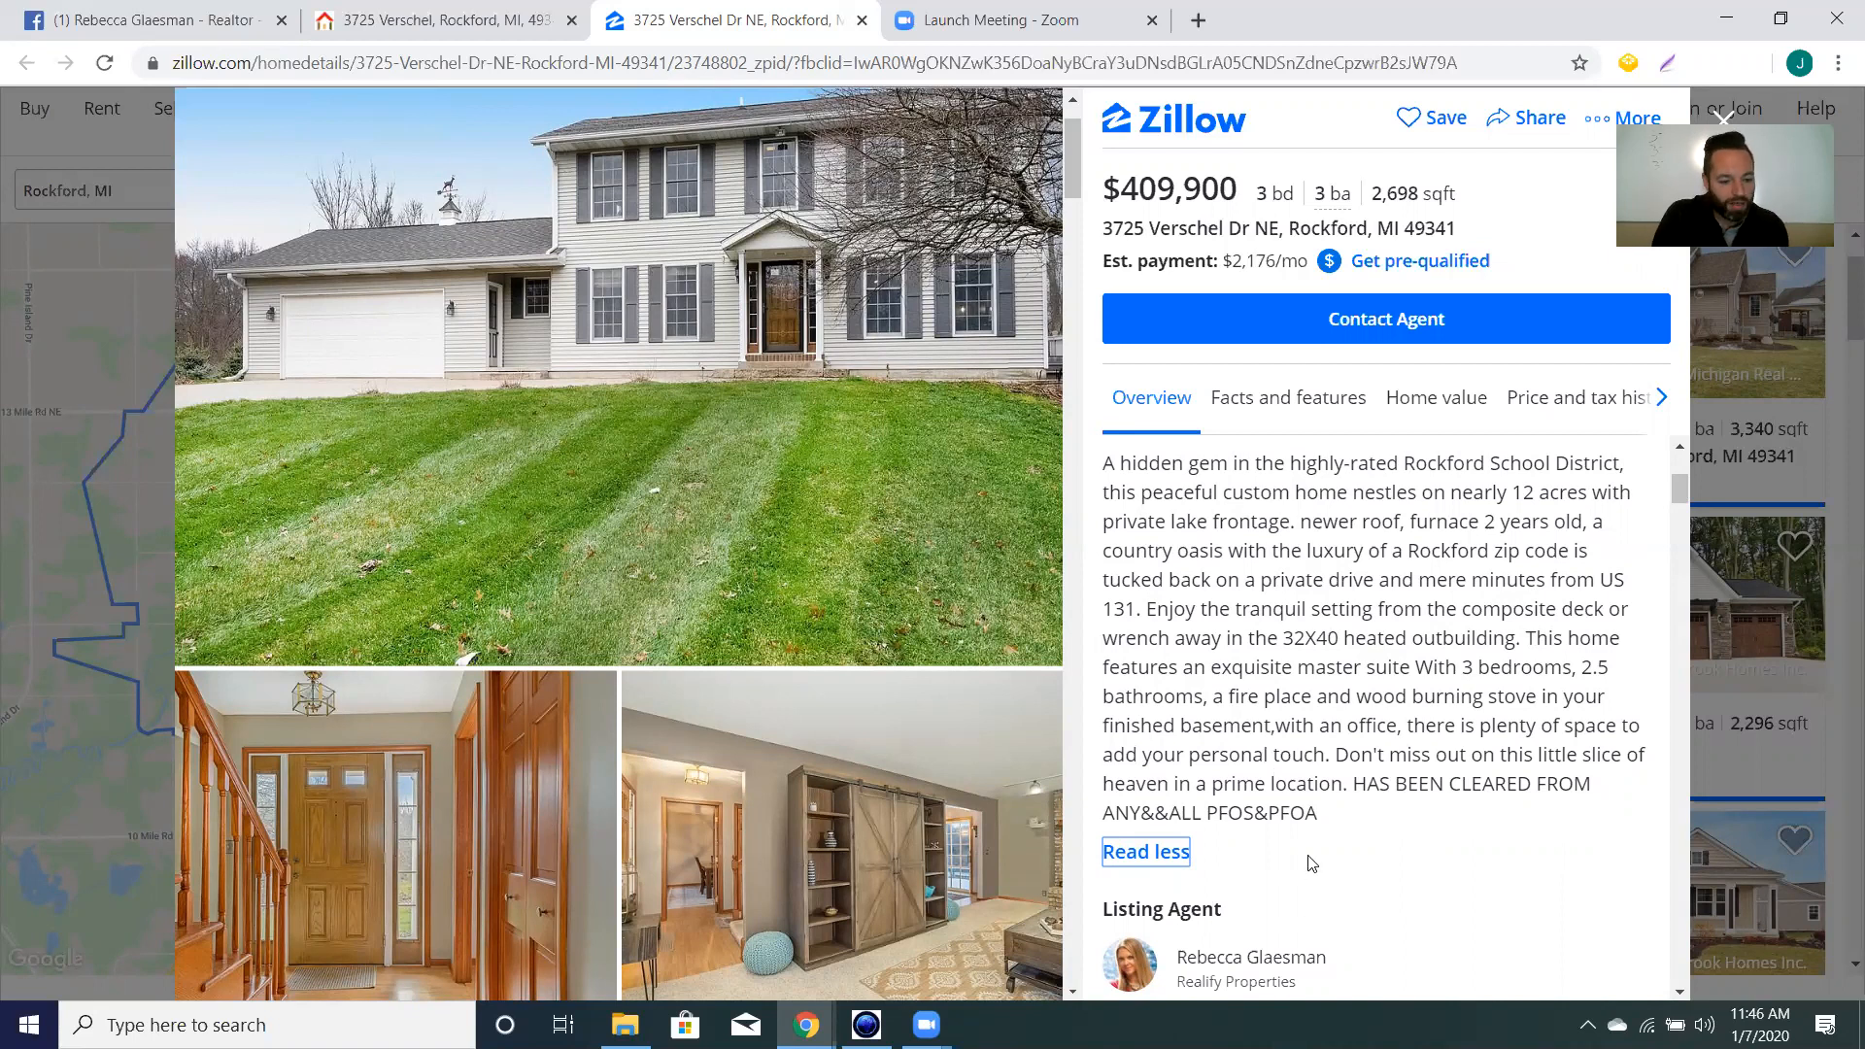
{"action": "left_click_drag", "start_coordinate": [1334, 828], "coordinate": [1104, 464]}
{"action": "right_click", "coordinate": [1173, 491]}
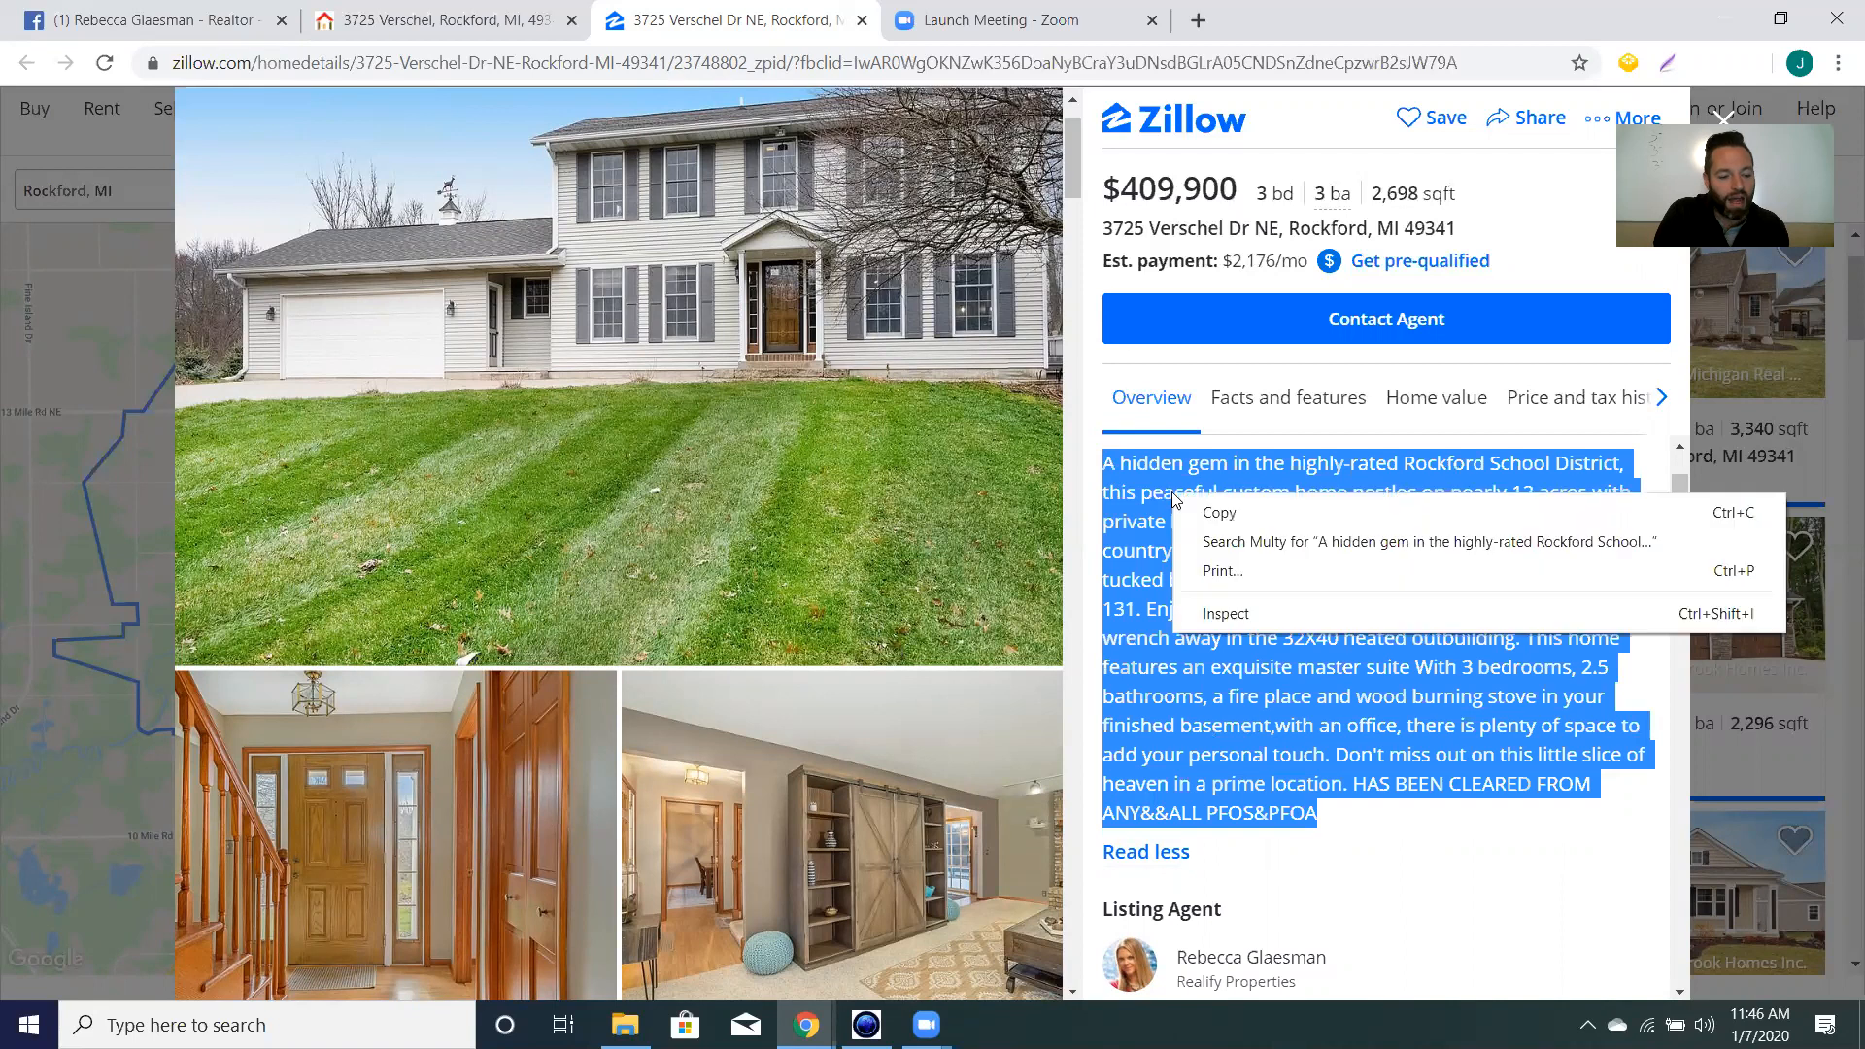
{"action": "left_click", "coordinate": [1218, 513]}
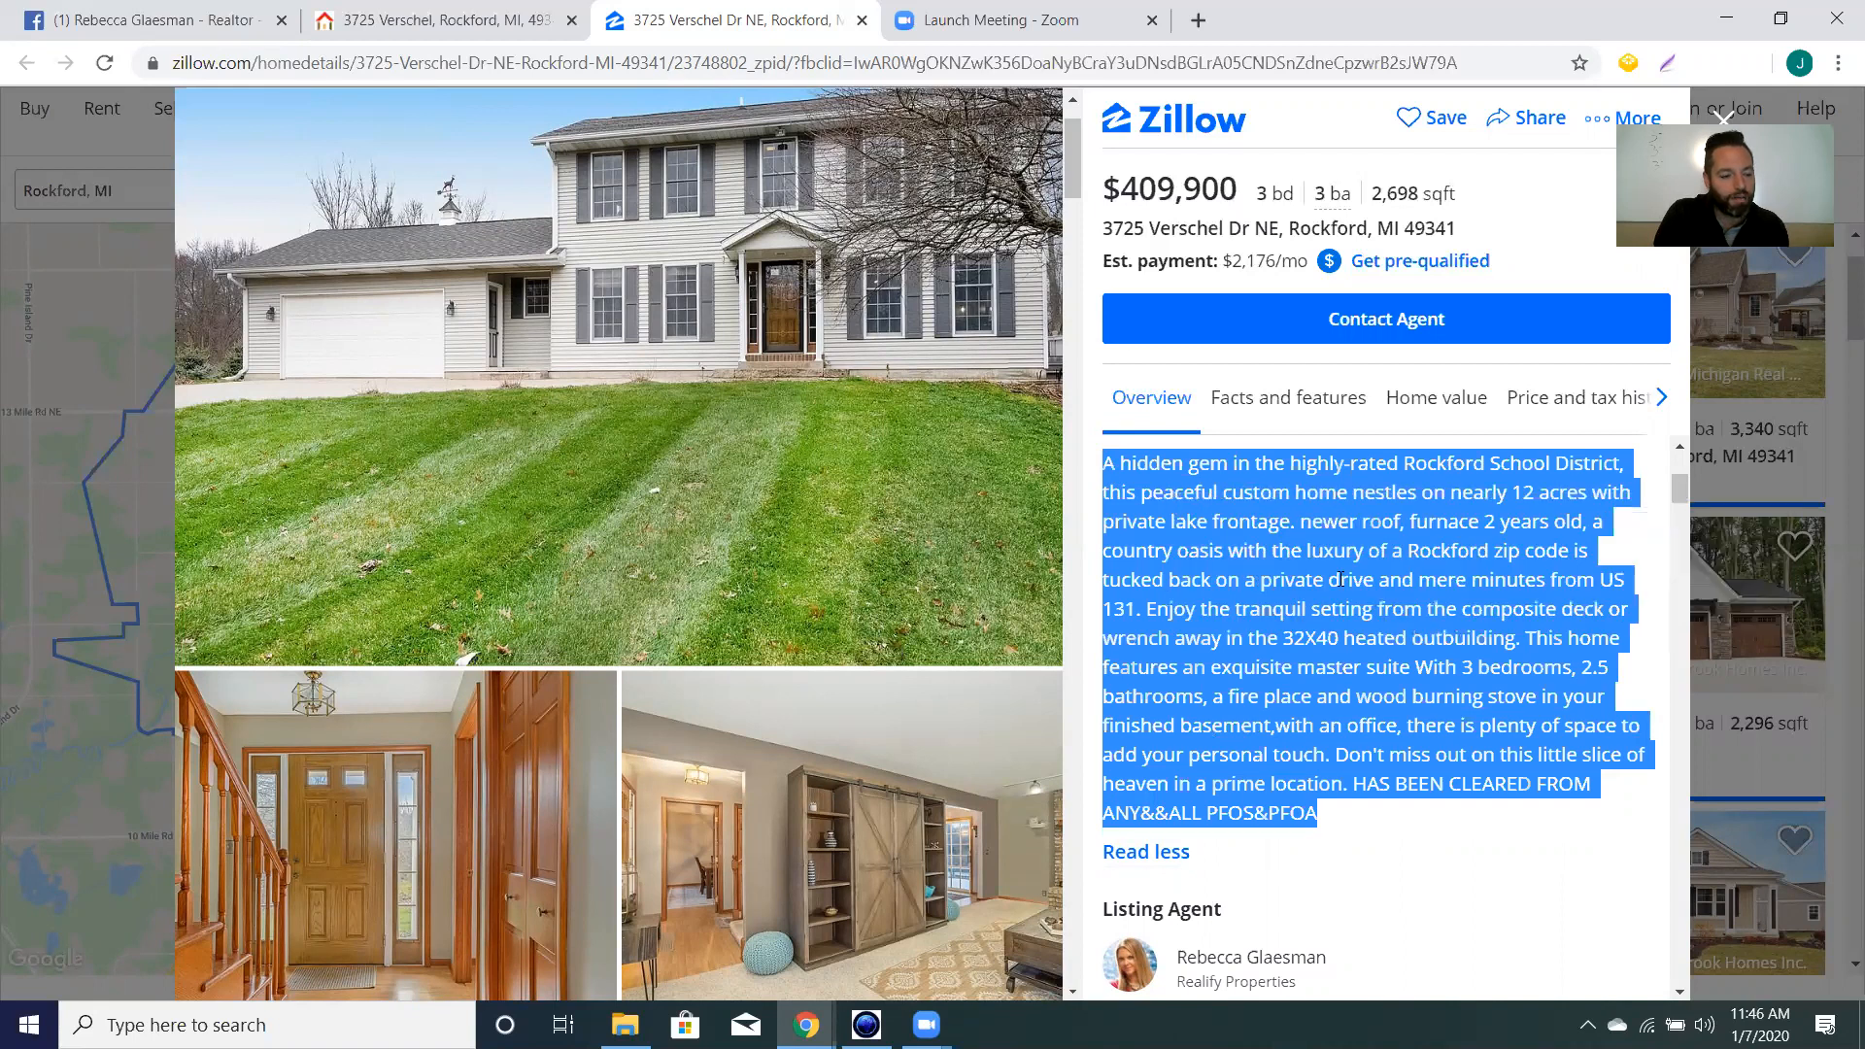
{"action": "left_click", "coordinate": [499, 30]}
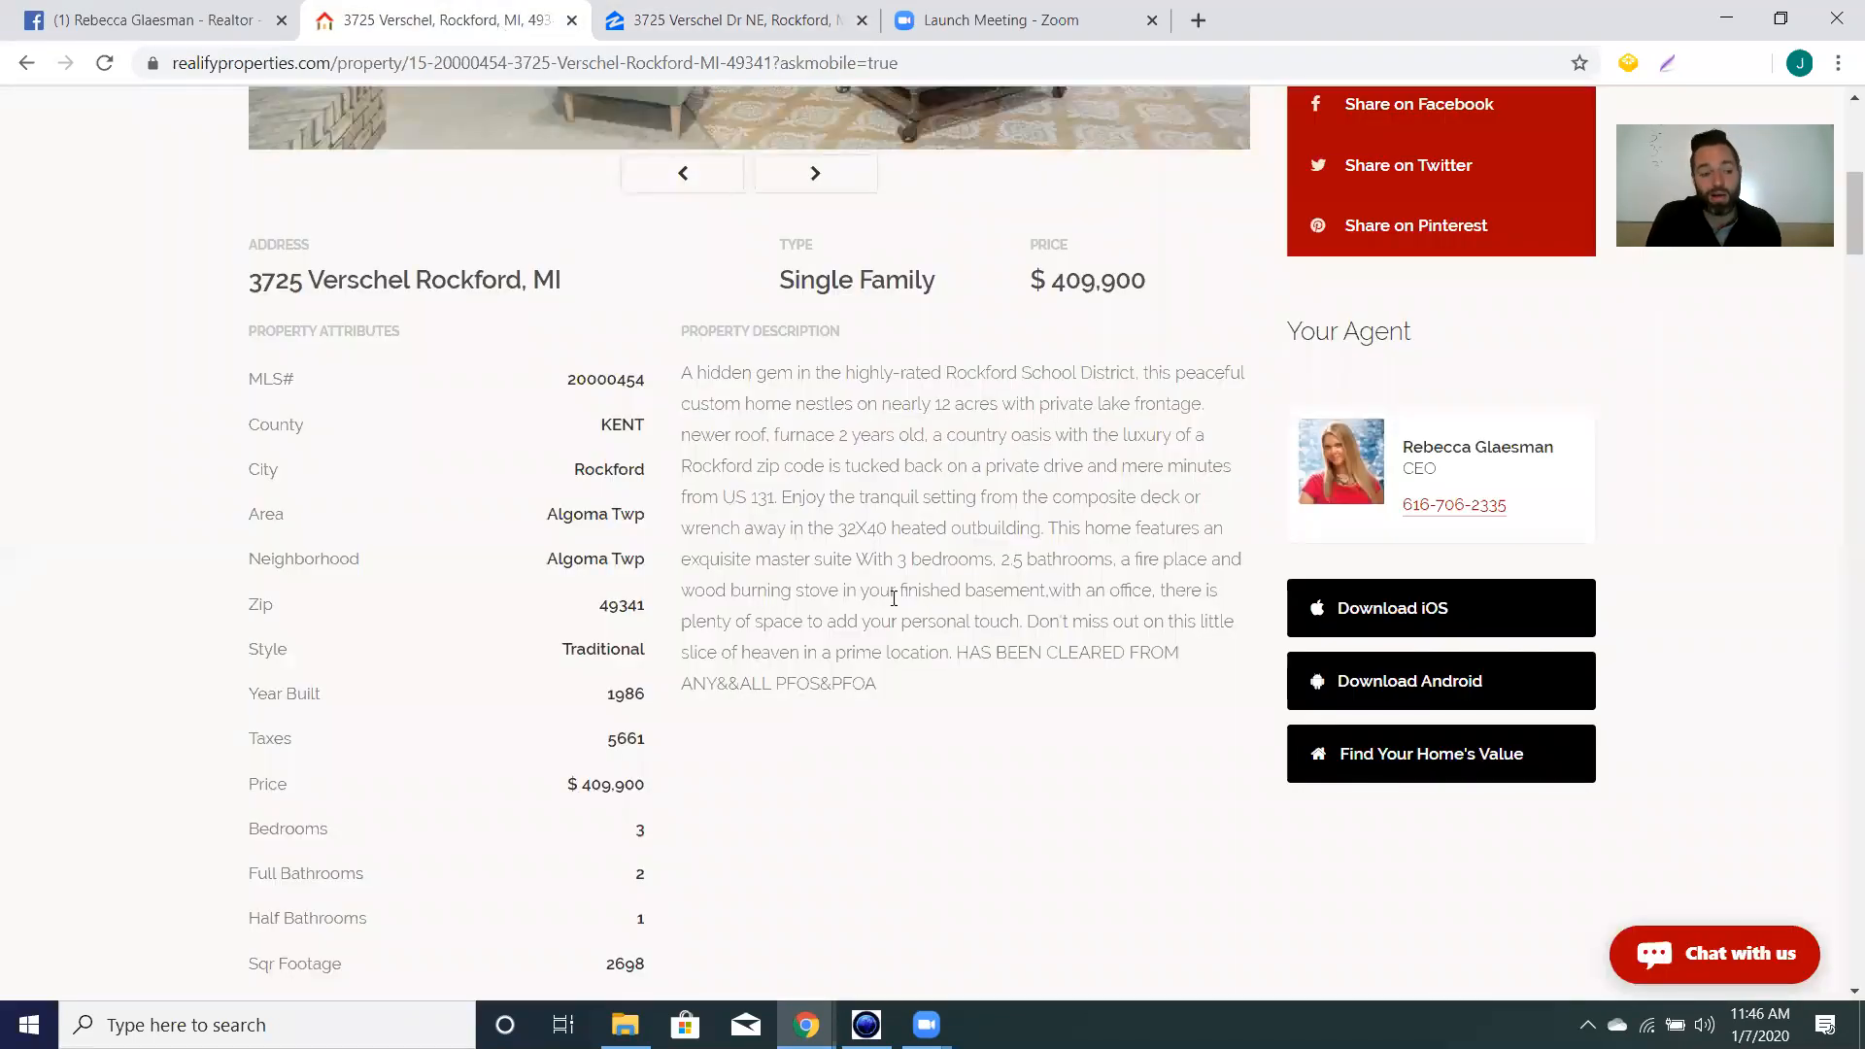
Paste the Zillow property description into the event's Description box and start a new line.
{"action": "left_click", "coordinate": [146, 19]}
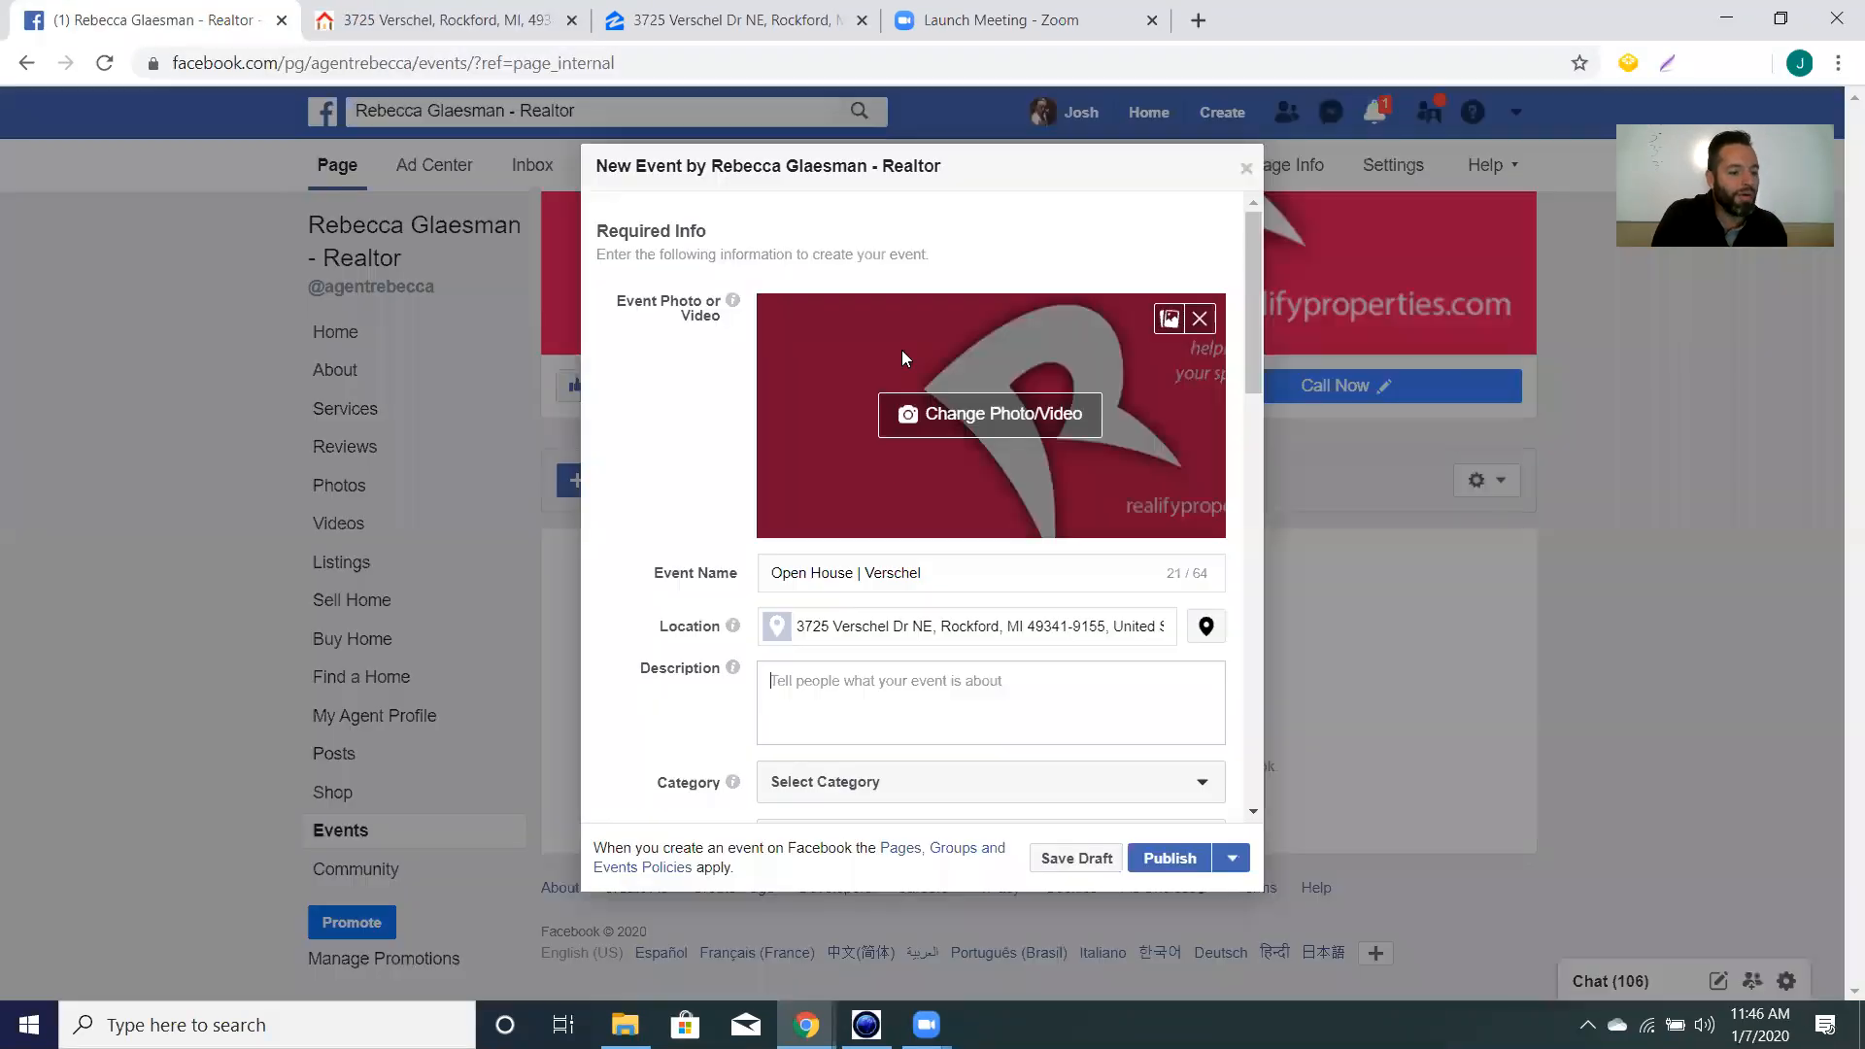
{"action": "right_click", "coordinate": [807, 687]}
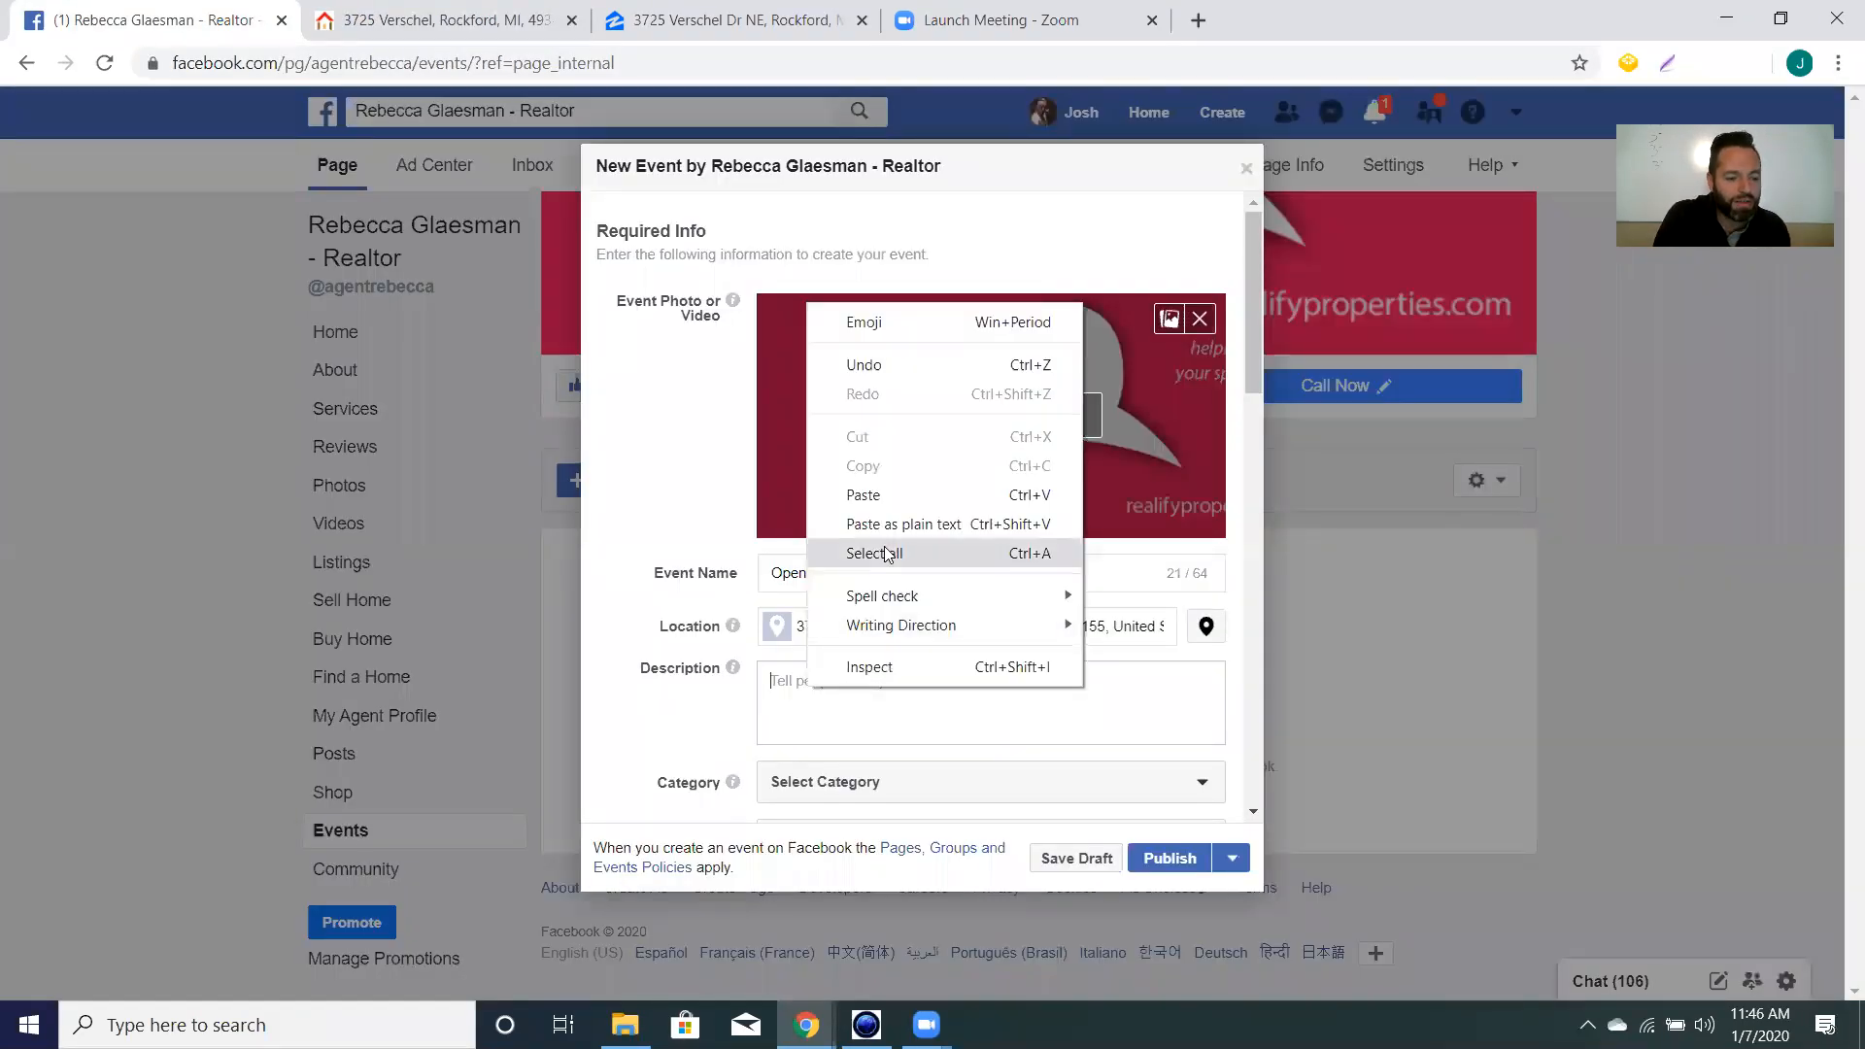
{"action": "left_click", "coordinate": [876, 497]}
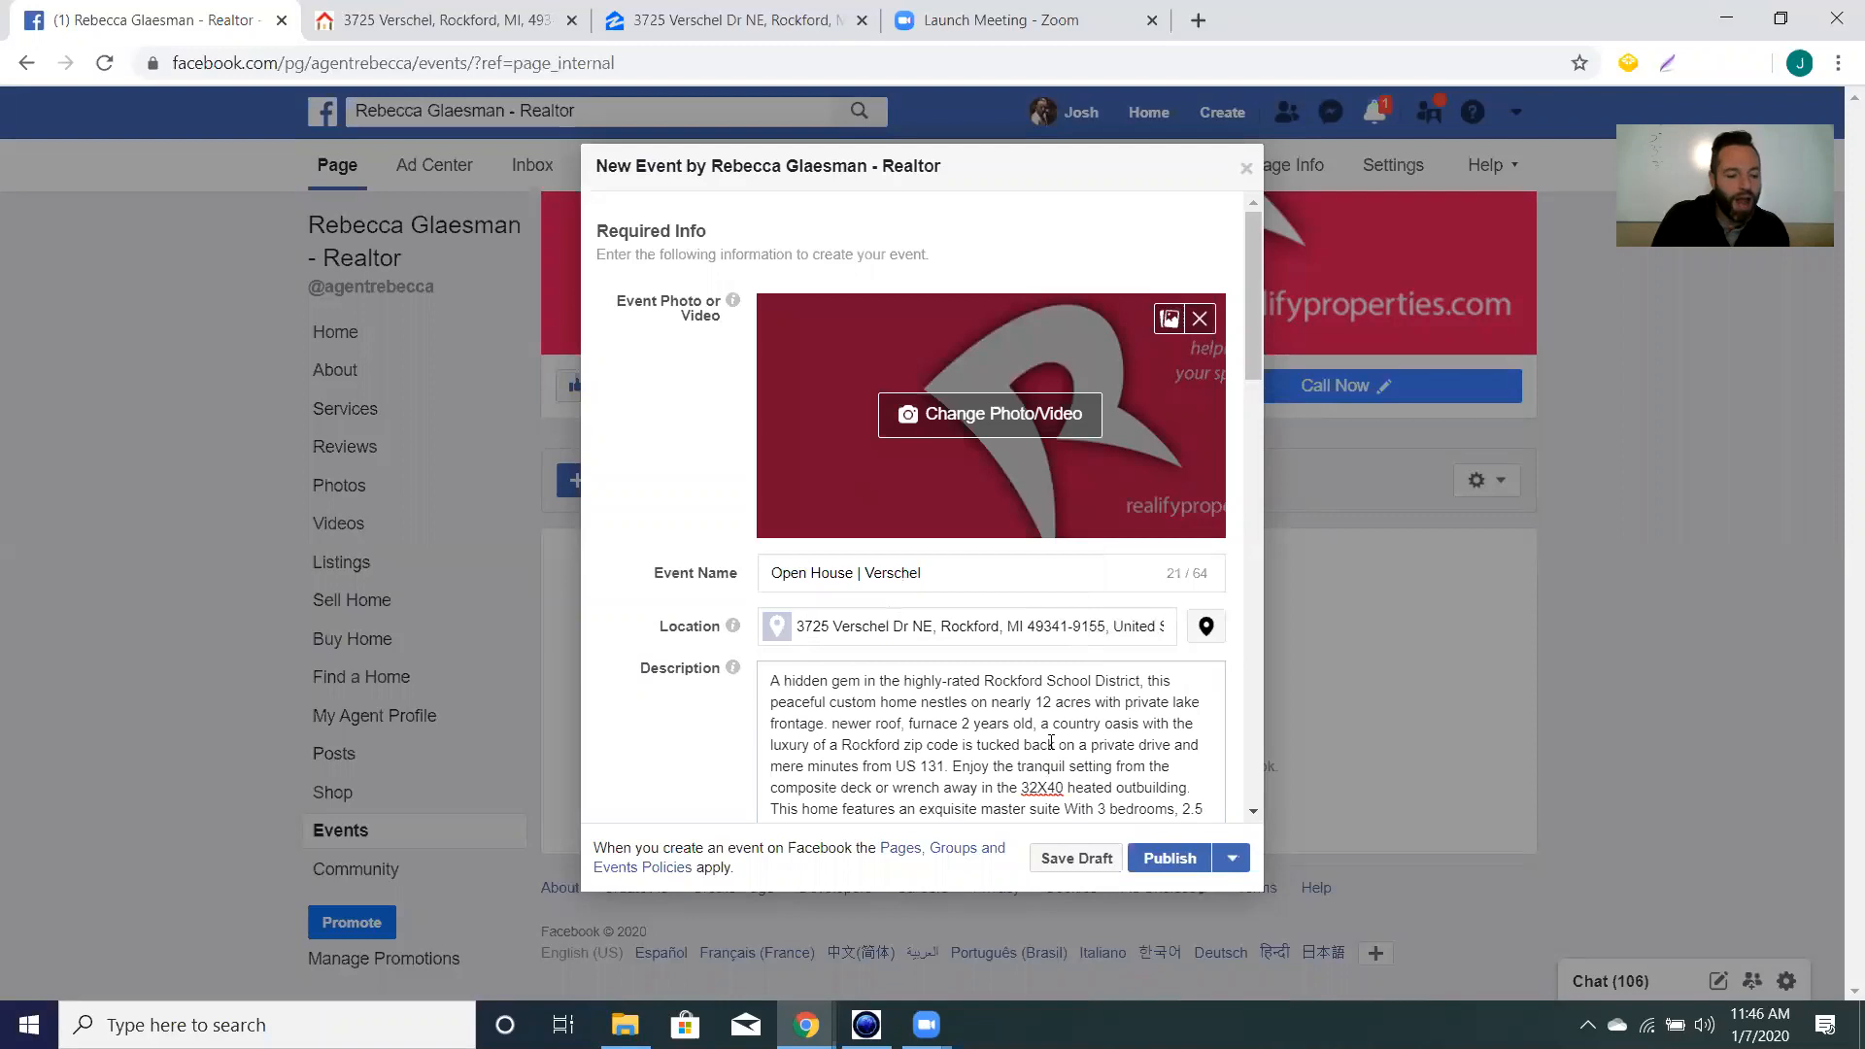
{"action": "scroll", "coordinate": [1051, 742], "scroll_direction": "down", "scroll_amount": 3}
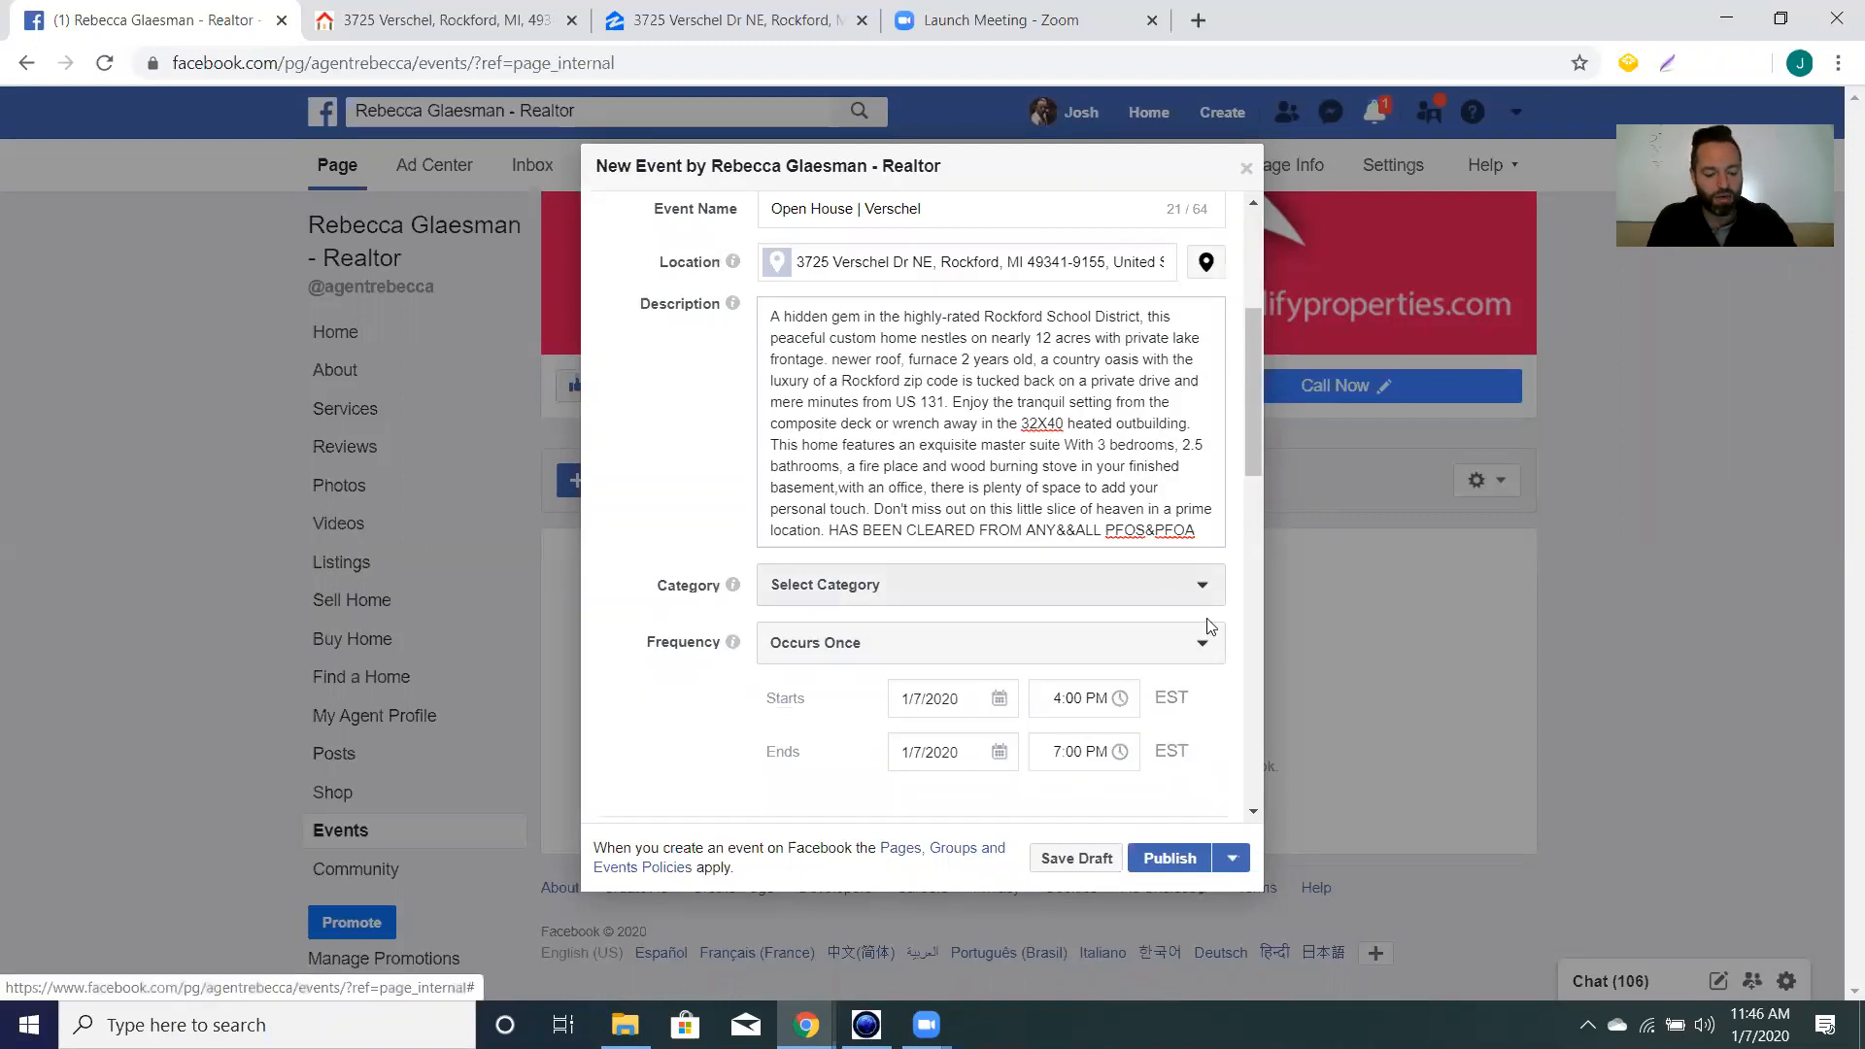
{"action": "key", "text": "Return"}
{"action": "key", "text": "Return"}
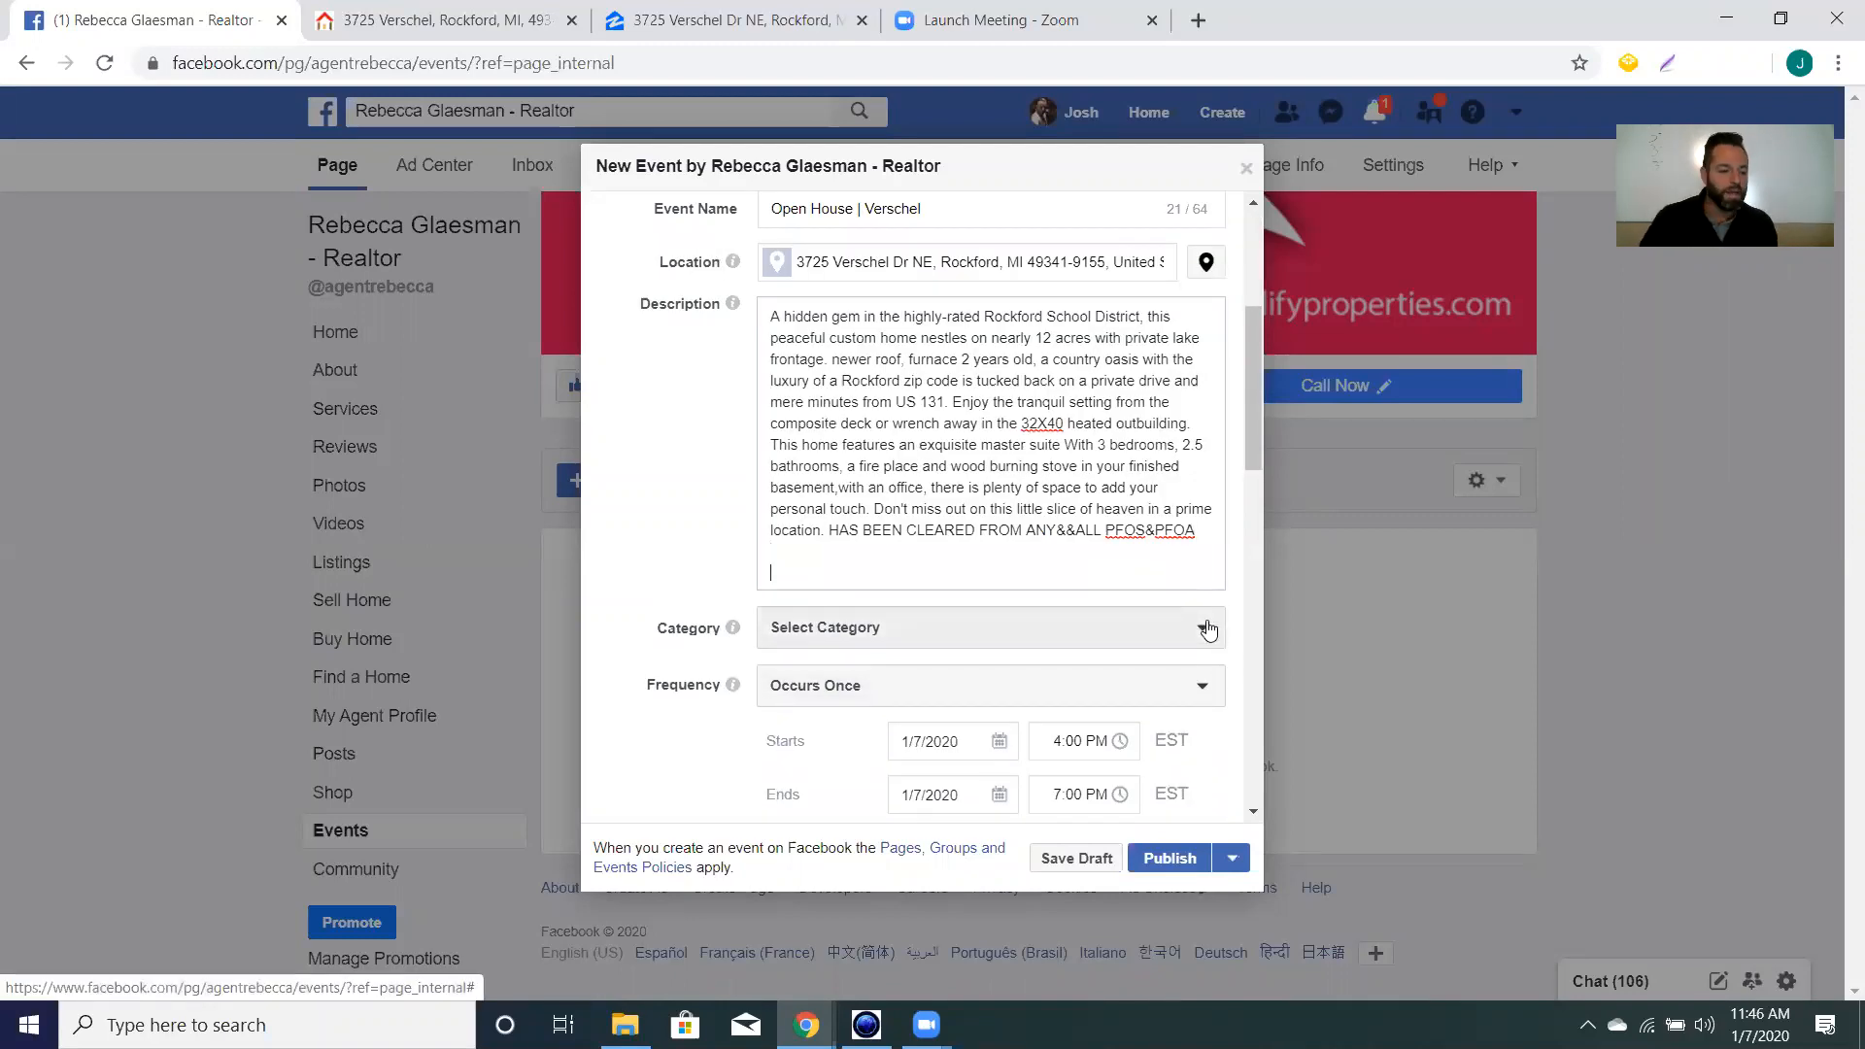
Look over the Realify and Zillow listings, ending on the Zillow listing.
{"action": "left_click", "coordinate": [392, 27]}
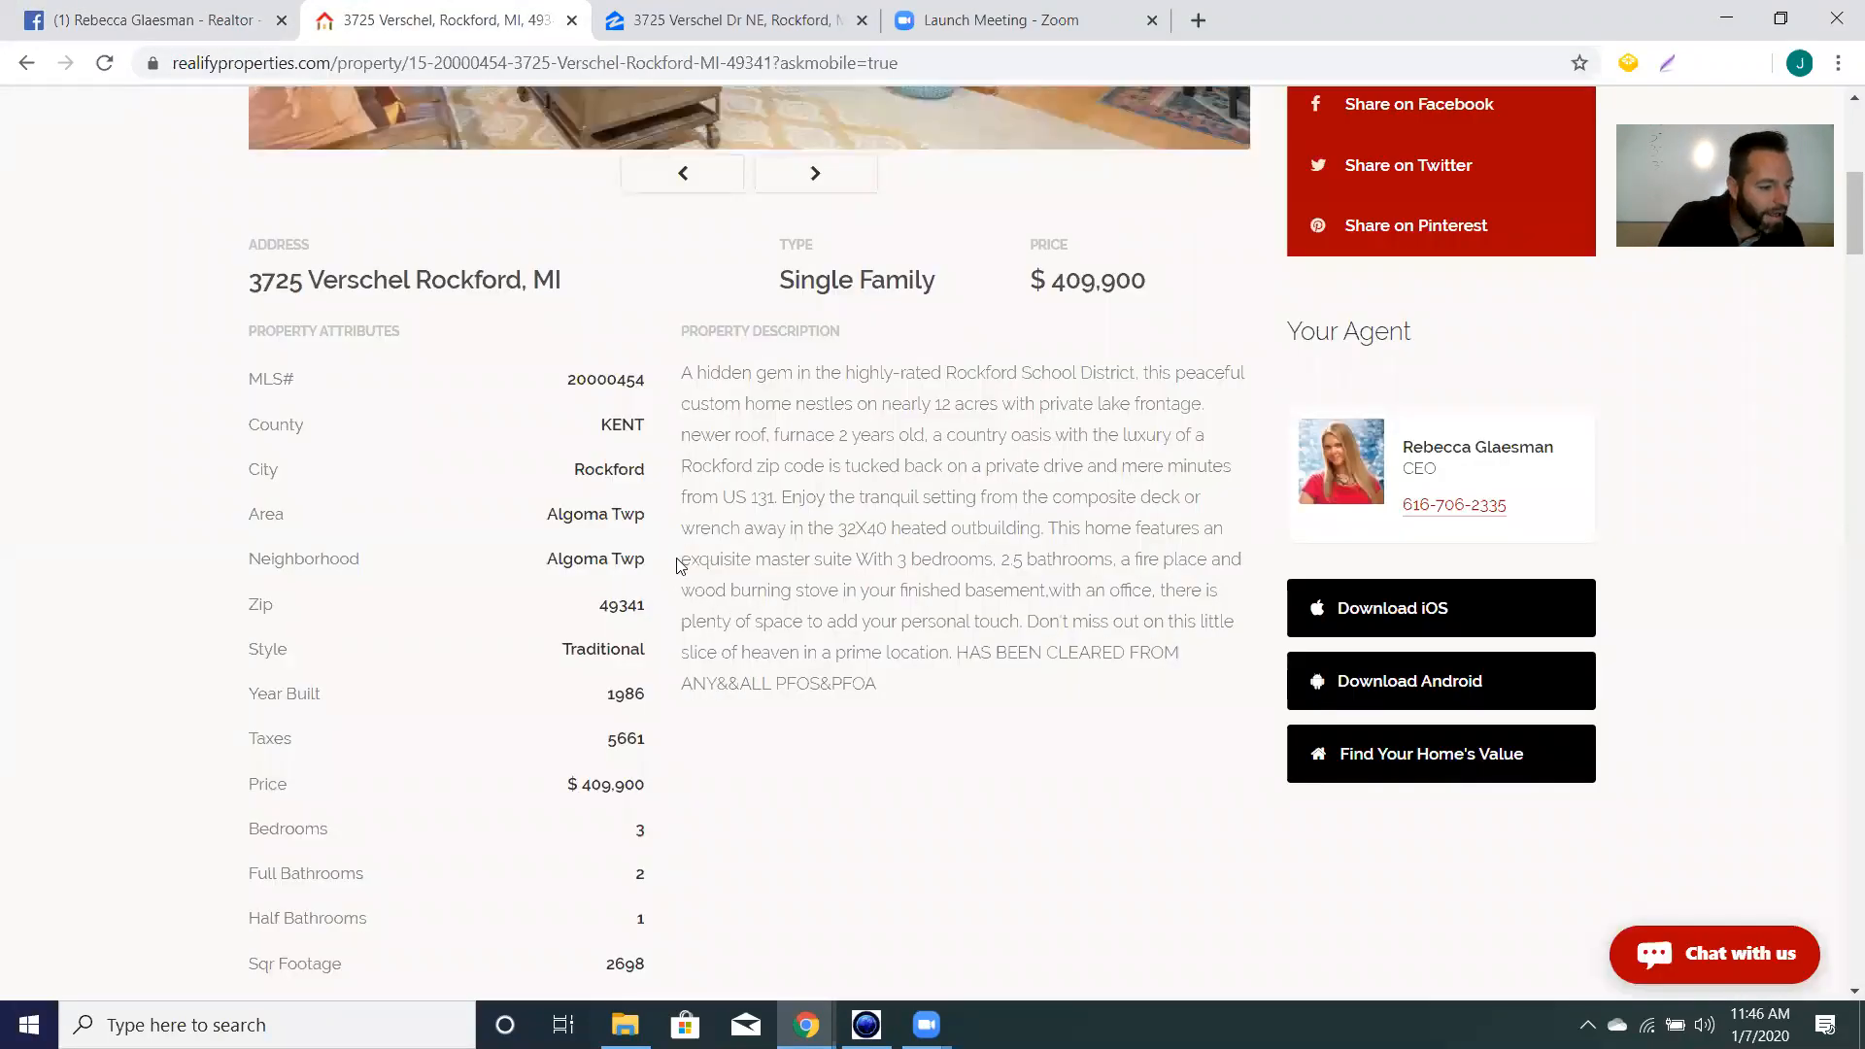
{"action": "key", "text": "ctrl+Tab"}
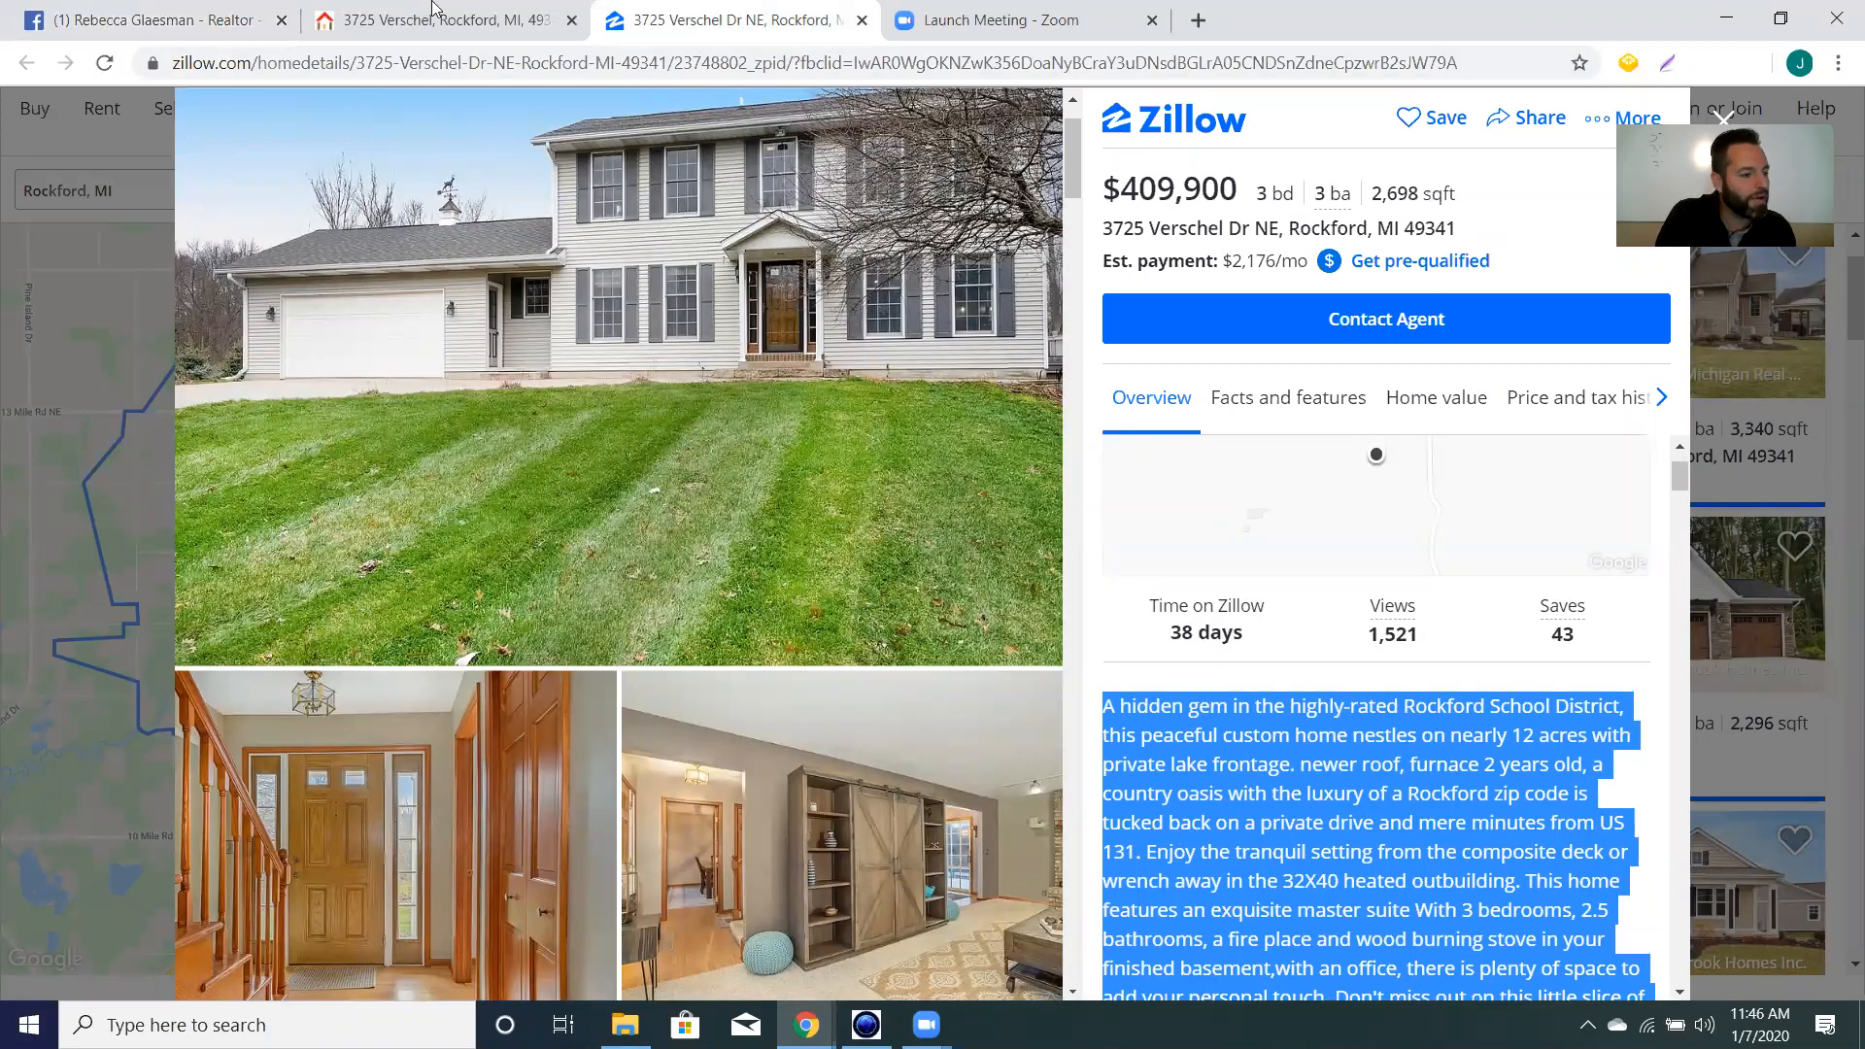
{"action": "left_click", "coordinate": [169, 17]}
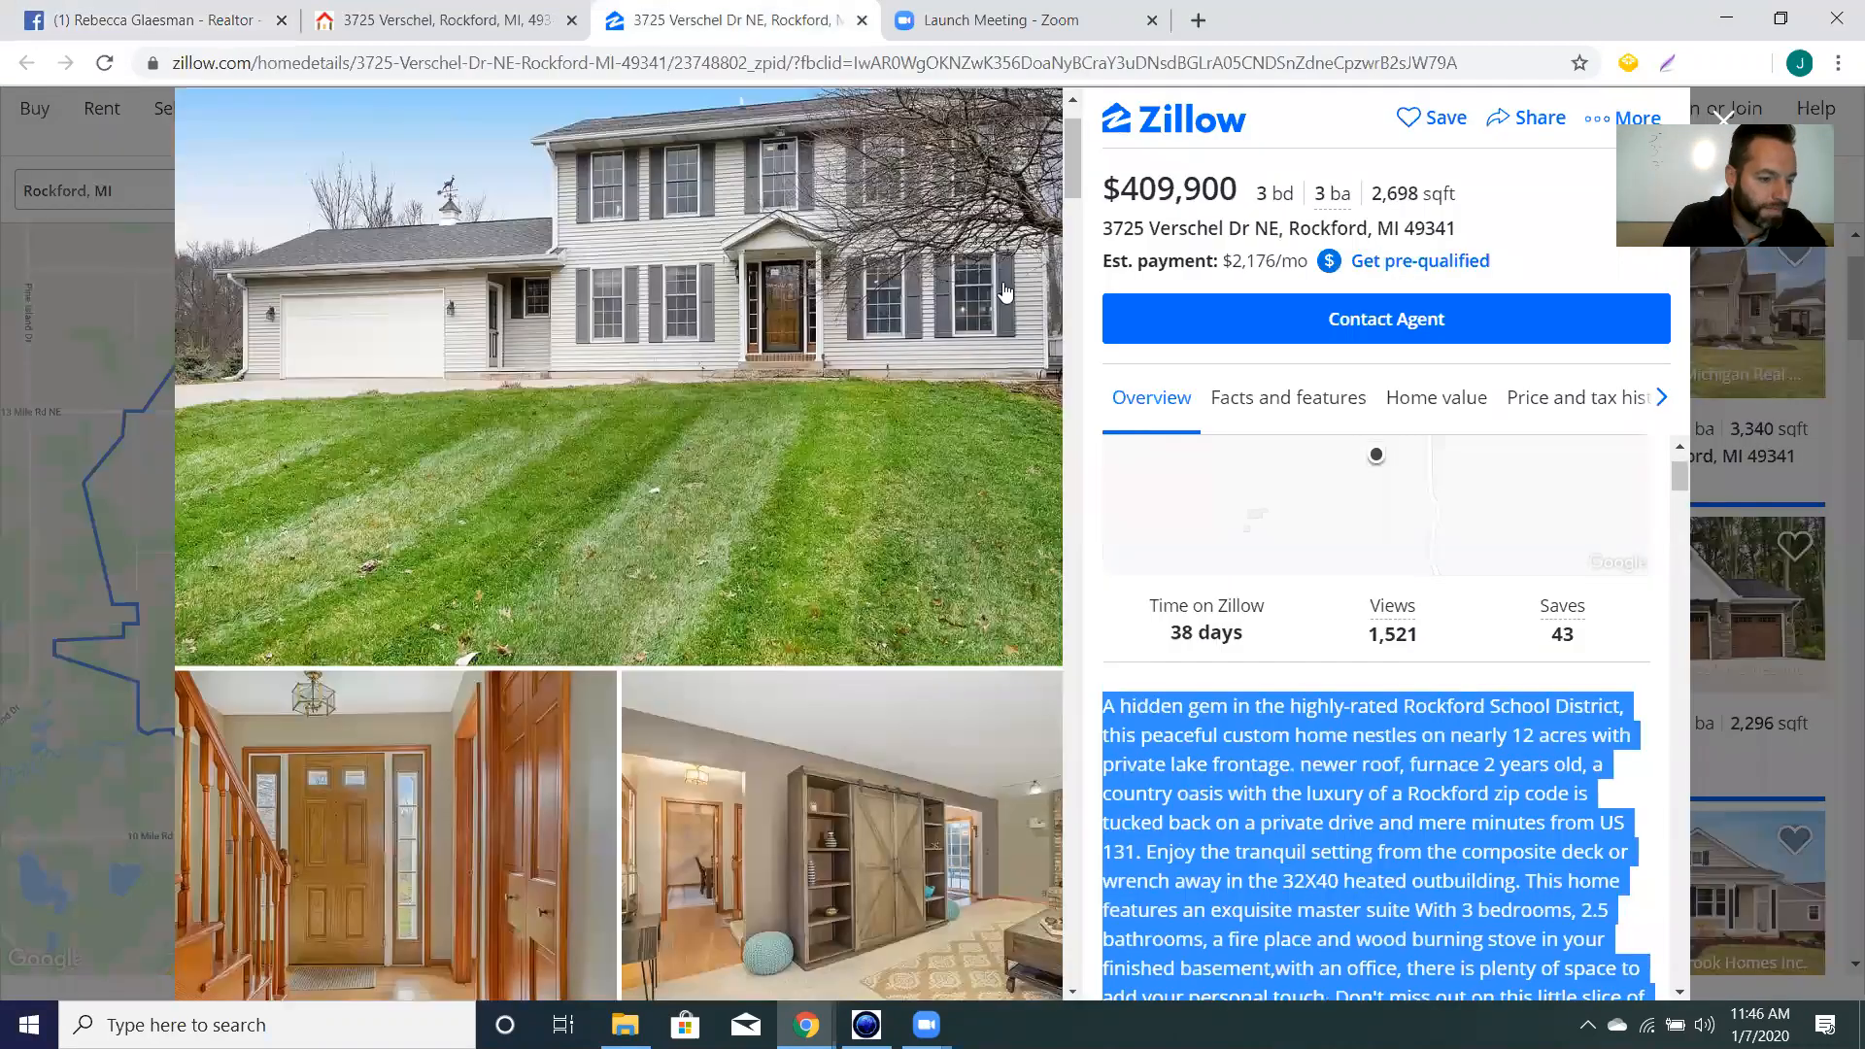
{"action": "left_click", "coordinate": [699, 19]}
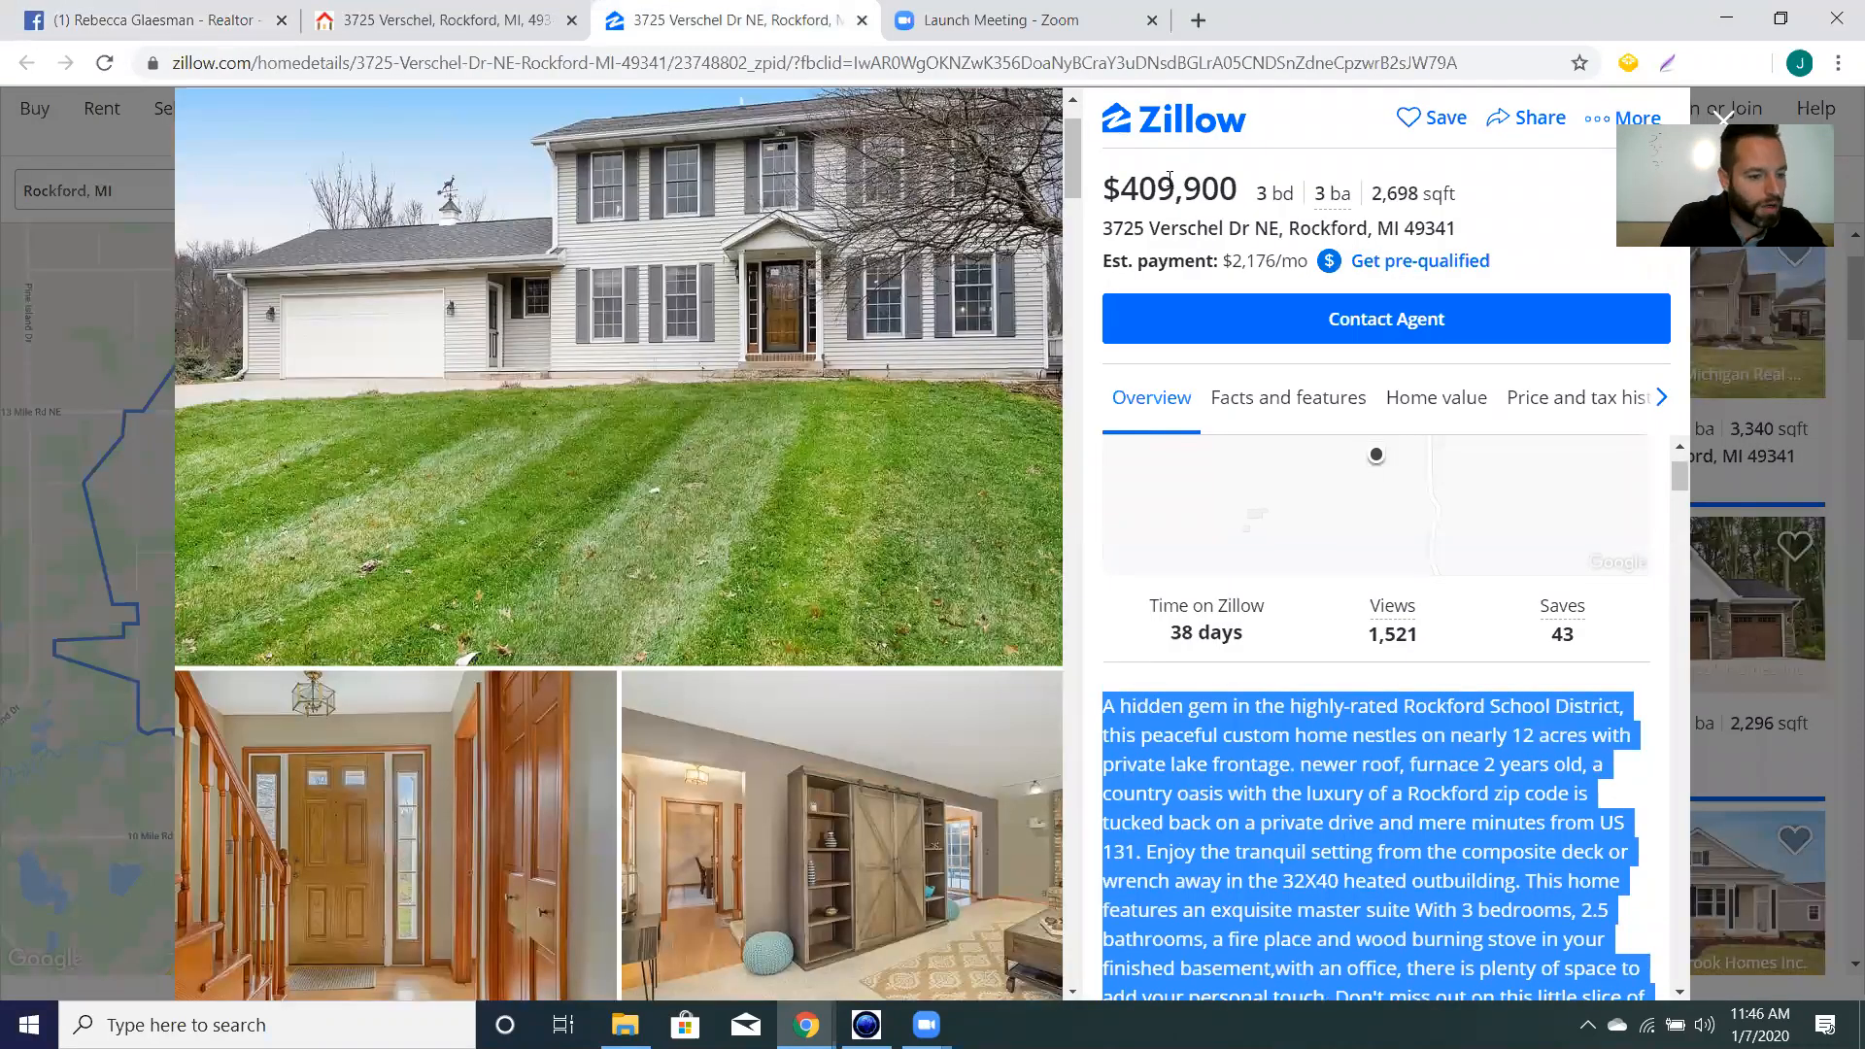
Type '$409,900 | 3 Beds | 3 Baths' in the description, checking details on the Realify and Zillow listings.
{"action": "left_click", "coordinate": [167, 23]}
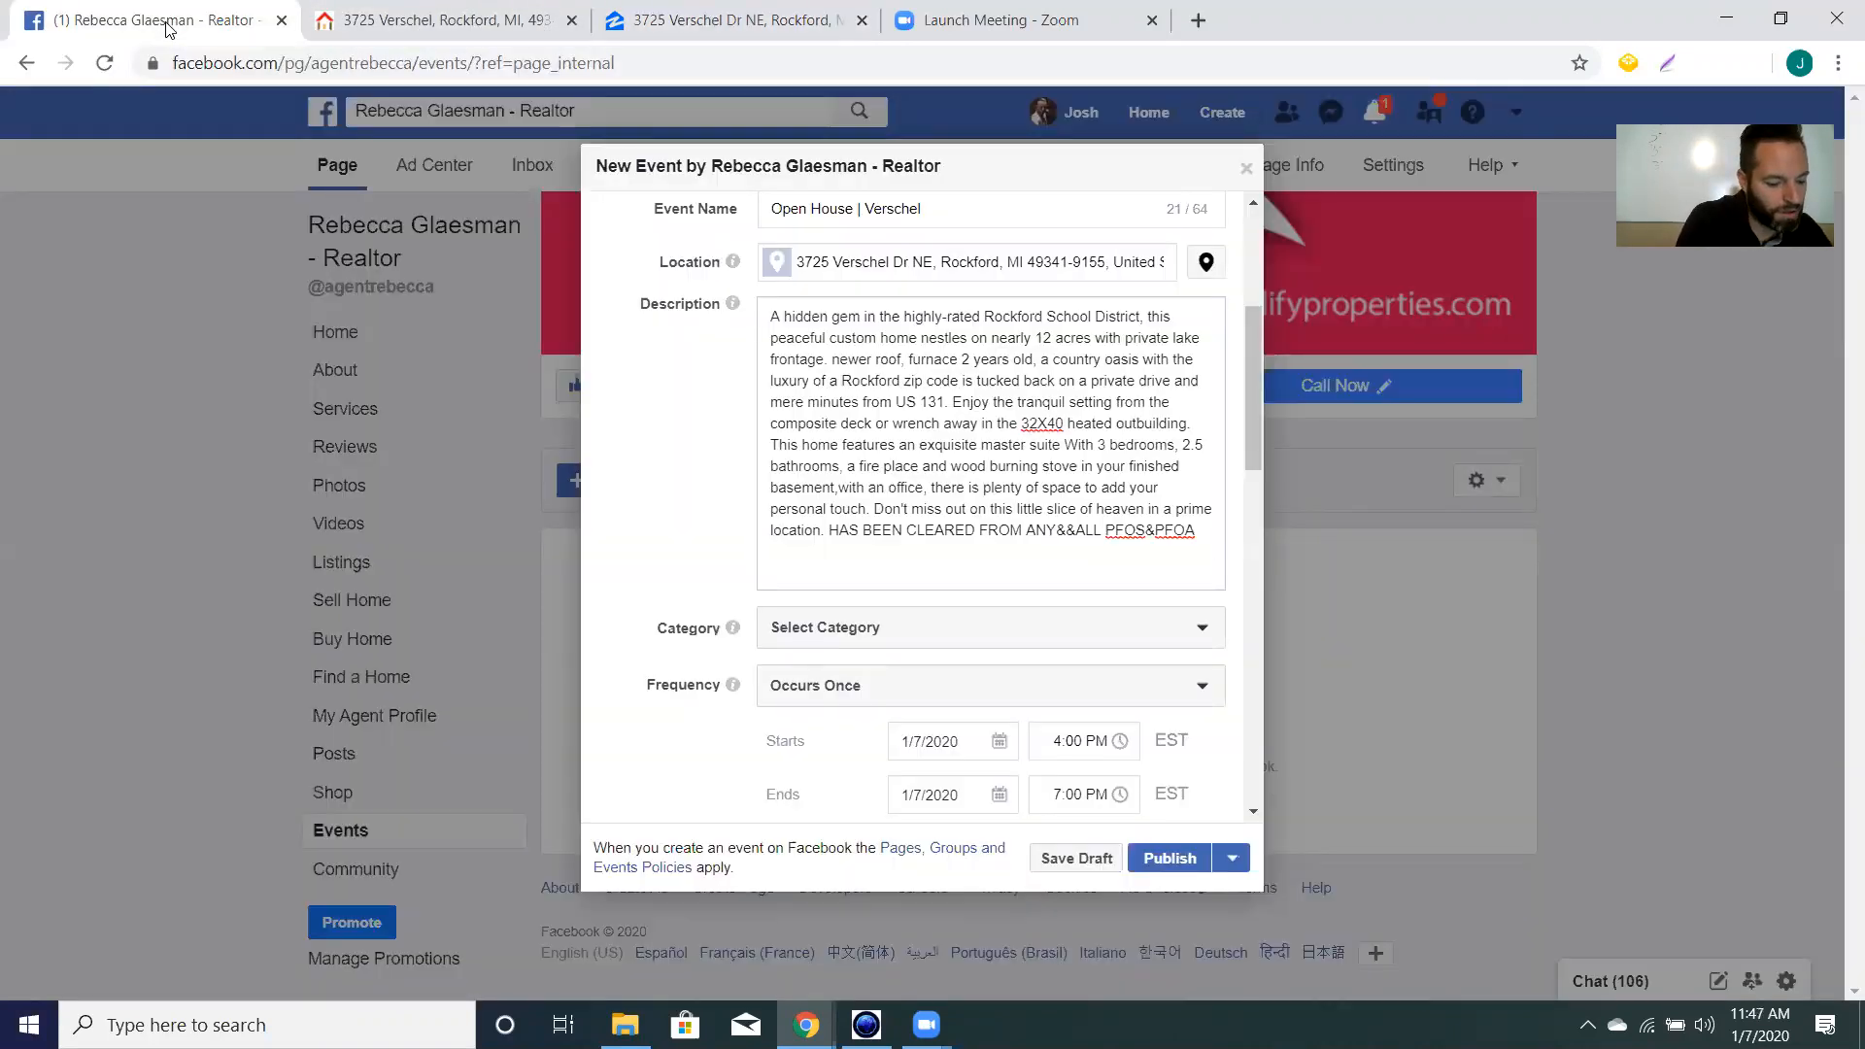
{"action": "type", "text": "$"}
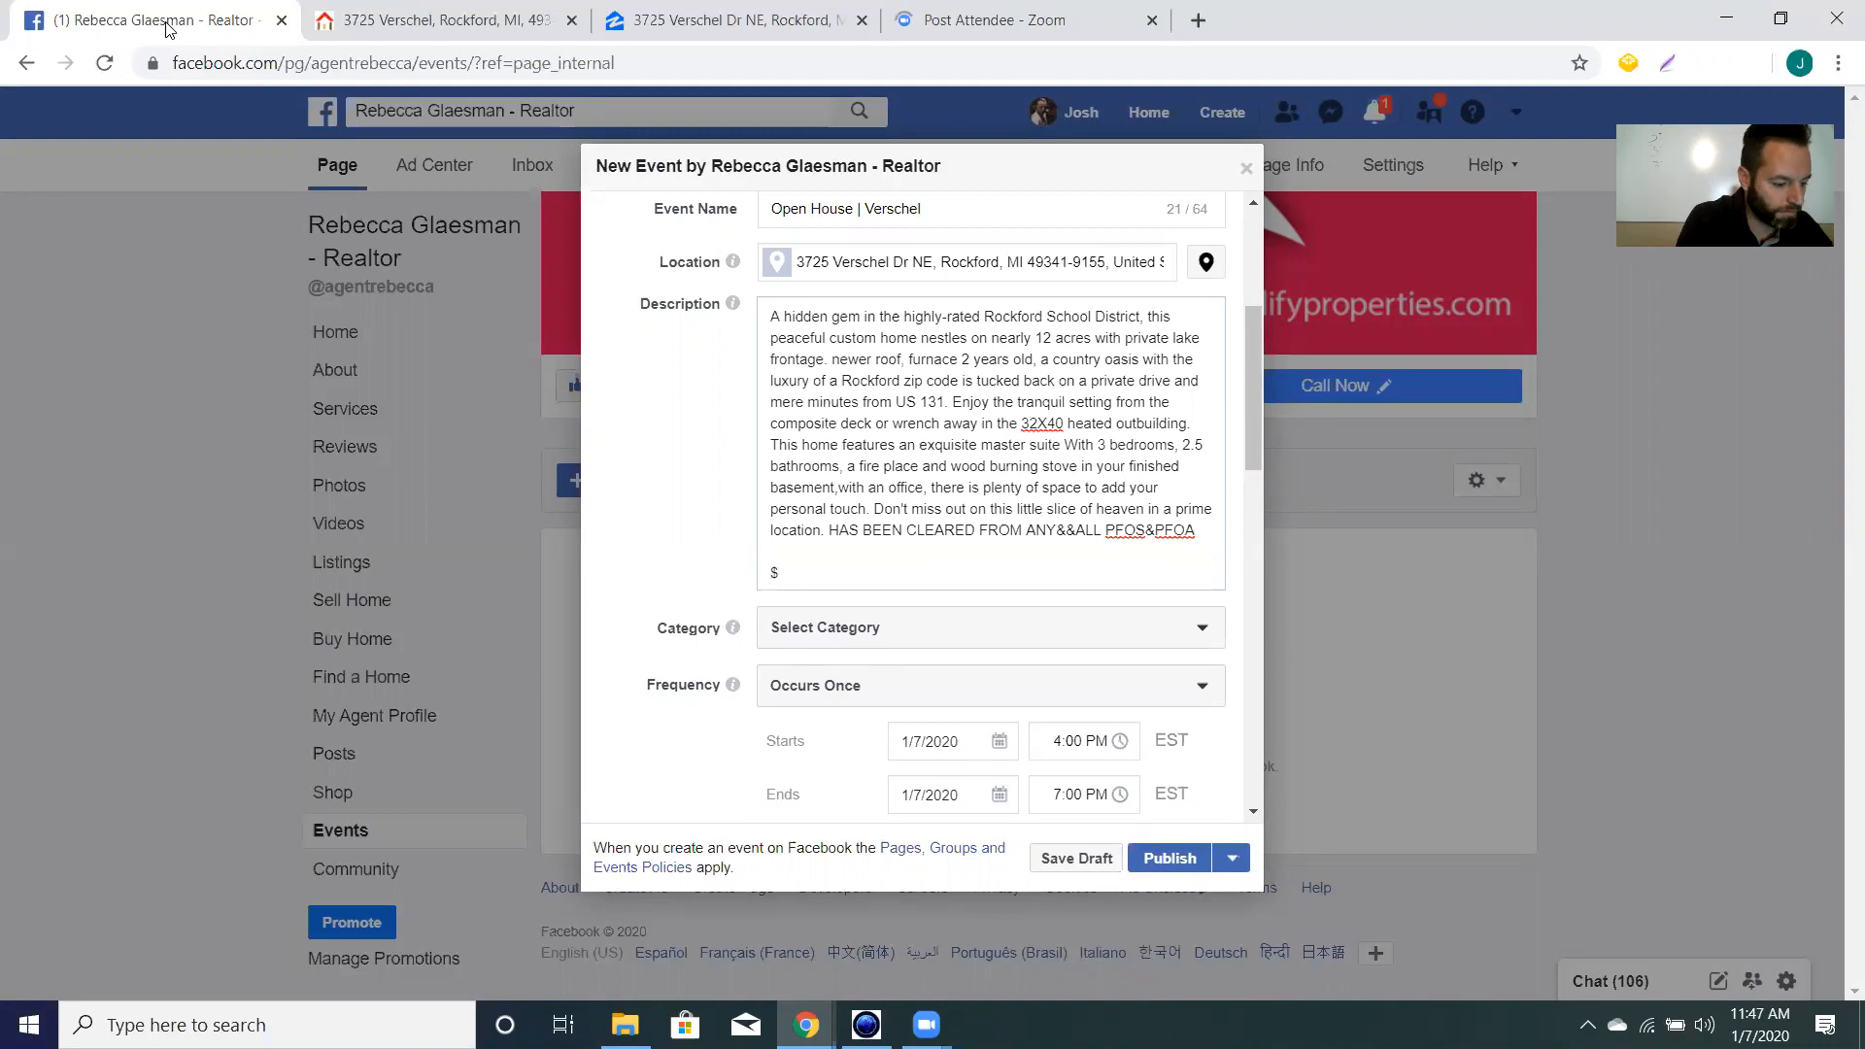
{"action": "type", "text": "409"}
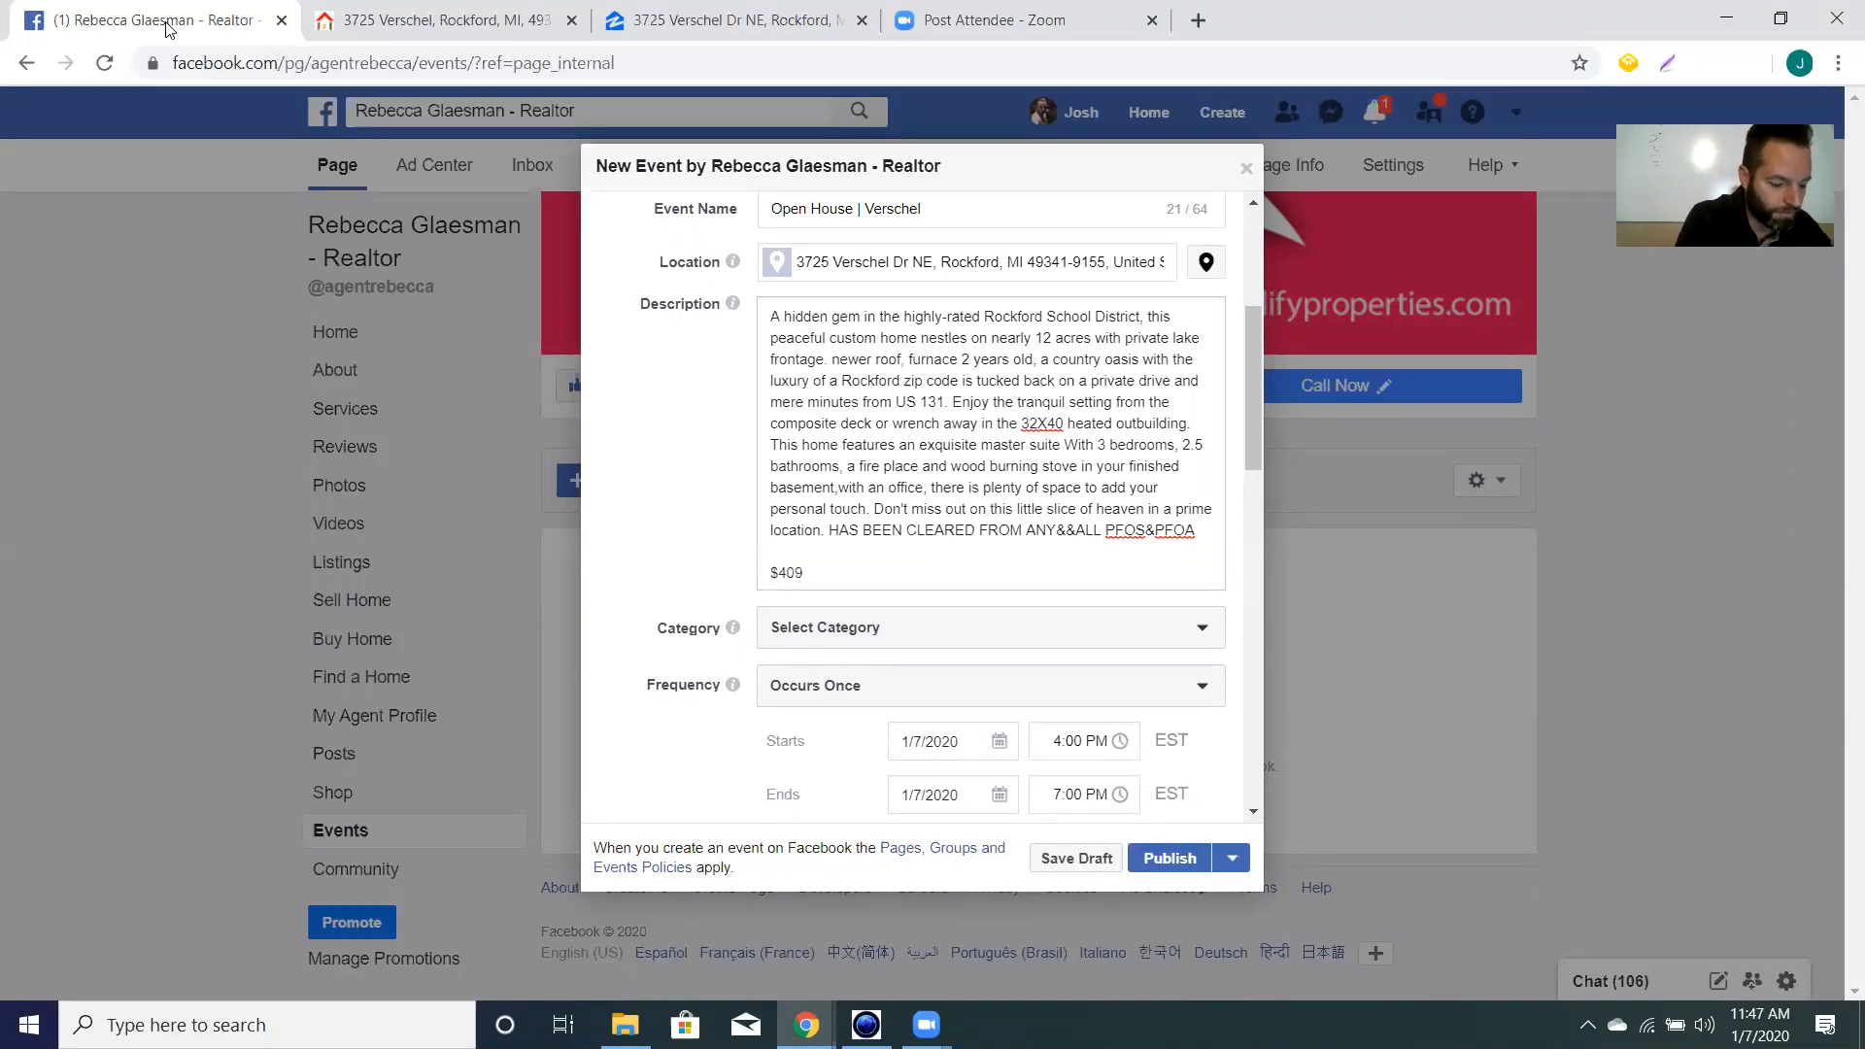
{"action": "type", "text": ",900 |"}
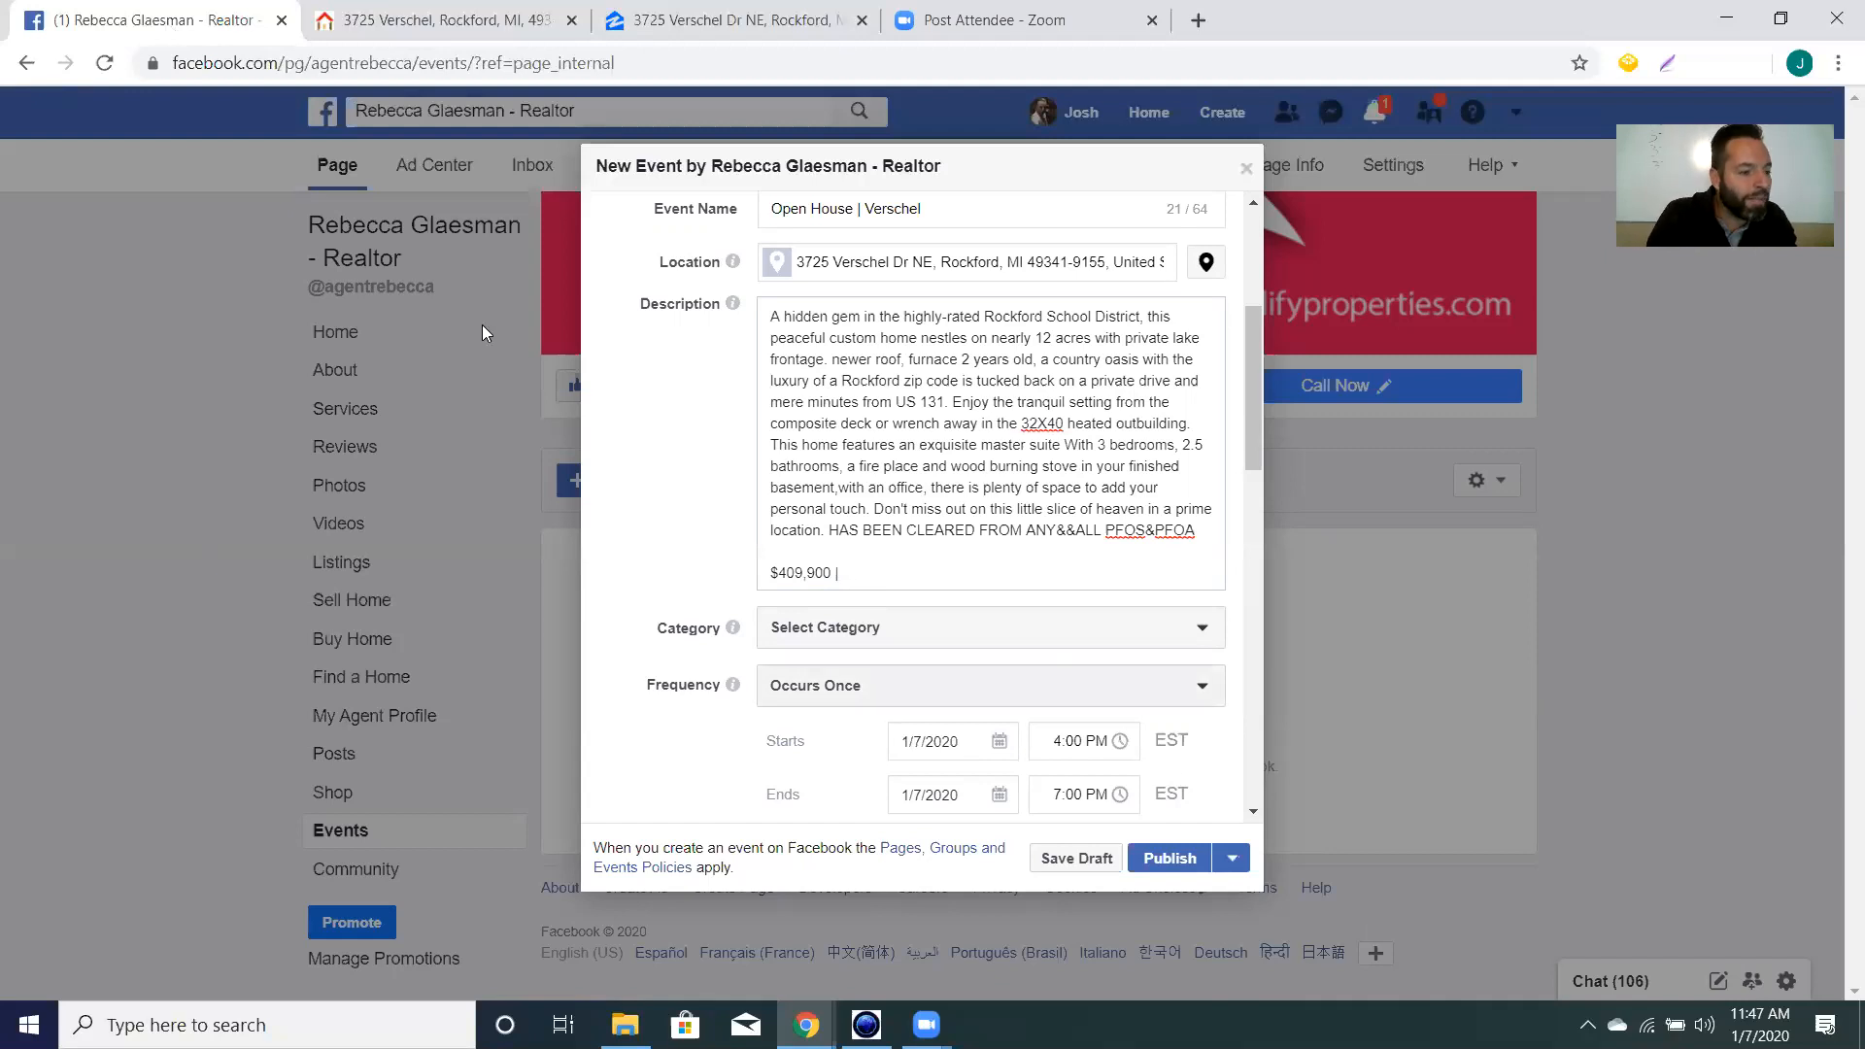
{"action": "left_click", "coordinate": [447, 22]}
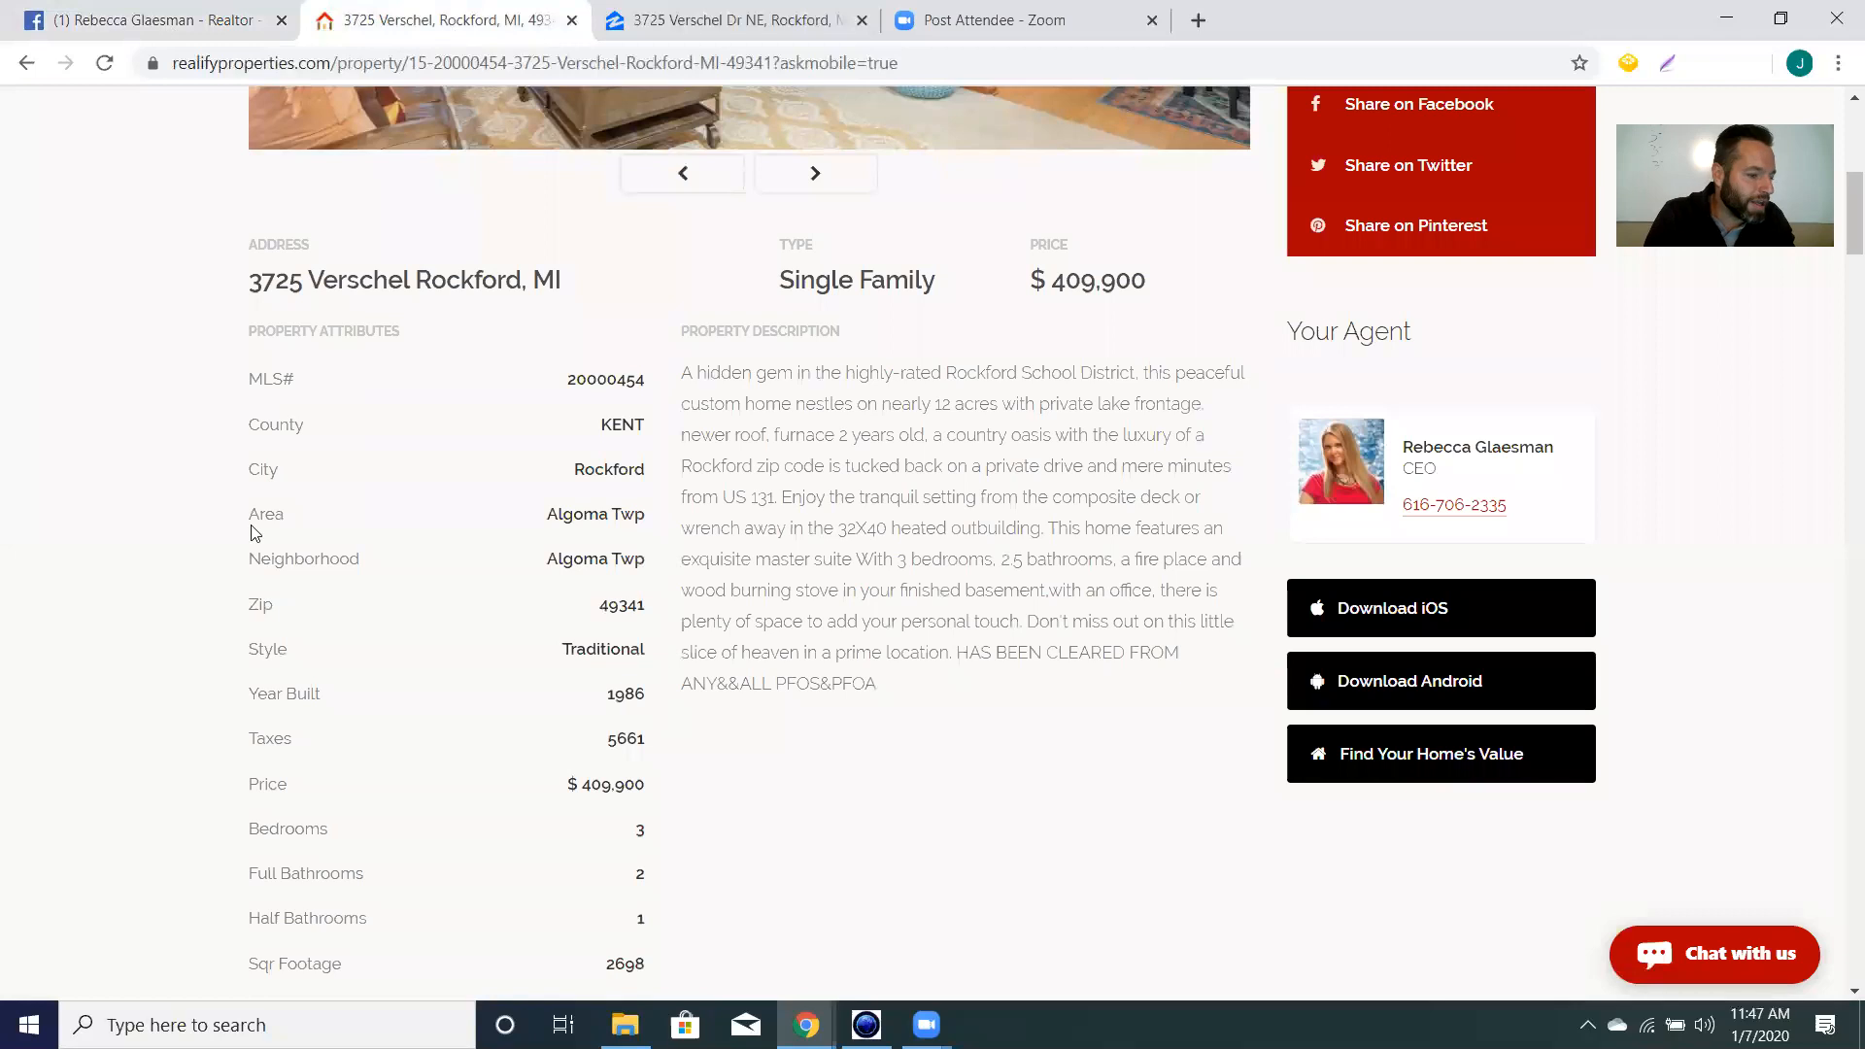
{"action": "scroll", "coordinate": [488, 471], "scroll_direction": "down", "scroll_amount": 3}
{"action": "scroll", "coordinate": [649, 510], "scroll_direction": "down", "scroll_amount": 2}
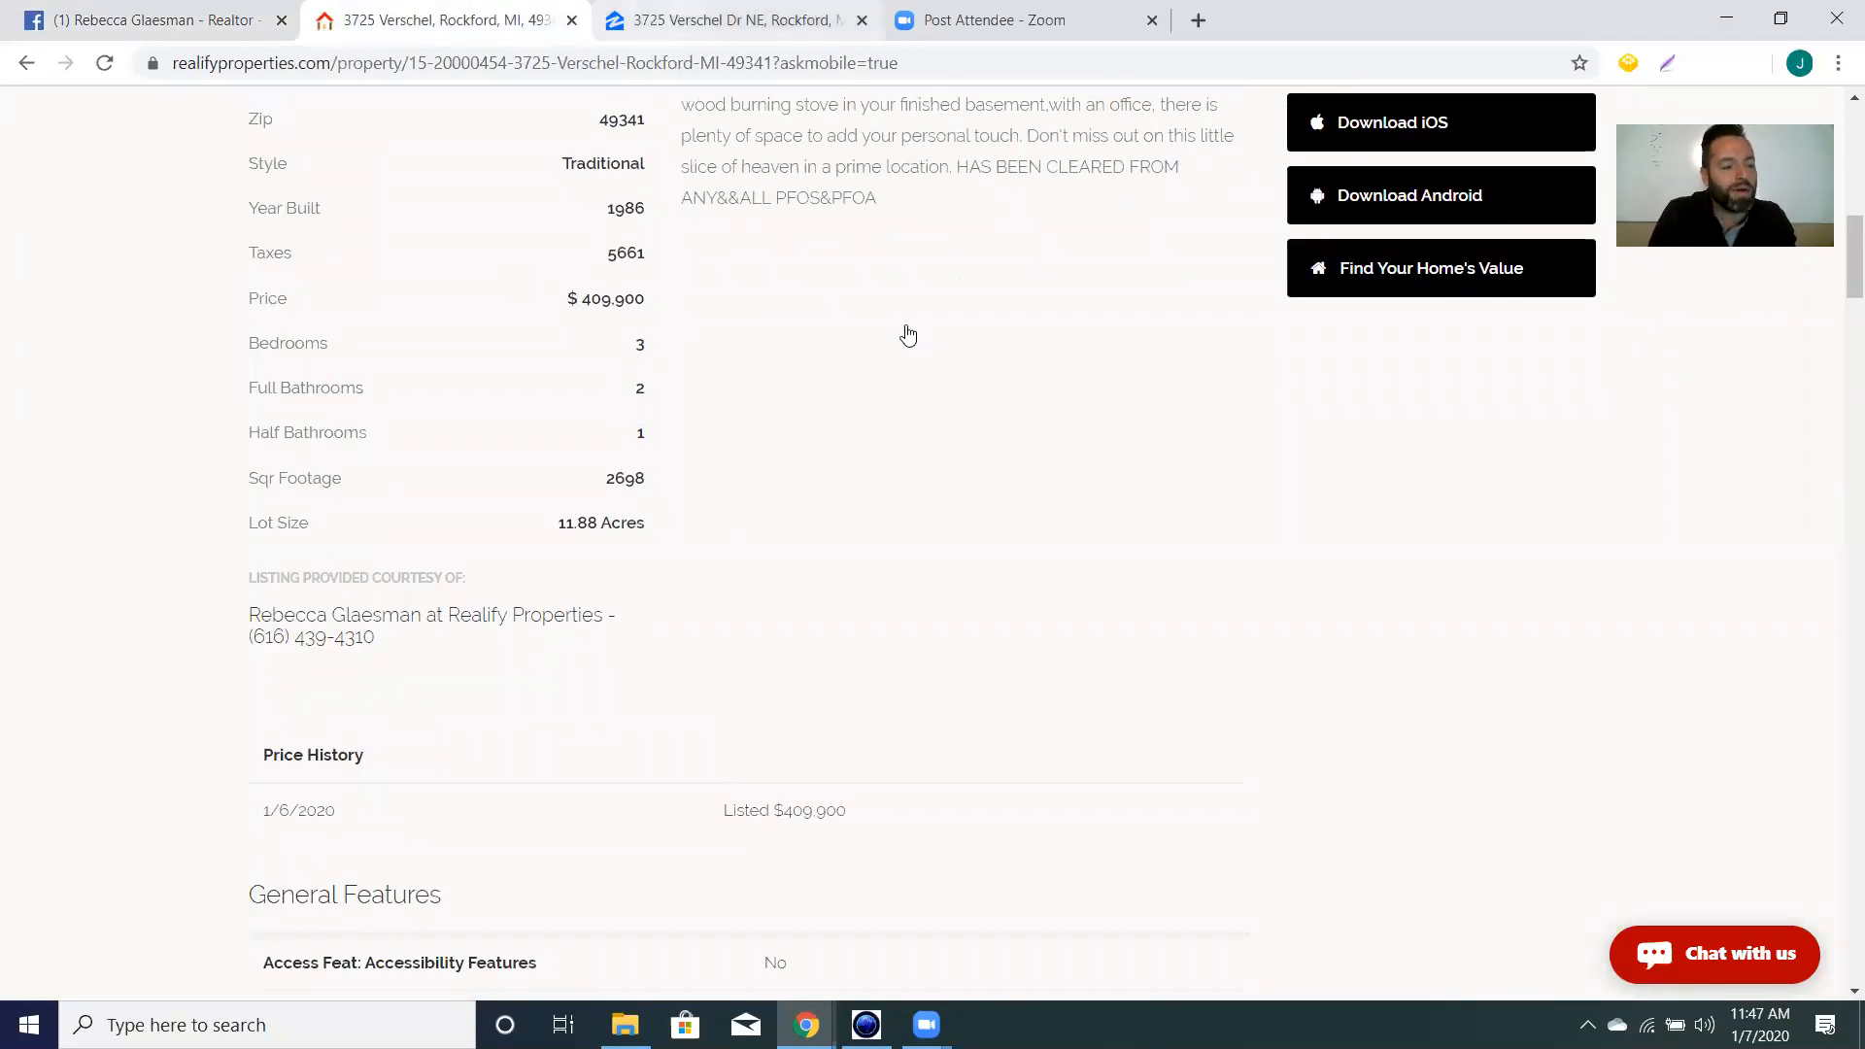
{"action": "key", "text": "ctrl+Tab"}
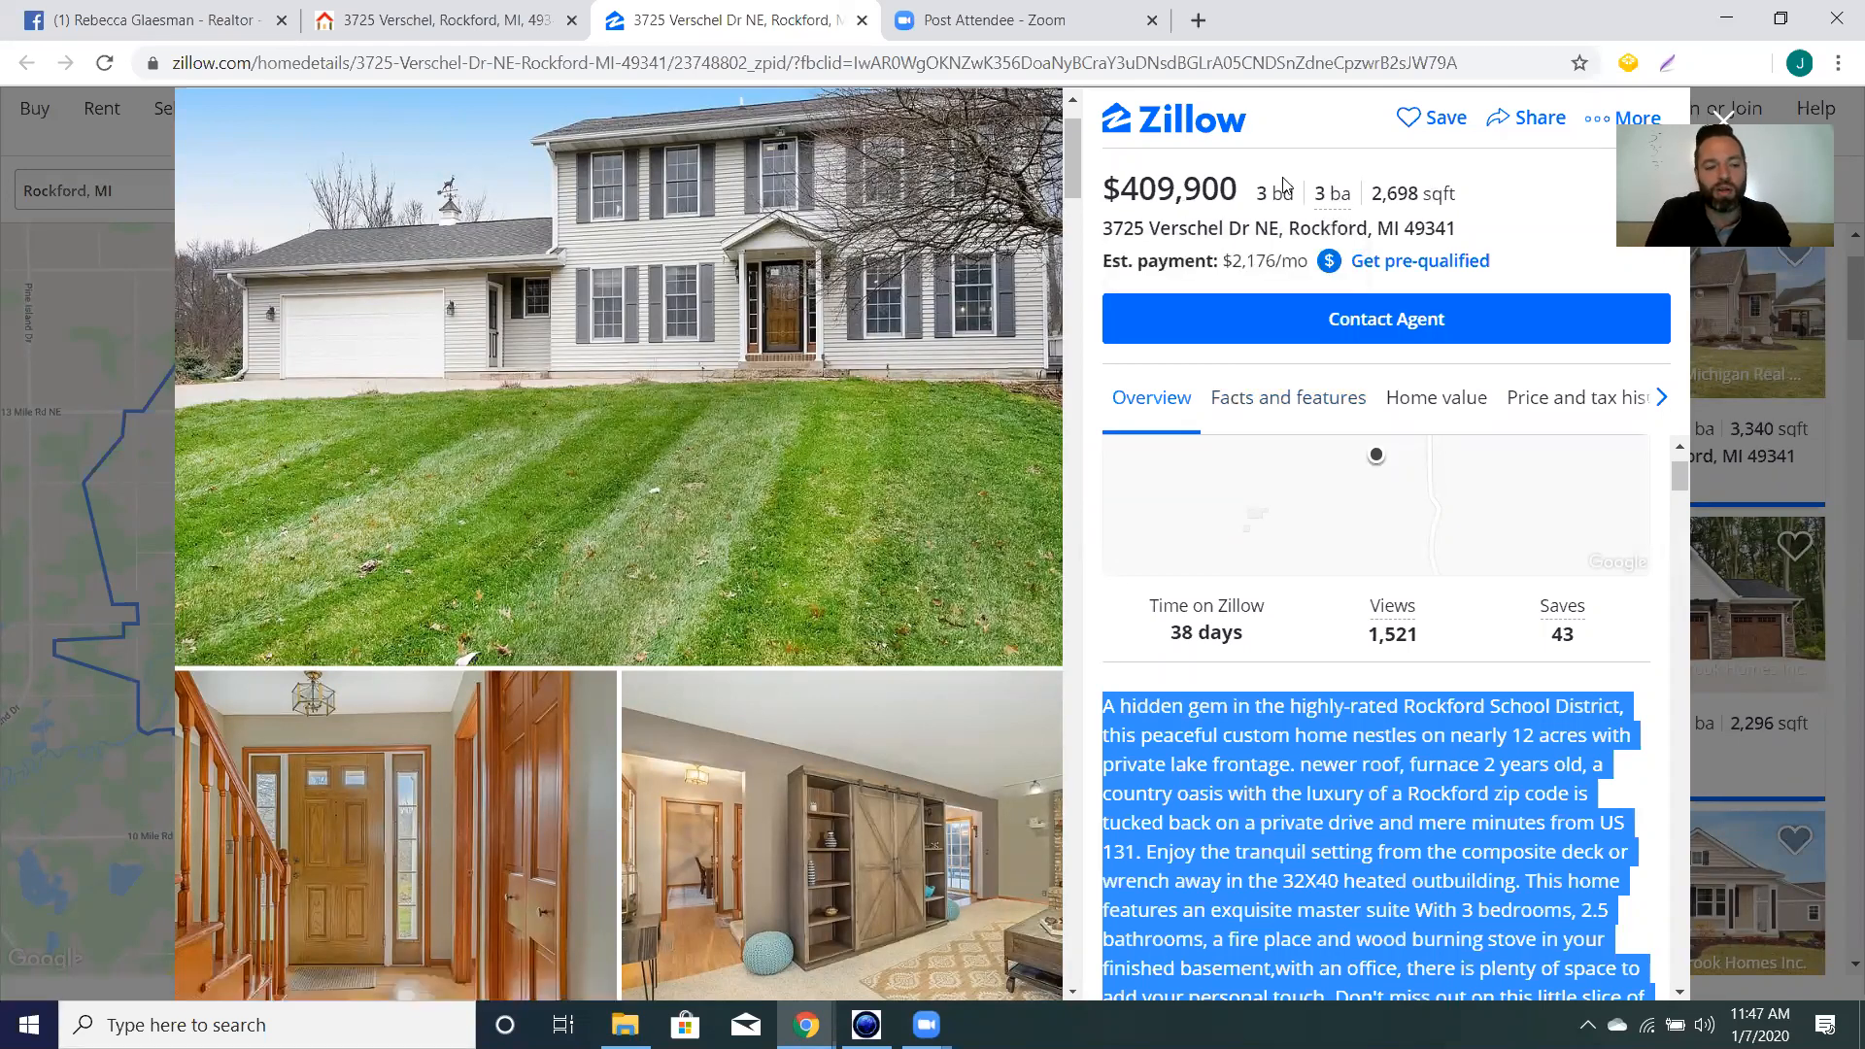
{"action": "left_click", "coordinate": [180, 20]}
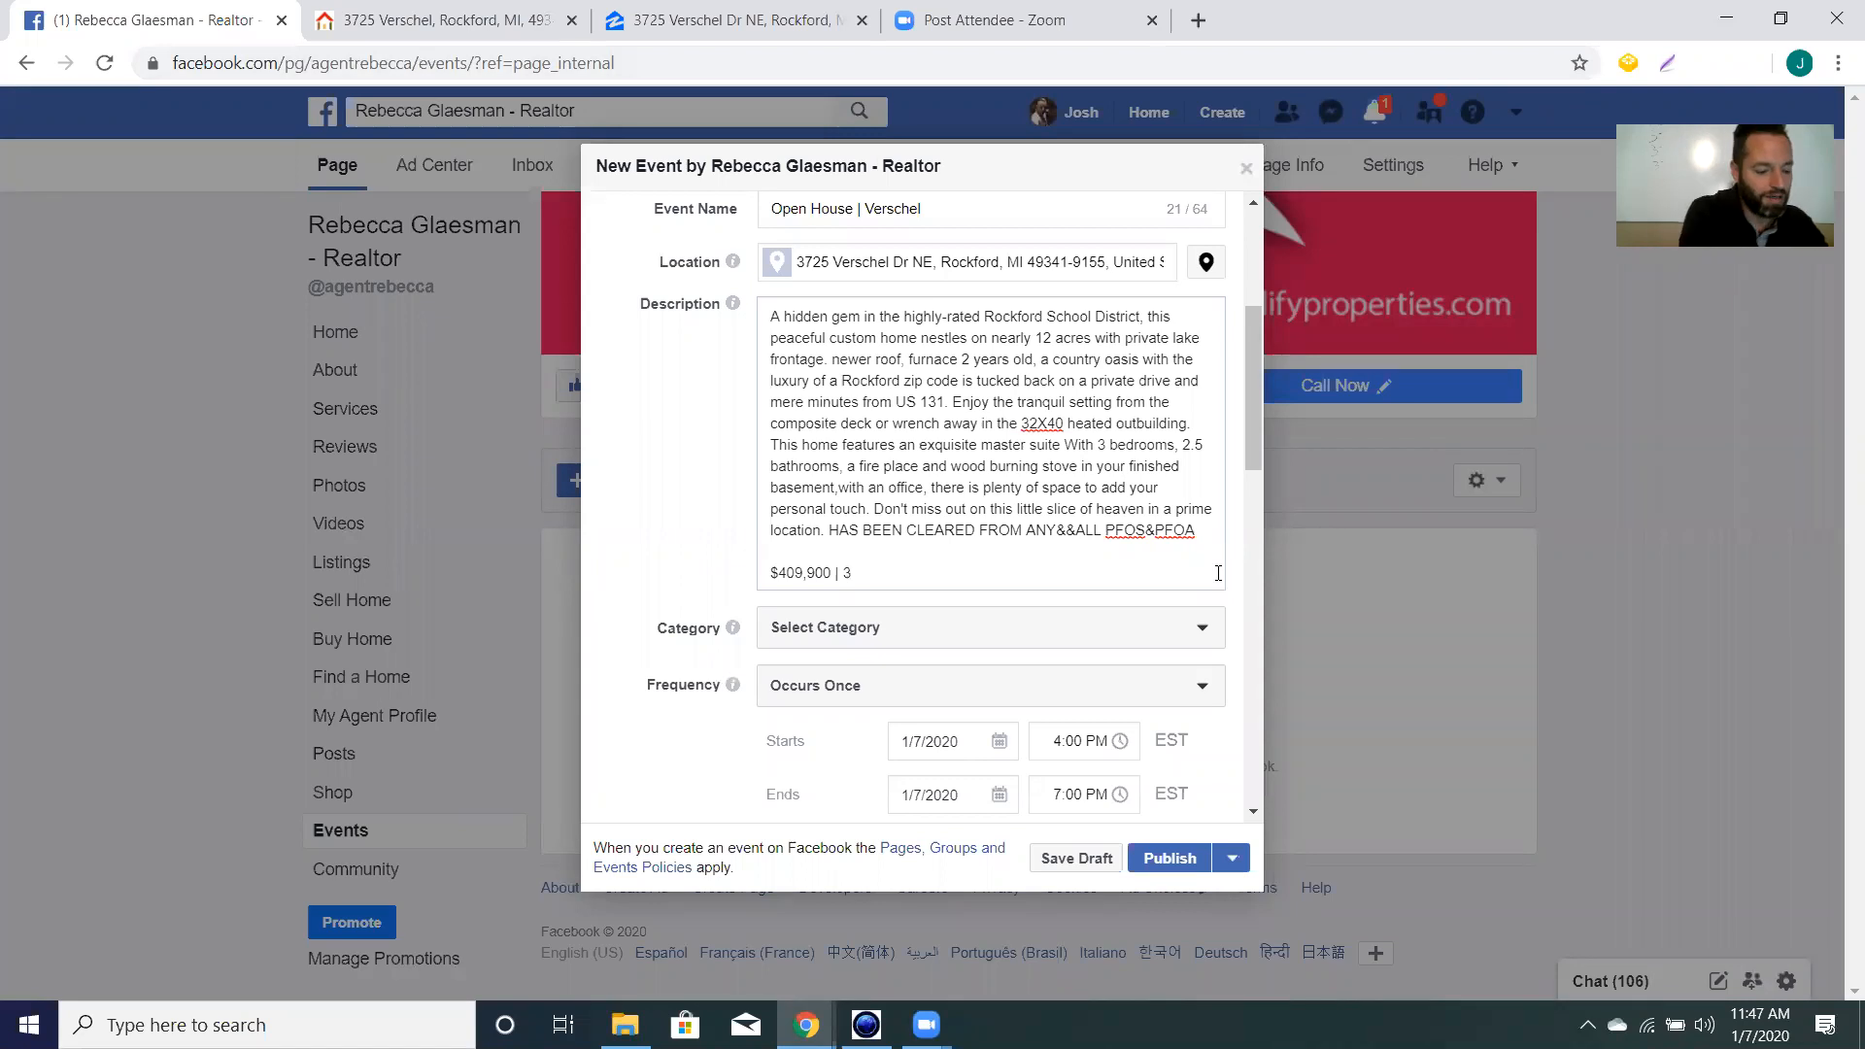
{"action": "type", "text": "Beds | 3"}
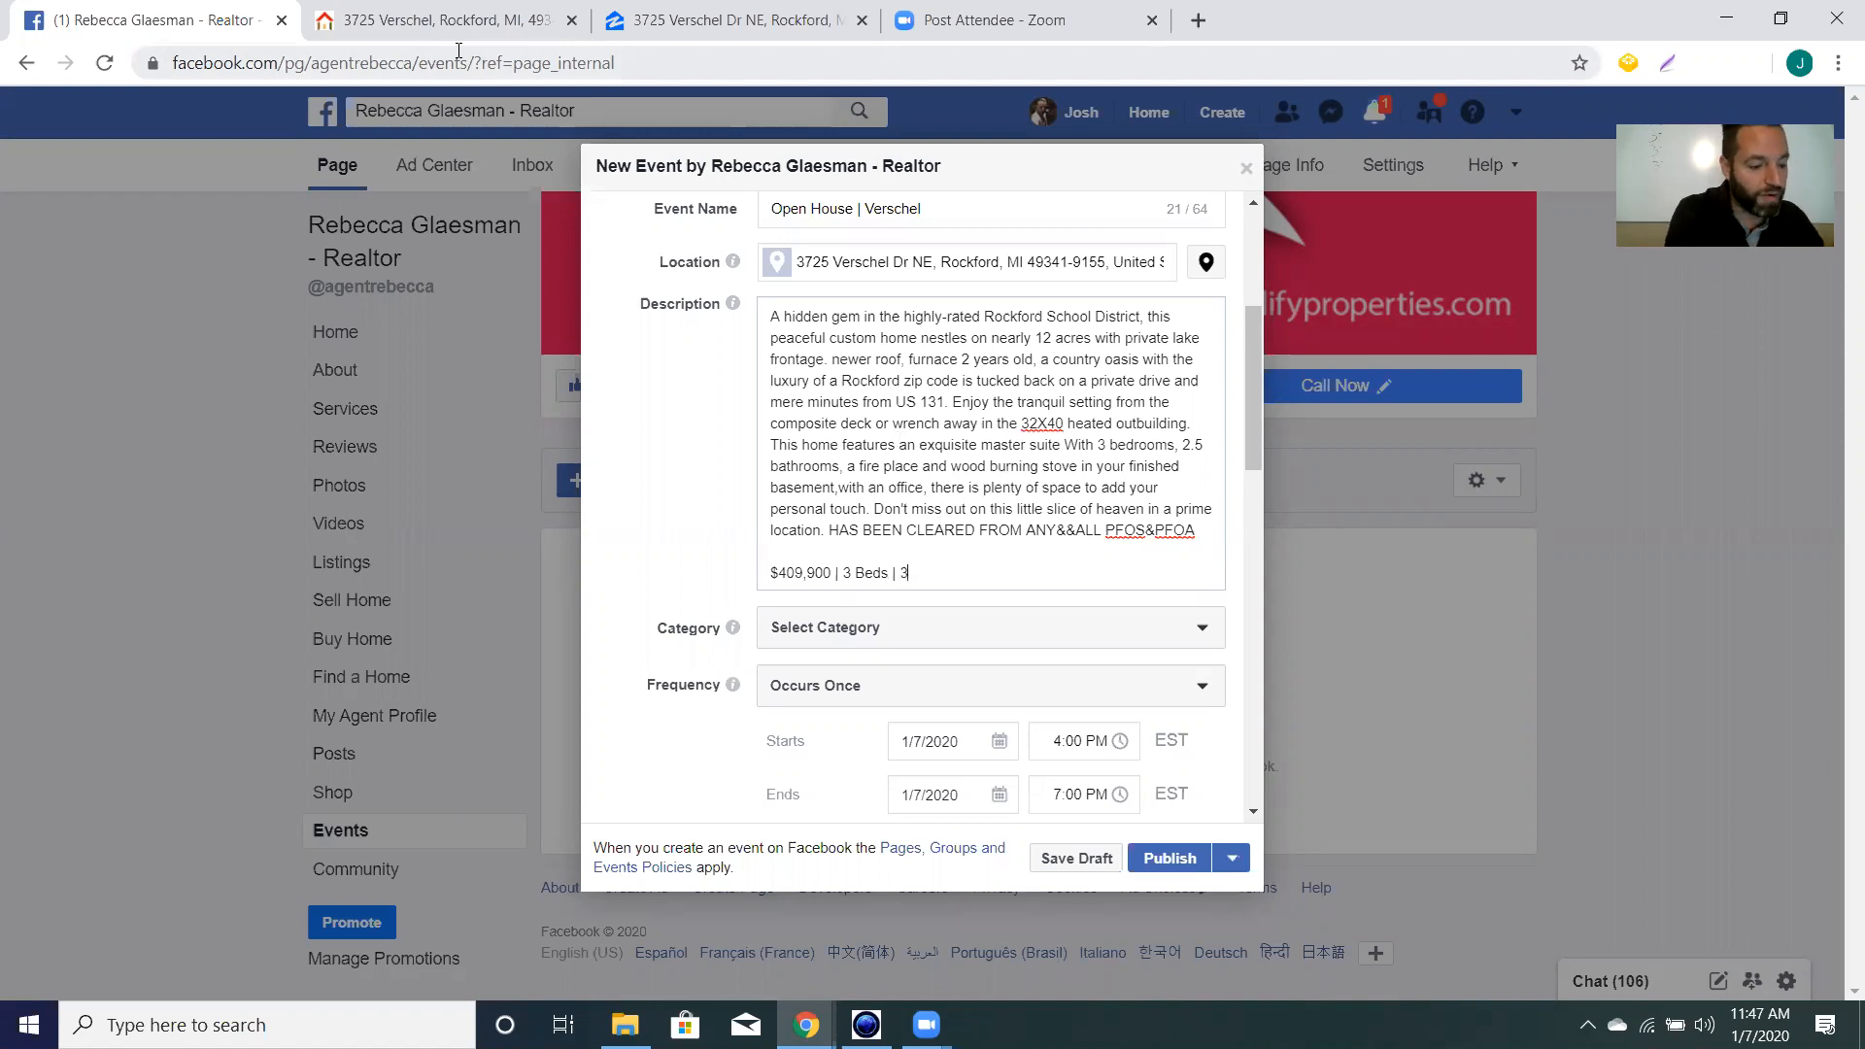
{"action": "type", "text": "Baths |"}
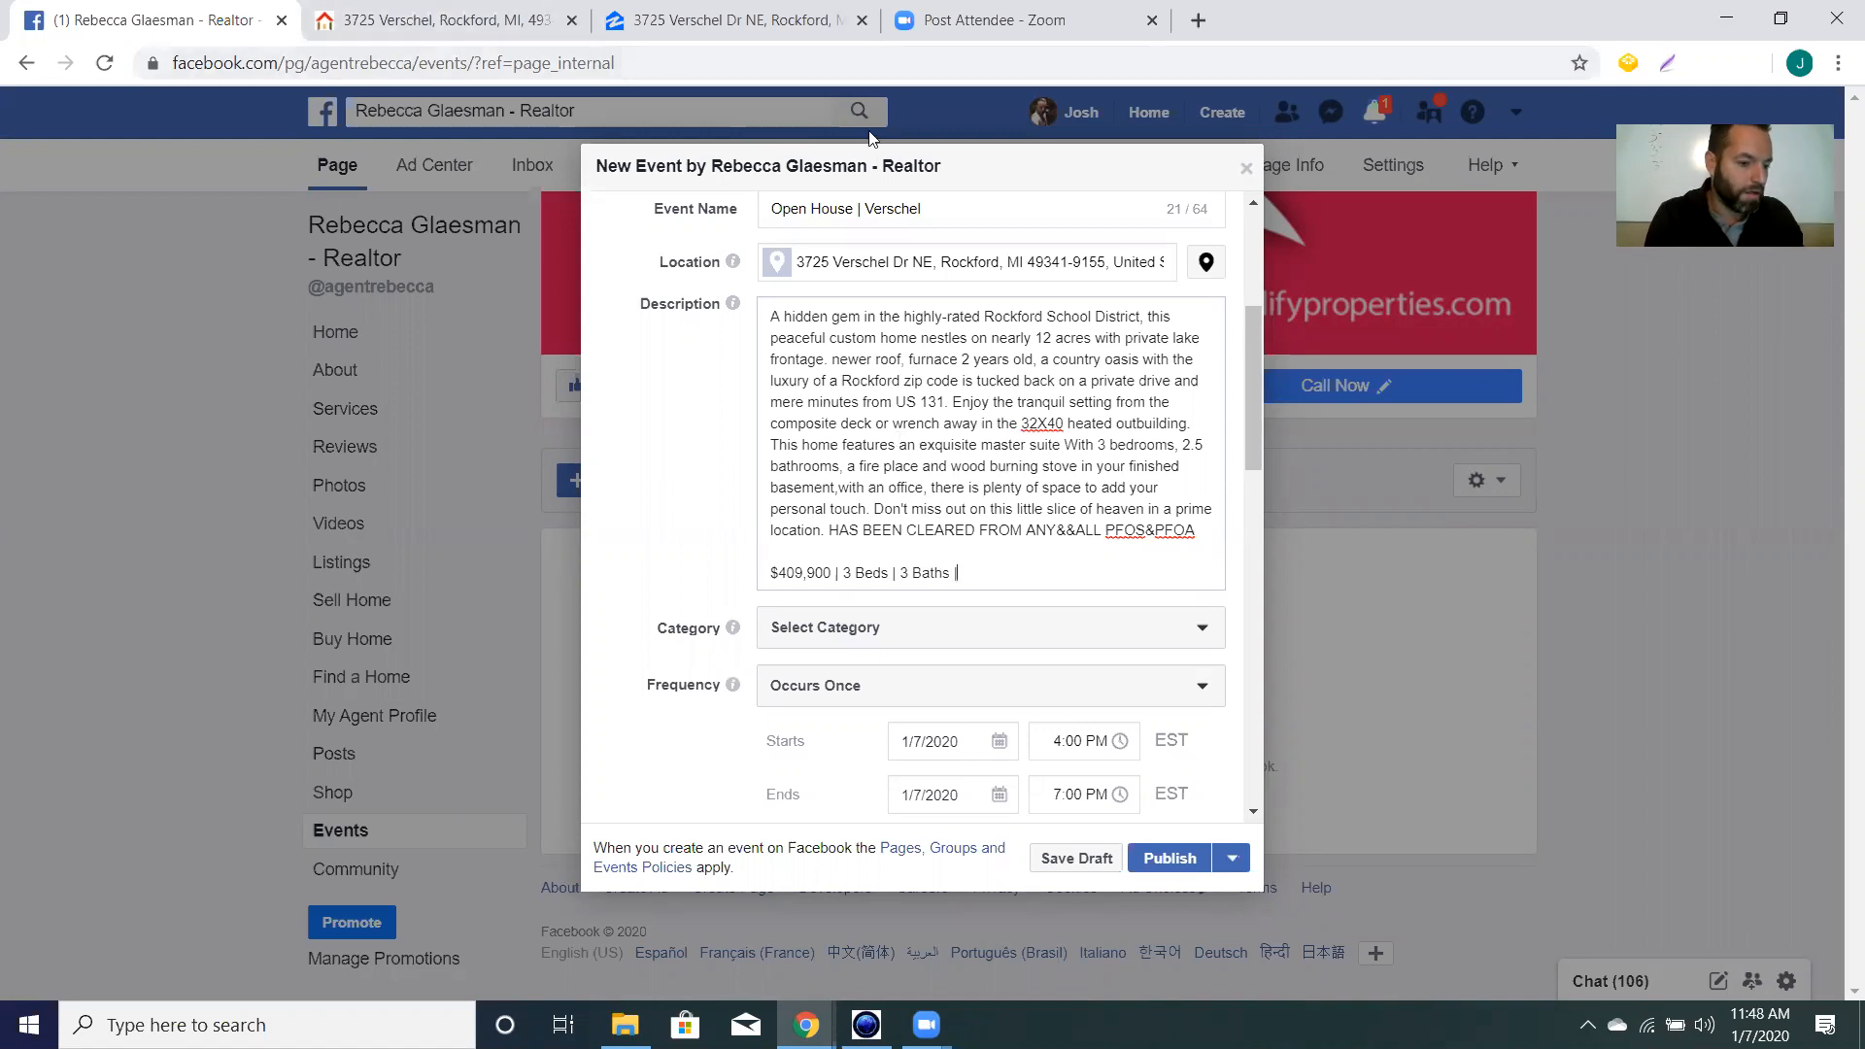
Confirm the square footage on Zillow and finish the line with '| 2698 Sqft'.
{"action": "left_click", "coordinate": [428, 20]}
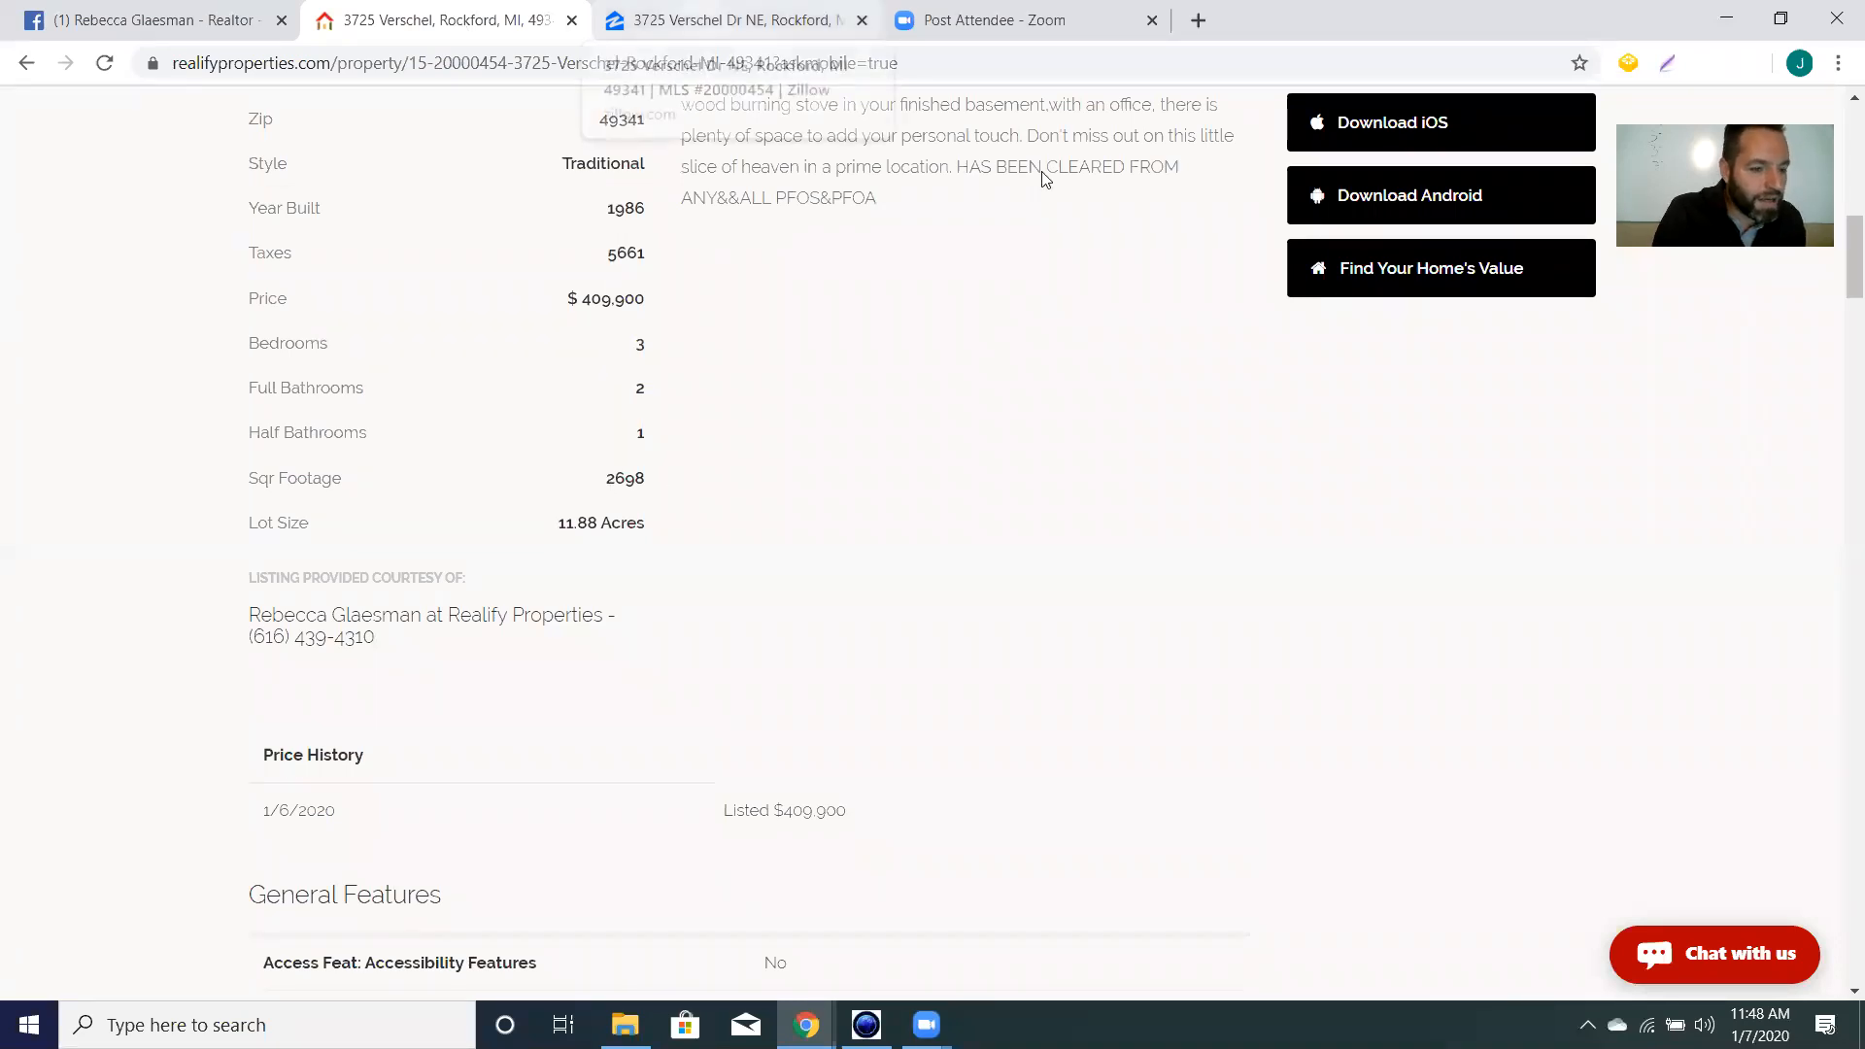
{"action": "left_click", "coordinate": [728, 20]}
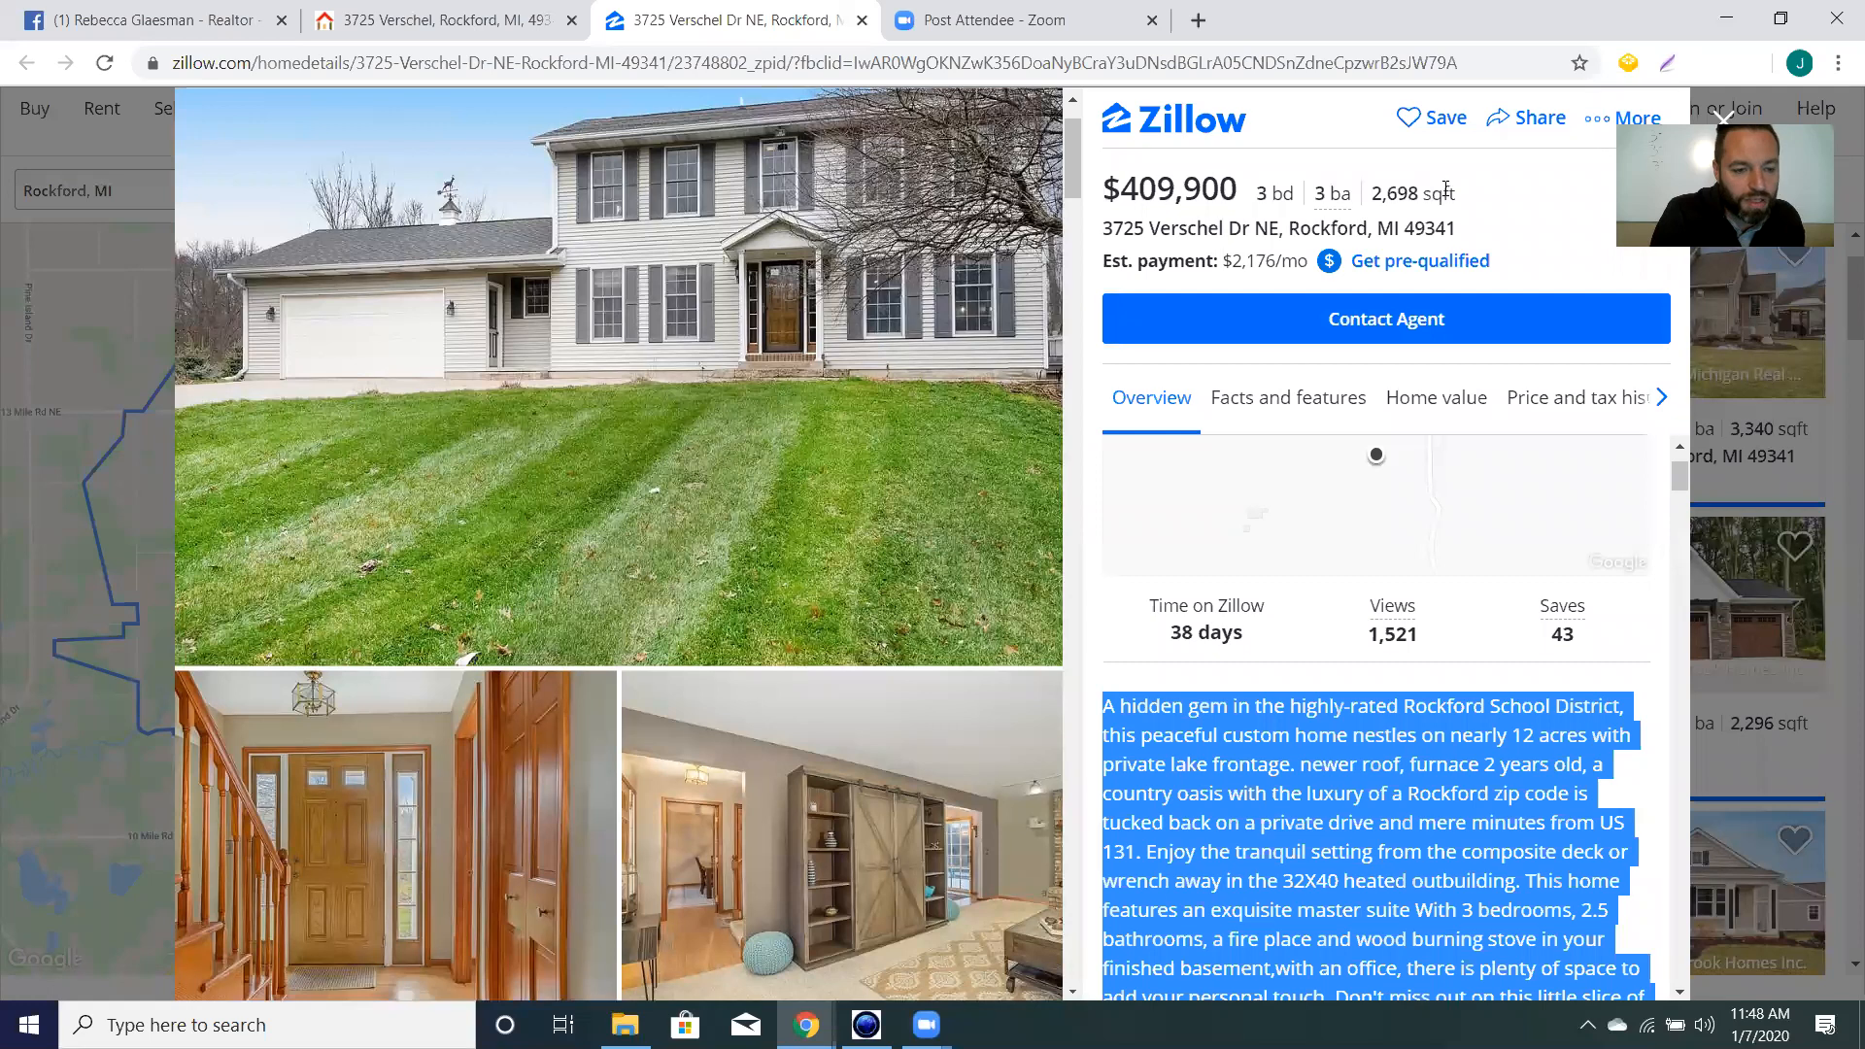
{"action": "left_click", "coordinate": [262, 18]}
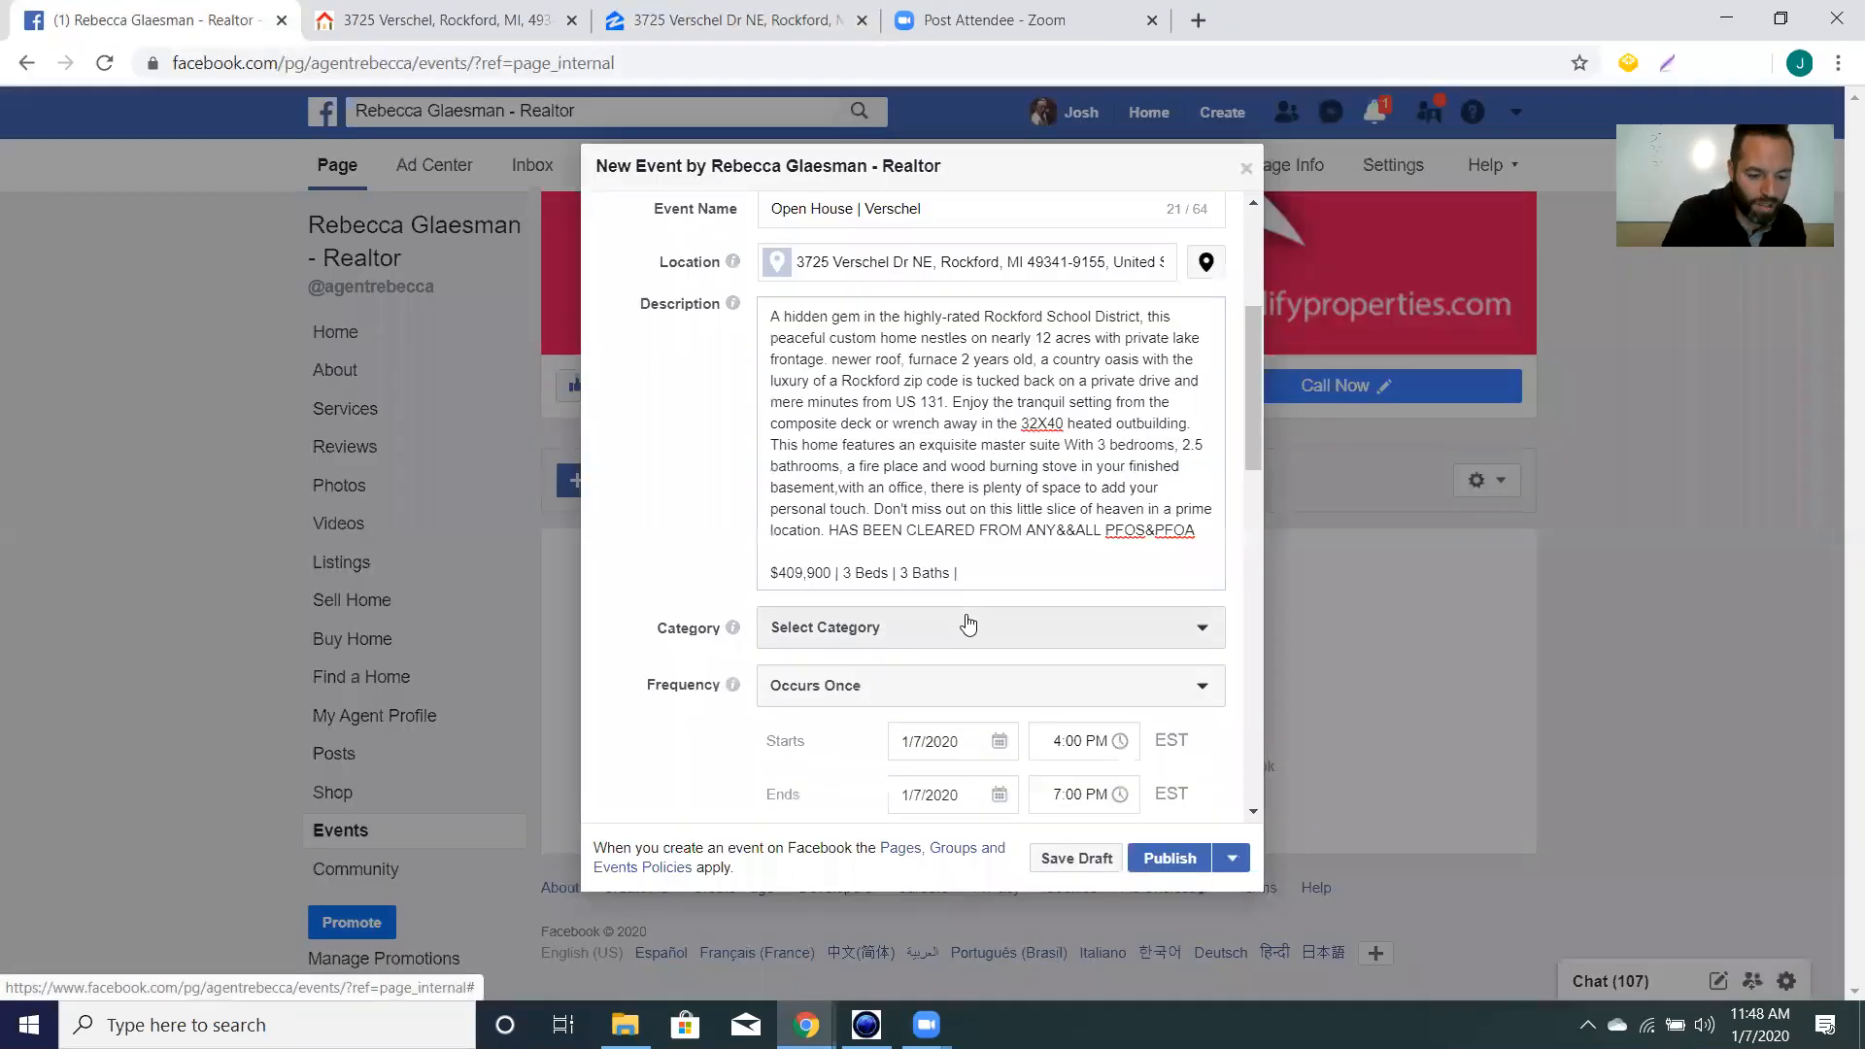
{"action": "type", "text": "2698"}
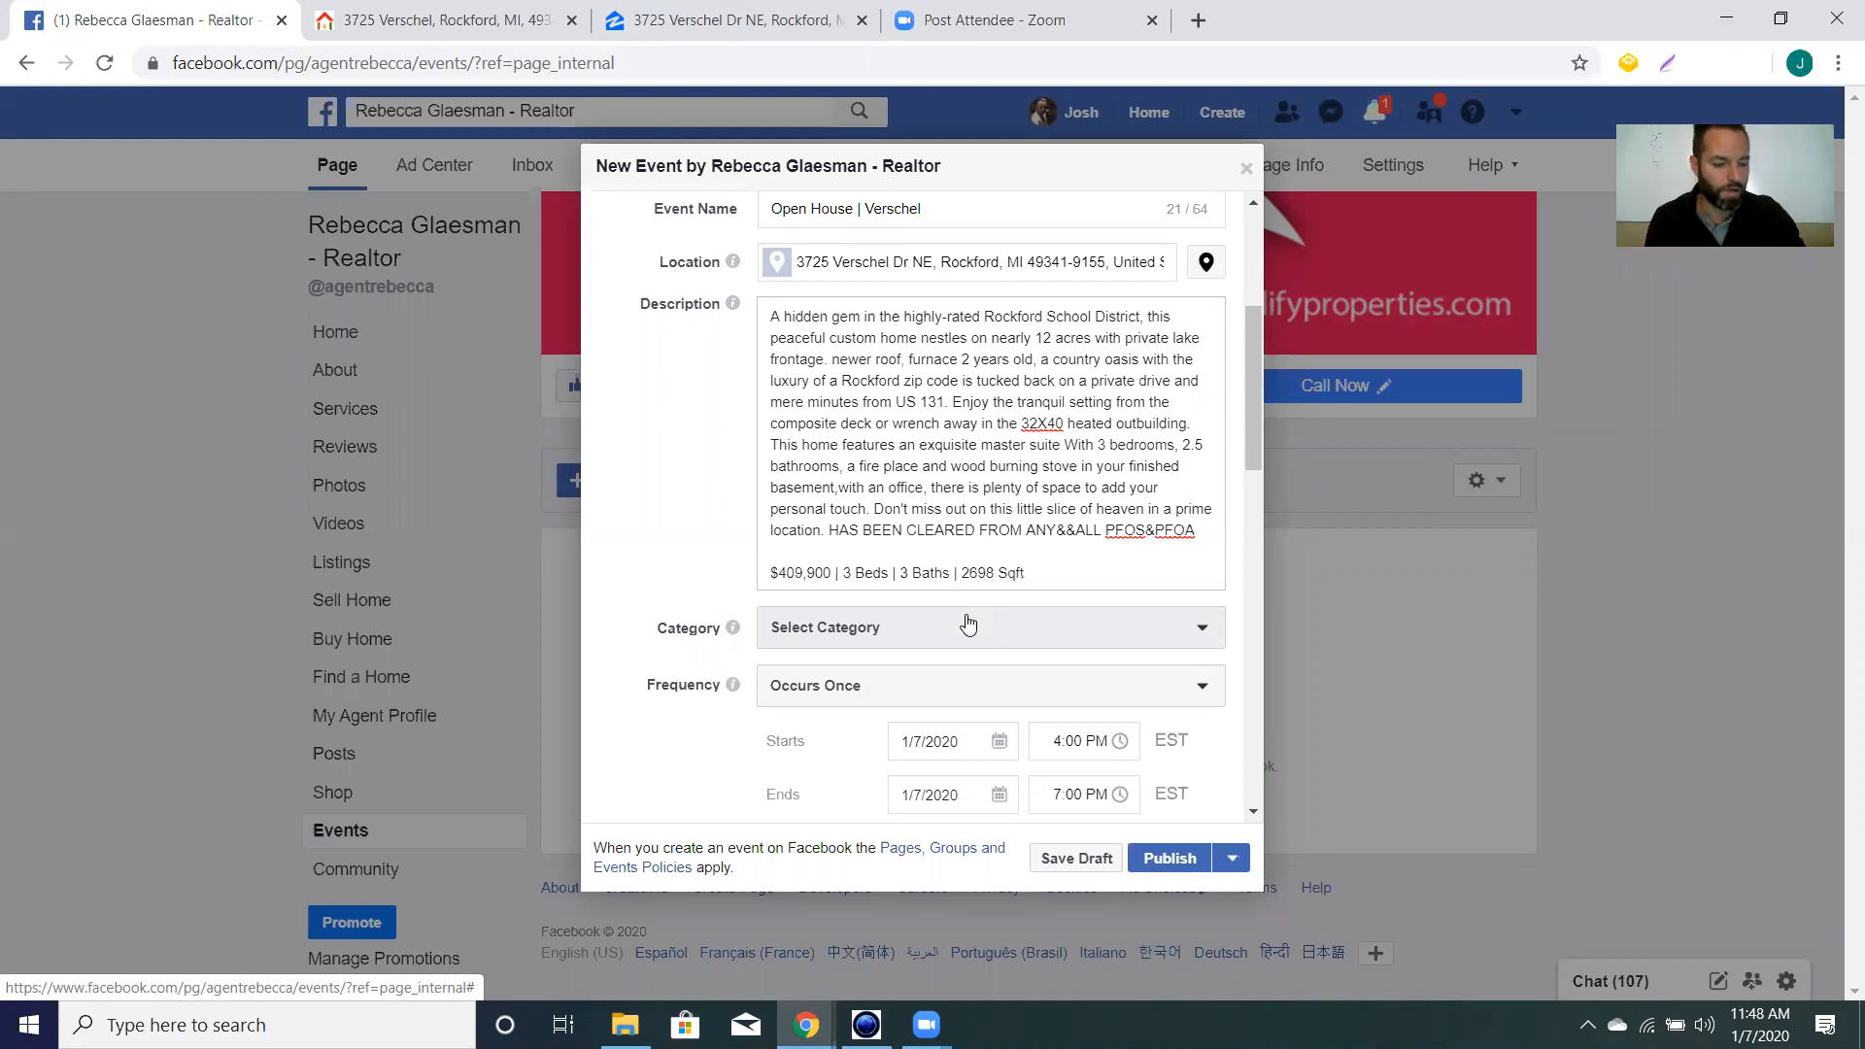
{"action": "type", "text": "Sqft"}
{"action": "key", "text": "Return"}
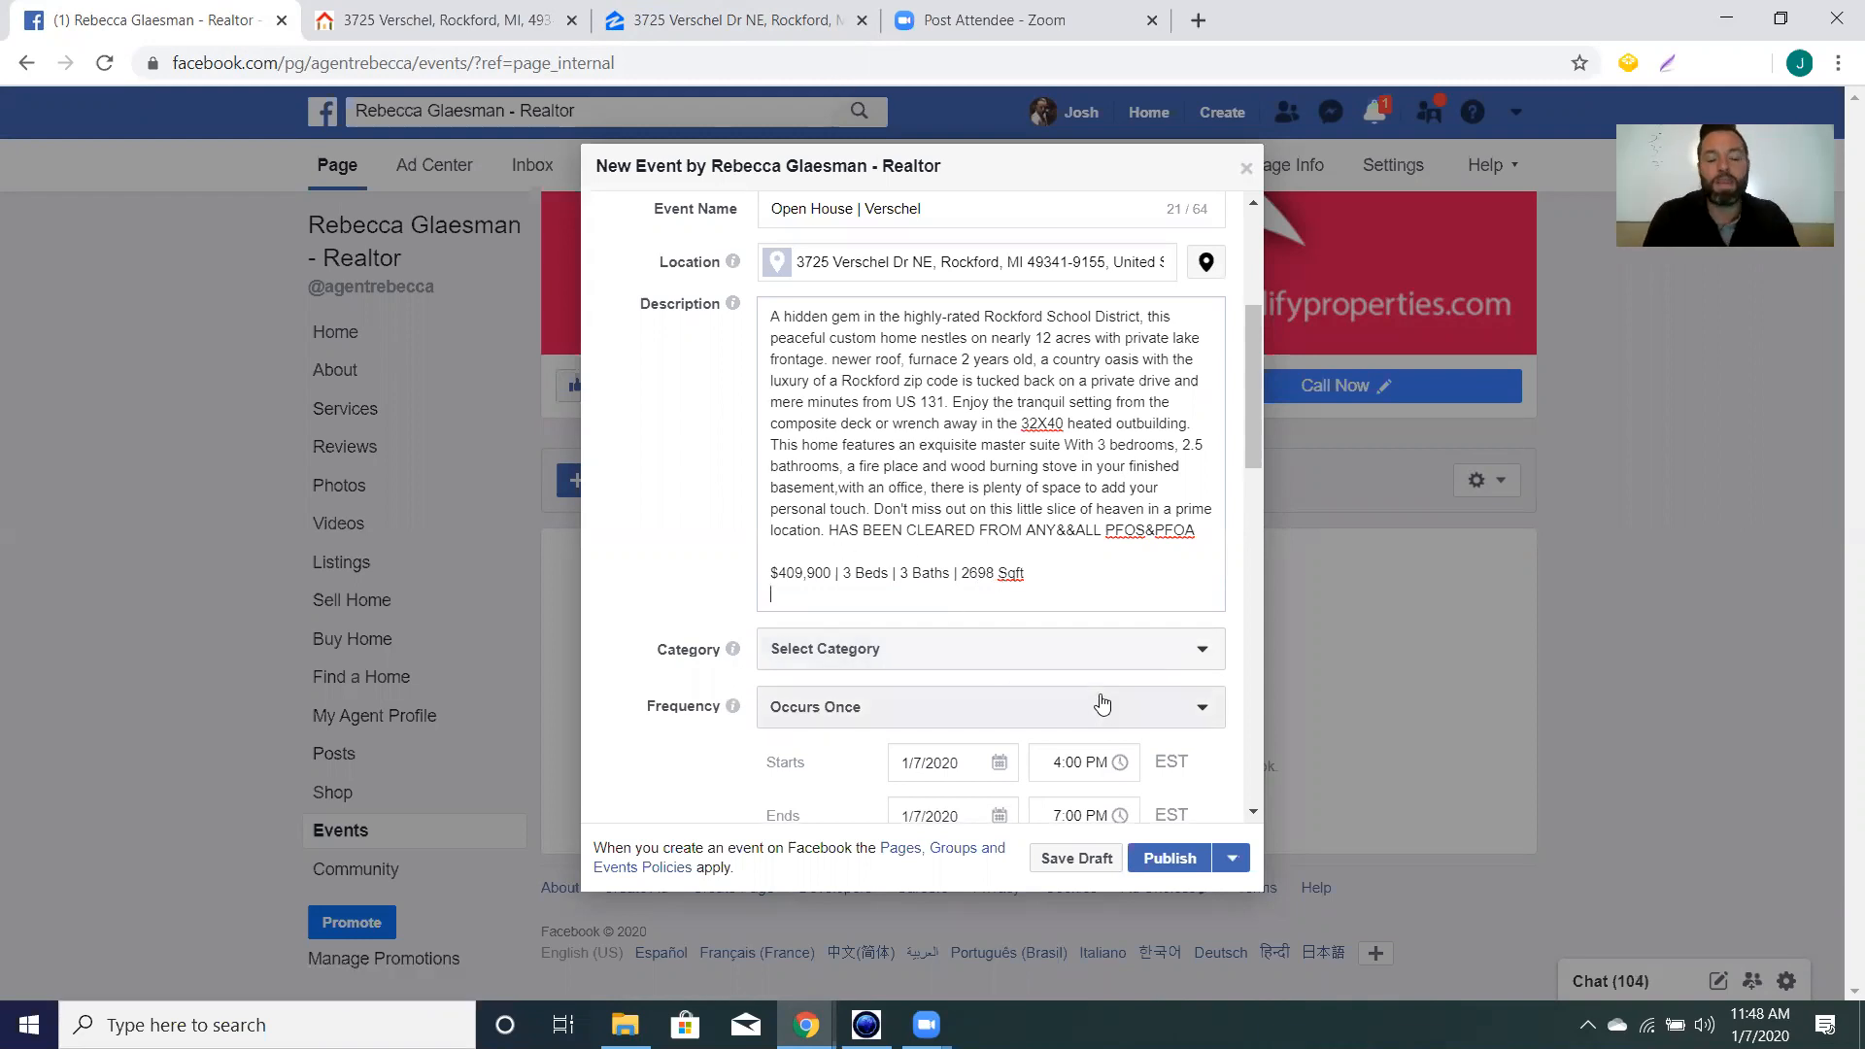
Choose Home from the event's Category list.
{"action": "left_click", "coordinate": [1197, 662]}
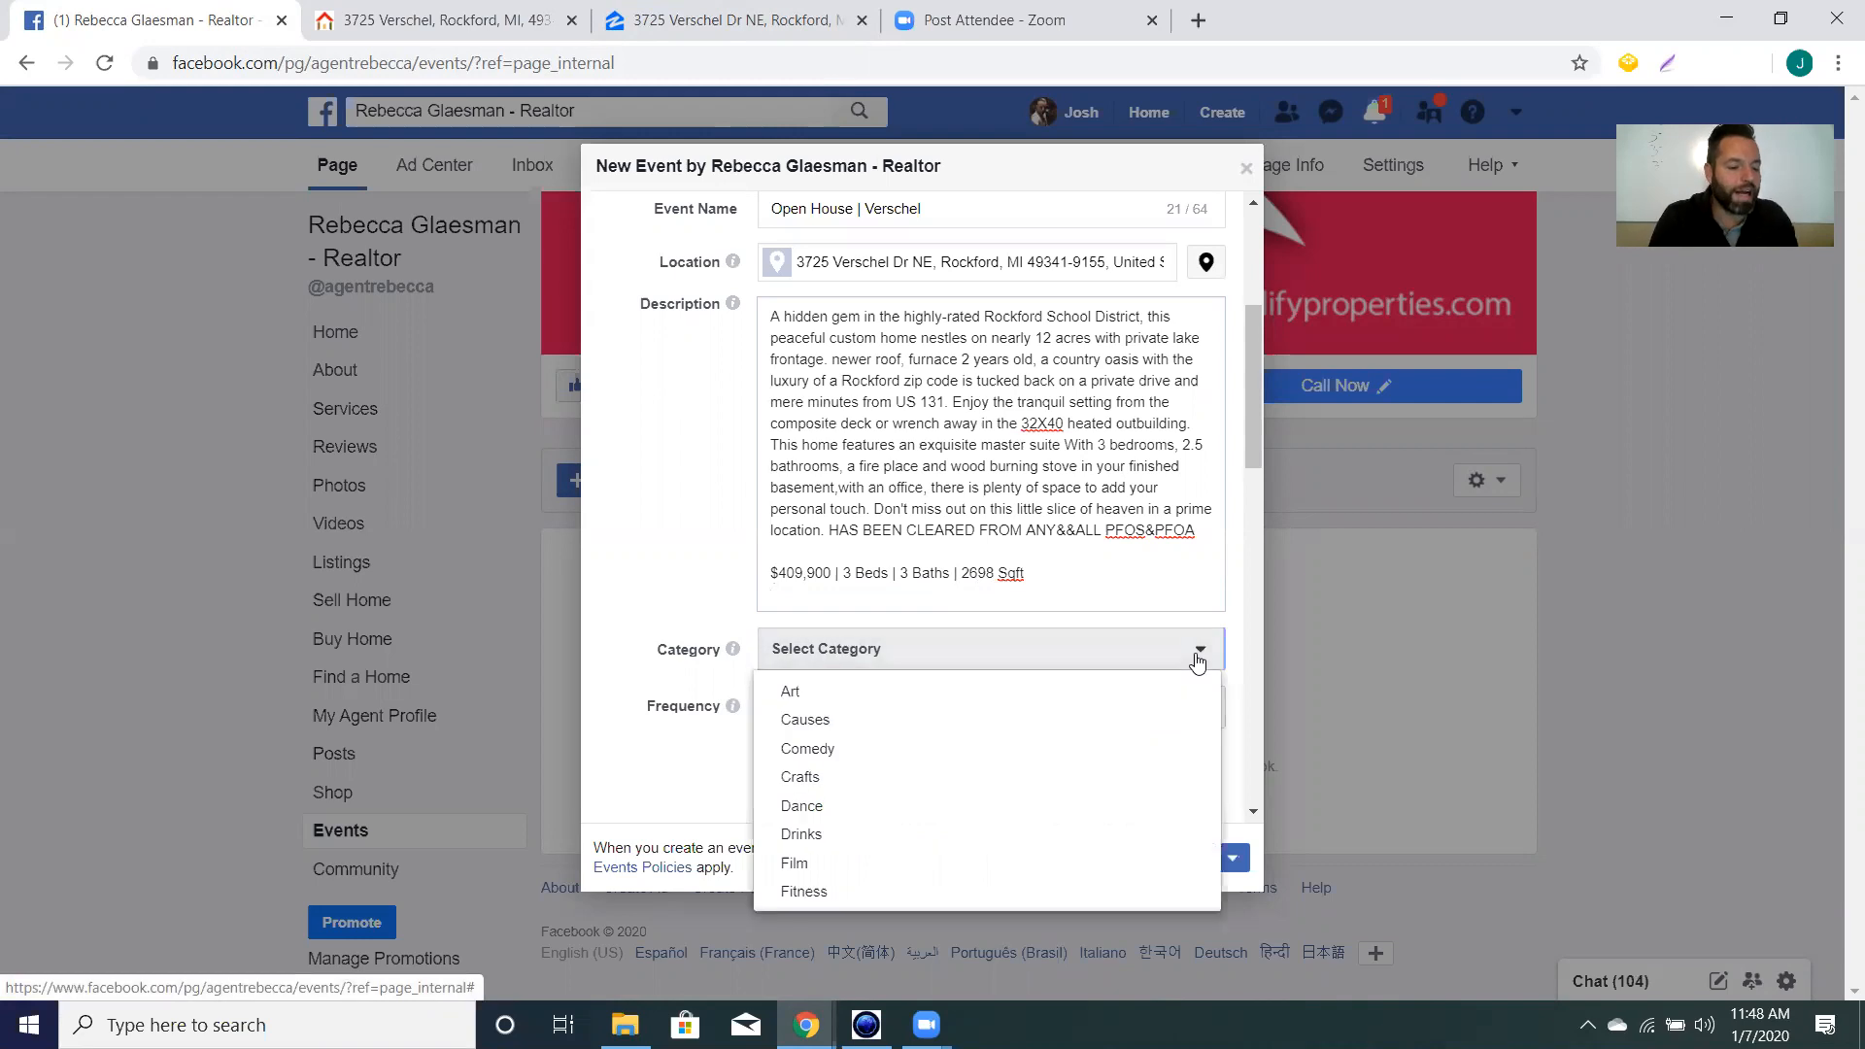
{"action": "scroll", "coordinate": [916, 783], "scroll_direction": "down", "scroll_amount": 3}
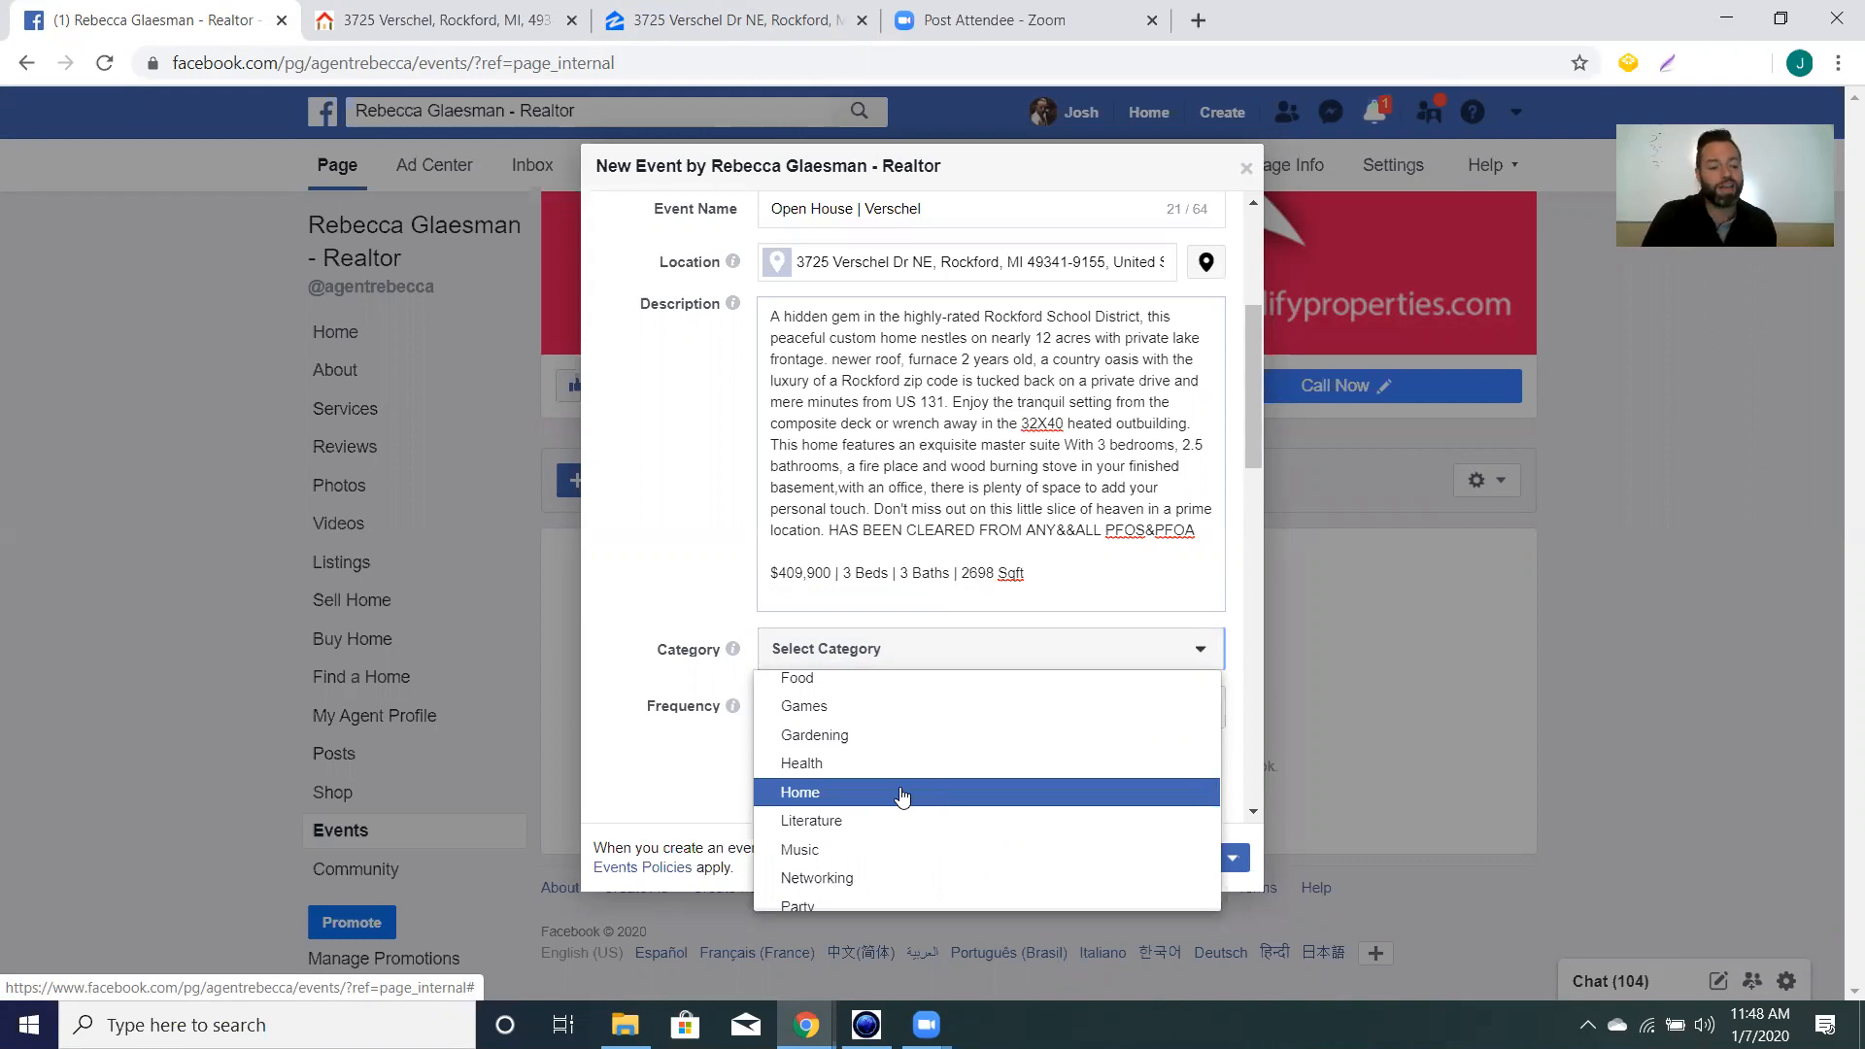
{"action": "left_click", "coordinate": [903, 792]}
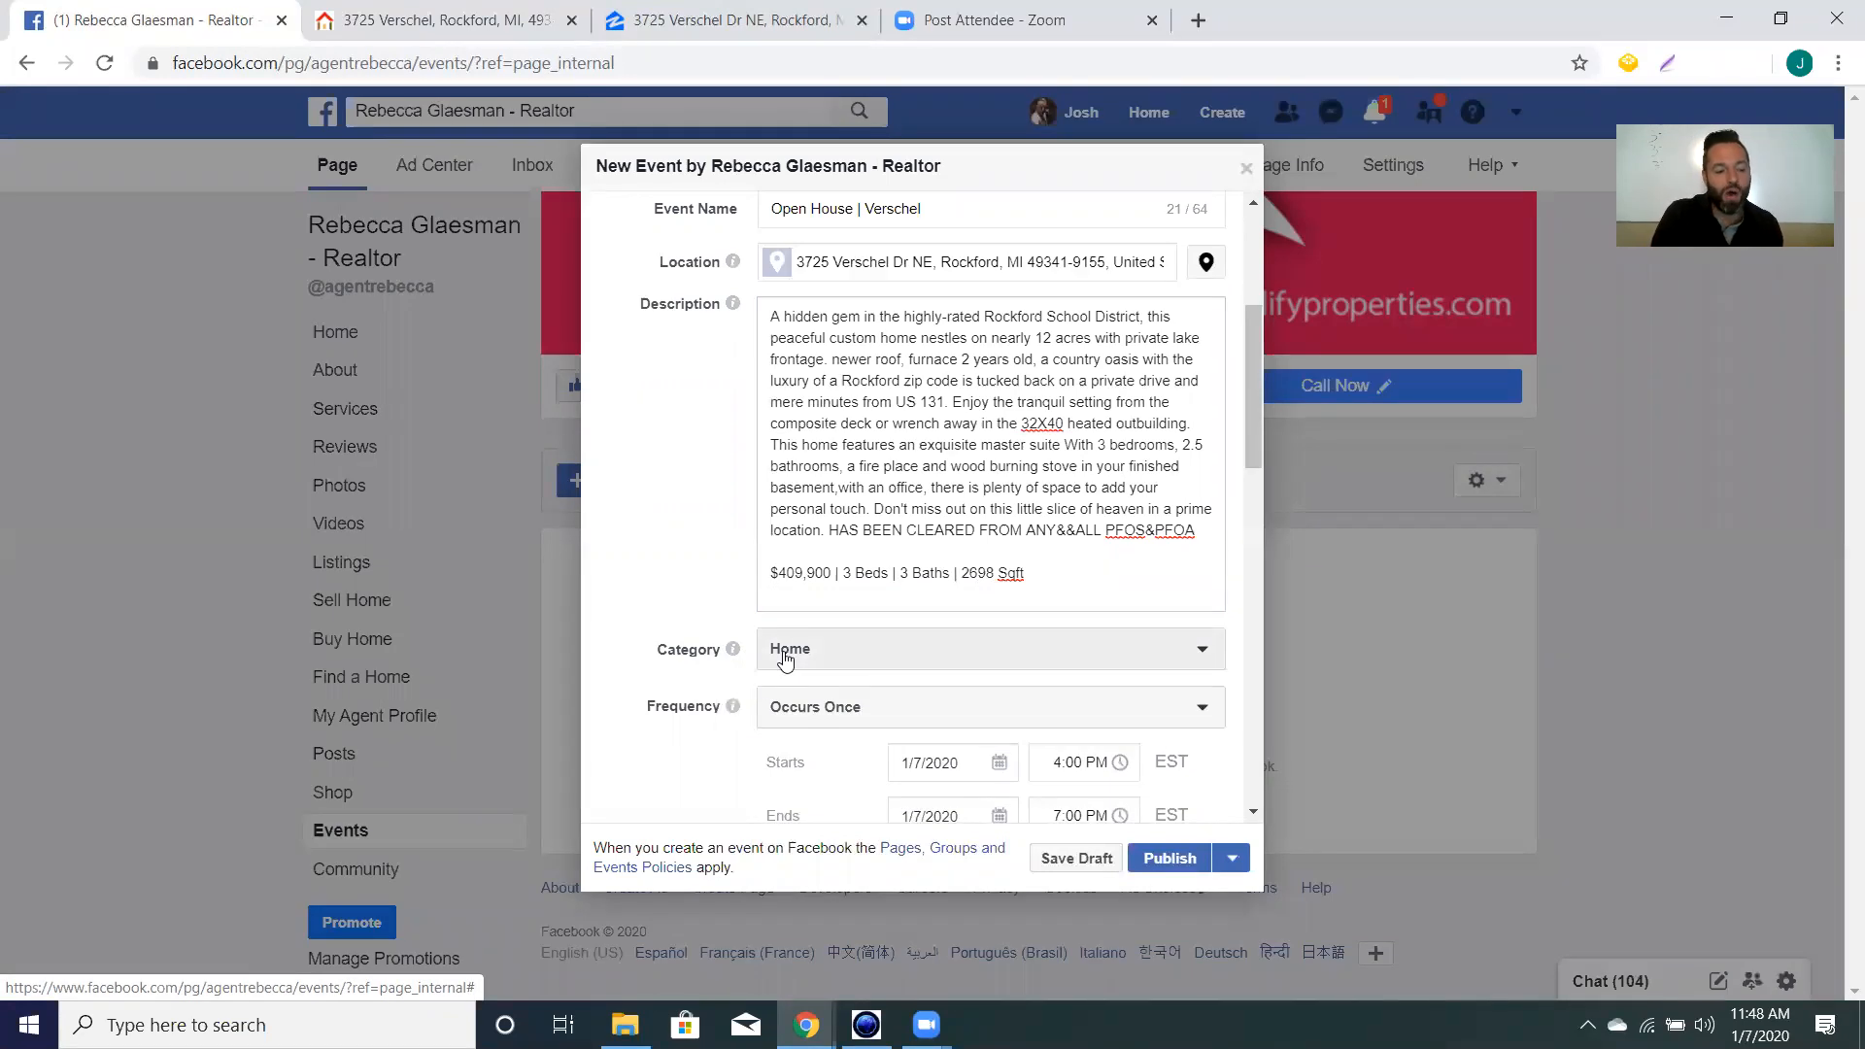
{"action": "scroll", "coordinate": [716, 632], "scroll_direction": "down", "scroll_amount": 2}
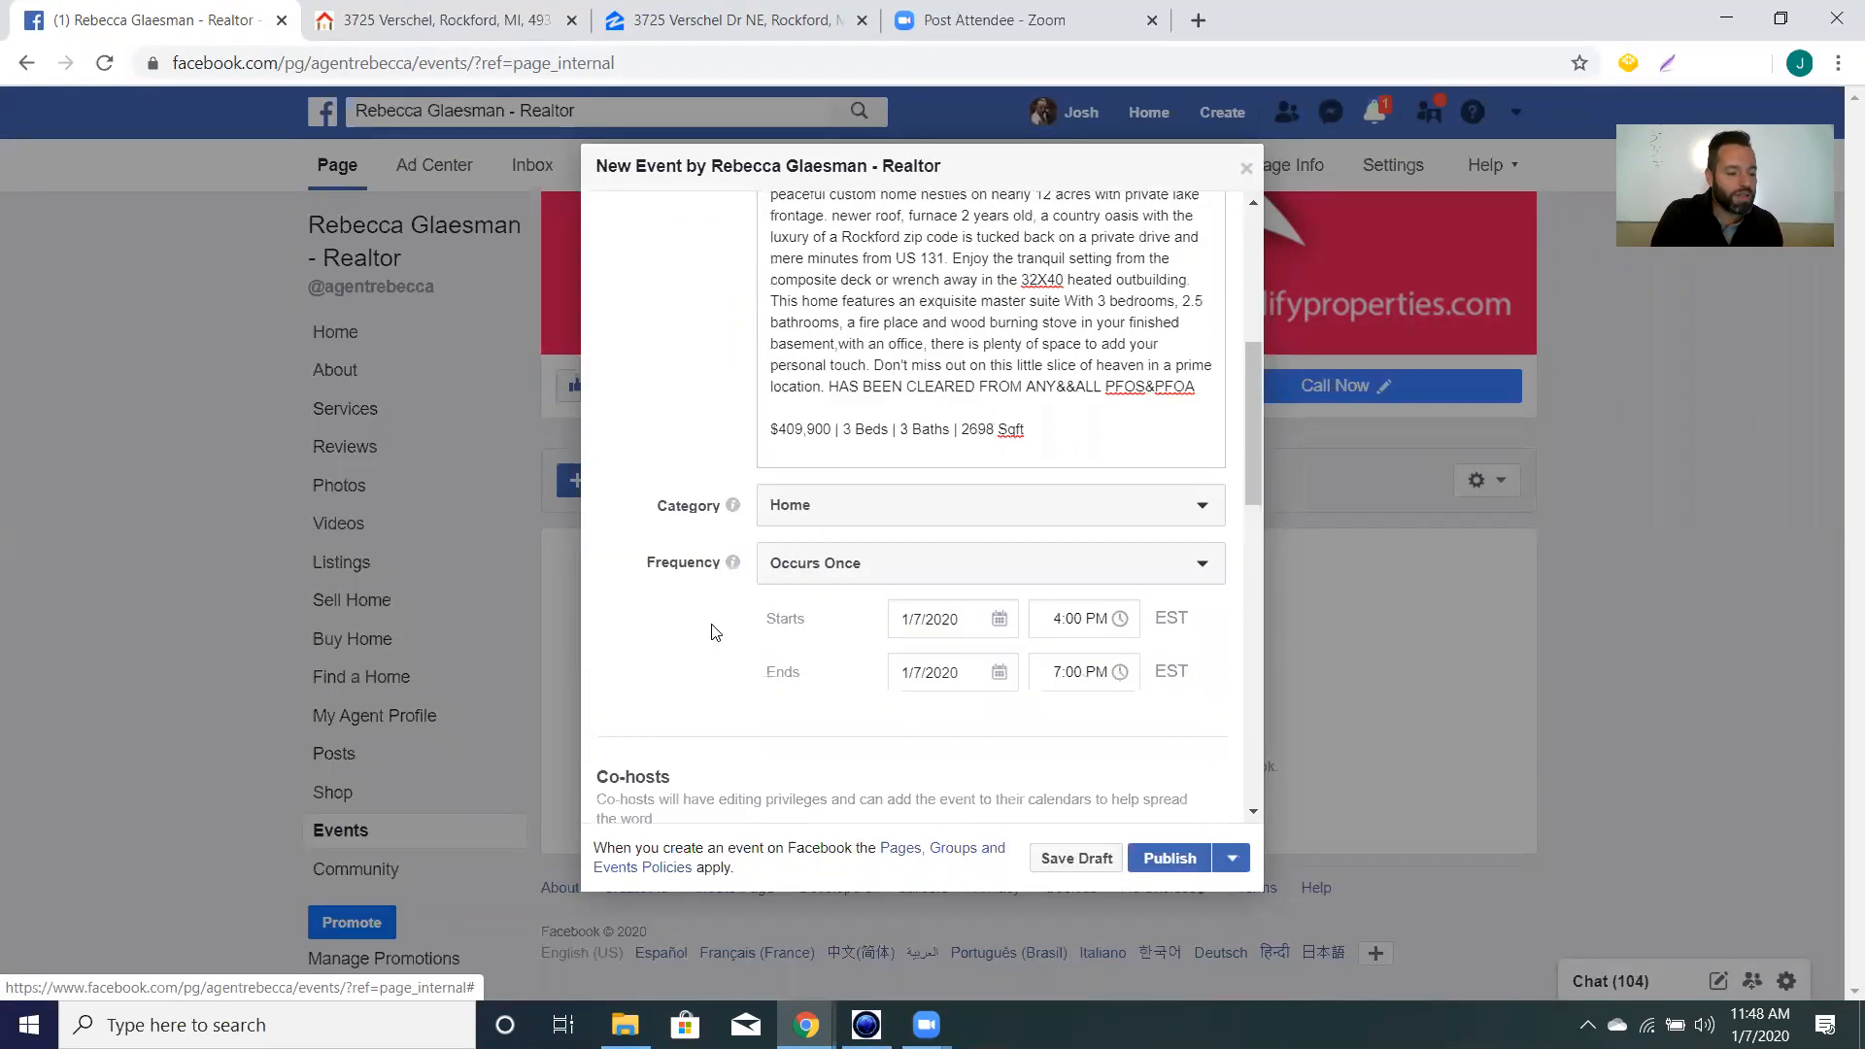
{"action": "scroll", "coordinate": [716, 633], "scroll_direction": "up", "scroll_amount": 1}
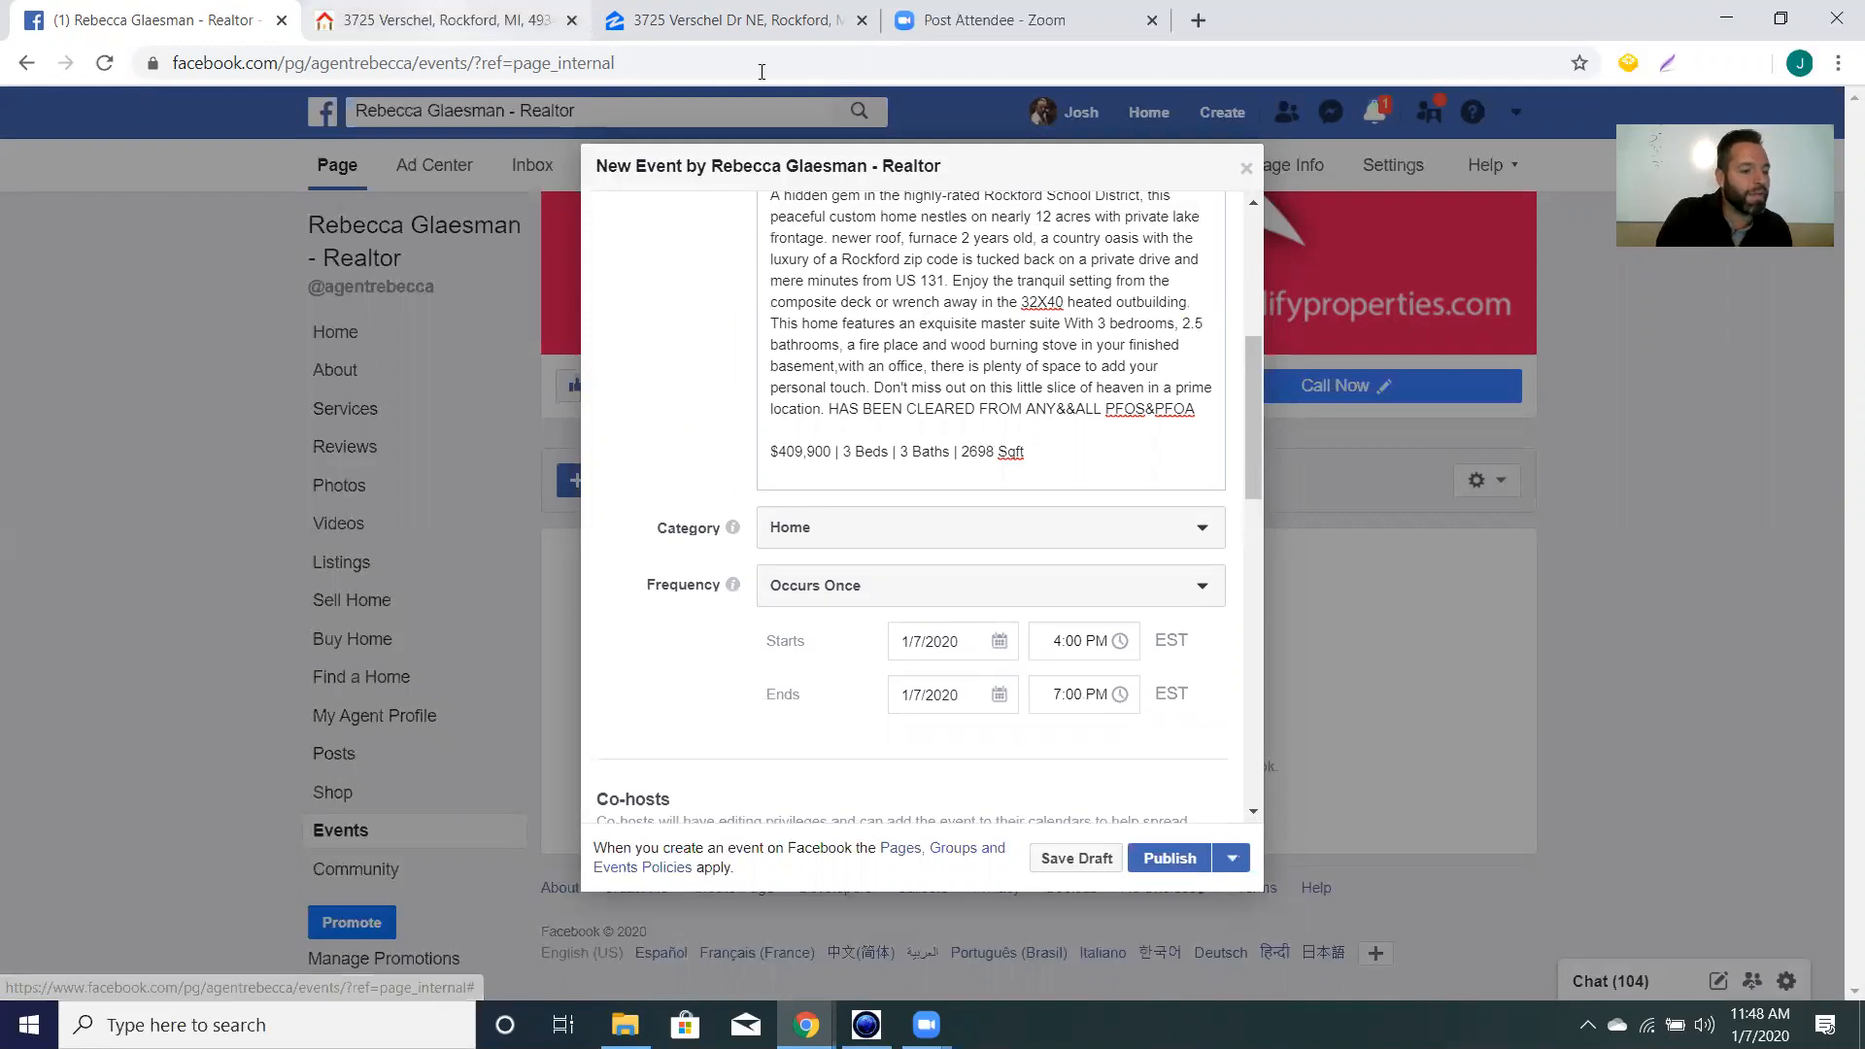
Review the Verschel house's feature lists on the Realify and Zillow listings, then return to the event form.
{"action": "left_click", "coordinate": [748, 22]}
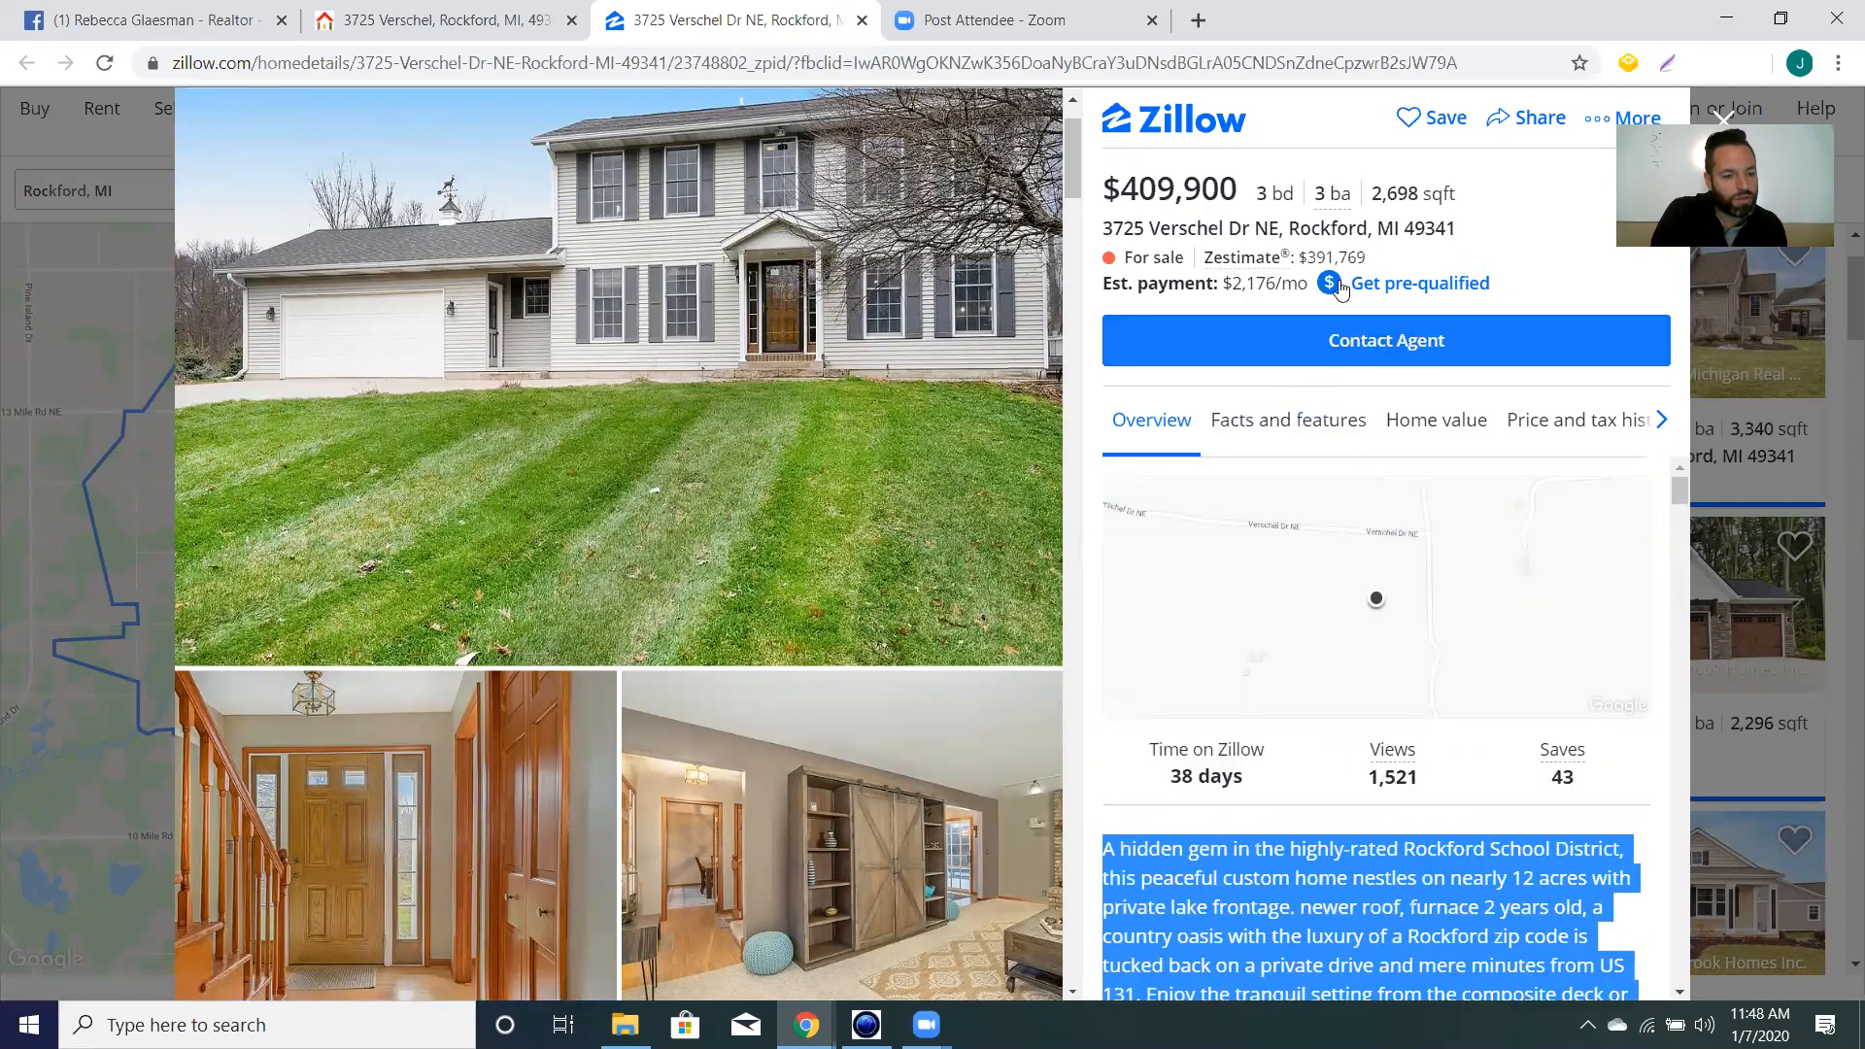
{"action": "left_click", "coordinate": [417, 23]}
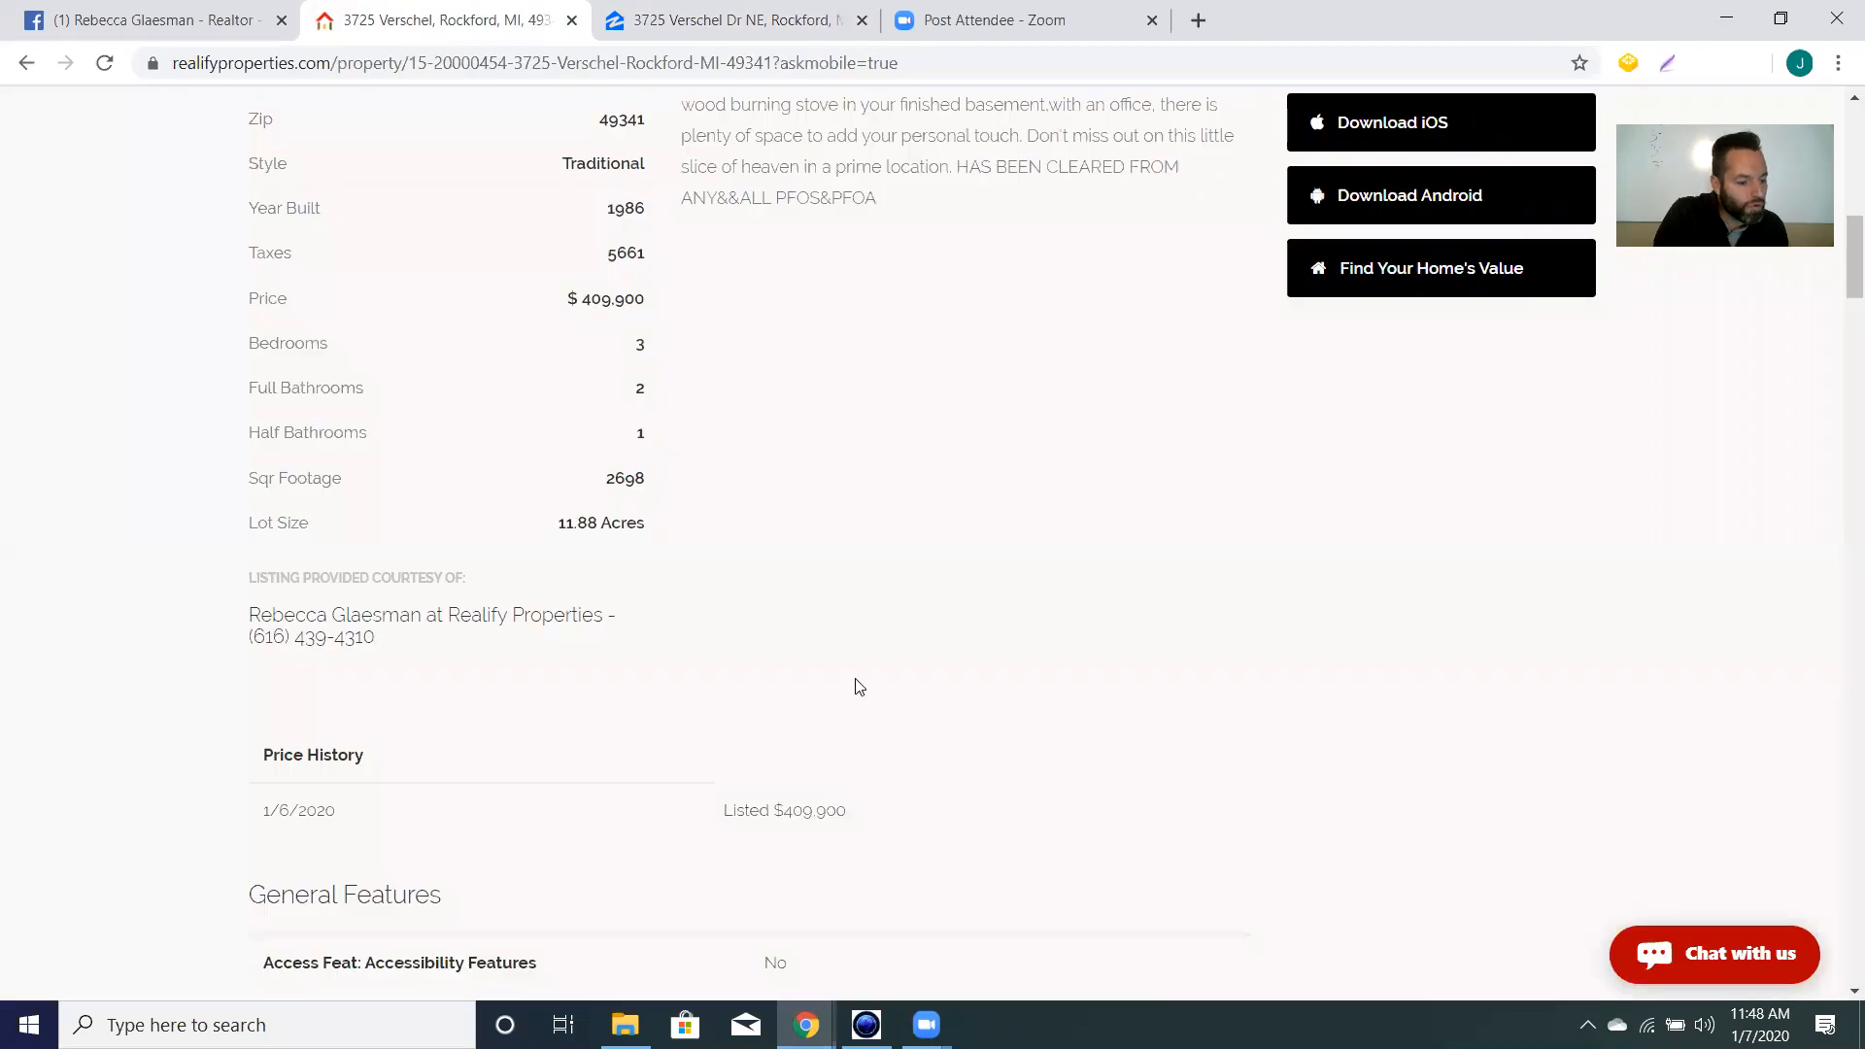
{"action": "scroll", "coordinate": [825, 670], "scroll_direction": "down", "scroll_amount": 5}
{"action": "scroll", "coordinate": [847, 675], "scroll_direction": "up", "scroll_amount": 1}
{"action": "scroll", "coordinate": [845, 676], "scroll_direction": "down", "scroll_amount": 6}
{"action": "scroll", "coordinate": [846, 677], "scroll_direction": "down", "scroll_amount": 6}
{"action": "scroll", "coordinate": [846, 677], "scroll_direction": "down", "scroll_amount": 7}
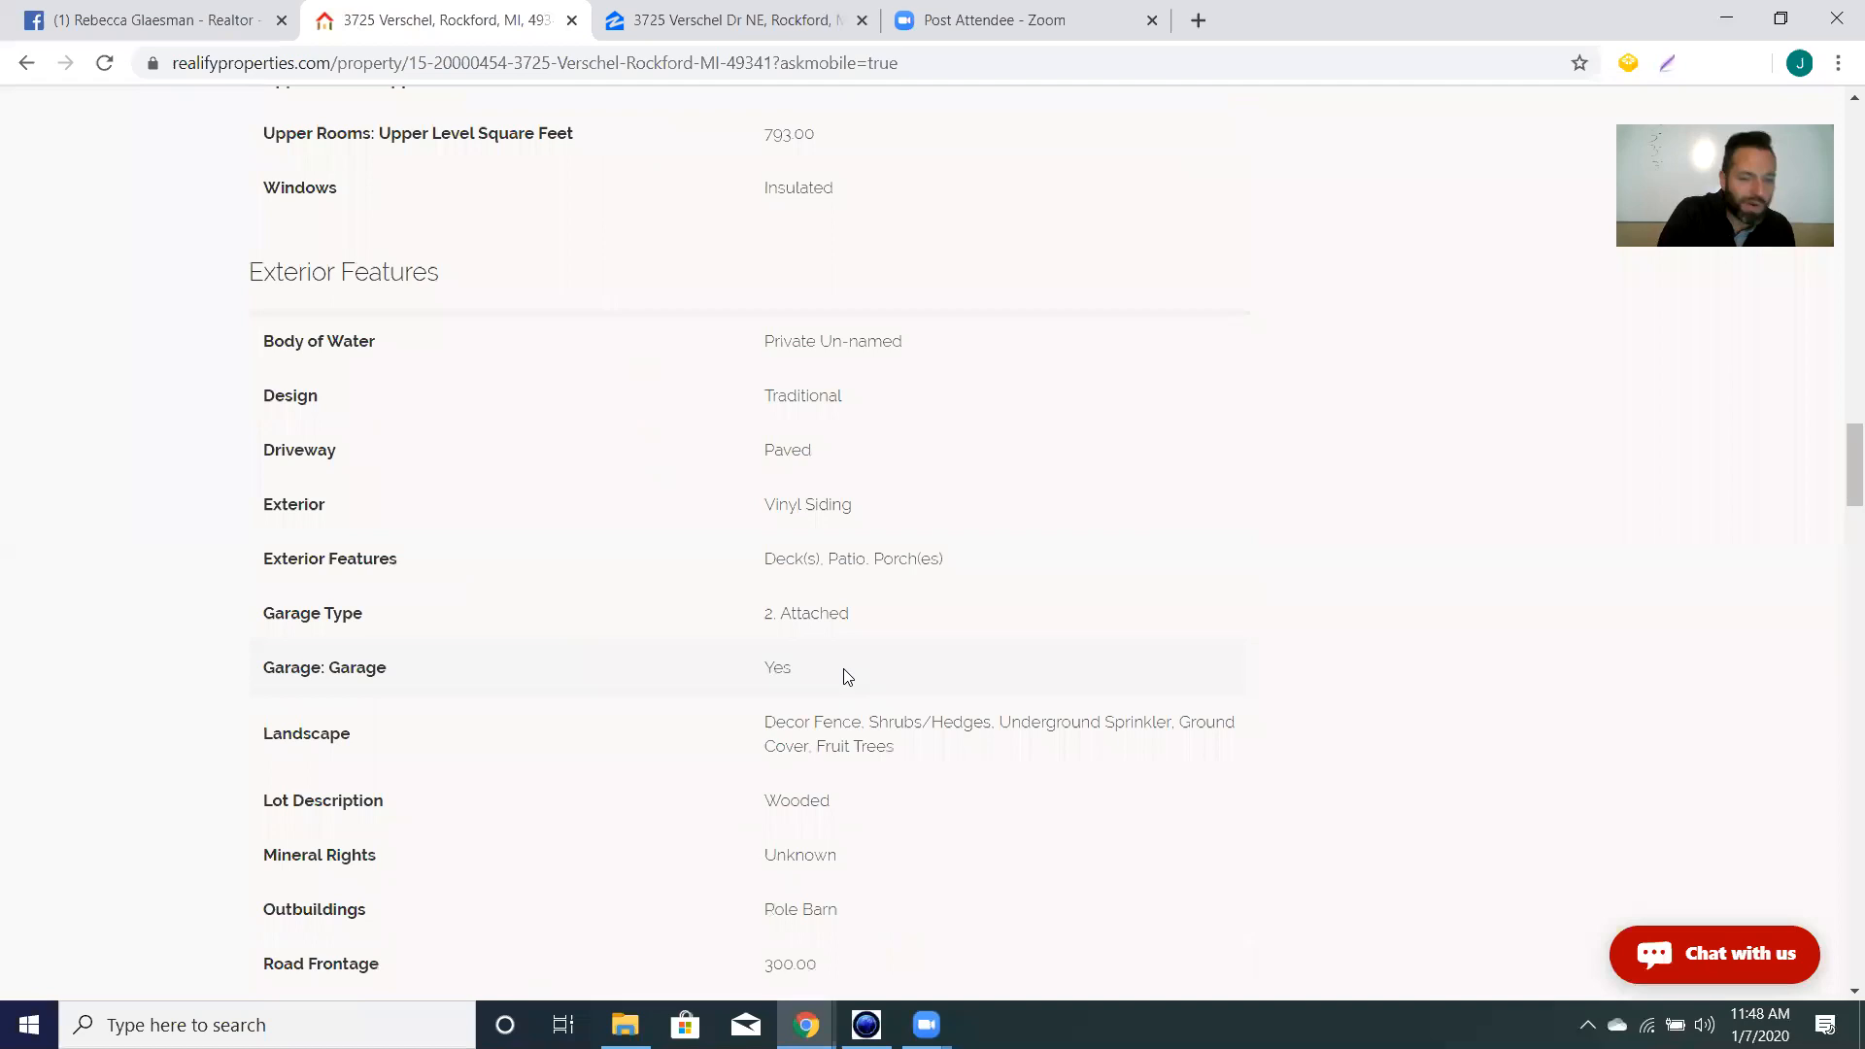
{"action": "scroll", "coordinate": [846, 677], "scroll_direction": "down", "scroll_amount": 12}
{"action": "scroll", "coordinate": [846, 677], "scroll_direction": "down", "scroll_amount": 9}
{"action": "scroll", "coordinate": [771, 622], "scroll_direction": "up", "scroll_amount": 20}
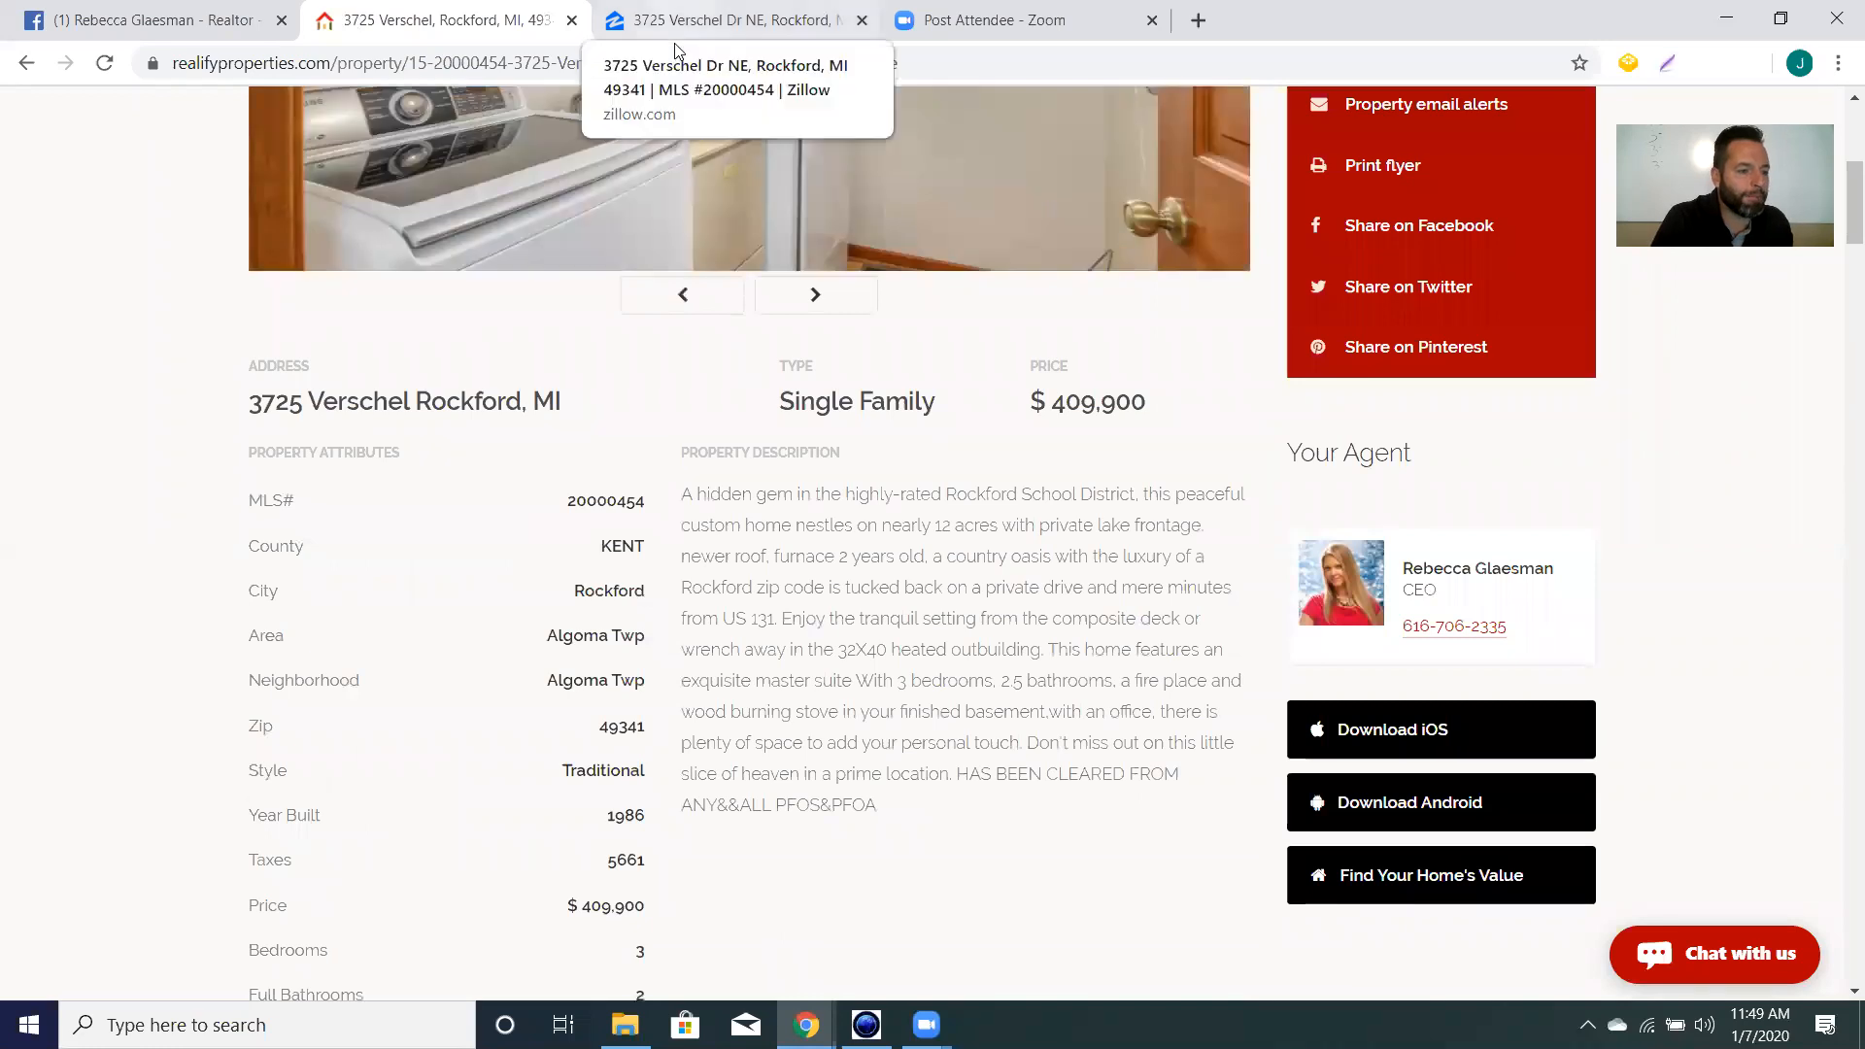
{"action": "left_click", "coordinate": [677, 29]}
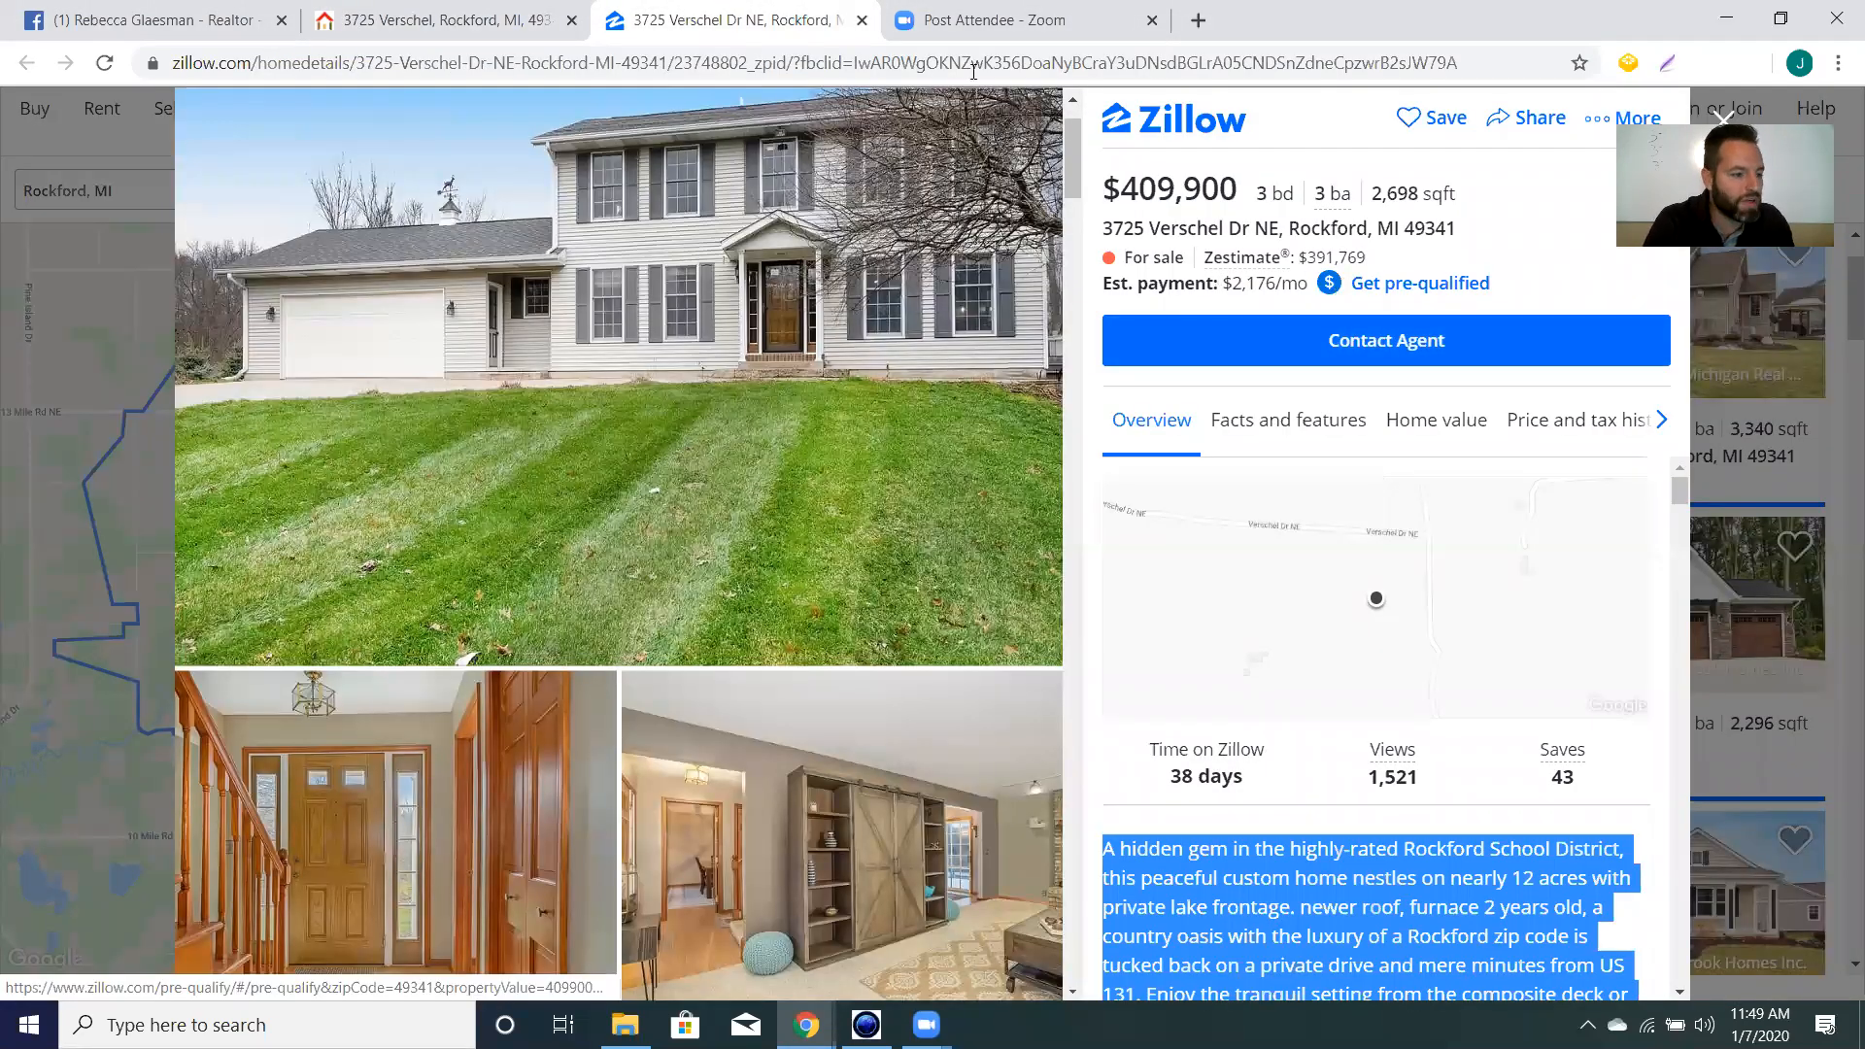
{"action": "left_click", "coordinate": [270, 11]}
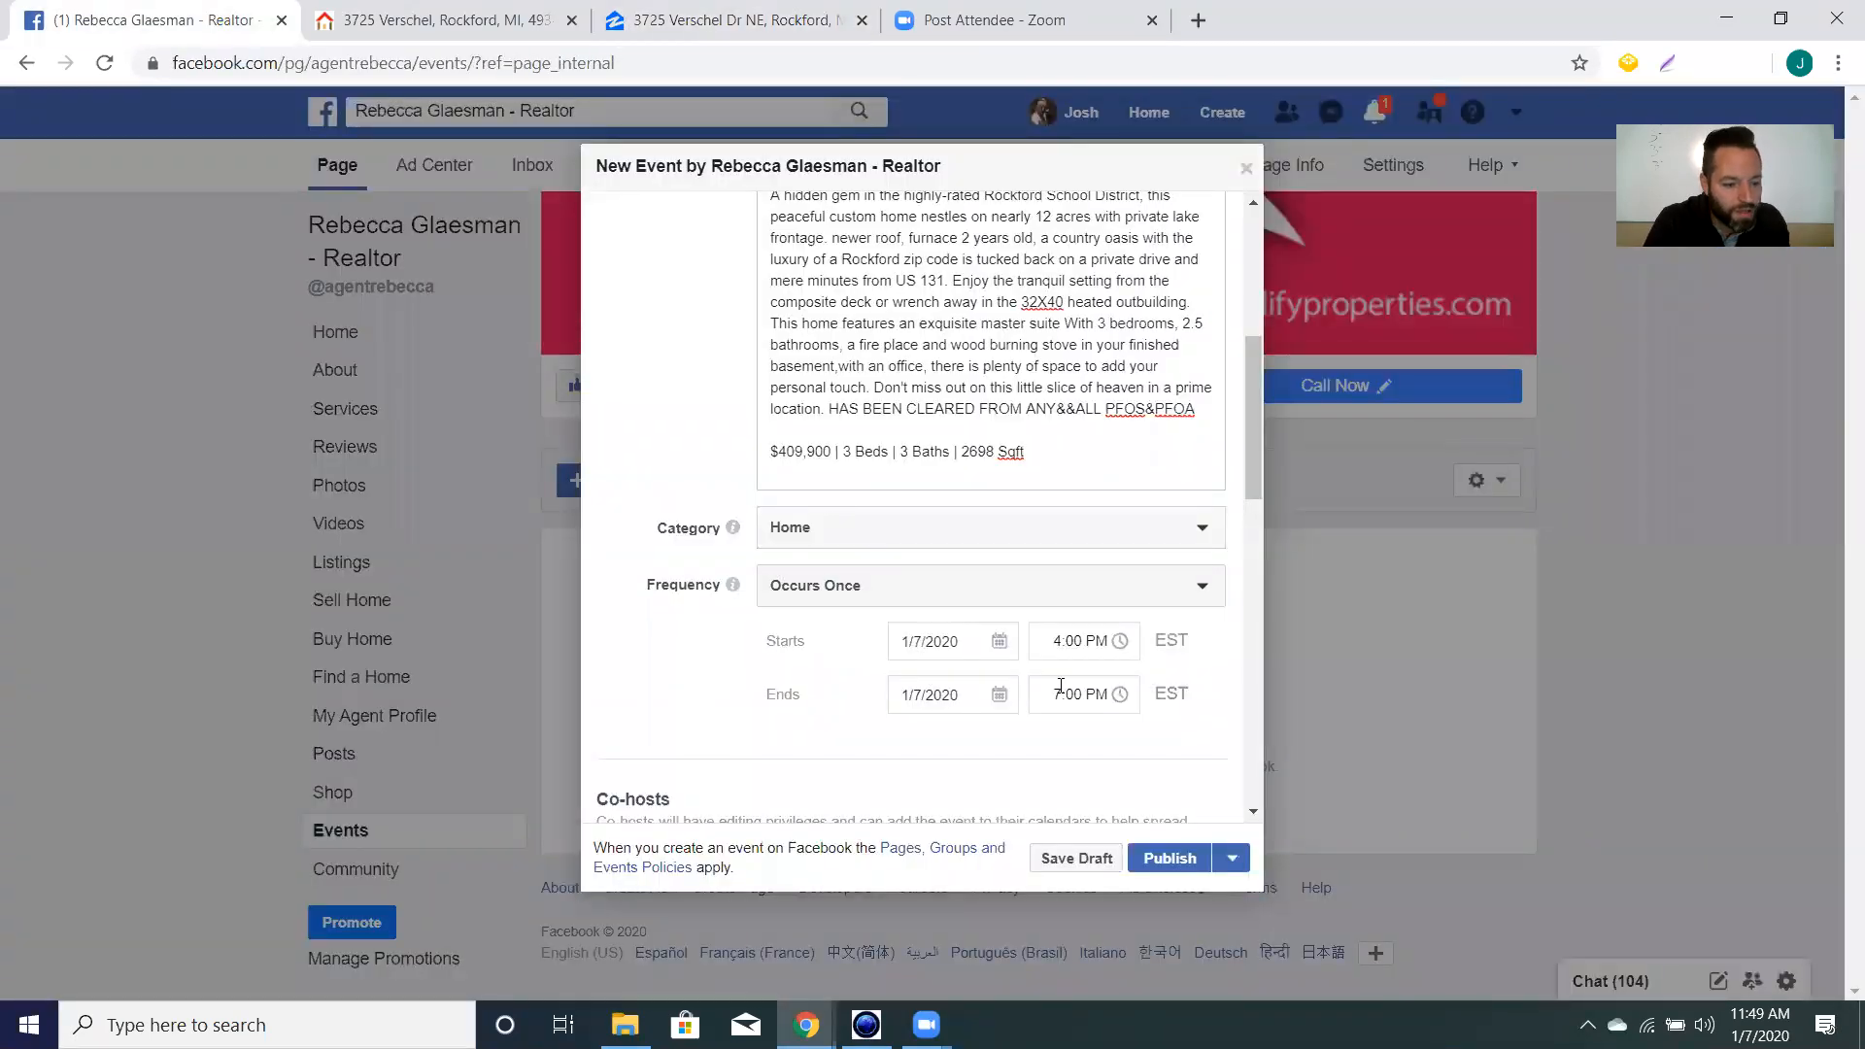
{"action": "left_click", "coordinate": [986, 595]}
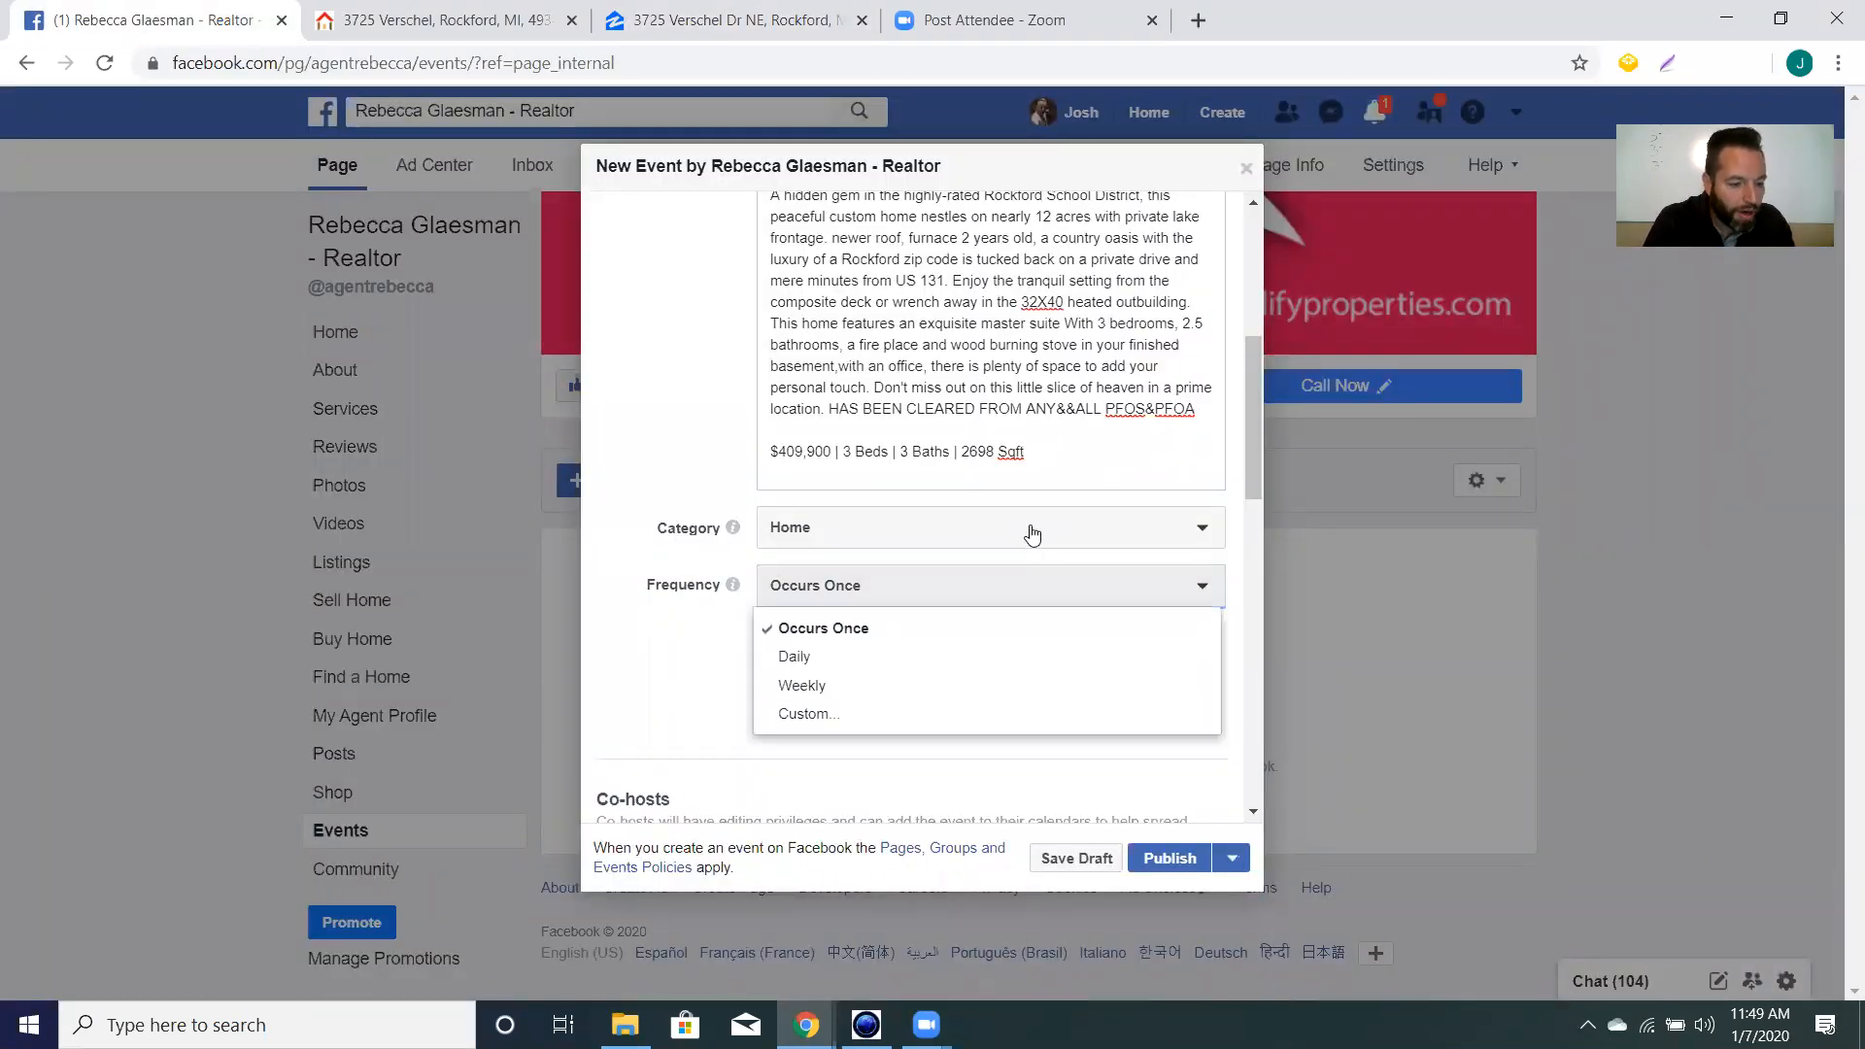
{"action": "left_click", "coordinate": [798, 715]}
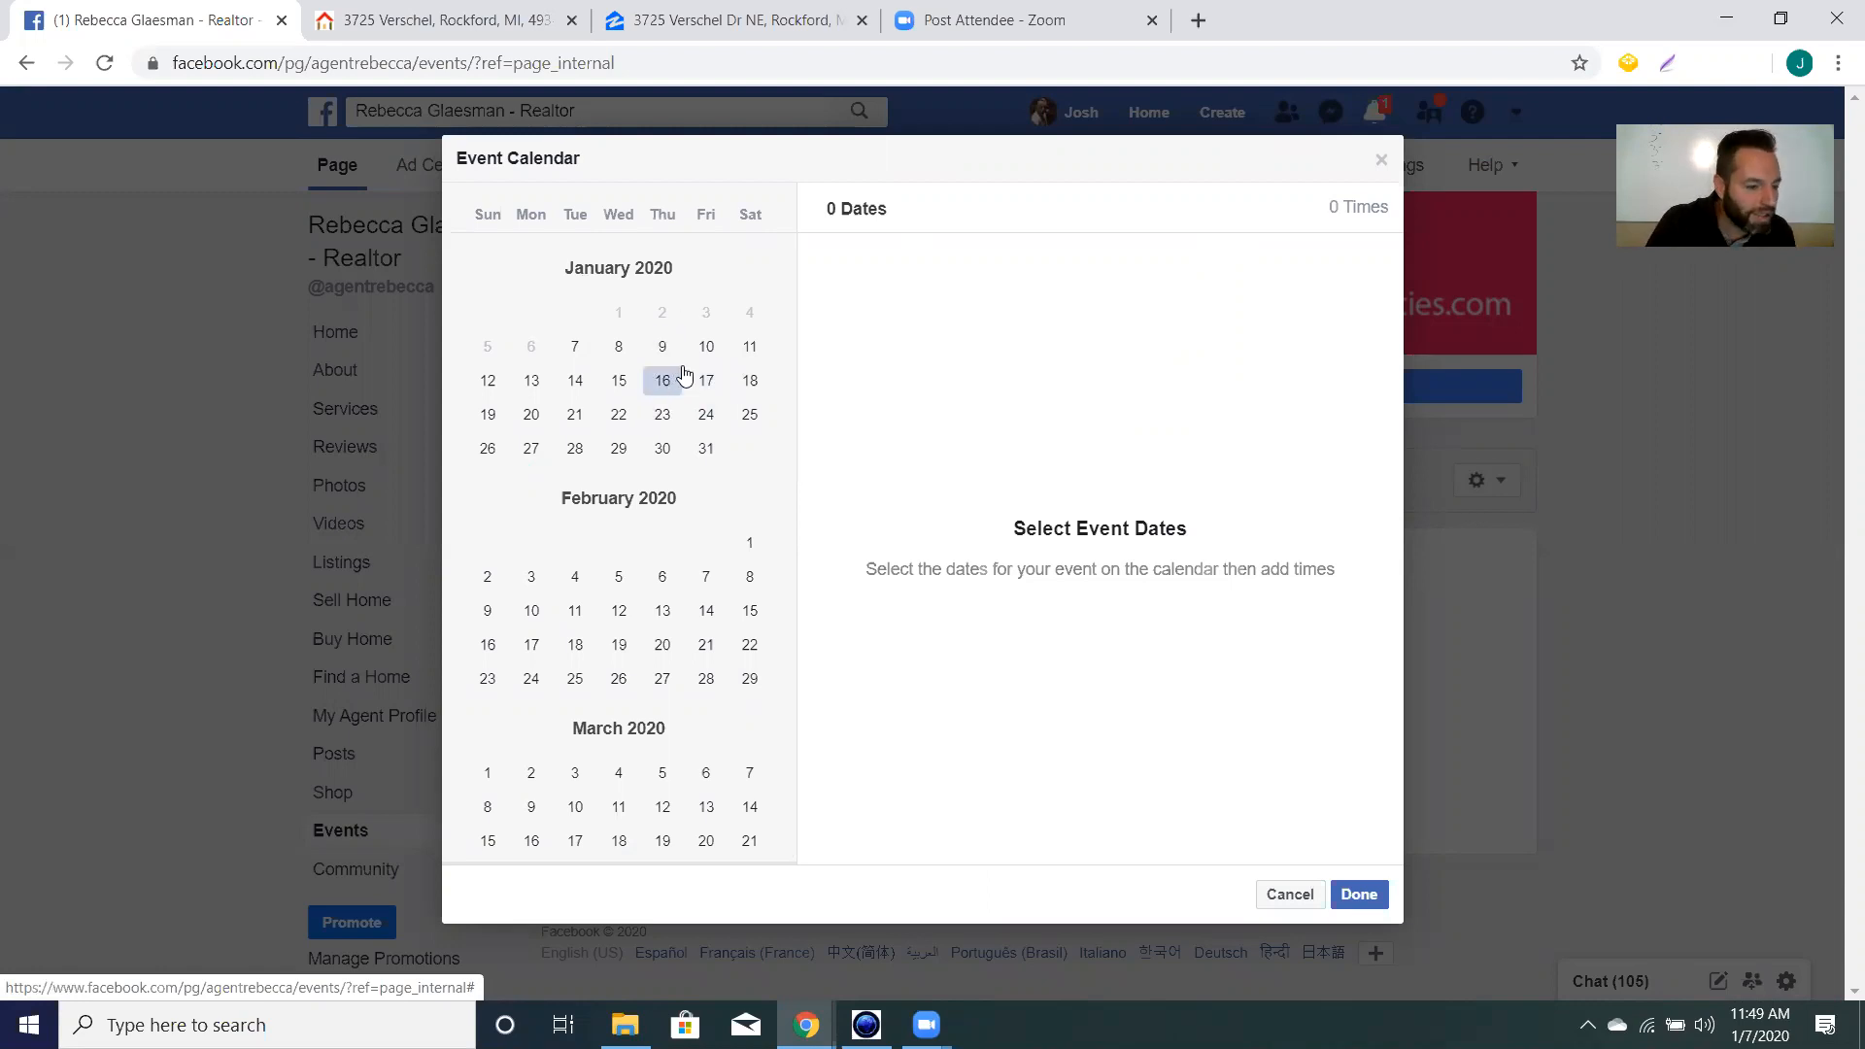
{"action": "left_click", "coordinate": [488, 383]}
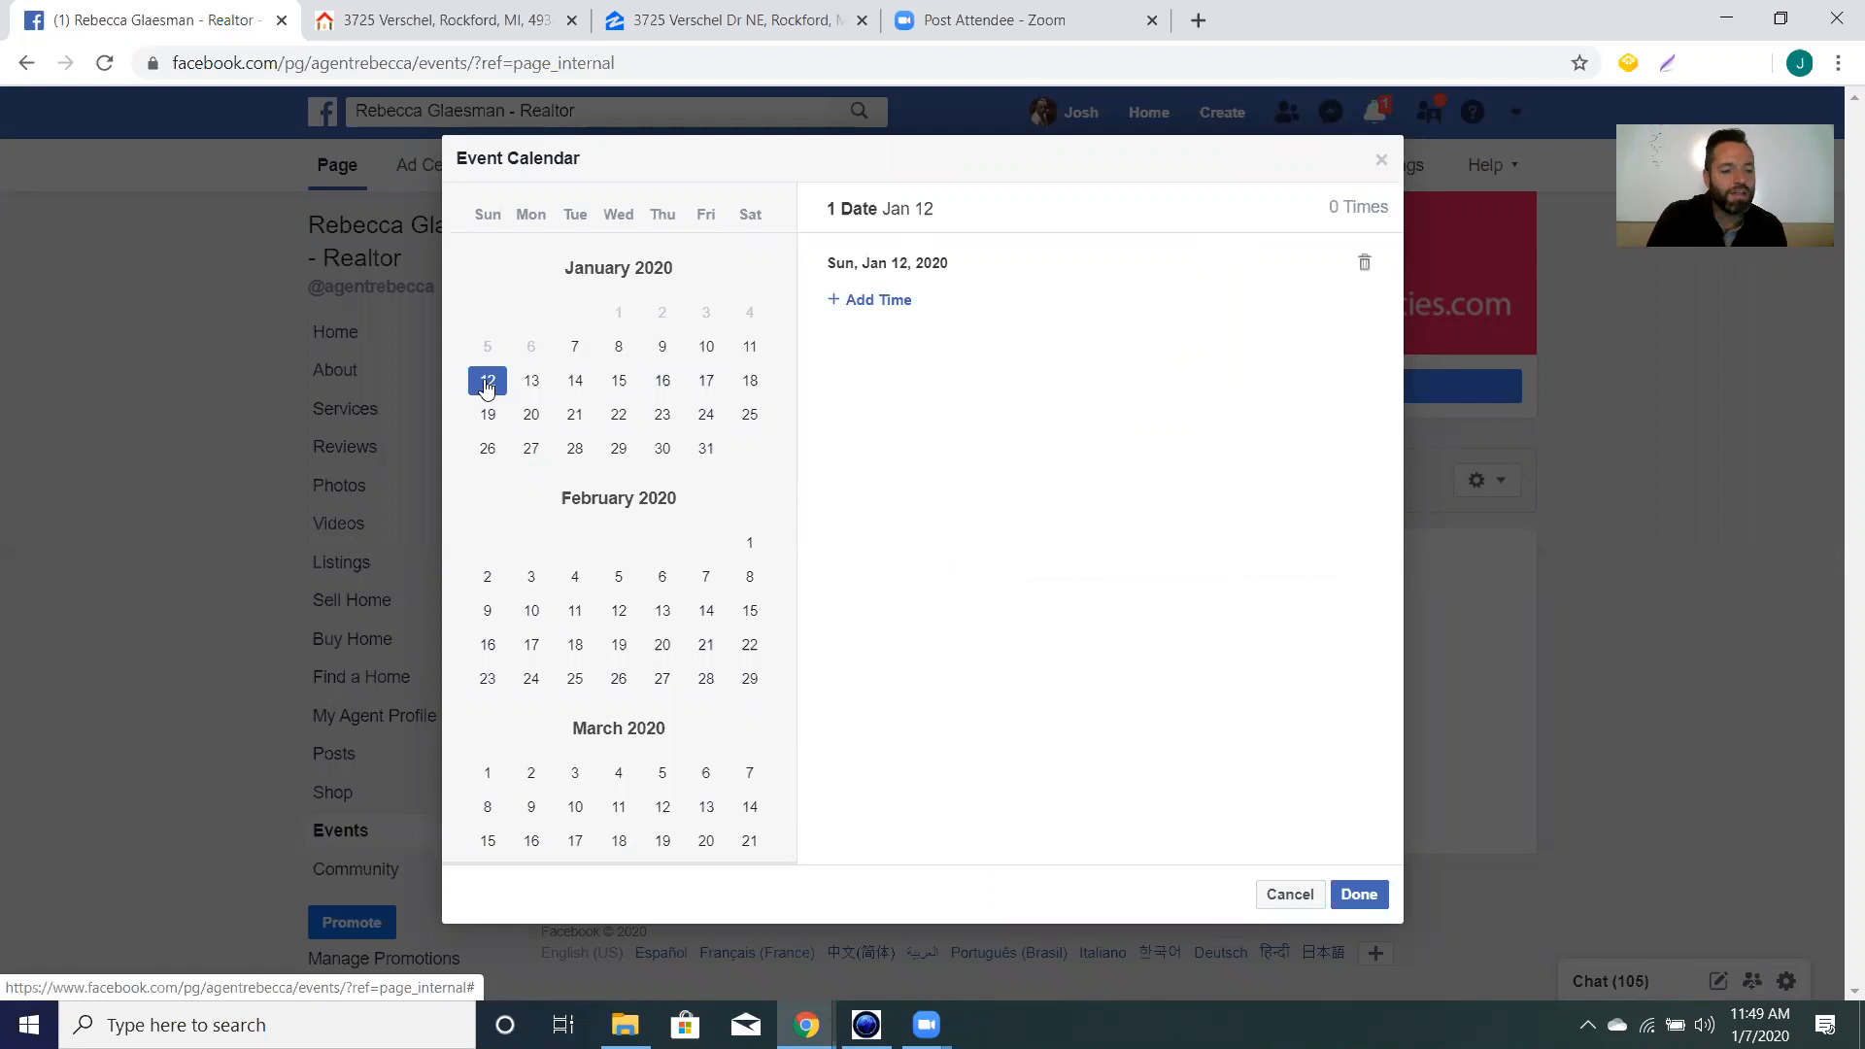
{"action": "left_click", "coordinate": [881, 303]}
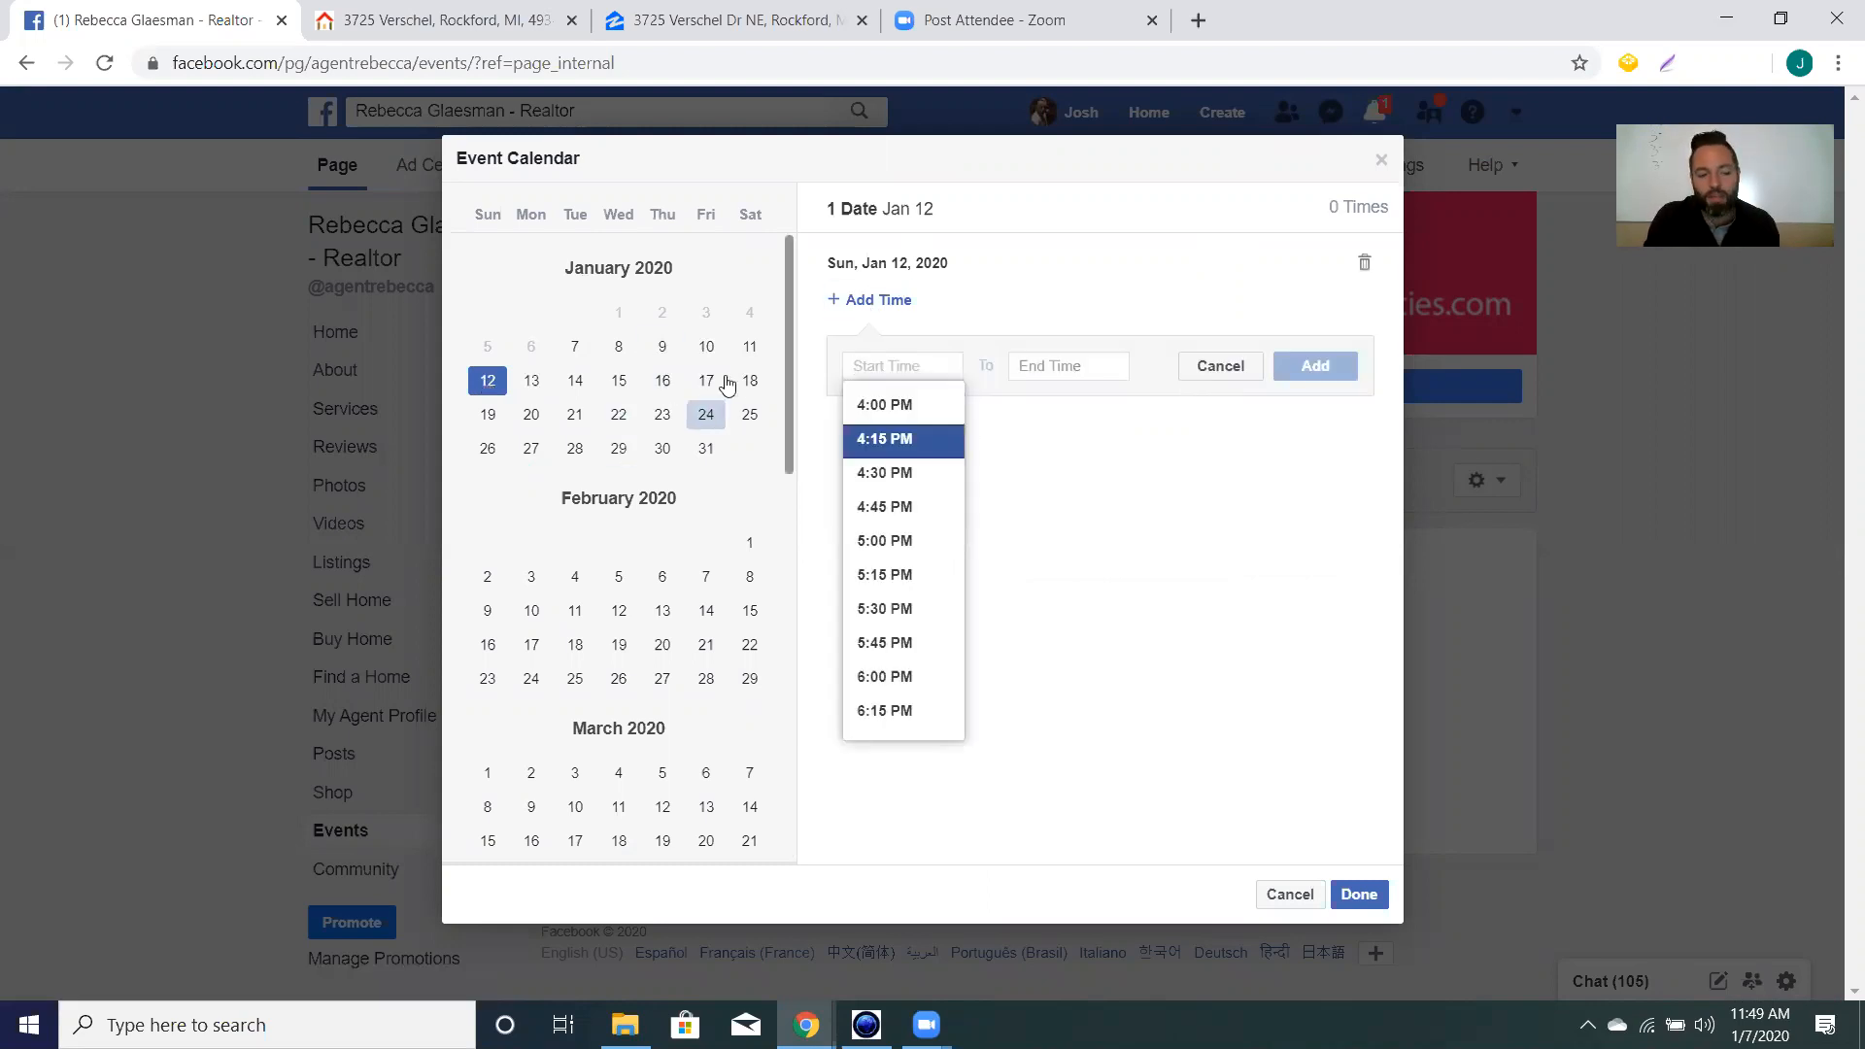
{"action": "left_click", "coordinate": [1290, 894]}
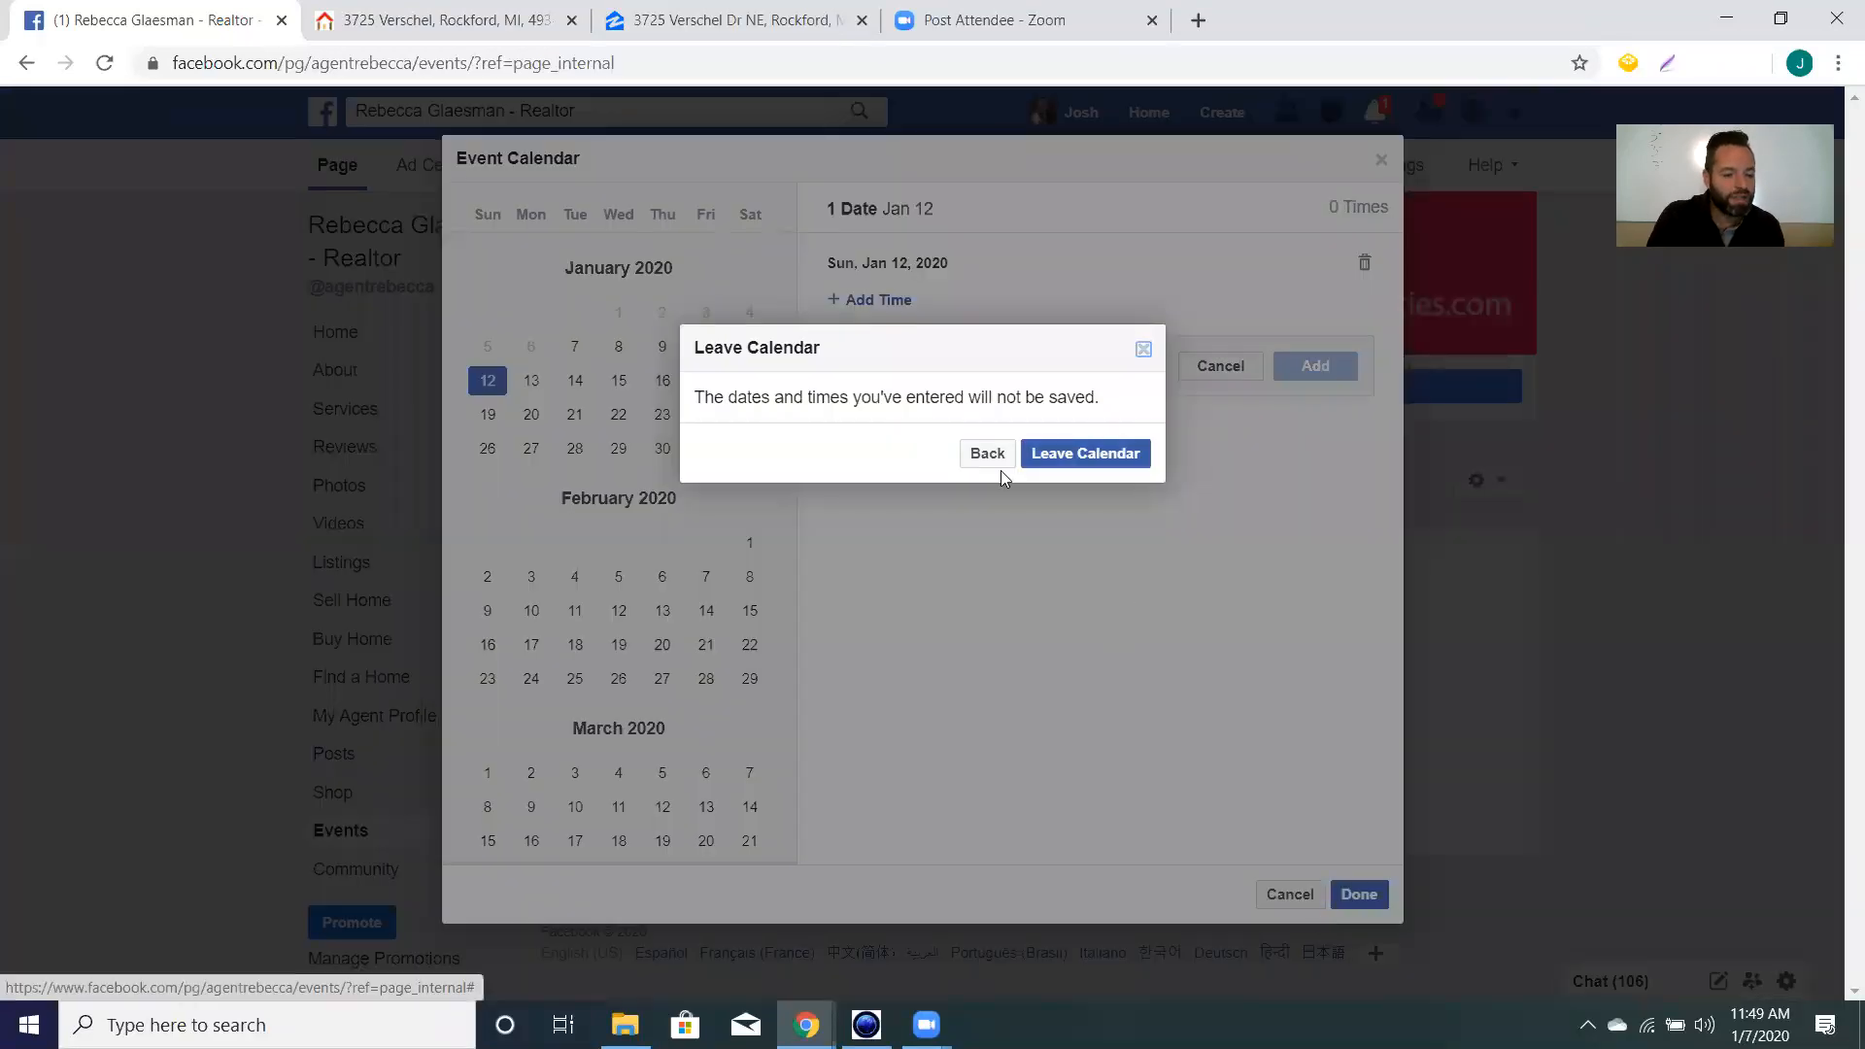
{"action": "left_click", "coordinate": [1065, 462]}
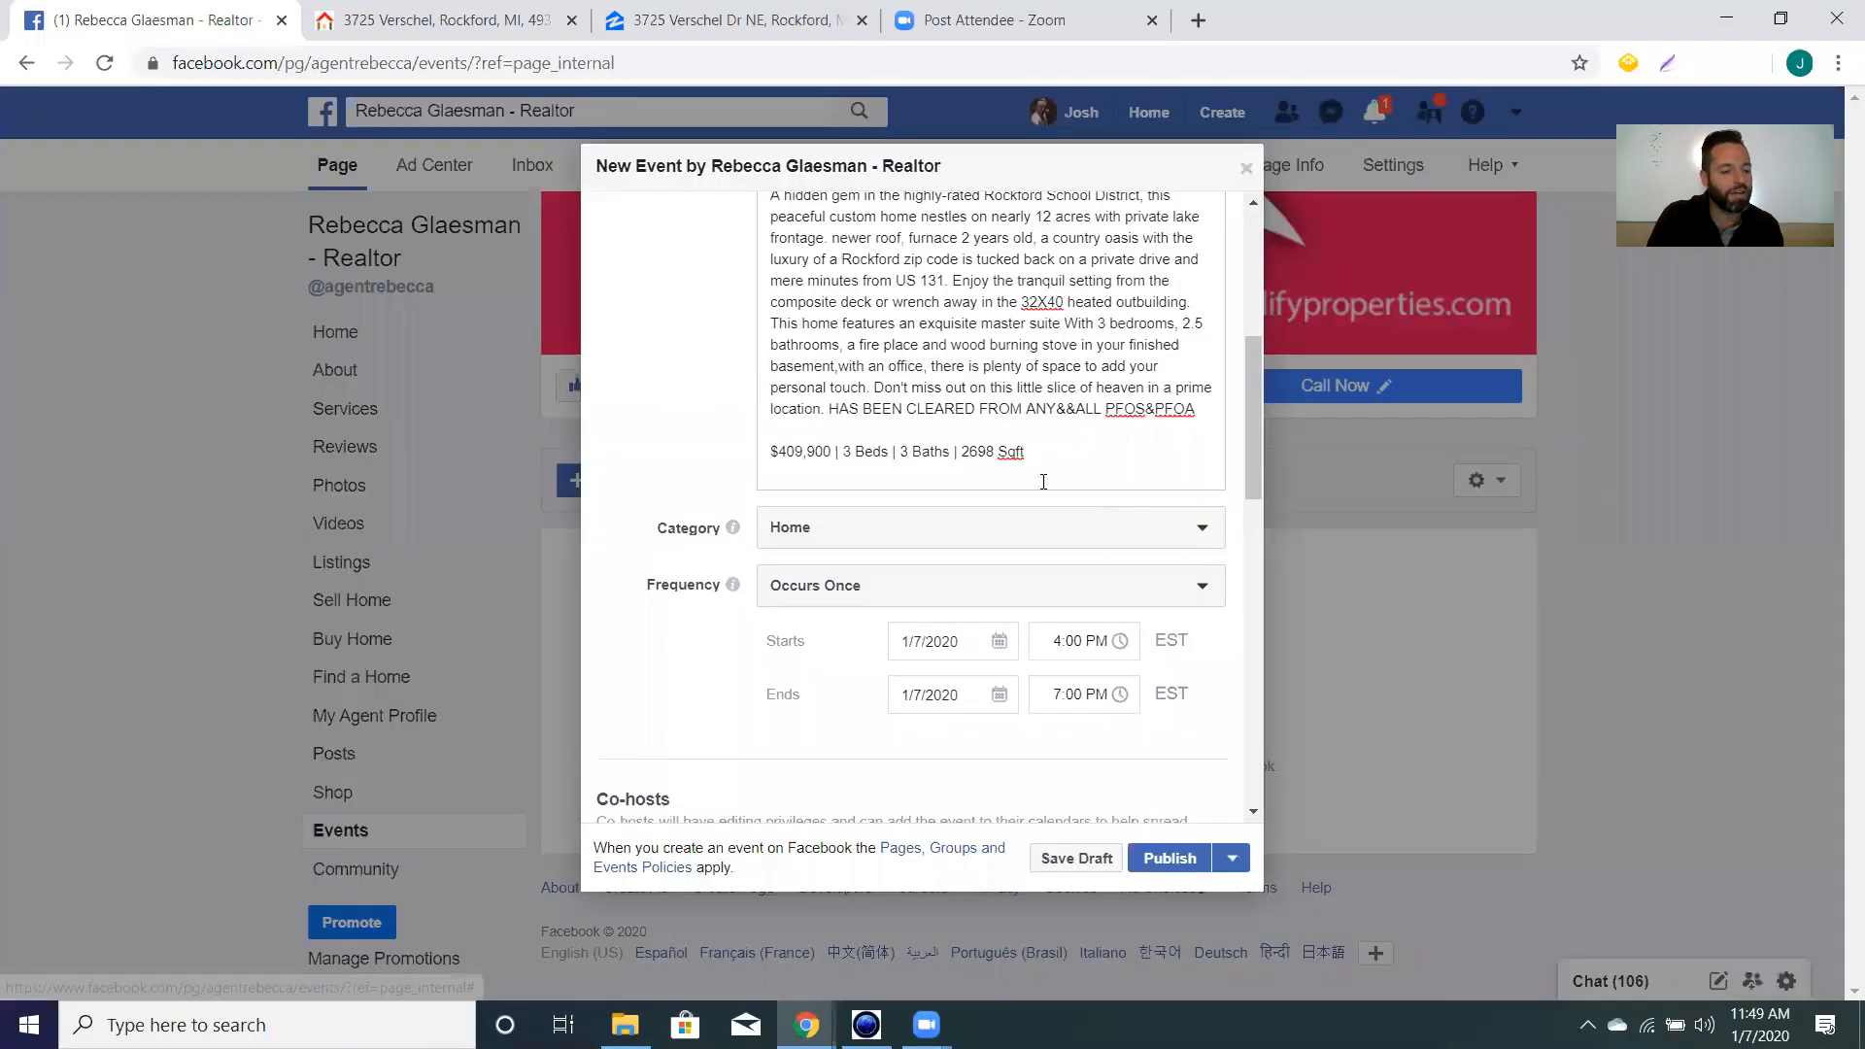
Set the event date to January 12, 2020, checking the open house times on Zillow.
{"action": "left_click", "coordinate": [973, 645]}
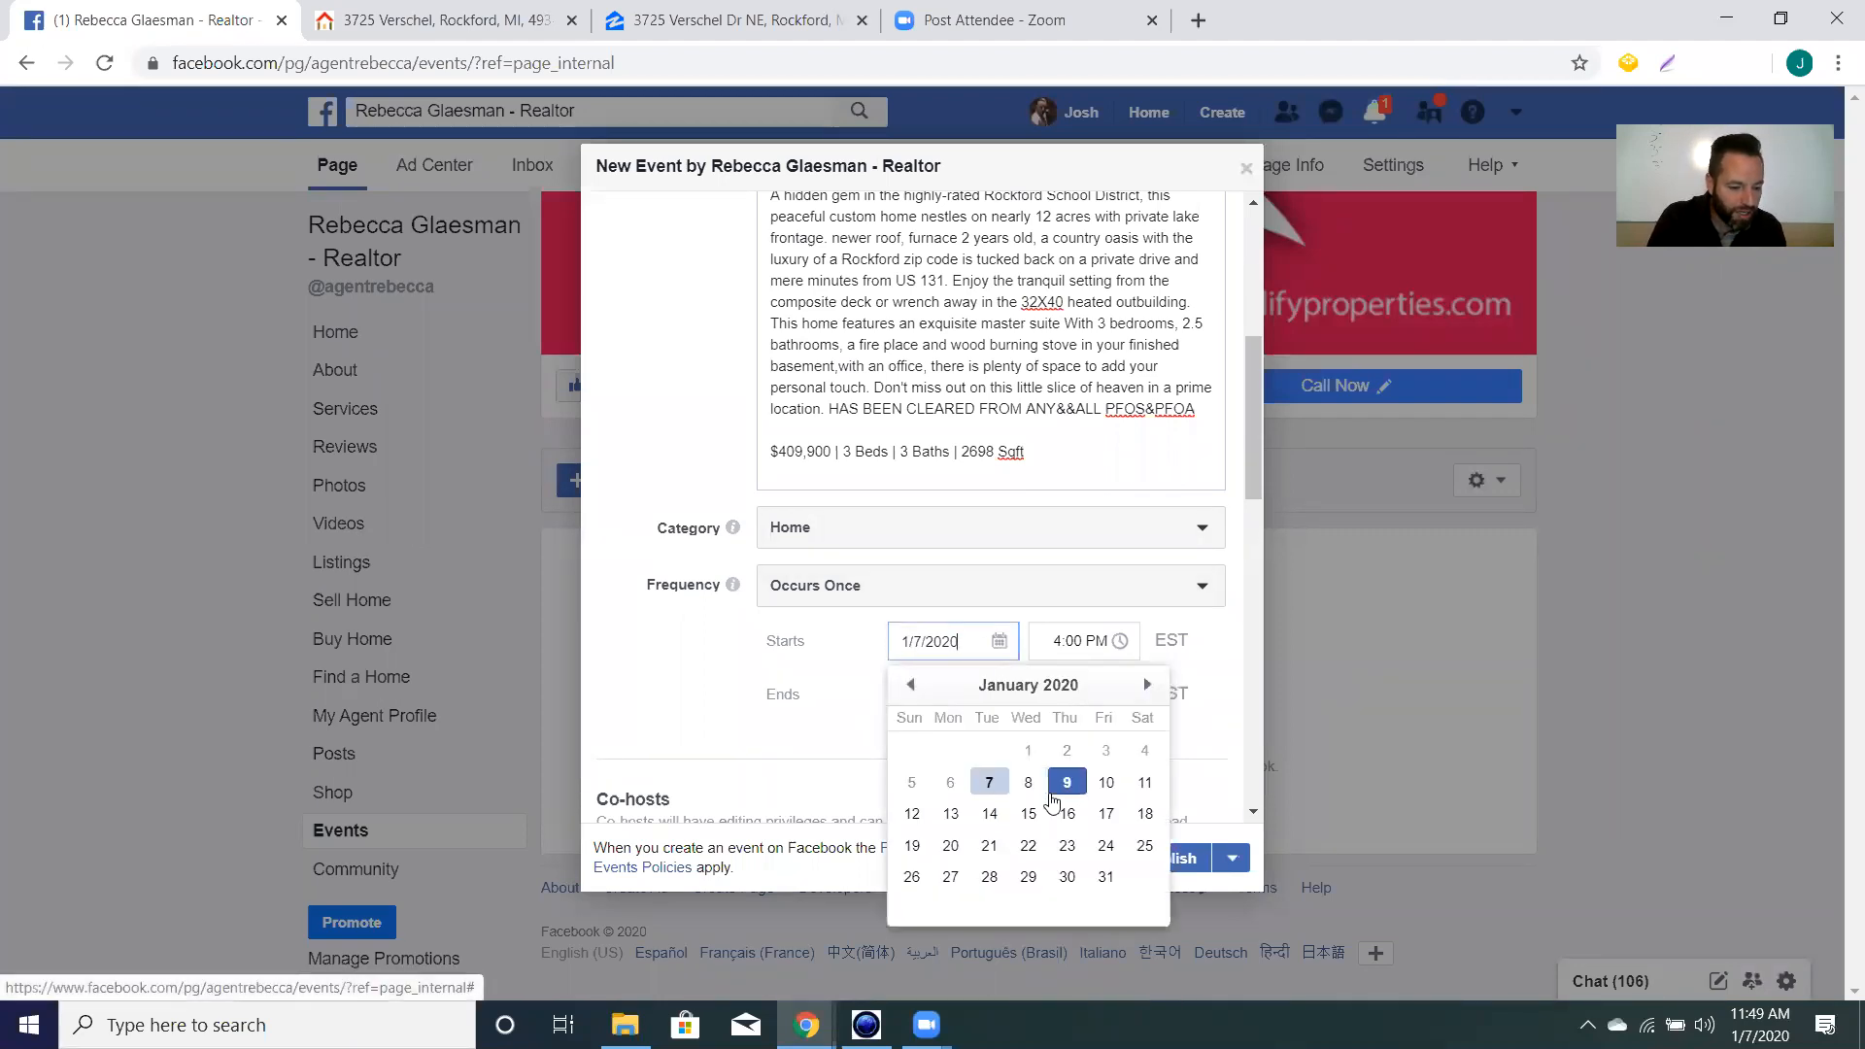
{"action": "left_click", "coordinate": [910, 814]}
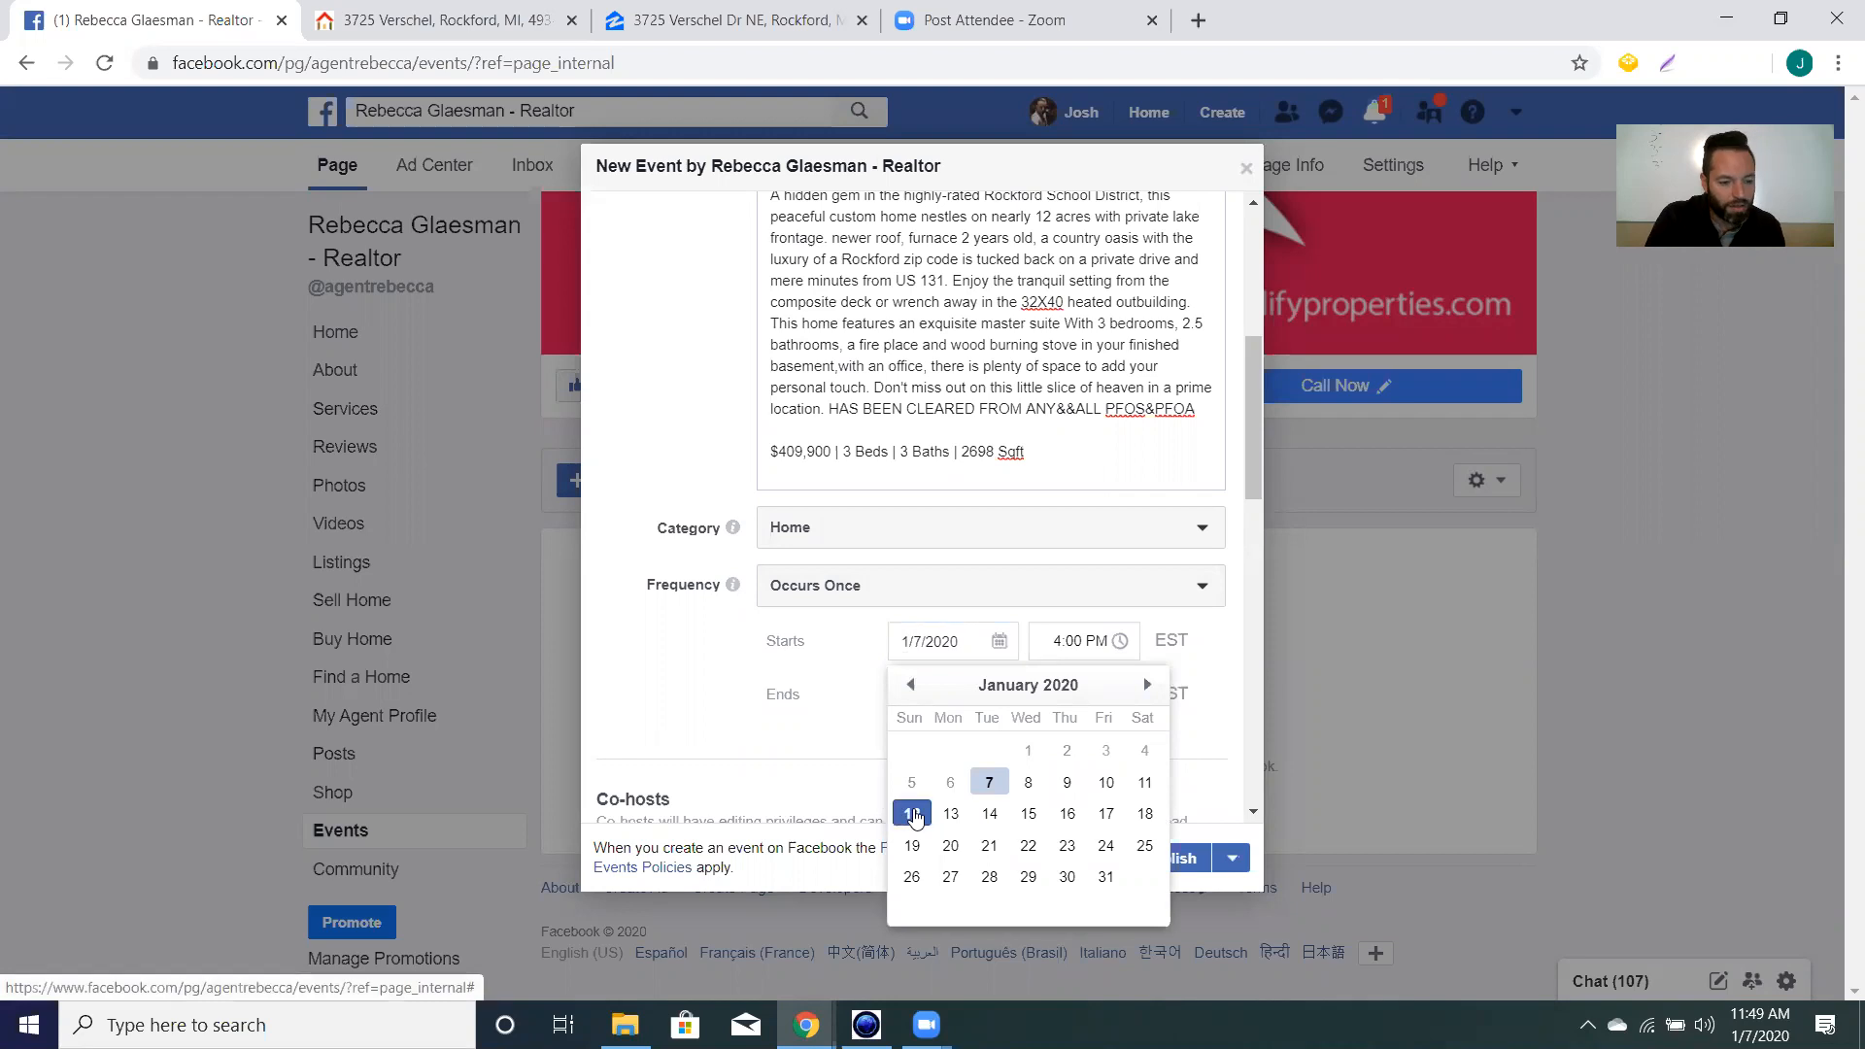
{"action": "left_click", "coordinate": [748, 23]}
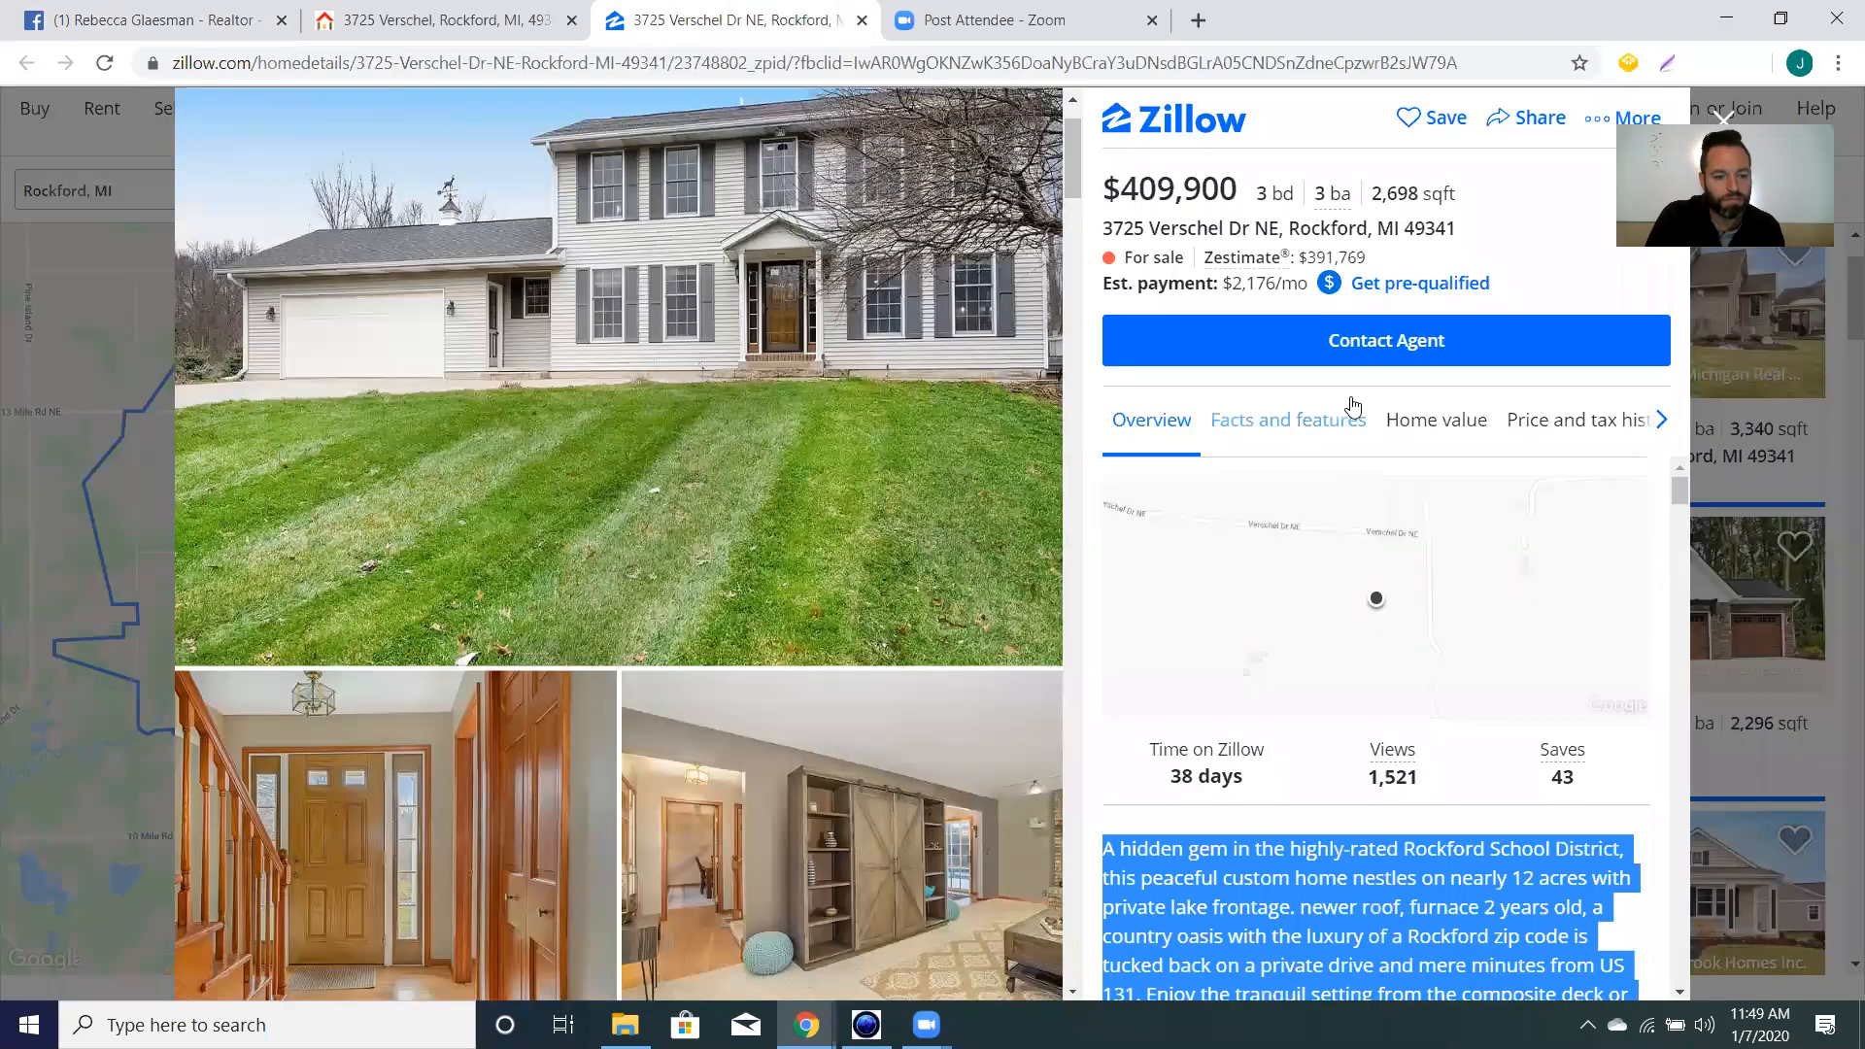
{"action": "scroll", "coordinate": [1482, 500], "scroll_direction": "down", "scroll_amount": 4}
{"action": "scroll", "coordinate": [1474, 514], "scroll_direction": "down", "scroll_amount": 3}
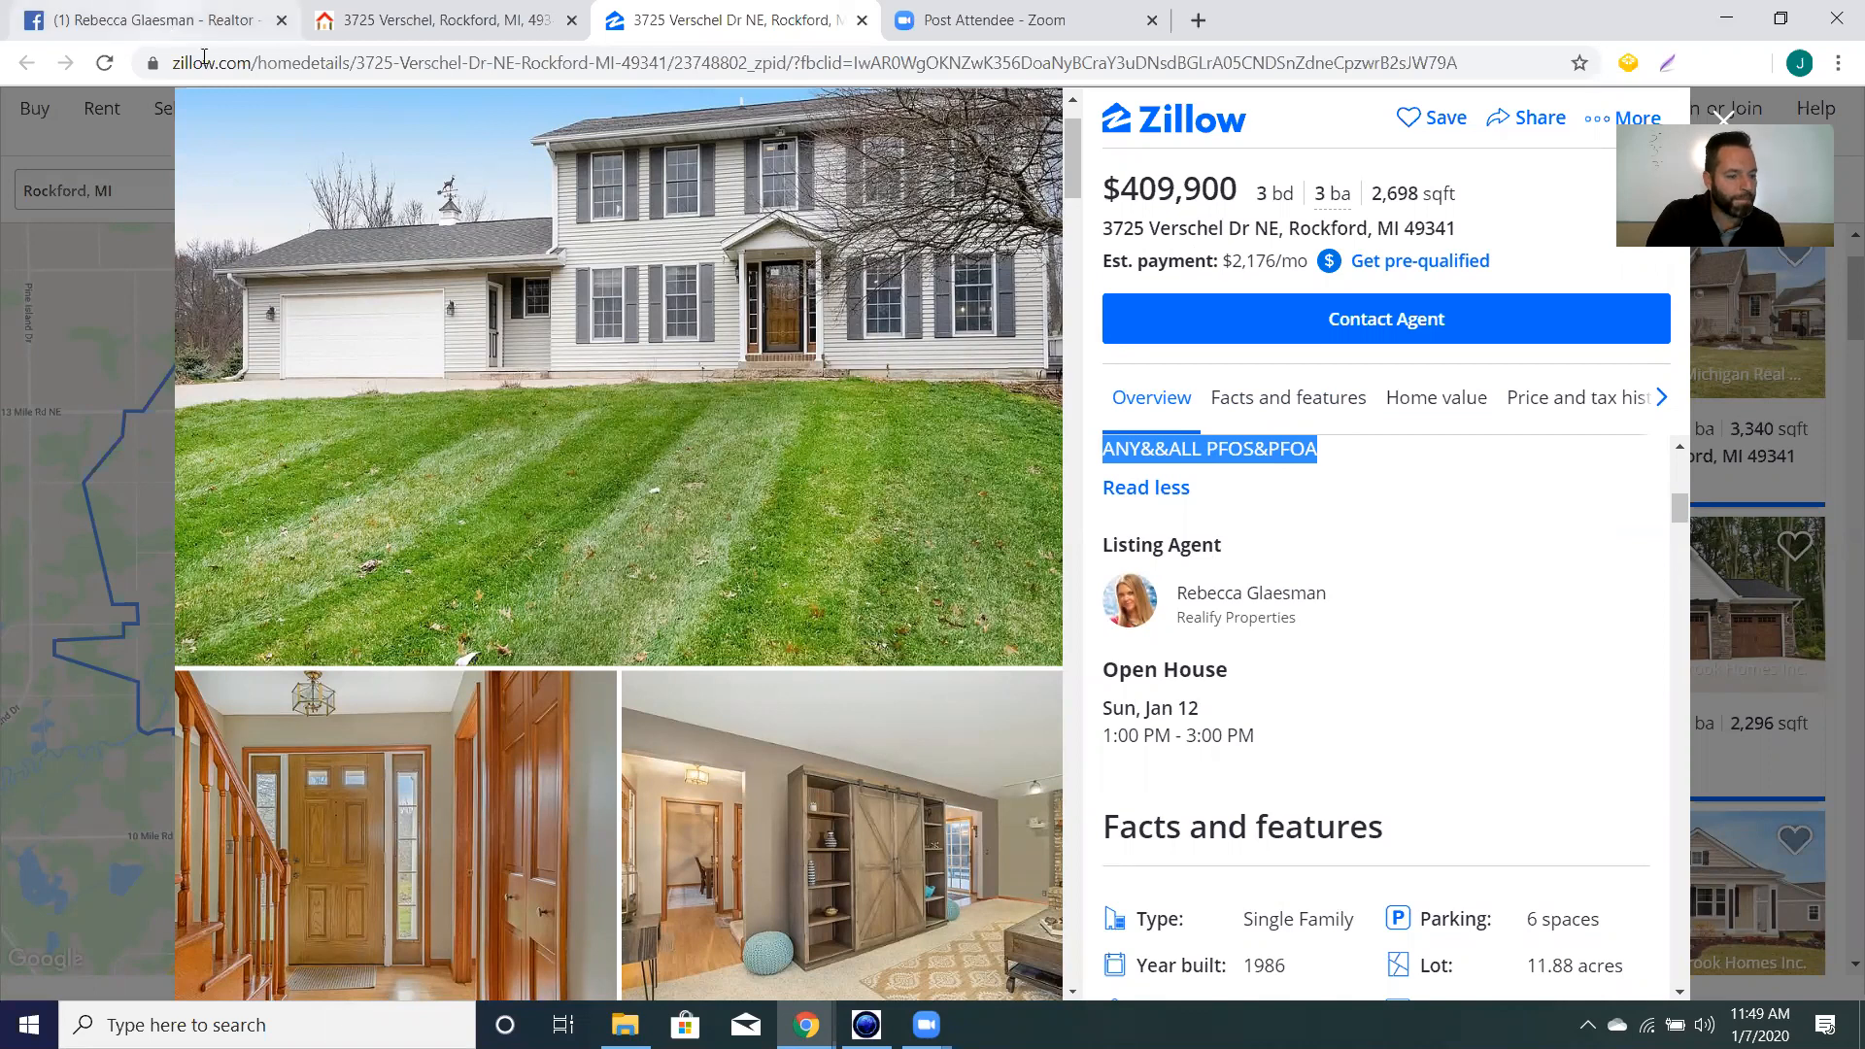
{"action": "left_click", "coordinate": [168, 29]}
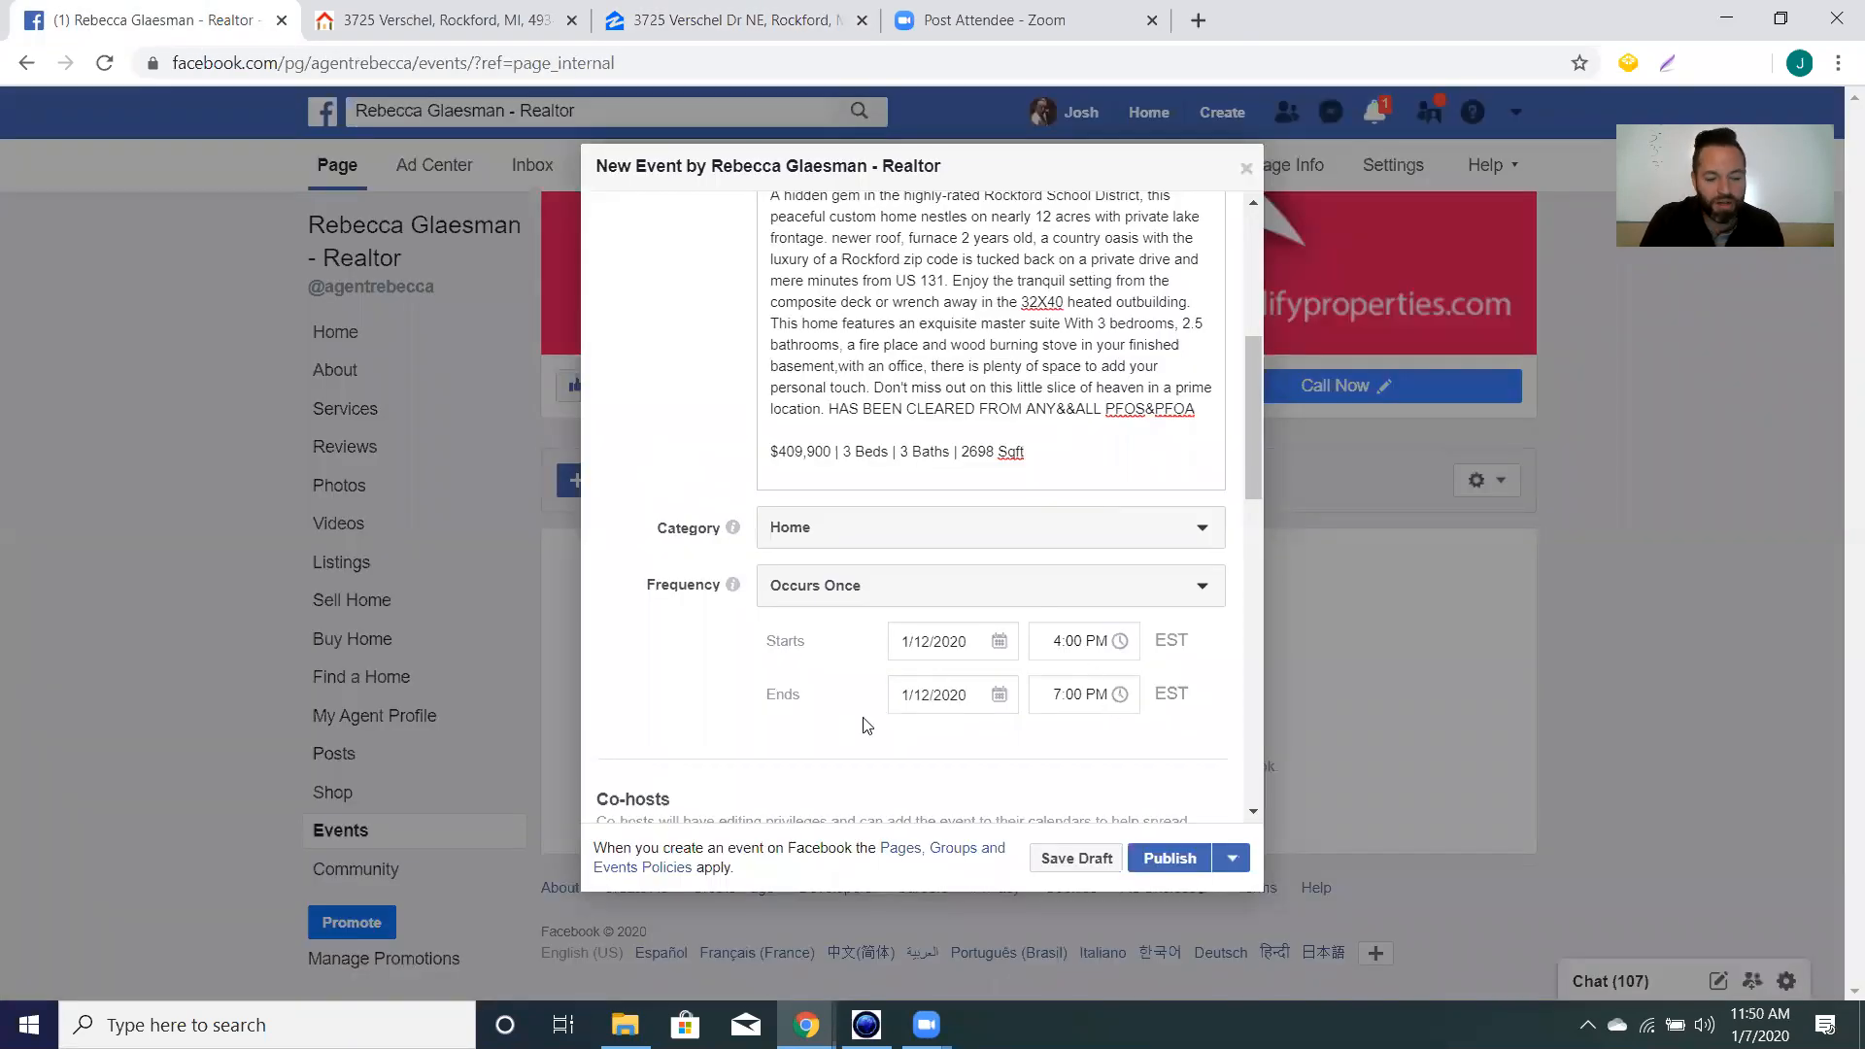
Set the event to run from 1:00 PM to 3:00 PM.
{"action": "left_click", "coordinate": [1081, 659]}
{"action": "type", "text": "1:00"}
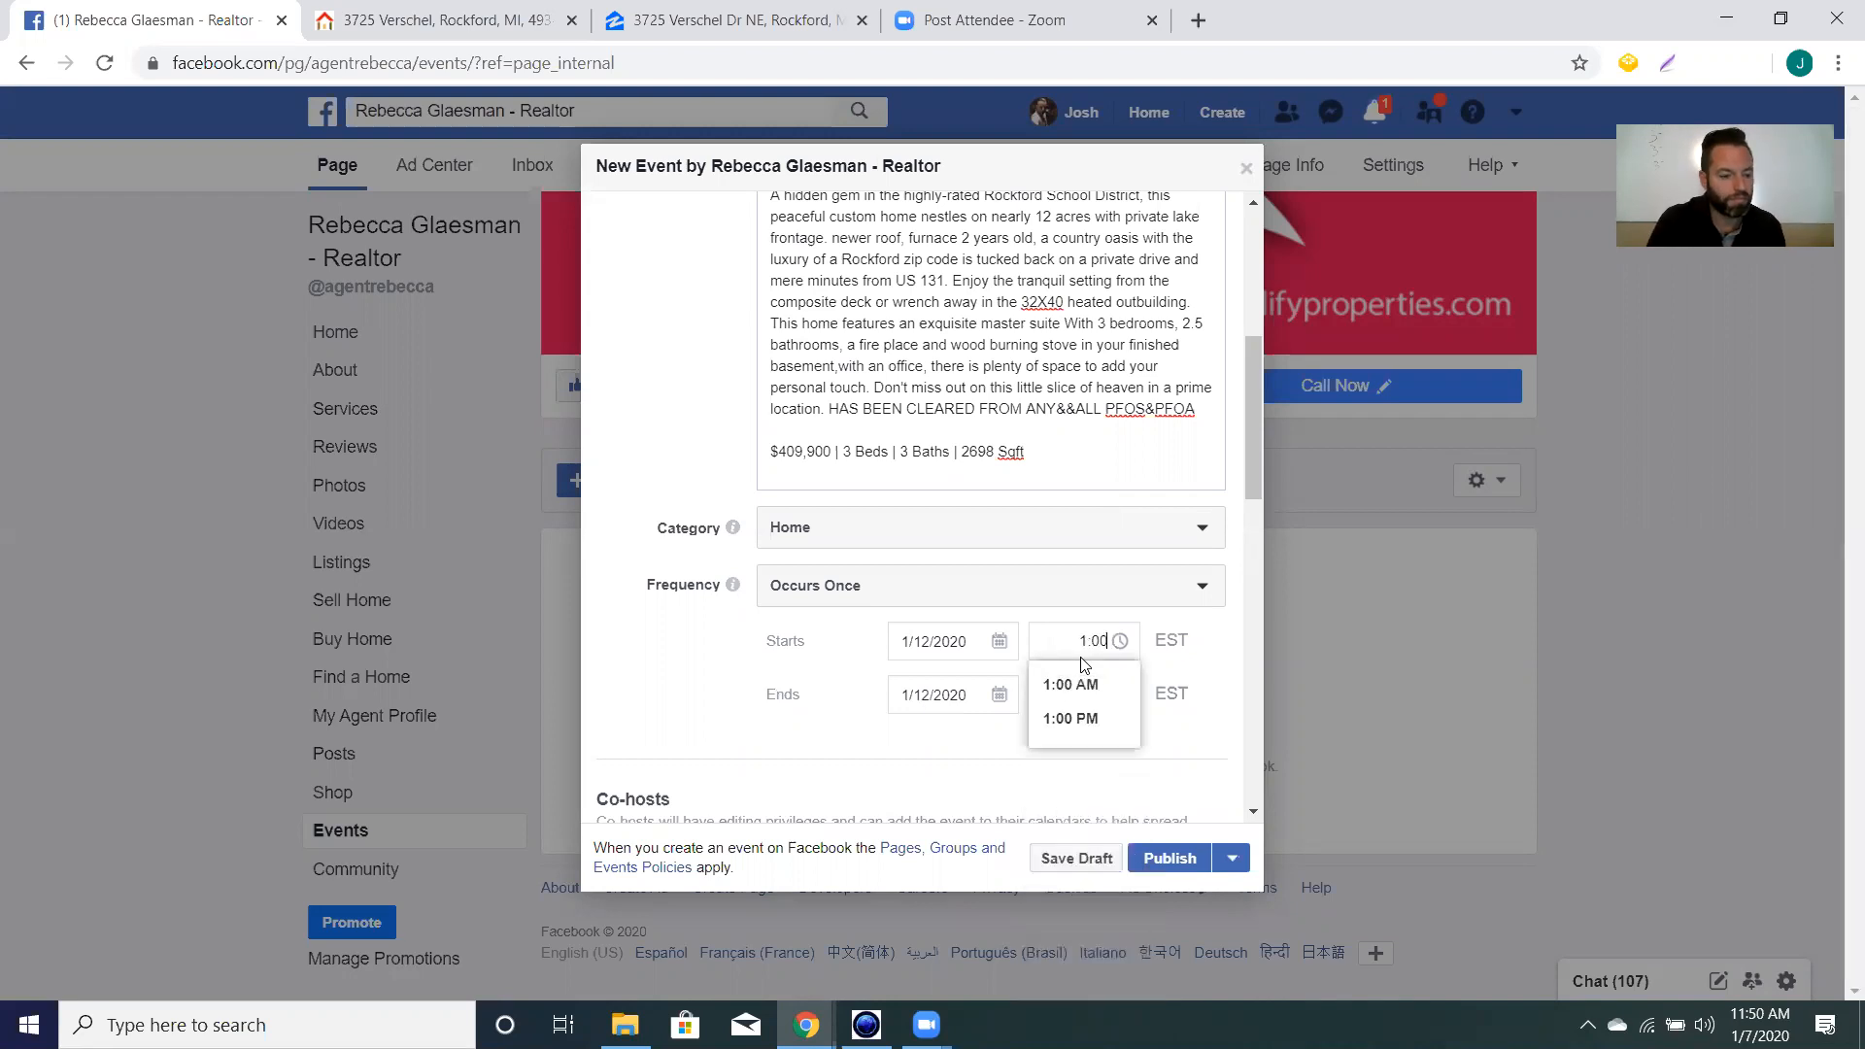
{"action": "left_click", "coordinate": [1074, 718]}
{"action": "left_click", "coordinate": [1084, 692]}
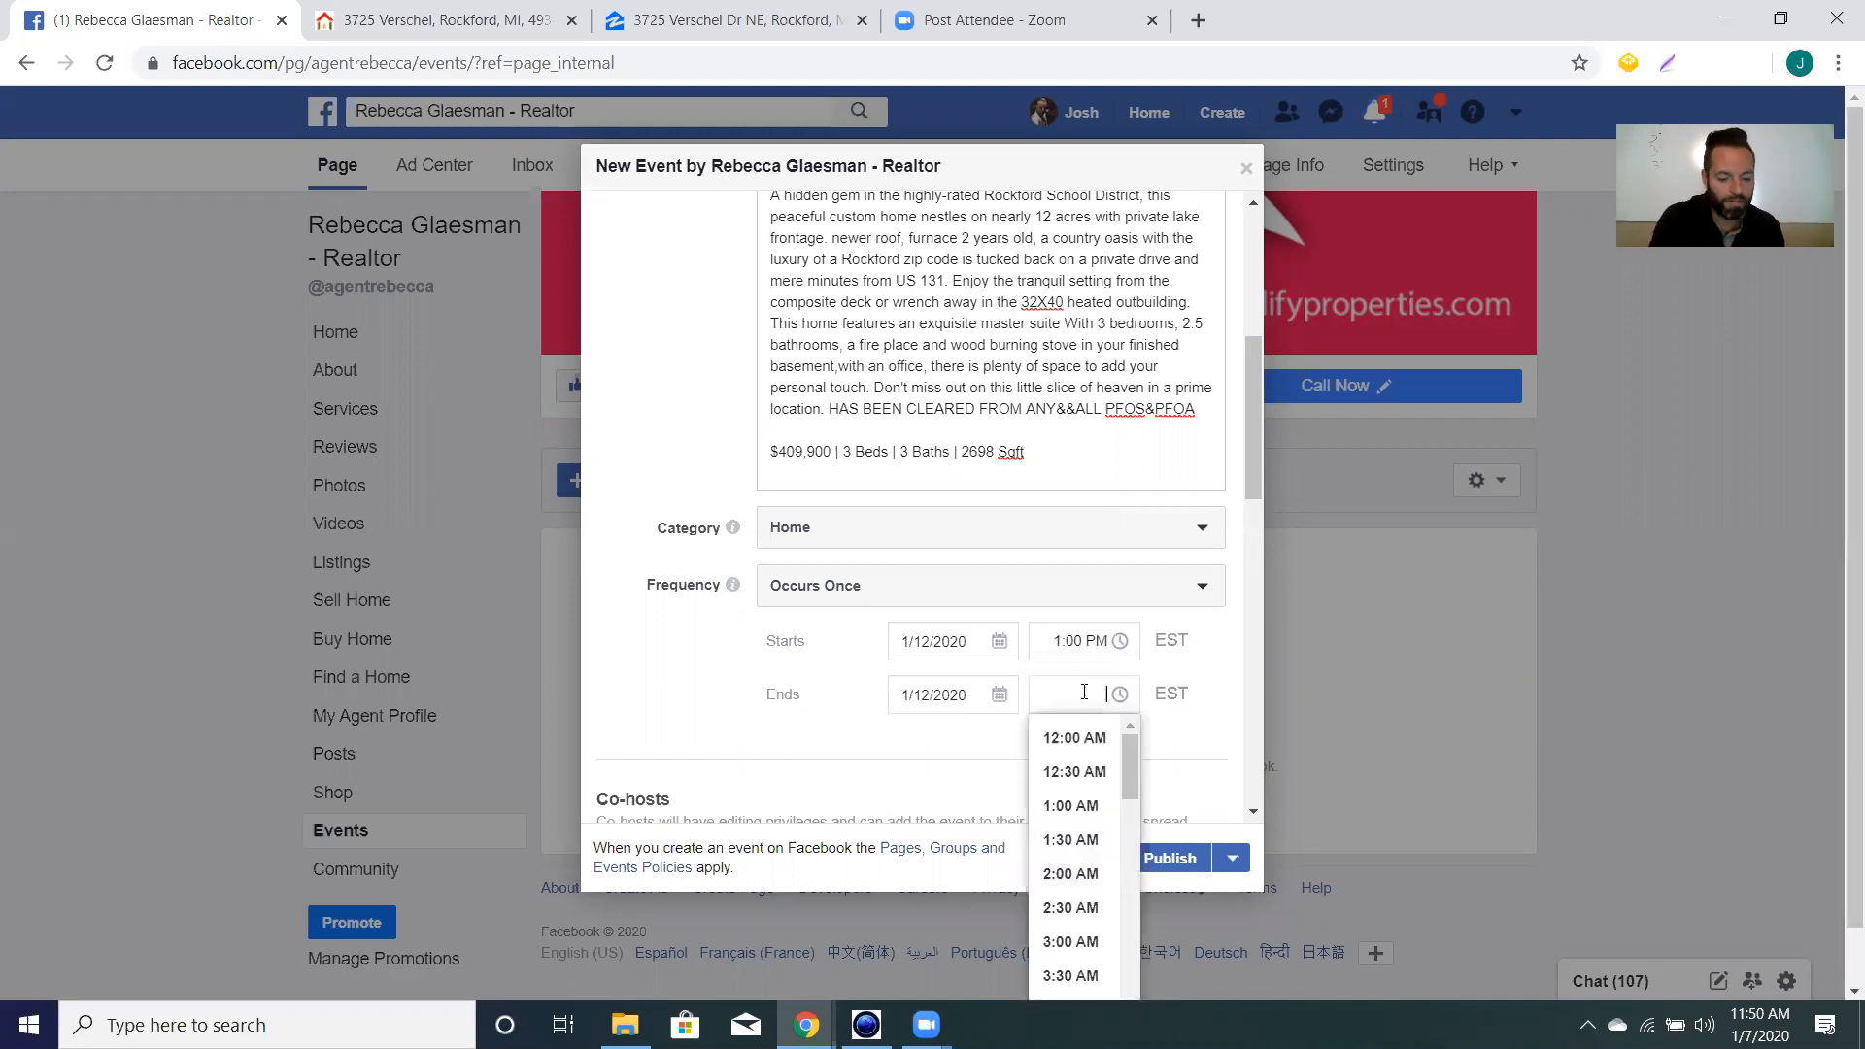
{"action": "type", "text": "3:00"}
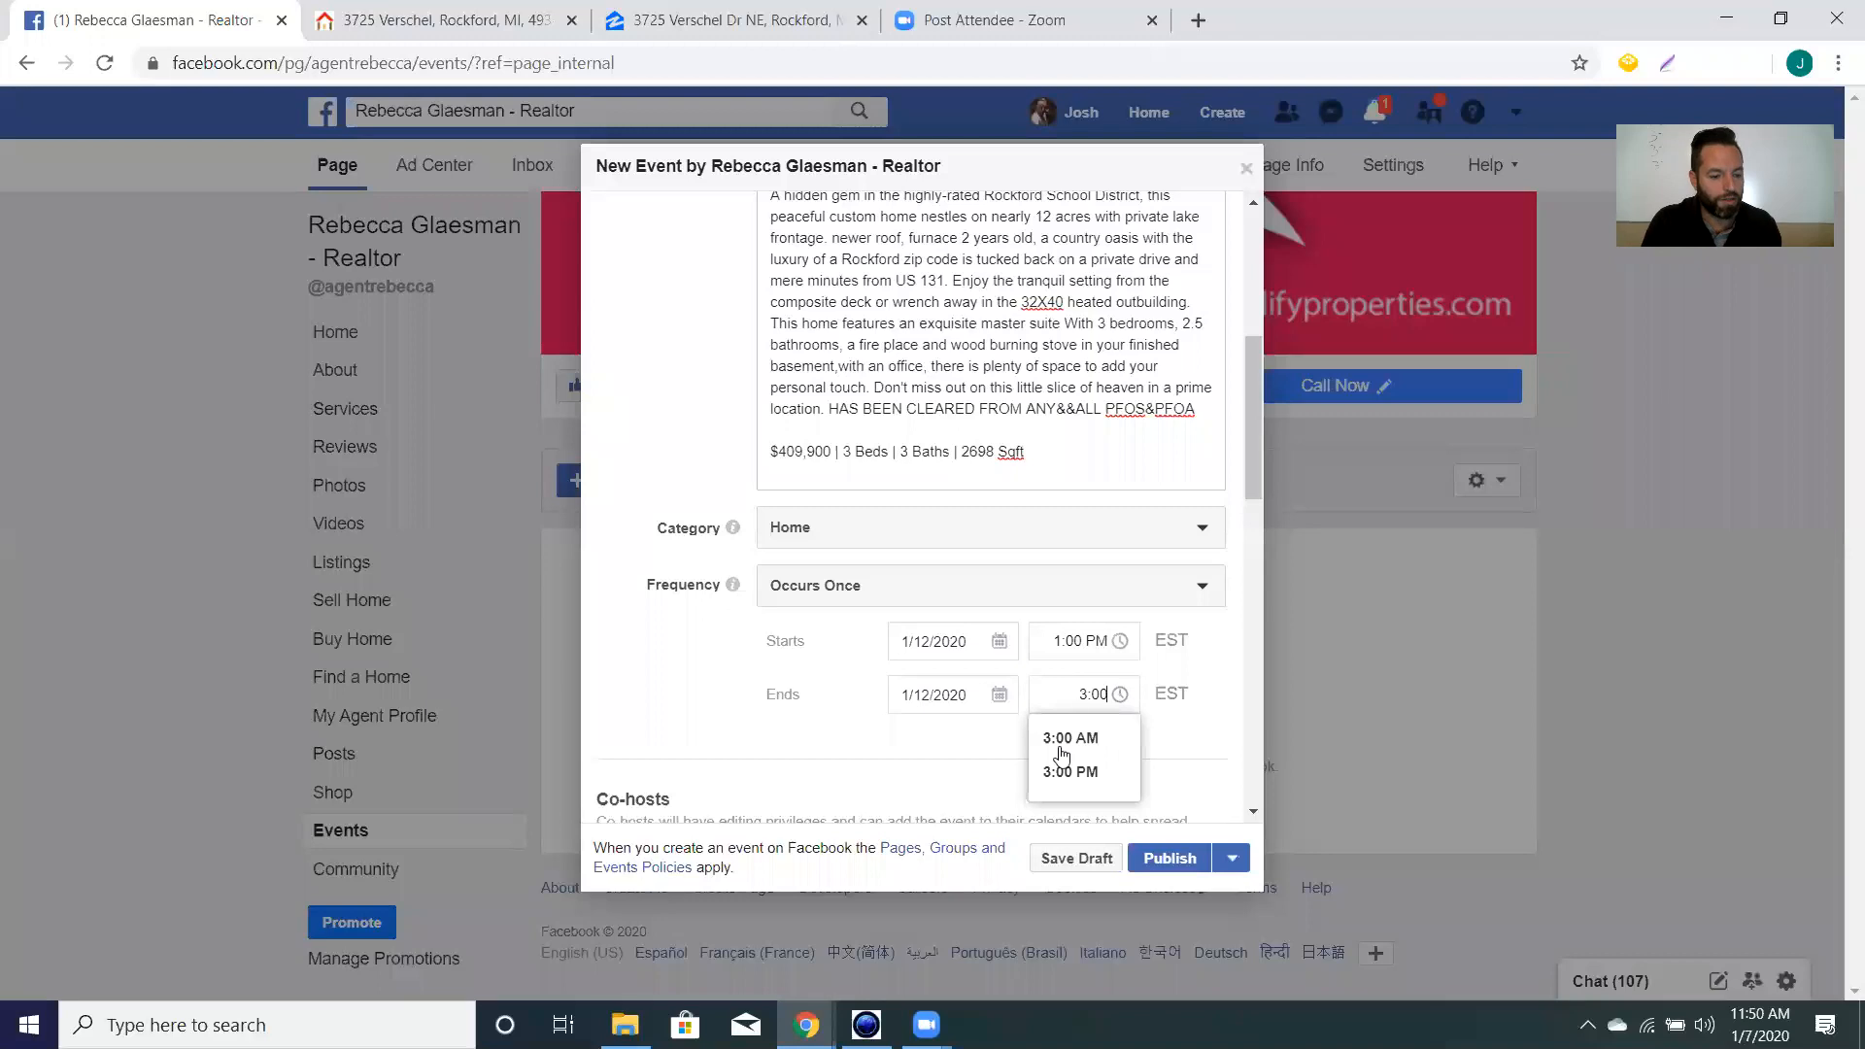
{"action": "left_click", "coordinate": [1071, 772]}
Search the Co-hosts field for the realtor's name and add her business Page as co-host.
{"action": "scroll", "coordinate": [845, 716], "scroll_direction": "down", "scroll_amount": 4}
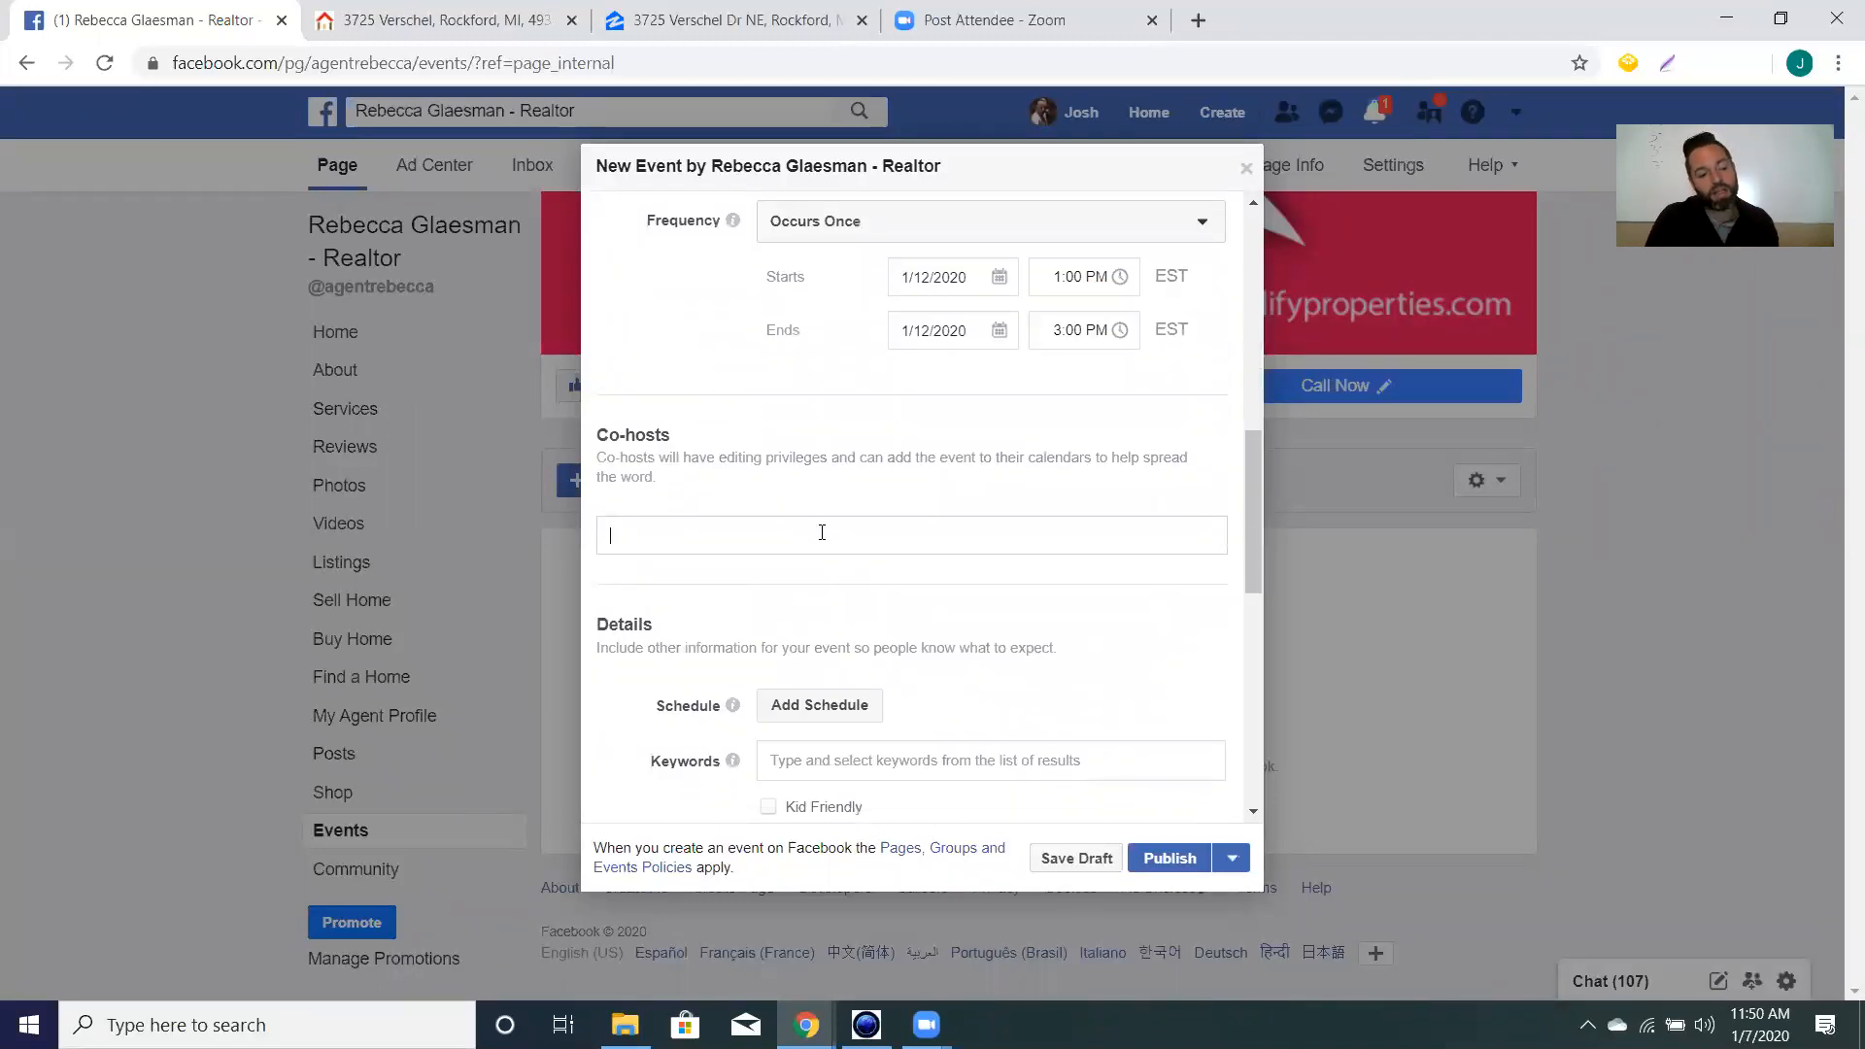
{"action": "left_click", "coordinate": [822, 533]}
{"action": "type", "text": "reb"}
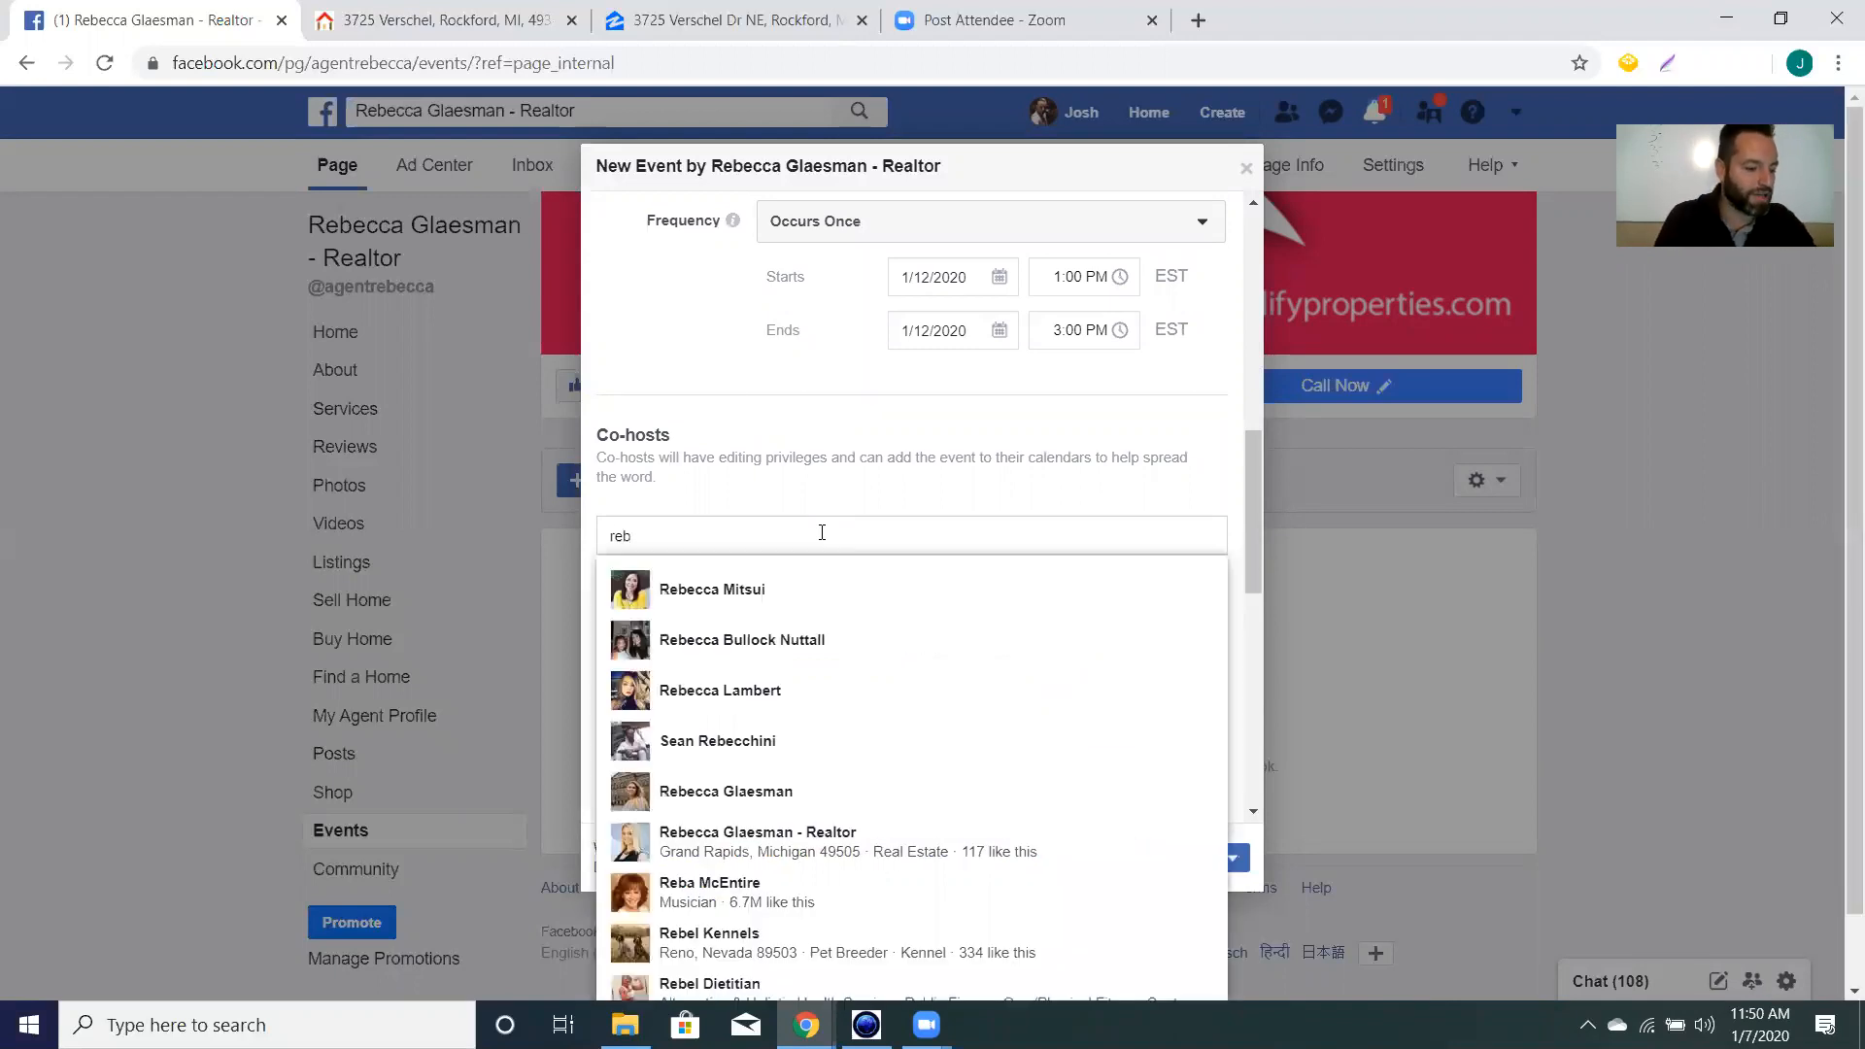
{"action": "type", "text": "ecca"}
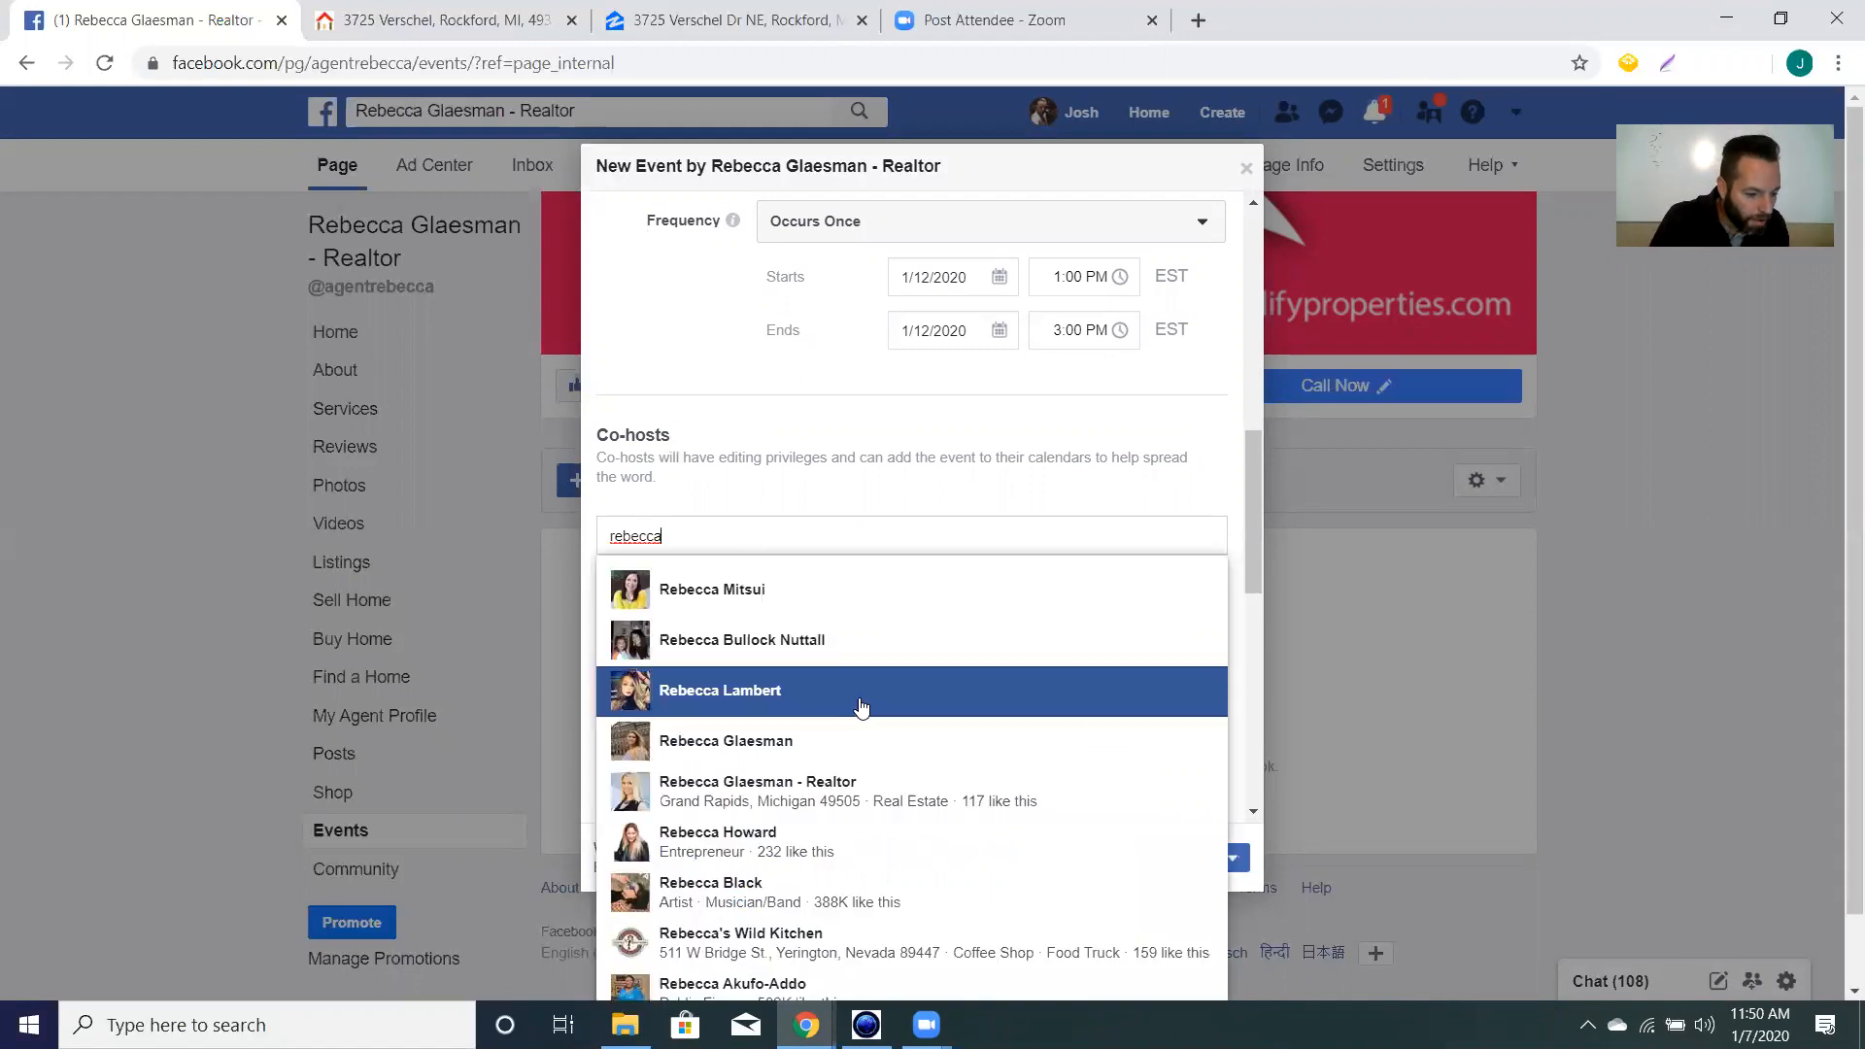
{"action": "left_click", "coordinate": [857, 803]}
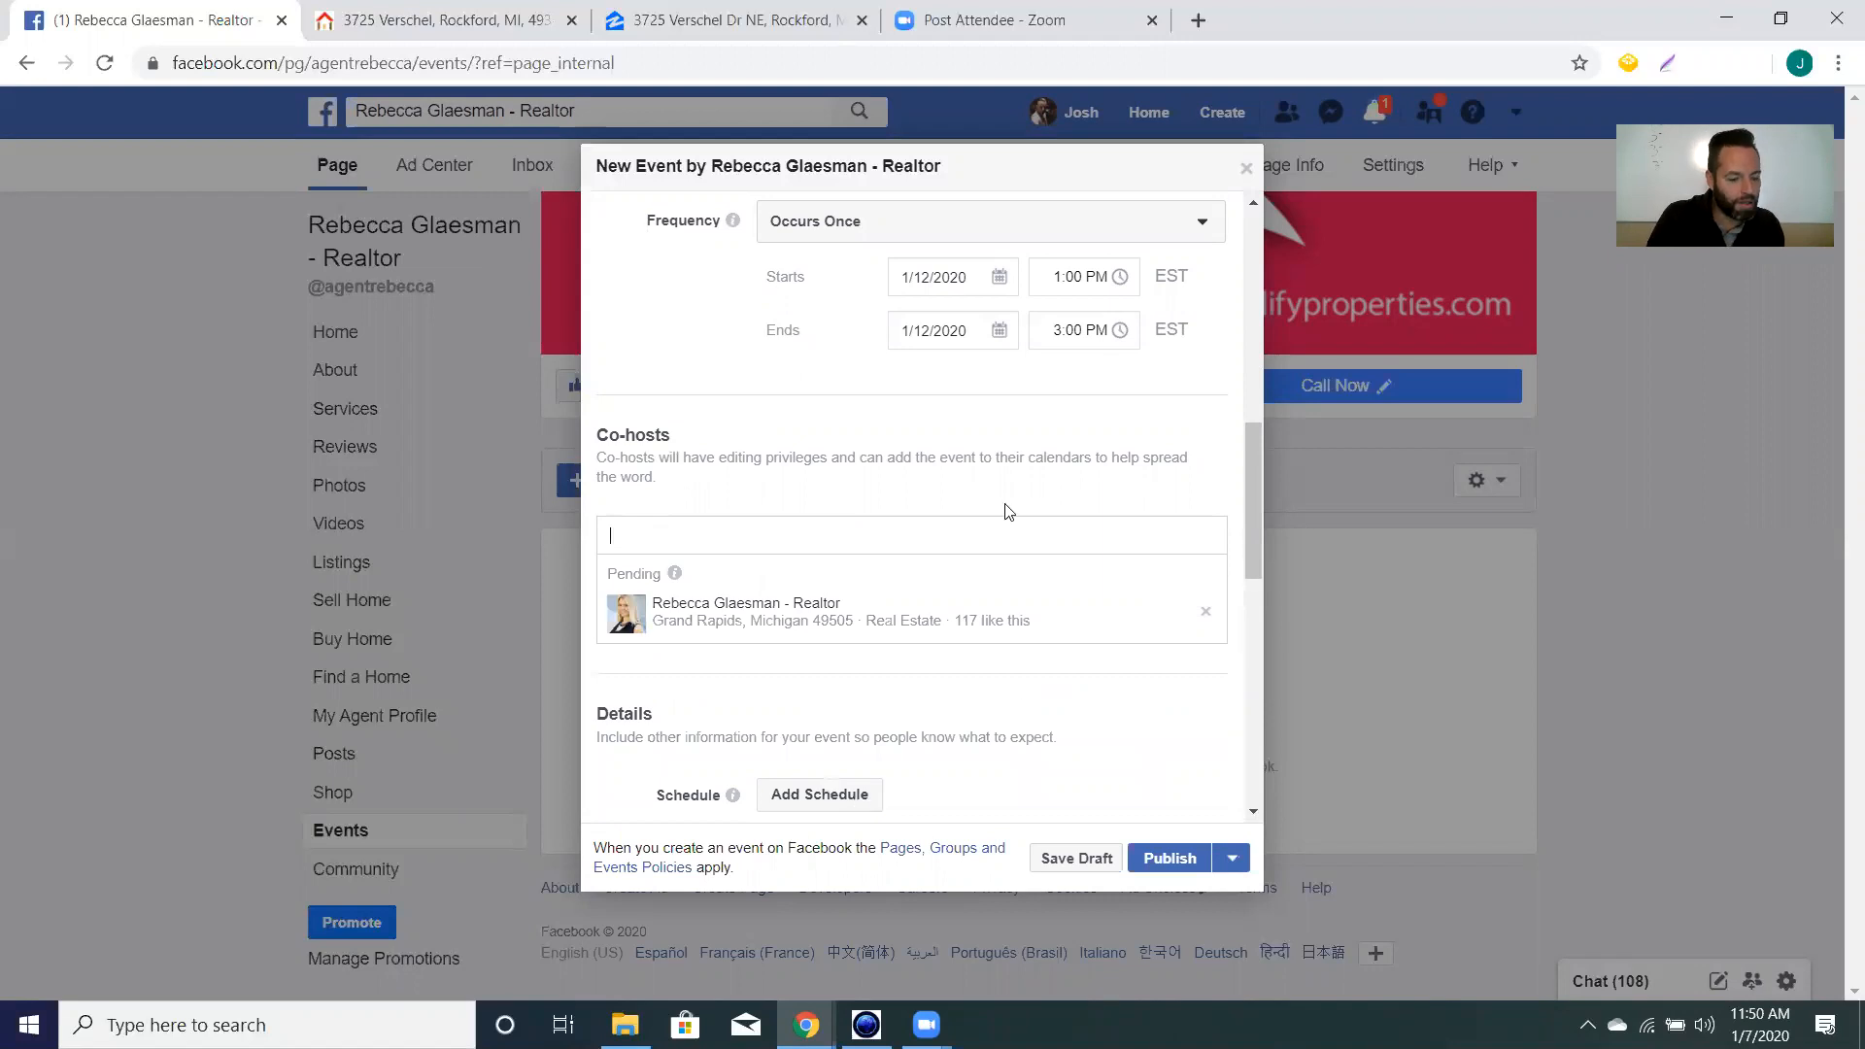
{"action": "scroll", "coordinate": [1000, 536], "scroll_direction": "down", "scroll_amount": 5}
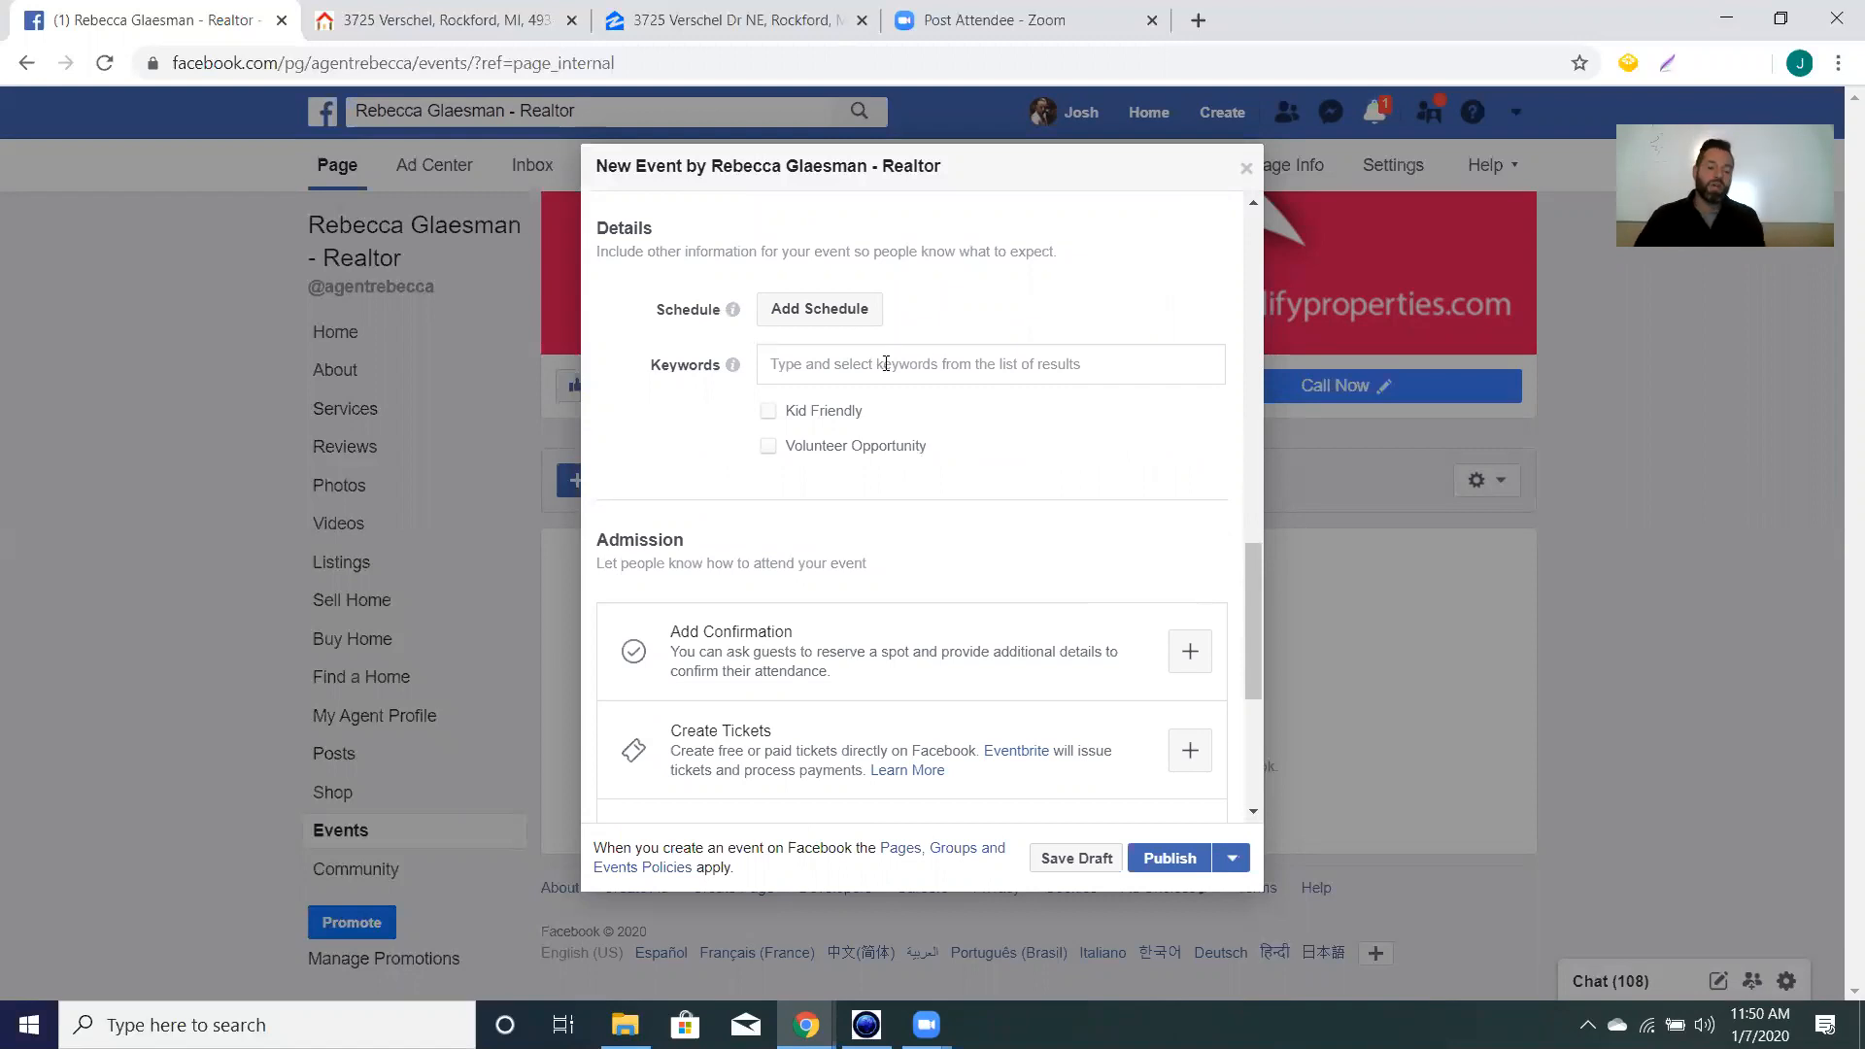
Add Real estate as the first event keyword.
{"action": "left_click", "coordinate": [886, 363]}
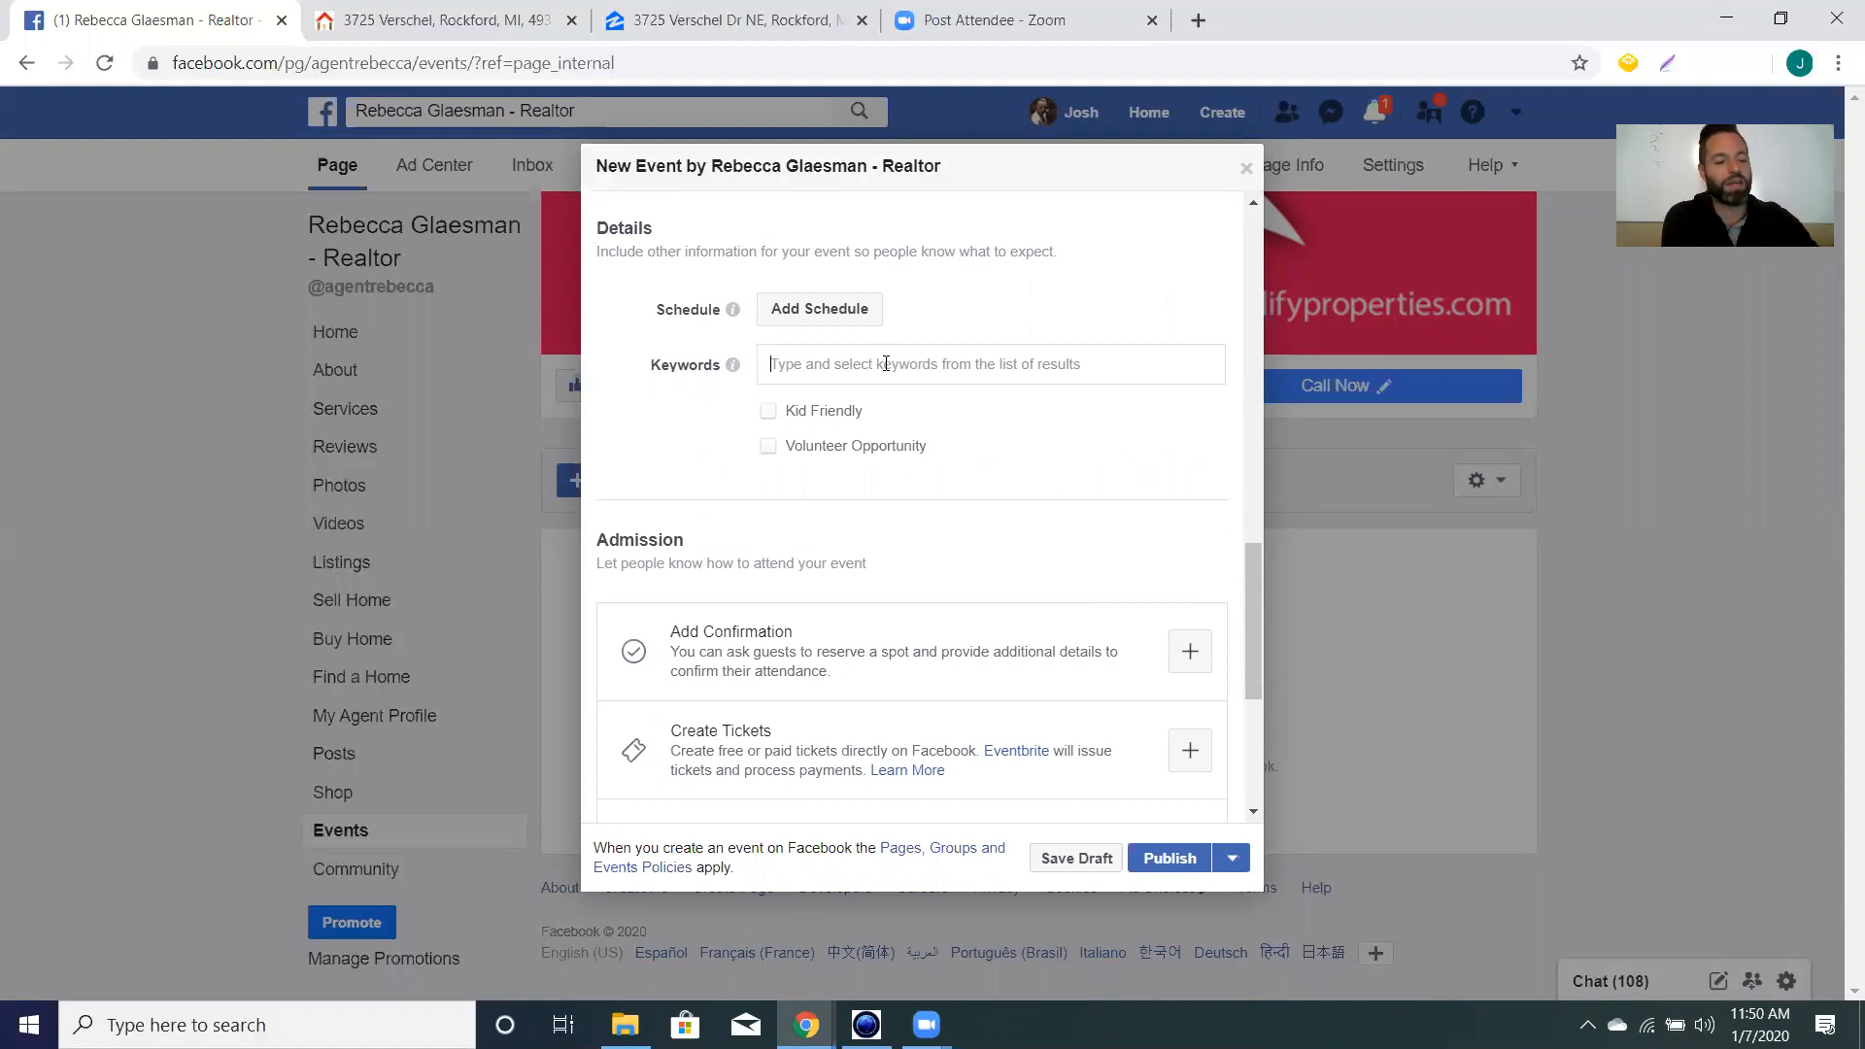
{"action": "type", "text": "real"}
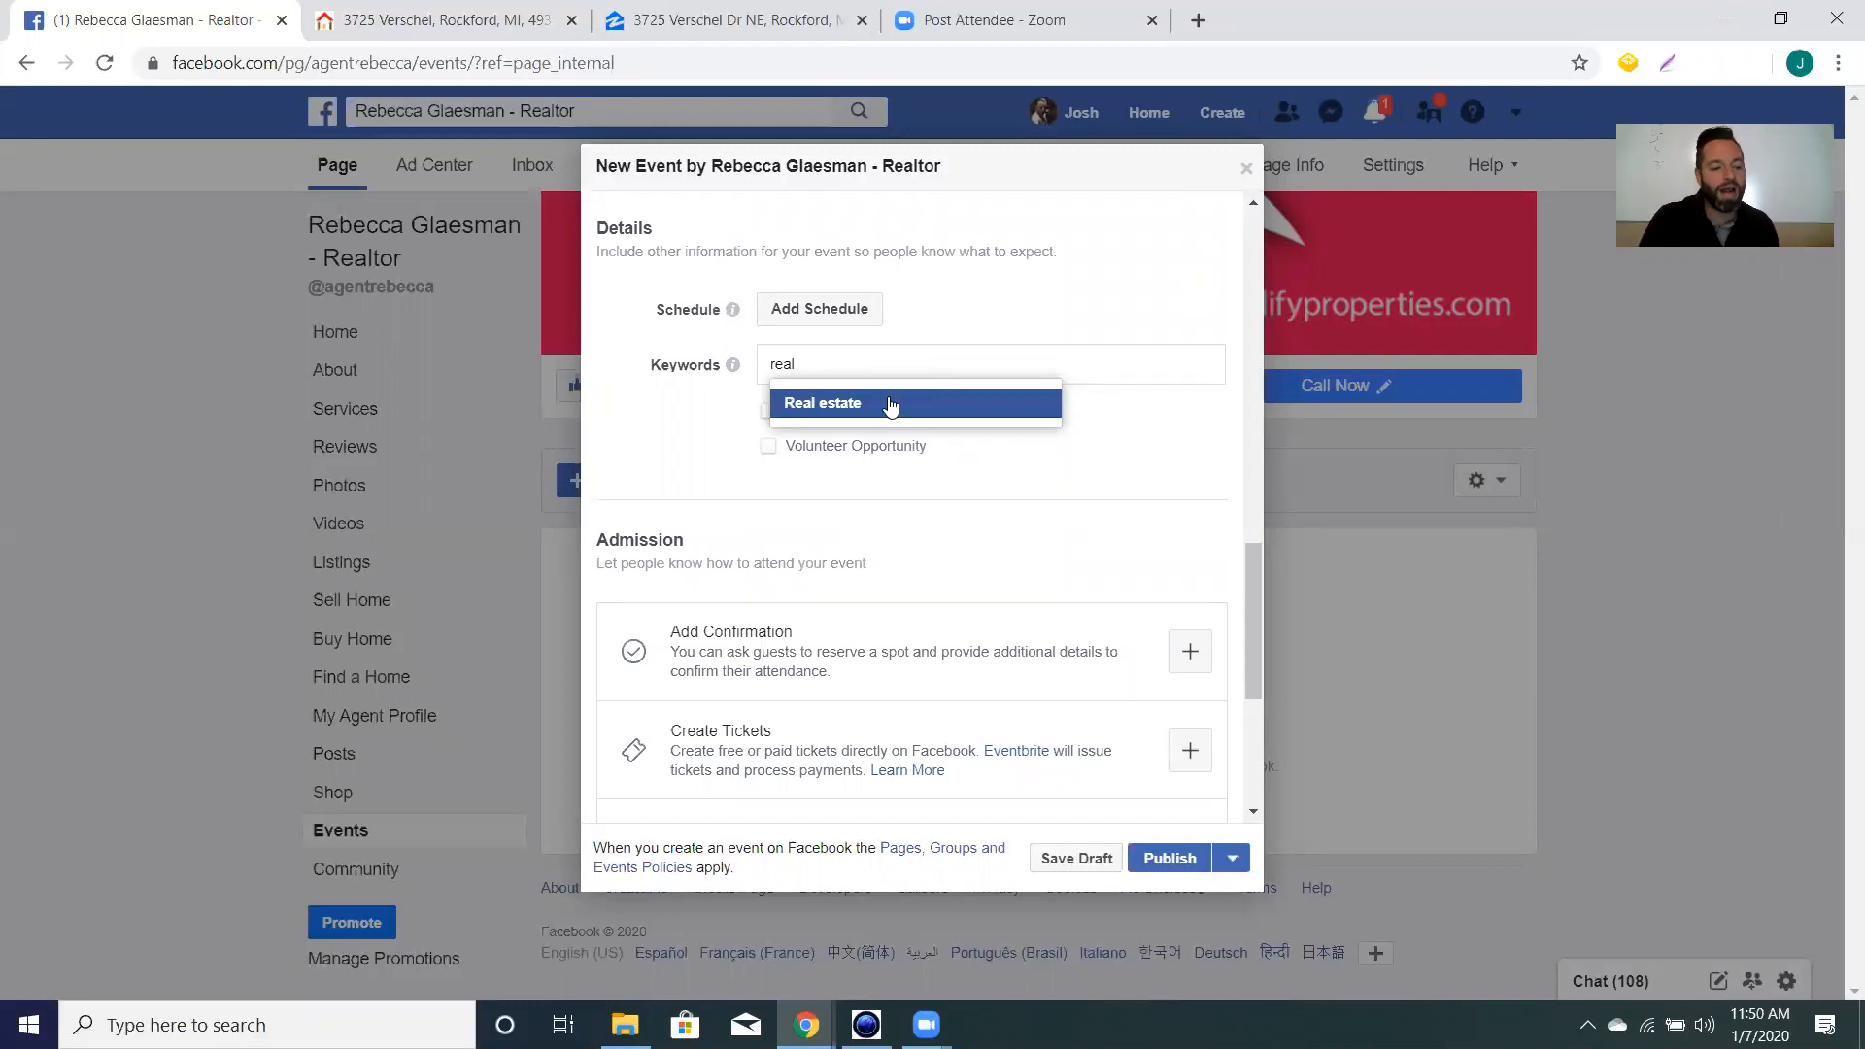
{"action": "left_click", "coordinate": [889, 407]}
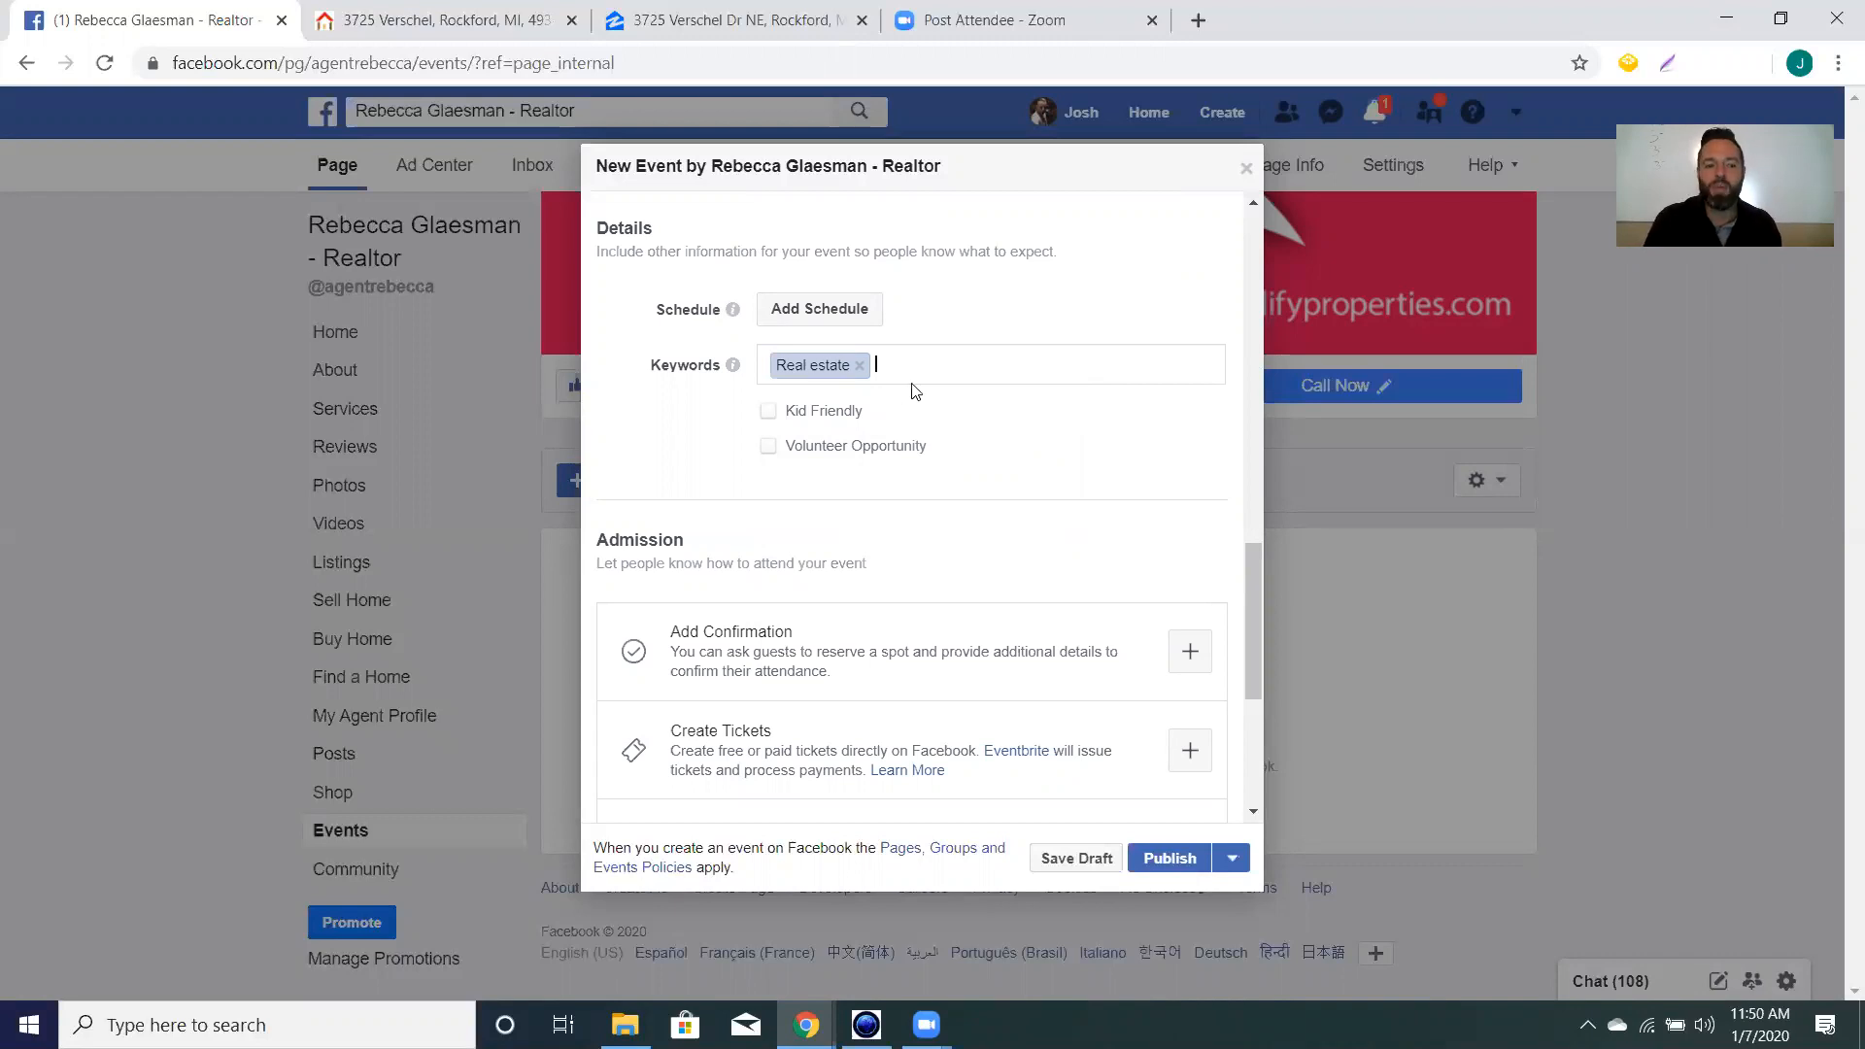
{"action": "scroll", "coordinate": [997, 424], "scroll_direction": "up", "scroll_amount": 10}
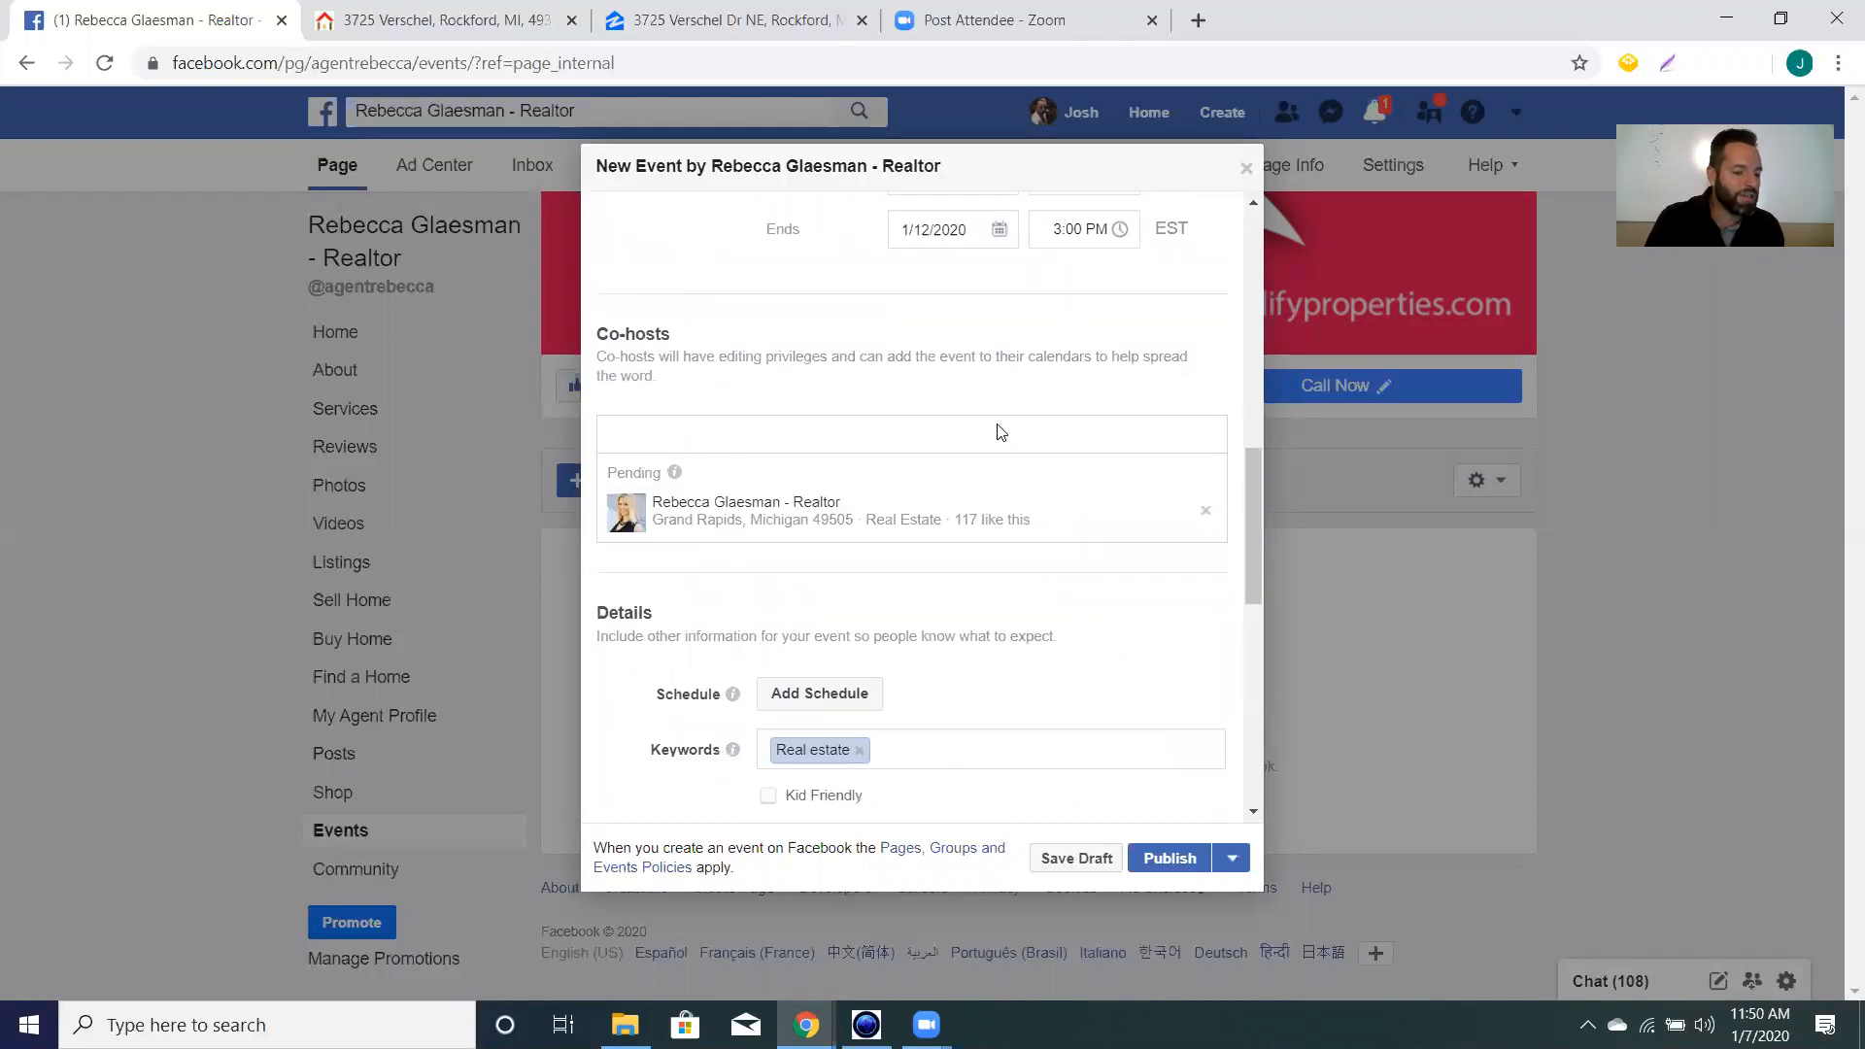
{"action": "scroll", "coordinate": [997, 423], "scroll_direction": "down", "scroll_amount": 3}
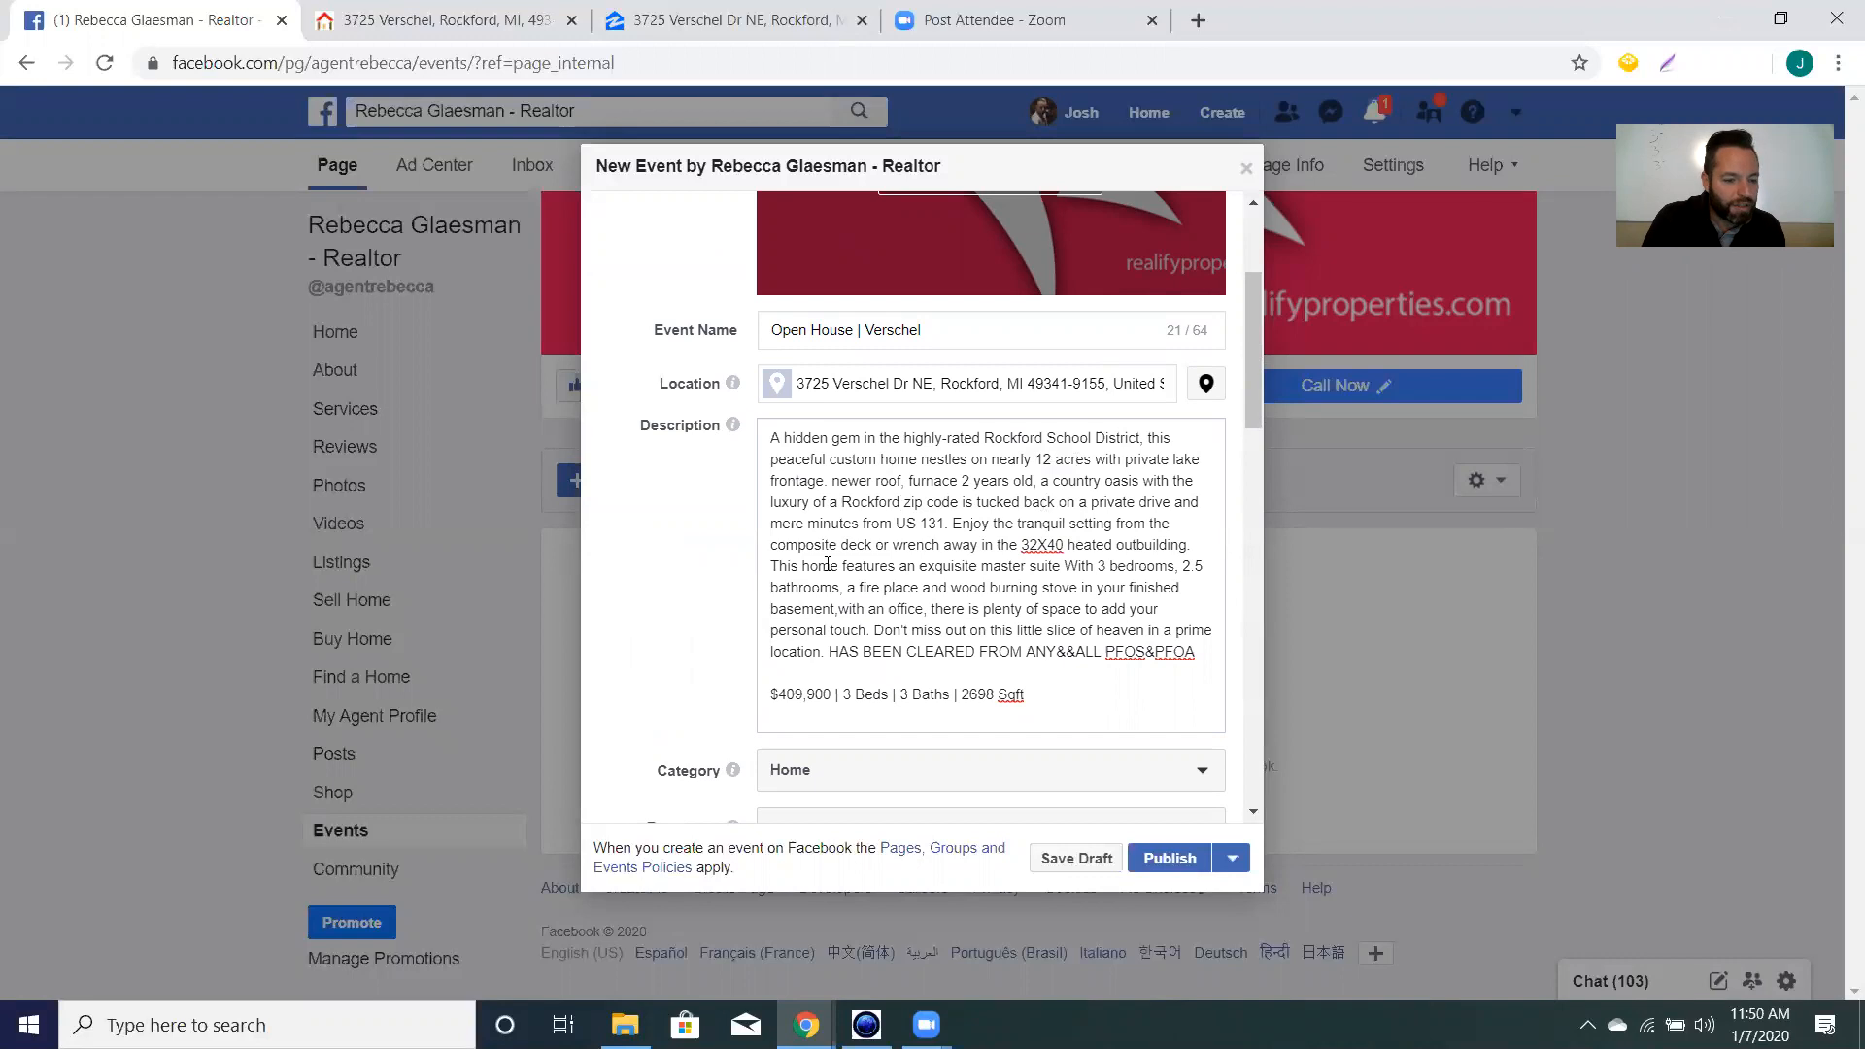
{"action": "scroll", "coordinate": [827, 565], "scroll_direction": "down", "scroll_amount": 8}
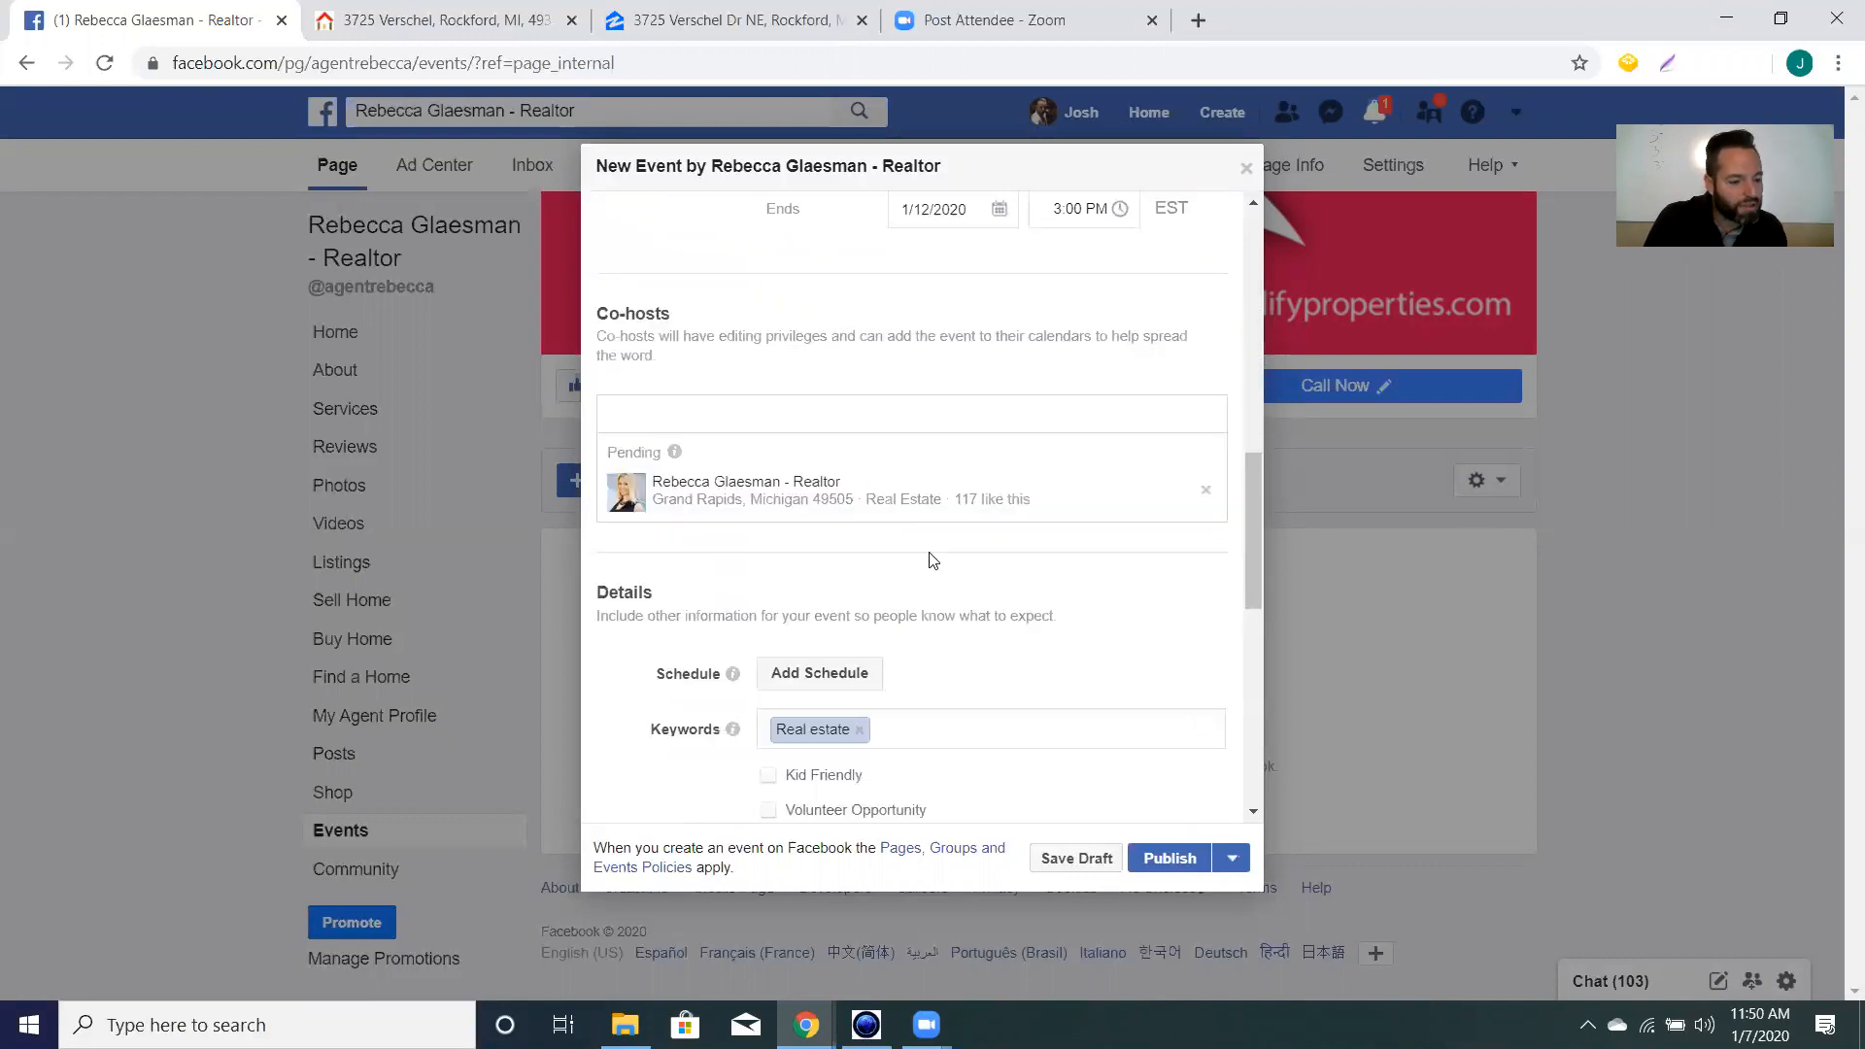
{"action": "scroll", "coordinate": [932, 561], "scroll_direction": "up", "scroll_amount": 8}
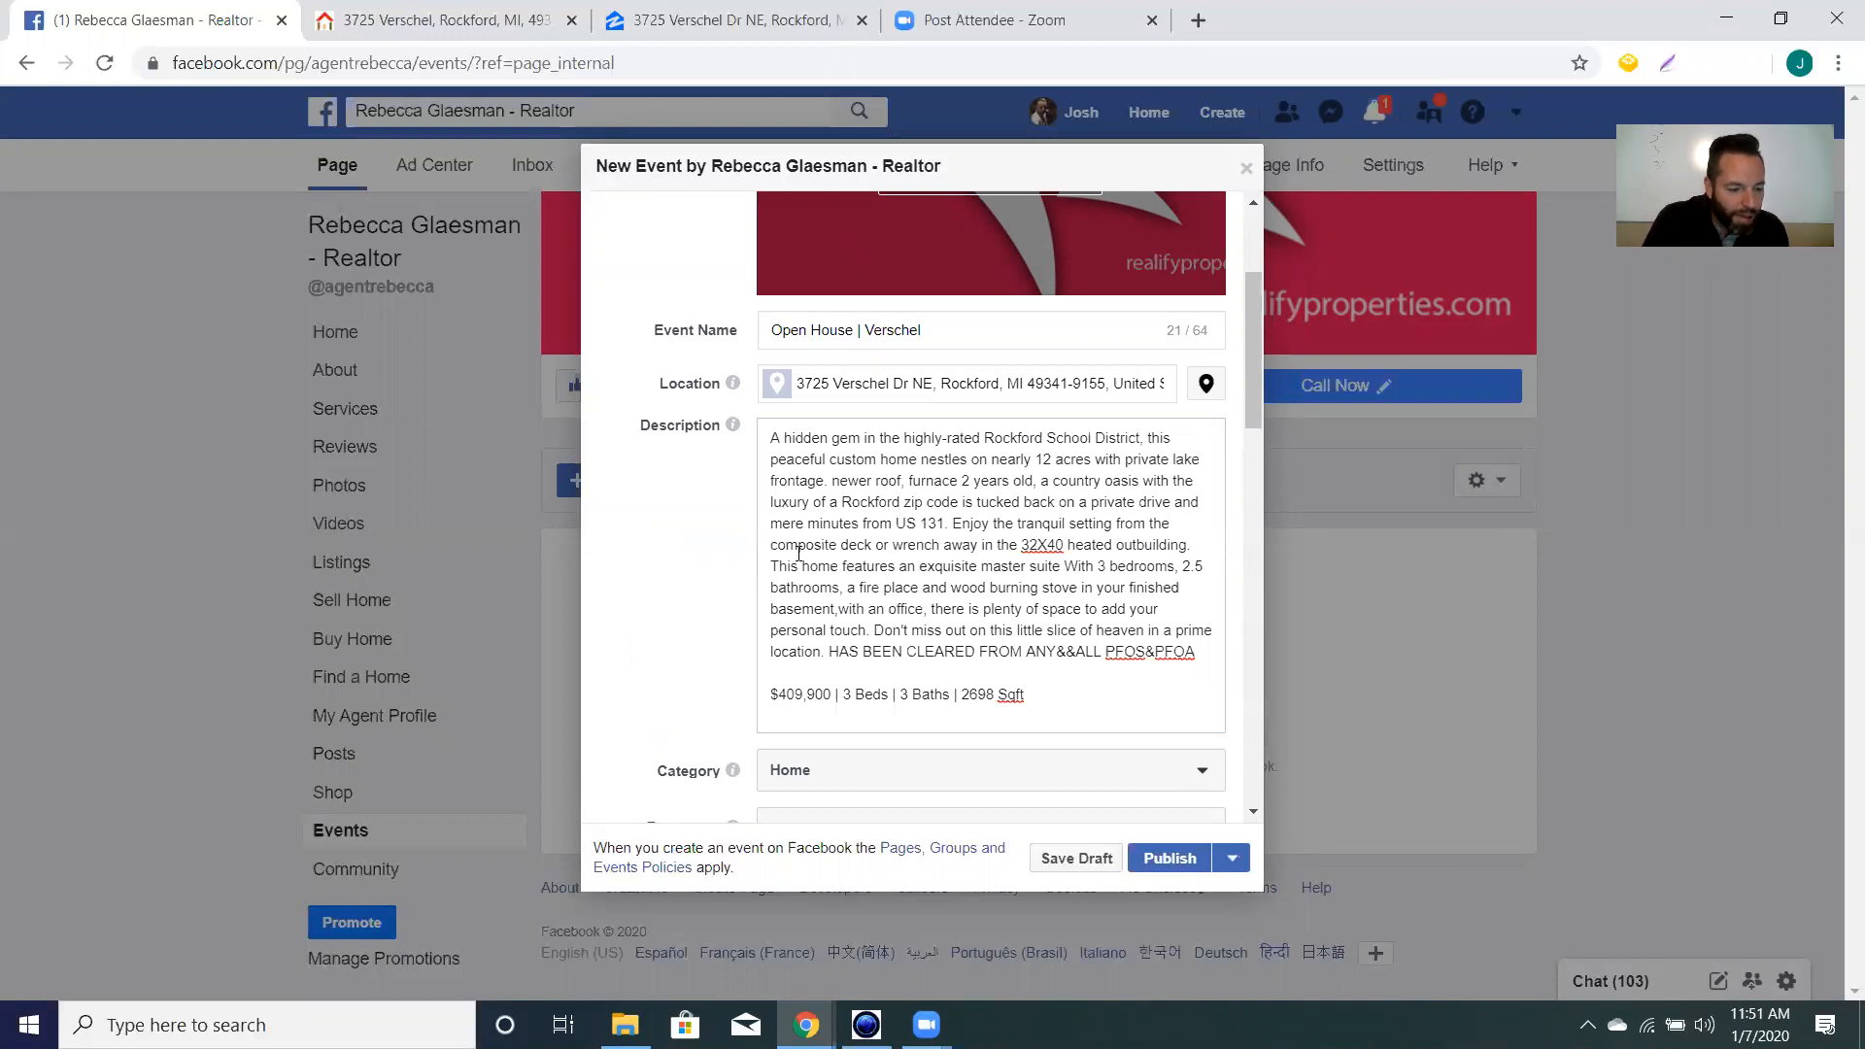
{"action": "scroll", "coordinate": [699, 573], "scroll_direction": "down", "scroll_amount": 5}
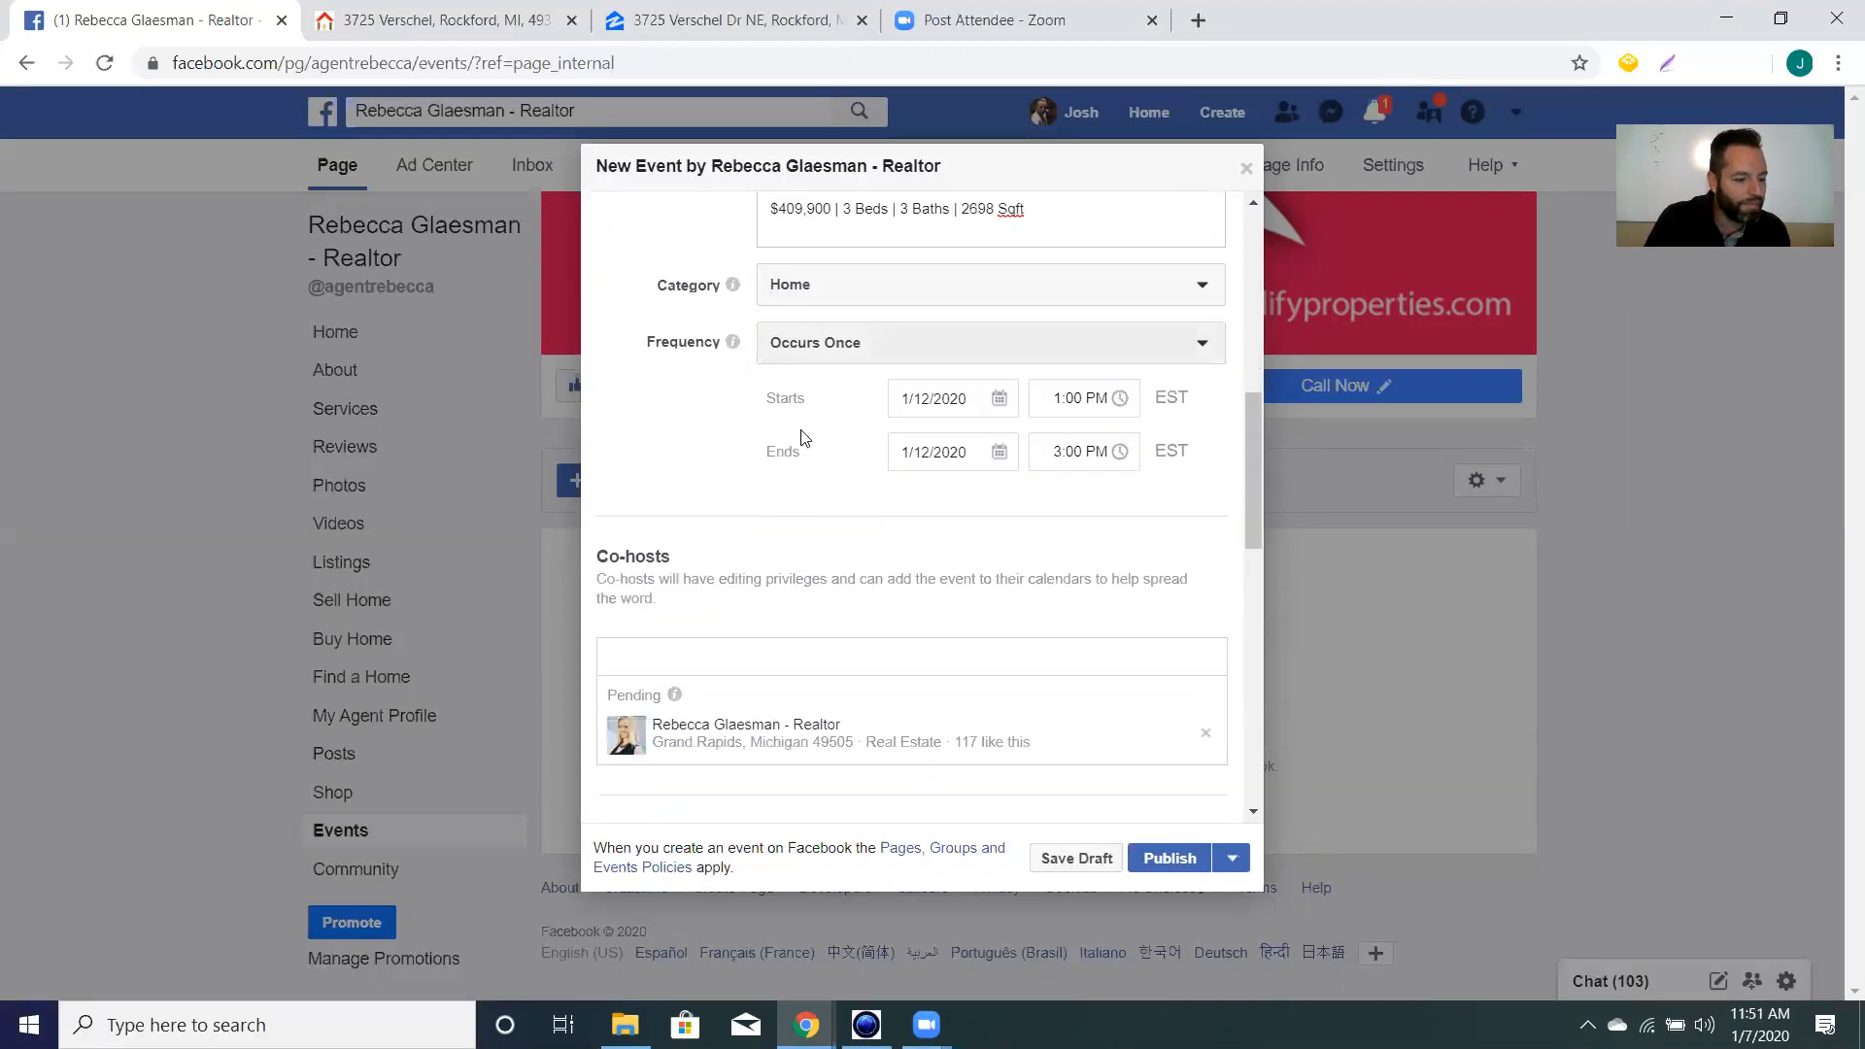
{"action": "scroll", "coordinate": [969, 556], "scroll_direction": "down", "scroll_amount": 5}
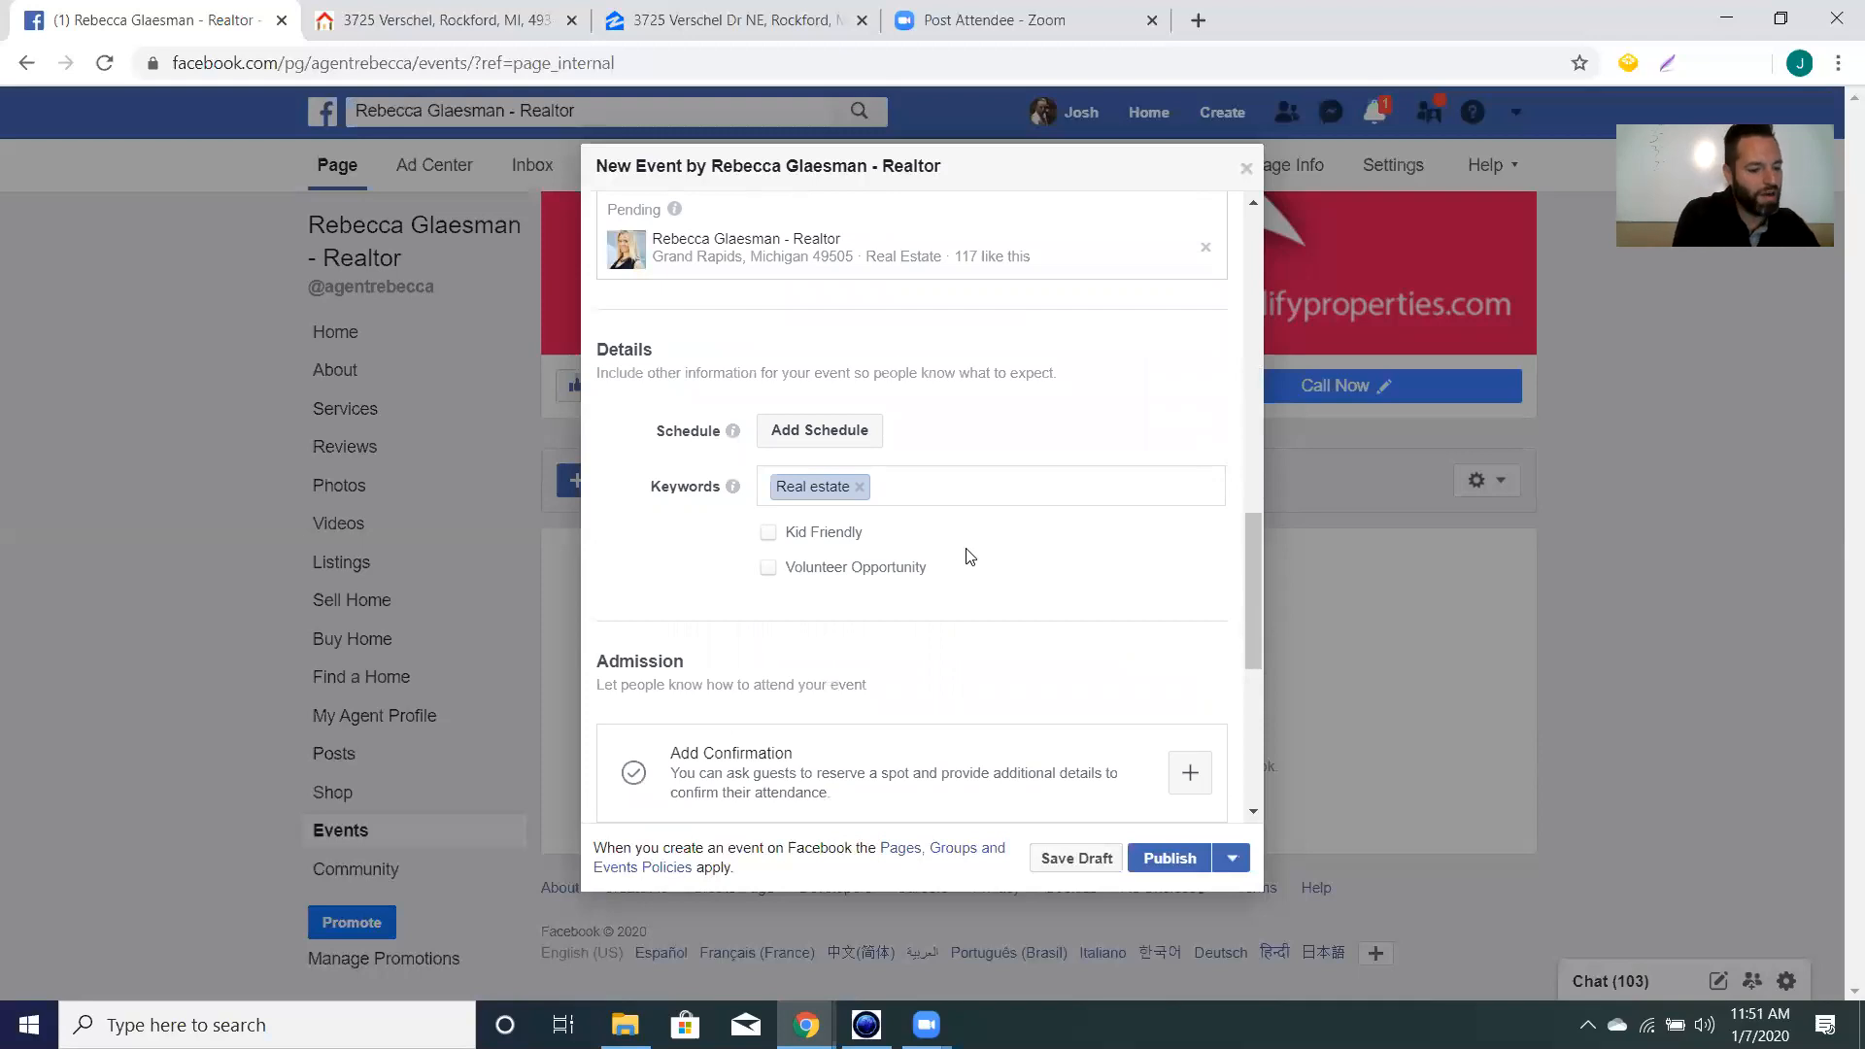
Add Equine sports and Fishing as further event keywords.
{"action": "type", "text": "inve"}
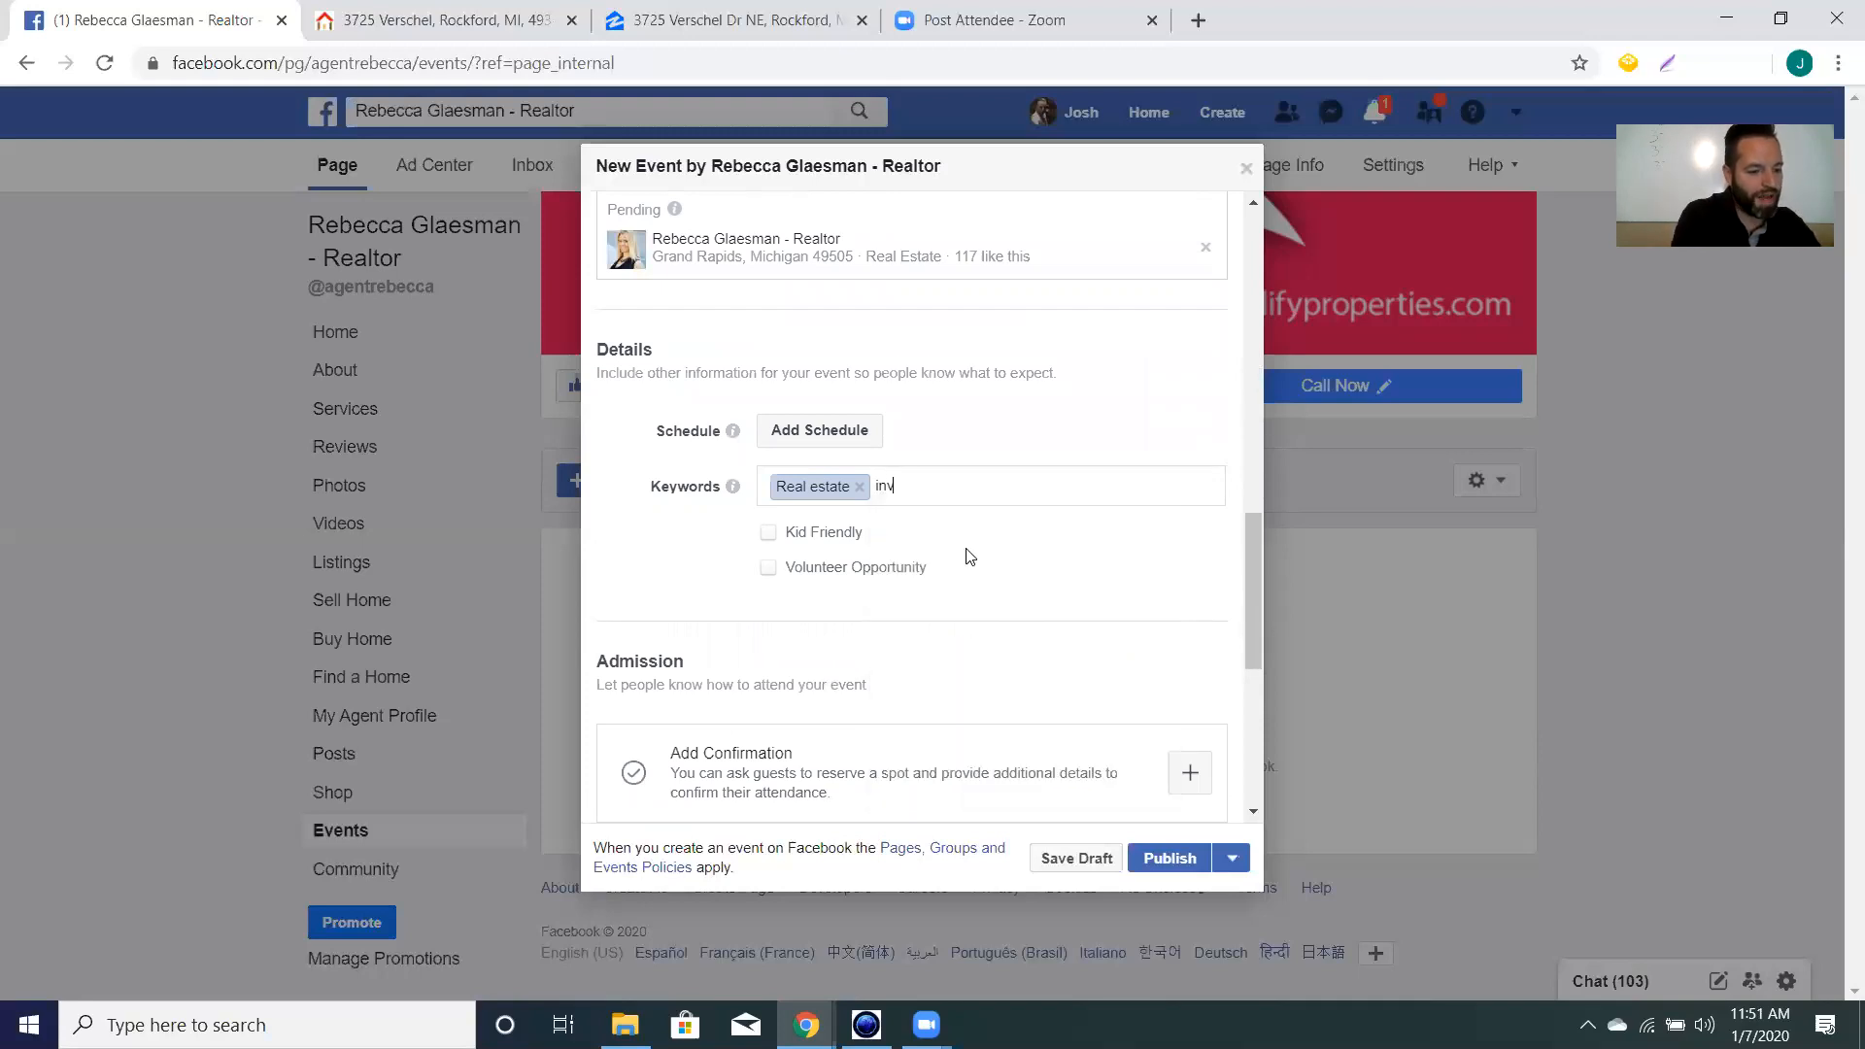
{"action": "key", "text": "BackSpace"}
{"action": "key", "text": "BackSpace"}
{"action": "key", "text": "BackSpace"}
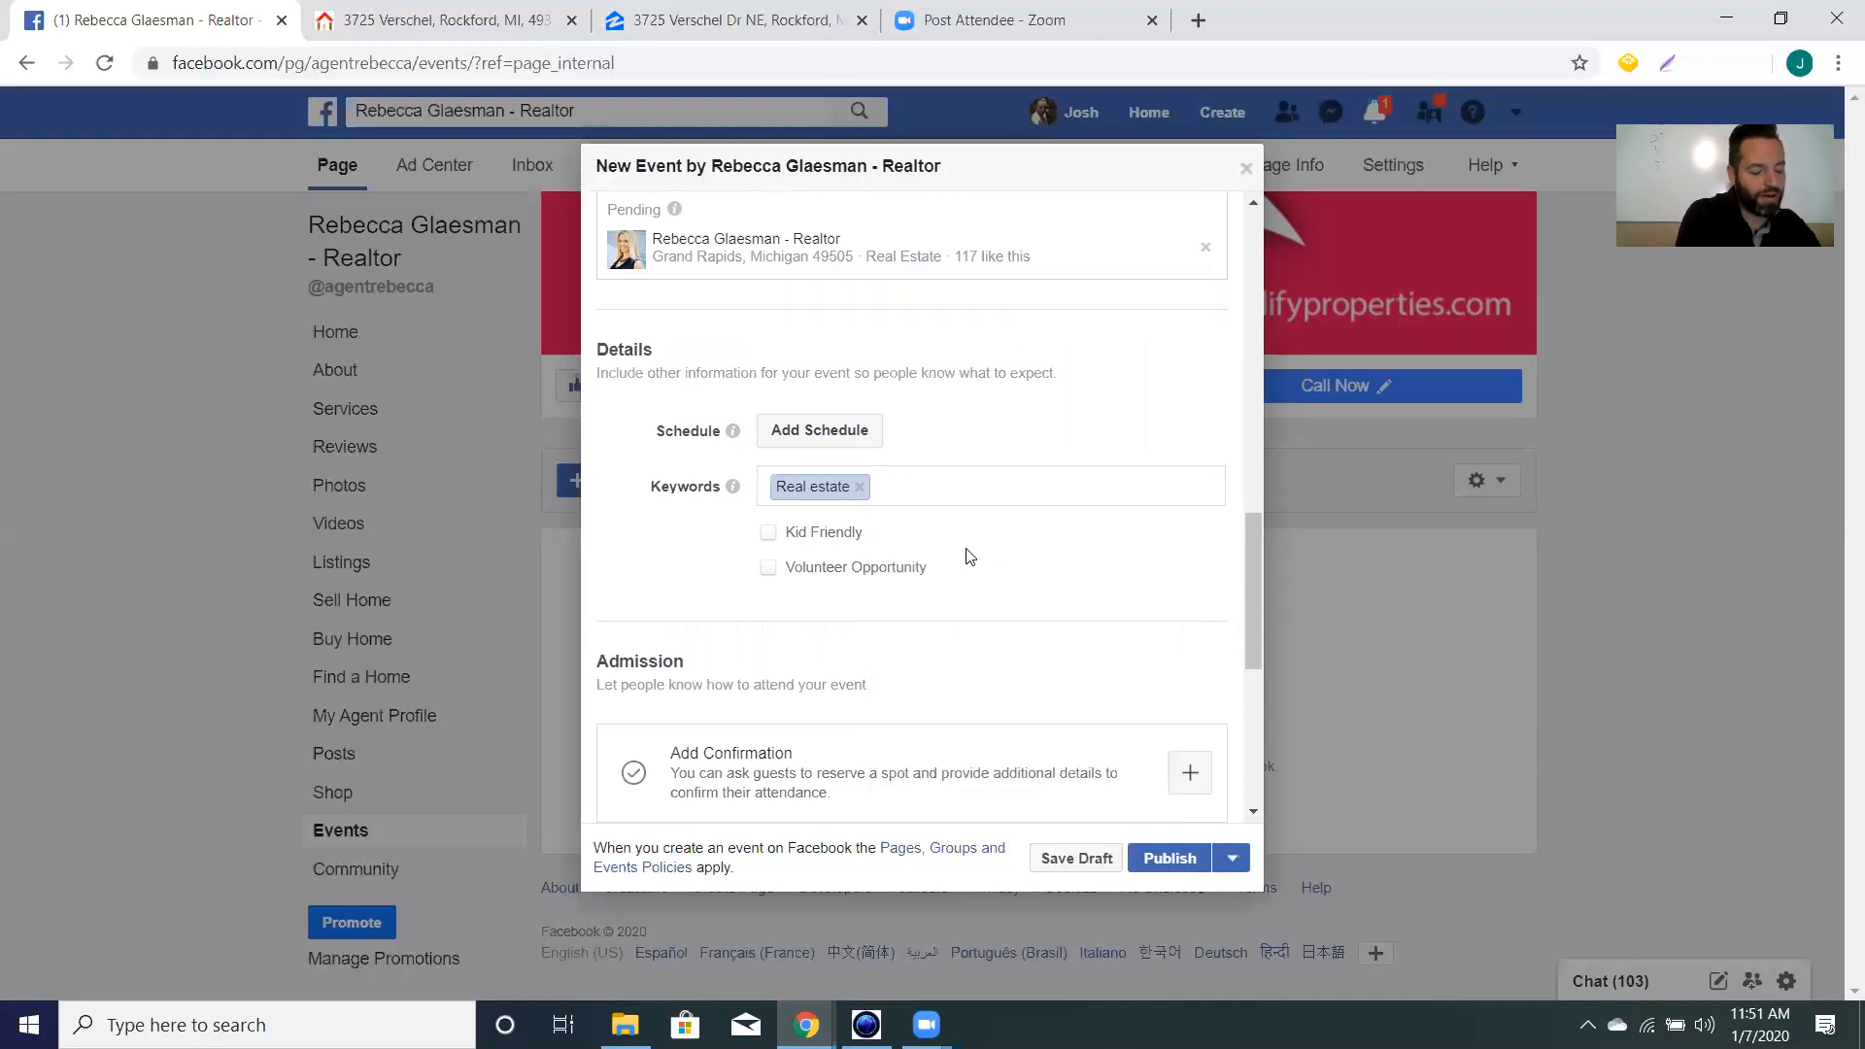
{"action": "type", "text": "va"}
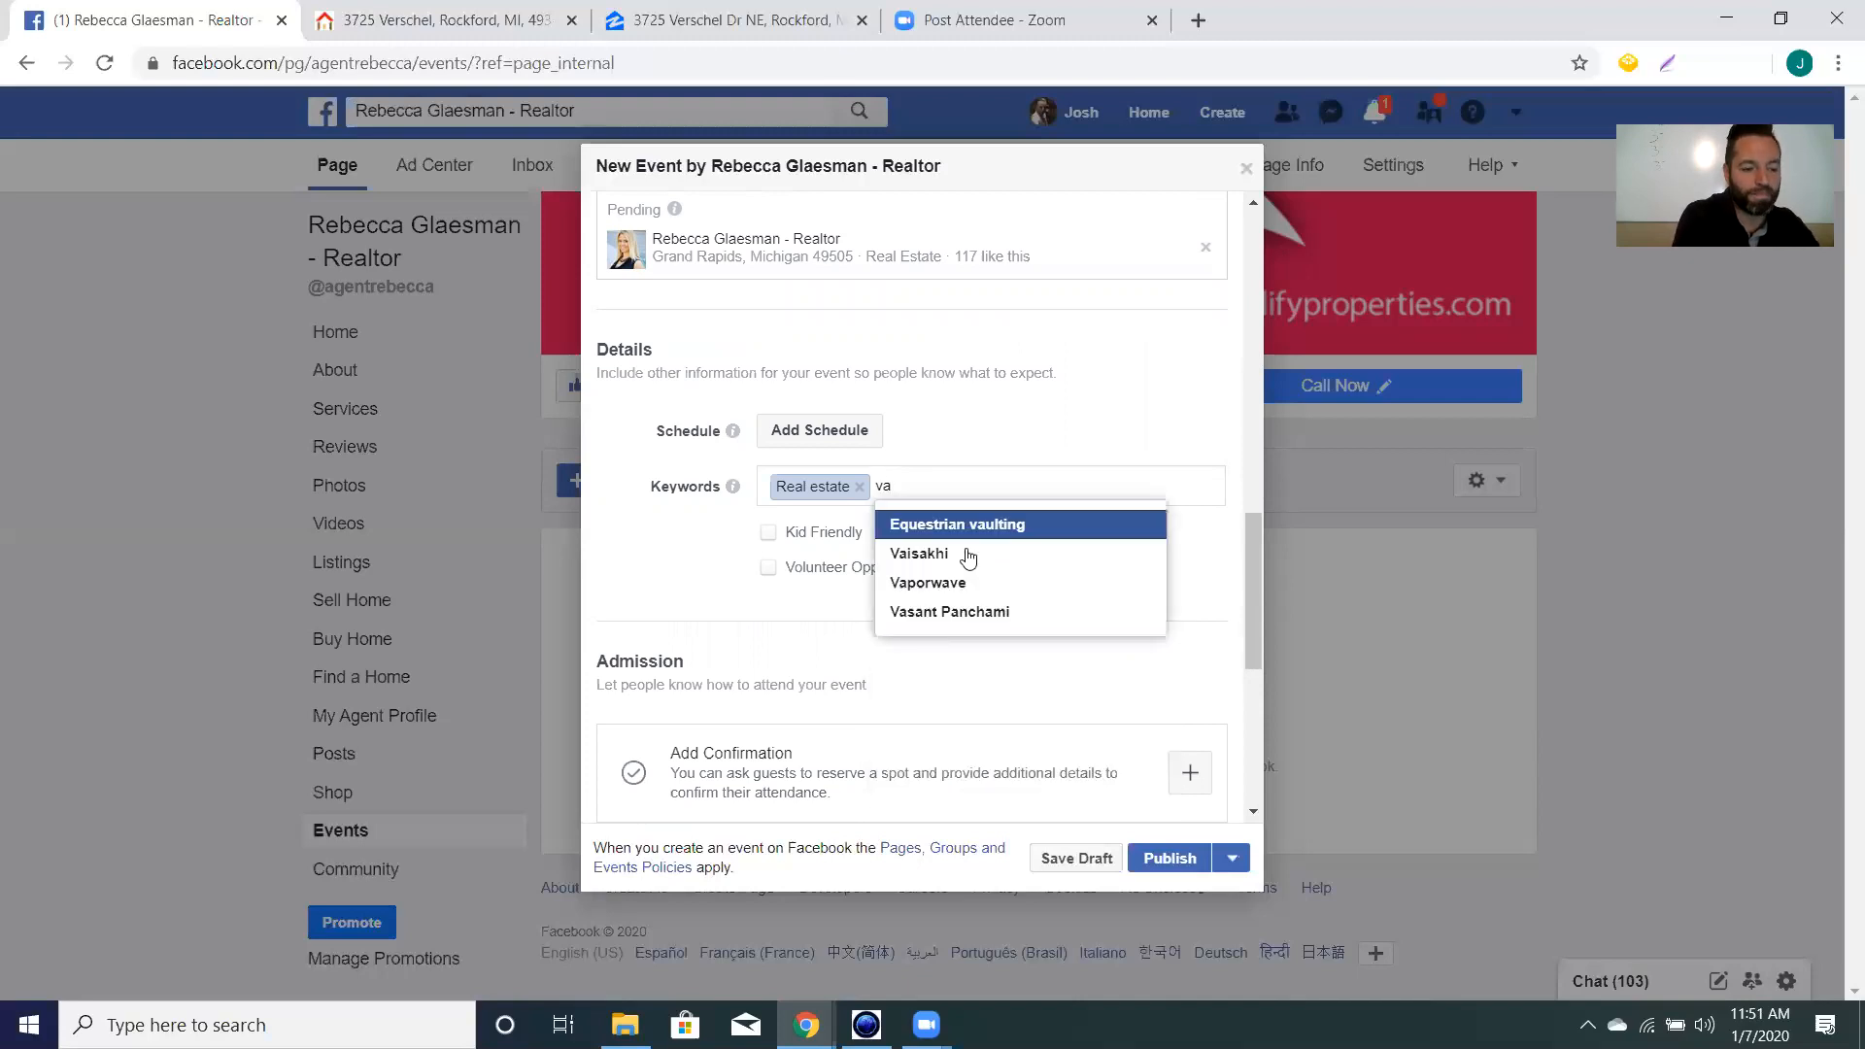
{"action": "type", "text": "c"}
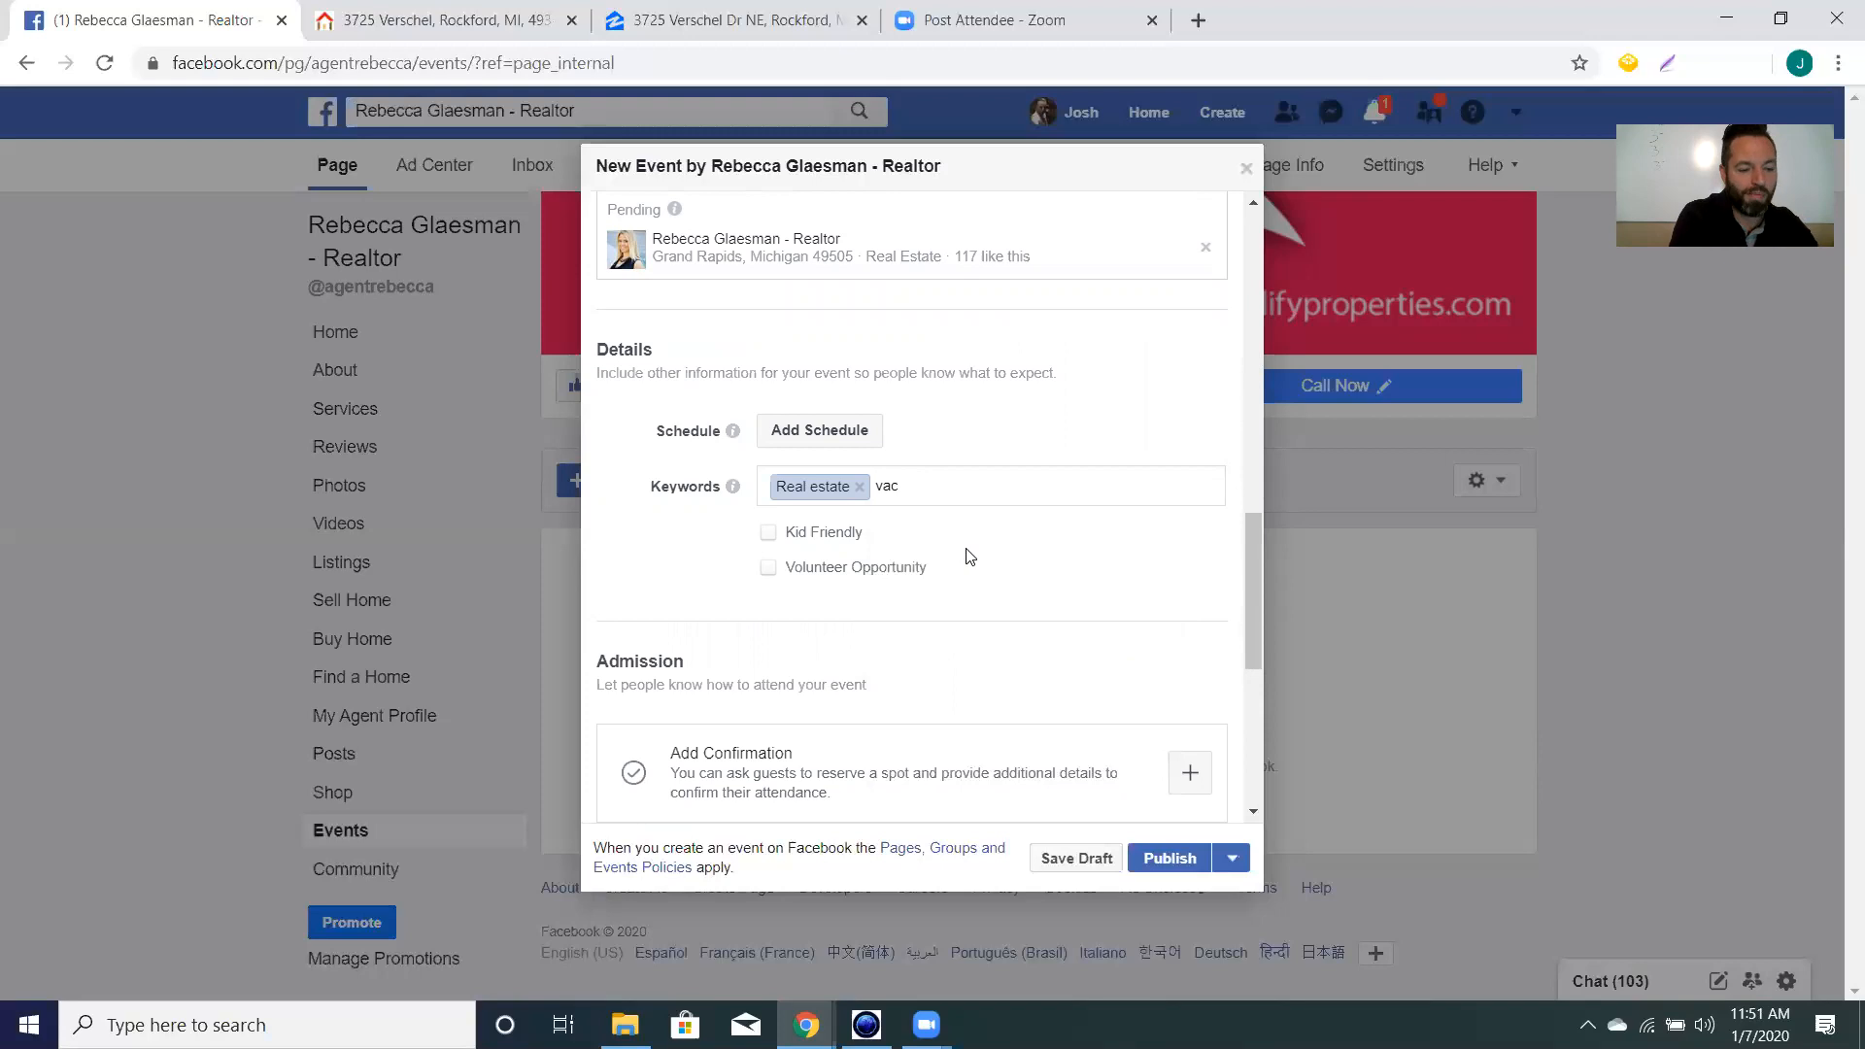
{"action": "key", "text": "BackSpace"}
{"action": "key", "text": "BackSpace"}
{"action": "key", "text": "BackSpace"}
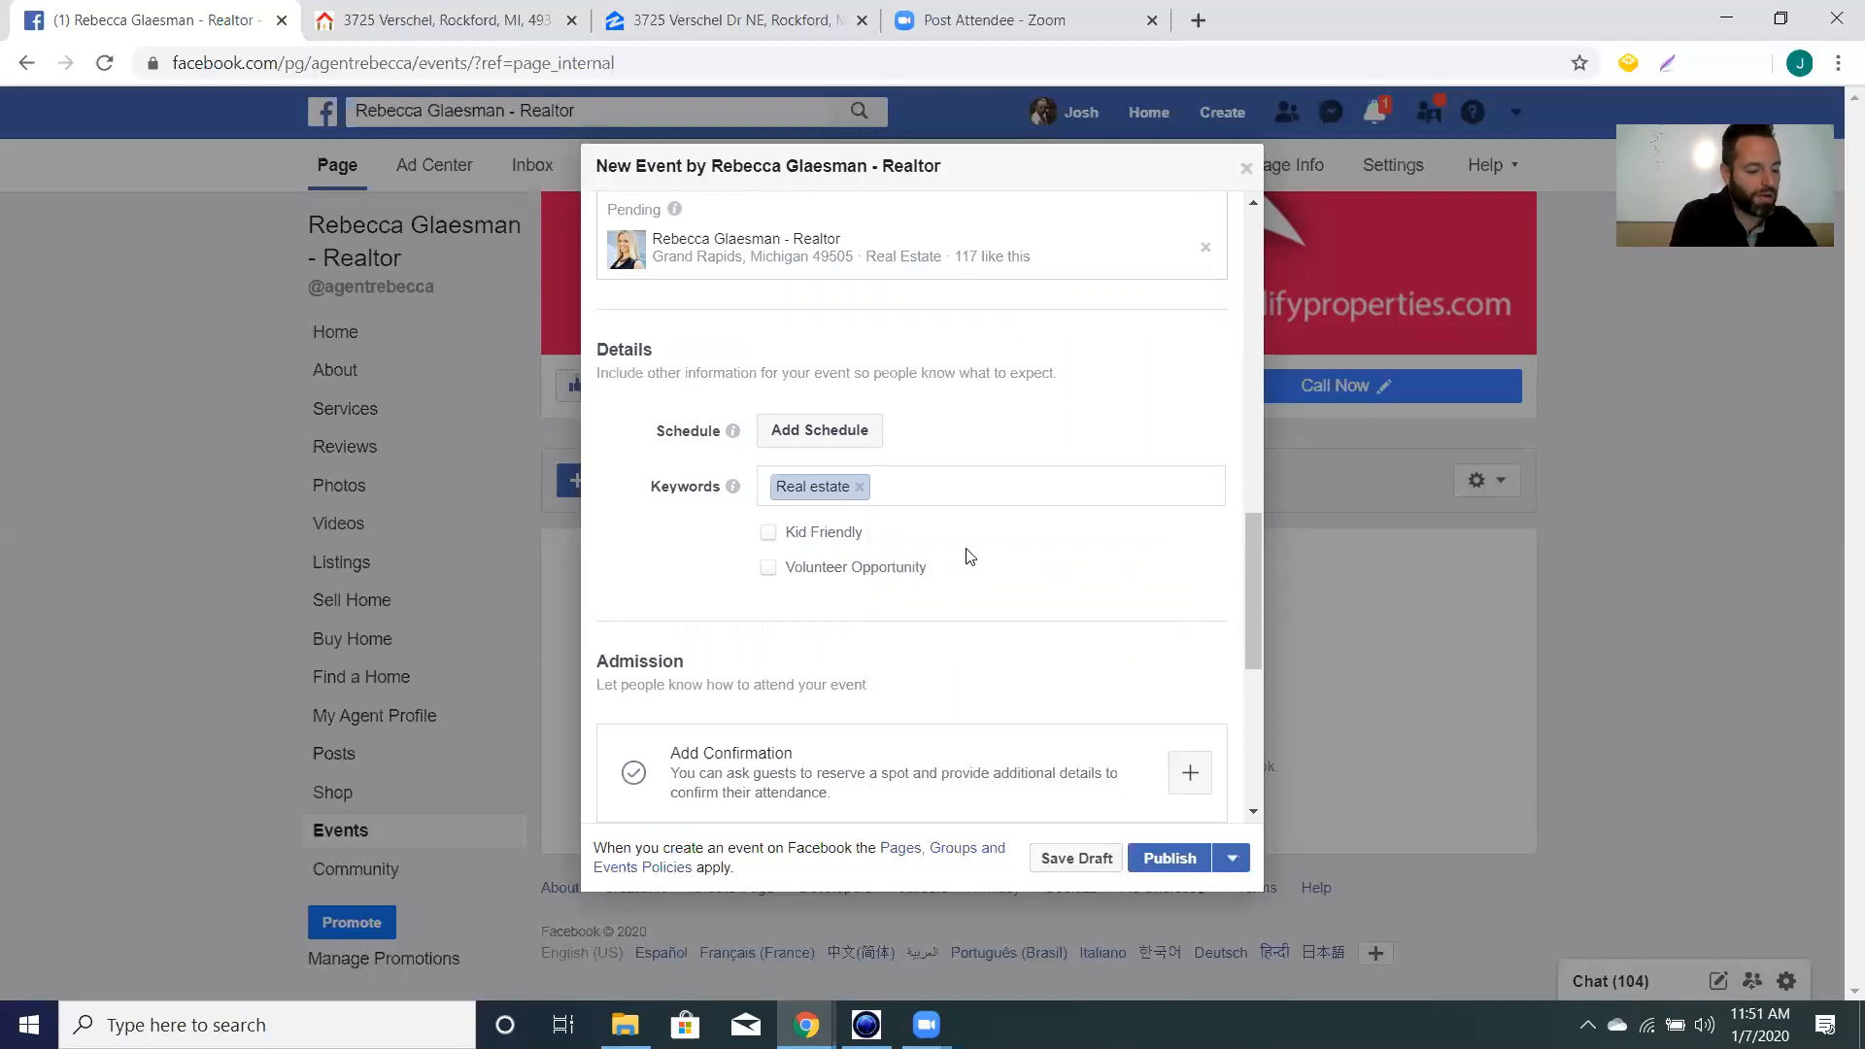
{"action": "type", "text": "eq"}
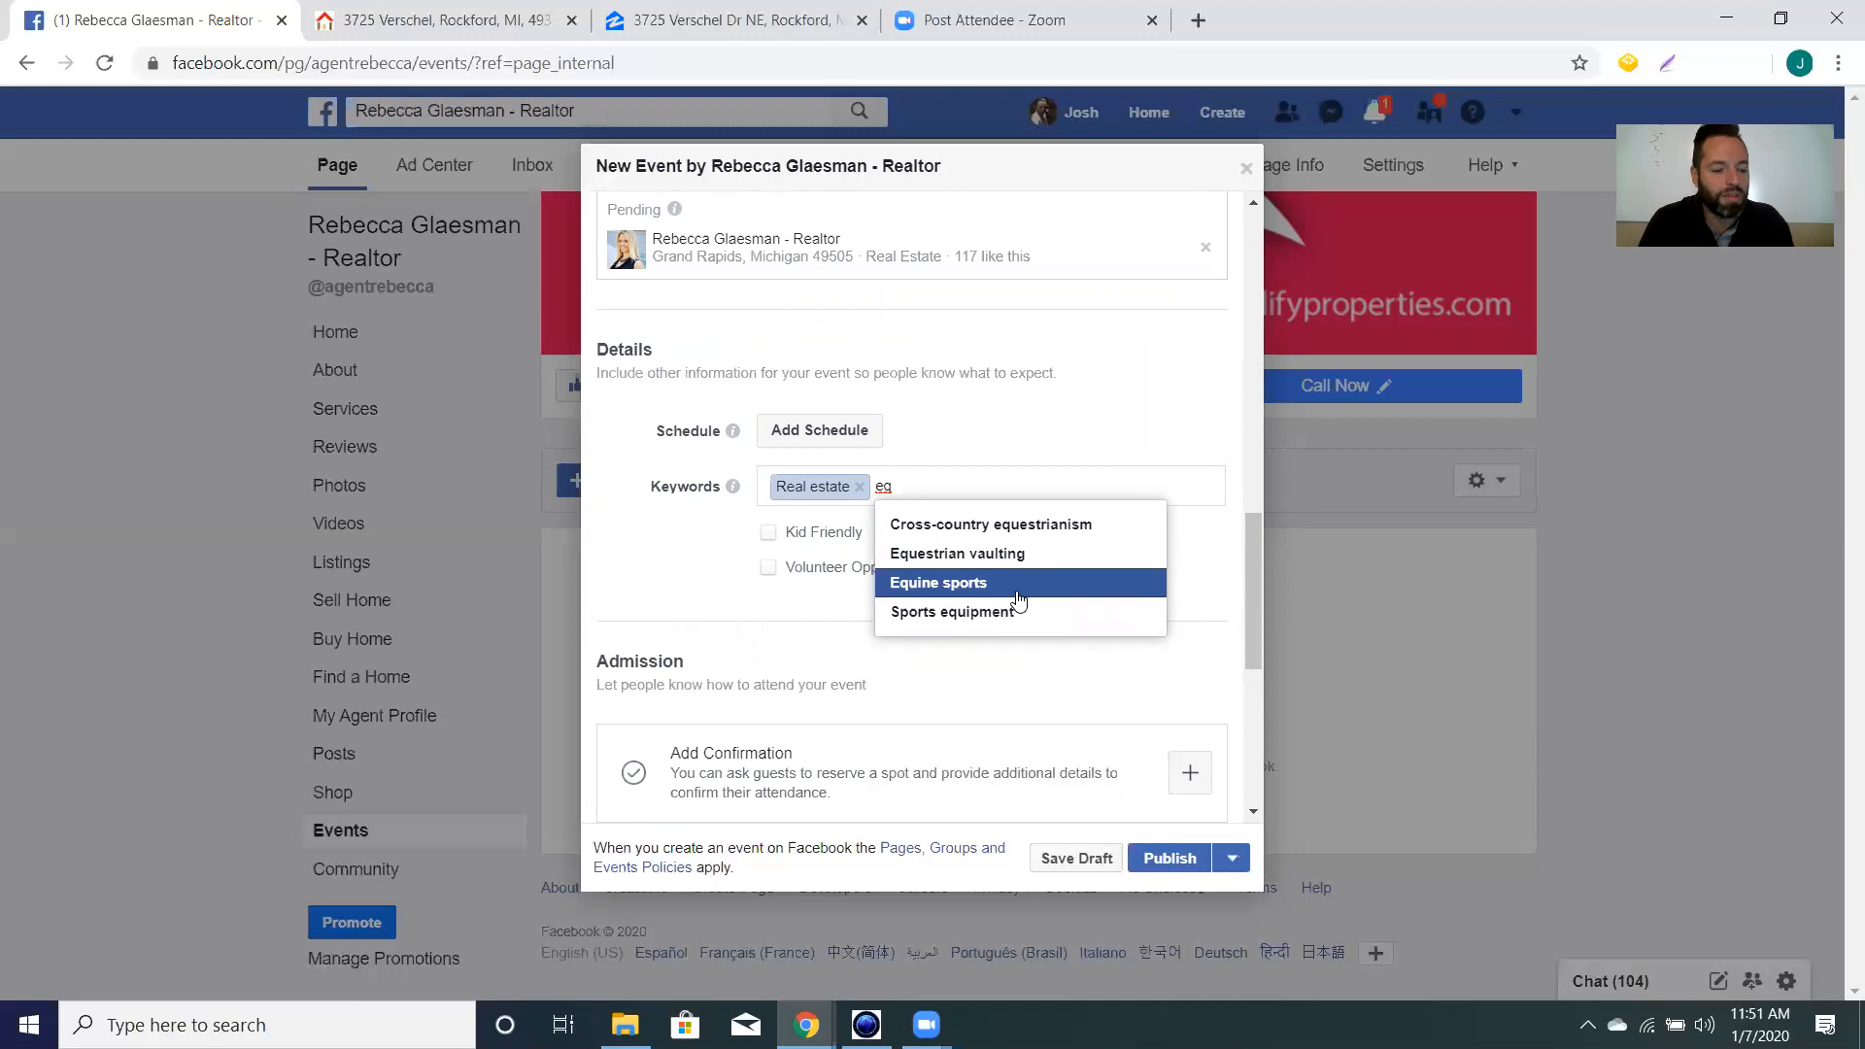
{"action": "left_click", "coordinate": [1050, 593]}
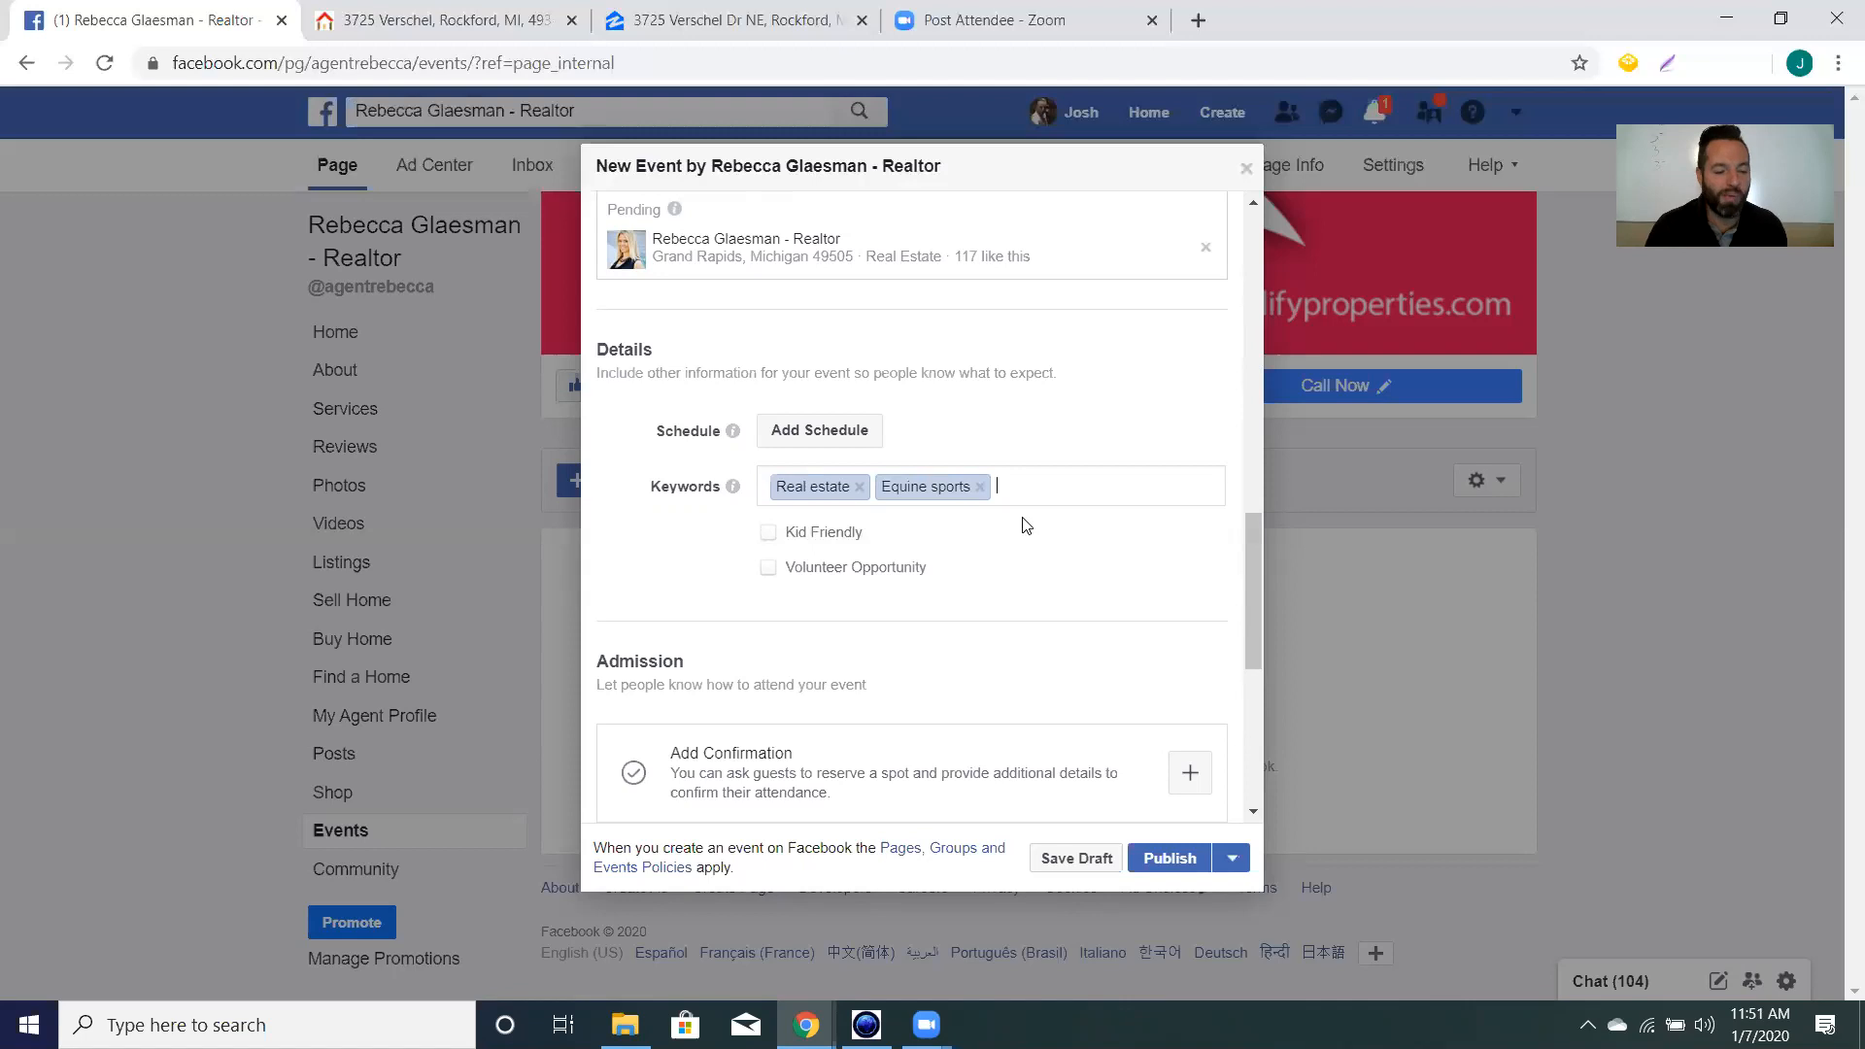
{"action": "scroll", "coordinate": [1027, 525], "scroll_direction": "up", "scroll_amount": 10}
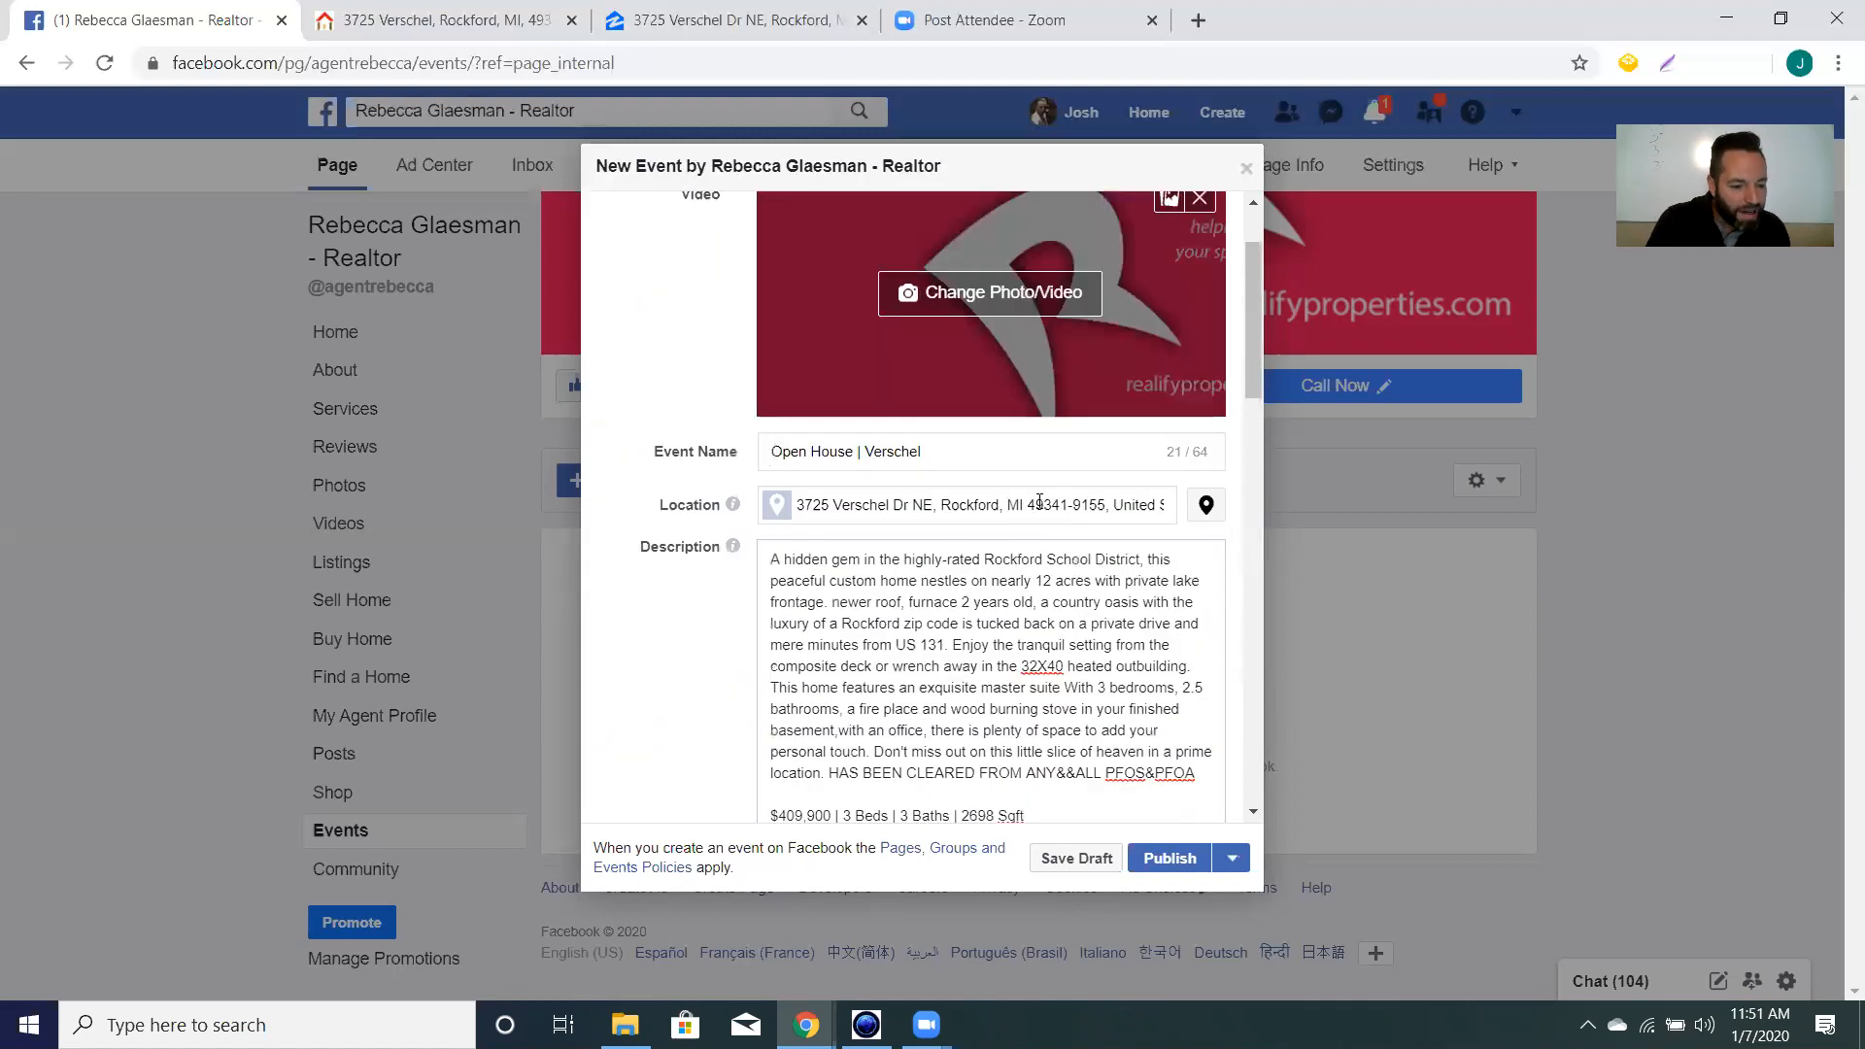
{"action": "scroll", "coordinate": [1038, 612], "scroll_direction": "down", "scroll_amount": 10}
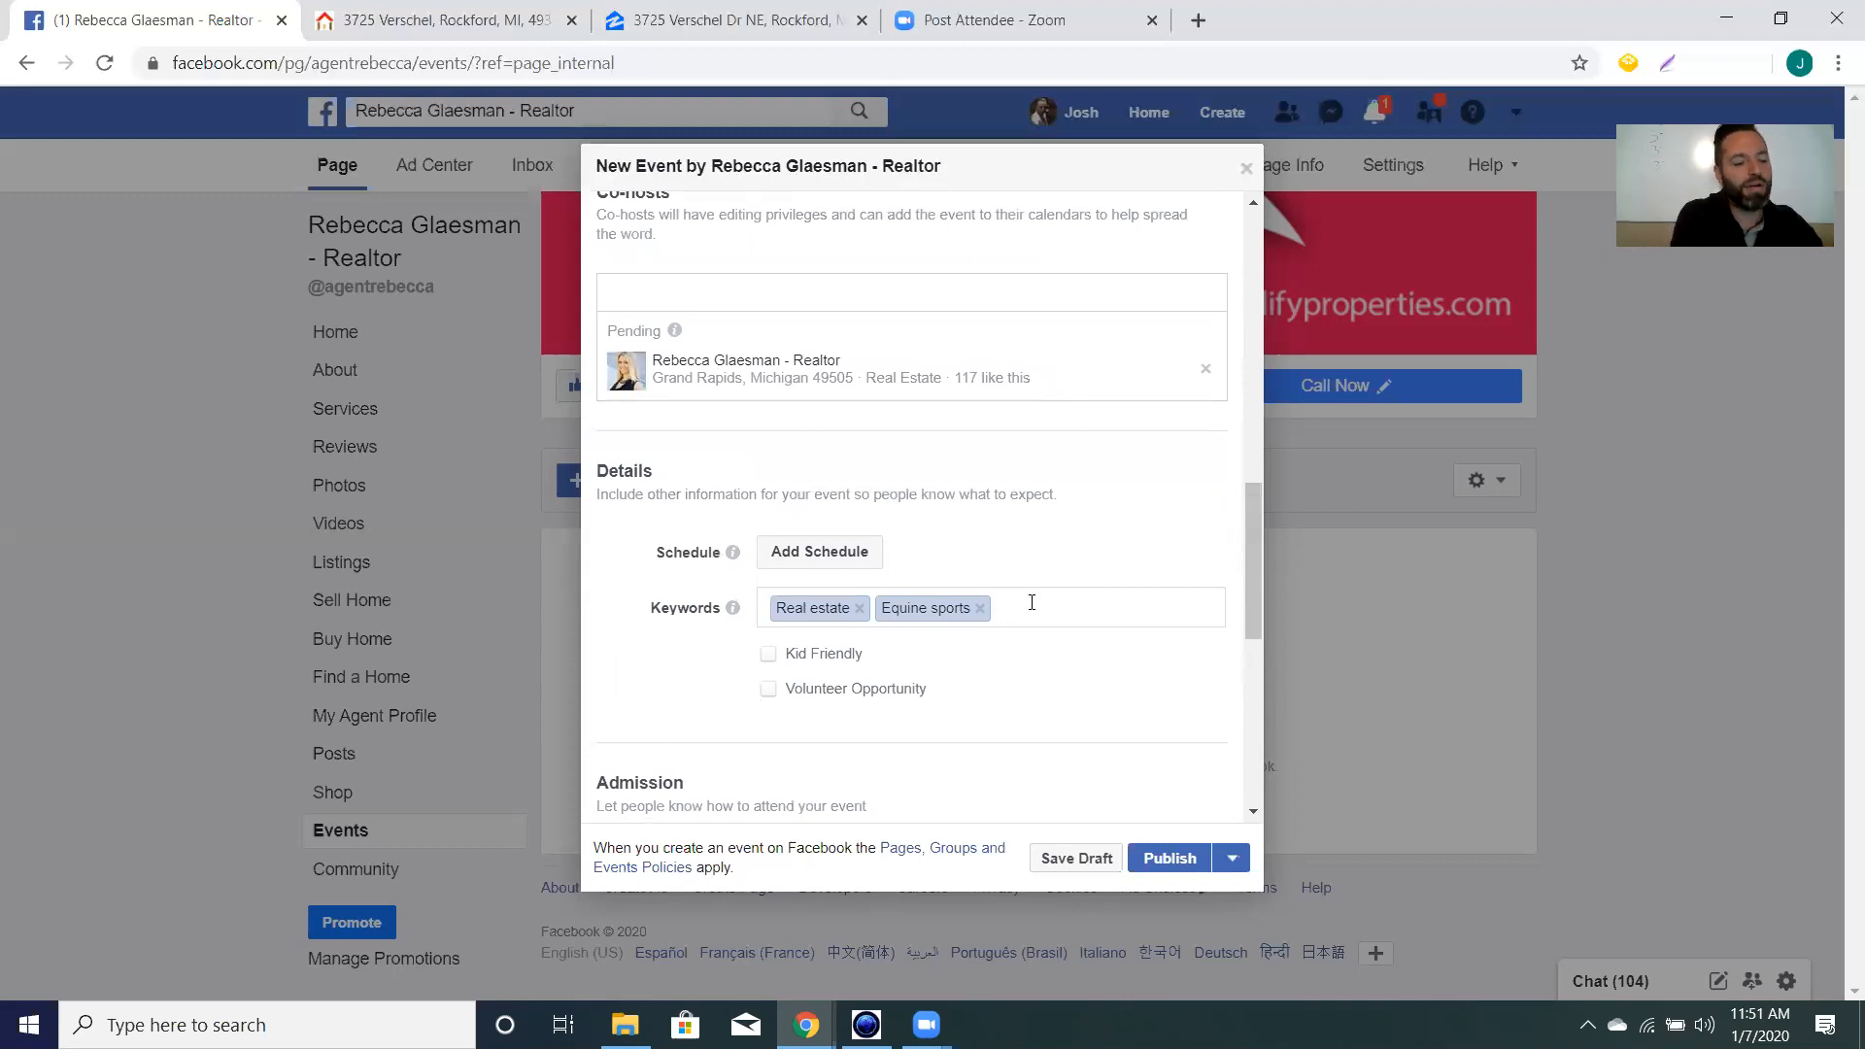
{"action": "type", "text": "fish"}
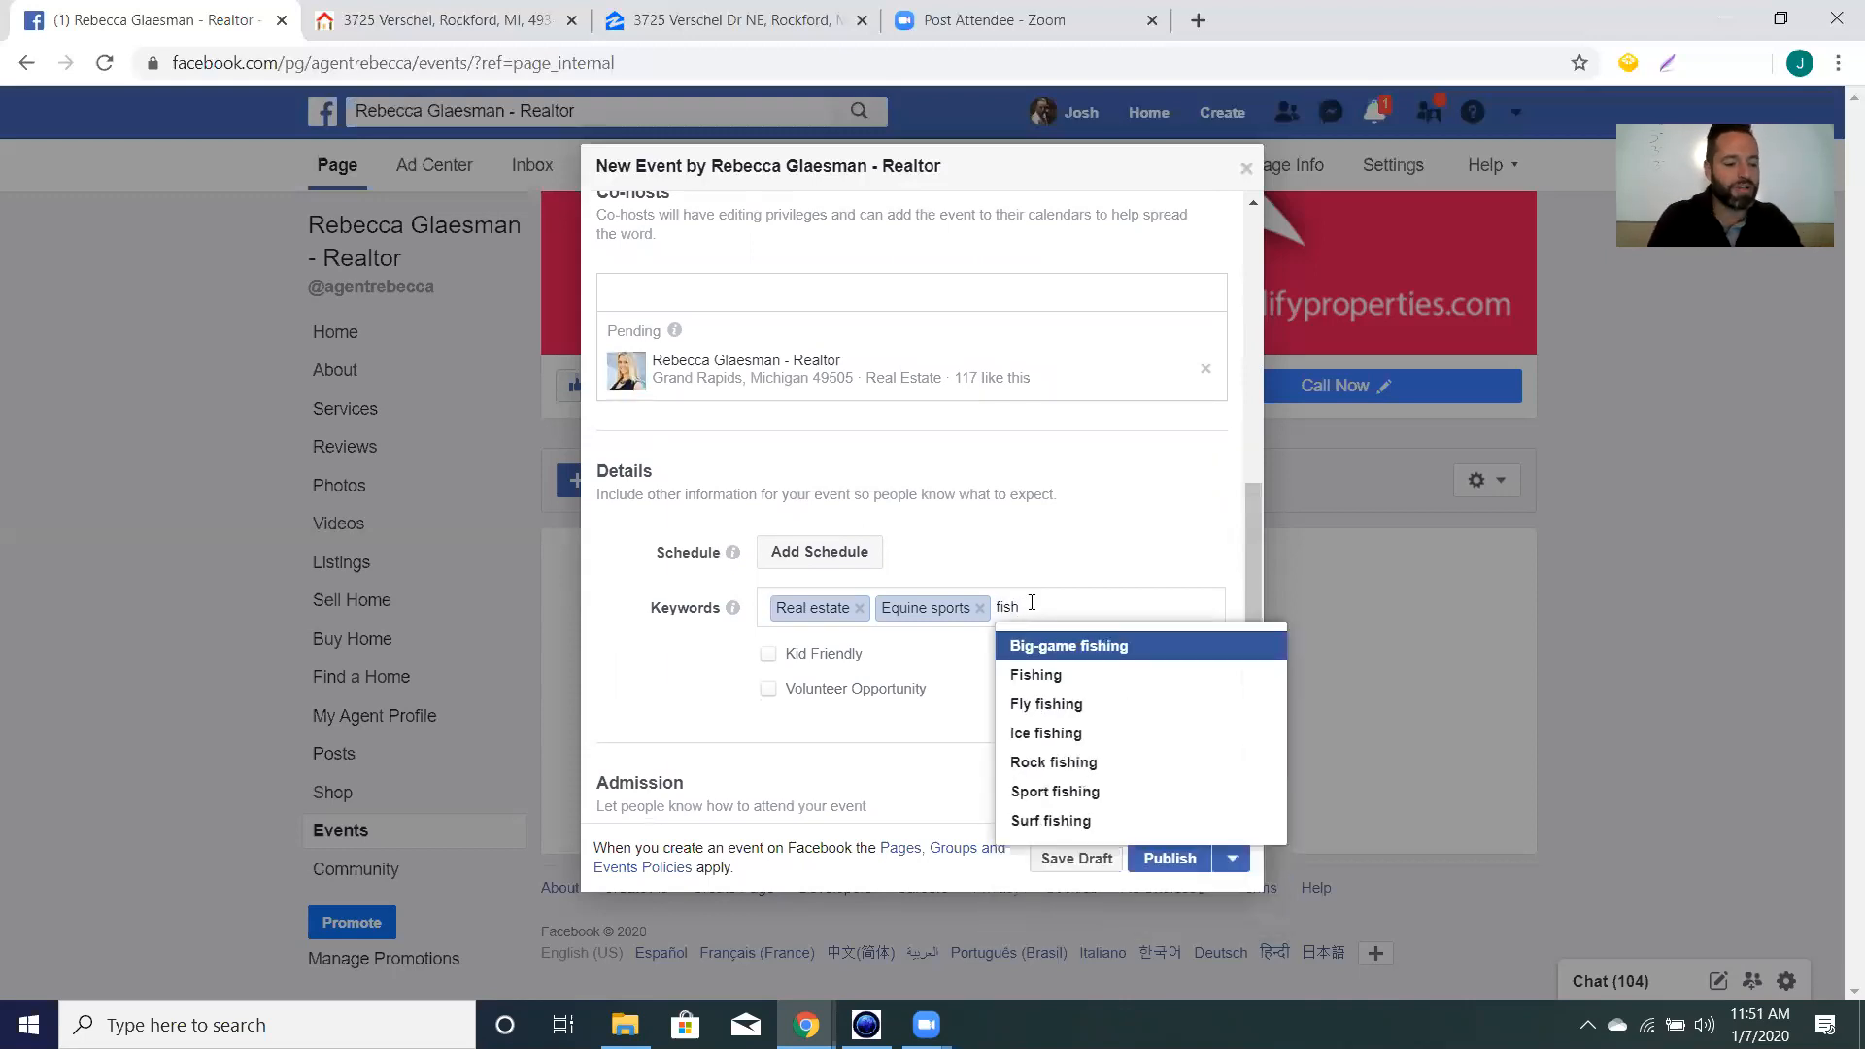
{"action": "left_click", "coordinate": [1082, 676]}
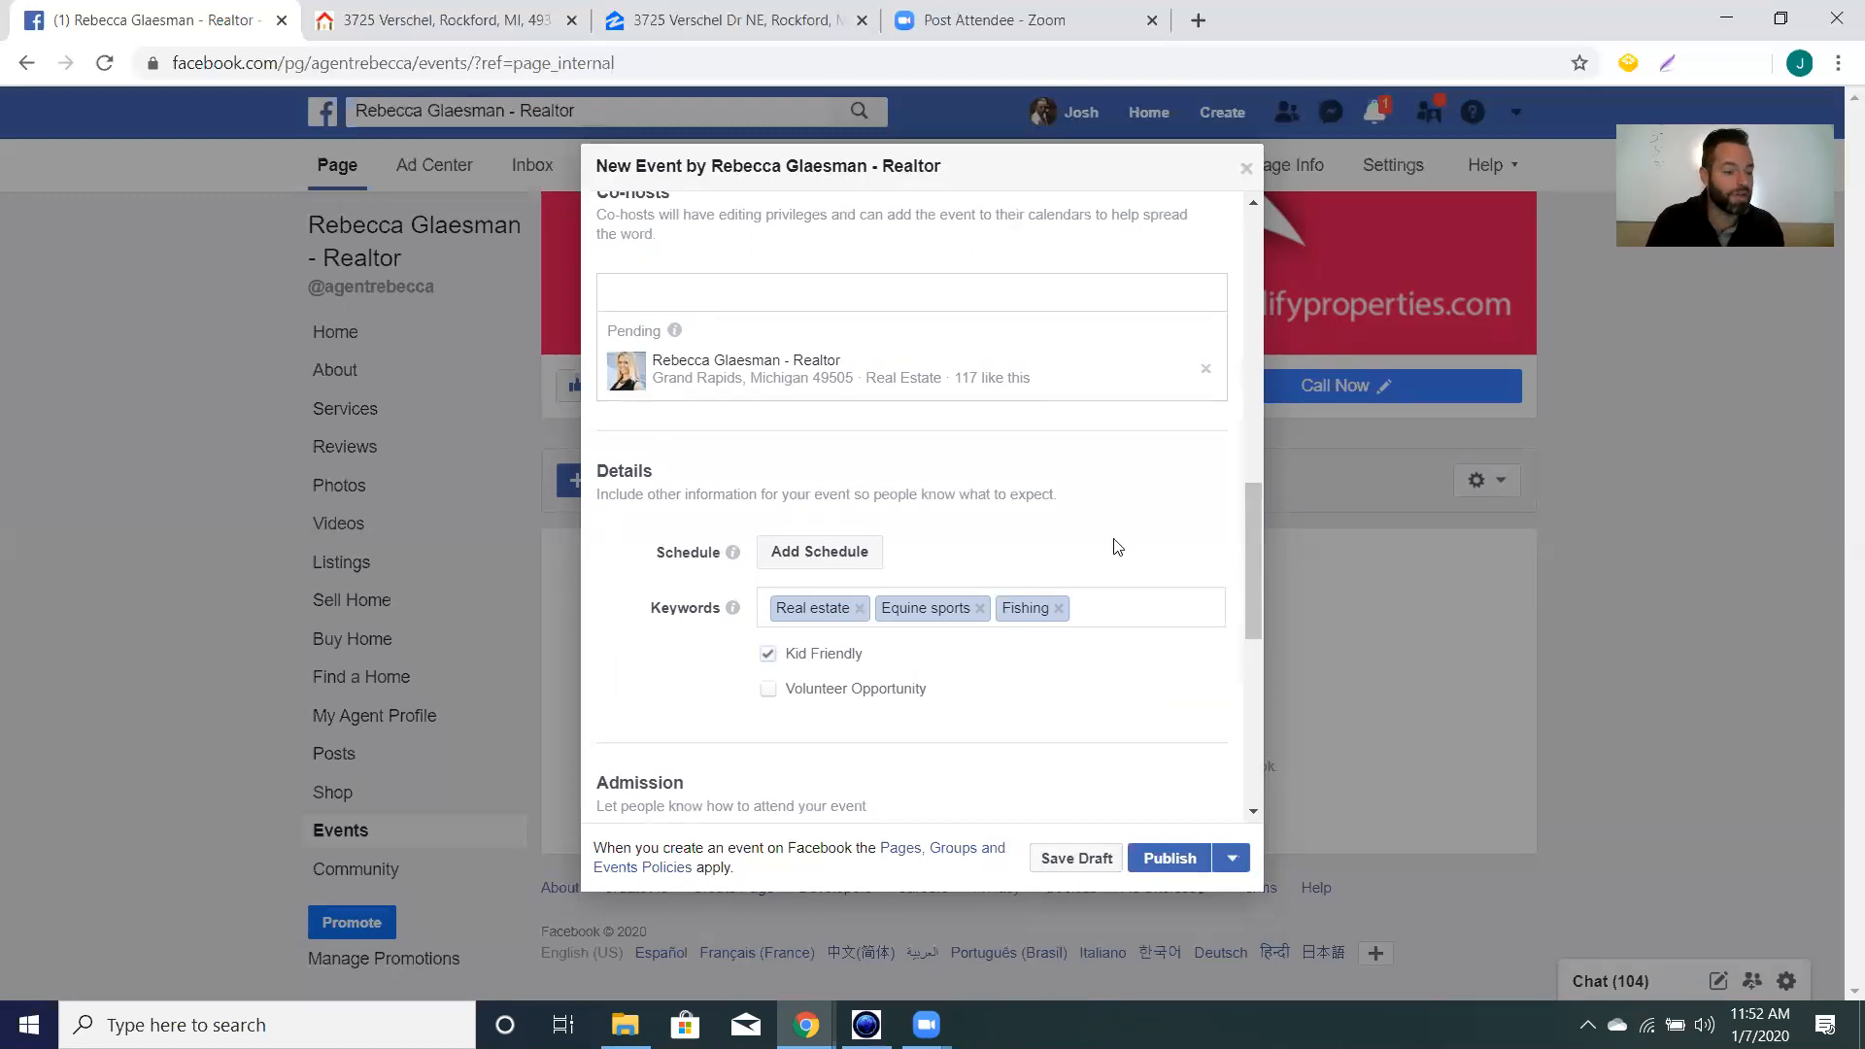
Under Options, choose 'Anyone can post' and require host or co-host approval for posts.
{"action": "scroll", "coordinate": [1115, 547], "scroll_direction": "down", "scroll_amount": 5}
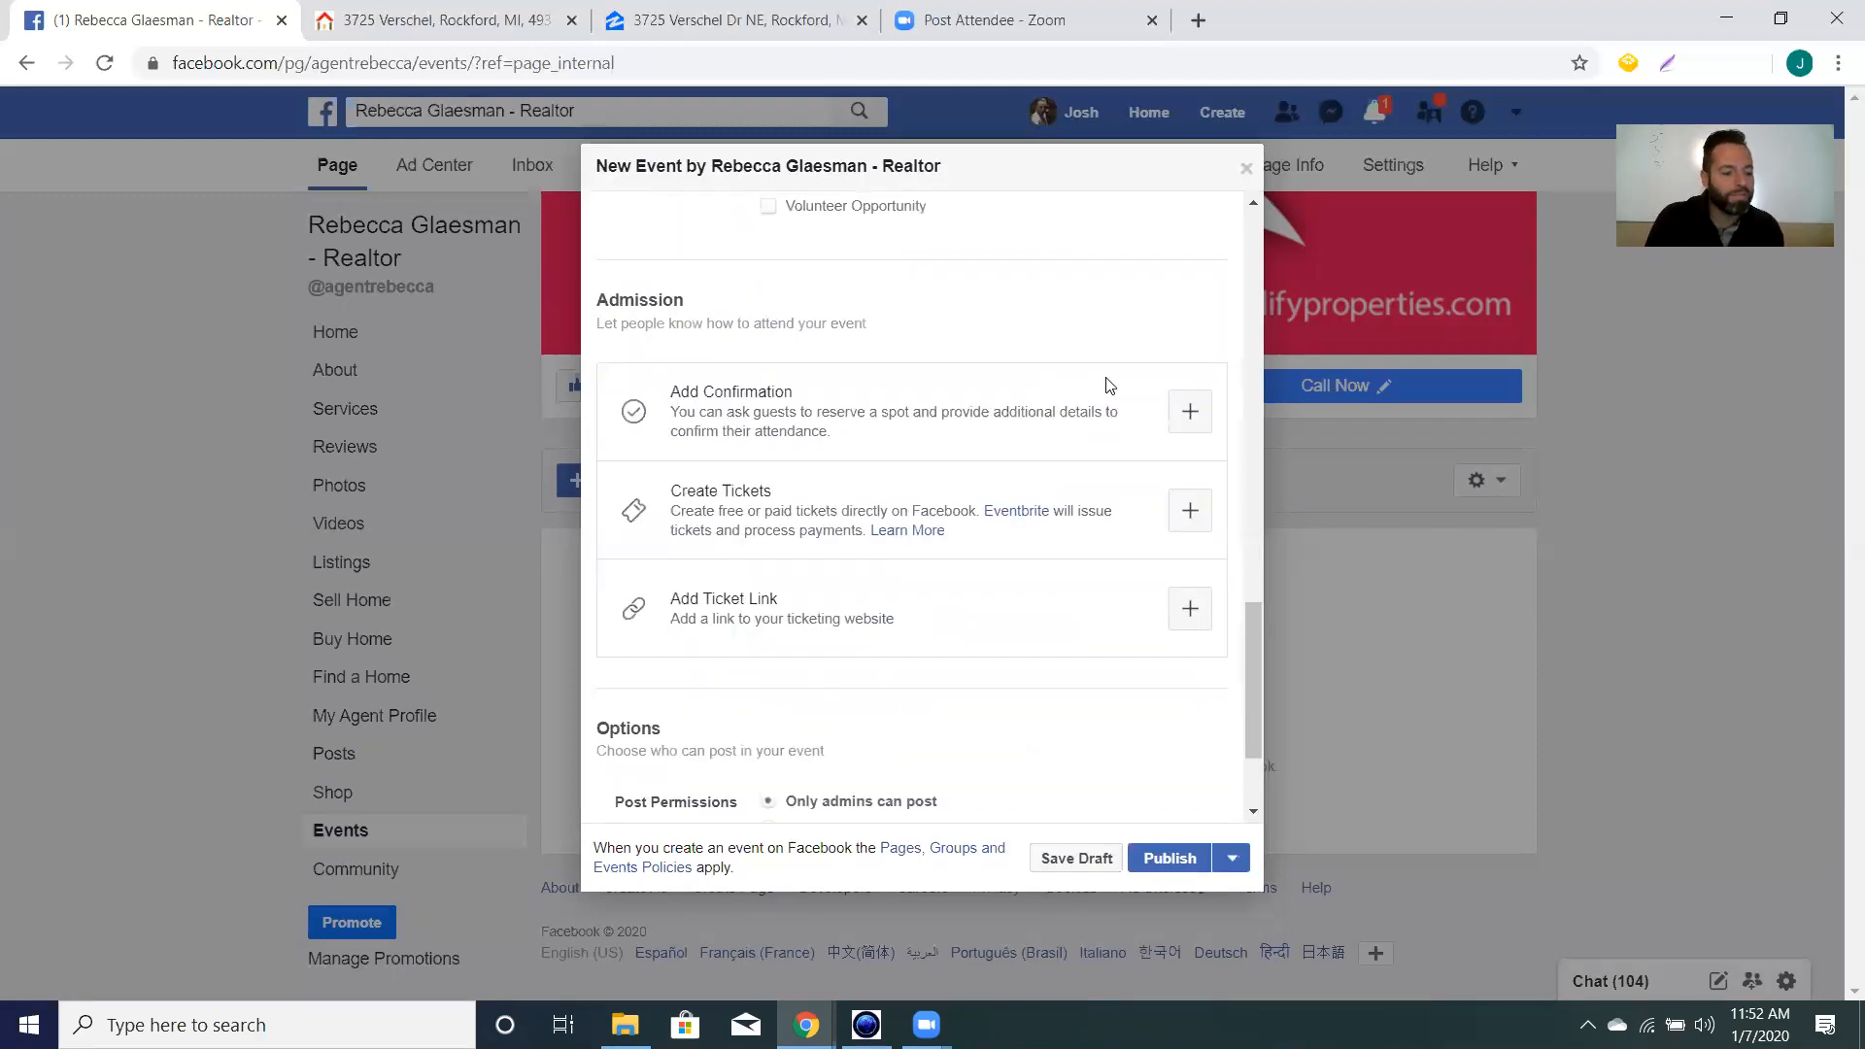
{"action": "scroll", "coordinate": [1117, 340], "scroll_direction": "down", "scroll_amount": 2}
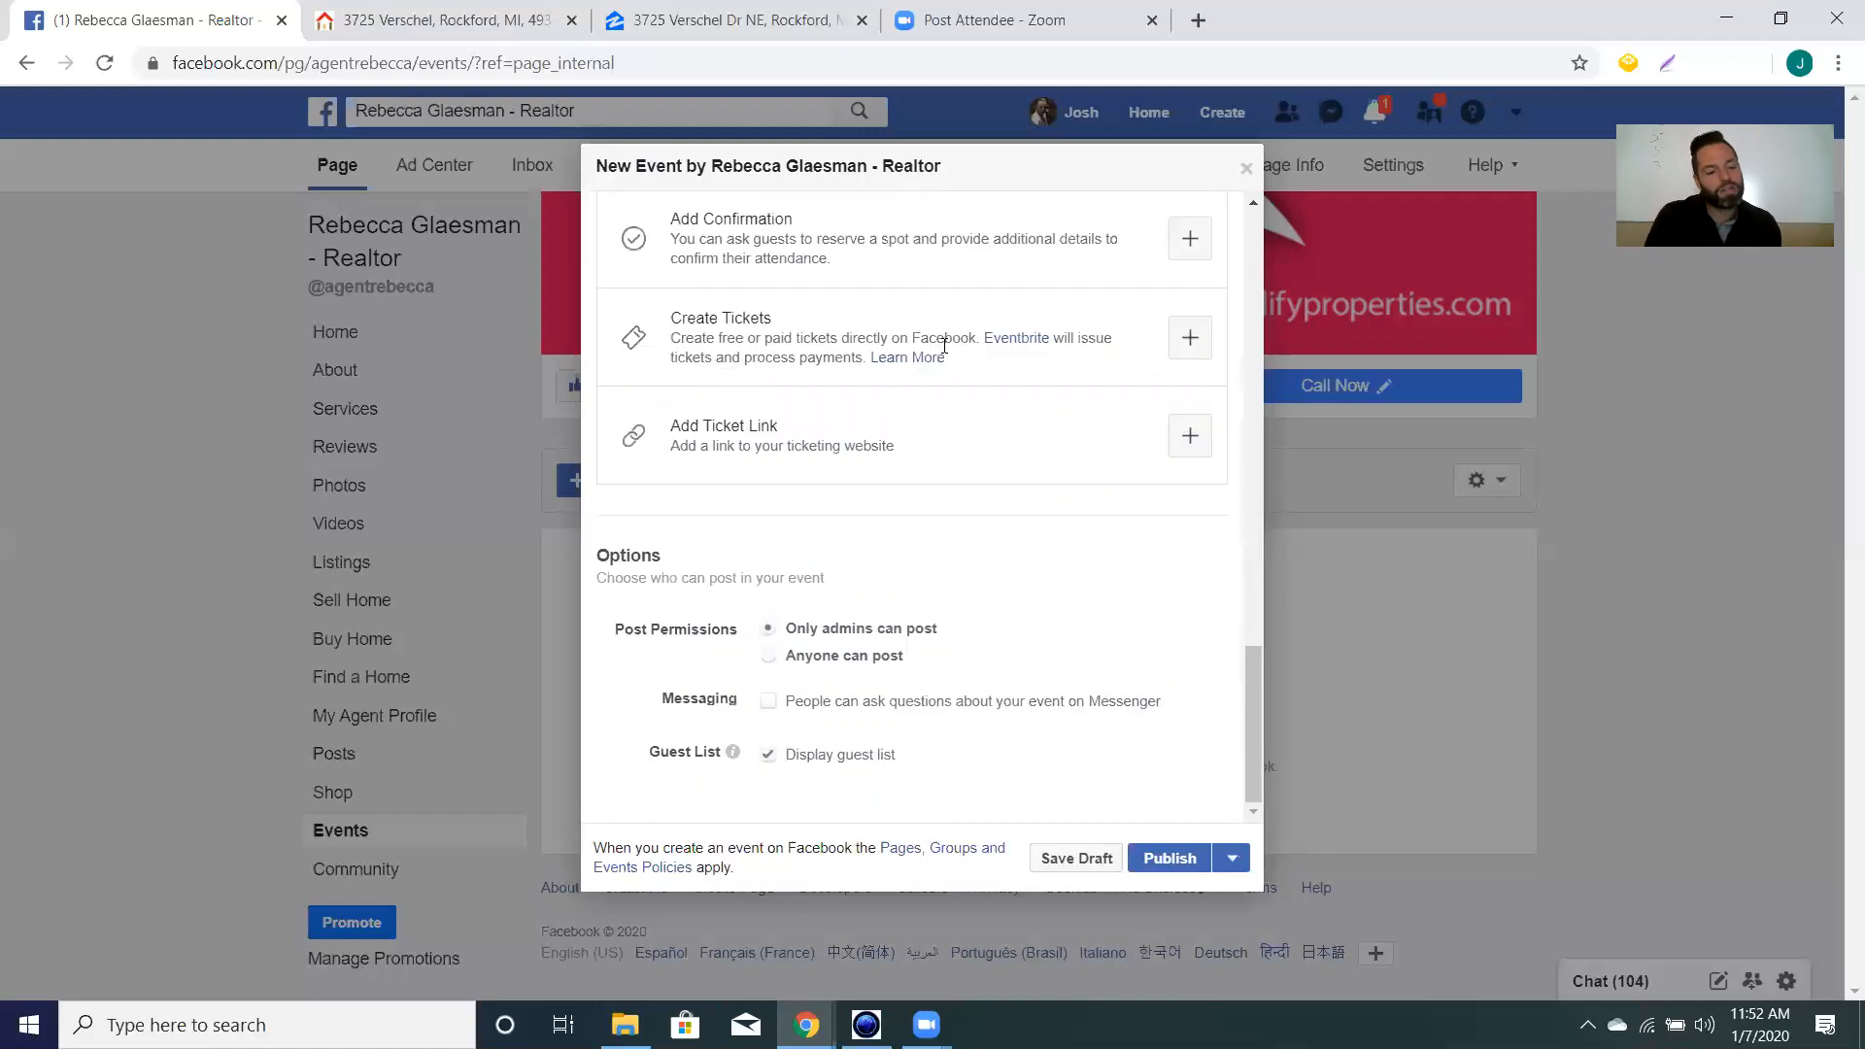
{"action": "scroll", "coordinate": [1010, 305], "scroll_direction": "up", "scroll_amount": 1}
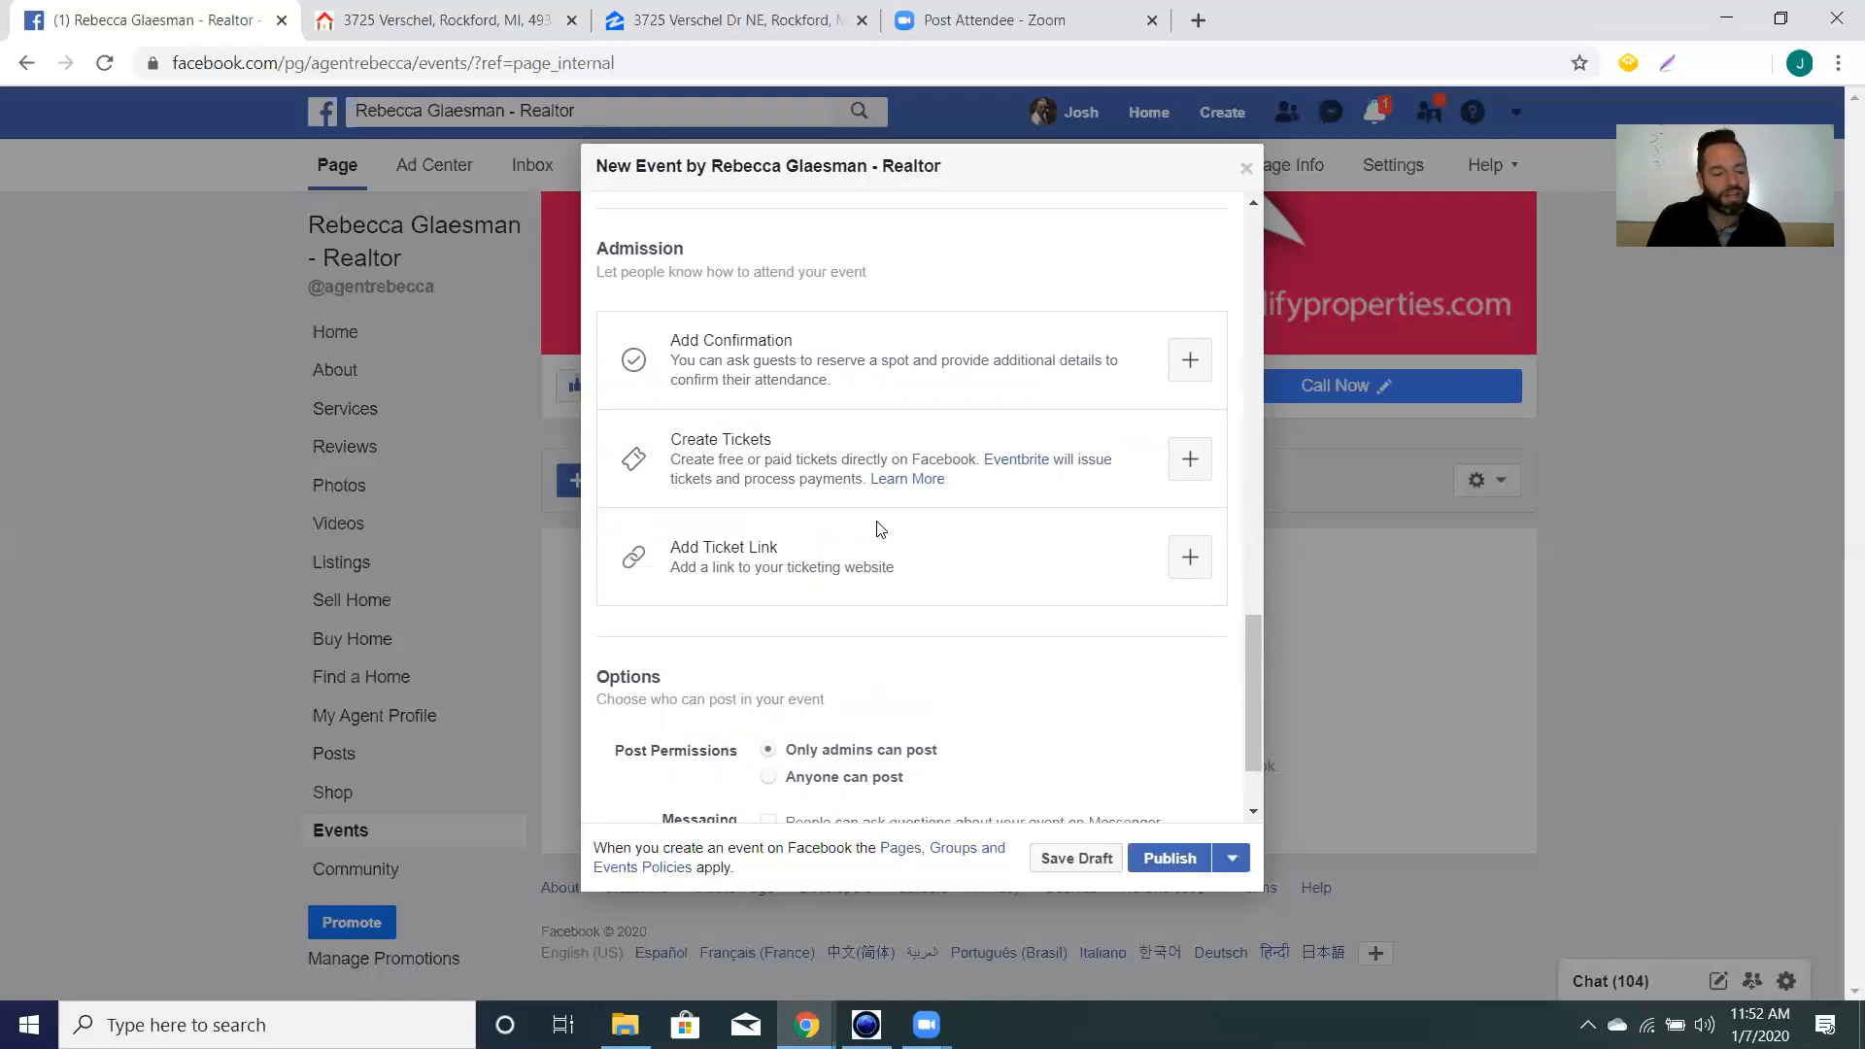
{"action": "scroll", "coordinate": [867, 438], "scroll_direction": "down", "scroll_amount": 1}
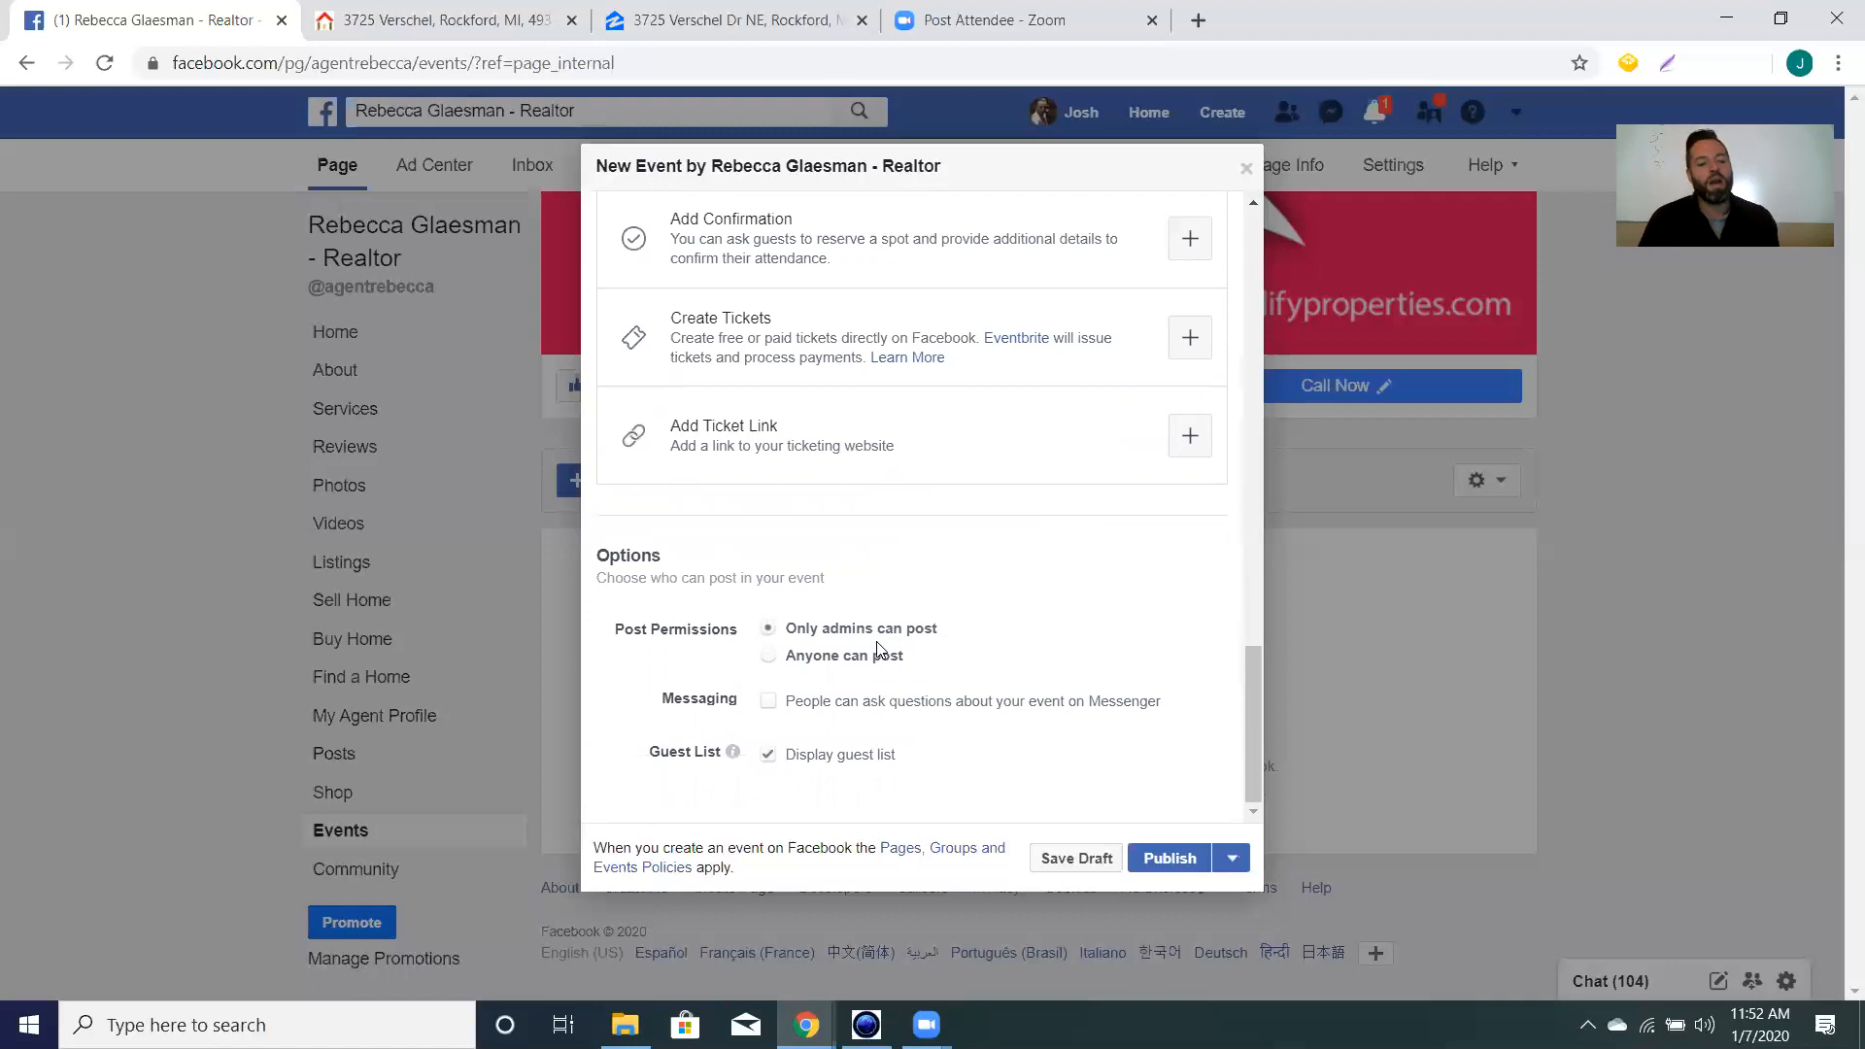
{"action": "left_click", "coordinate": [768, 658]}
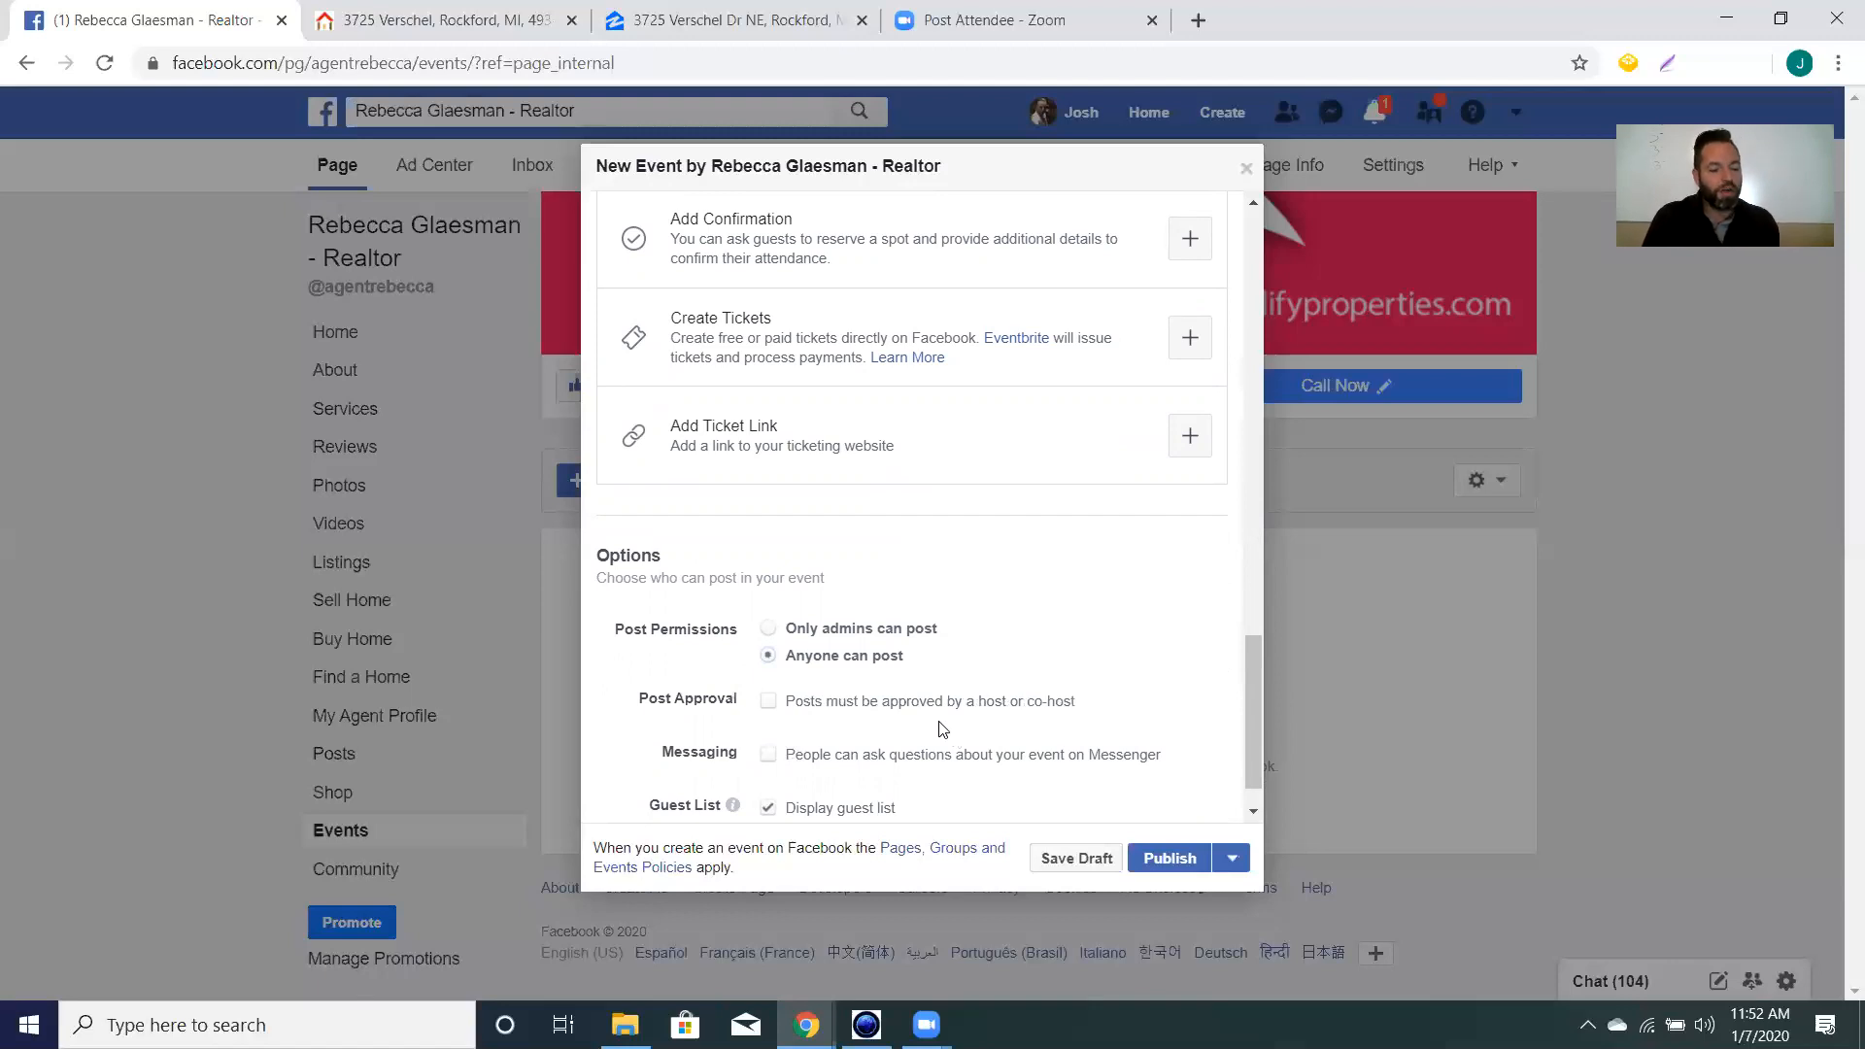
{"action": "left_click", "coordinate": [775, 706]}
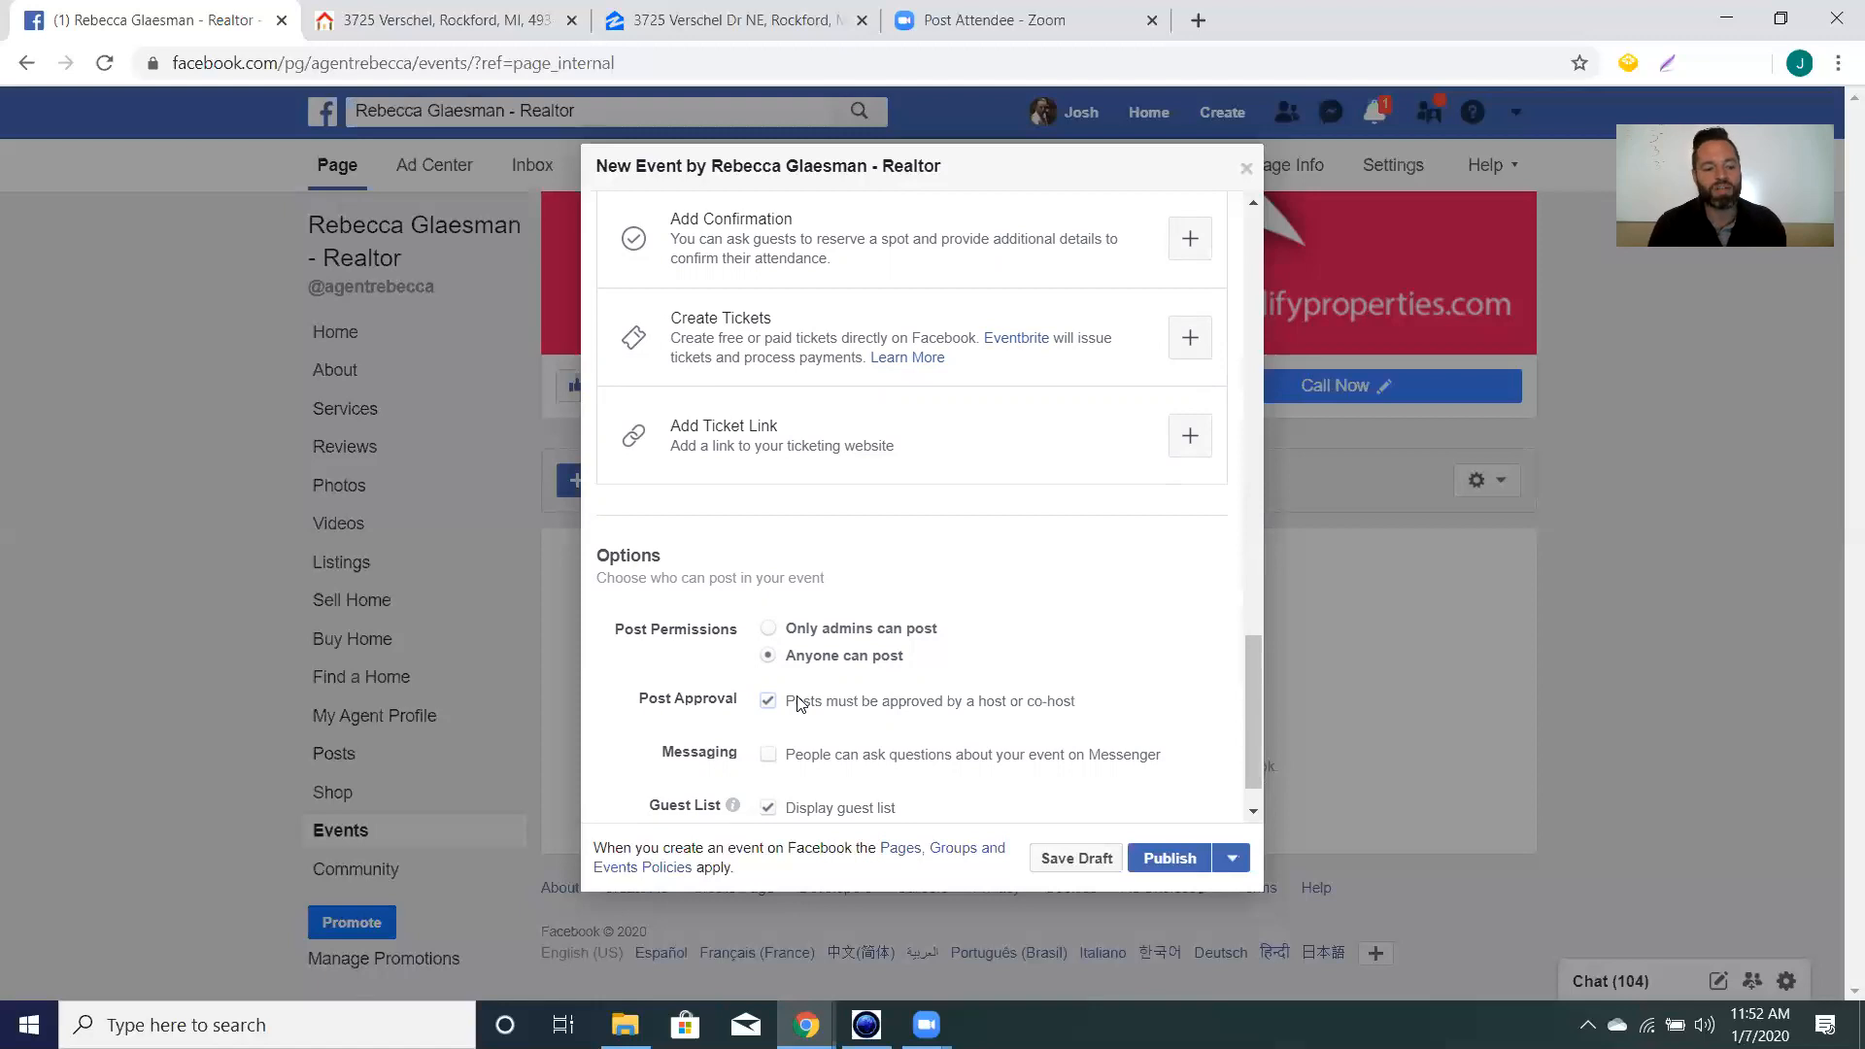
{"action": "scroll", "coordinate": [807, 221], "scroll_direction": "up", "scroll_amount": 6}
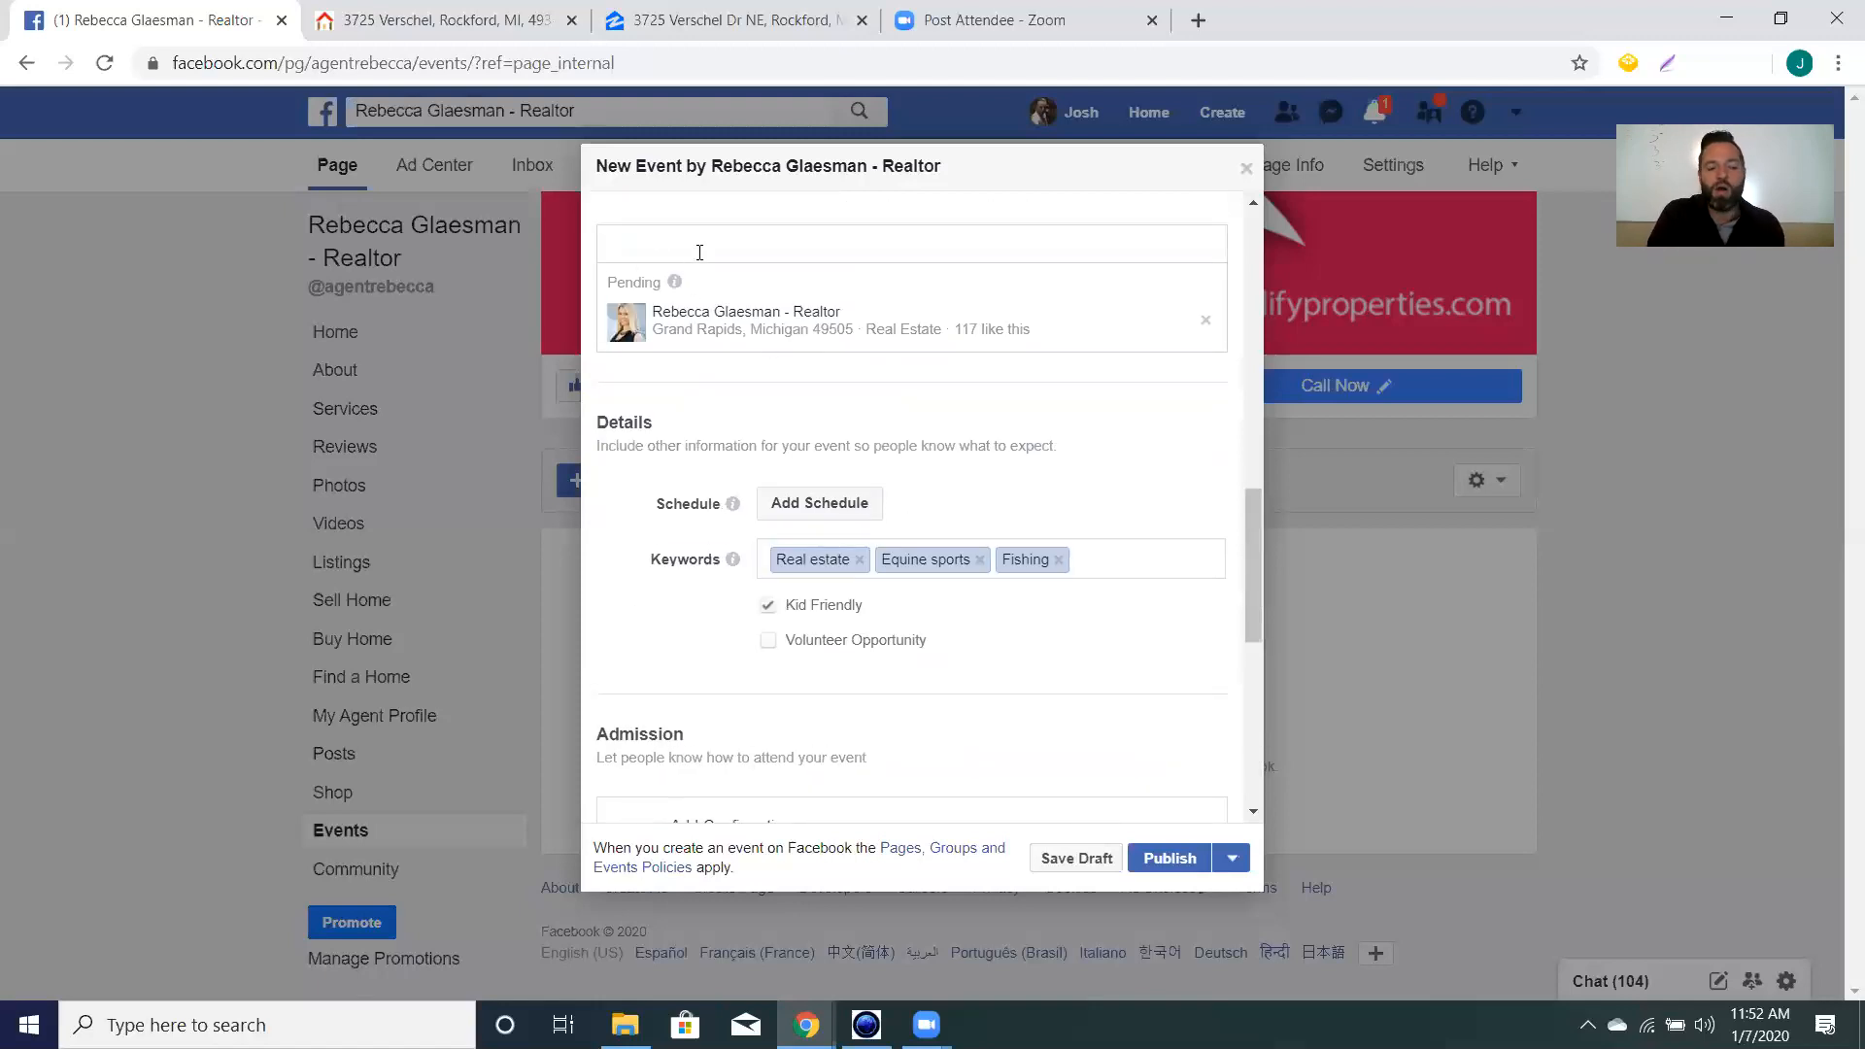
Scroll down to the Messenger questions setting in Options, then back up to the top of the form.
{"action": "scroll", "coordinate": [1045, 515], "scroll_direction": "down", "scroll_amount": 4}
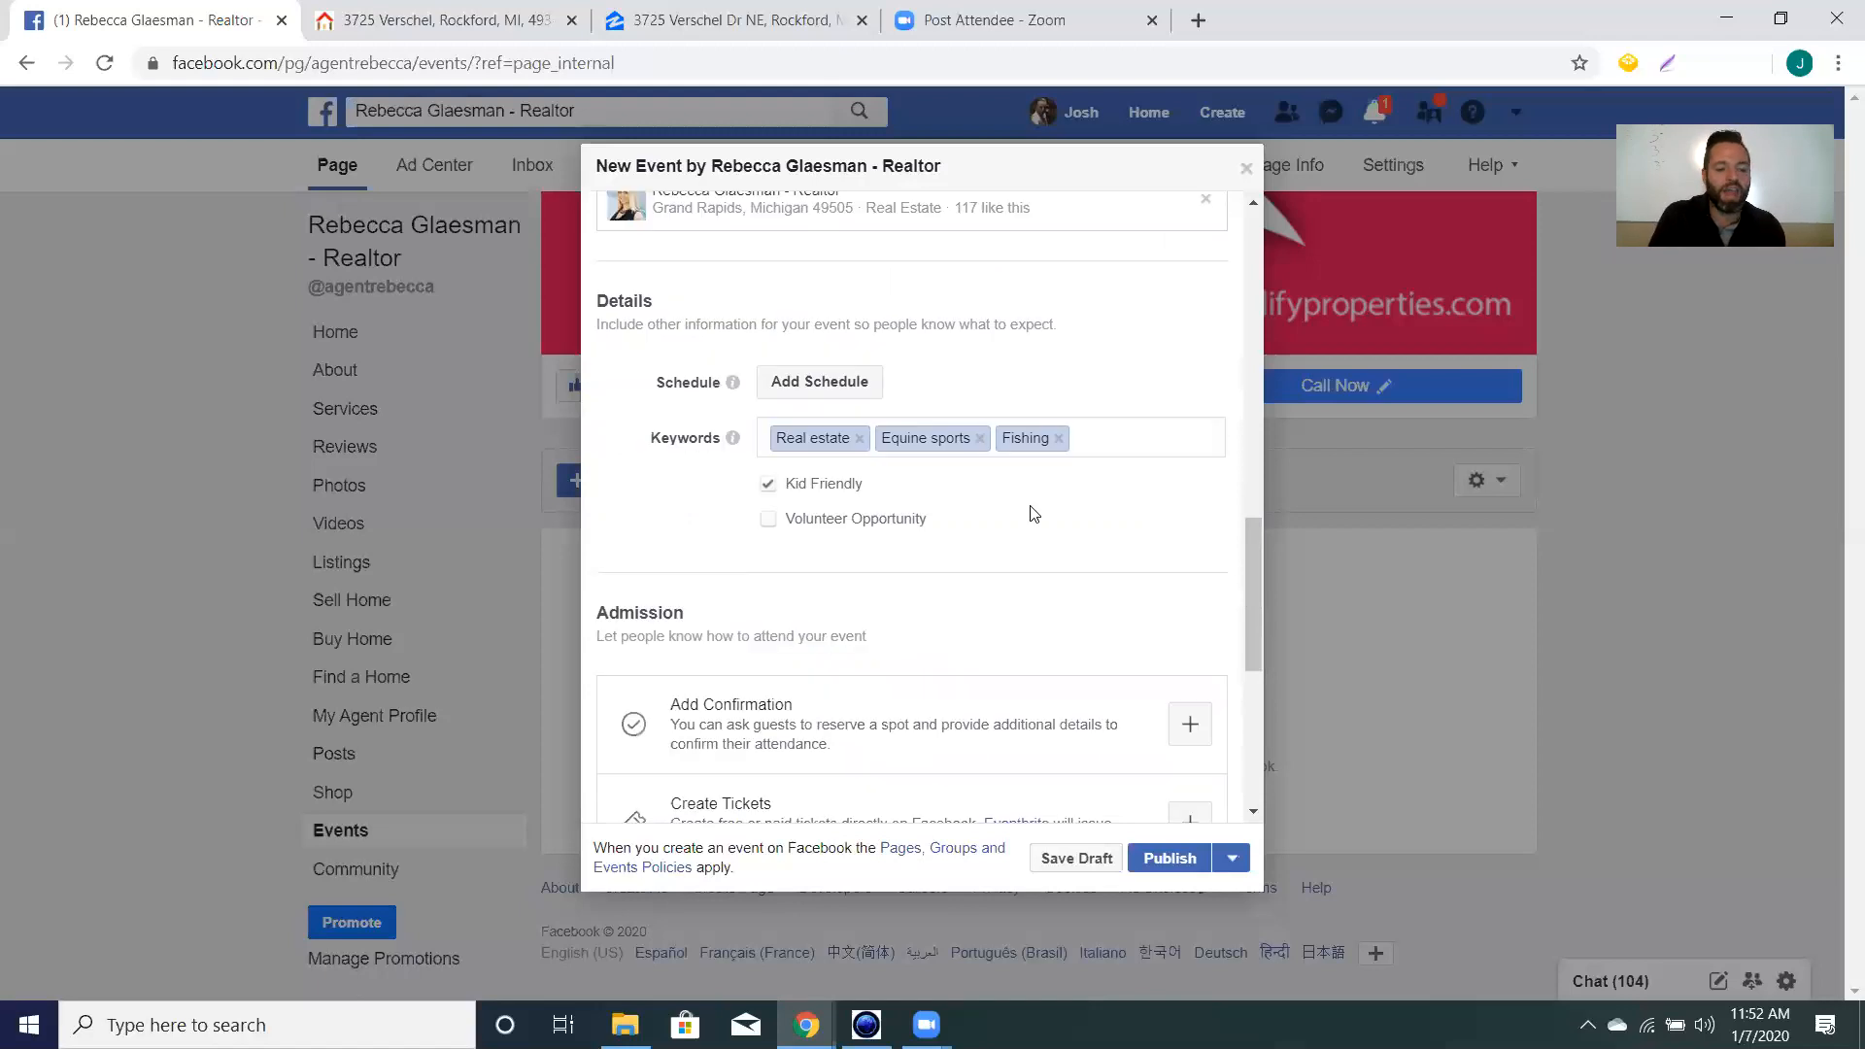
{"action": "scroll", "coordinate": [1053, 537], "scroll_direction": "down", "scroll_amount": 3}
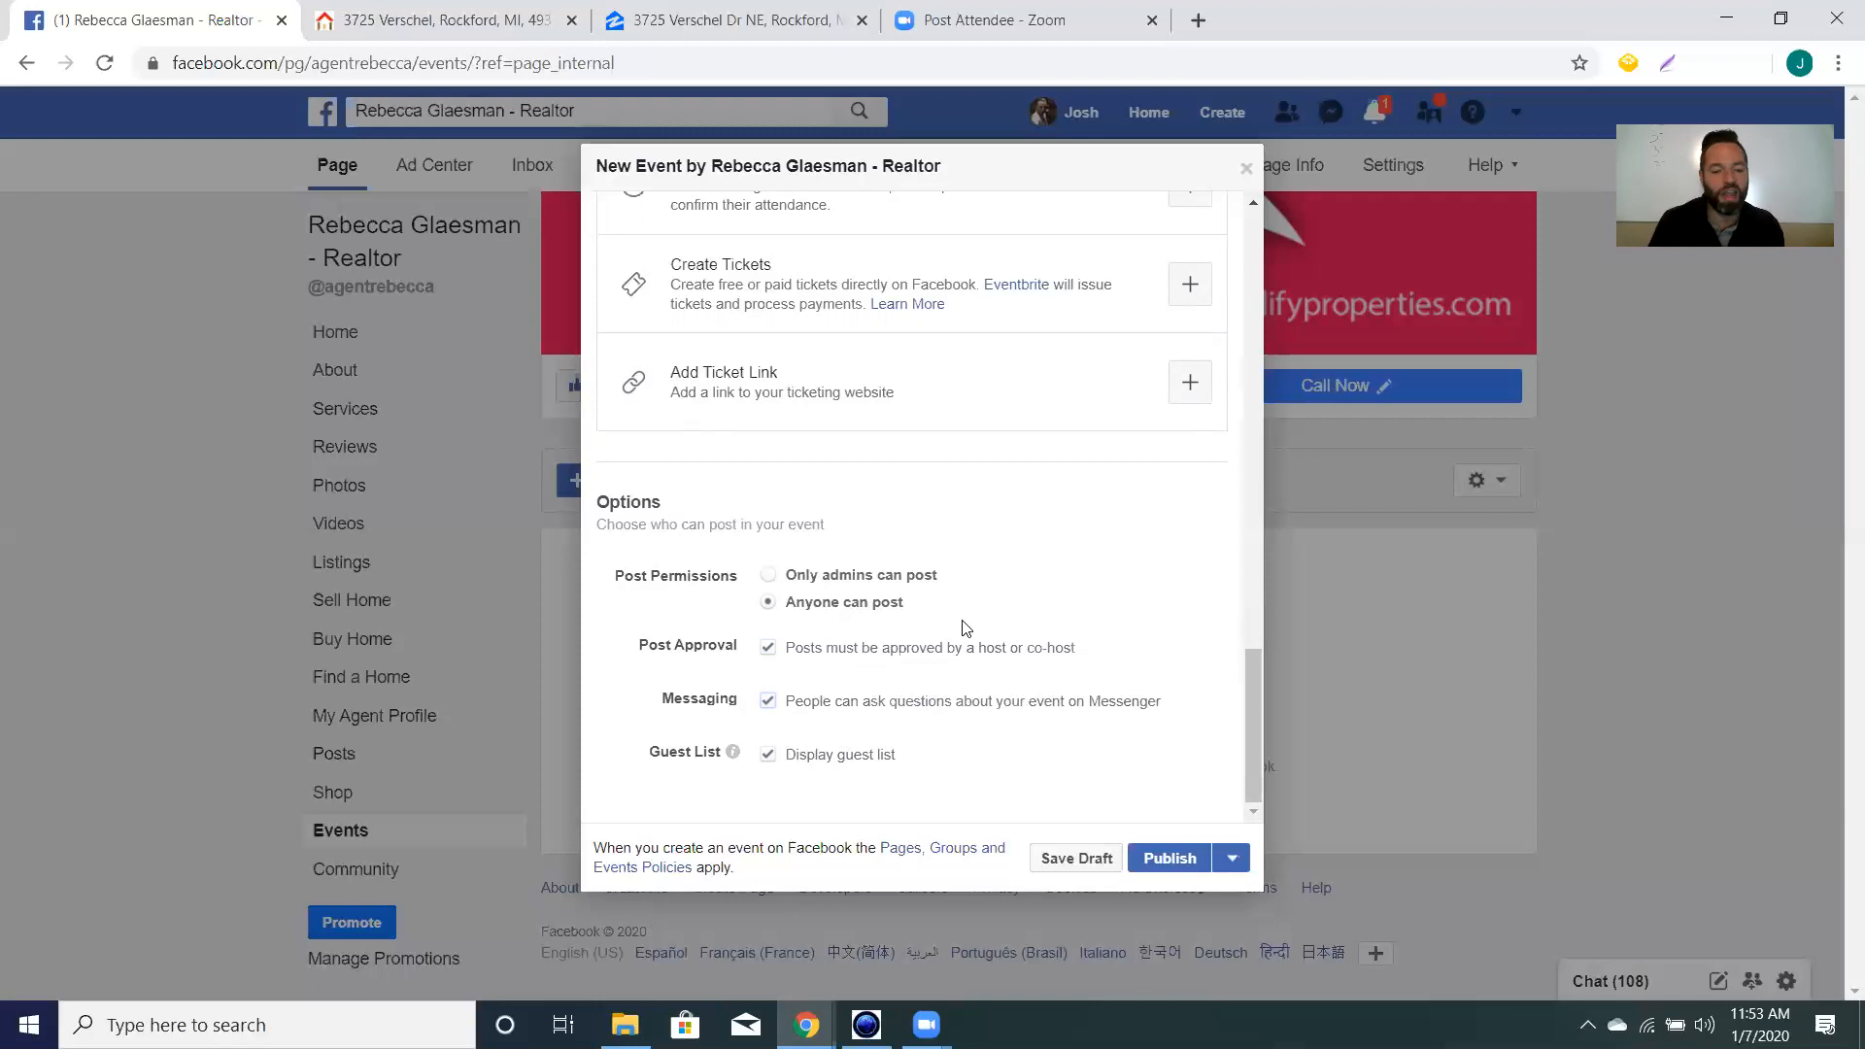
{"action": "scroll", "coordinate": [971, 607], "scroll_direction": "up", "scroll_amount": 15}
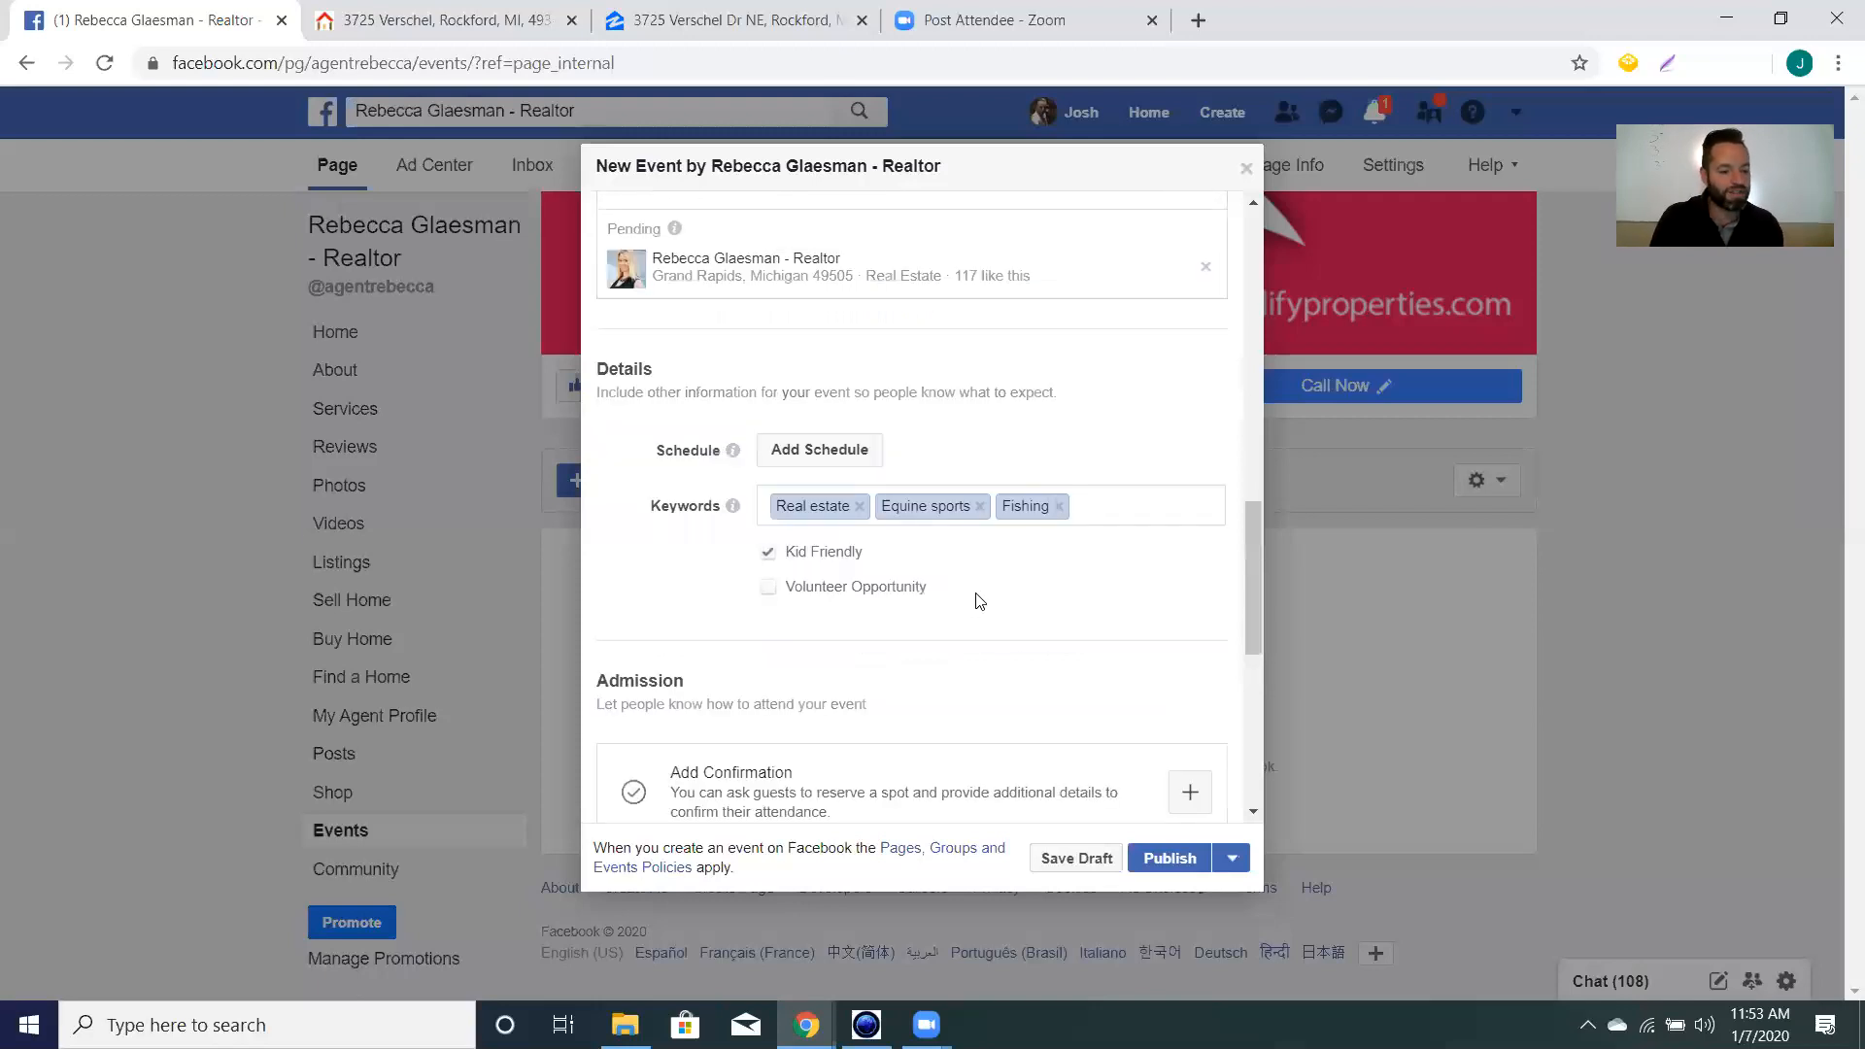
{"action": "scroll", "coordinate": [971, 597], "scroll_direction": "down", "scroll_amount": 12}
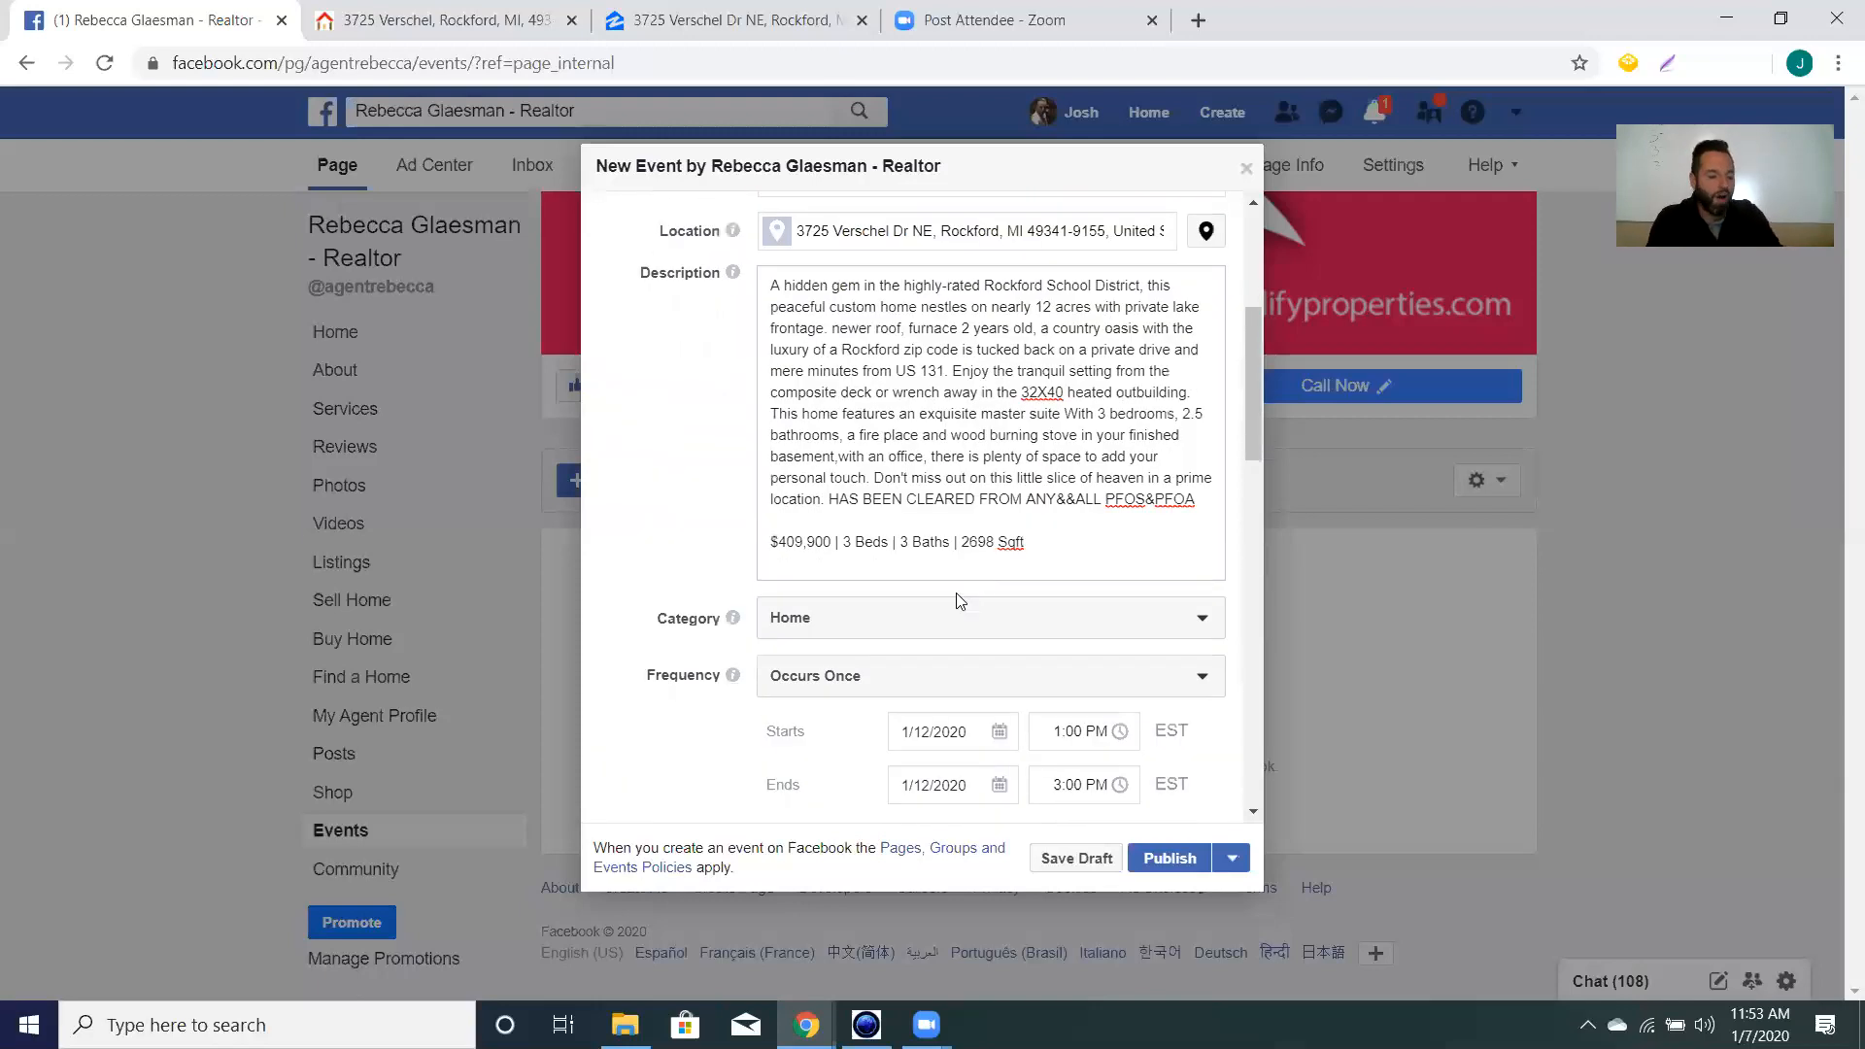
{"action": "scroll", "coordinate": [919, 603], "scroll_direction": "down", "scroll_amount": 3}
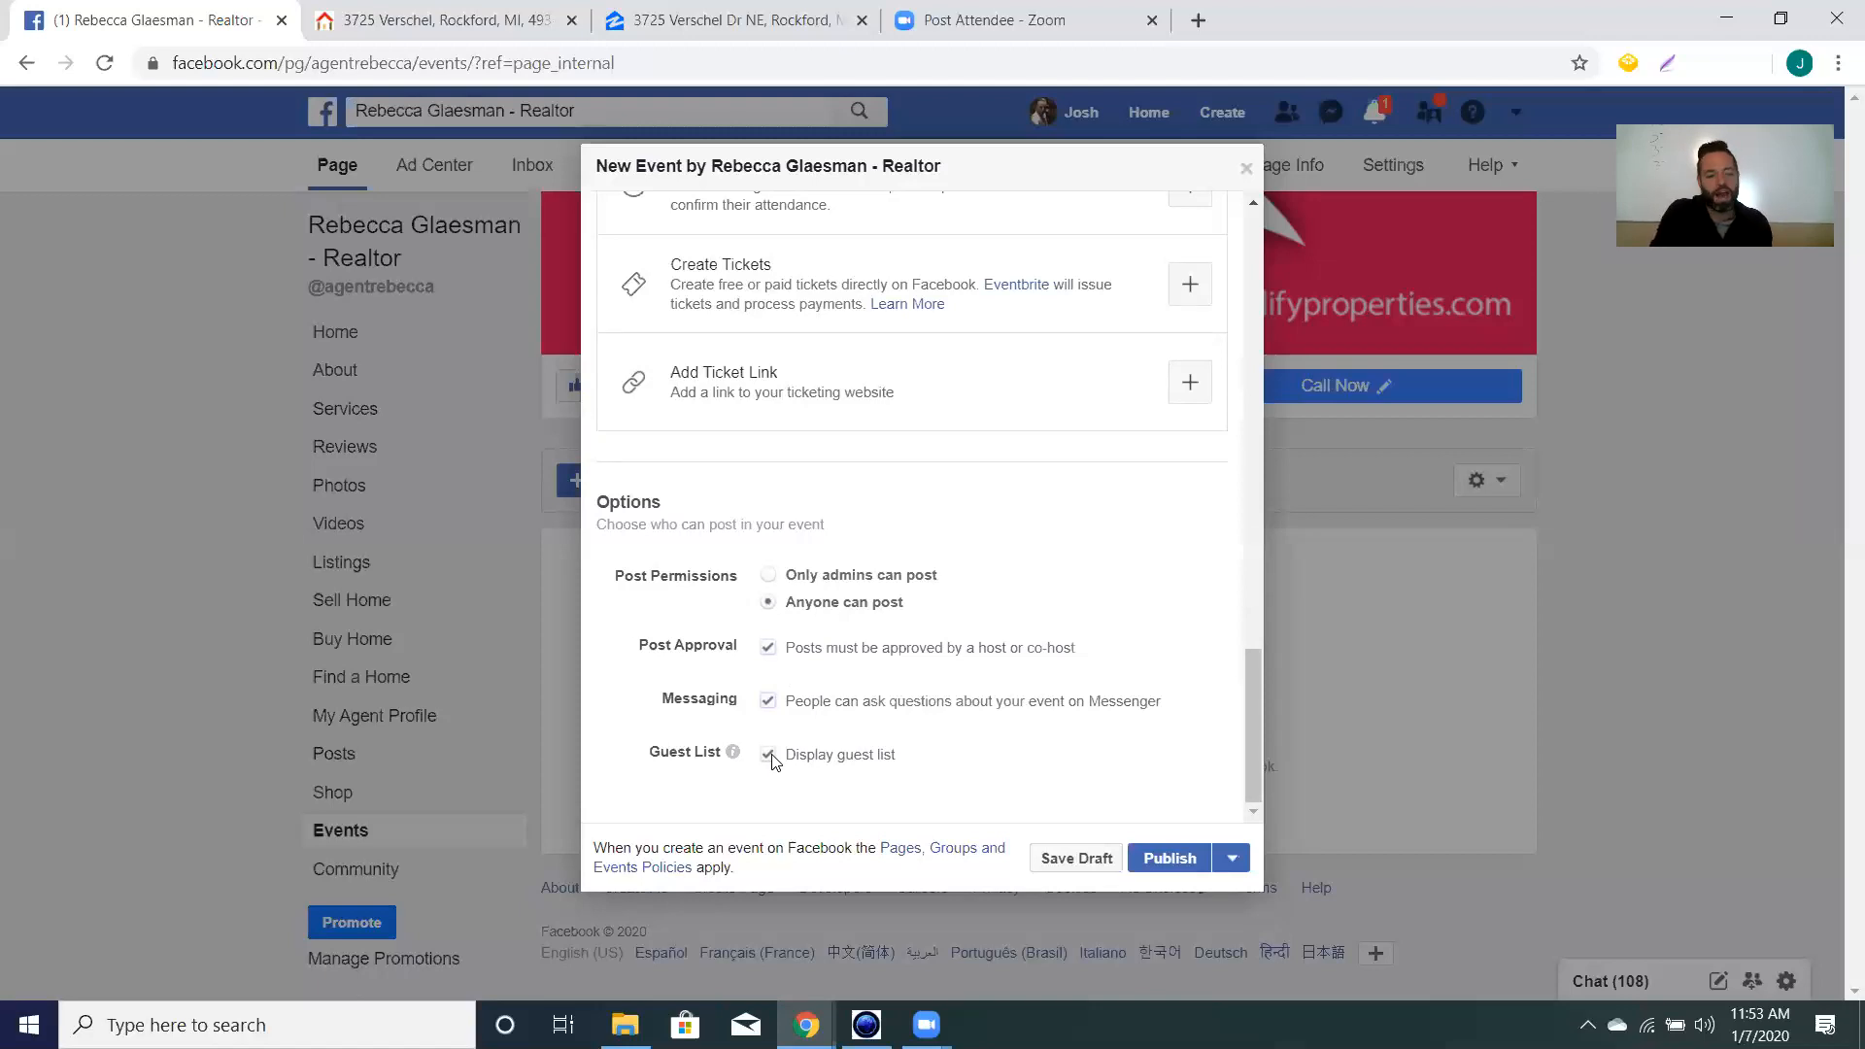
{"action": "scroll", "coordinate": [942, 716], "scroll_direction": "up", "scroll_amount": 5}
{"action": "scroll", "coordinate": [942, 716], "scroll_direction": "up", "scroll_amount": 10}
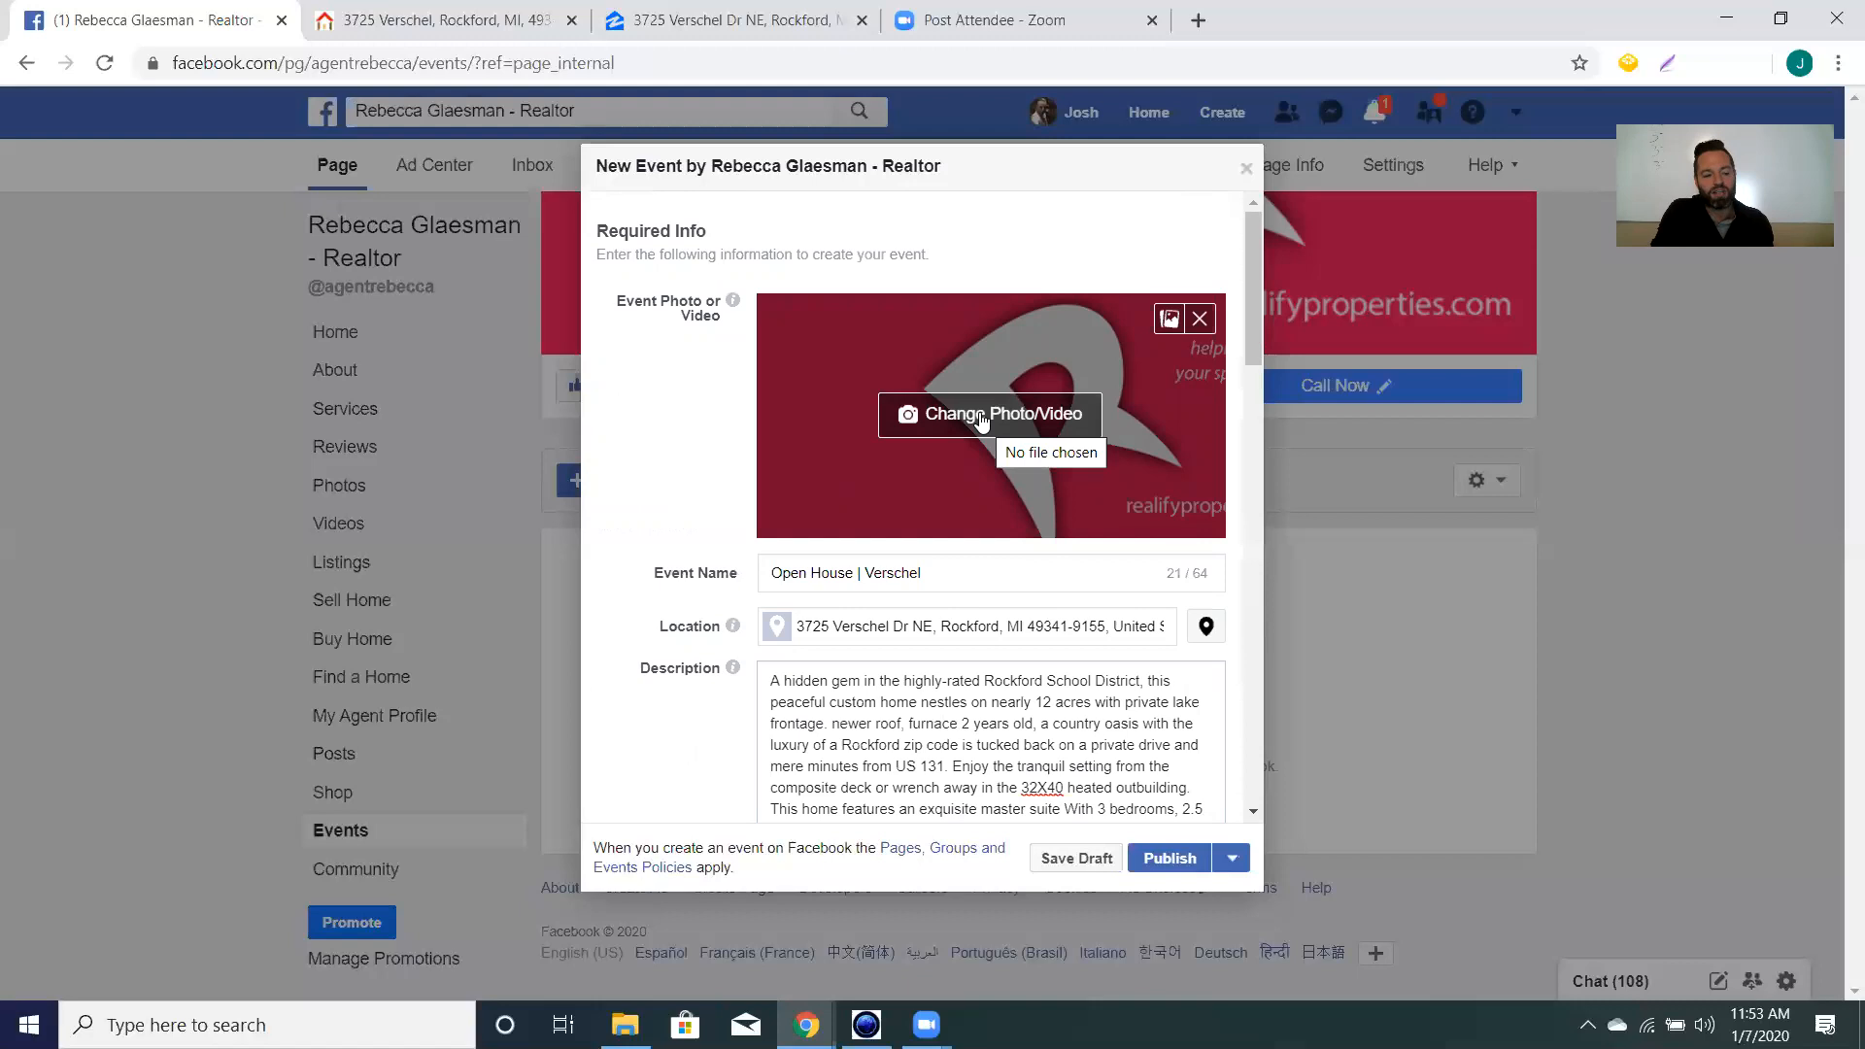
On the Verschel listing page, step the photo gallery back to the house exterior photo.
{"action": "left_click", "coordinate": [400, 22]}
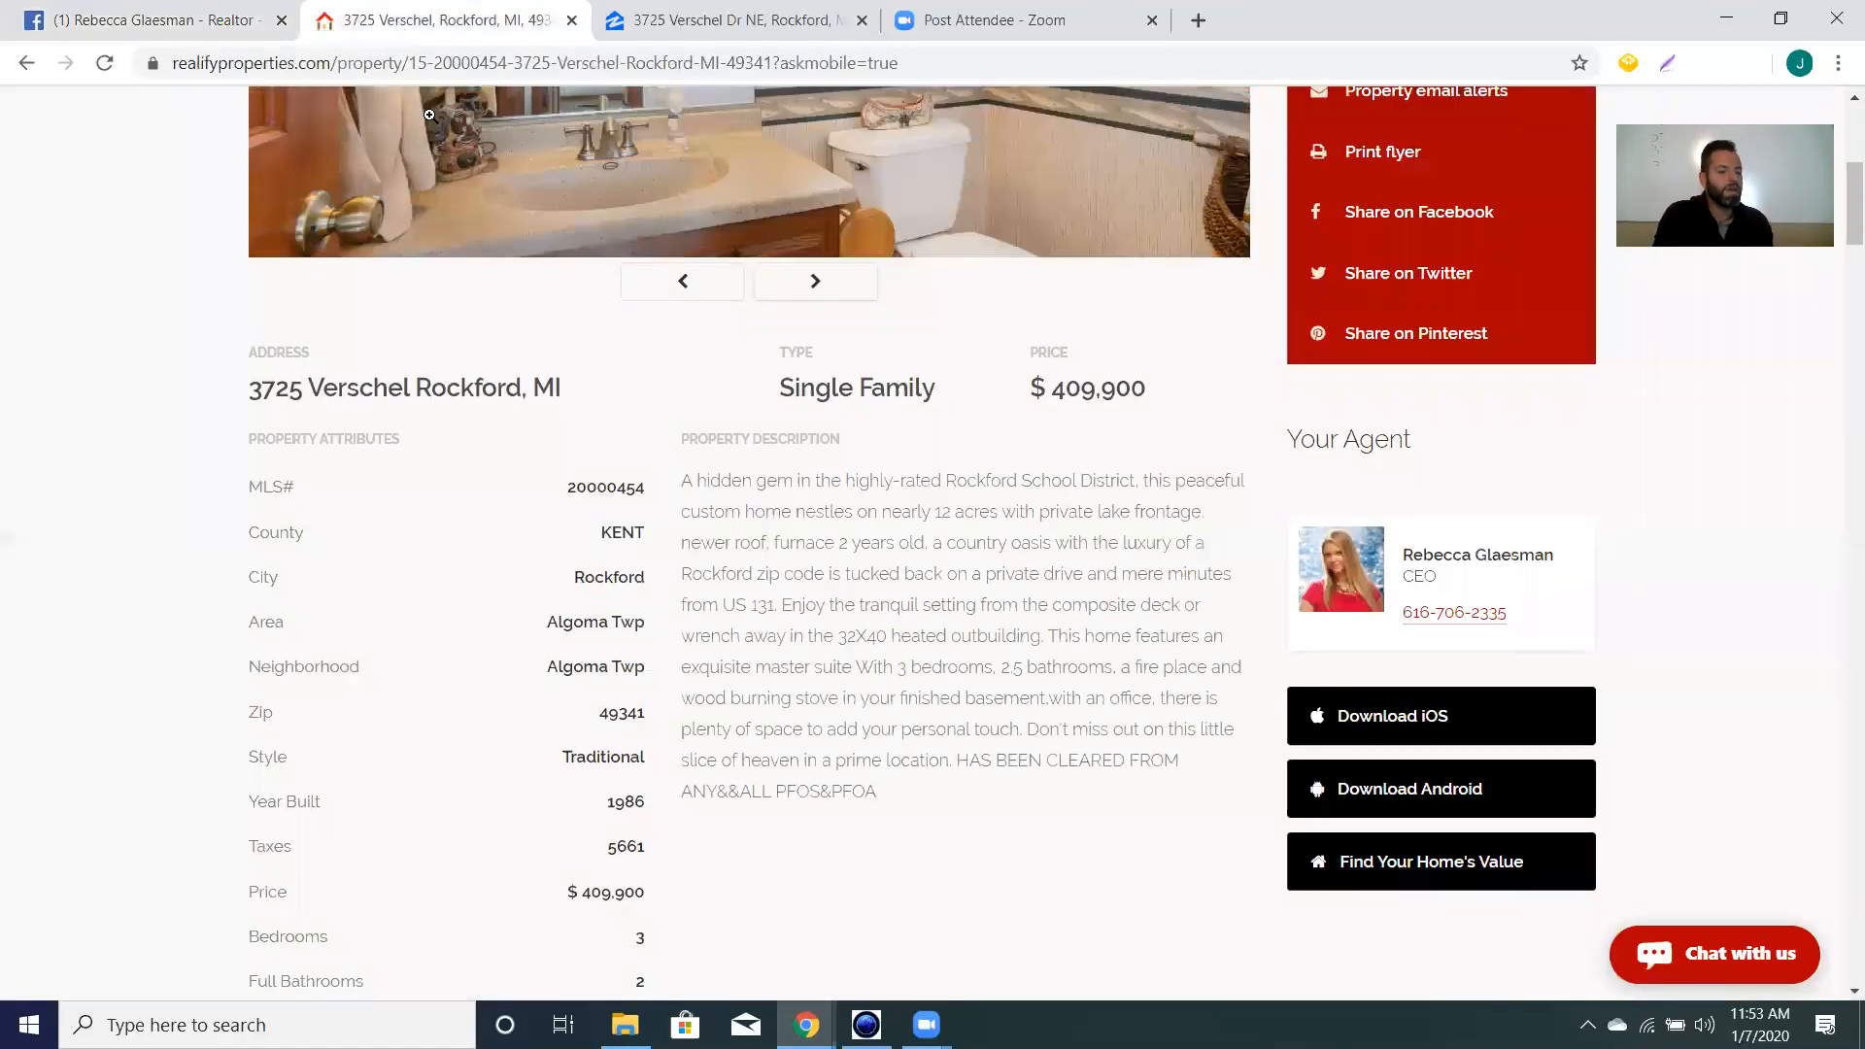
{"action": "scroll", "coordinate": [651, 682], "scroll_direction": "up", "scroll_amount": 6}
{"action": "scroll", "coordinate": [651, 682], "scroll_direction": "down", "scroll_amount": 1}
{"action": "left_click", "coordinate": [689, 782]}
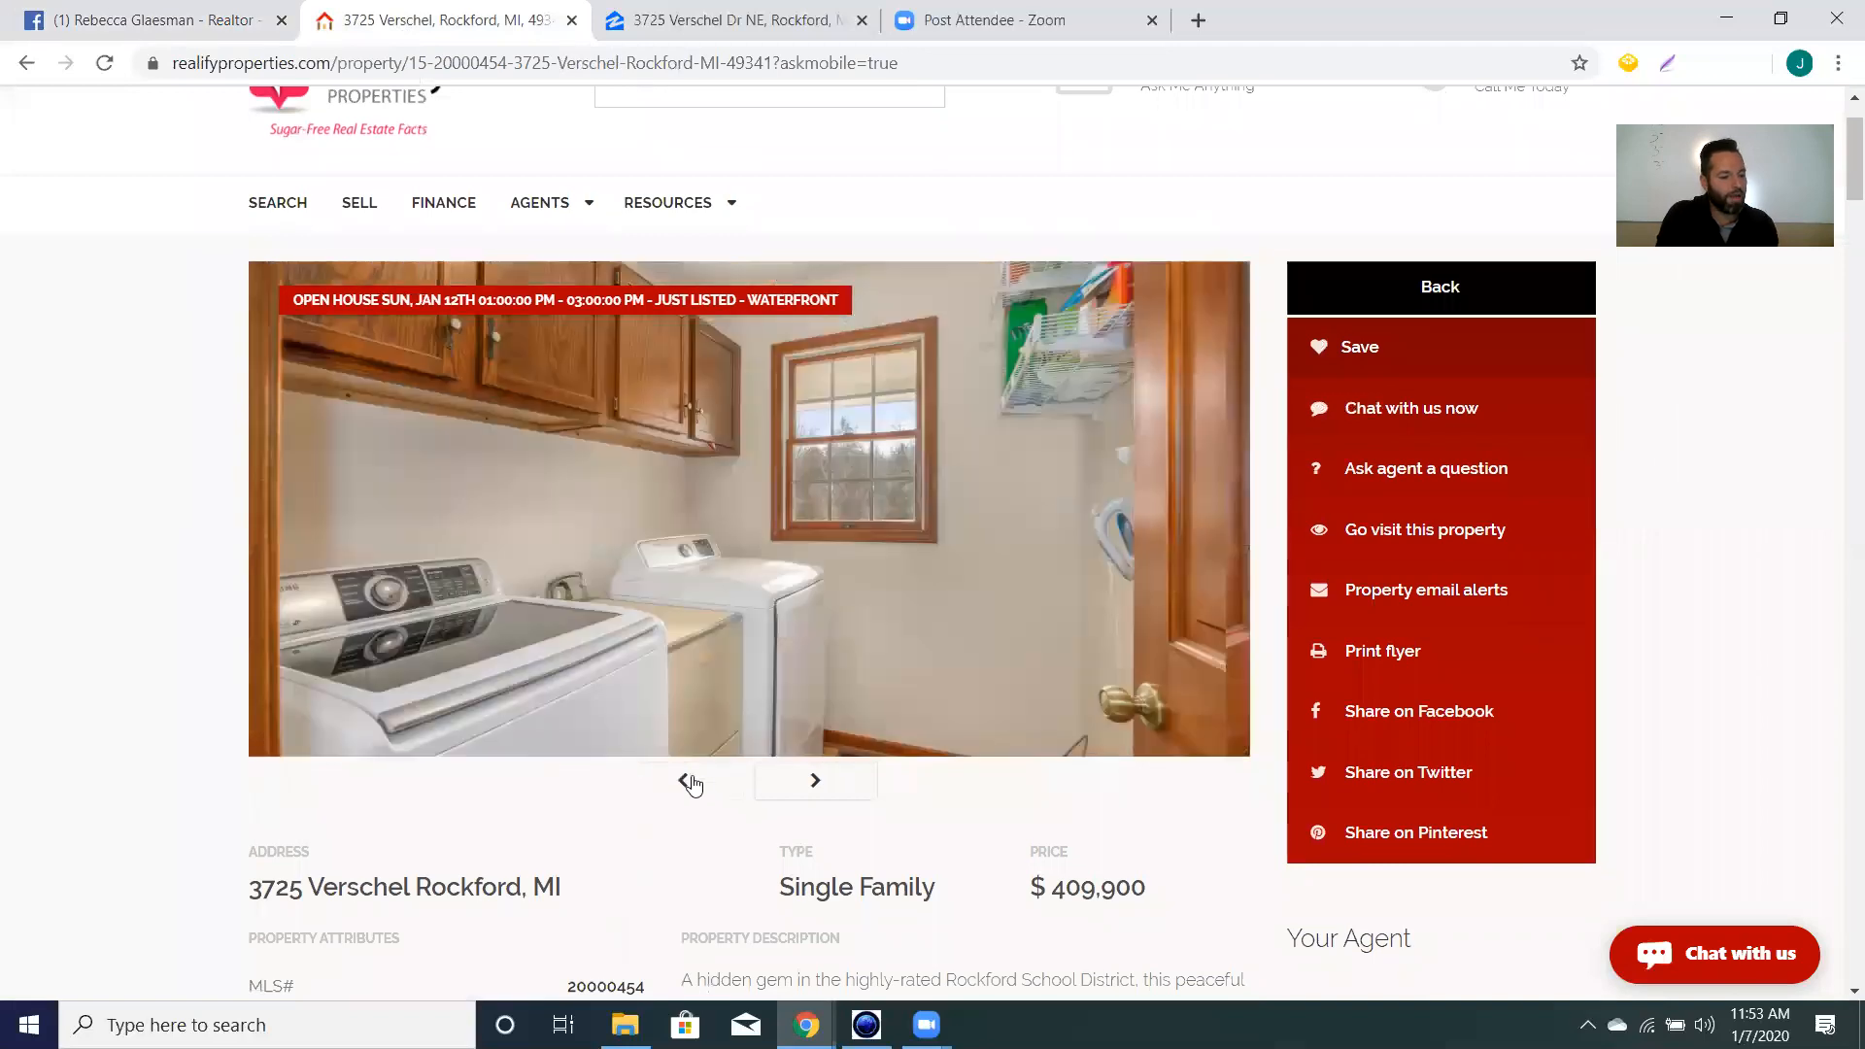
{"action": "left_click", "coordinate": [690, 783]}
{"action": "left_click", "coordinate": [690, 783]}
{"action": "left_click", "coordinate": [690, 783]}
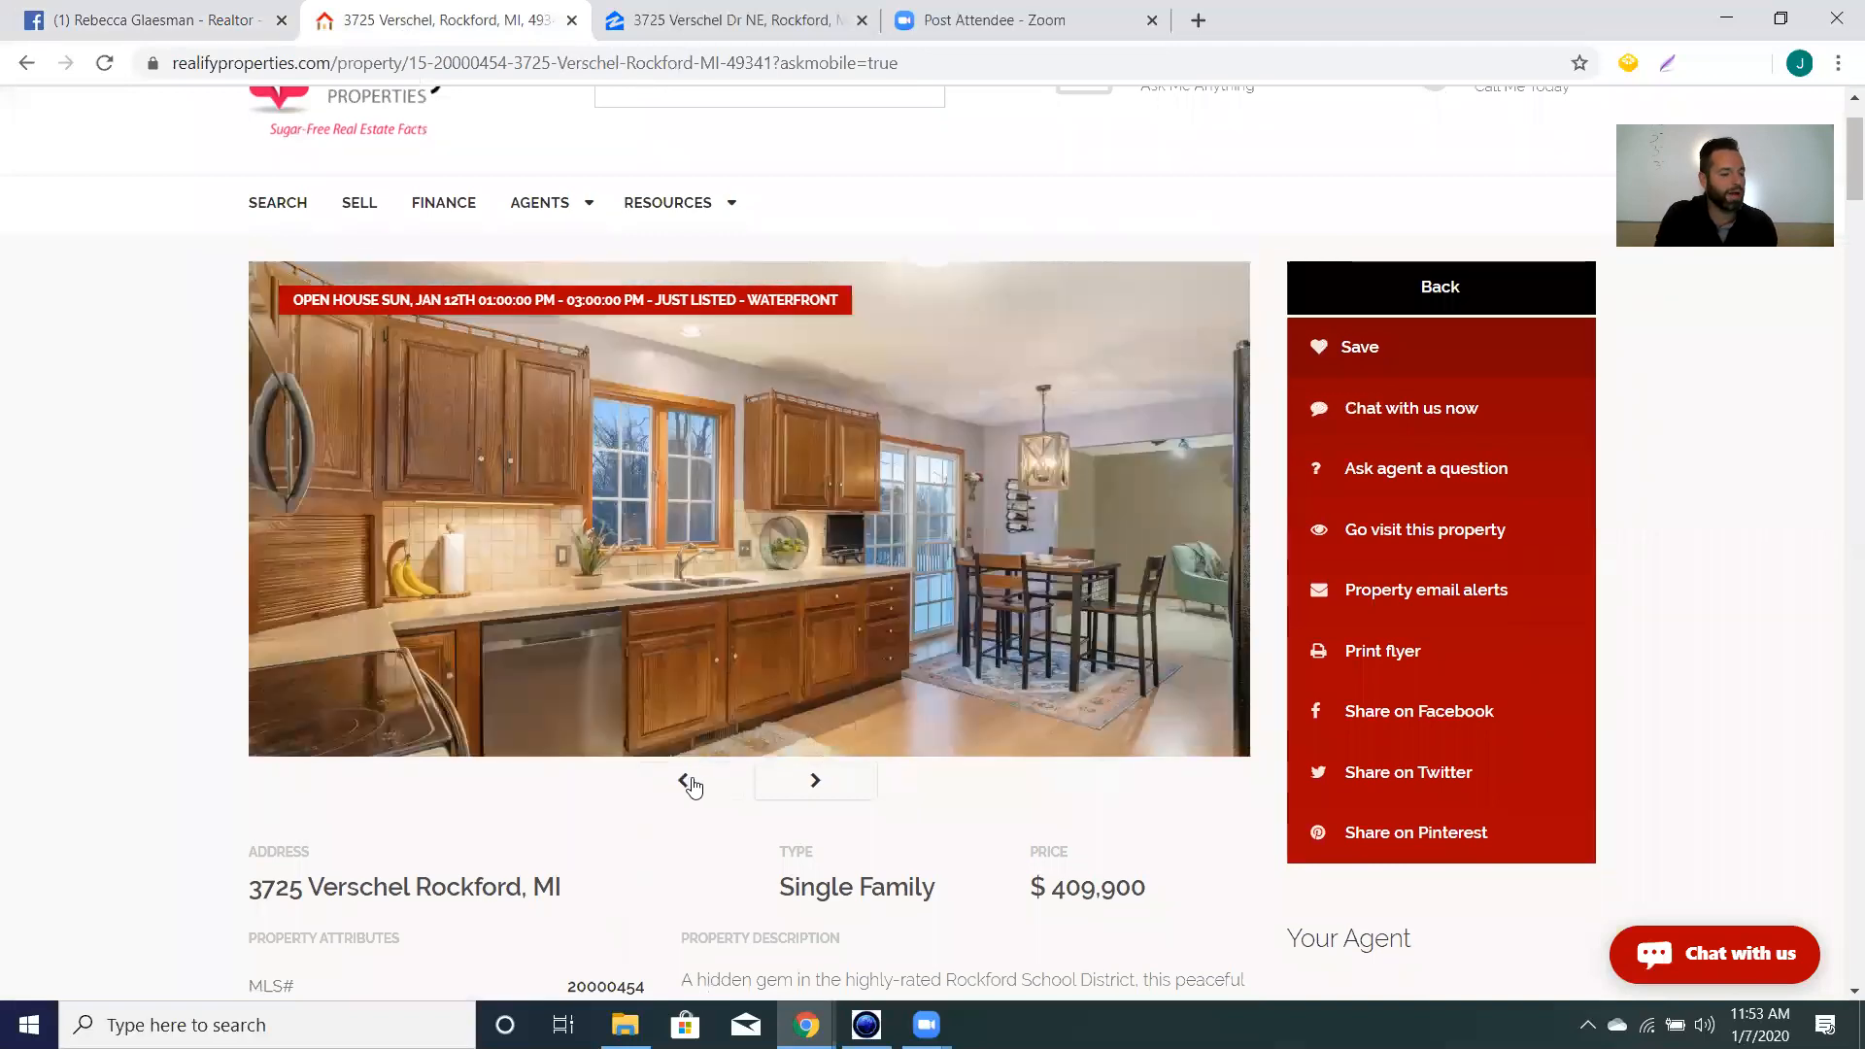
{"action": "left_click", "coordinate": [690, 783]}
{"action": "left_click", "coordinate": [690, 783]}
{"action": "left_click", "coordinate": [690, 783]}
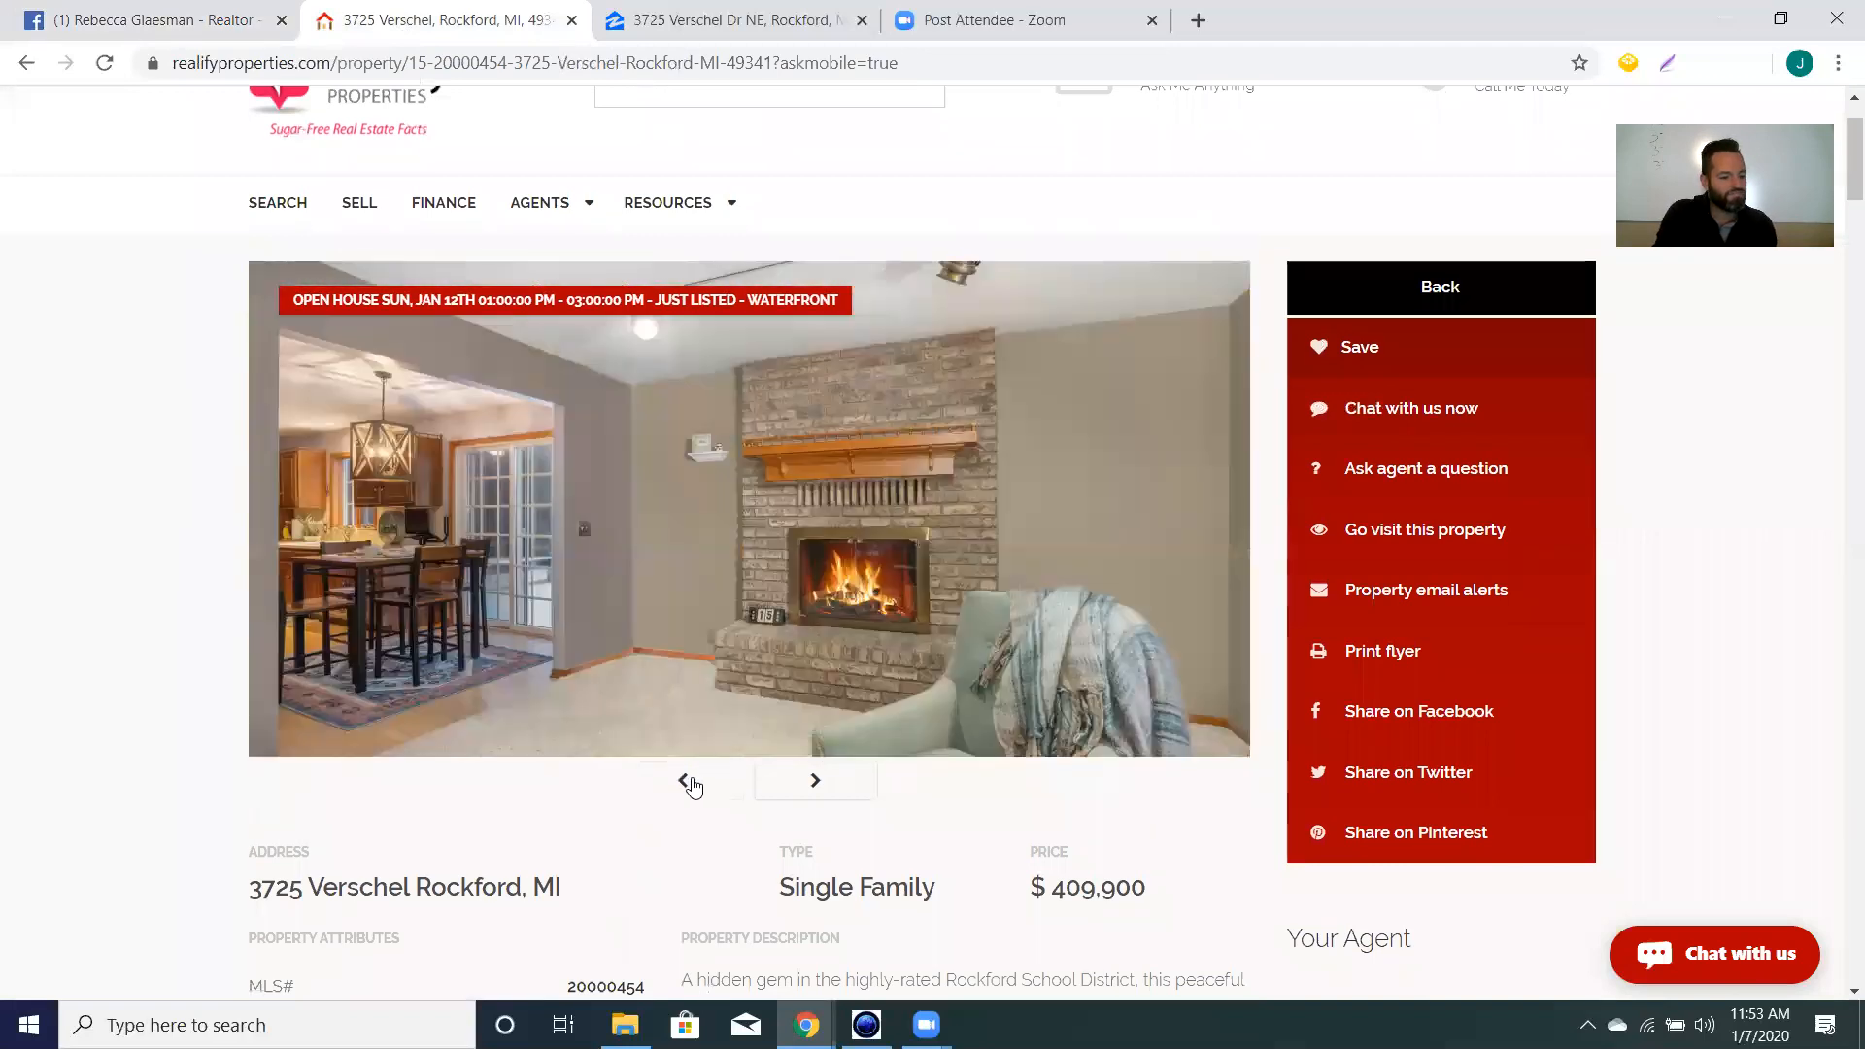
{"action": "left_click", "coordinate": [690, 783]}
{"action": "left_click", "coordinate": [689, 783]}
{"action": "left_click", "coordinate": [690, 783]}
{"action": "left_click", "coordinate": [690, 783]}
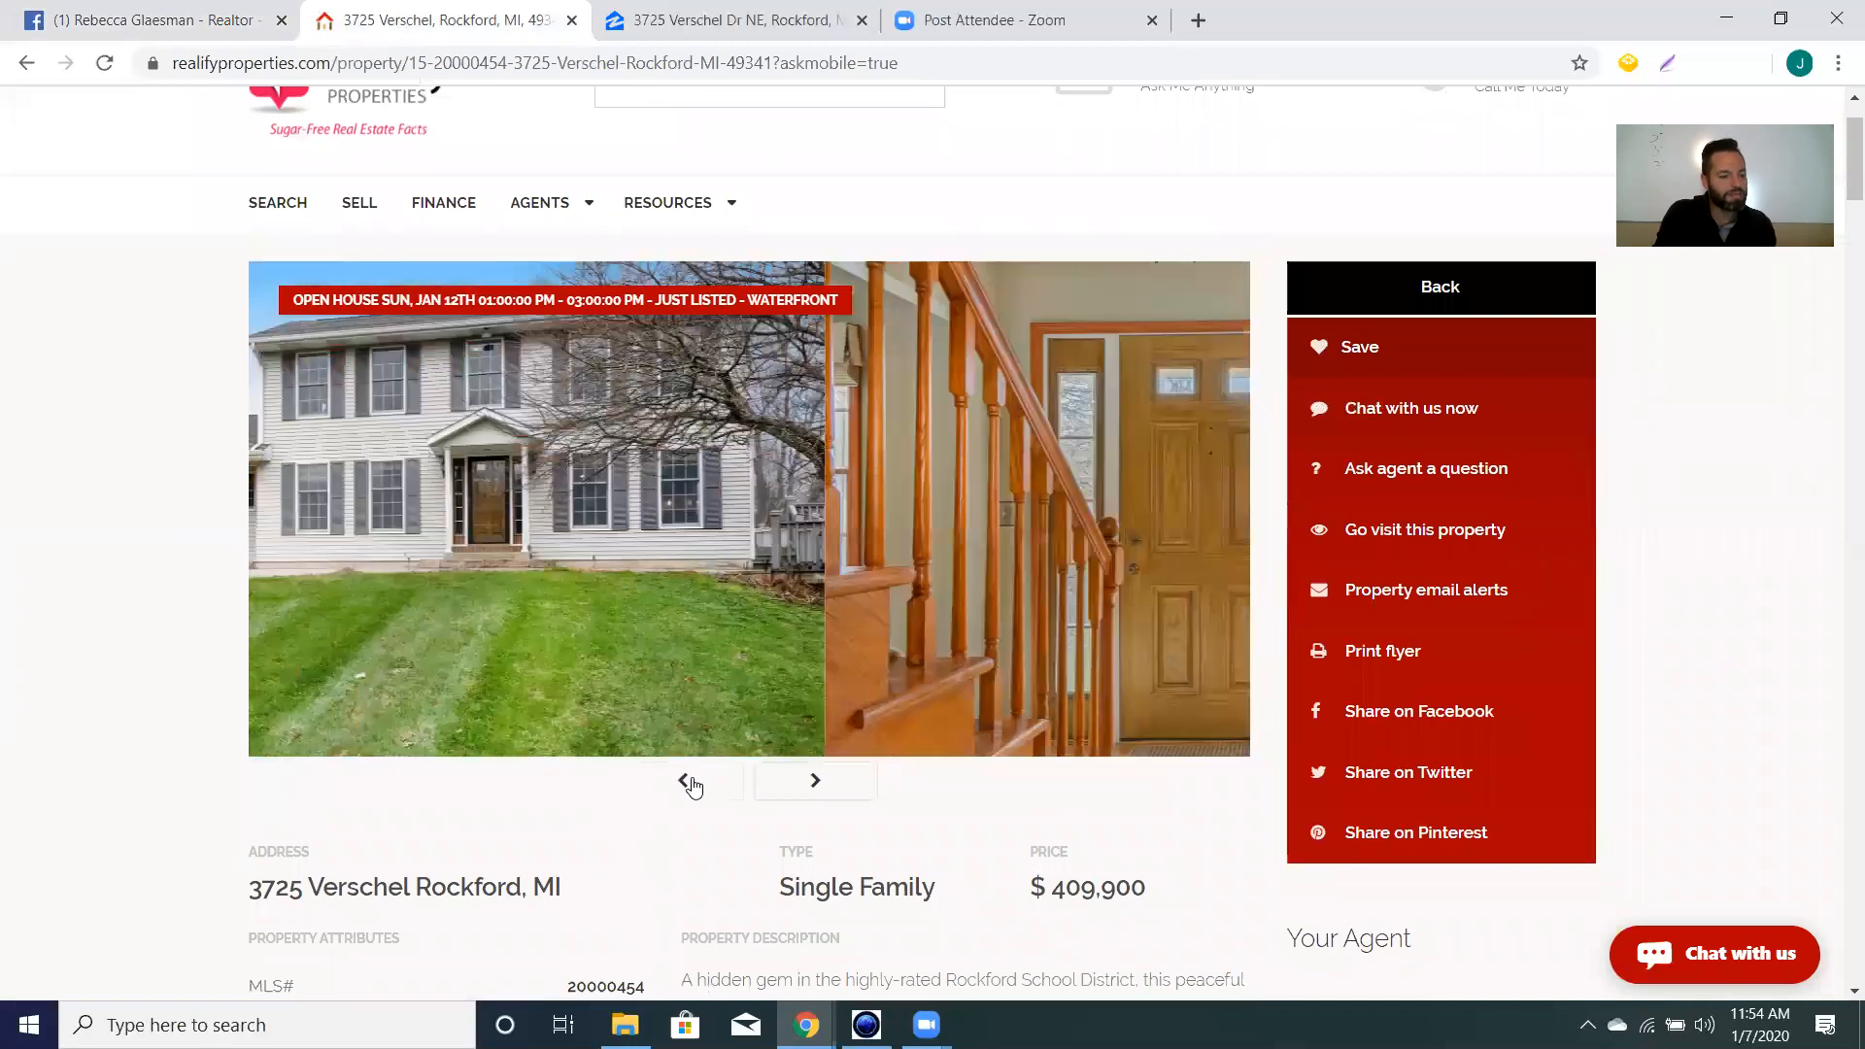
{"action": "left_click", "coordinate": [689, 783]}
Save the listing as a complete webpage into Desktop > Realify Properties.
{"action": "right_click", "coordinate": [693, 535]}
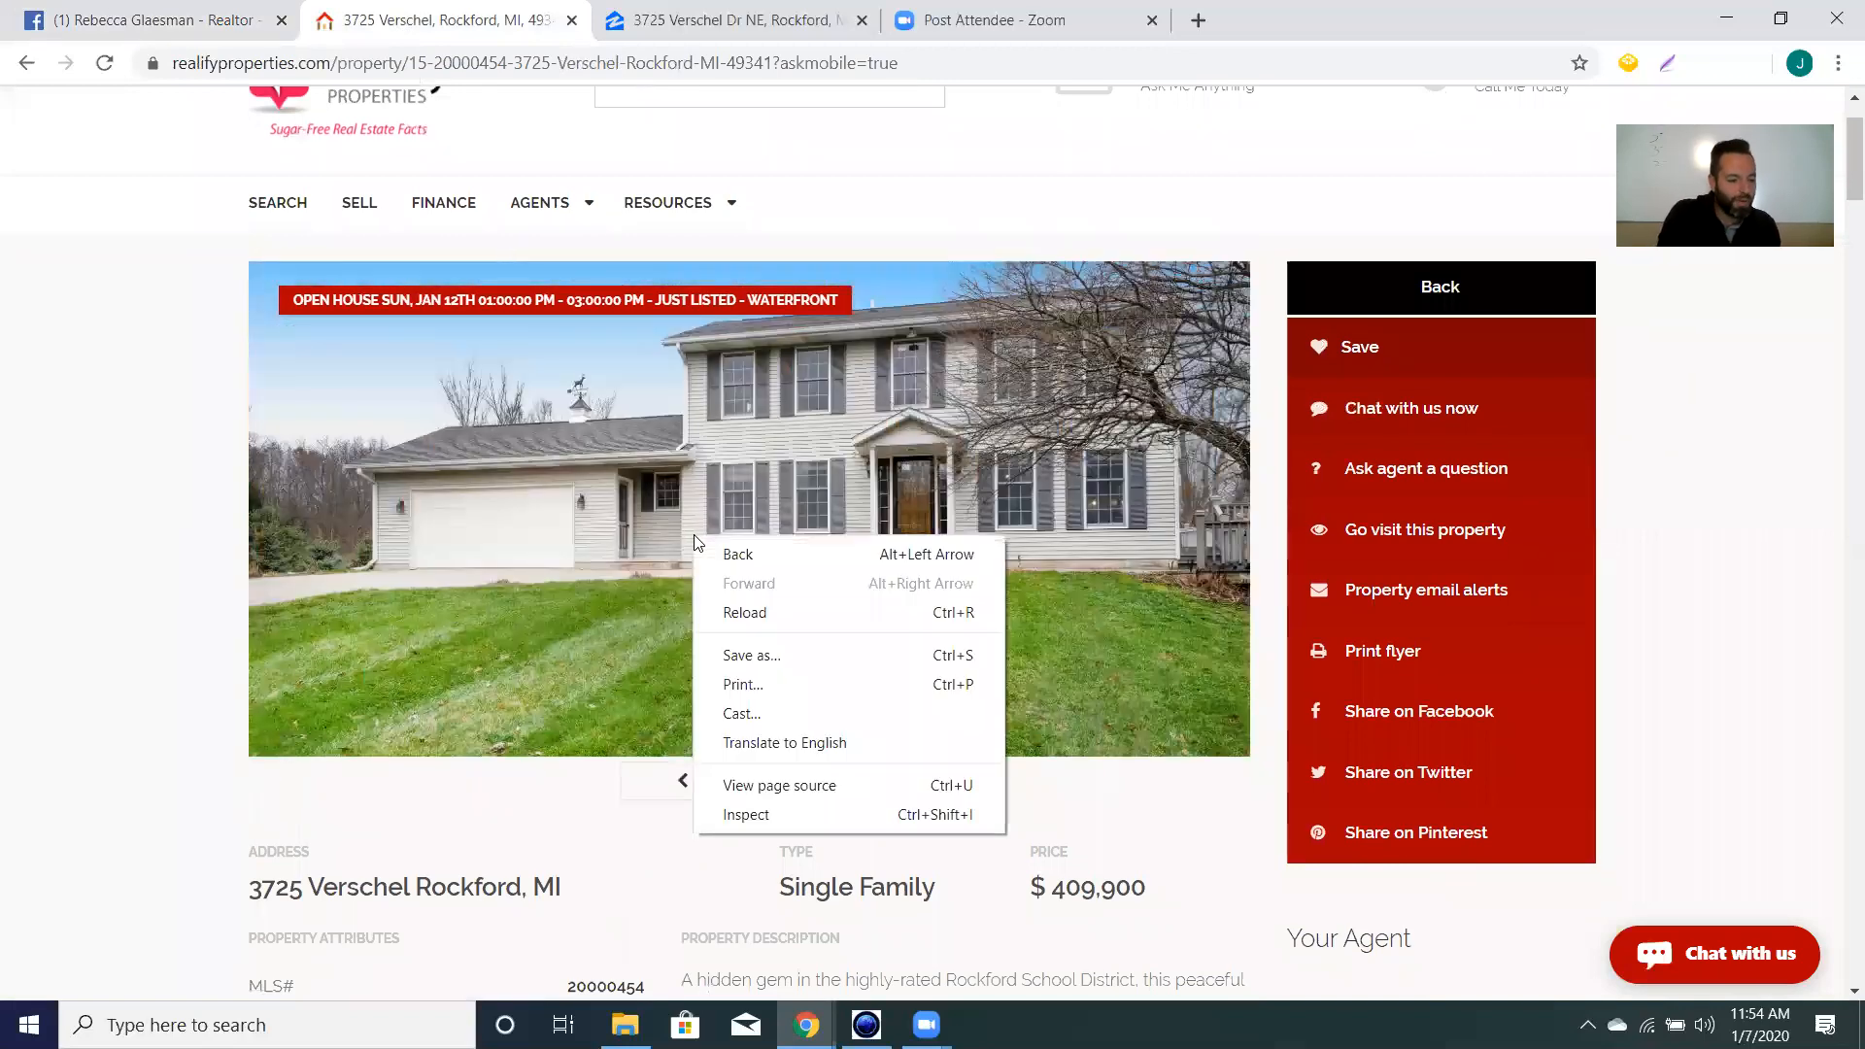
{"action": "left_click", "coordinate": [791, 650]}
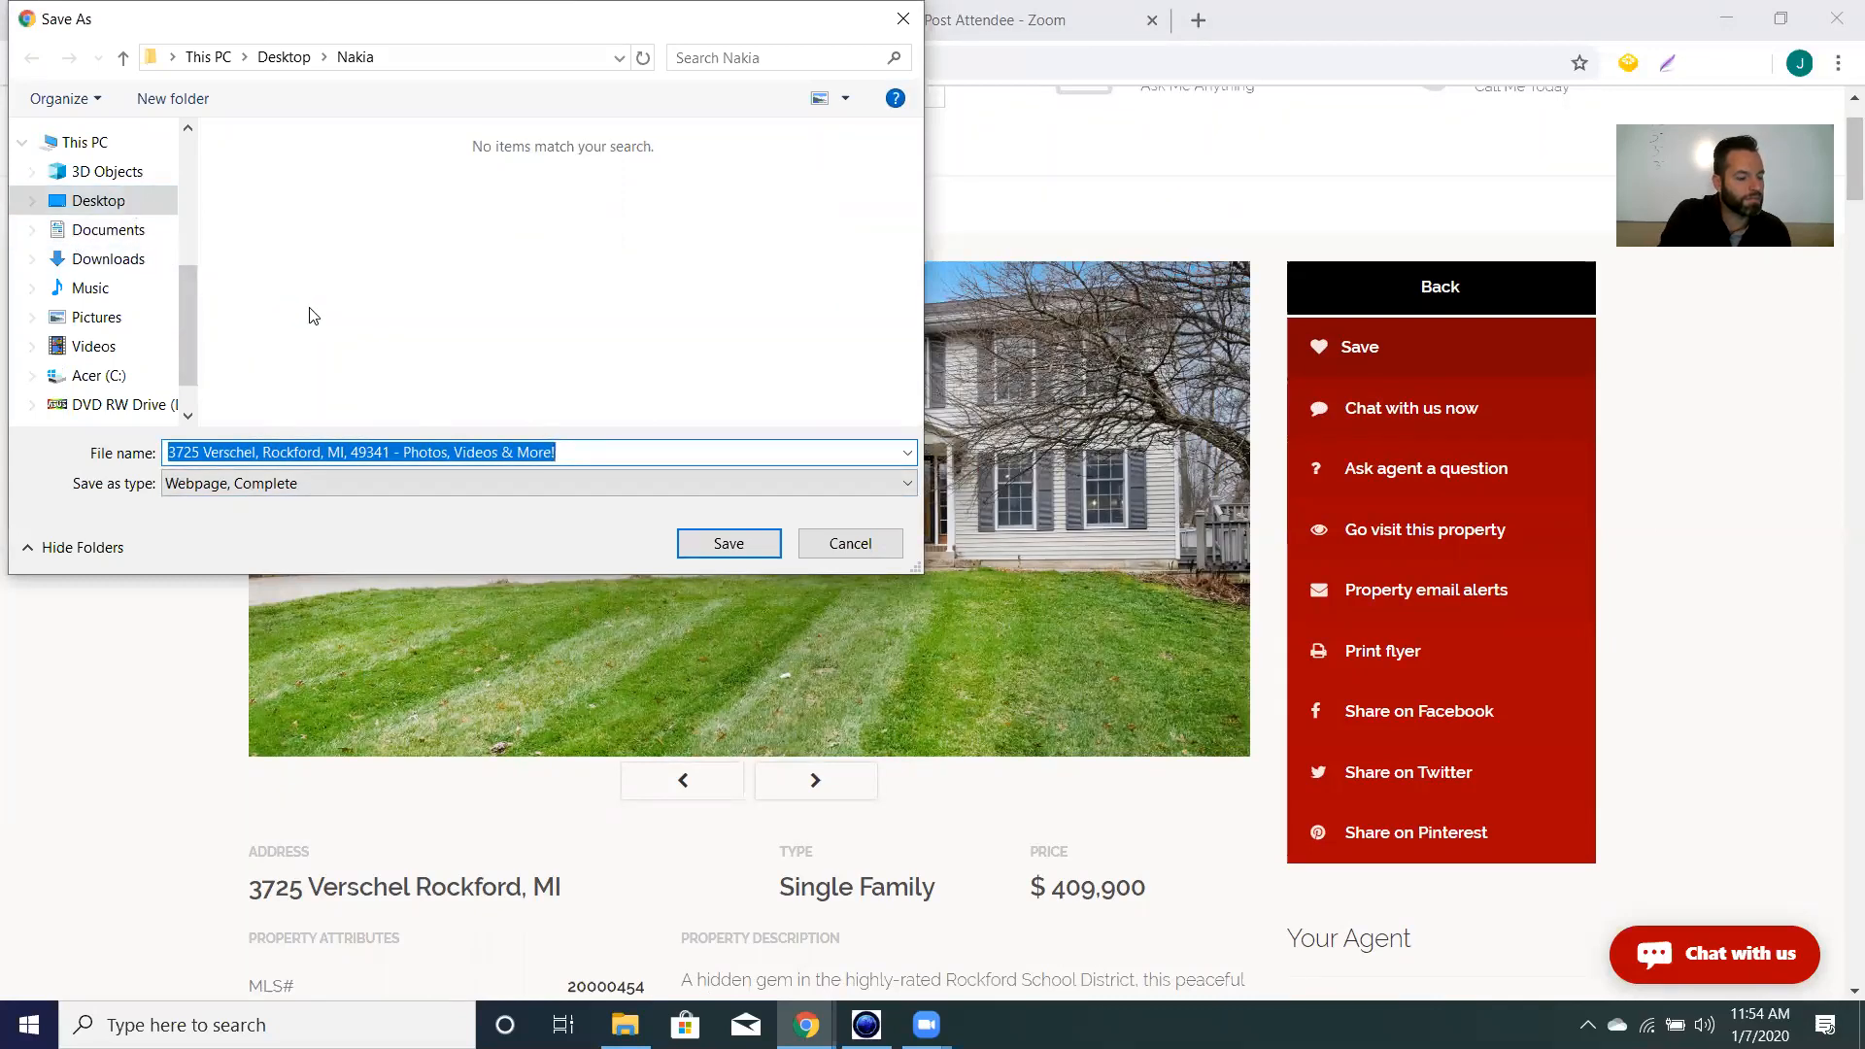
{"action": "left_click", "coordinate": [101, 206]}
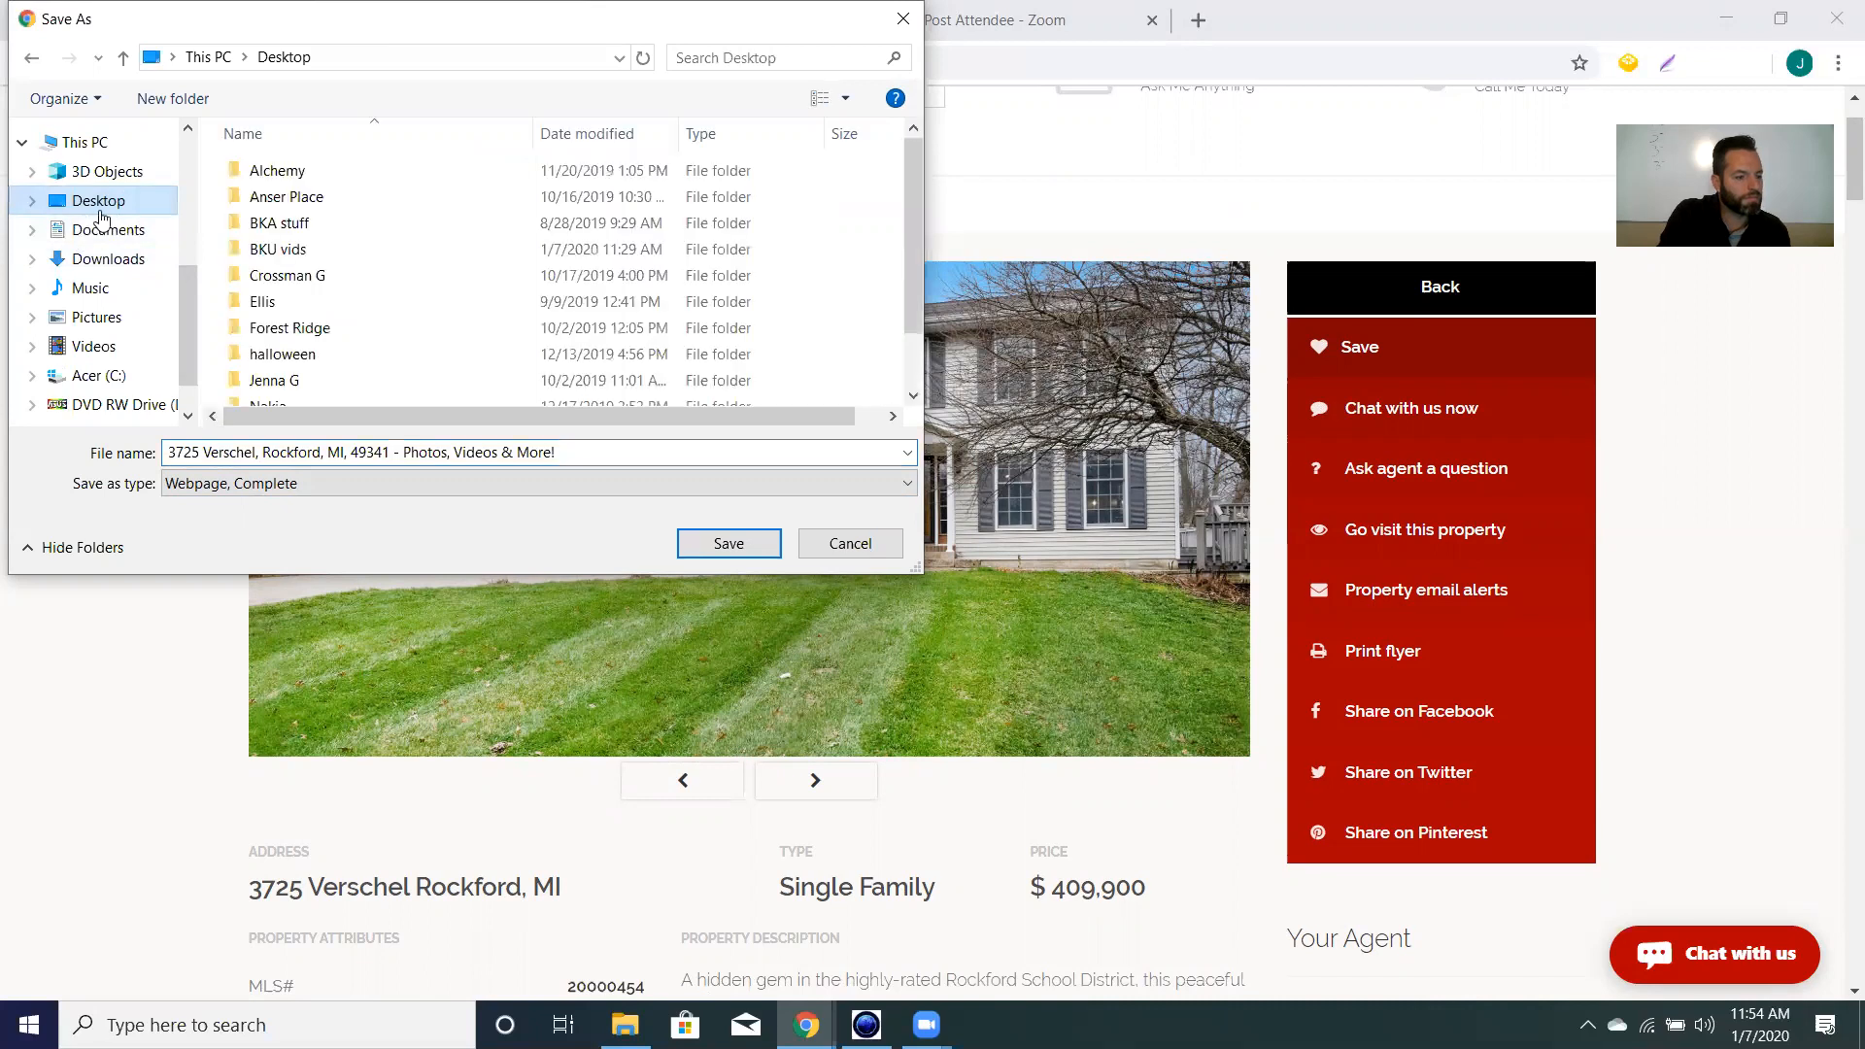
{"action": "scroll", "coordinate": [323, 301], "scroll_direction": "down", "scroll_amount": 1}
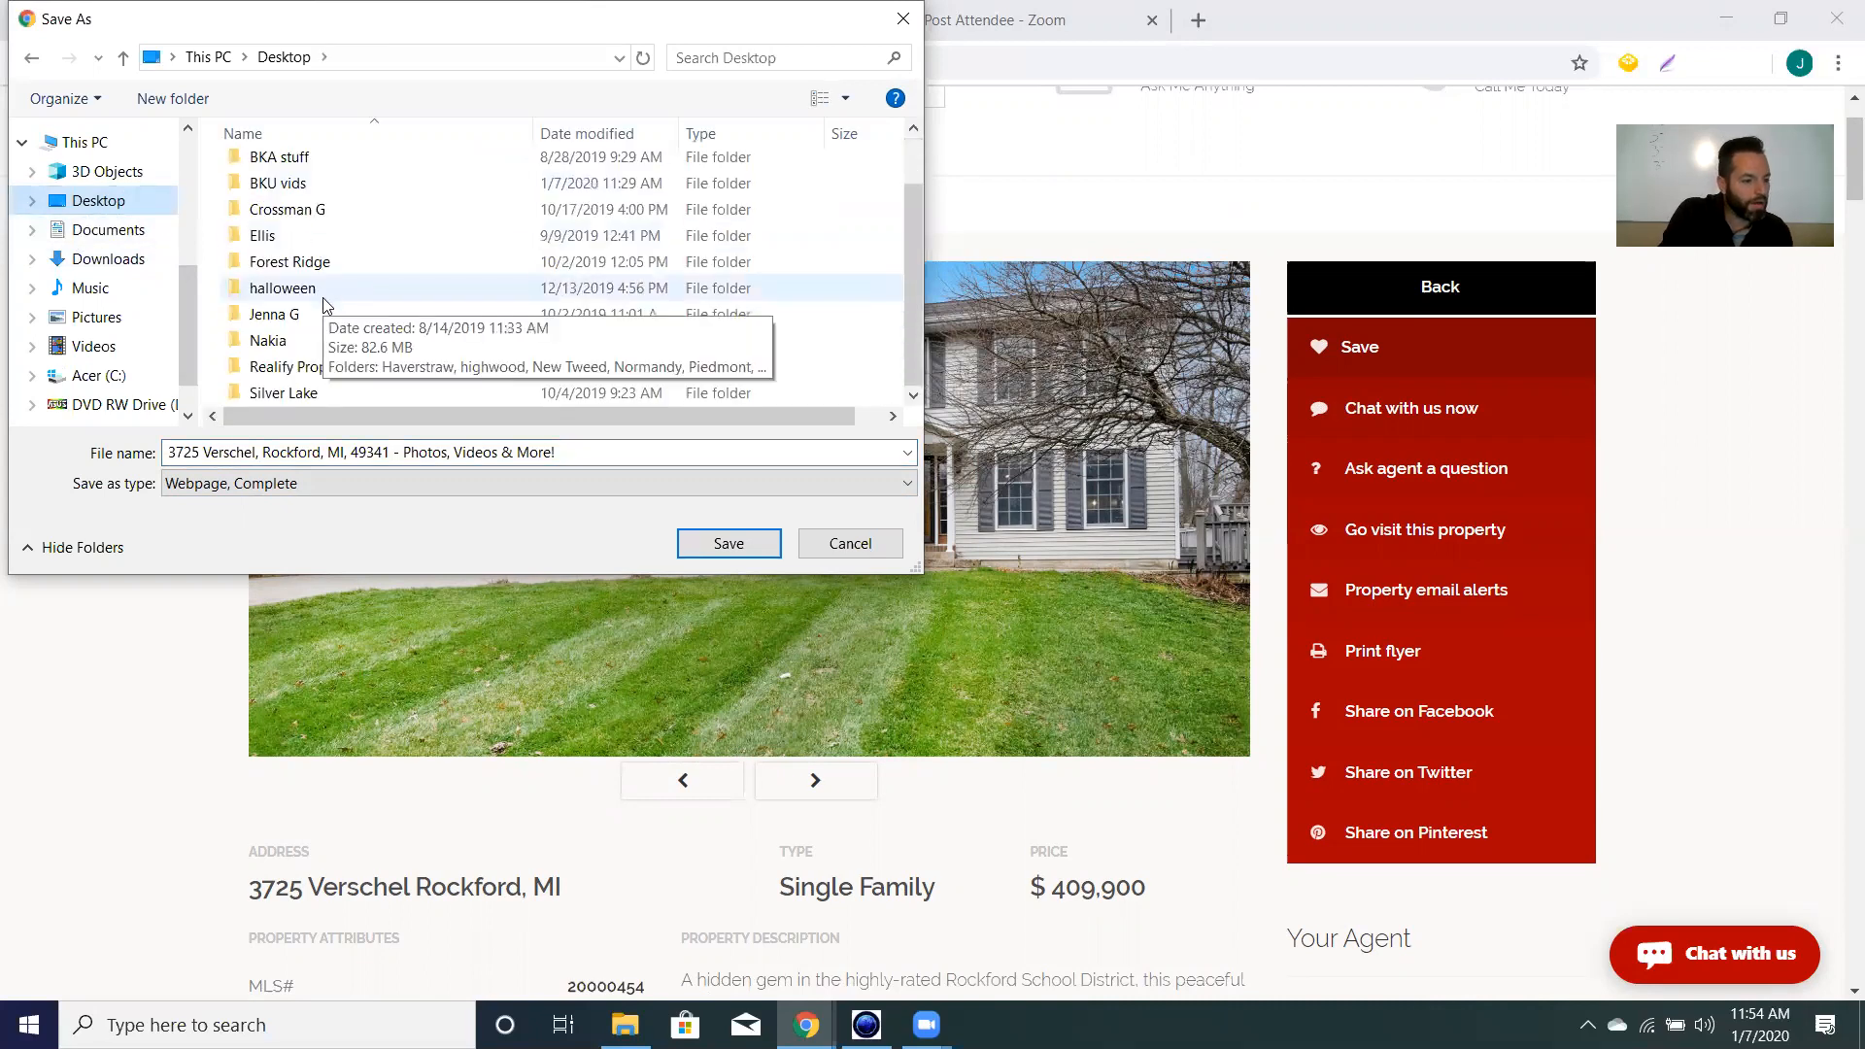
{"action": "left_click", "coordinate": [327, 367]}
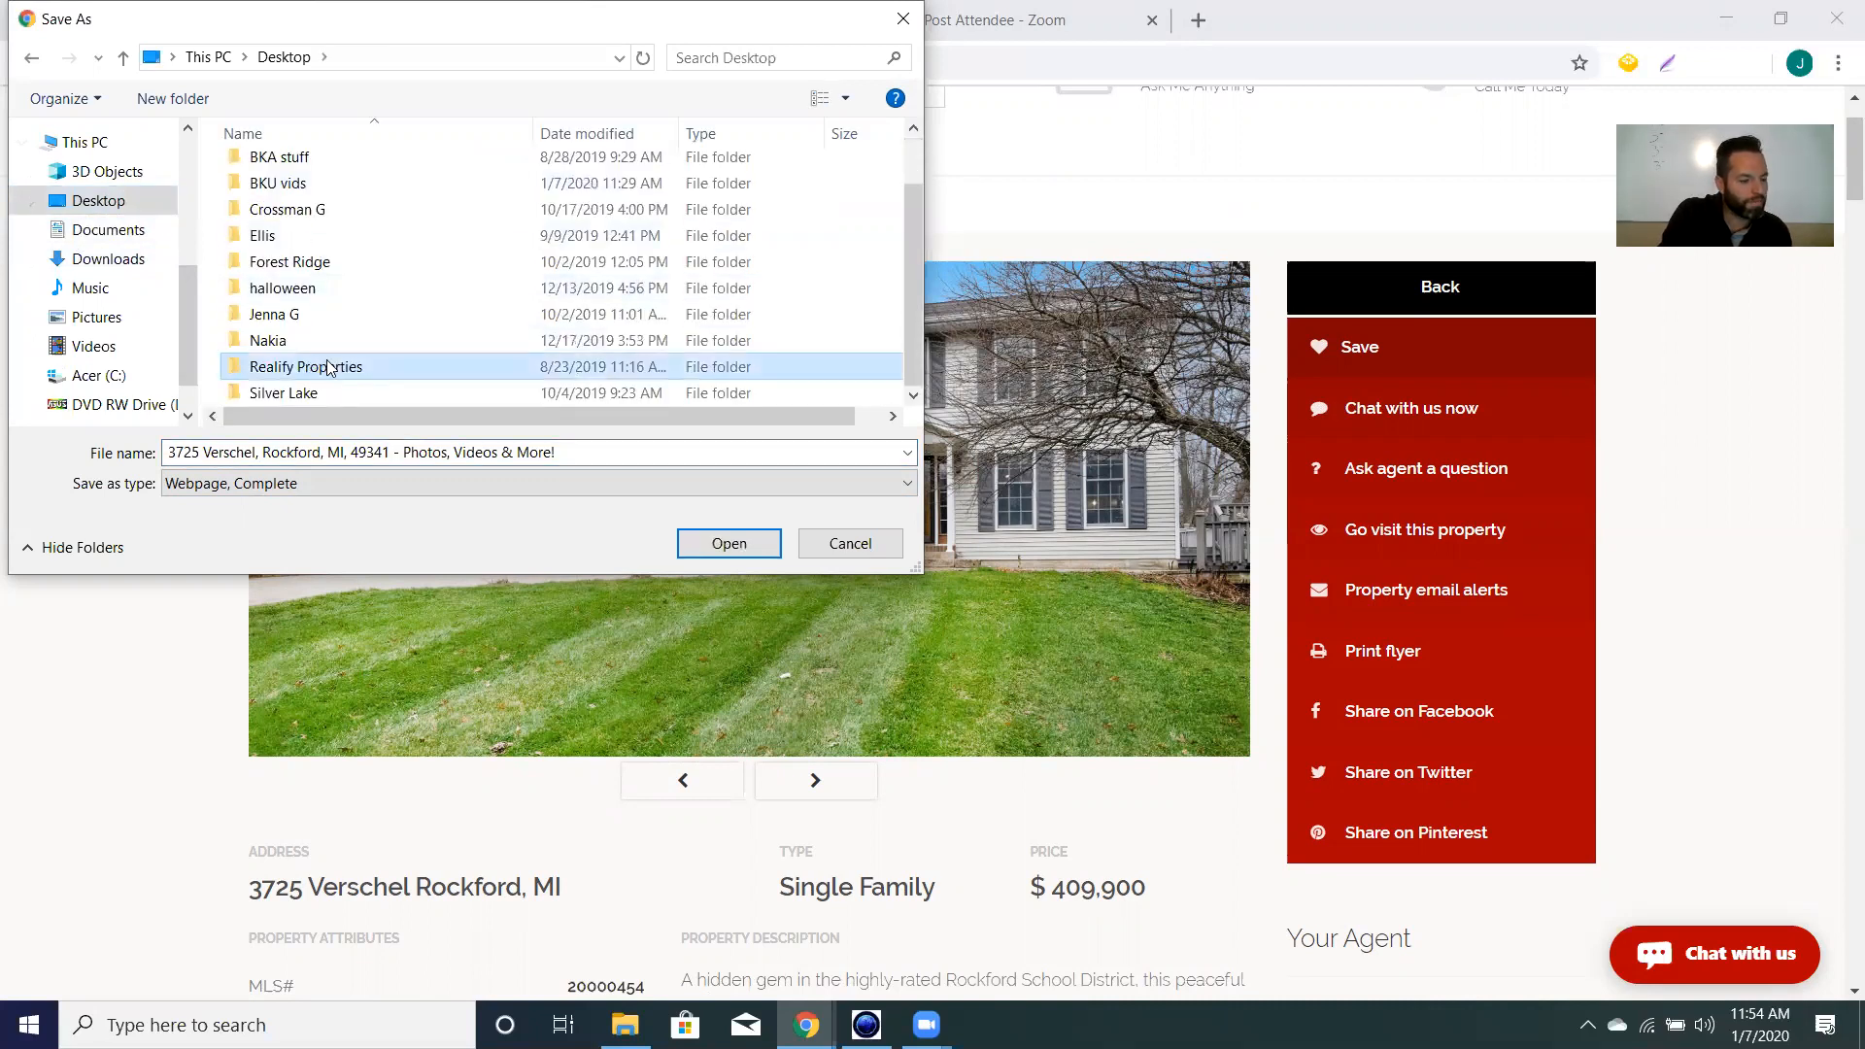
{"action": "double_click", "coordinate": [327, 368]}
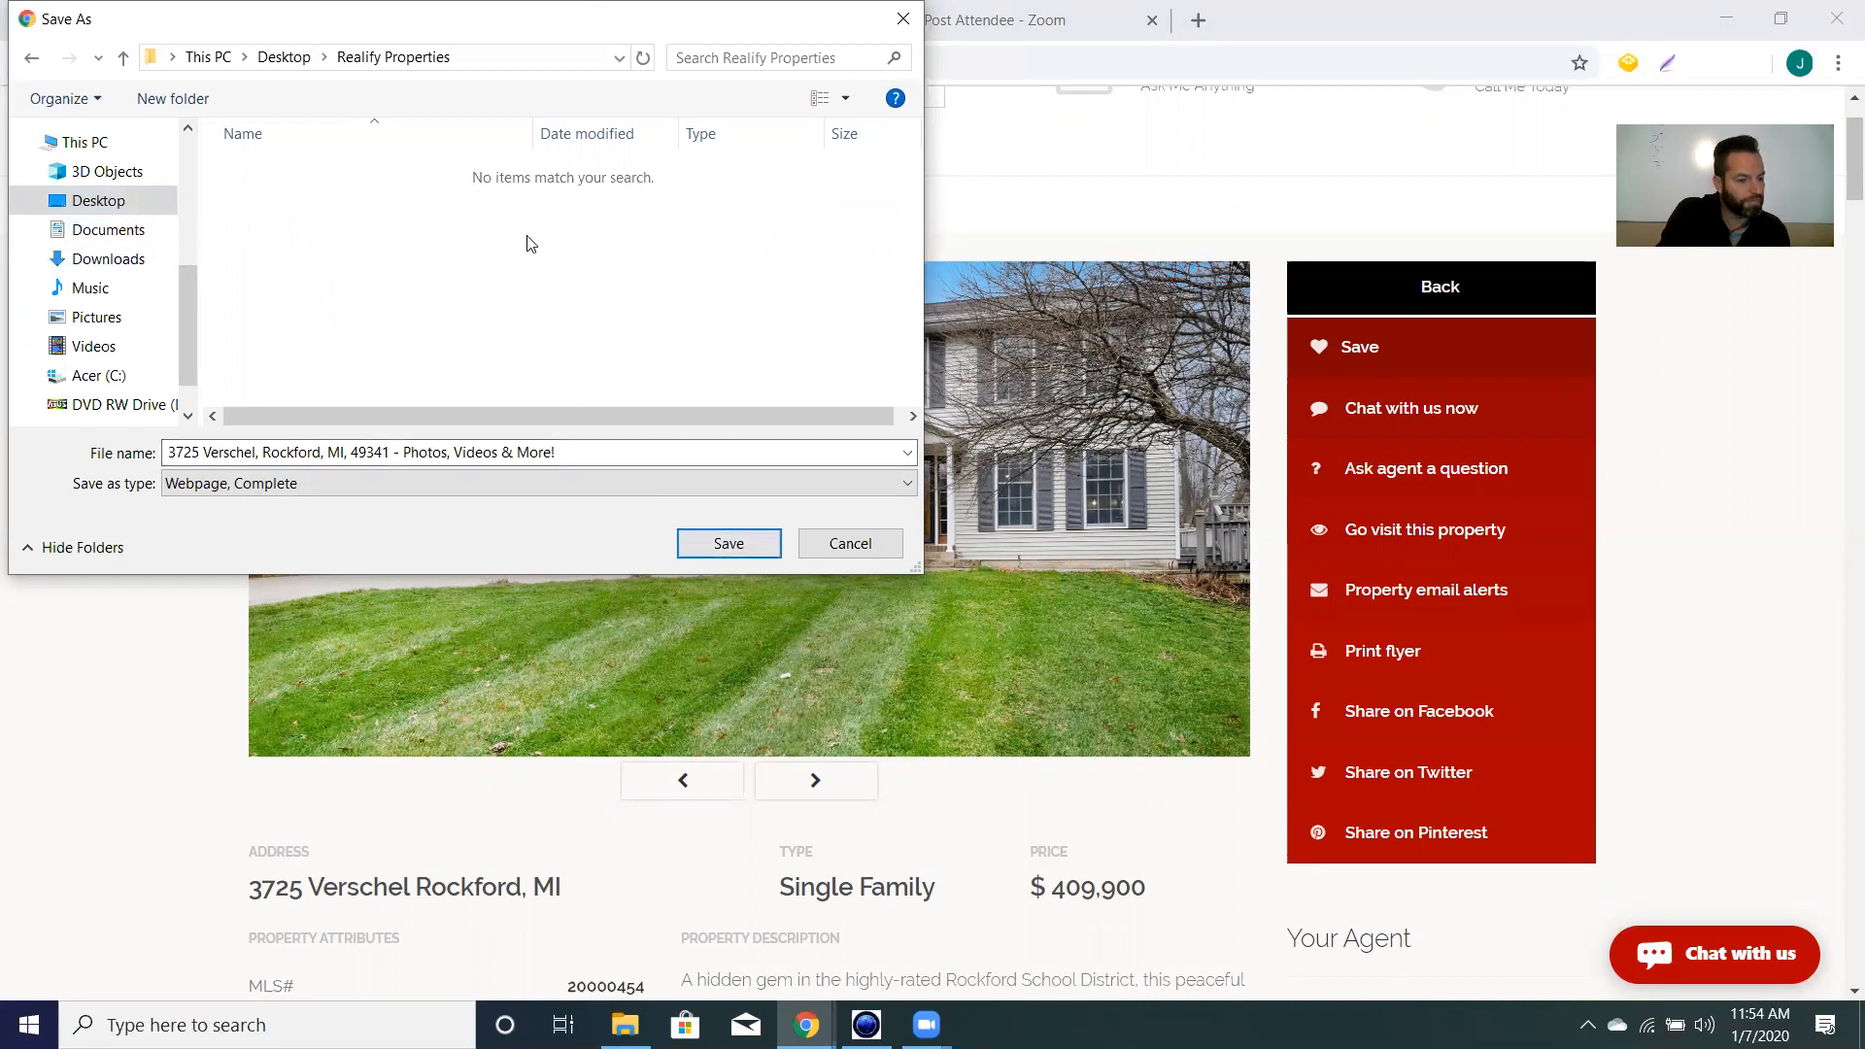
{"action": "left_click", "coordinate": [723, 541]}
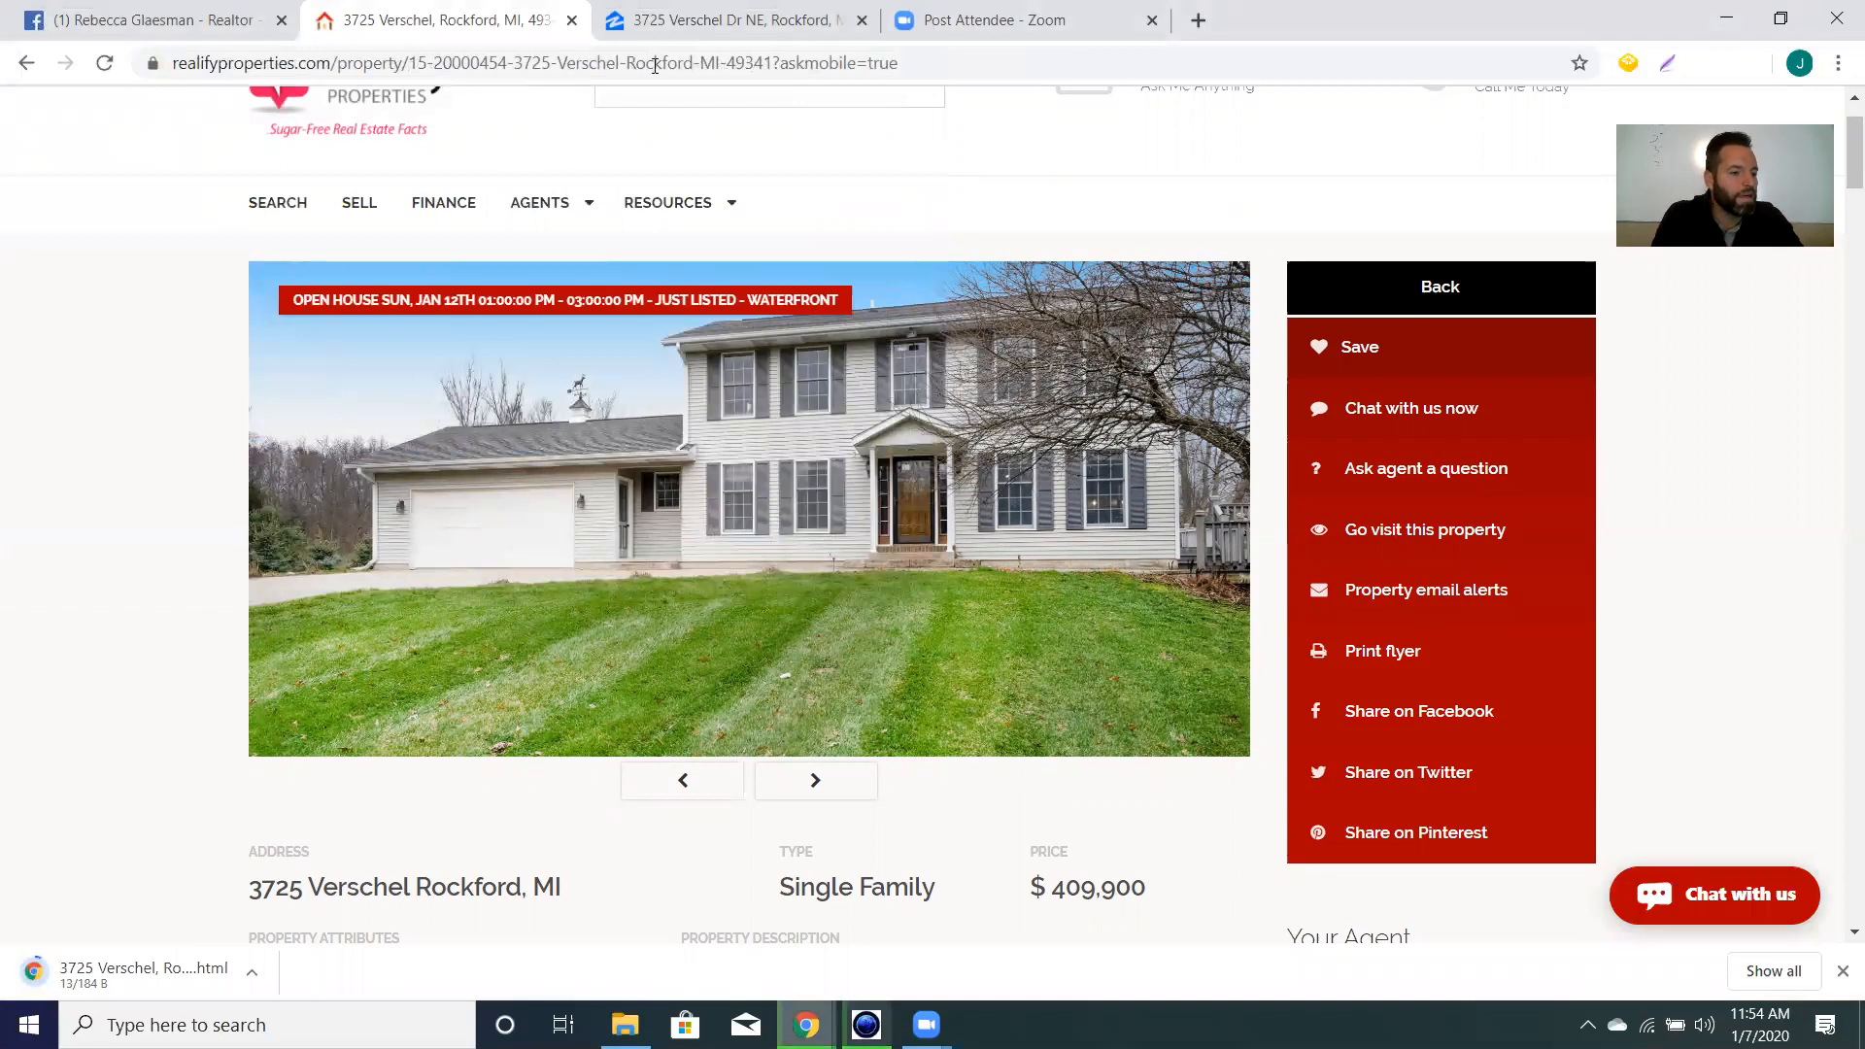
Start changing the event cover and browse to the saved listing's photos folder in Realify Properties.
{"action": "left_click", "coordinate": [150, 21]}
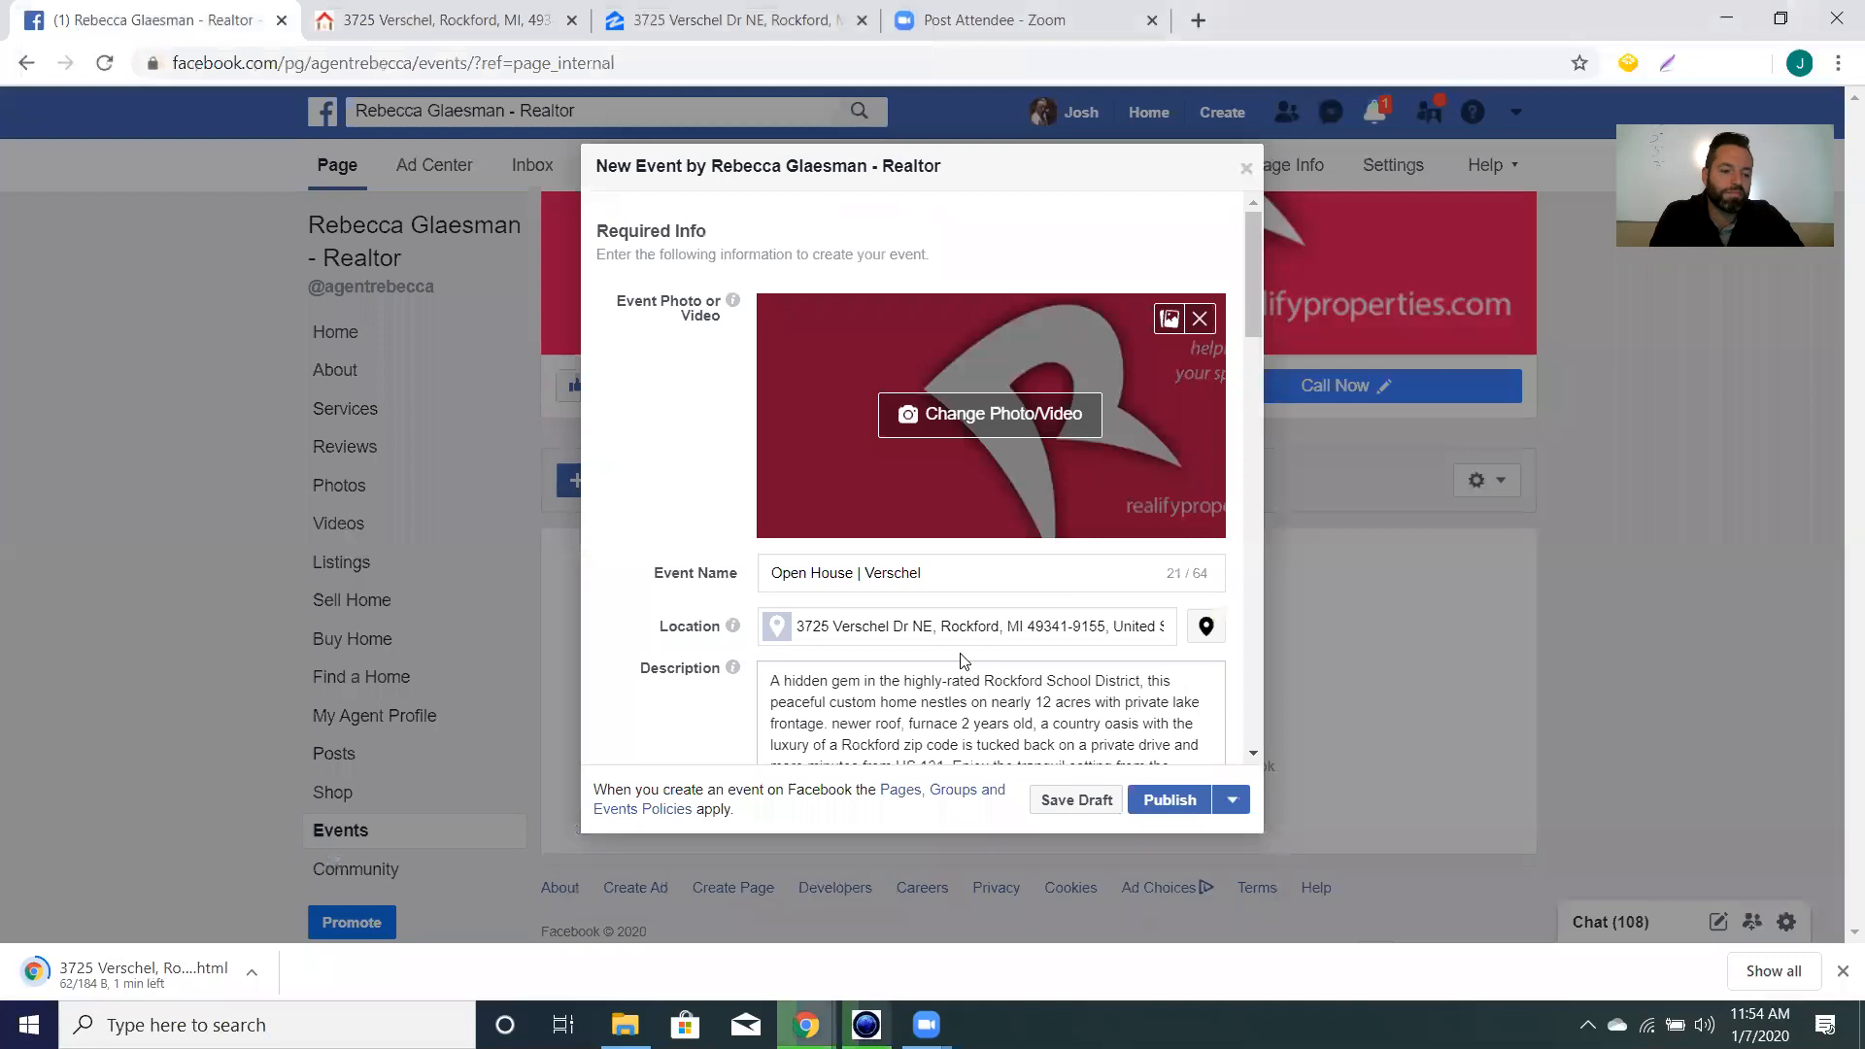
{"action": "left_click", "coordinate": [1007, 413]}
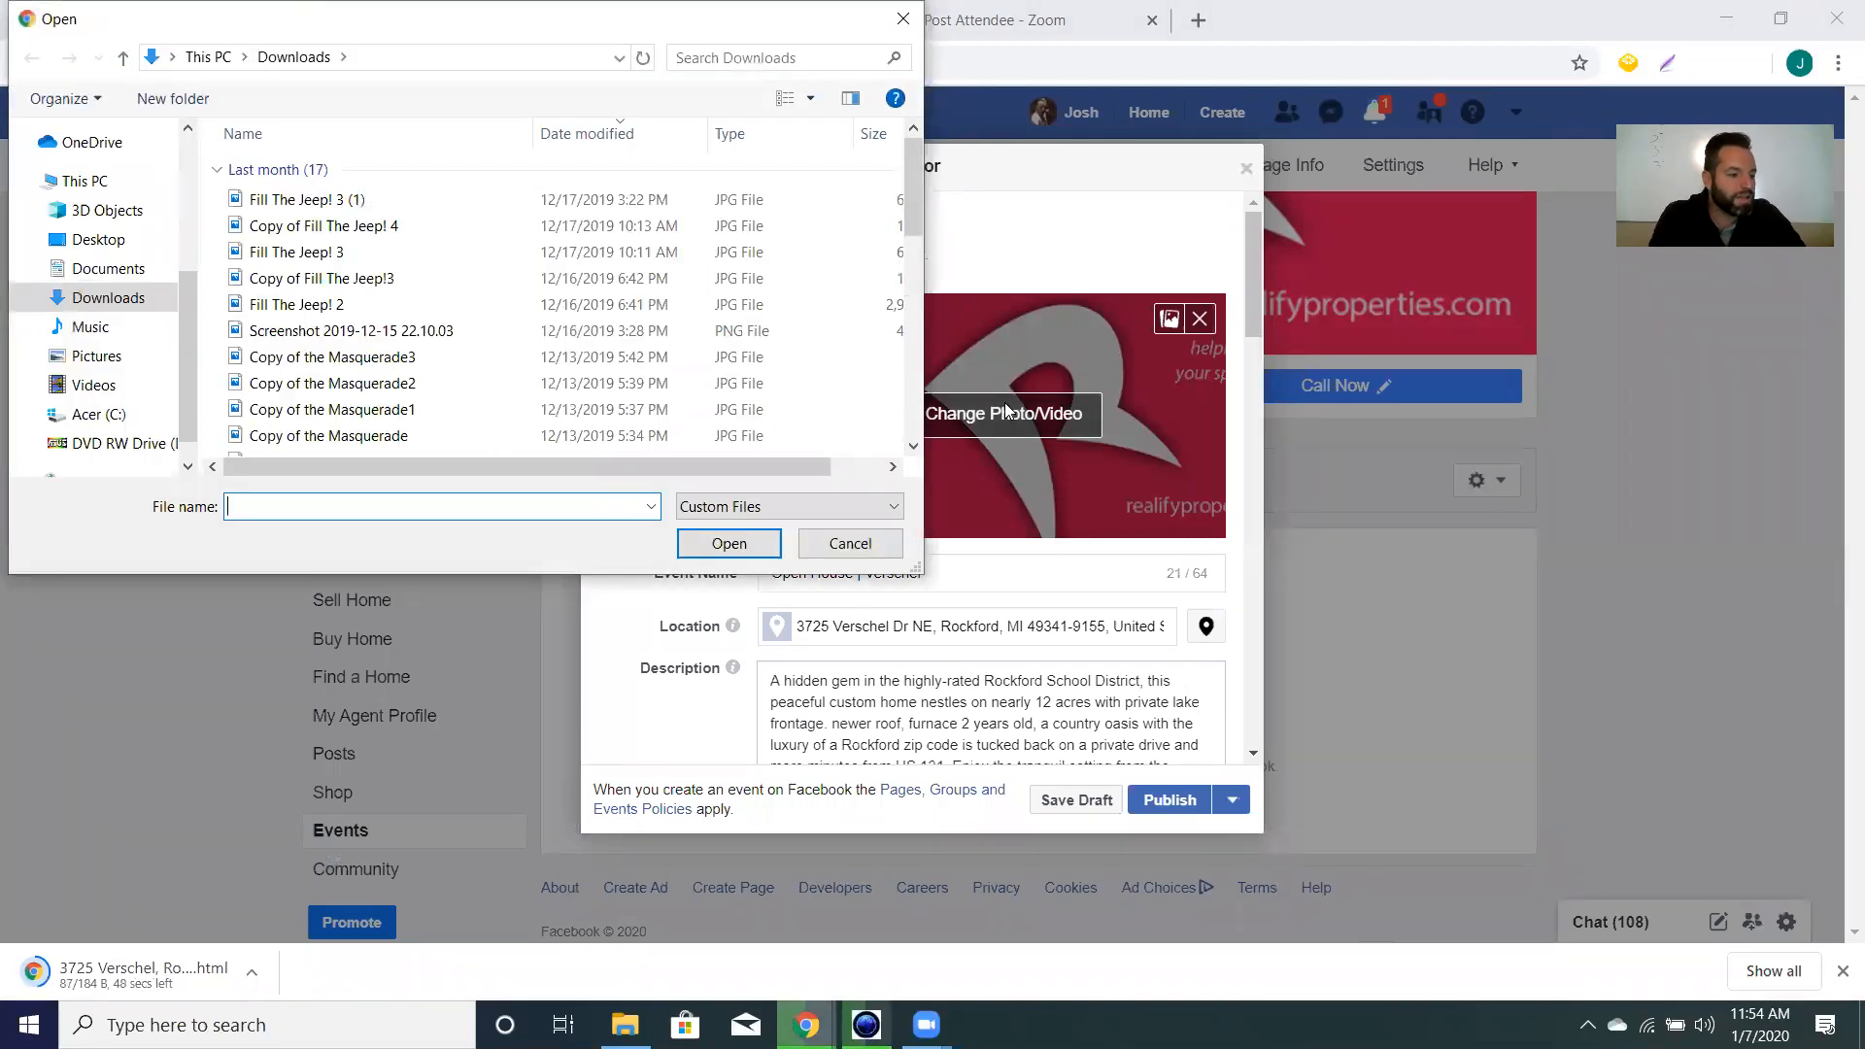
{"action": "left_click", "coordinate": [97, 239]}
{"action": "scroll", "coordinate": [342, 347], "scroll_direction": "down", "scroll_amount": 1}
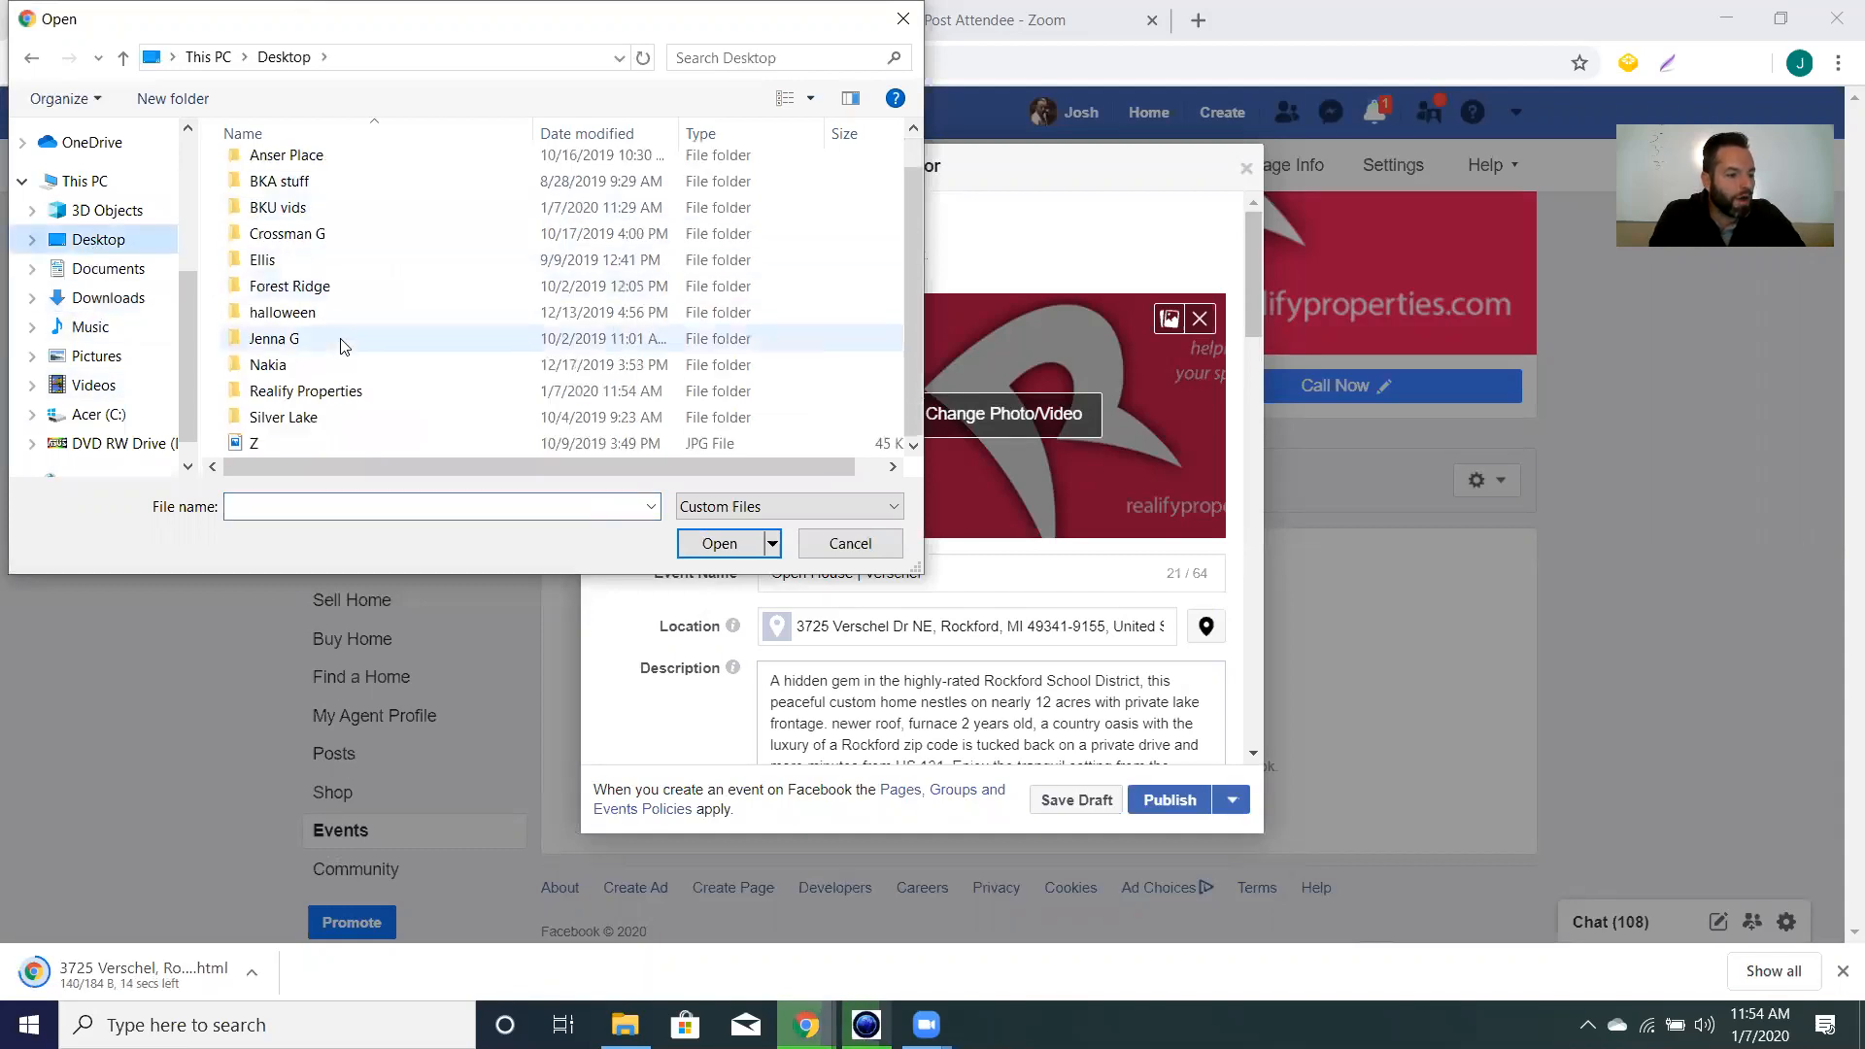
{"action": "left_click", "coordinate": [331, 390]}
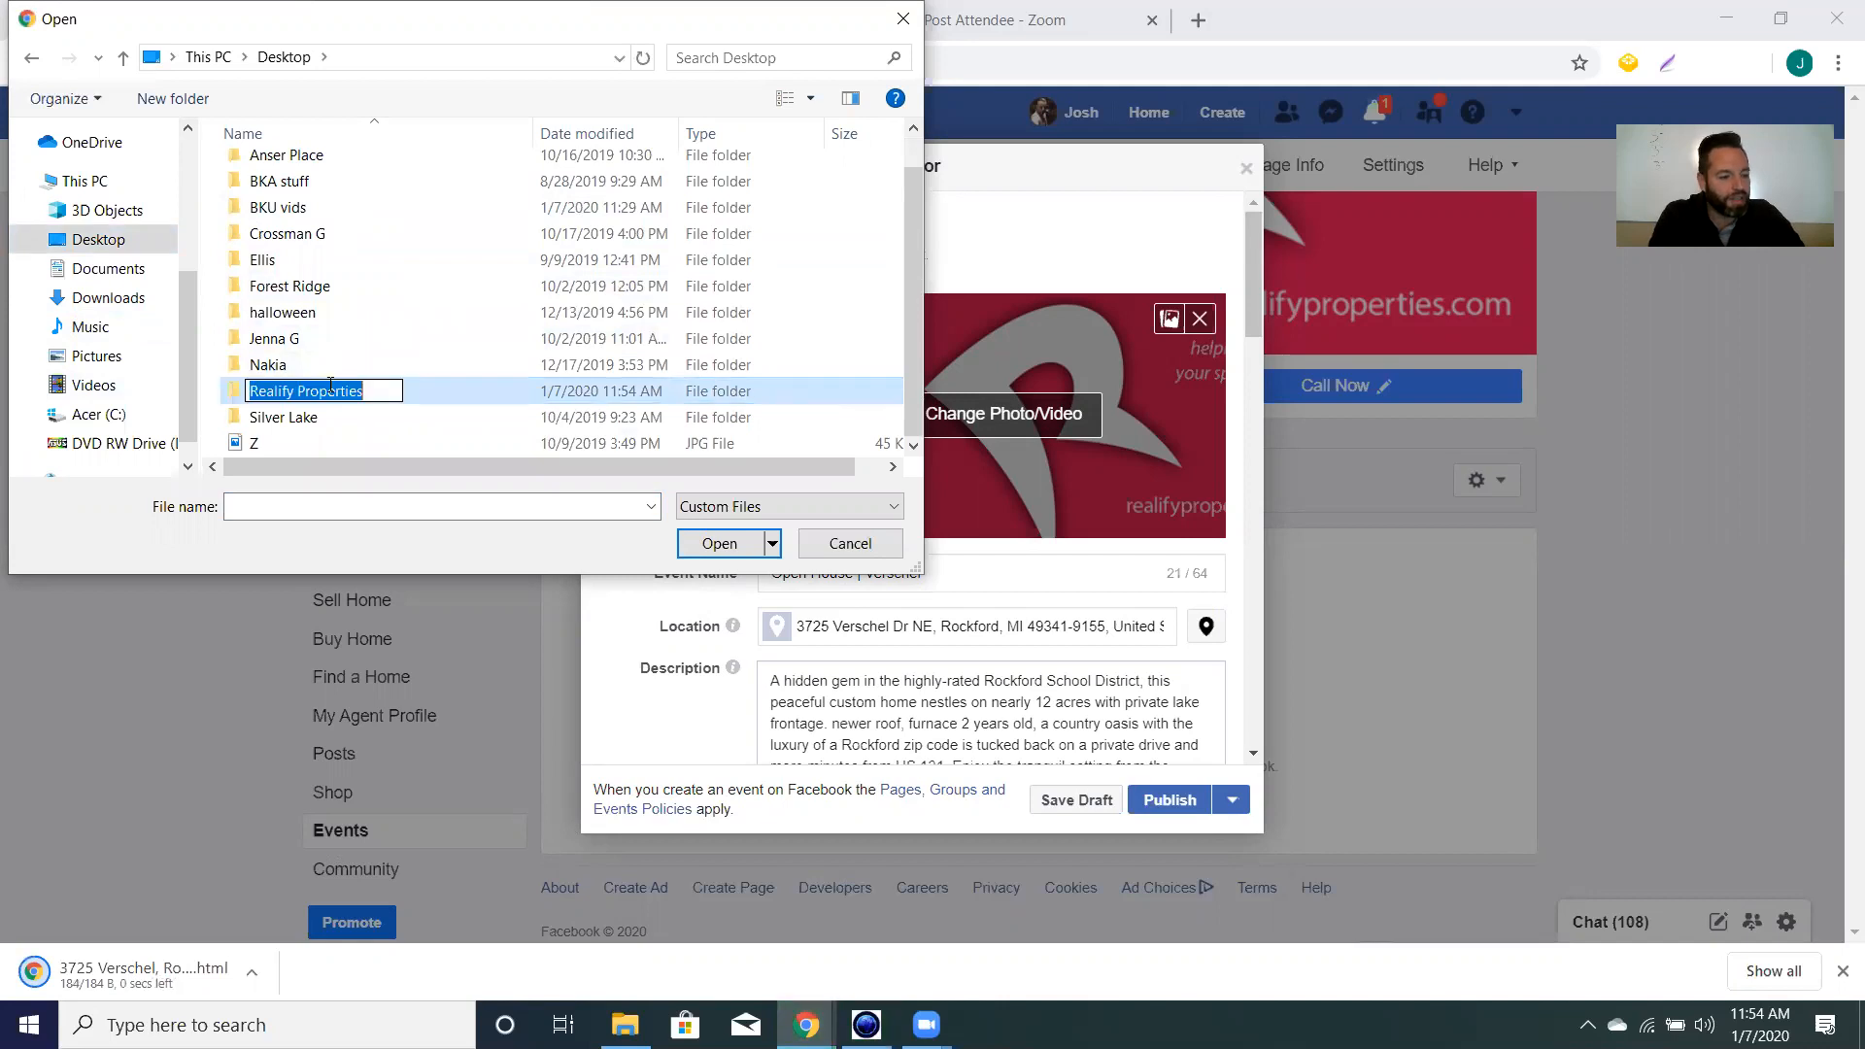
{"action": "left_click", "coordinate": [719, 555]}
{"action": "left_click", "coordinate": [720, 544]}
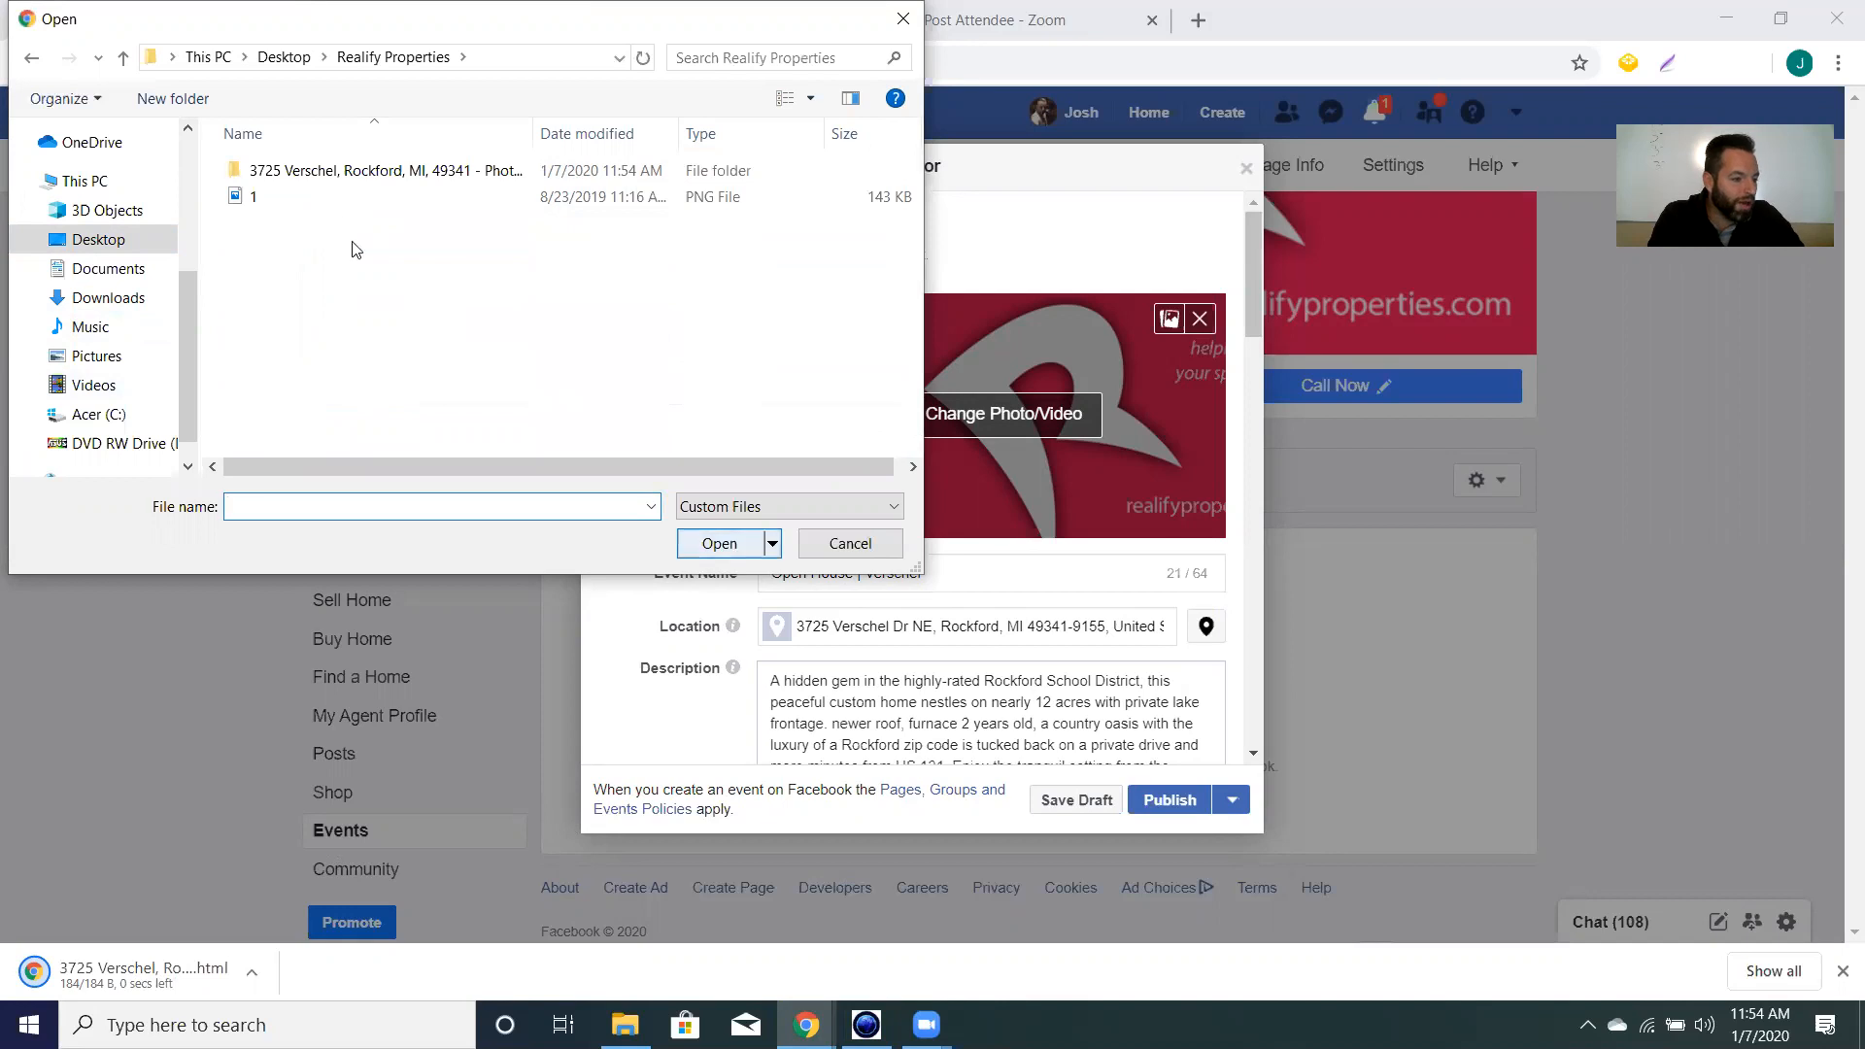
{"action": "left_click", "coordinate": [343, 172]}
{"action": "double_click", "coordinate": [342, 175]}
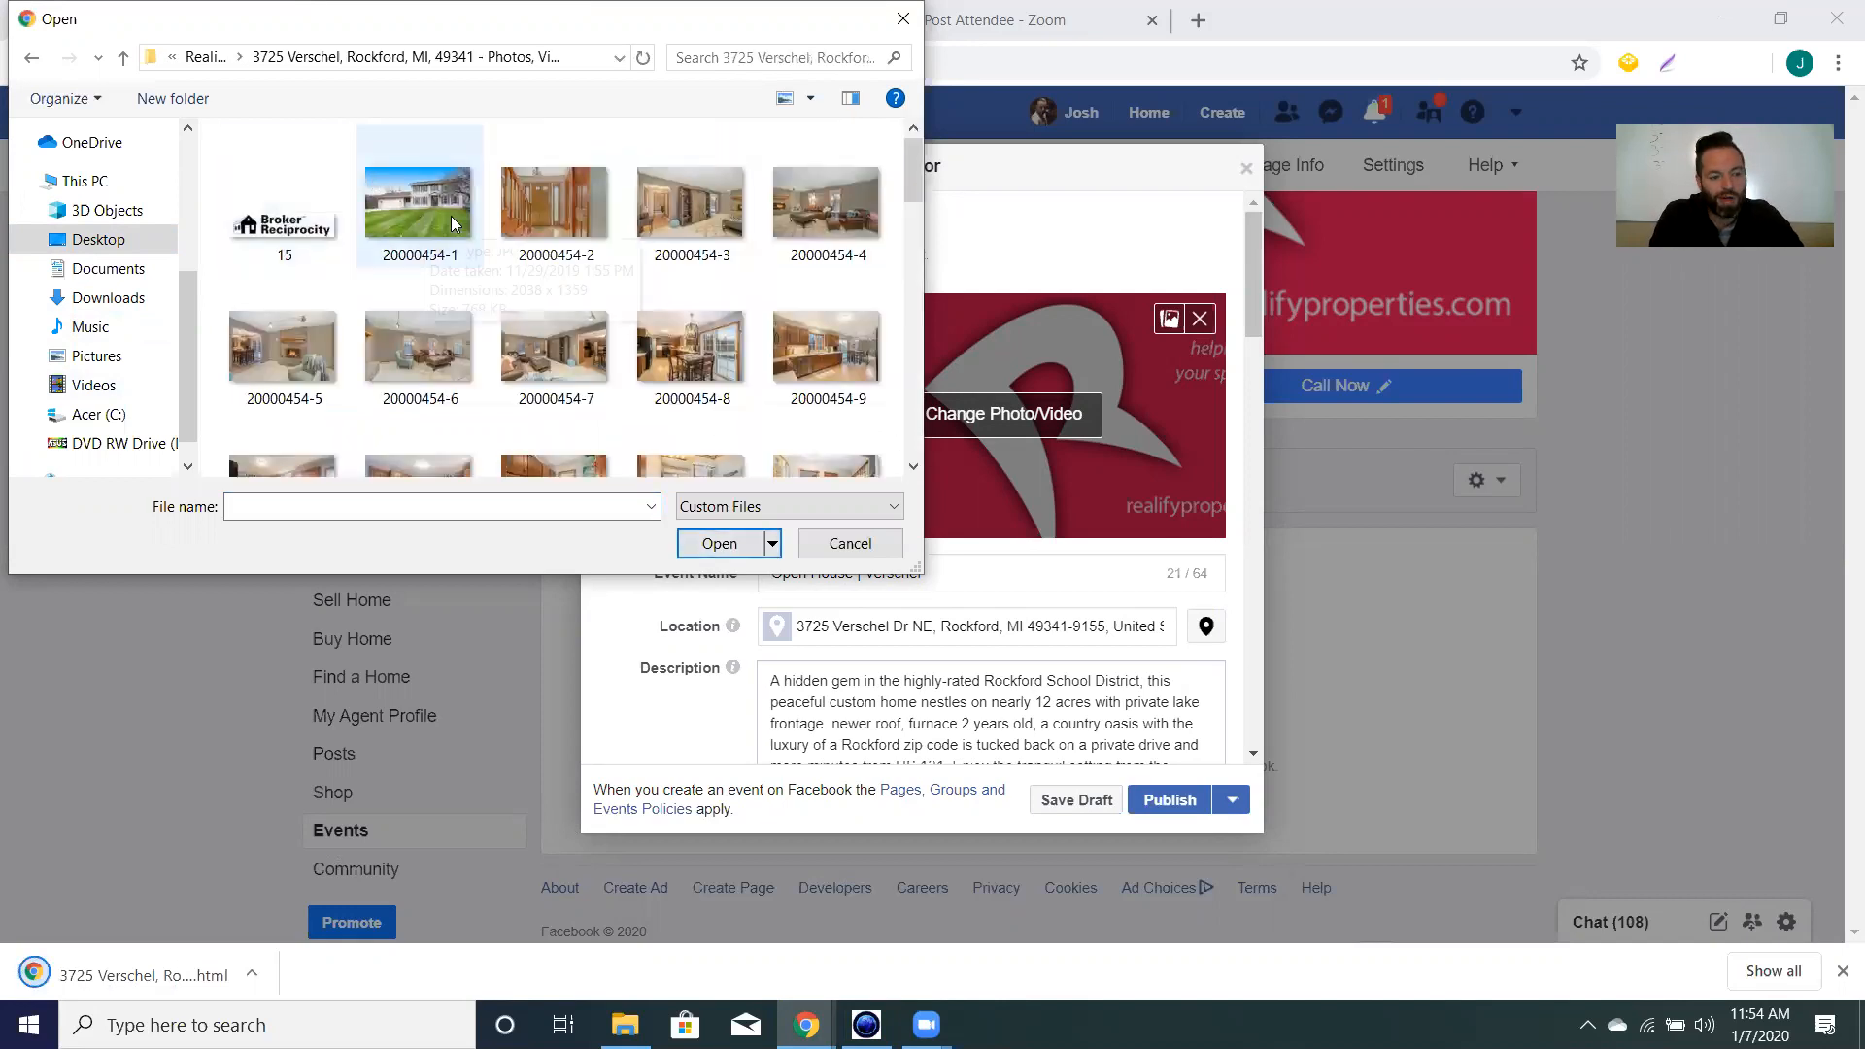
Use photo 20000454-1 as the event cover, shifted slightly lower in the frame.
{"action": "scroll", "coordinate": [398, 296], "scroll_direction": "down", "scroll_amount": 2}
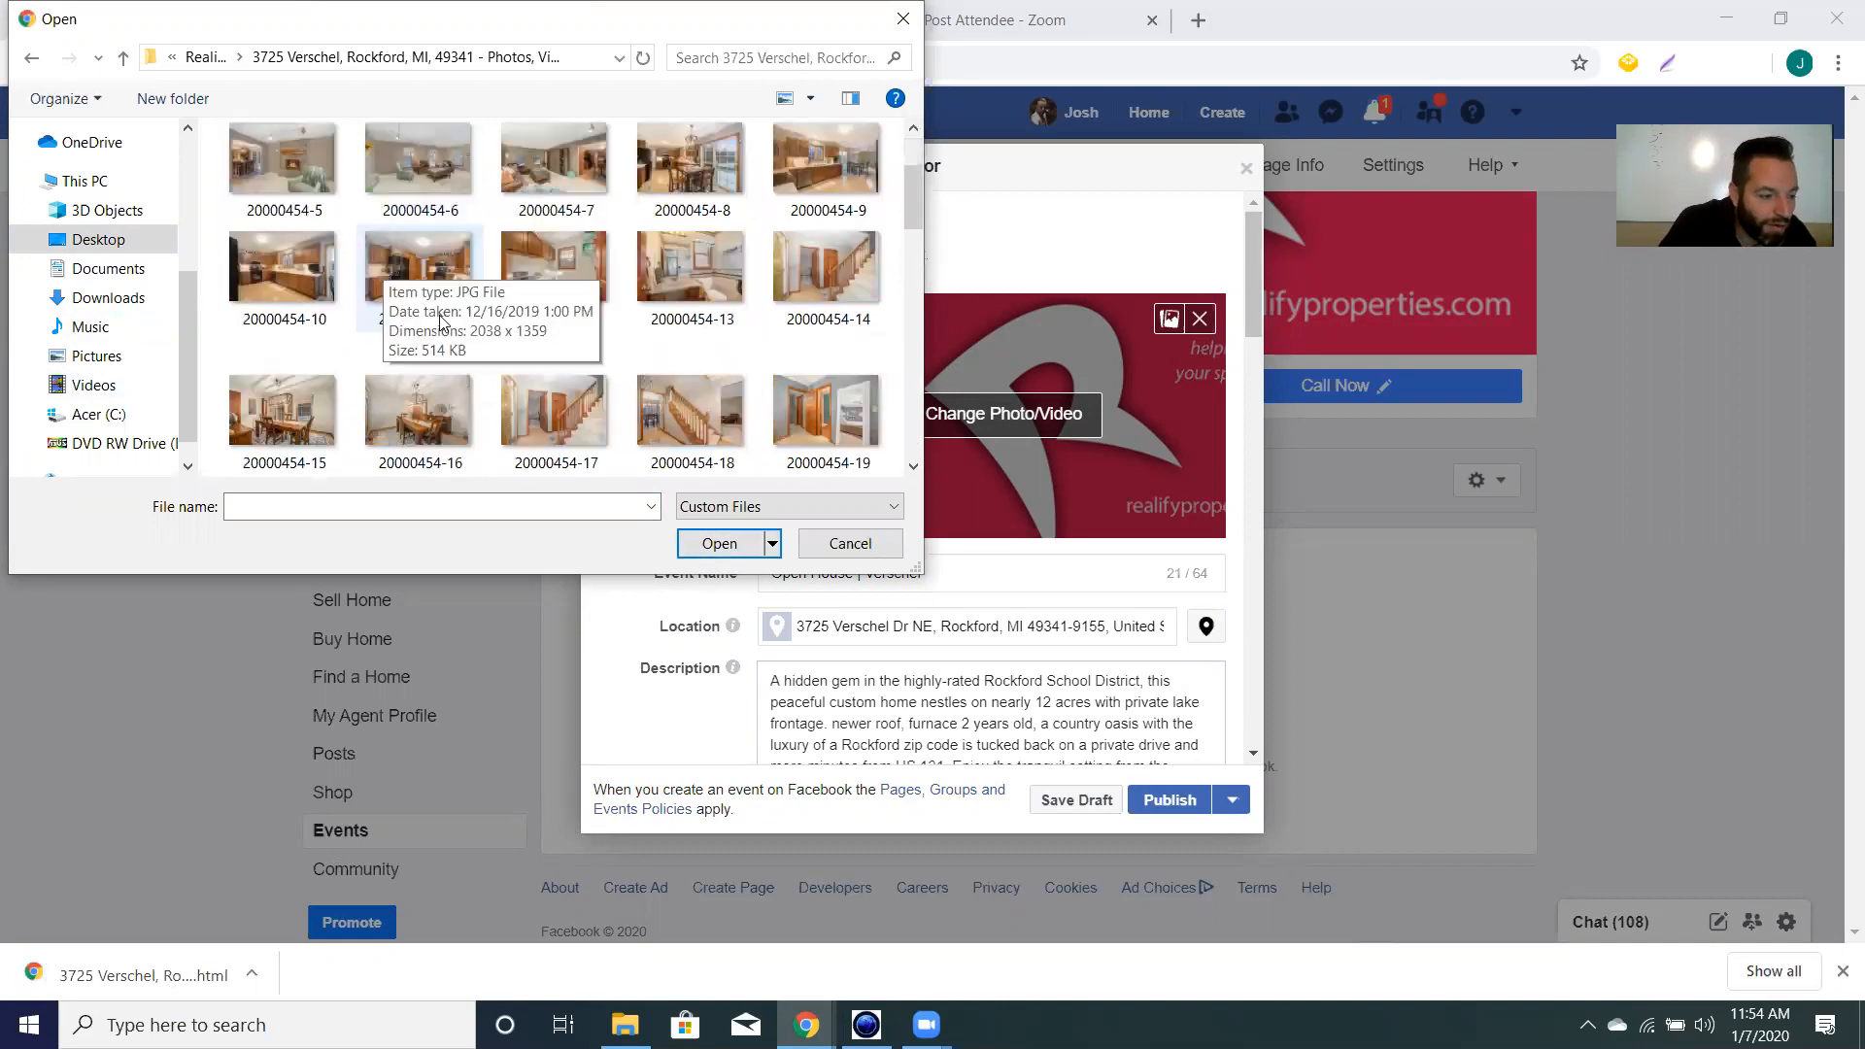
{"action": "scroll", "coordinate": [398, 295], "scroll_direction": "up", "scroll_amount": 2}
{"action": "left_click", "coordinate": [401, 183]}
{"action": "left_click", "coordinate": [716, 545]}
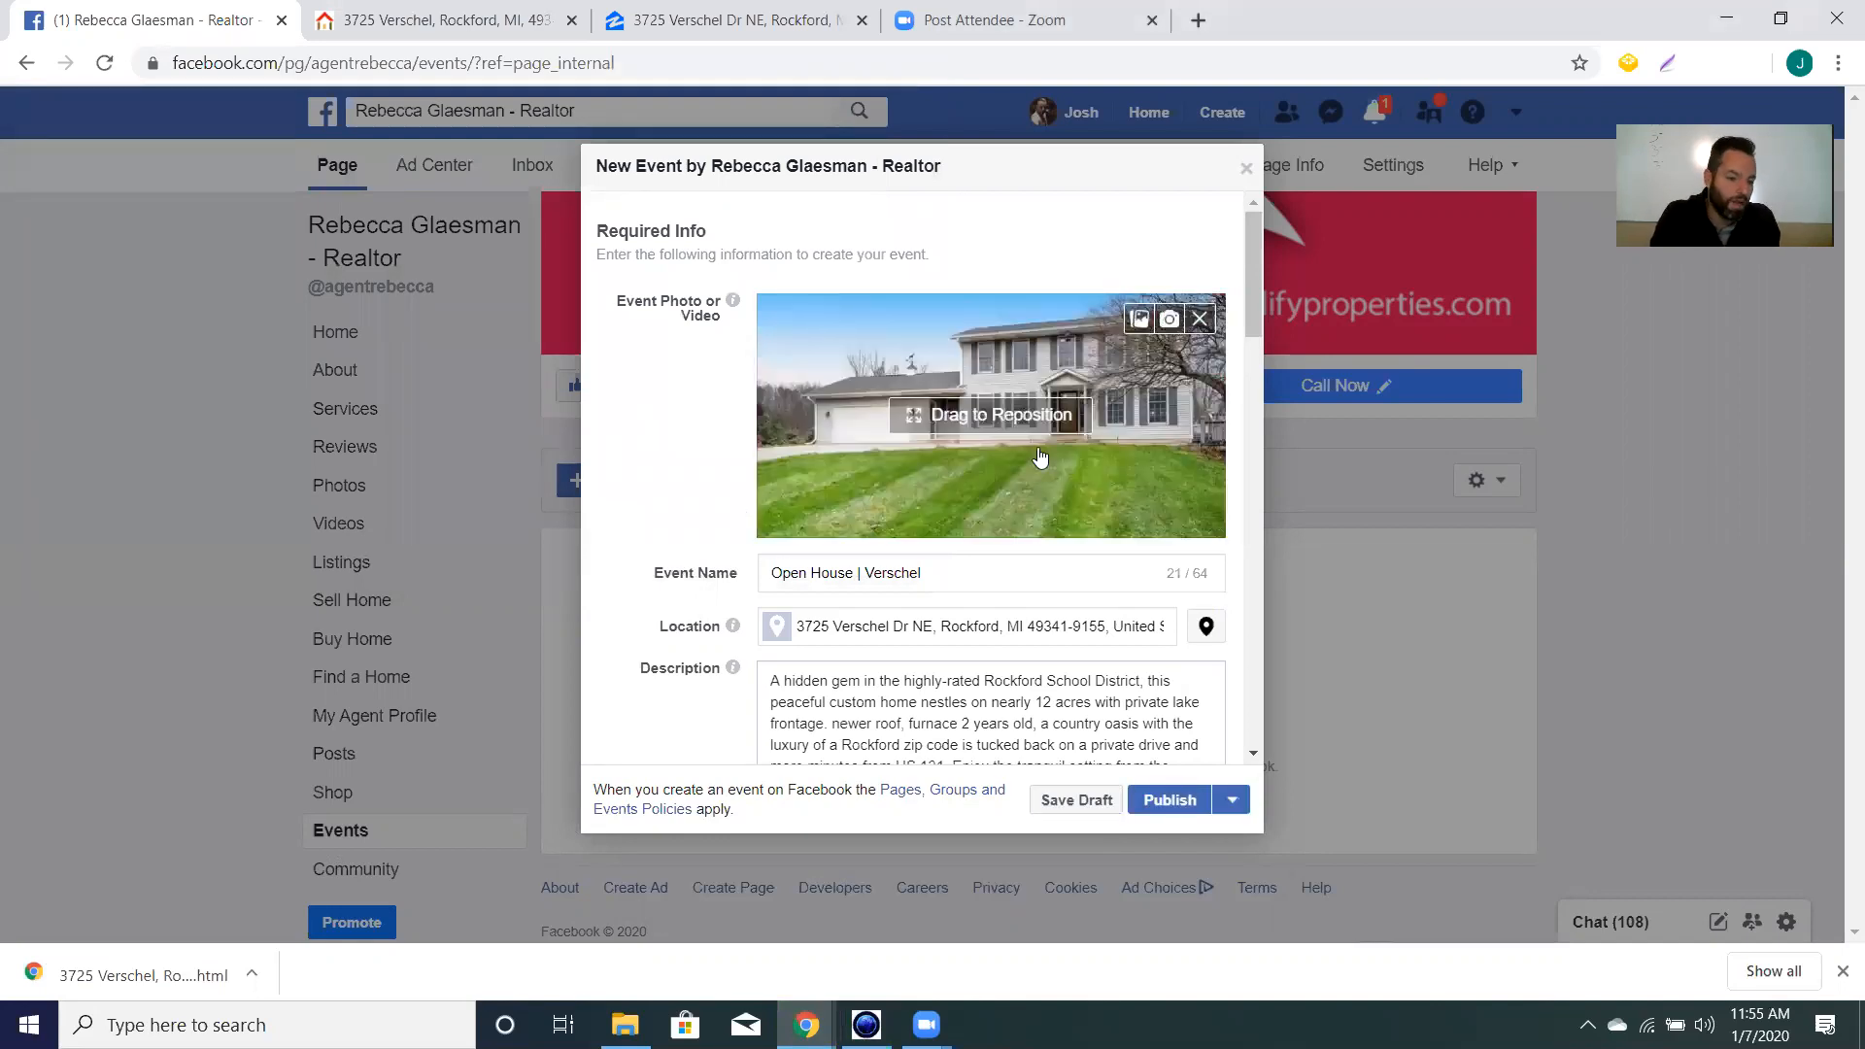
{"action": "left_click_drag", "start_coordinate": [1132, 408], "coordinate": [1133, 419]}
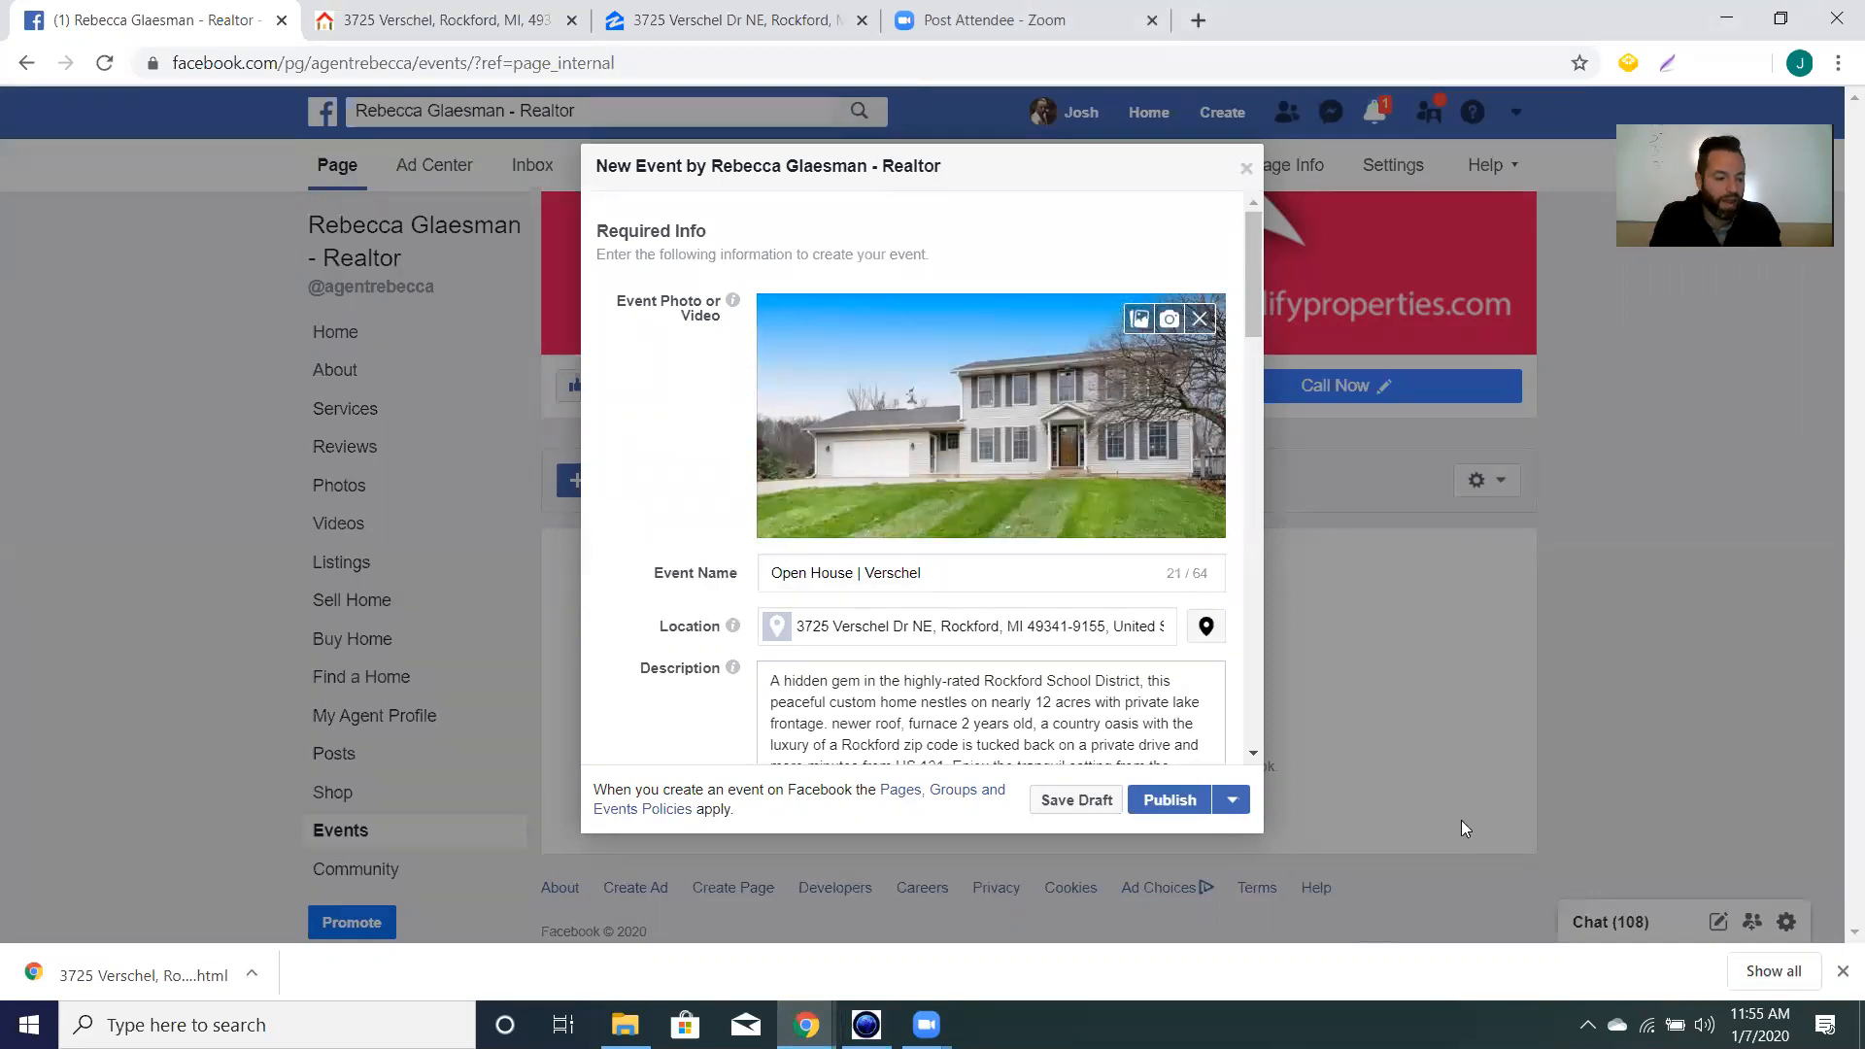
{"action": "scroll", "coordinate": [1001, 571], "scroll_direction": "down", "scroll_amount": 6}
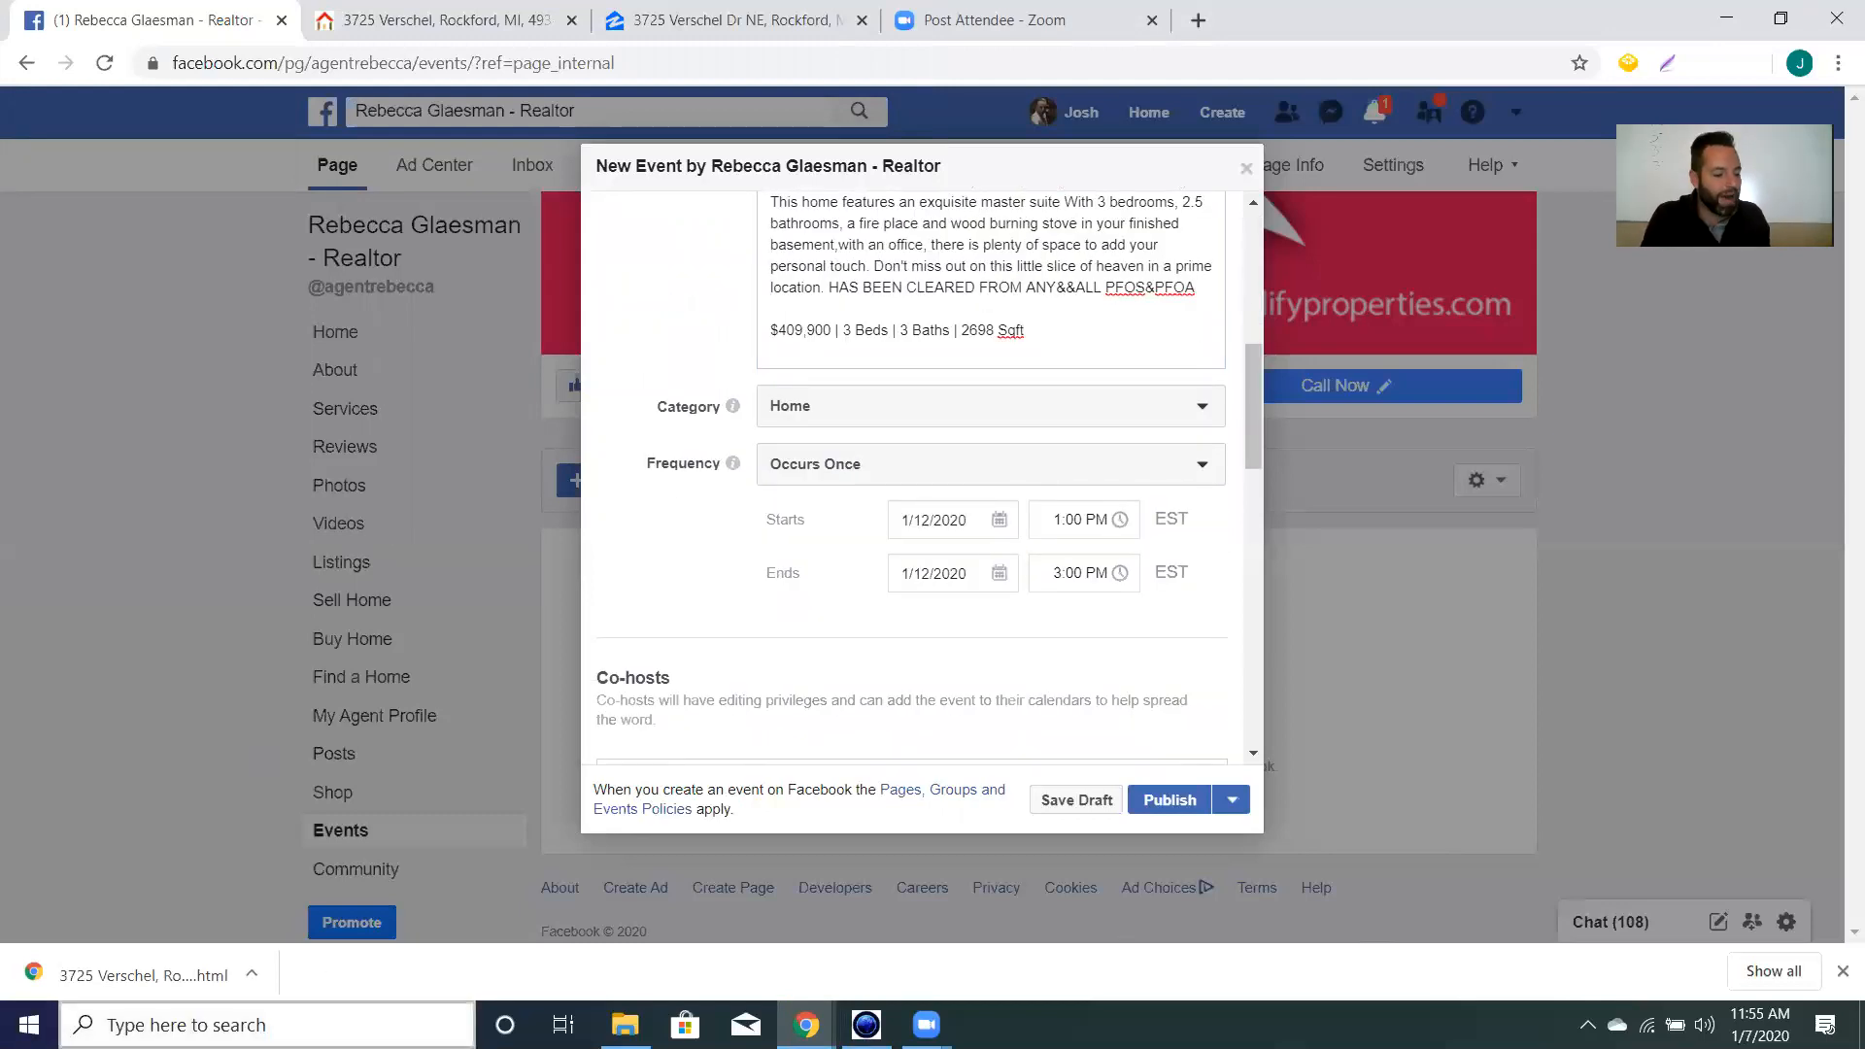
Search 'video' to launch Video Editor, then create a New video project.
{"action": "left_click", "coordinate": [195, 1025]}
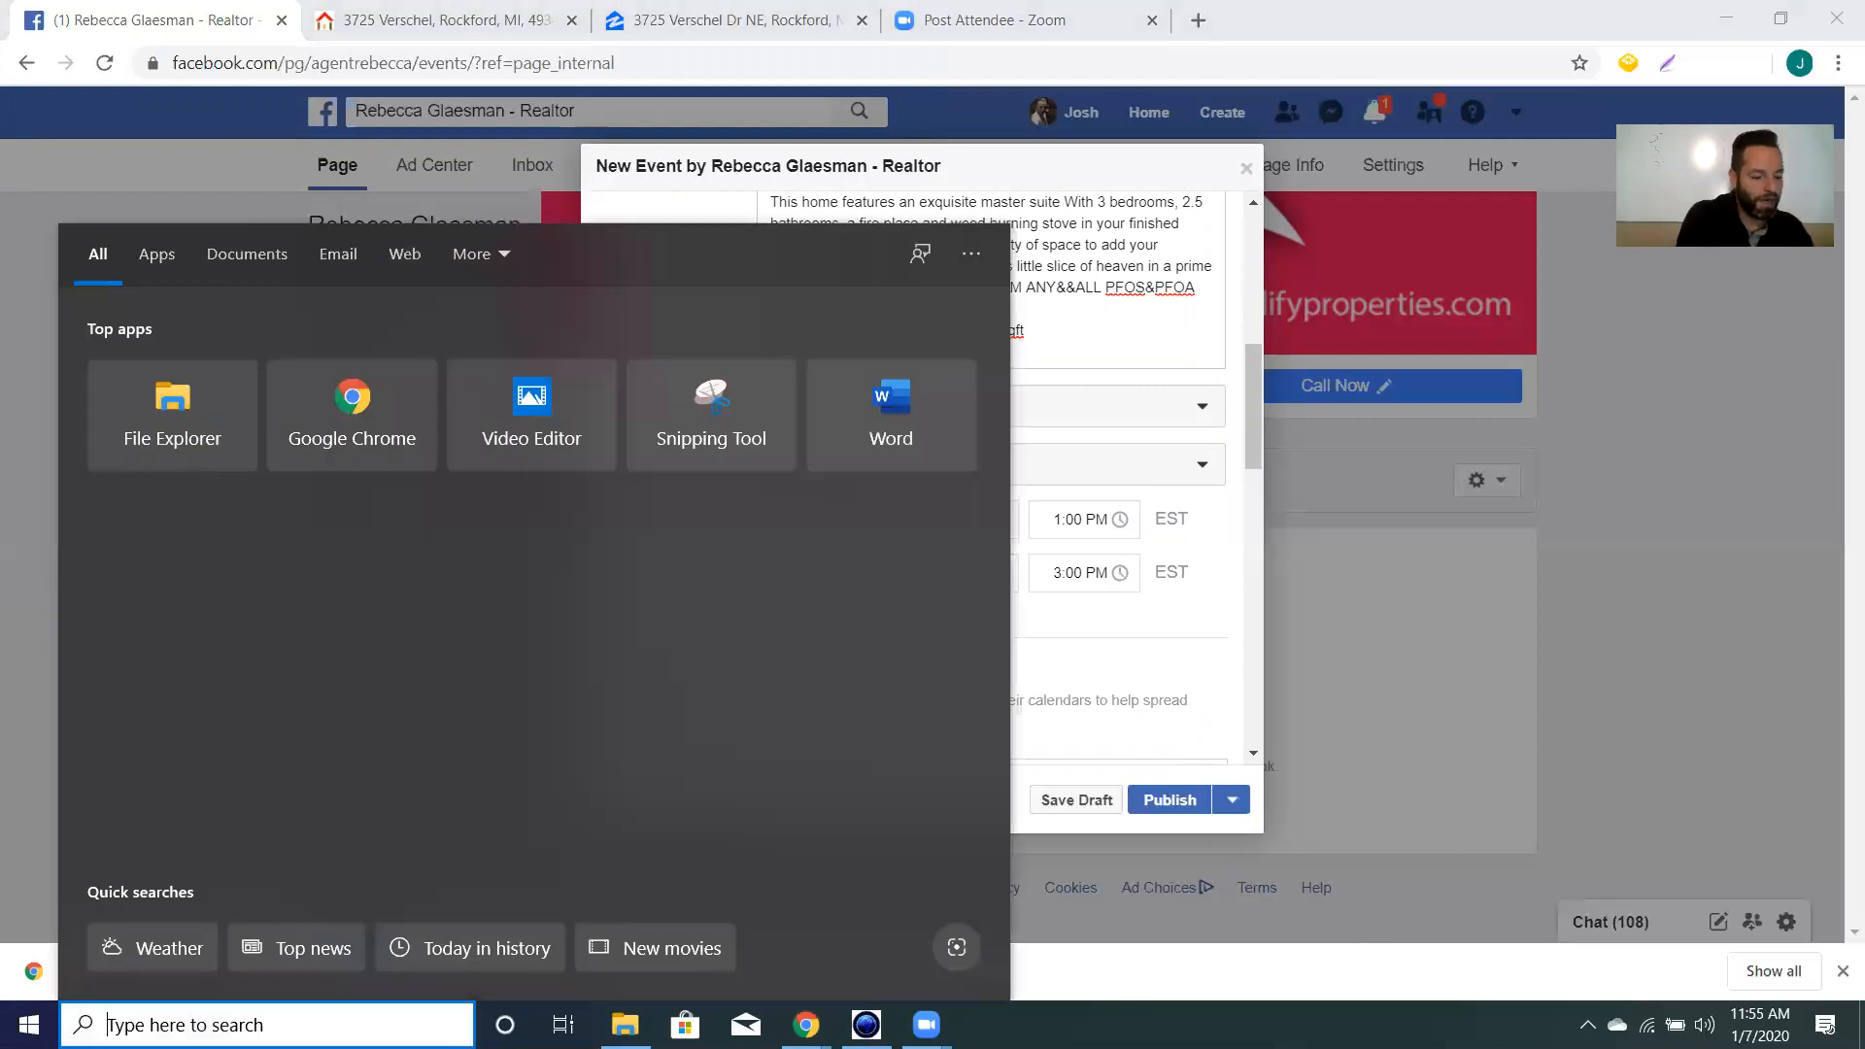
{"action": "type", "text": "video"}
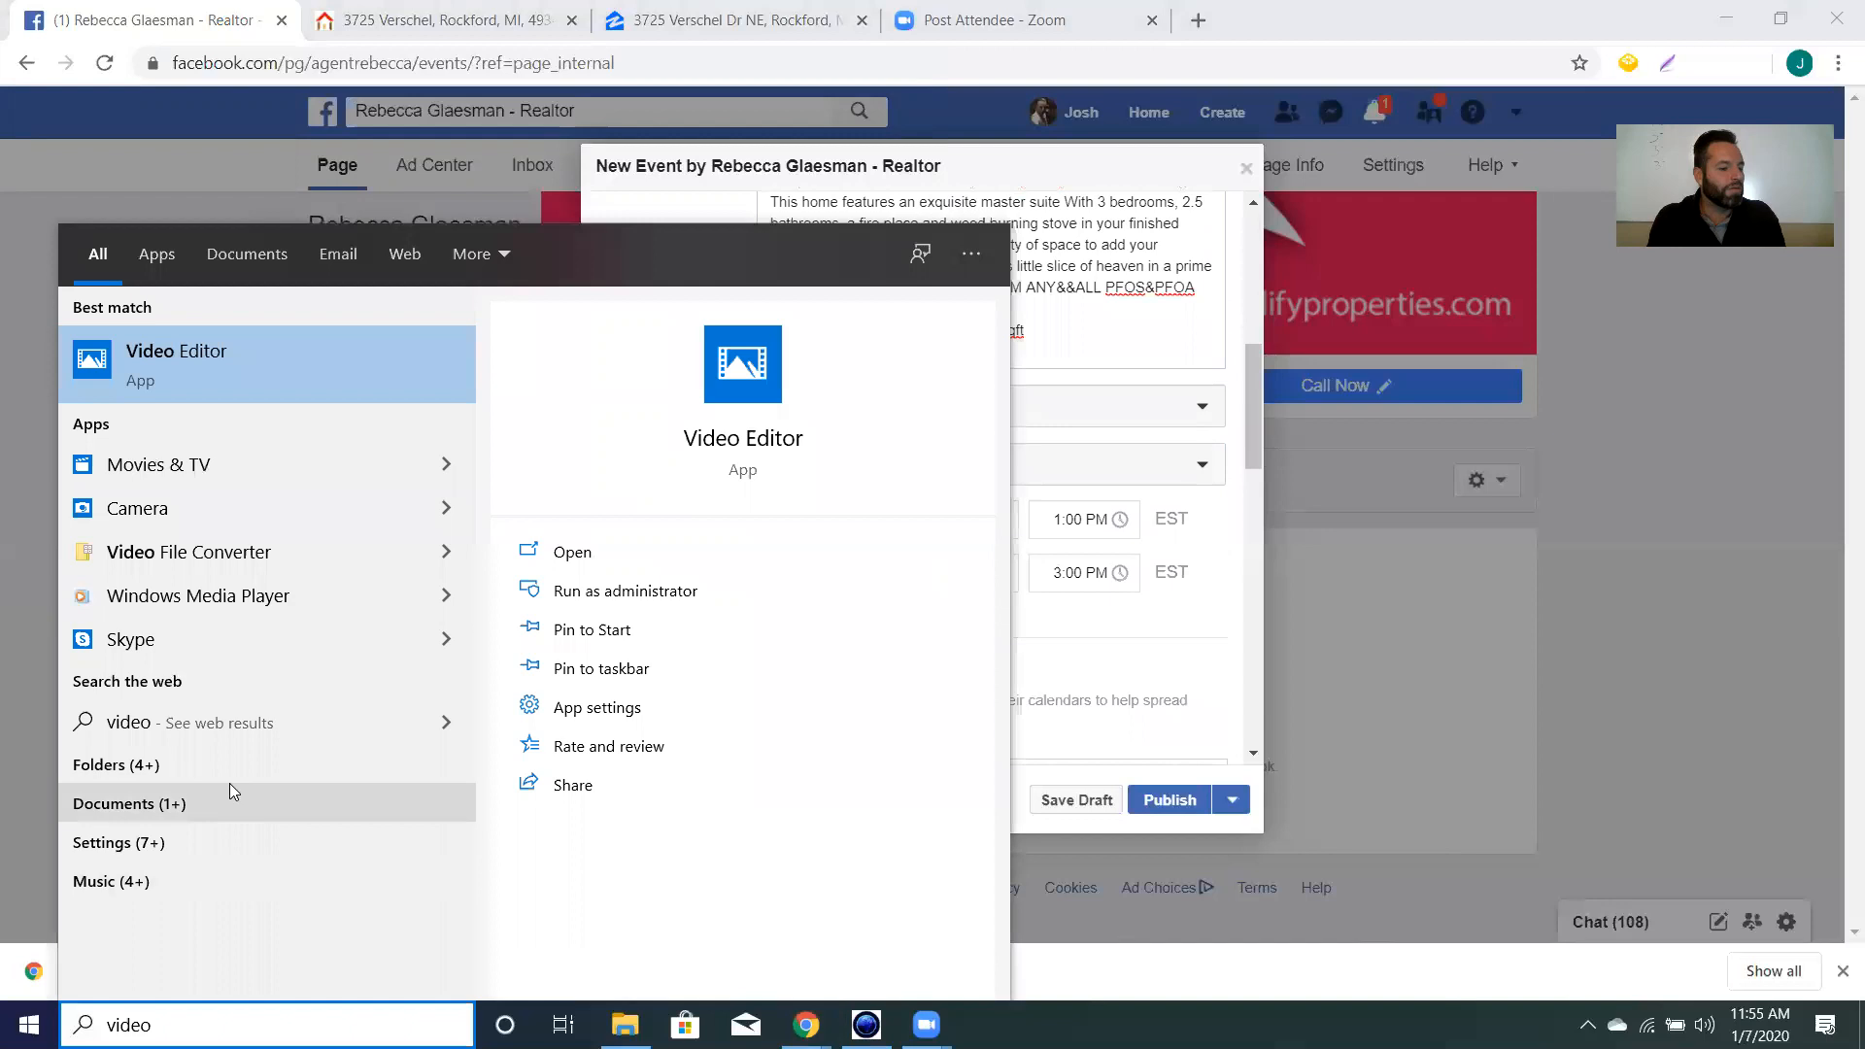
{"action": "left_click", "coordinate": [269, 371]}
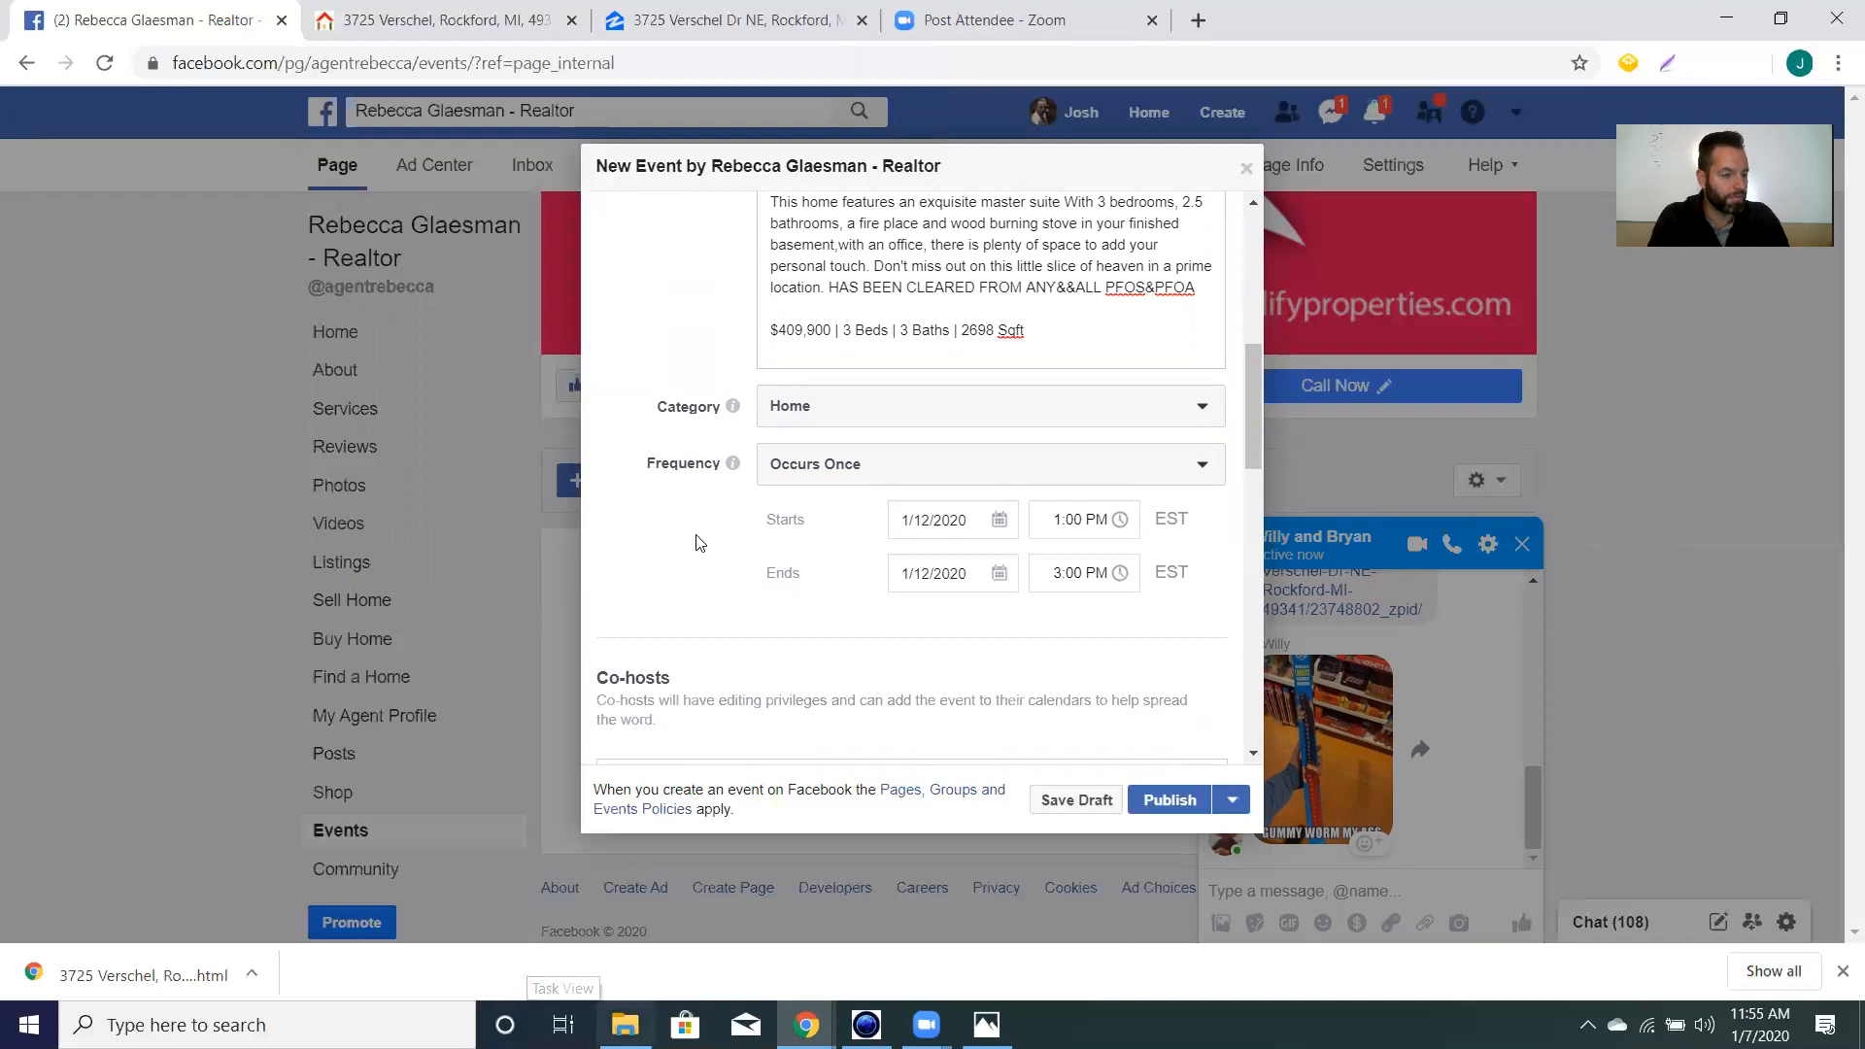
{"action": "left_click", "coordinate": [1020, 20]}
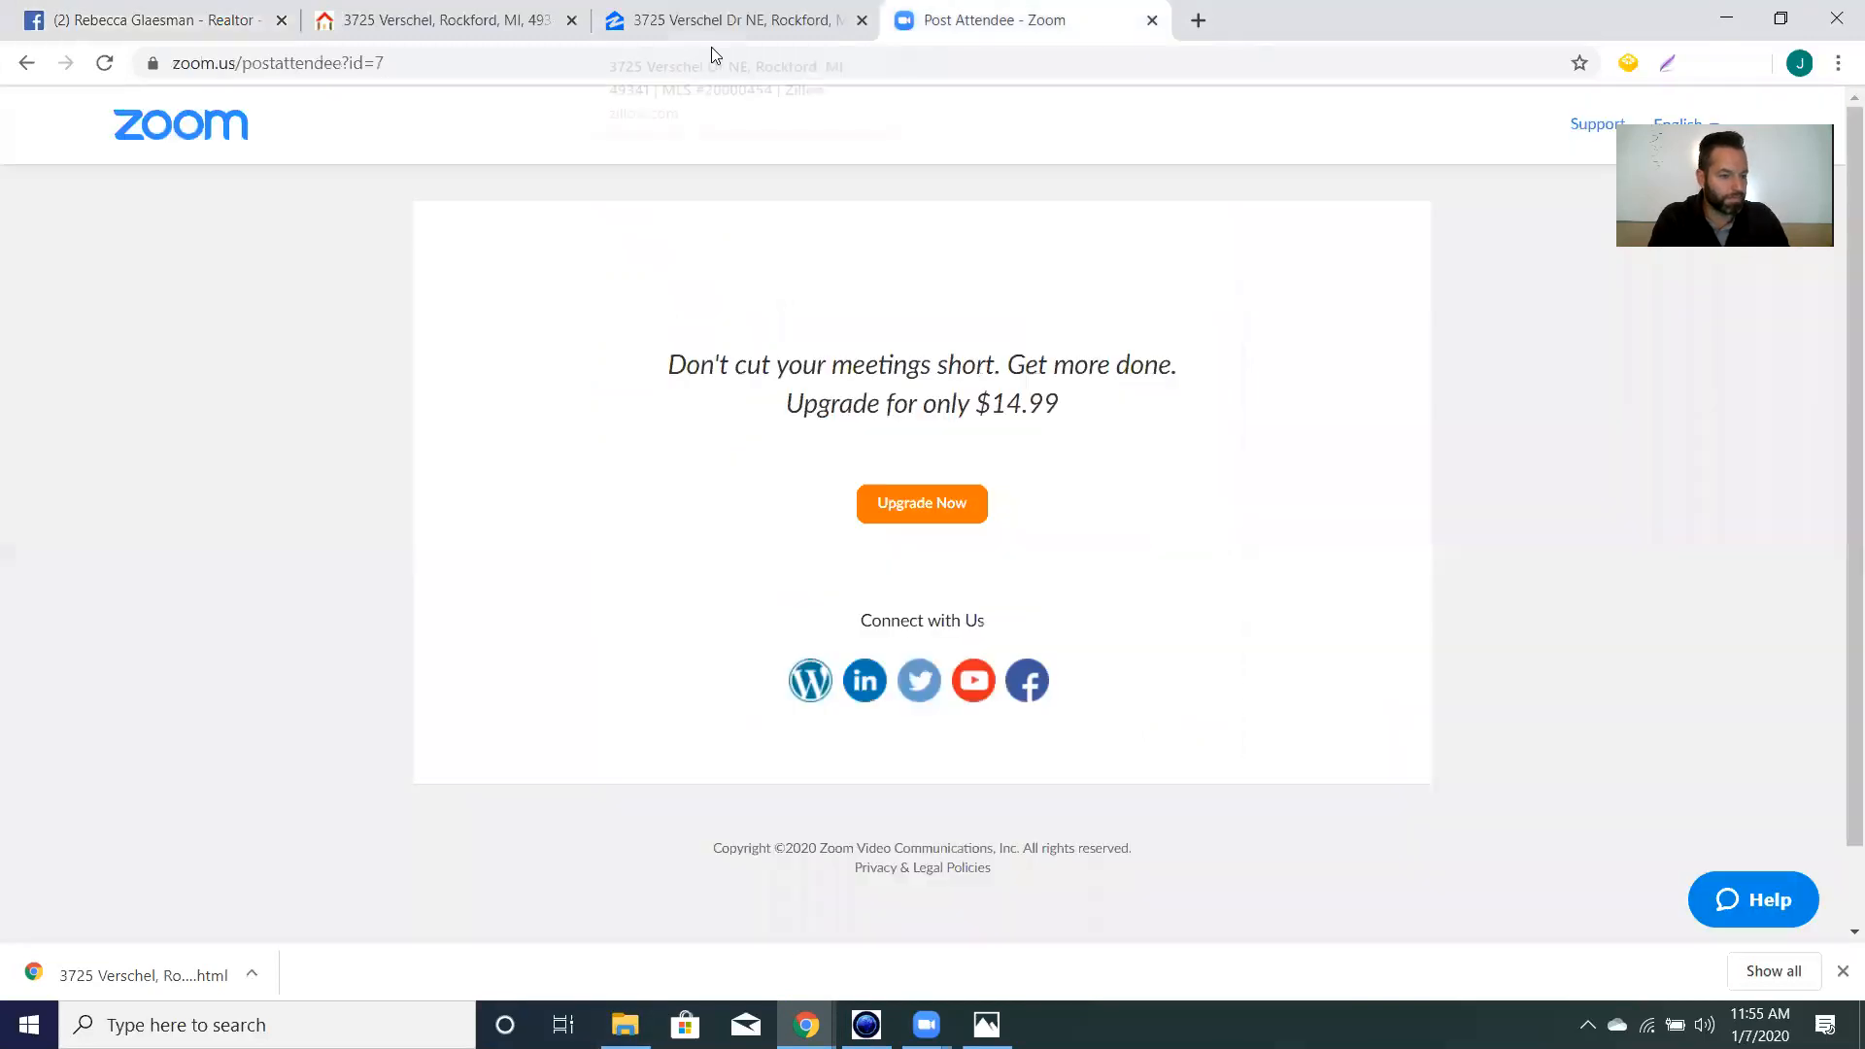
{"action": "left_click", "coordinate": [711, 24]}
{"action": "left_click", "coordinate": [212, 18]}
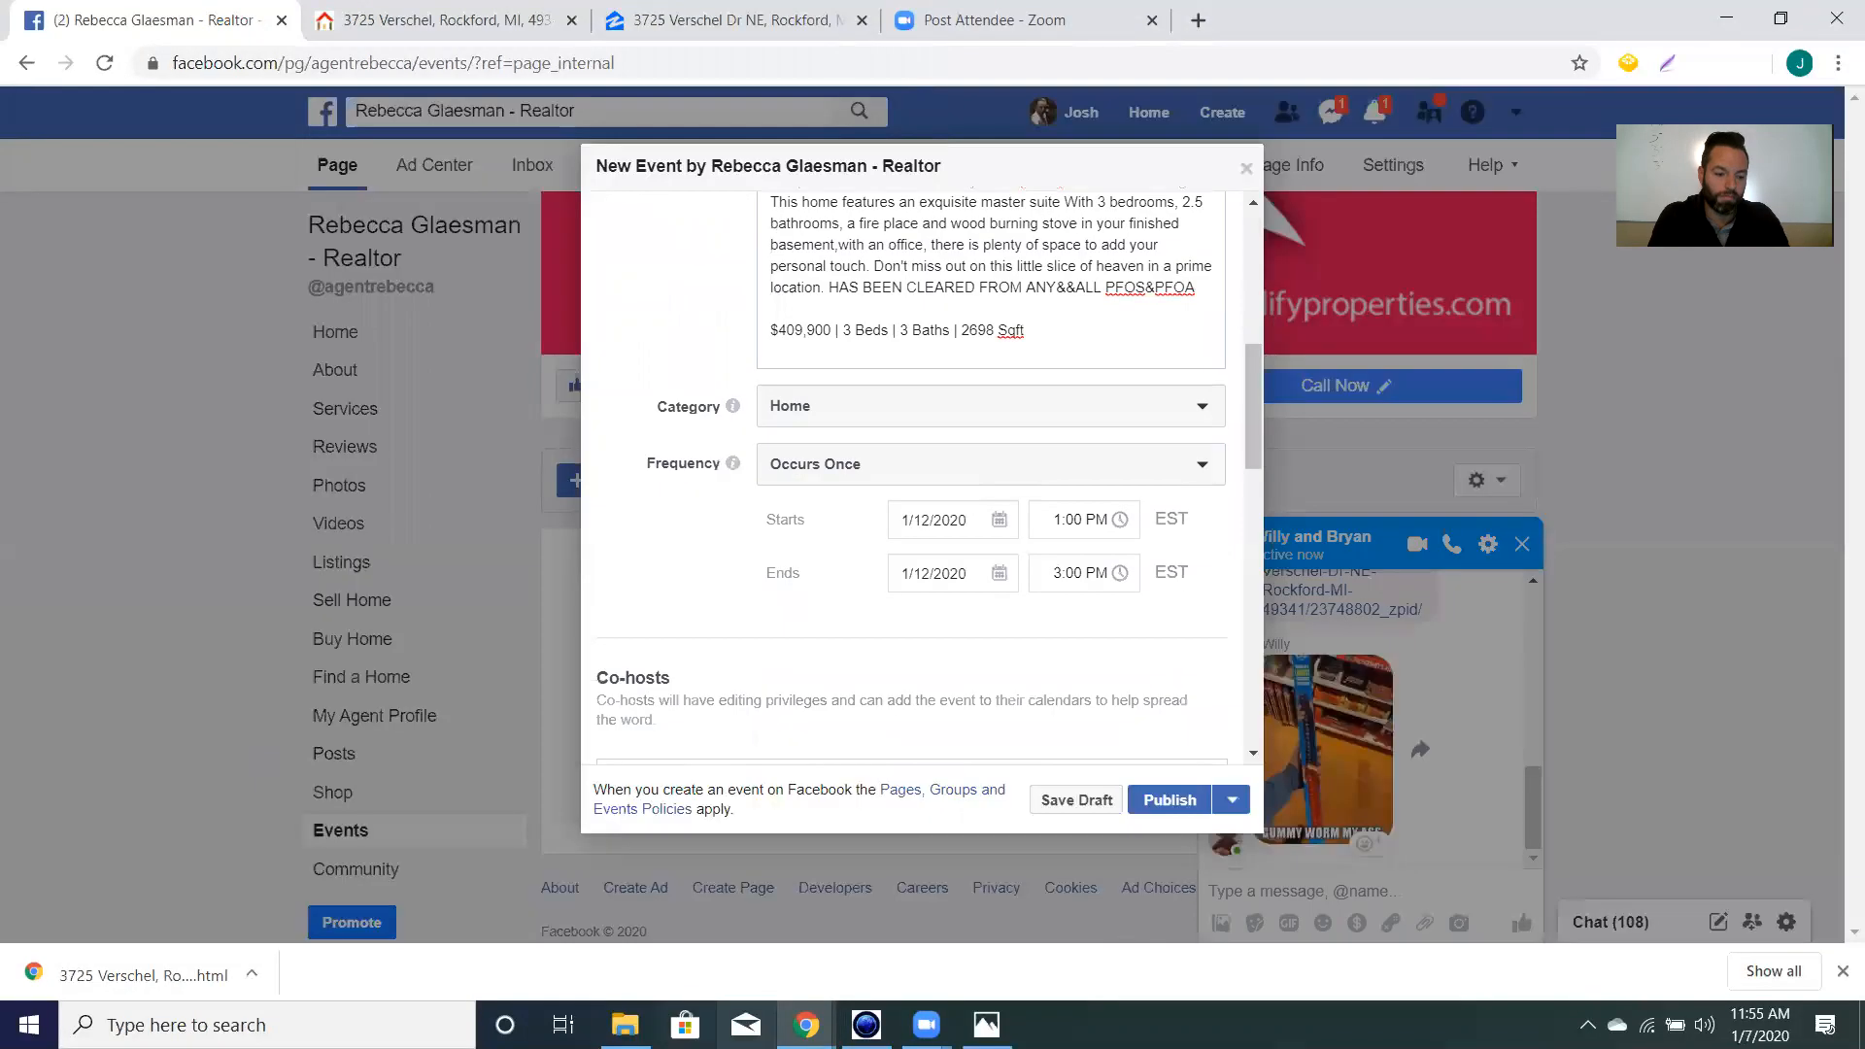
{"action": "left_click", "coordinate": [986, 1025]}
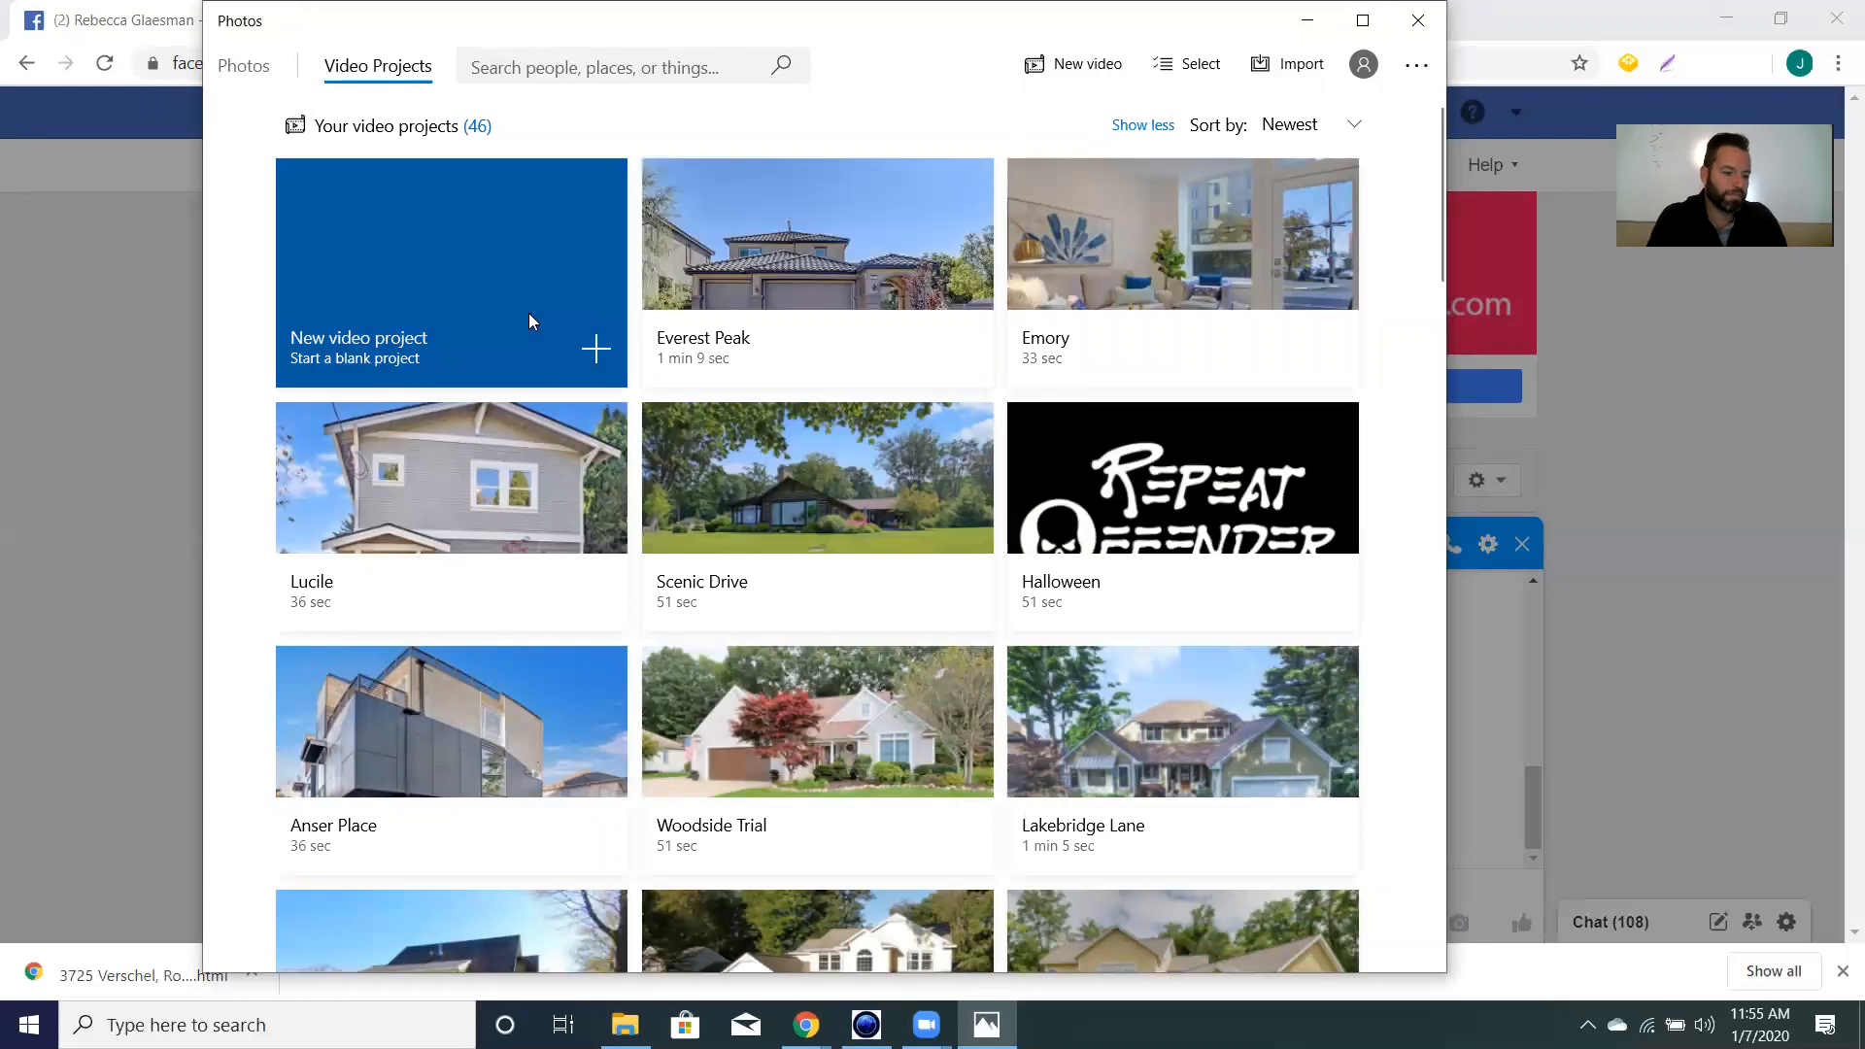
{"action": "left_click", "coordinate": [590, 350]}
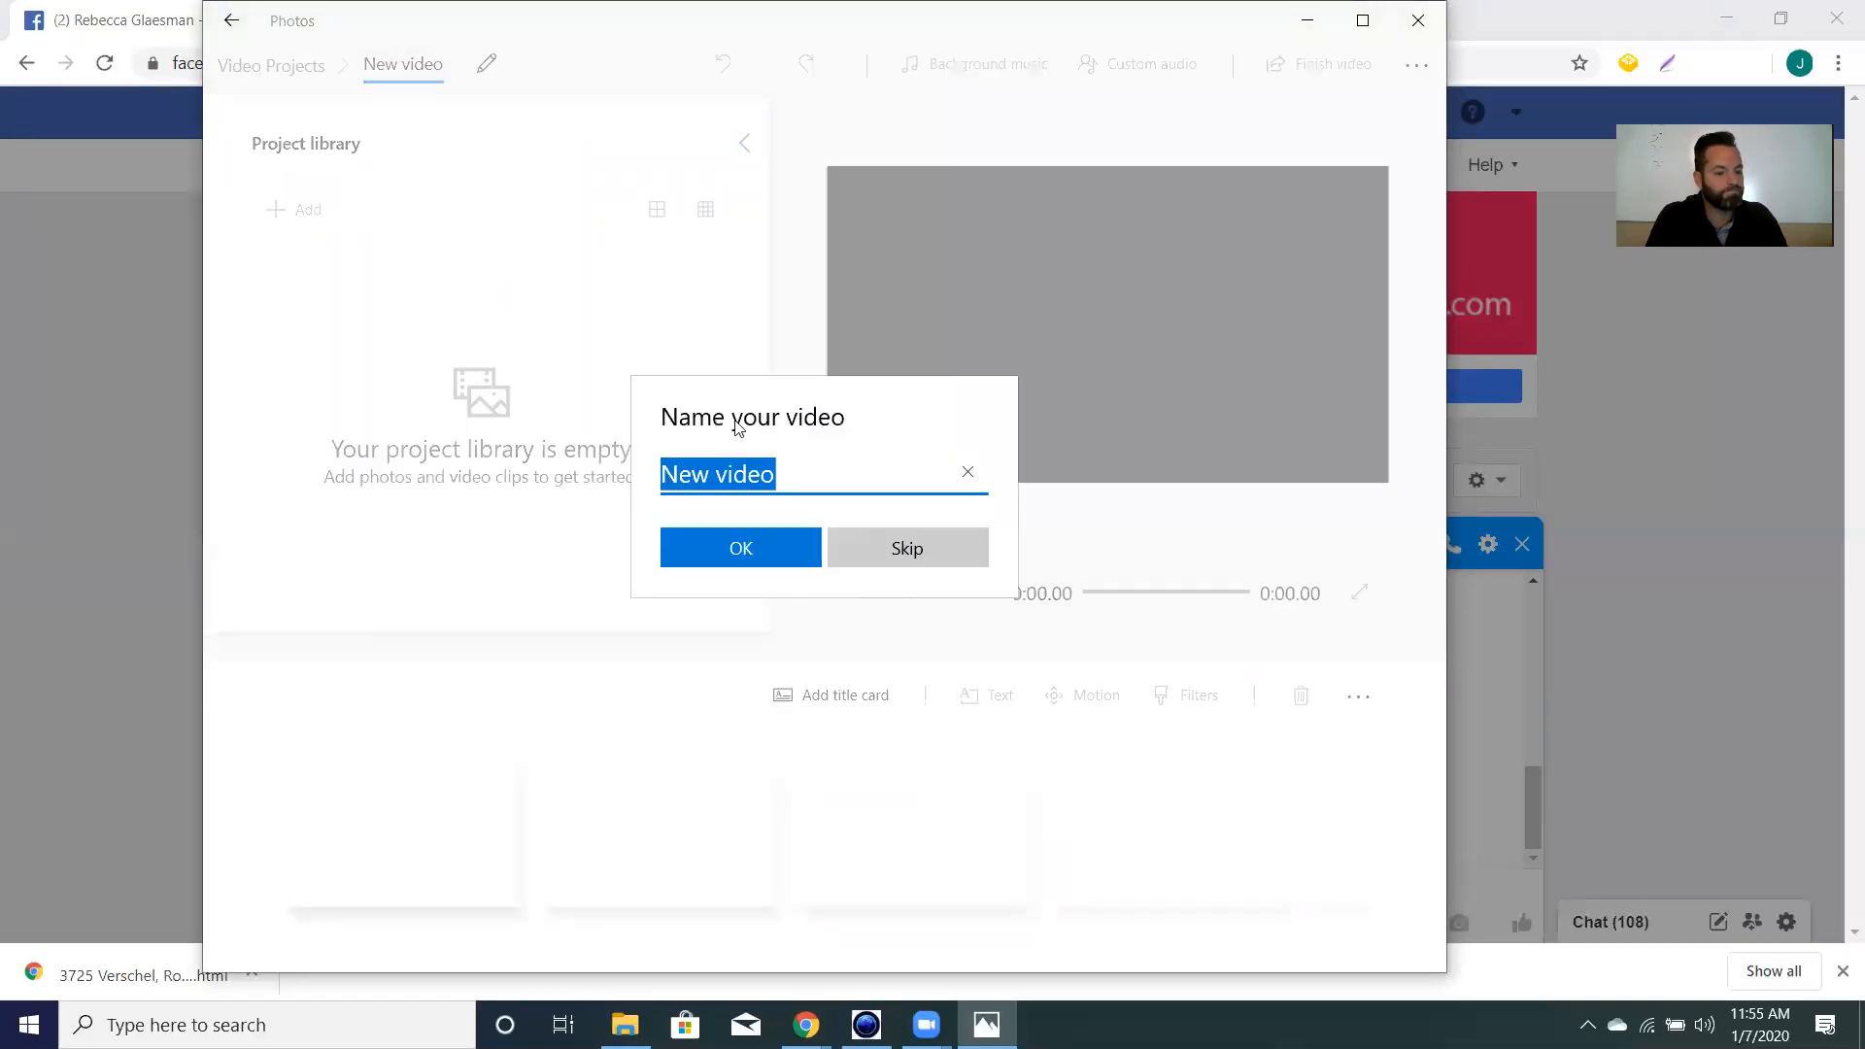
Name the new video project Verschel.
{"action": "key", "text": "BackSpace"}
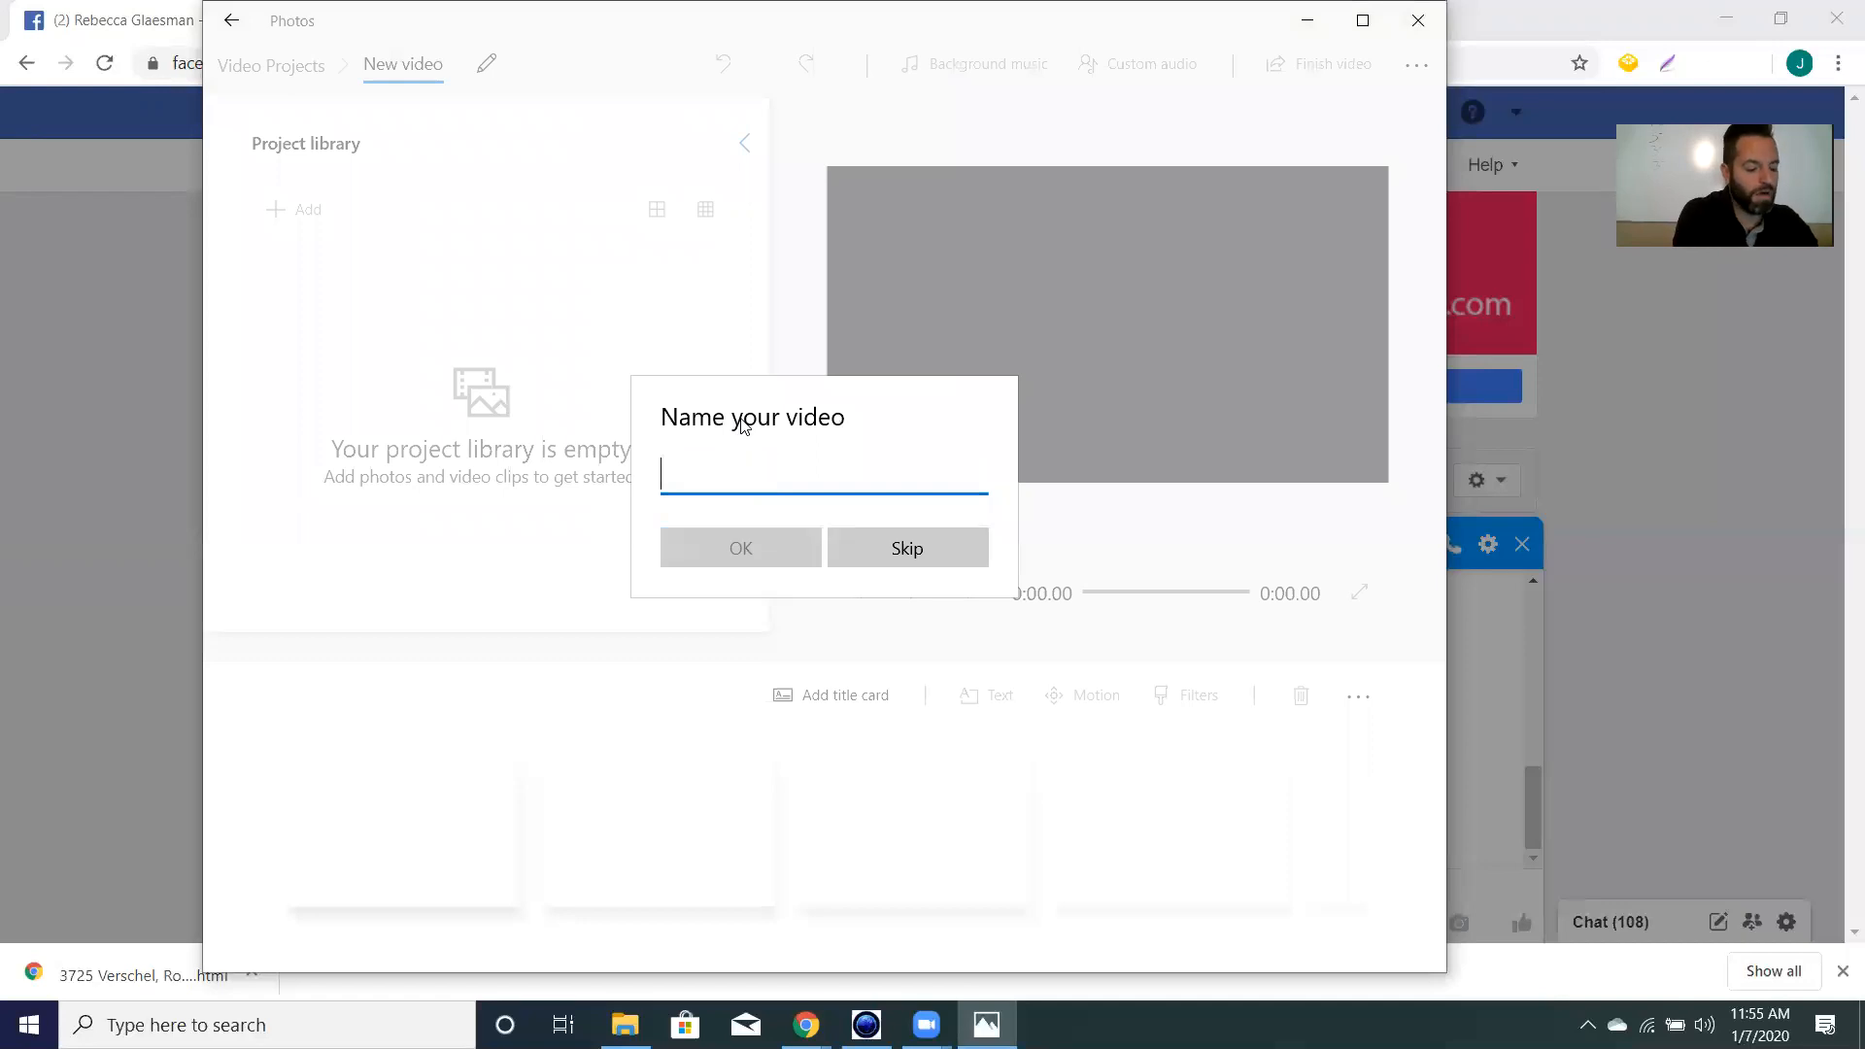
{"action": "type", "text": "Verschel"}
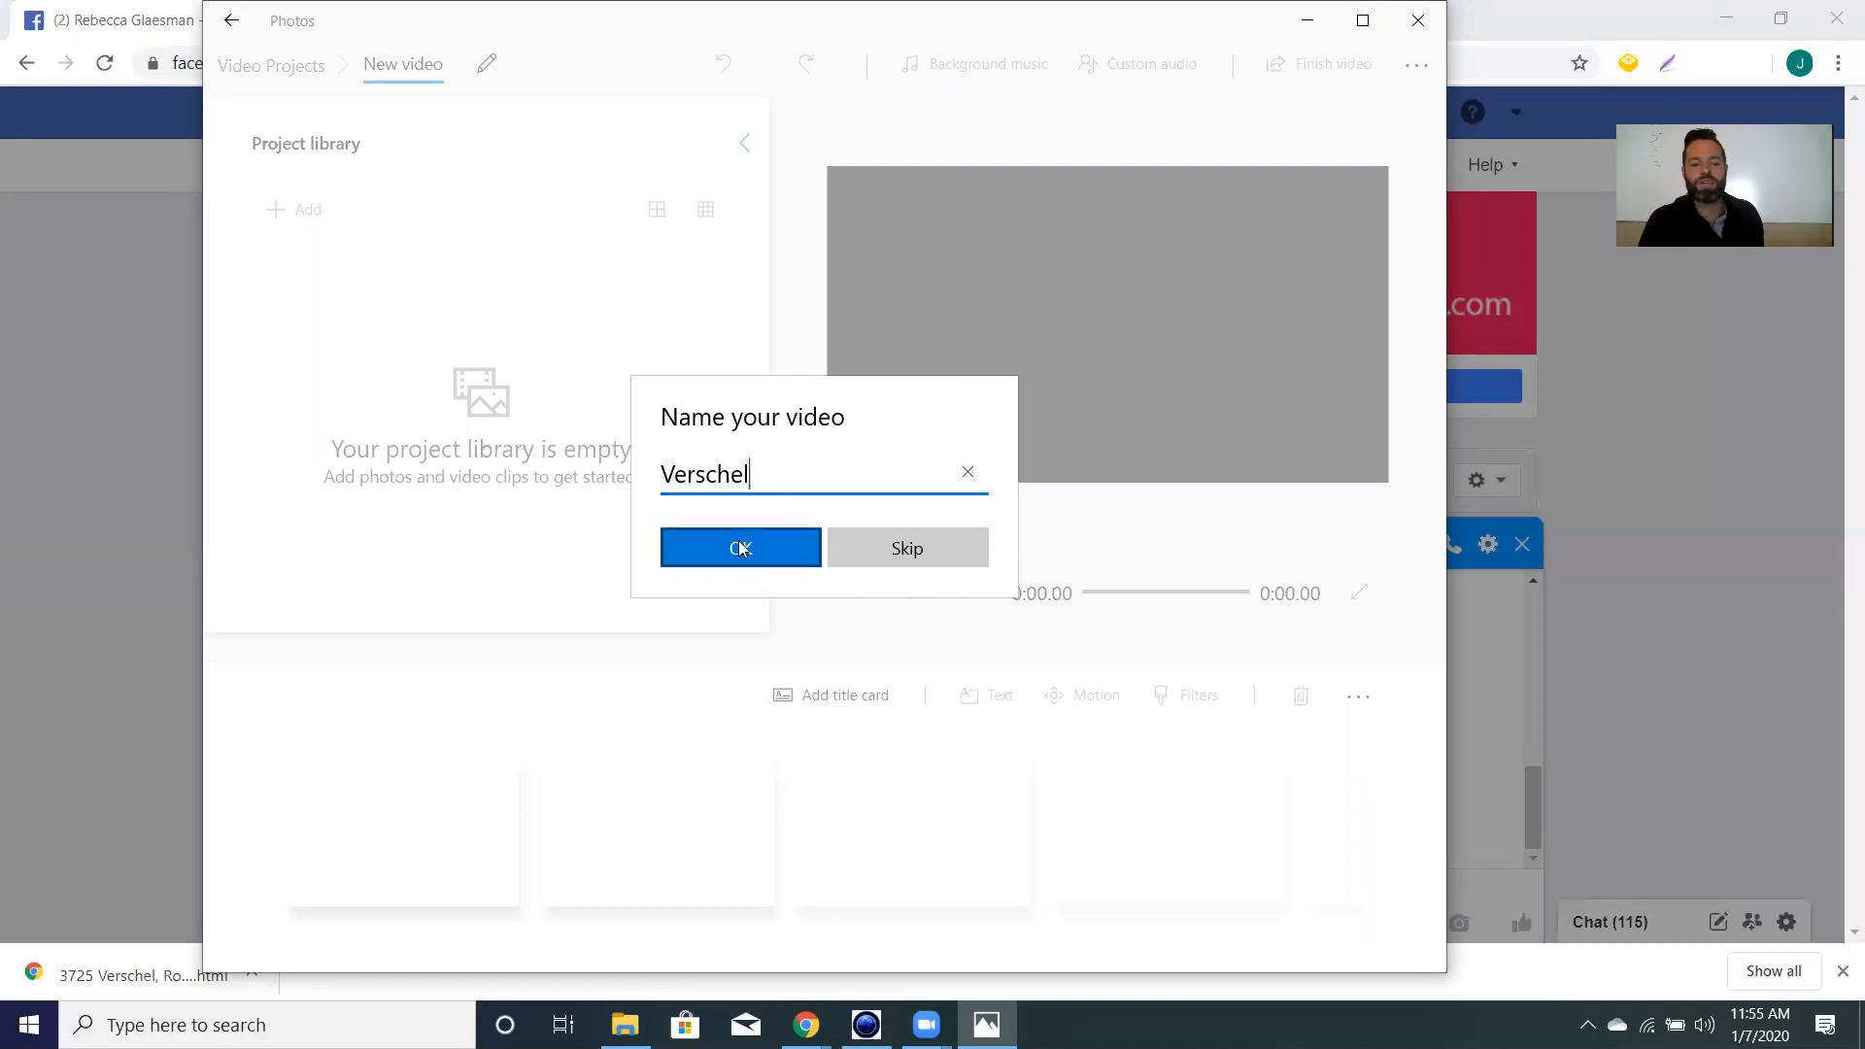
{"action": "left_click", "coordinate": [799, 547]}
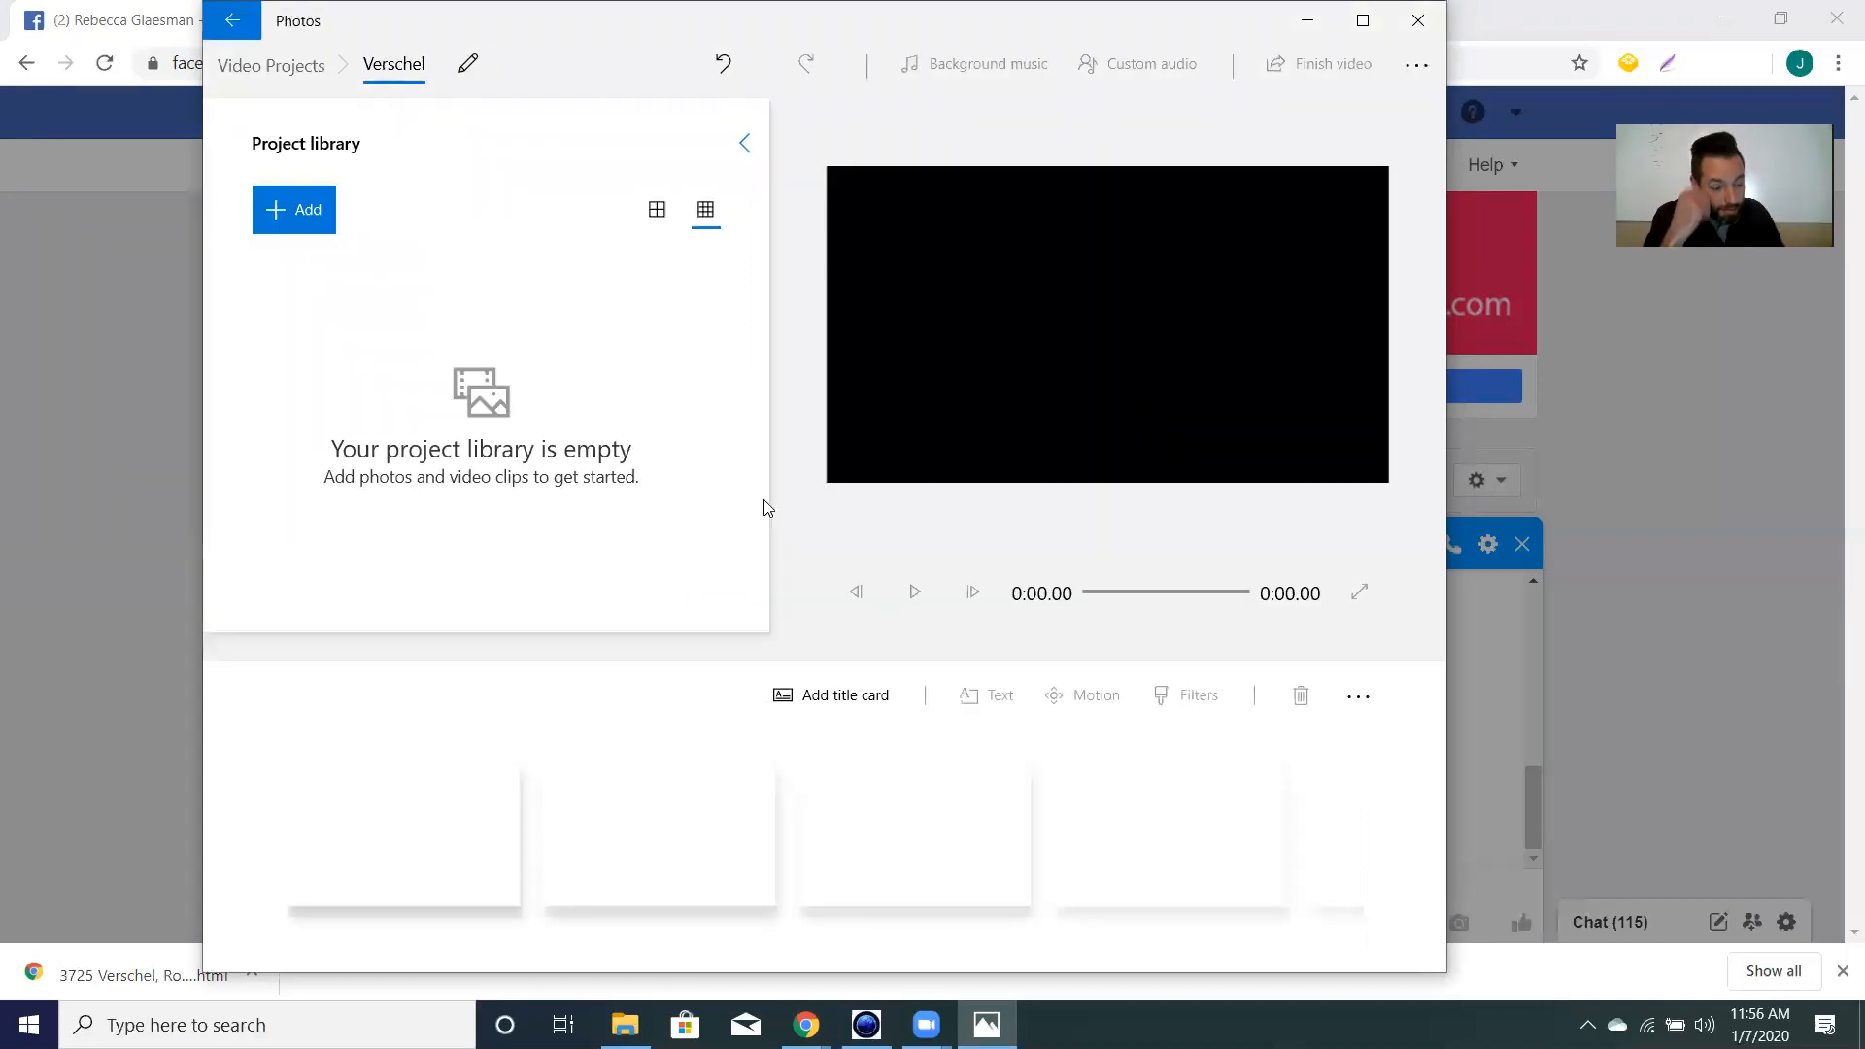
{"action": "left_click", "coordinate": [291, 208]}
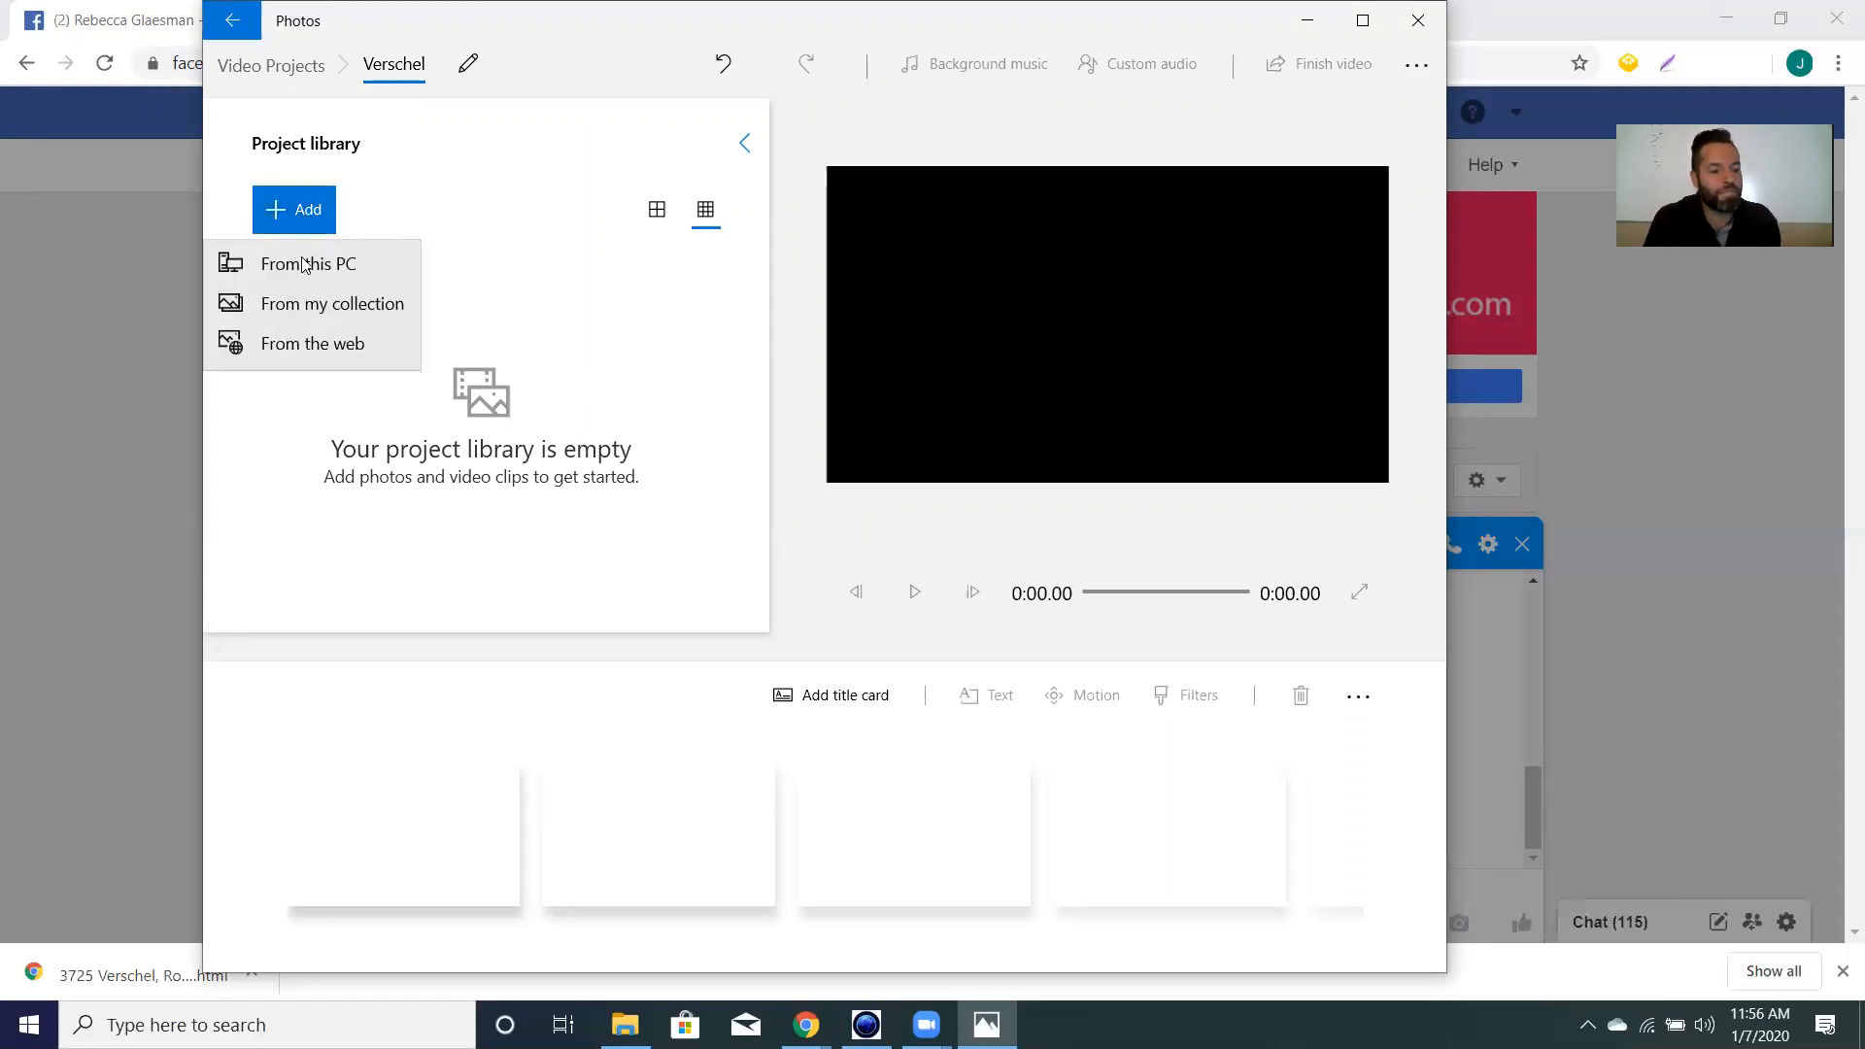
{"action": "left_click", "coordinate": [307, 264]}
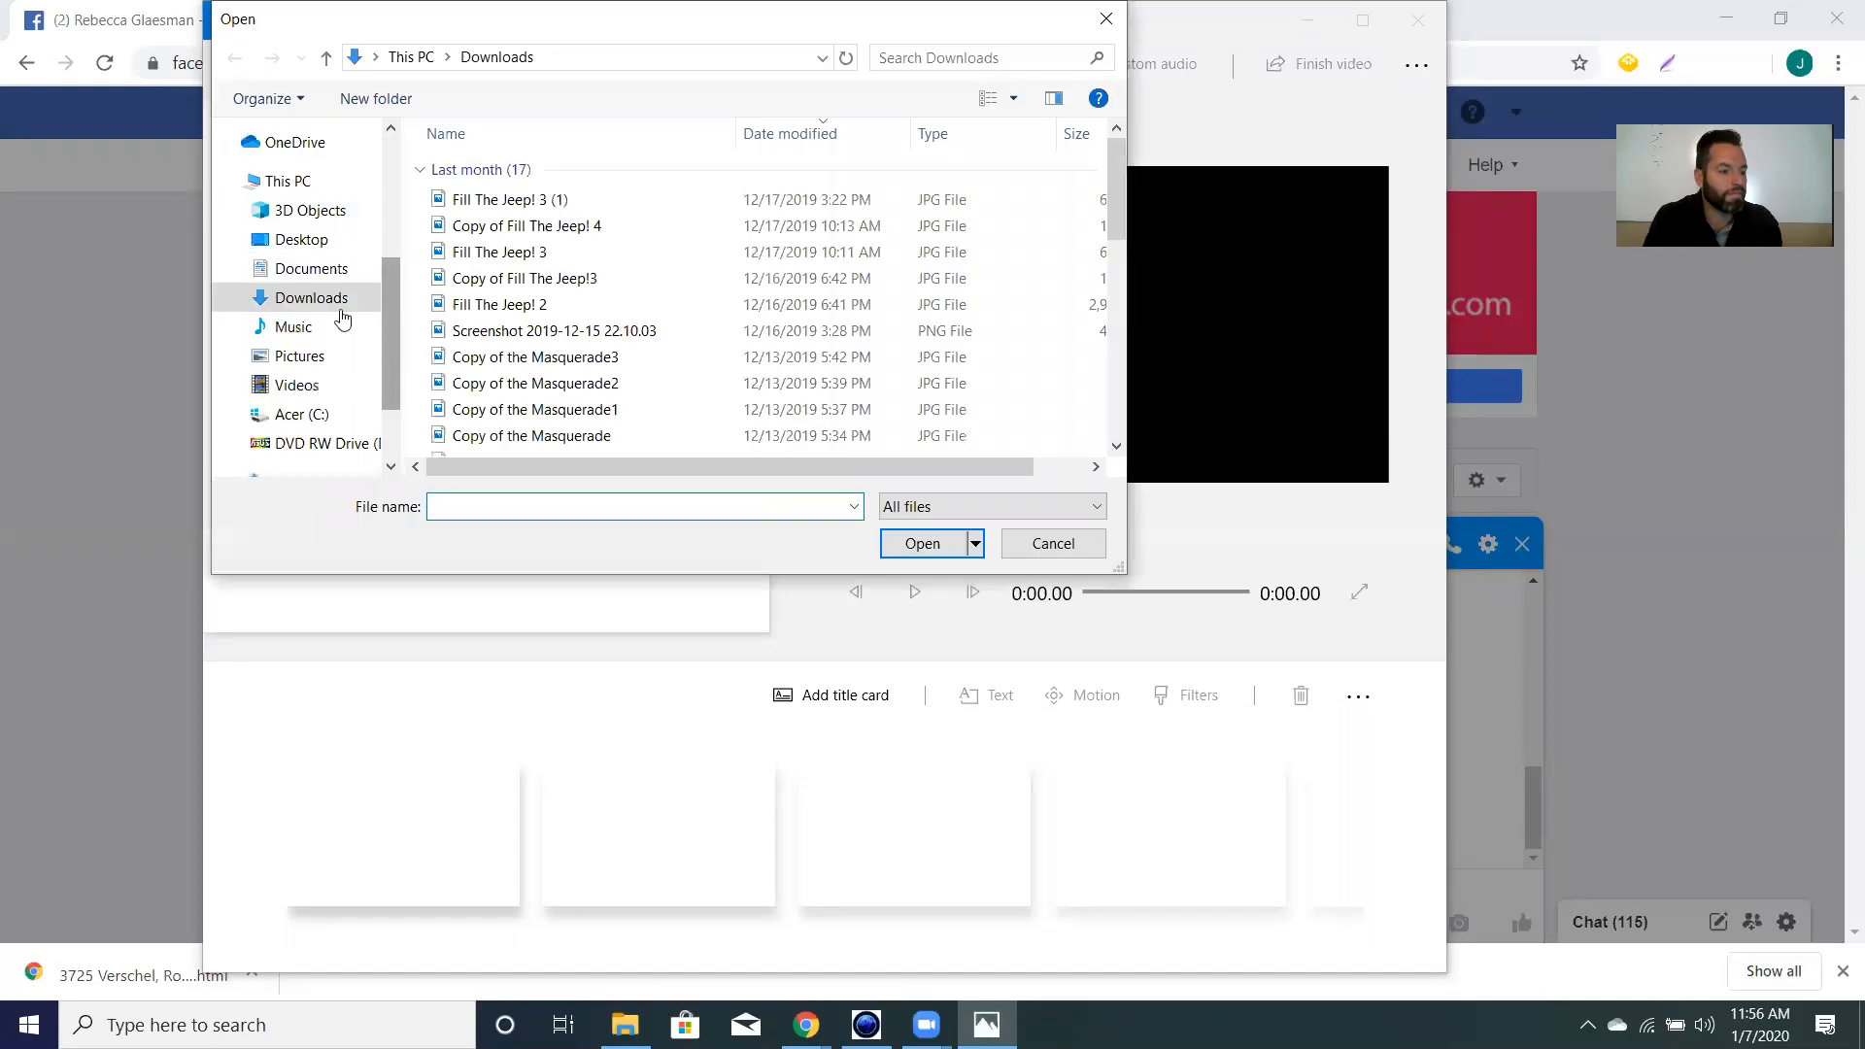
{"action": "left_click", "coordinate": [308, 242]}
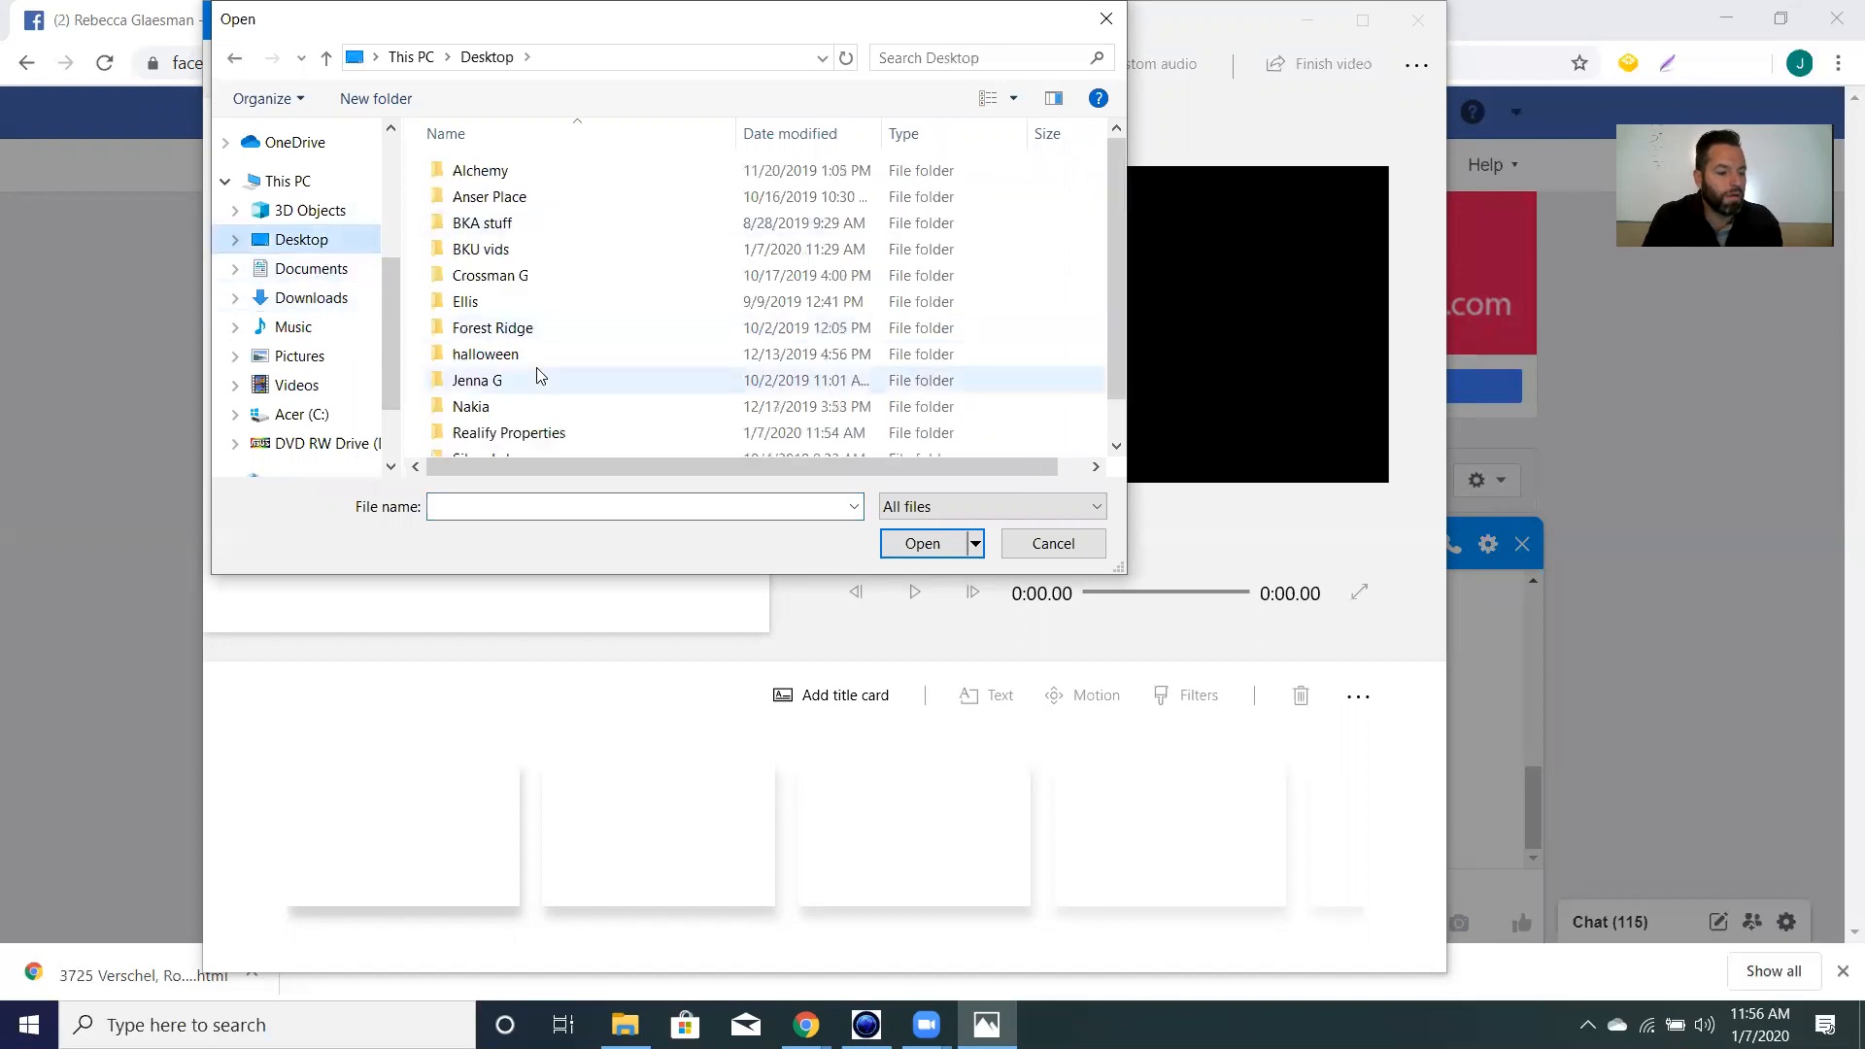
{"action": "scroll", "coordinate": [536, 369], "scroll_direction": "down", "scroll_amount": 1}
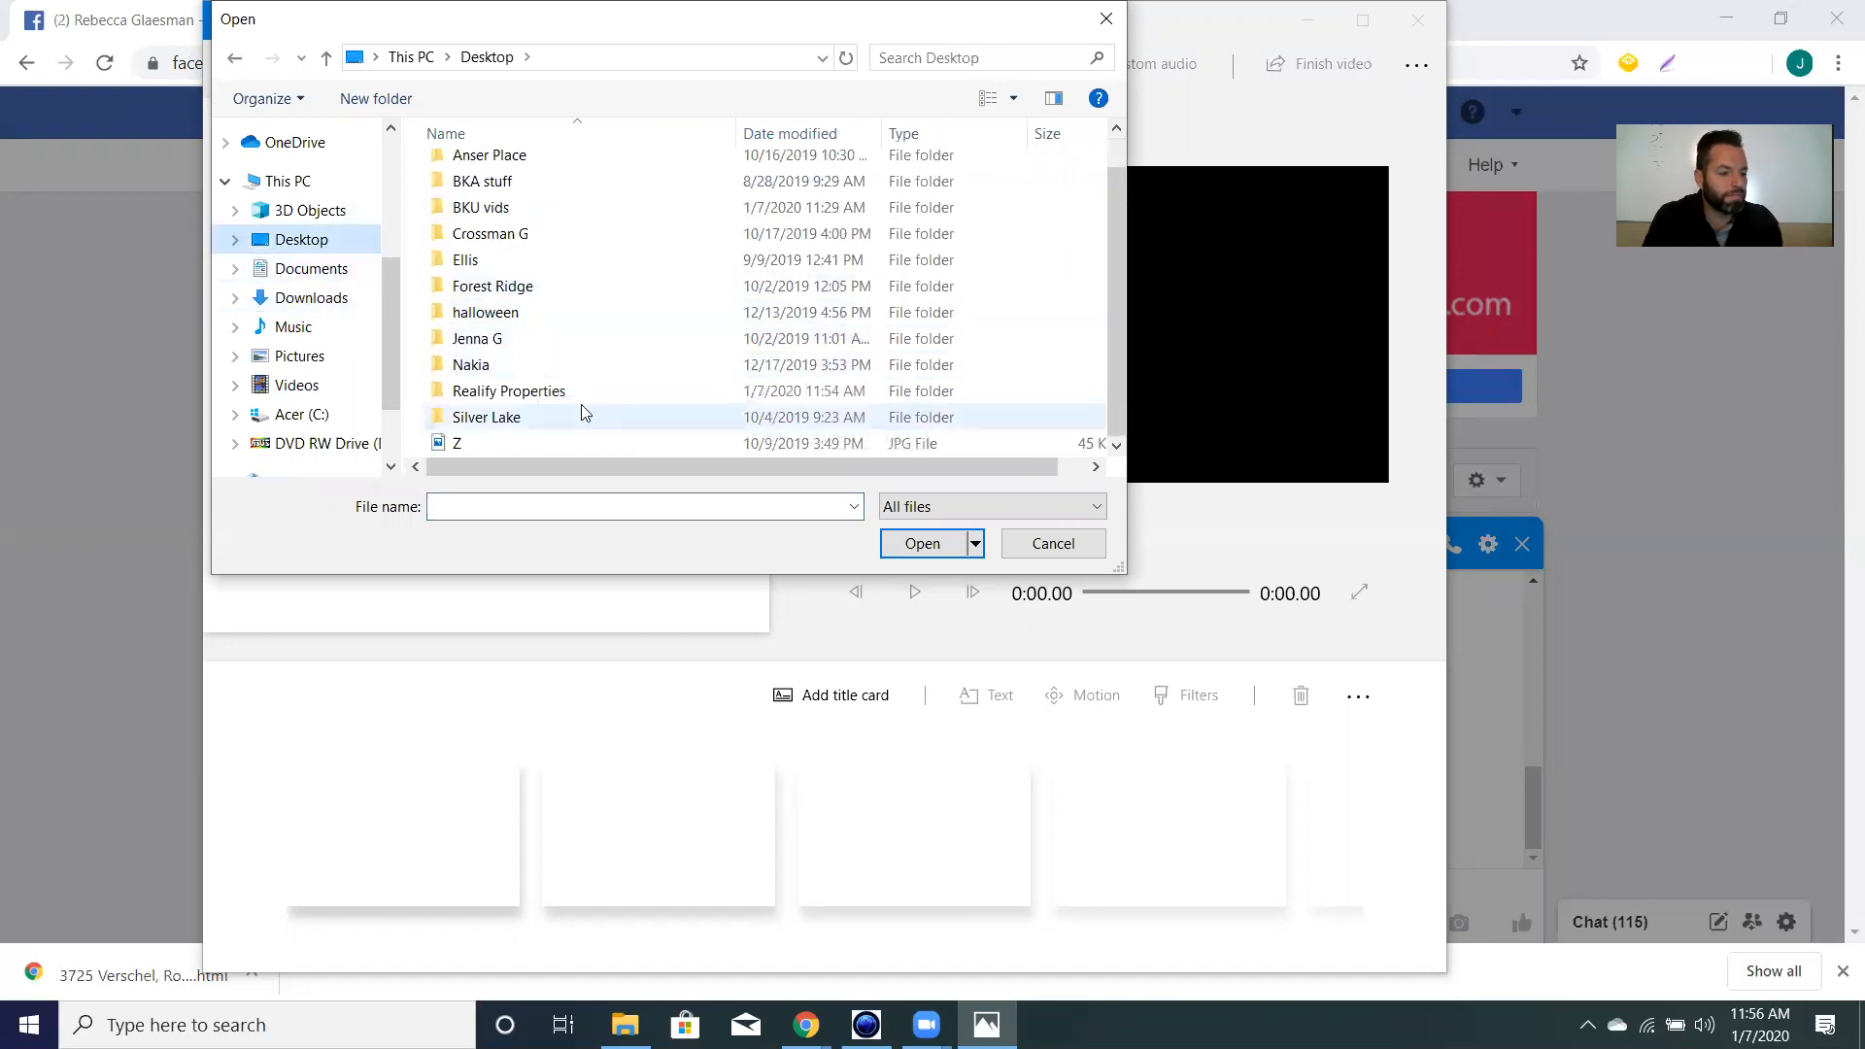
{"action": "left_click", "coordinate": [581, 391]}
{"action": "left_click", "coordinate": [923, 544]}
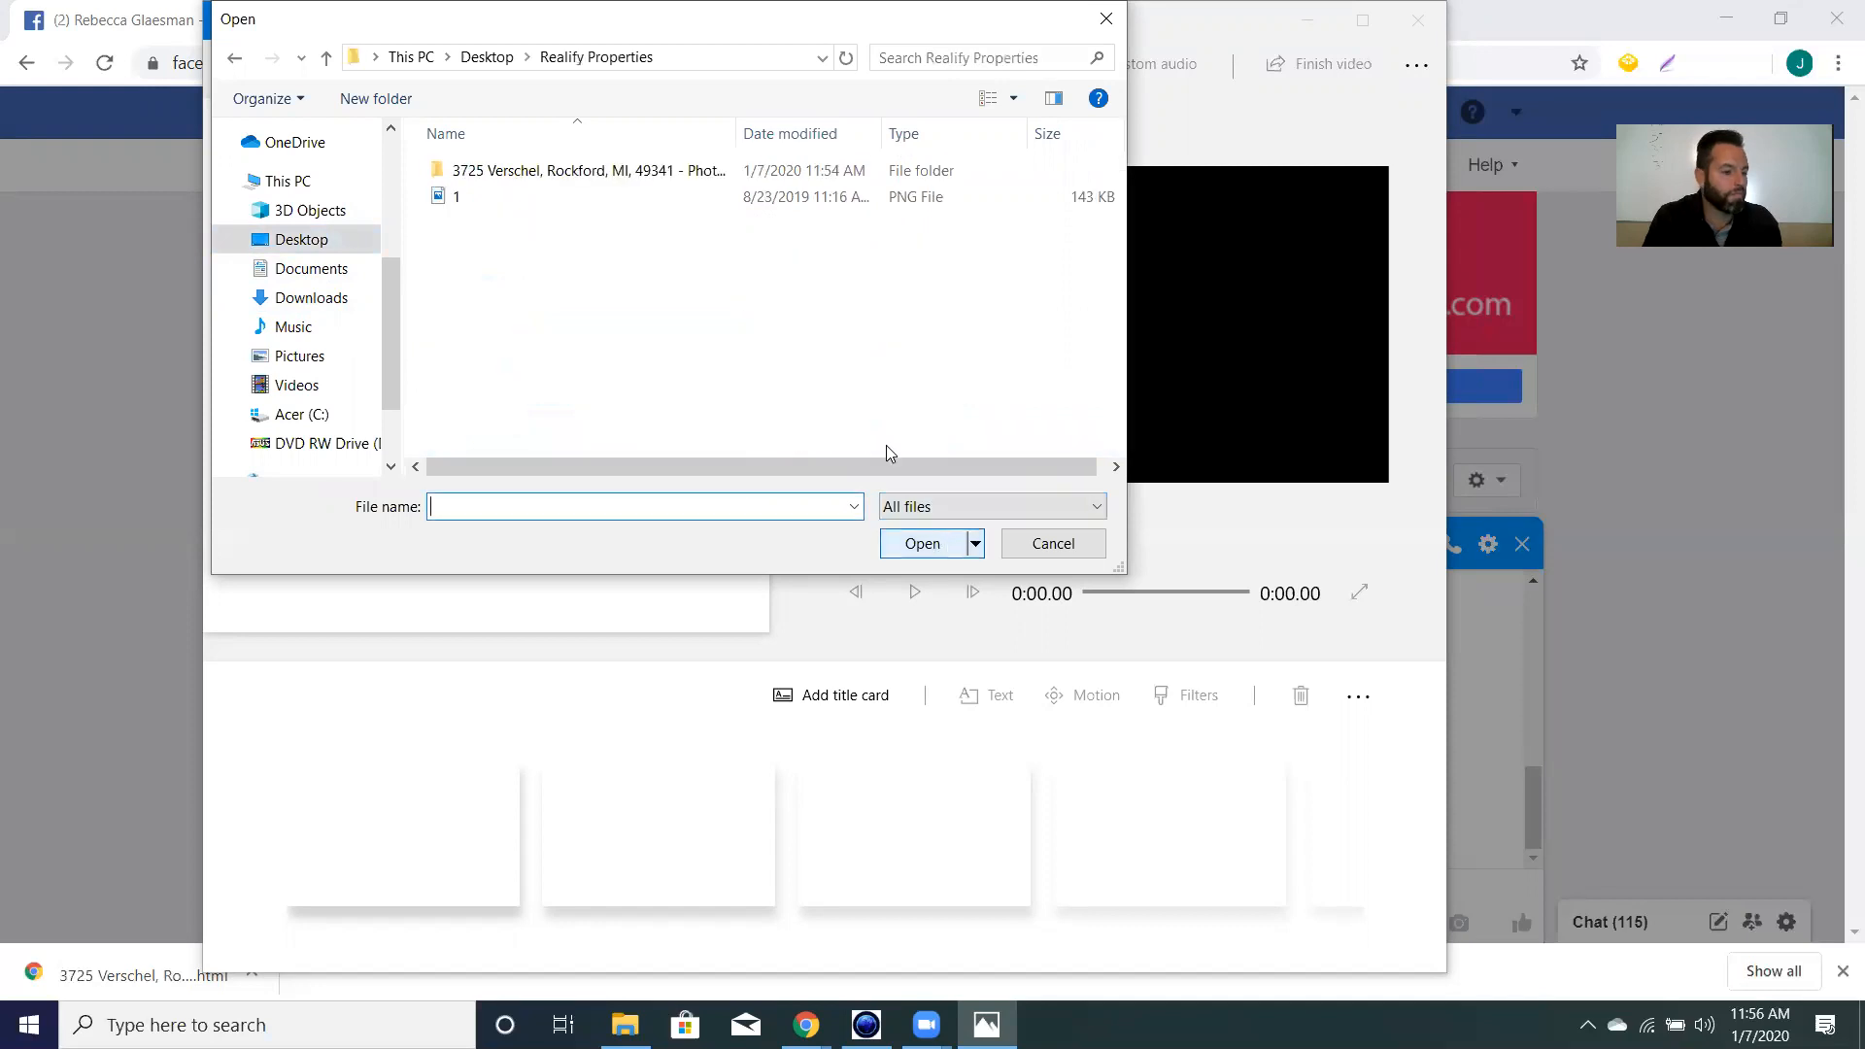
{"action": "double_click", "coordinate": [625, 172]}
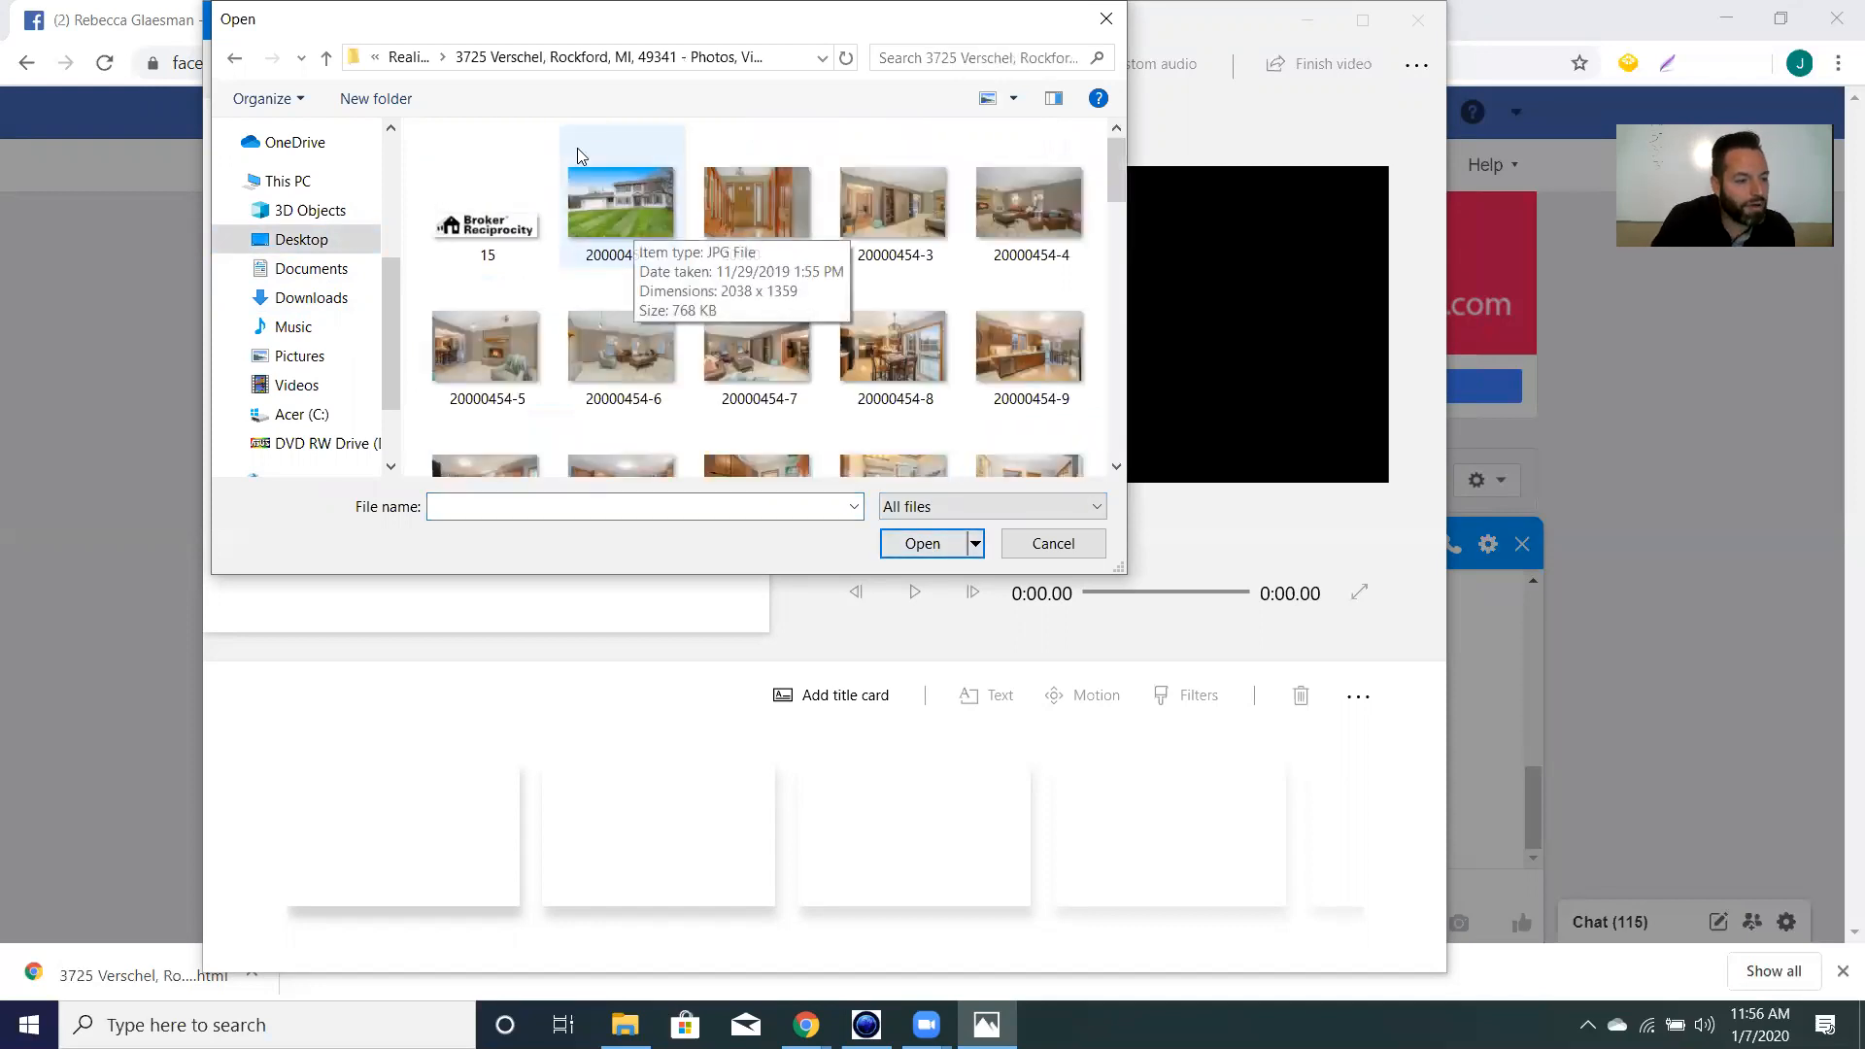
{"action": "left_click_drag", "start_coordinate": [552, 137], "coordinate": [1082, 464]}
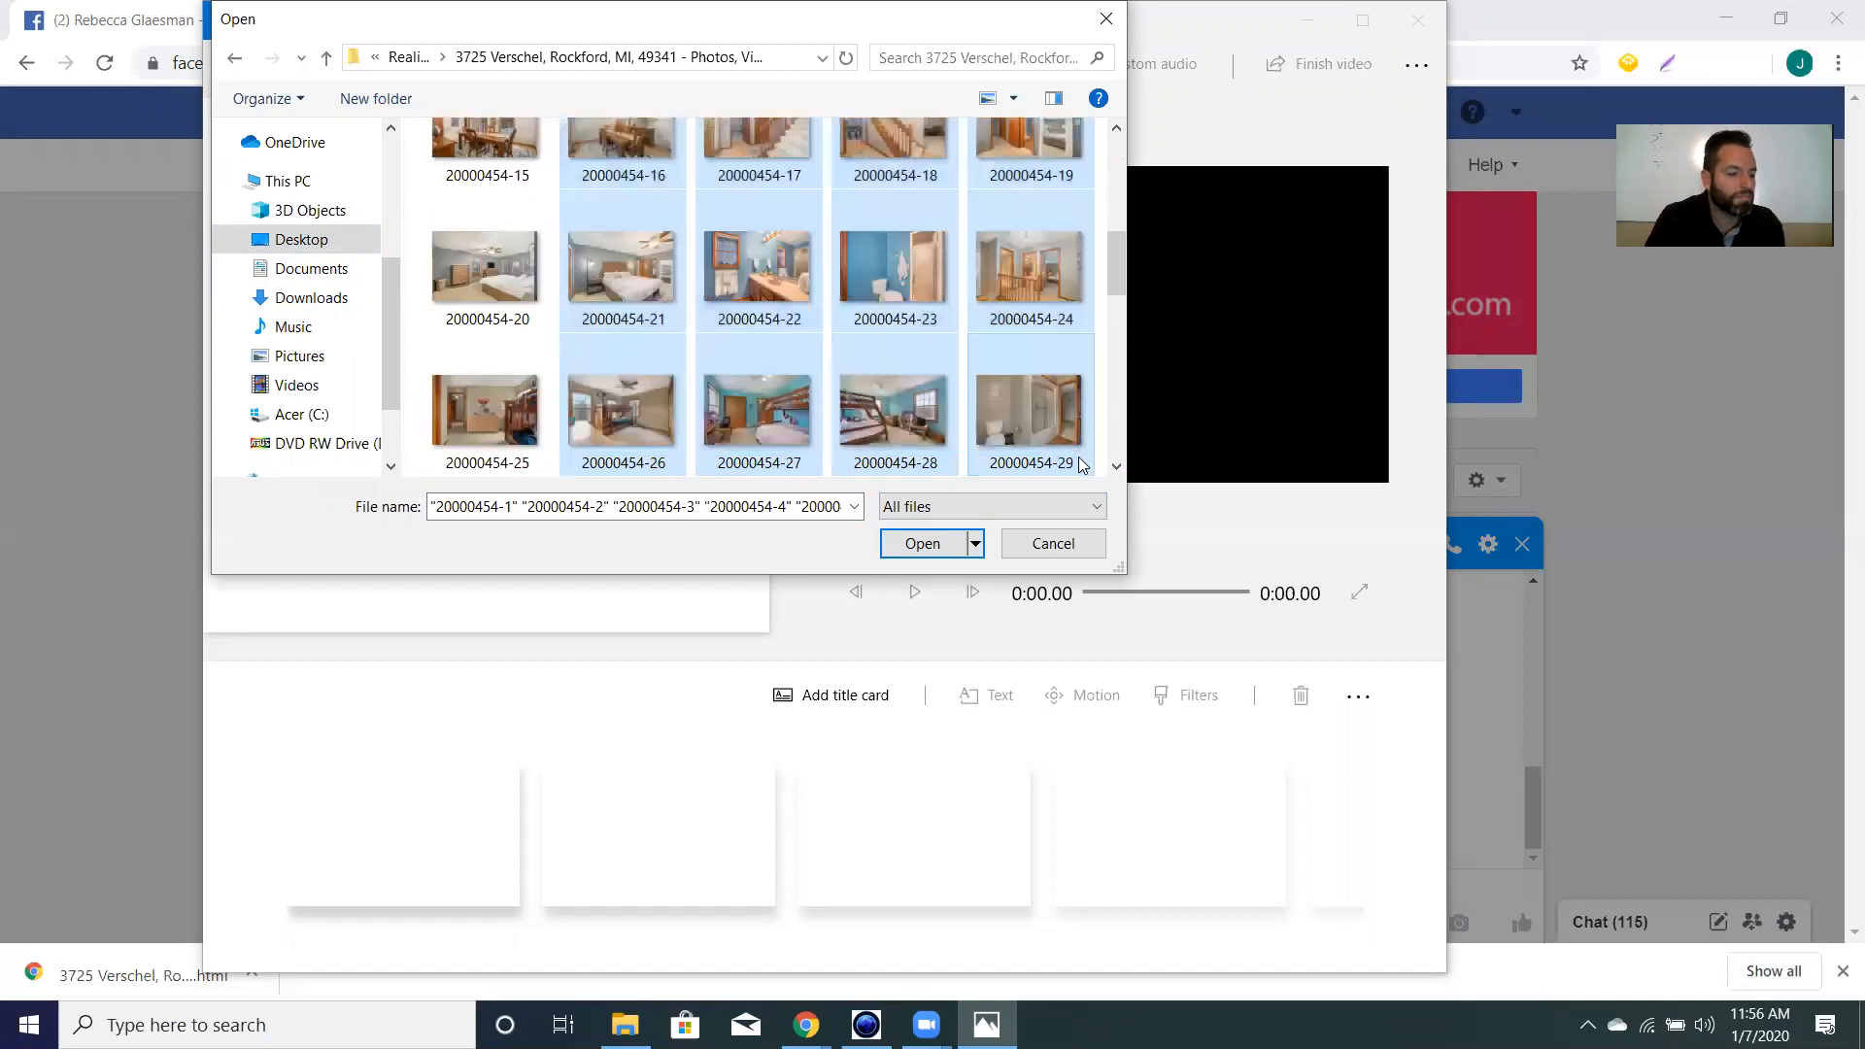
{"action": "left_click", "coordinate": [923, 543]}
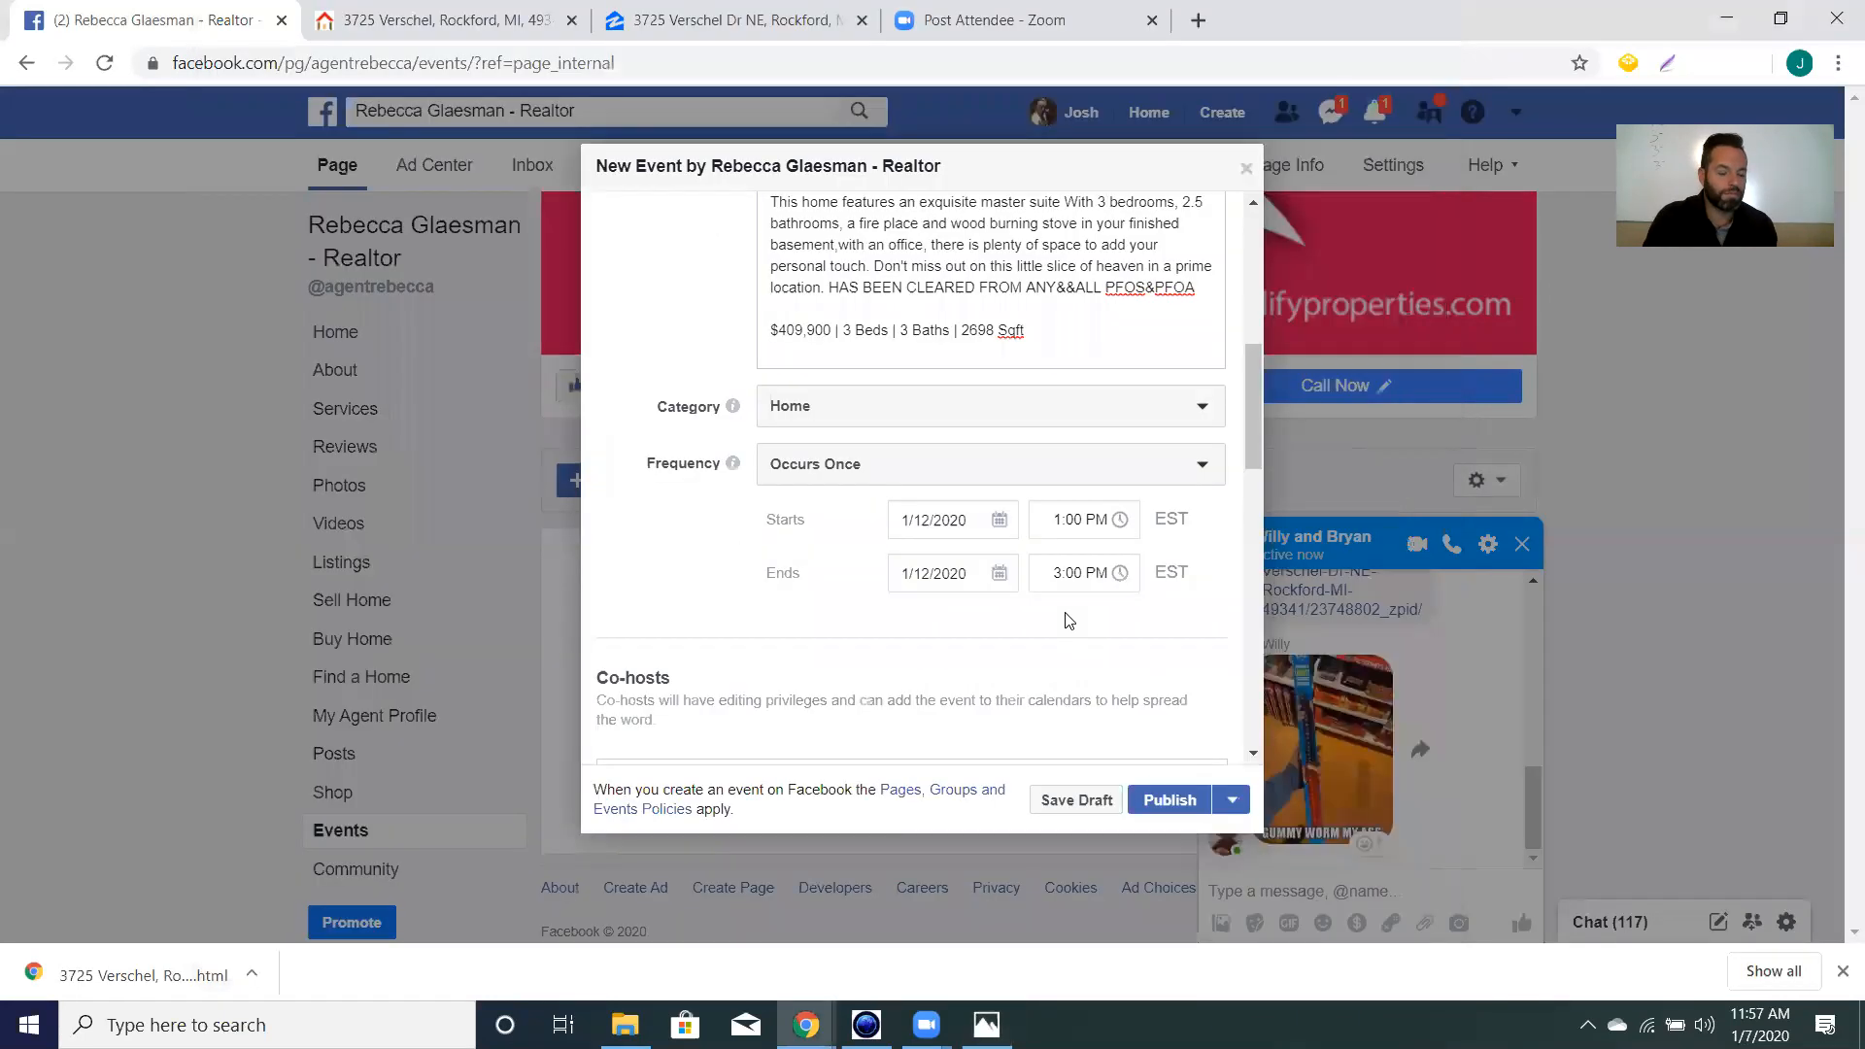
Drag all 24 library photos onto the storyboard as 3-second clips totaling 1:12, and rewind the preview.
{"action": "scroll", "coordinate": [778, 583], "scroll_direction": "down", "scroll_amount": 6}
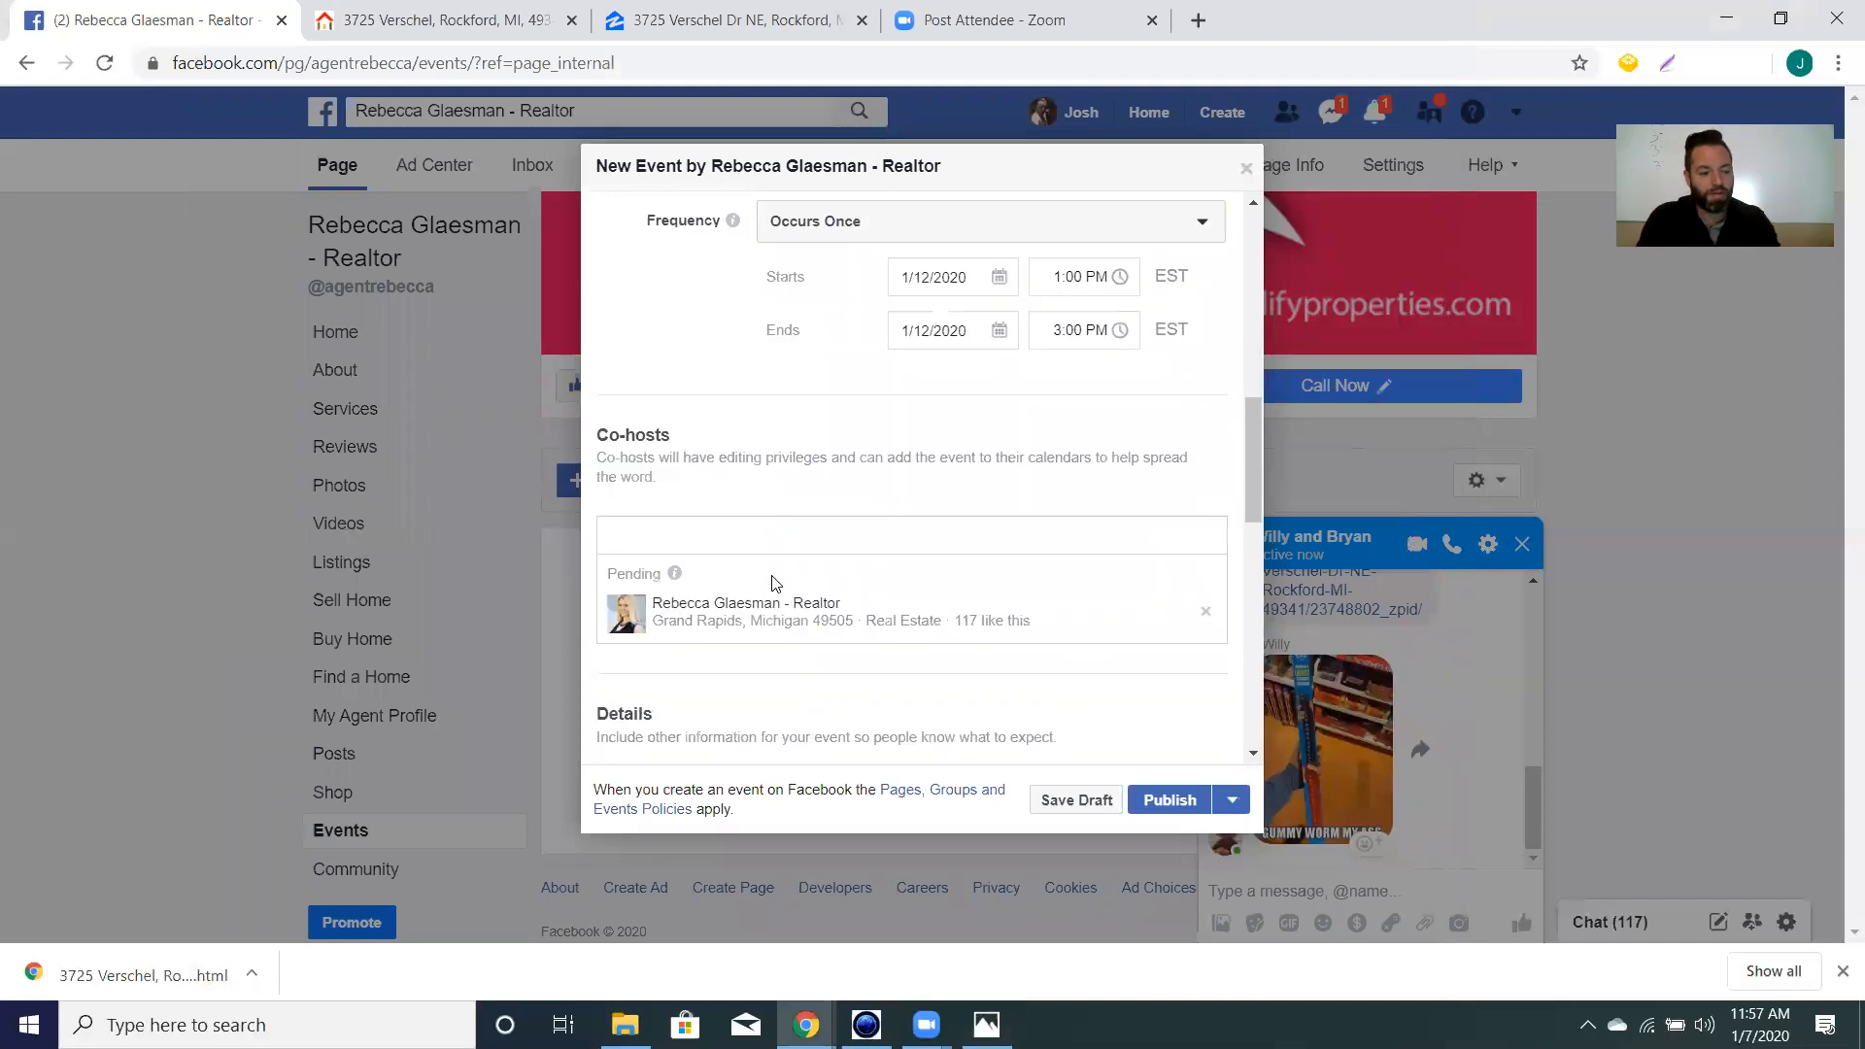
{"action": "scroll", "coordinate": [753, 618], "scroll_direction": "up", "scroll_amount": 12}
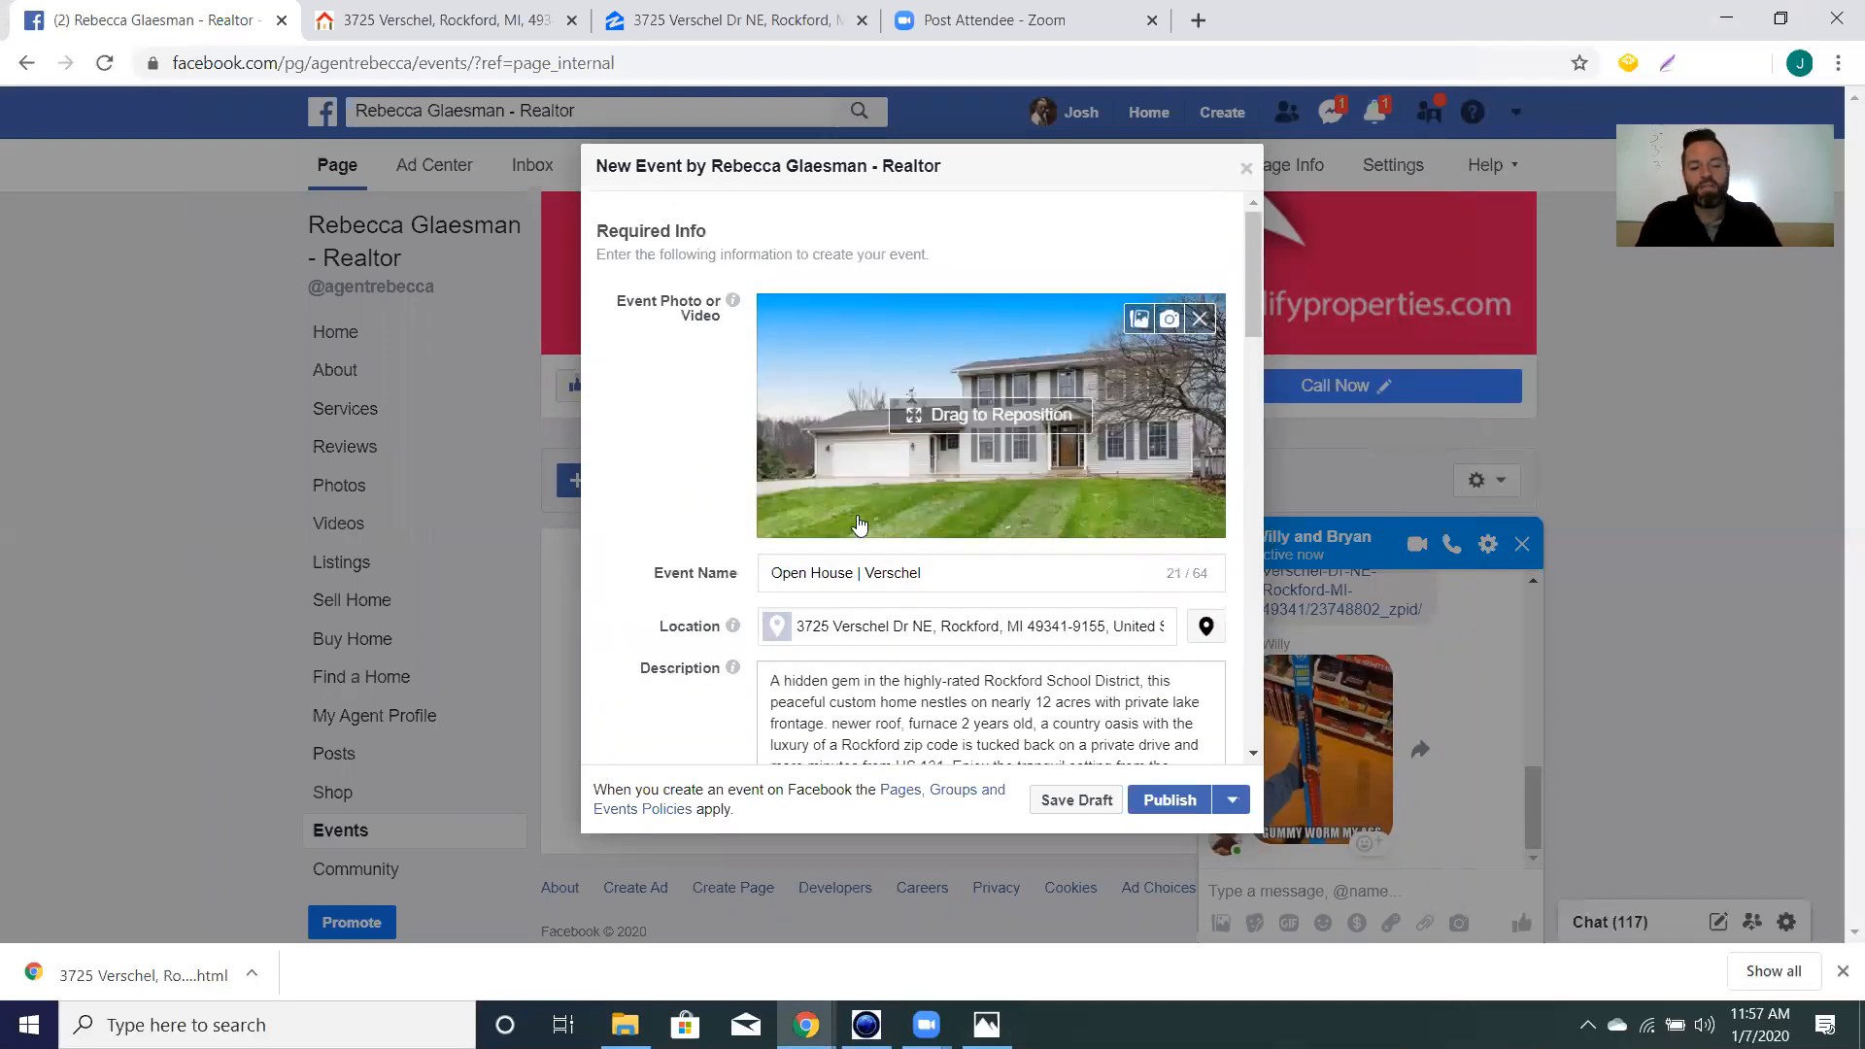
{"action": "left_click", "coordinate": [986, 1025]}
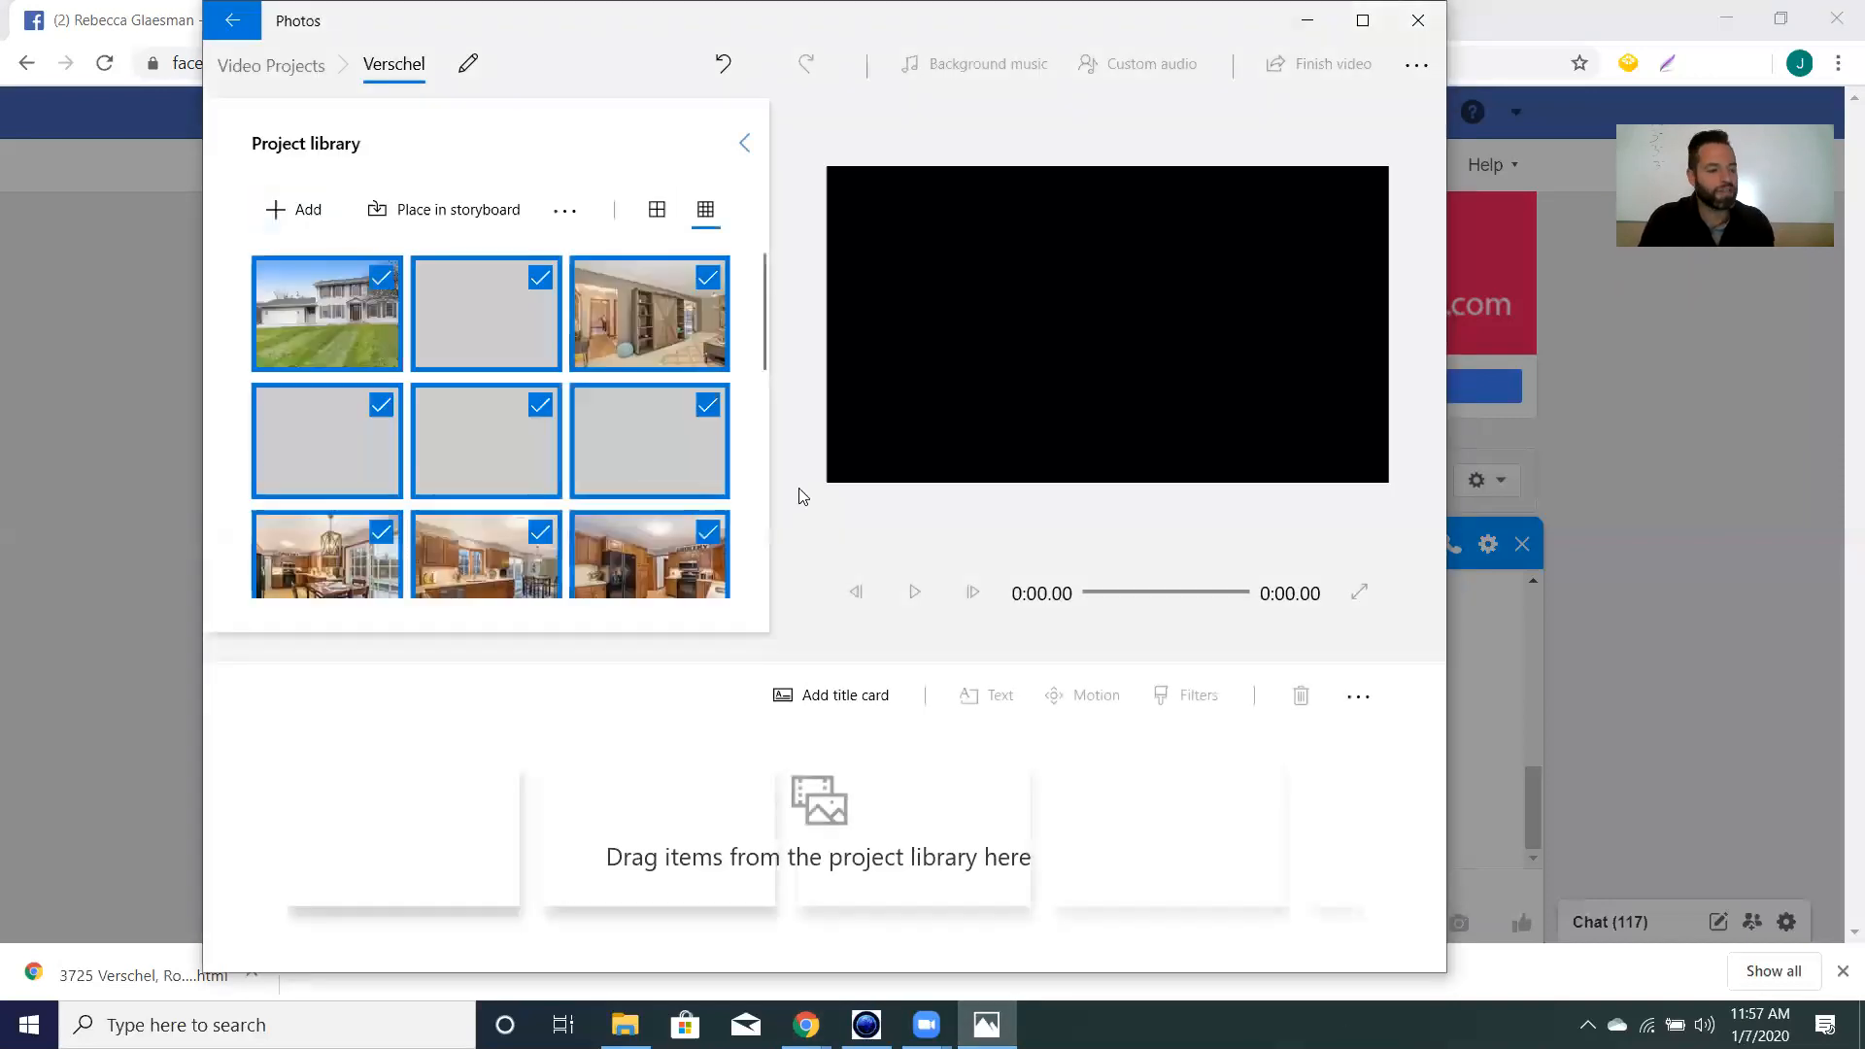
{"action": "scroll", "coordinate": [447, 323], "scroll_direction": "down", "scroll_amount": 1}
{"action": "scroll", "coordinate": [485, 389], "scroll_direction": "up", "scroll_amount": 1}
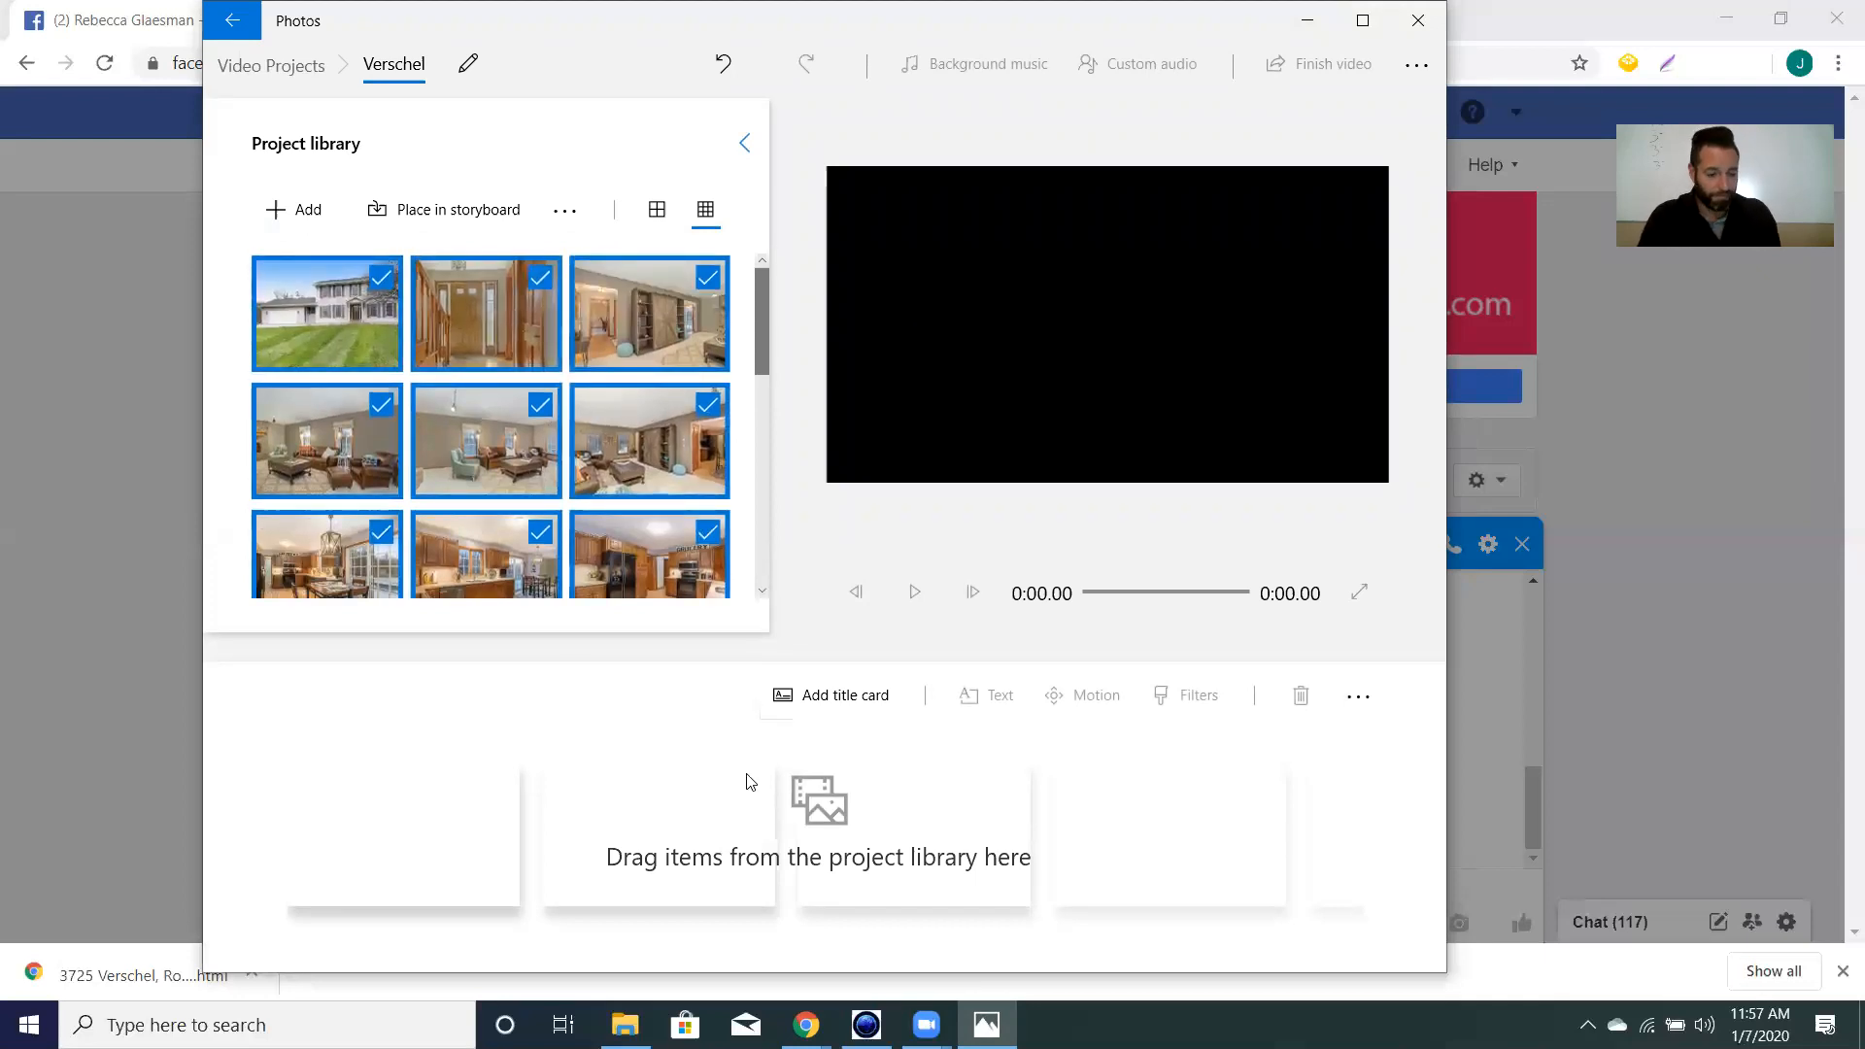
{"action": "left_click_drag", "start_coordinate": [364, 329], "coordinate": [585, 792]}
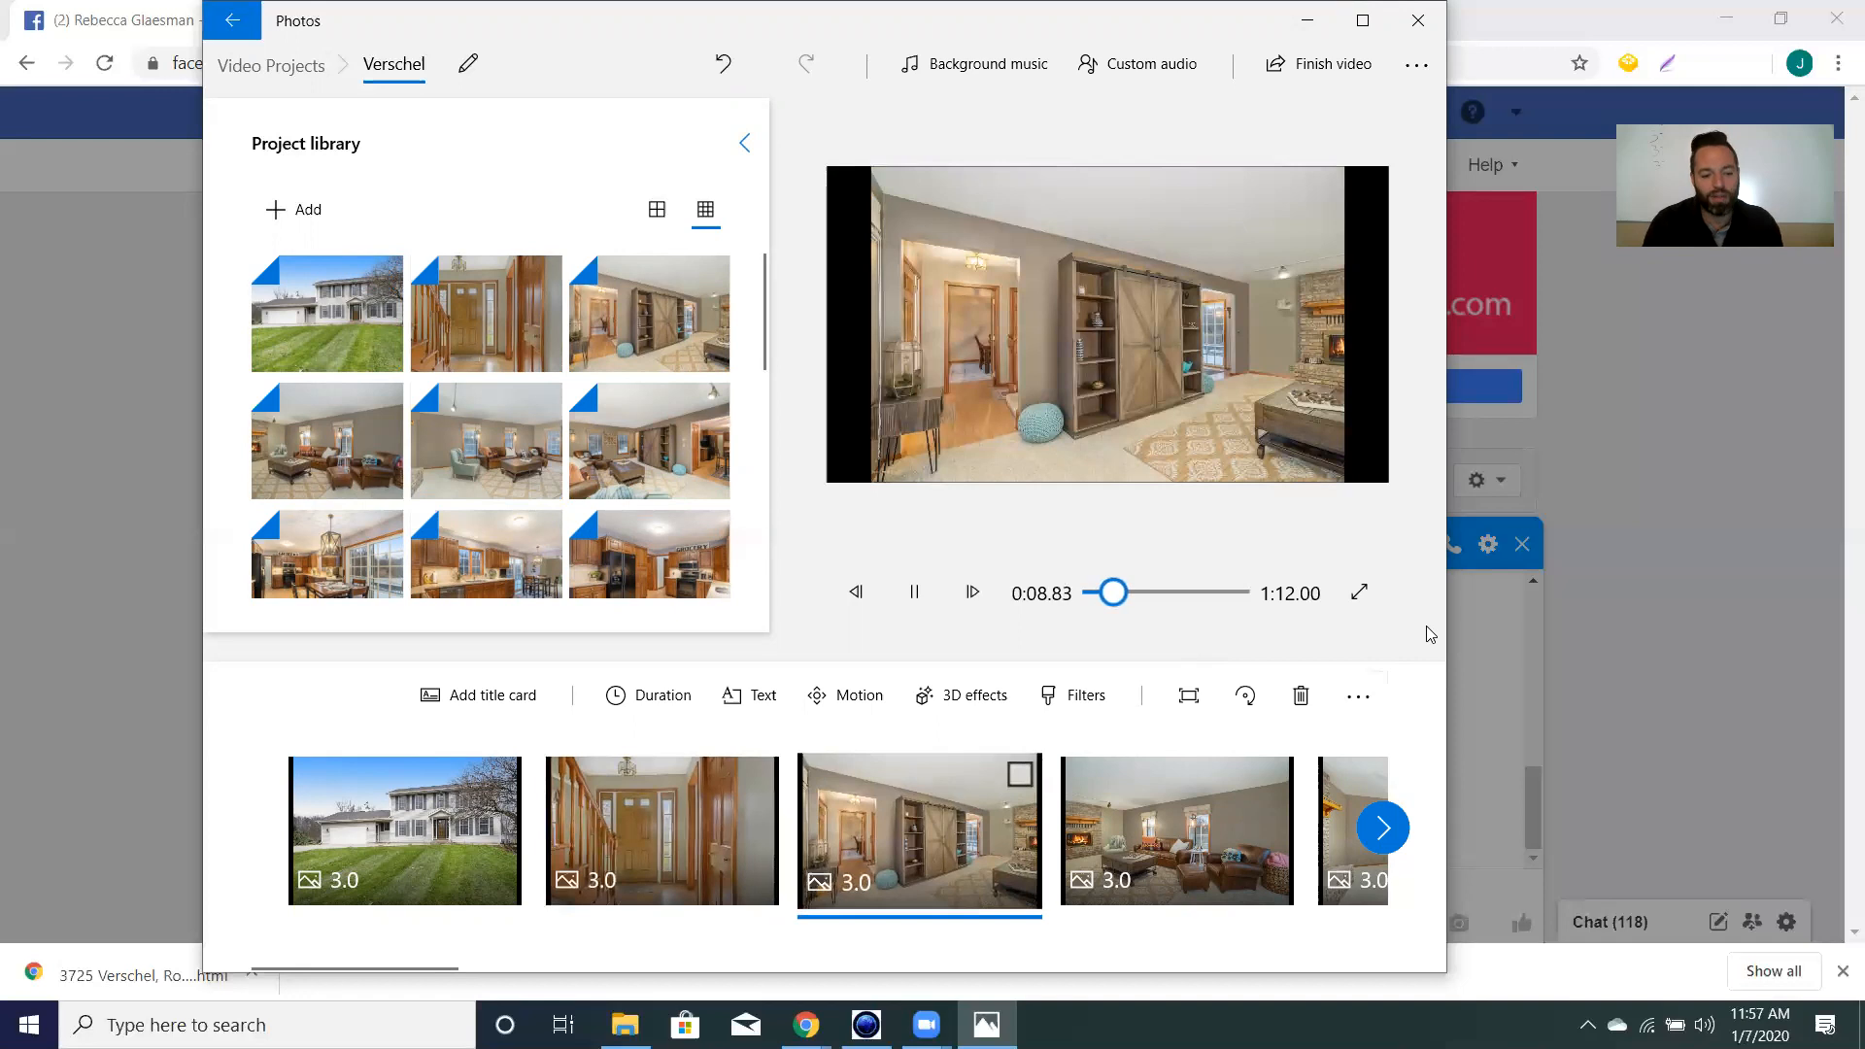
{"action": "left_click_drag", "start_coordinate": [1117, 593], "coordinate": [1096, 593]}
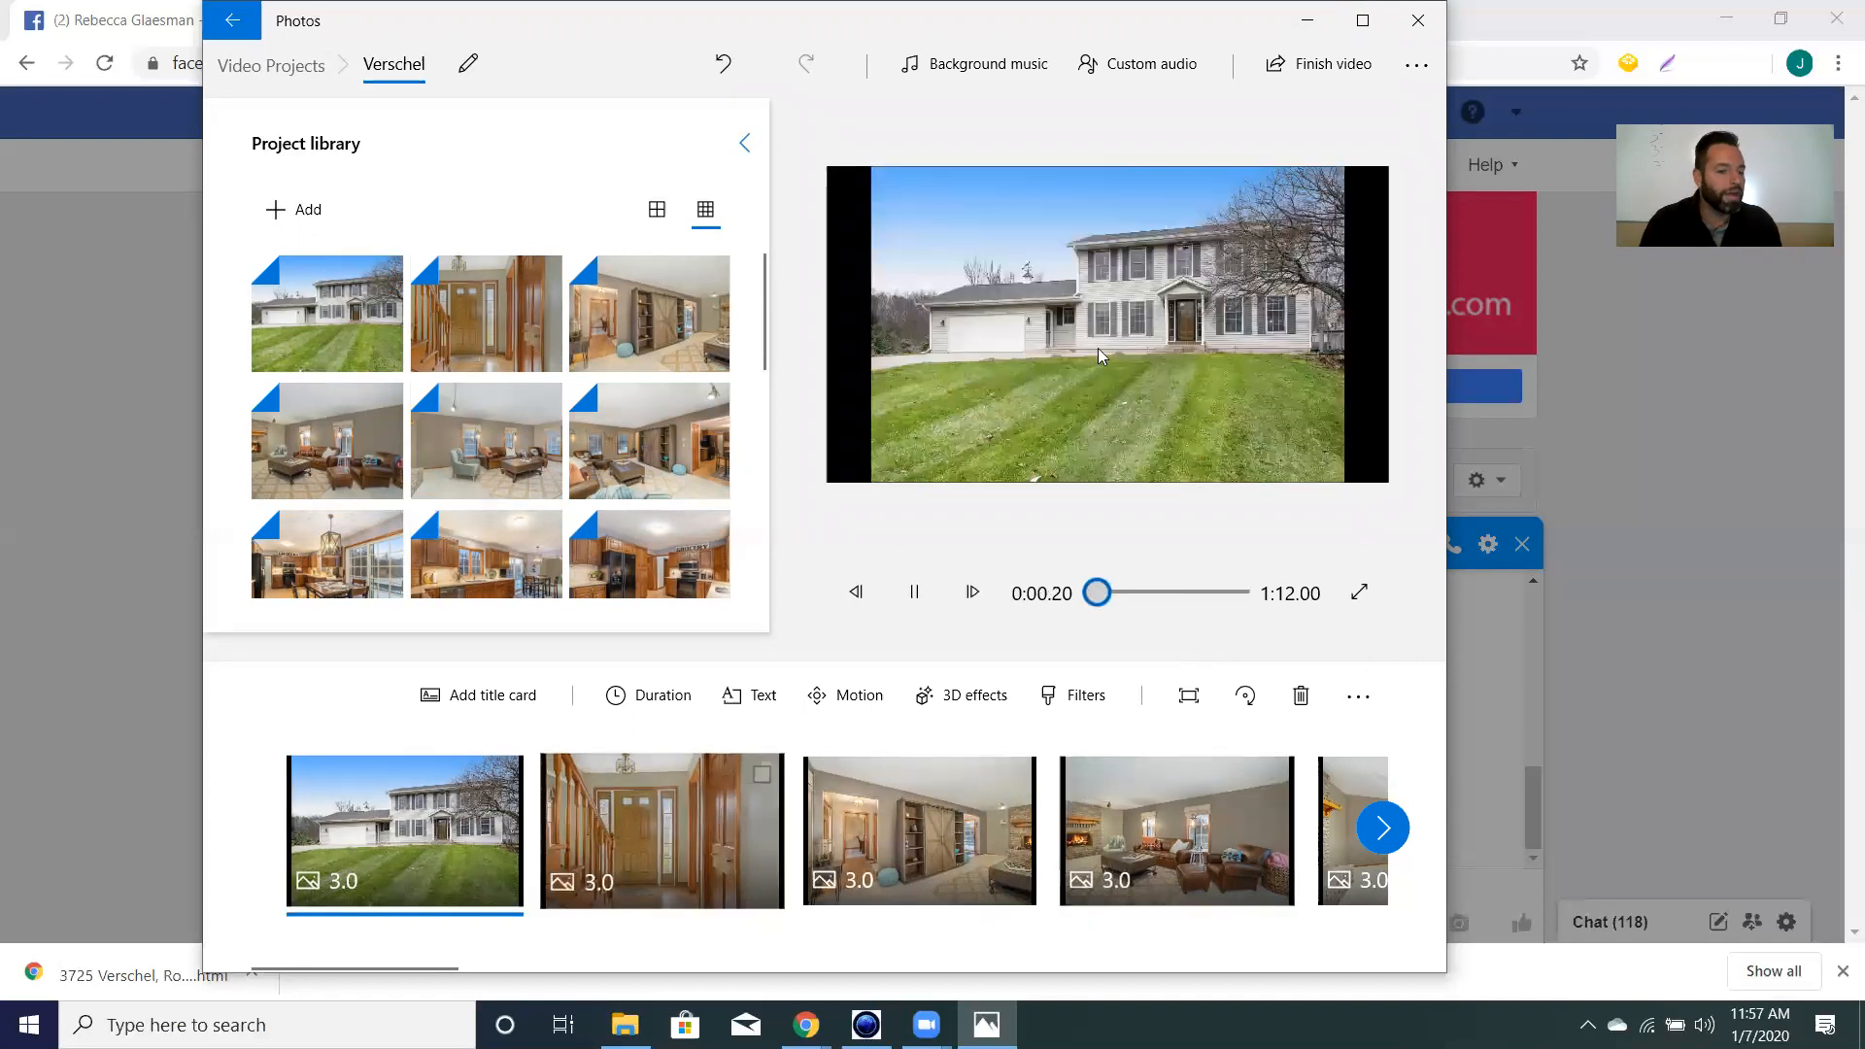
{"action": "left_click", "coordinate": [977, 74]}
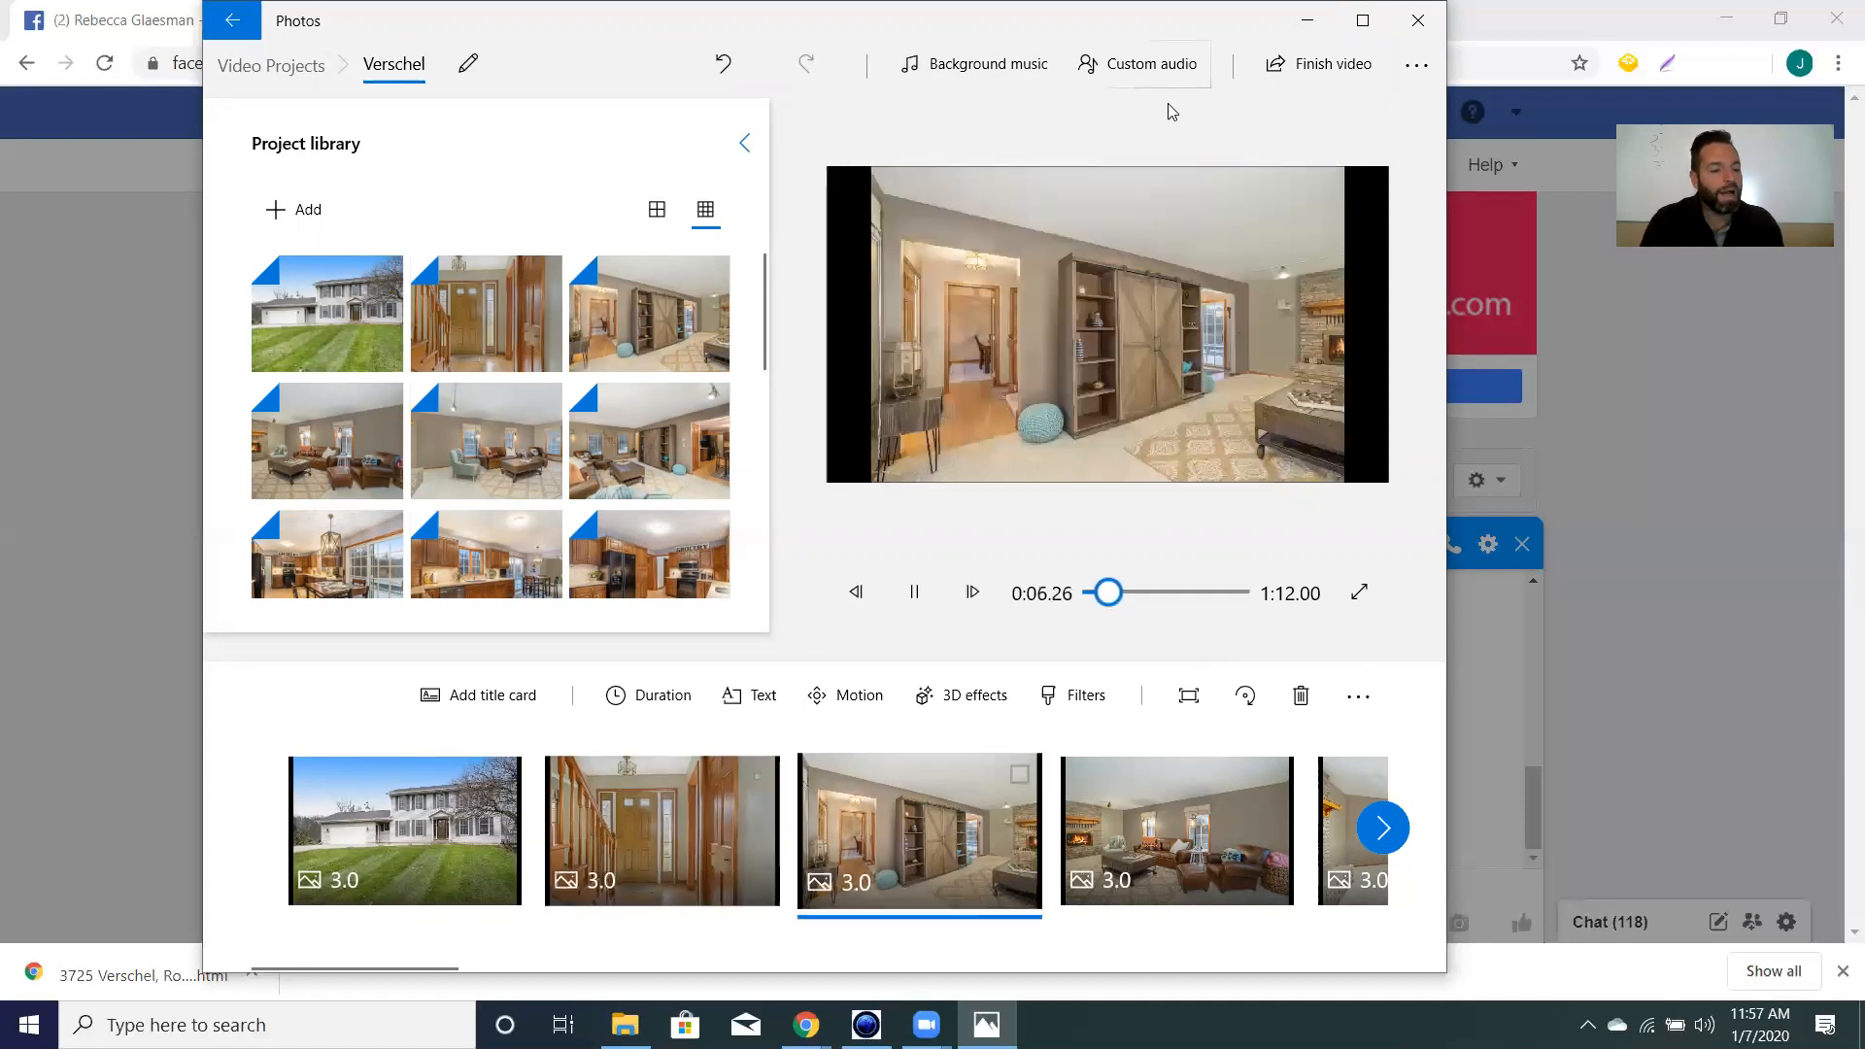
Set the ehrling_chasing_palm_trees MP3 from Downloads as custom audio, preview it, and confirm.
{"action": "left_click", "coordinate": [1166, 74]}
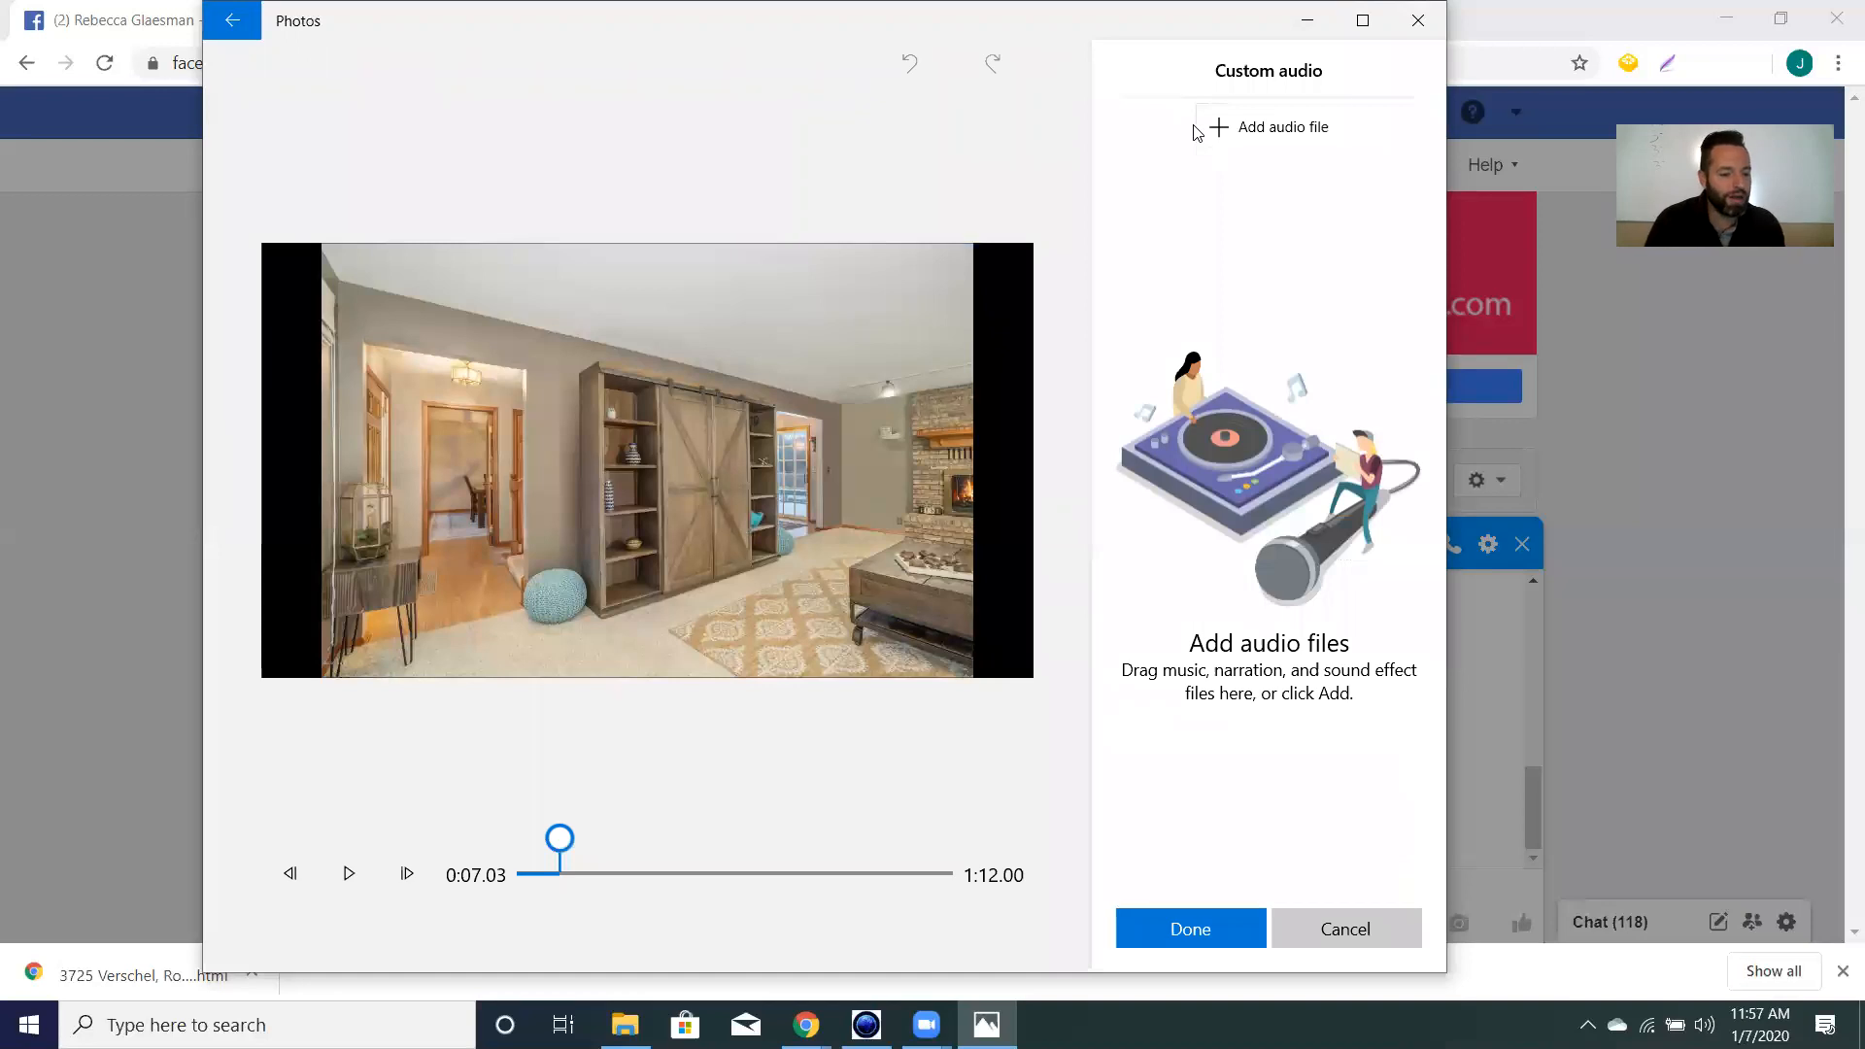
{"action": "left_click_drag", "start_coordinate": [560, 840], "coordinate": [517, 840]}
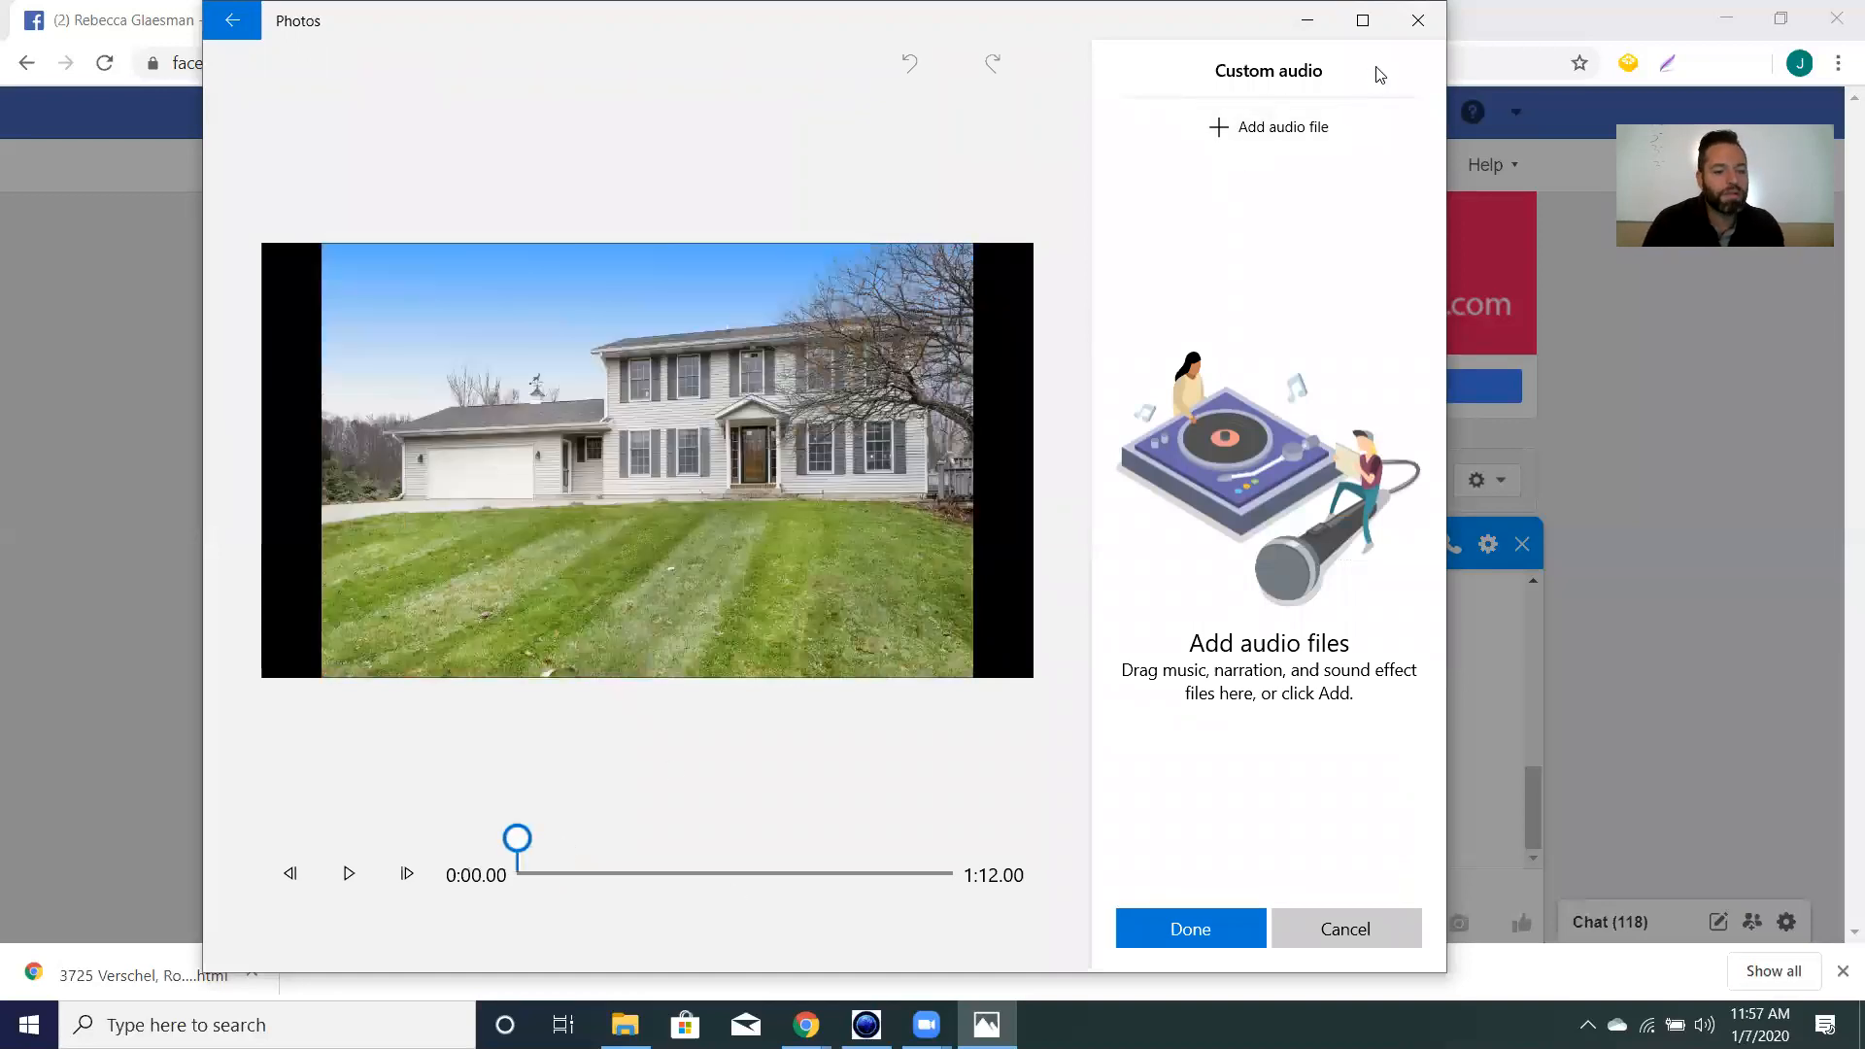
{"action": "left_click", "coordinate": [1317, 136]}
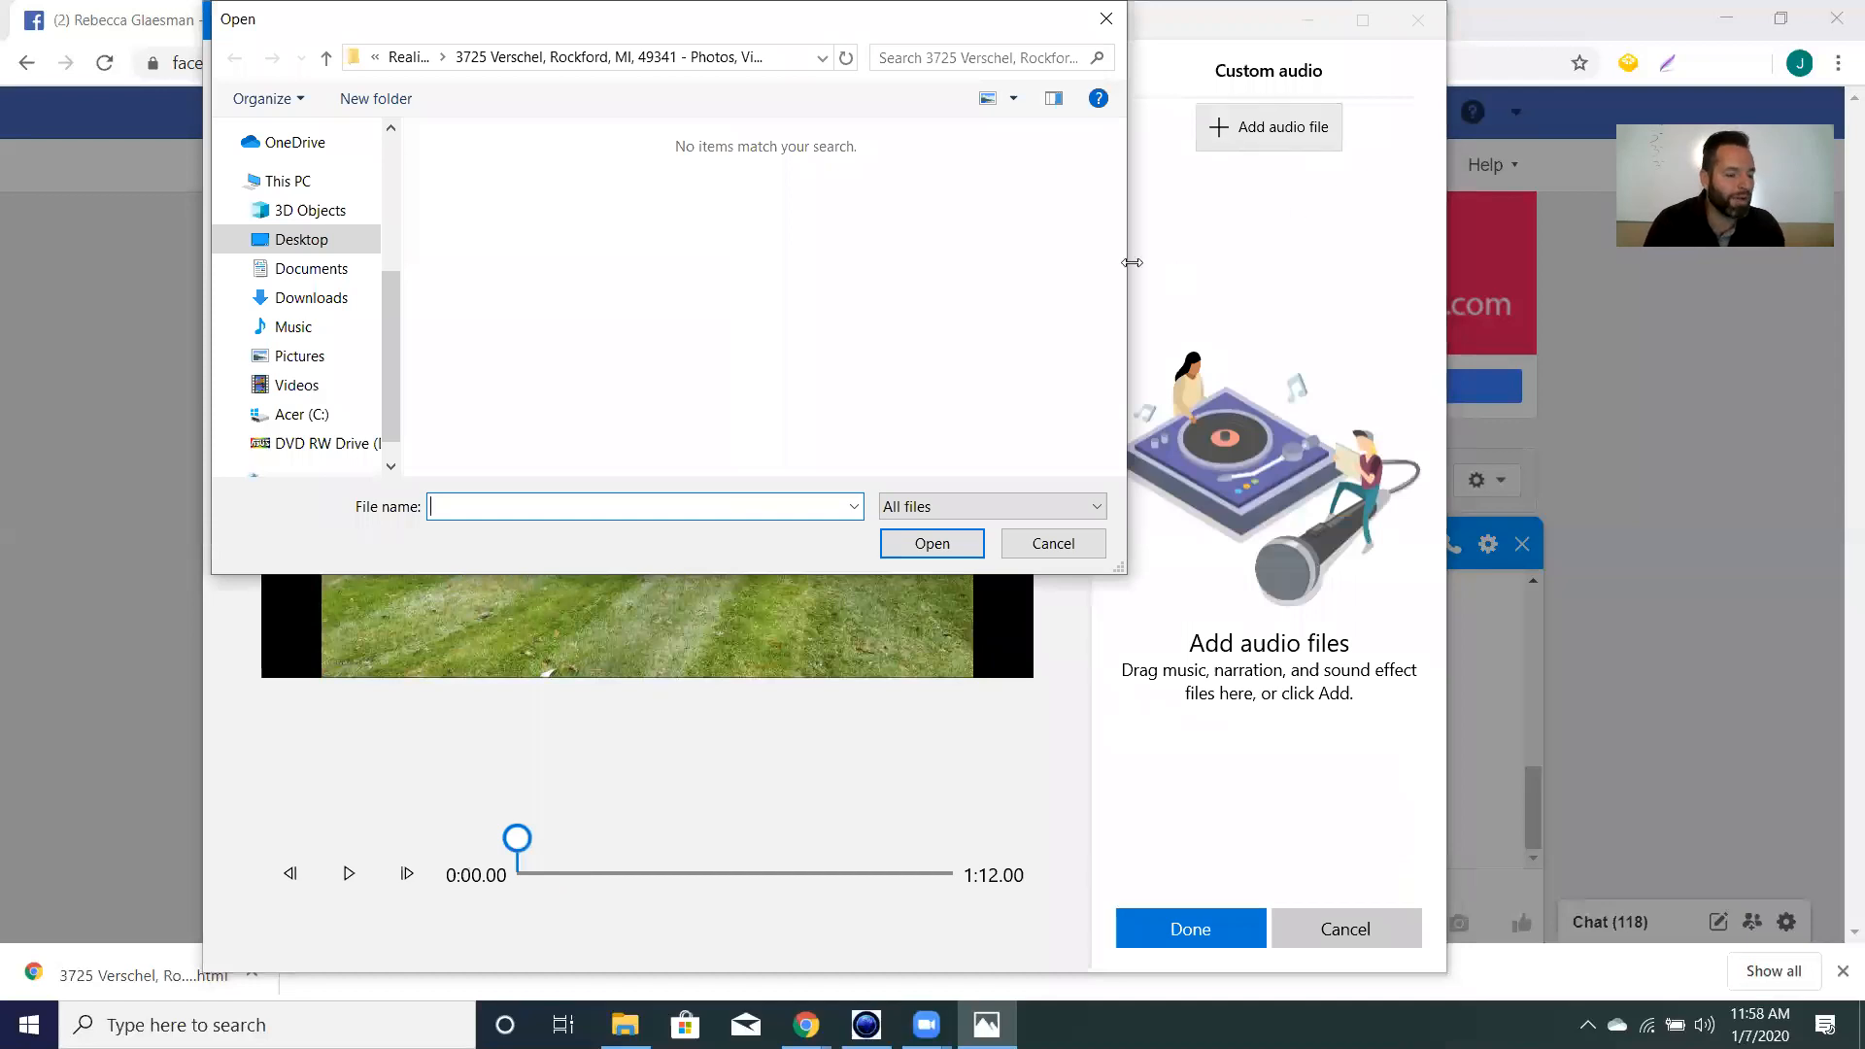
{"action": "left_click", "coordinate": [278, 303]}
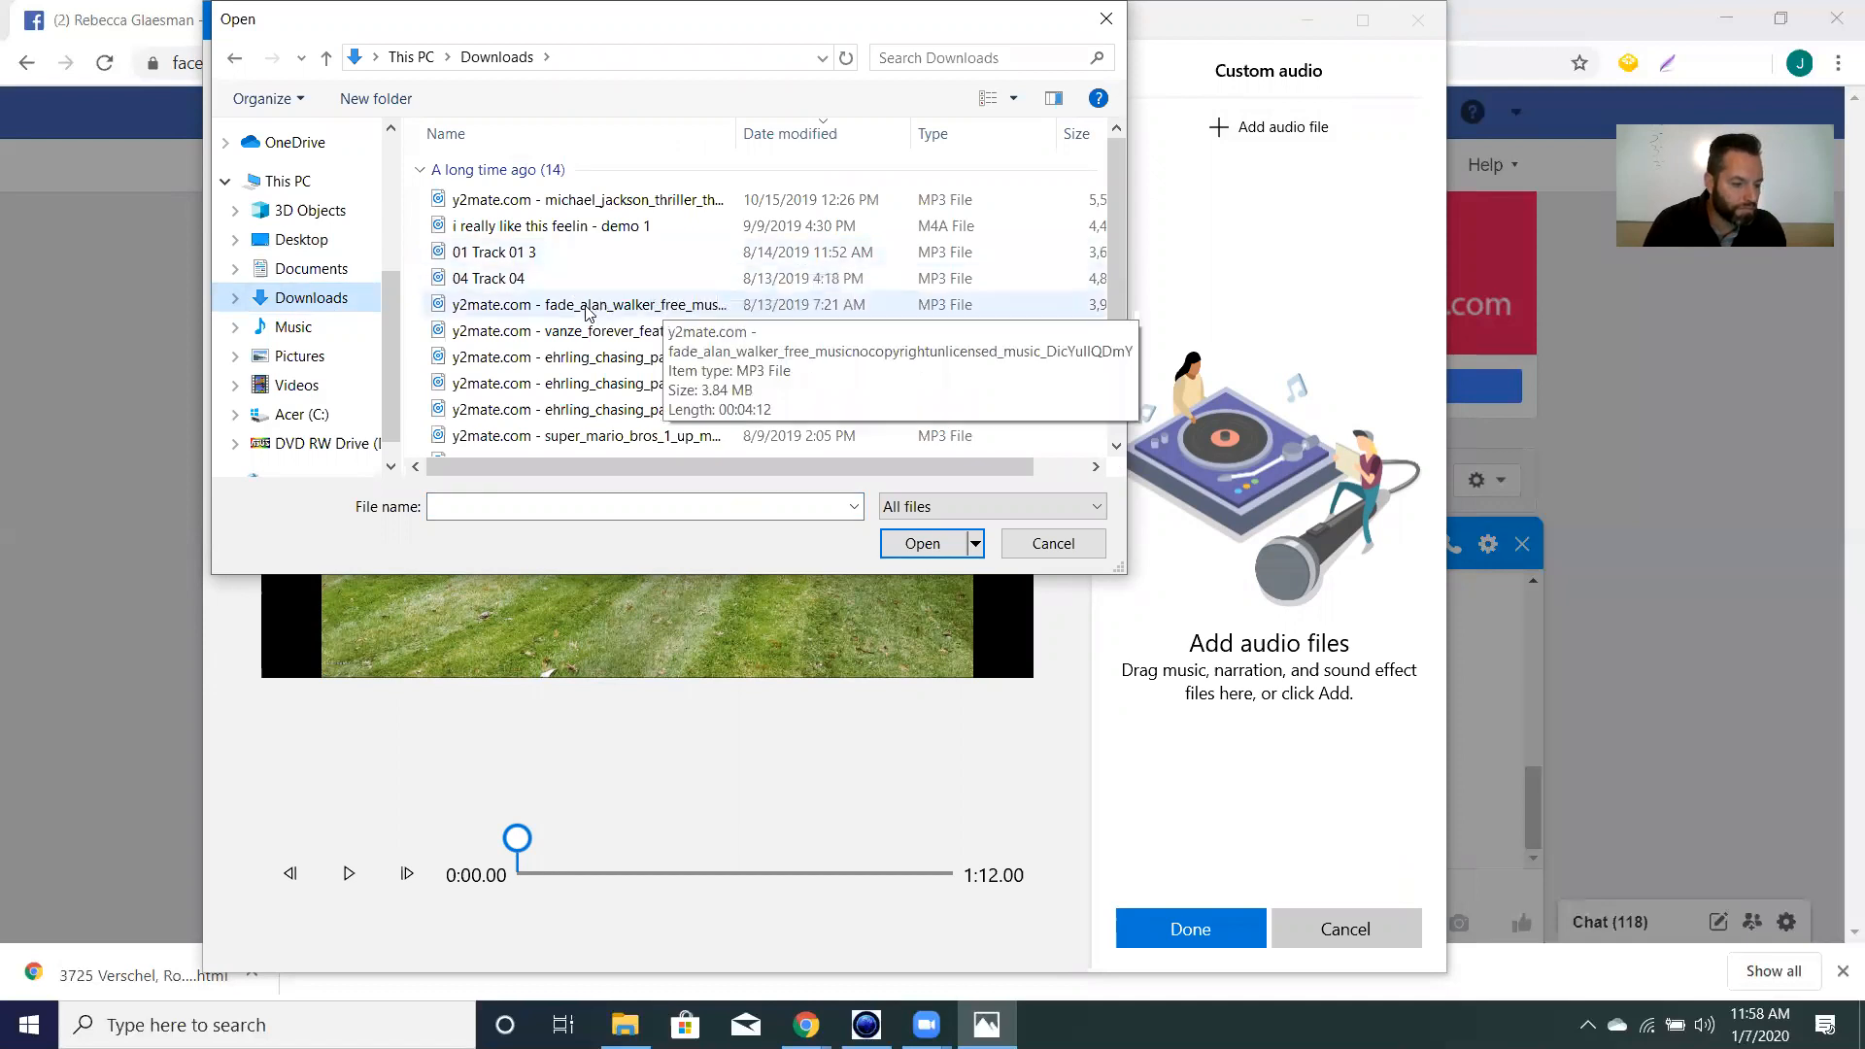
{"action": "left_click", "coordinate": [612, 357]}
{"action": "left_click", "coordinate": [905, 544]}
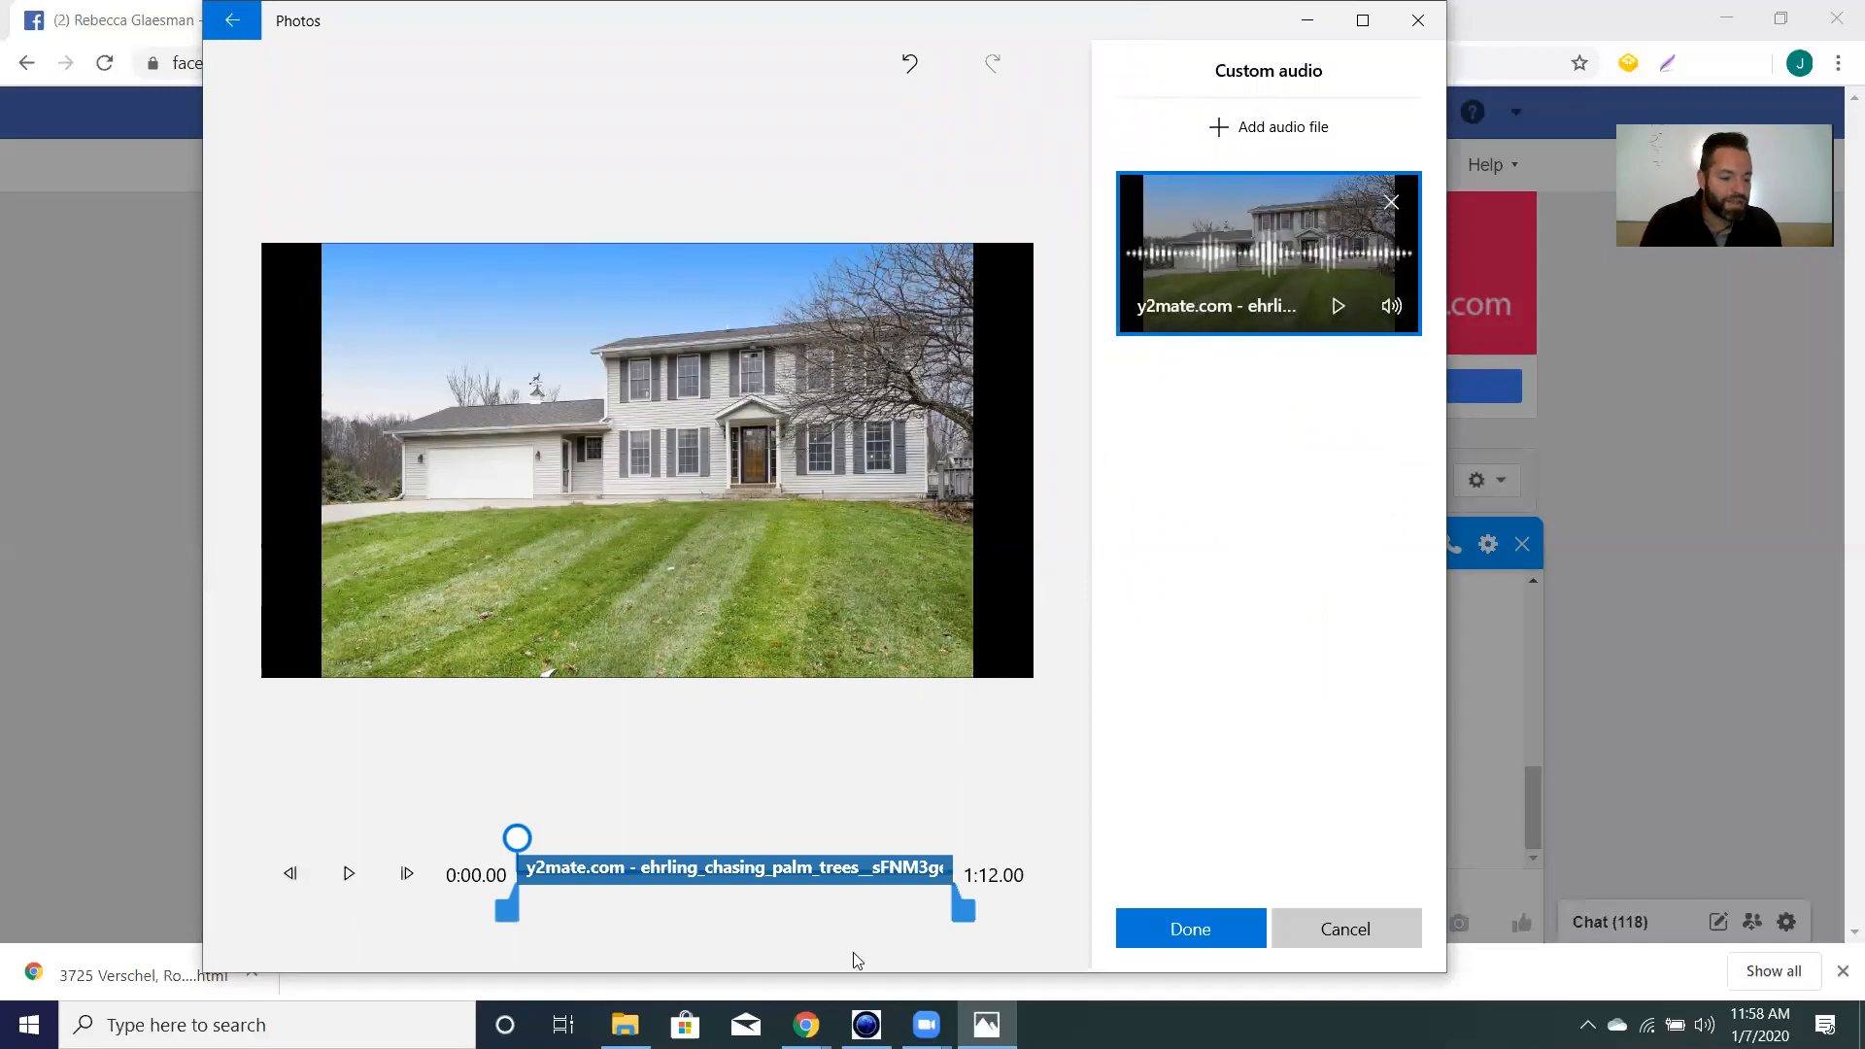
{"action": "left_click", "coordinate": [363, 884]}
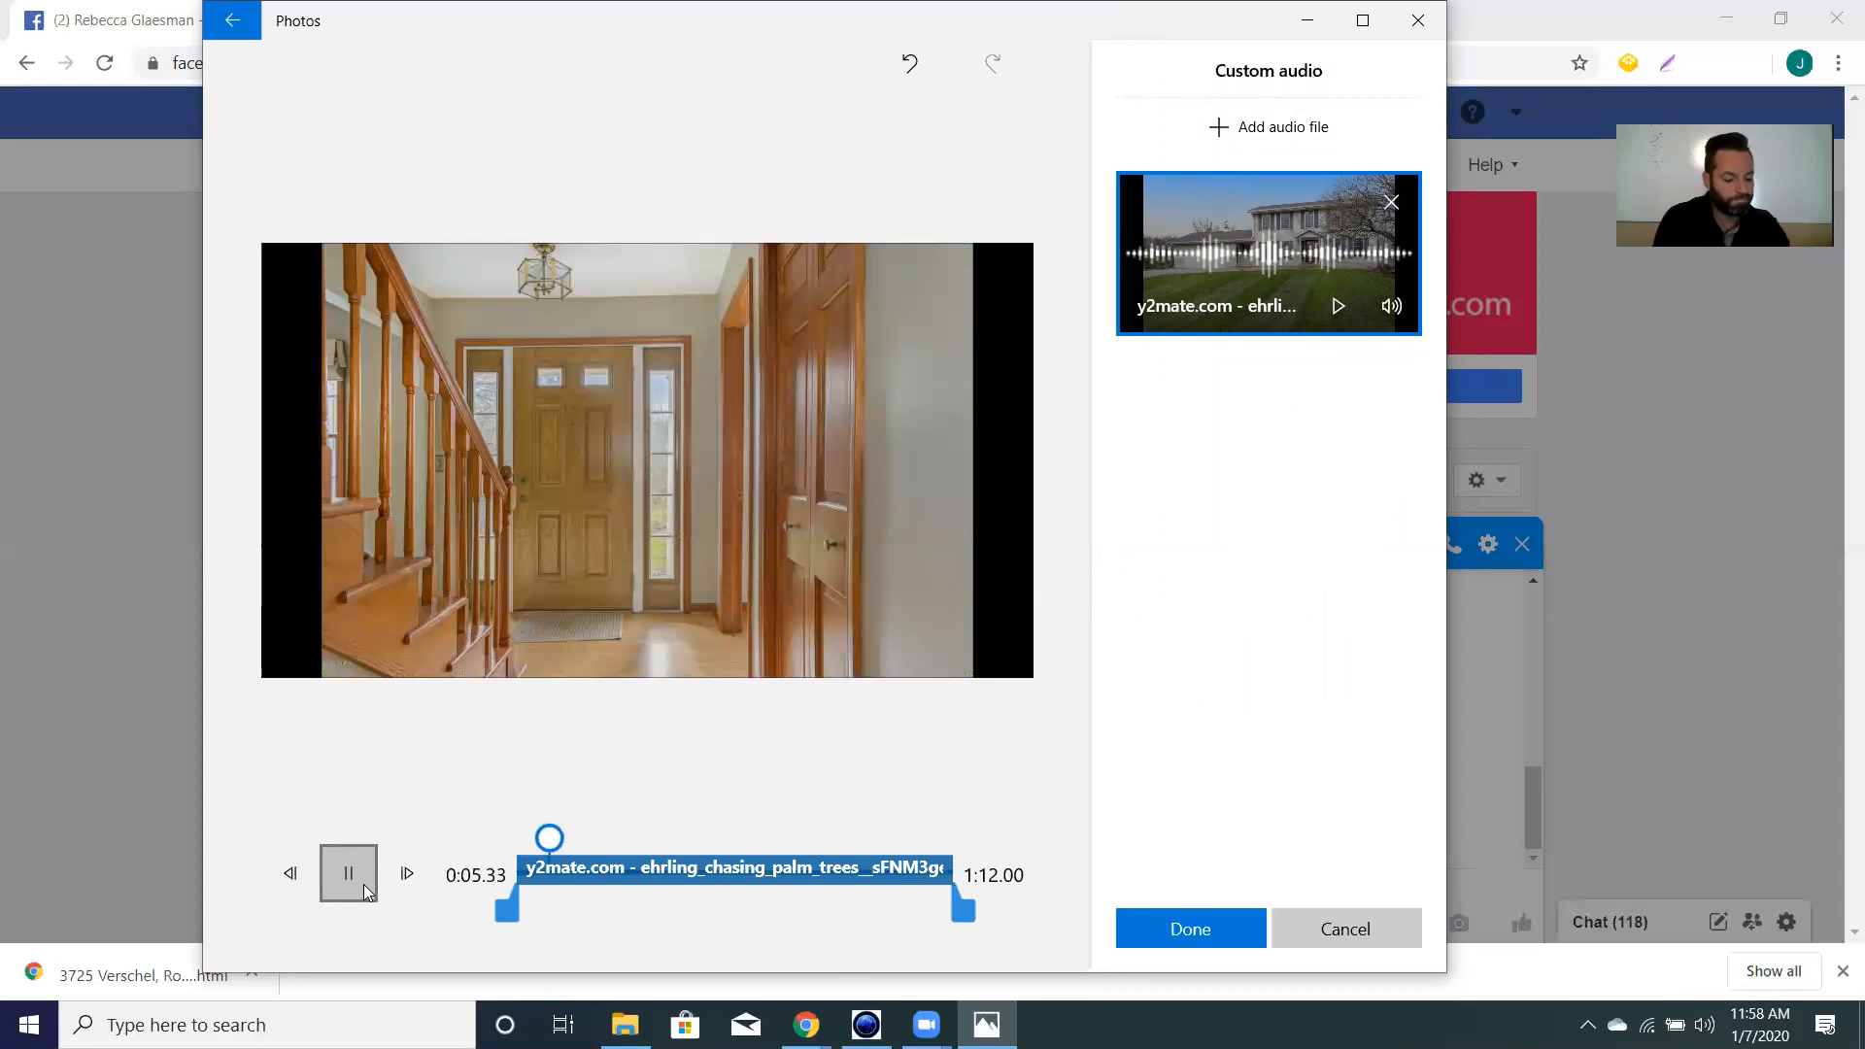
{"action": "key", "text": "XF86AudioRaiseVolume"}
{"action": "key", "text": "XF86AudioRaiseVolume"}
{"action": "key", "text": "XF86AudioRaiseVolume"}
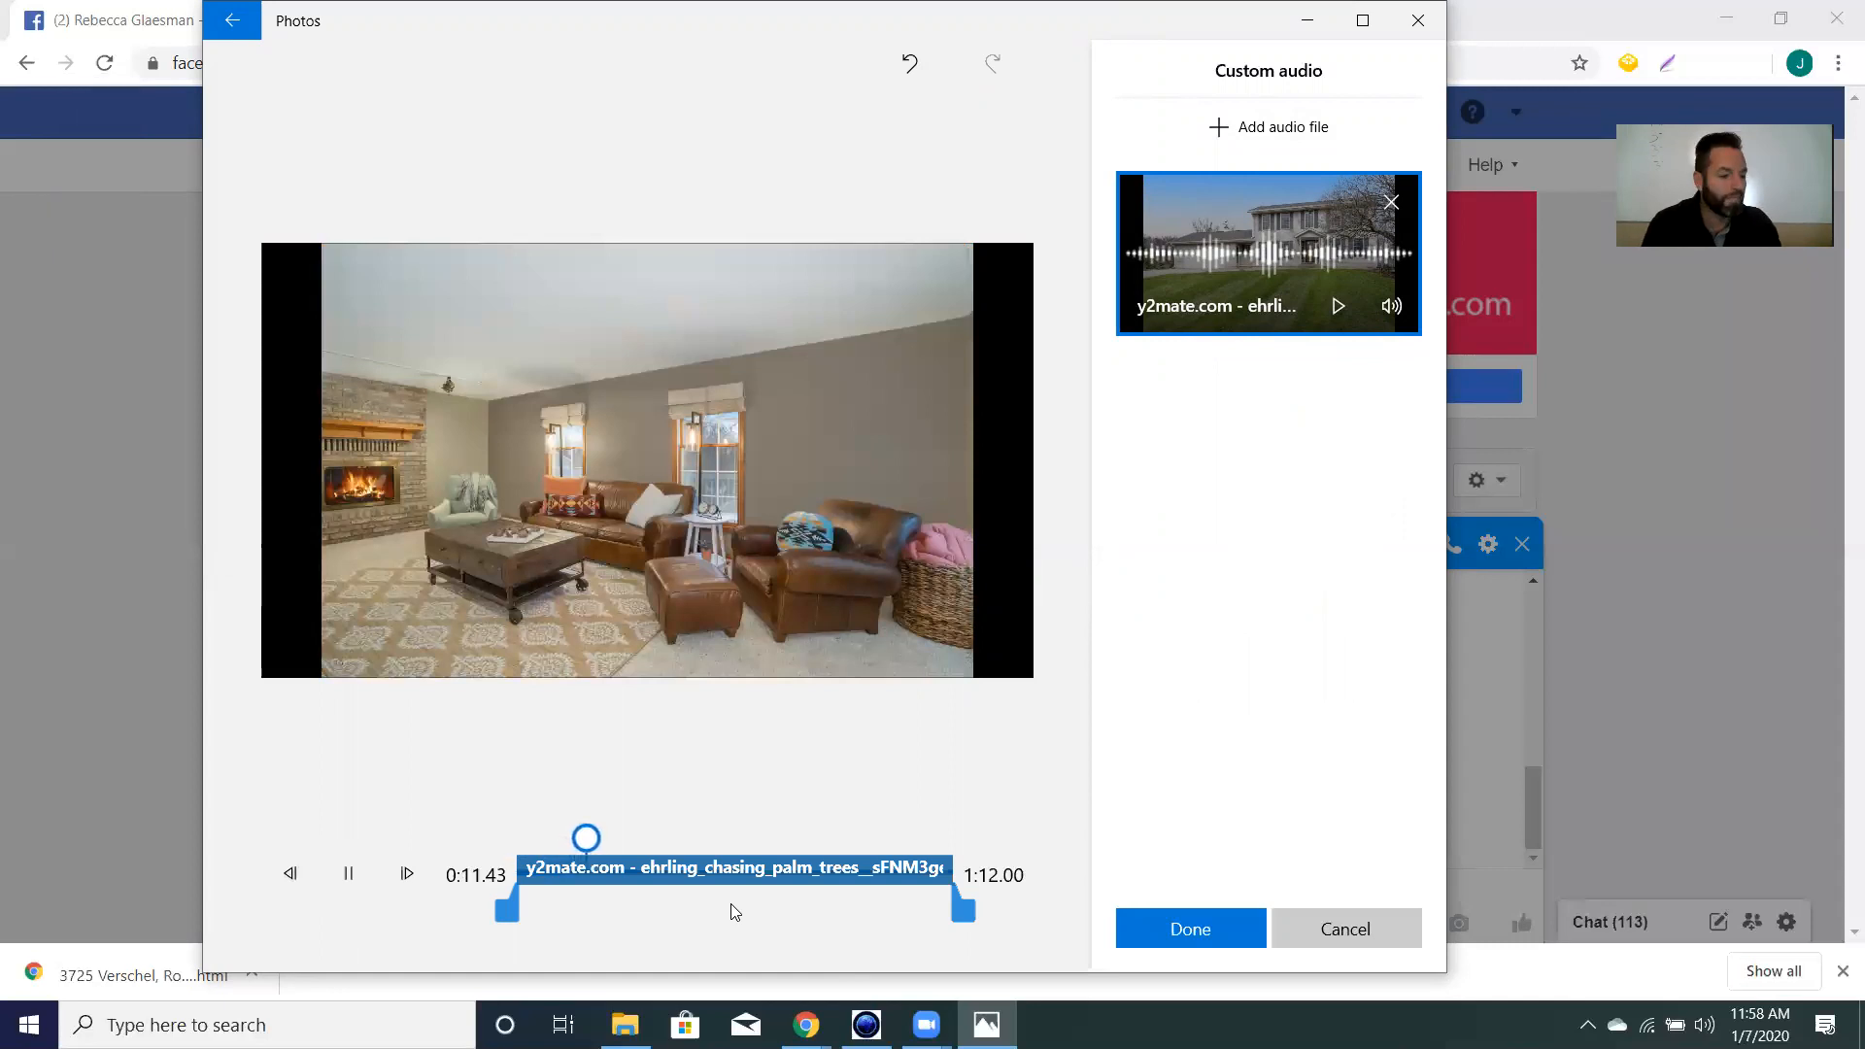
{"action": "left_click", "coordinate": [1183, 938]}
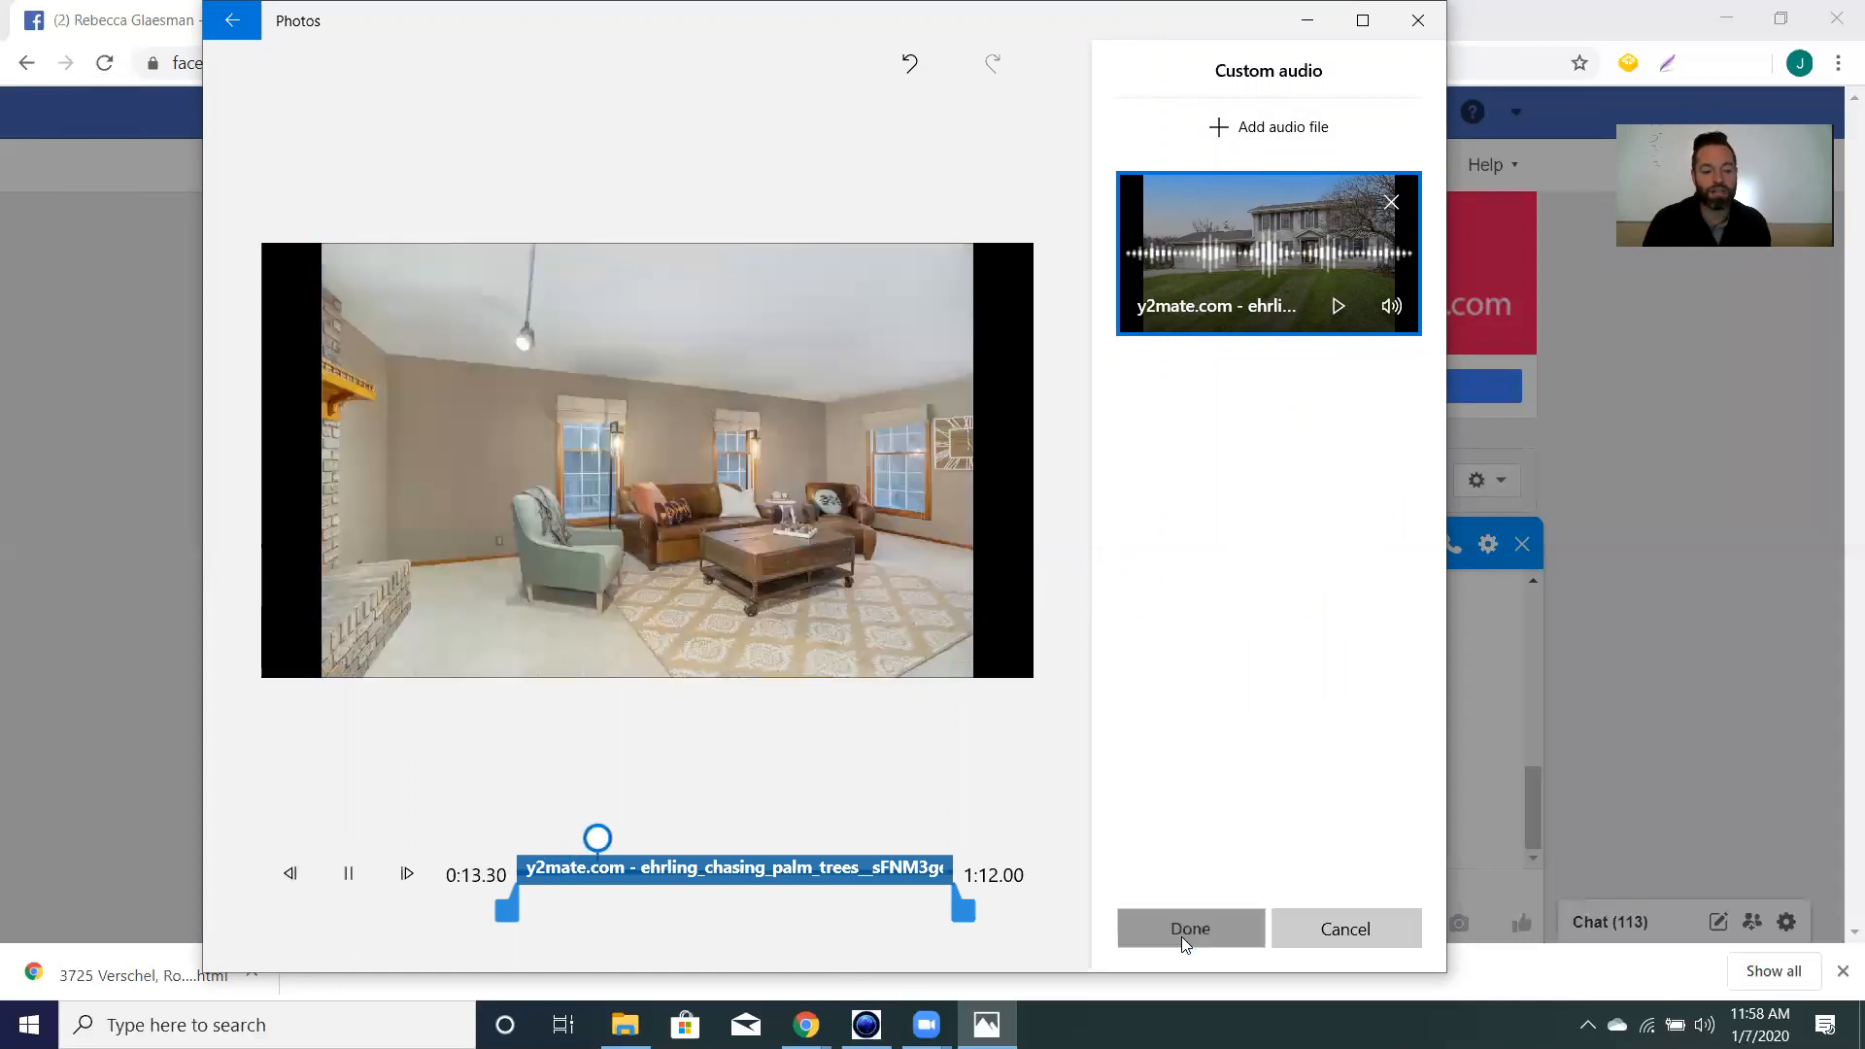
{"action": "left_click_drag", "start_coordinate": [1122, 593], "coordinate": [984, 598]}
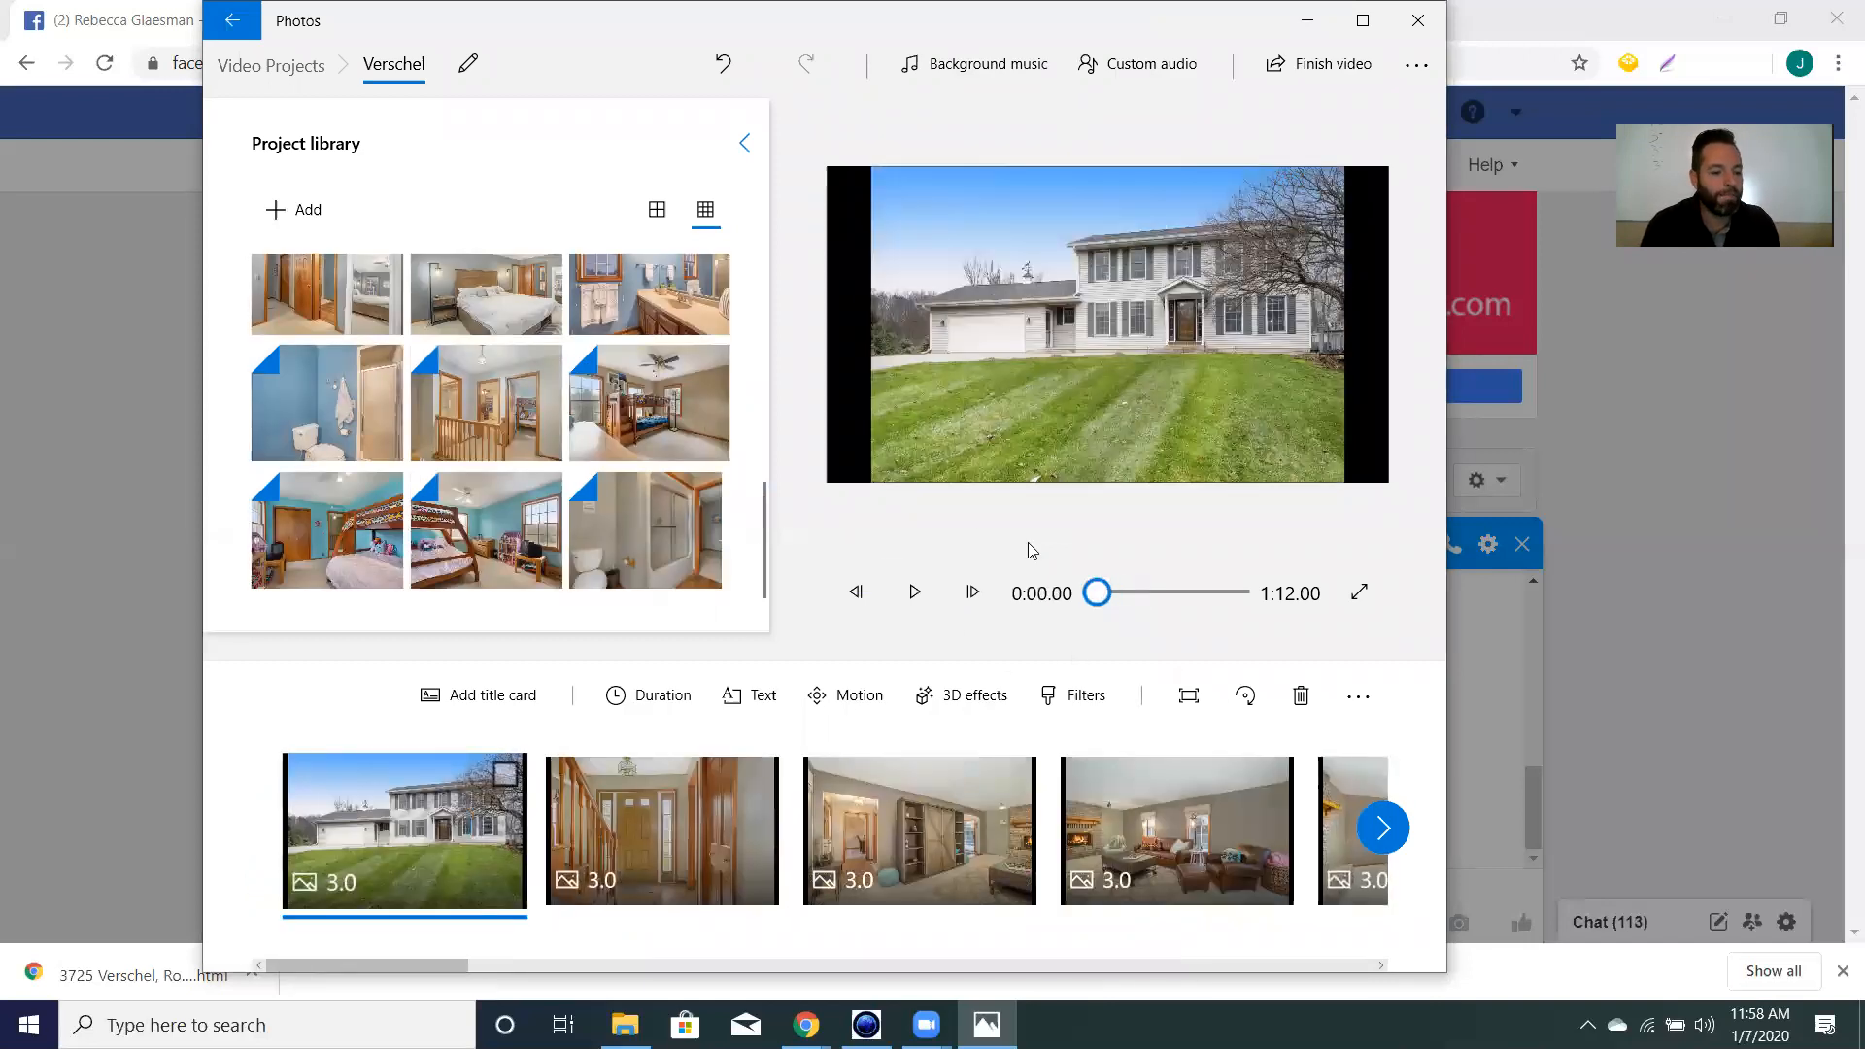
Export the 1080p video Verschel into Desktop > Realify Properties, then close the Photos windows.
{"action": "left_click_drag", "start_coordinate": [1178, 595], "coordinate": [1092, 624]}
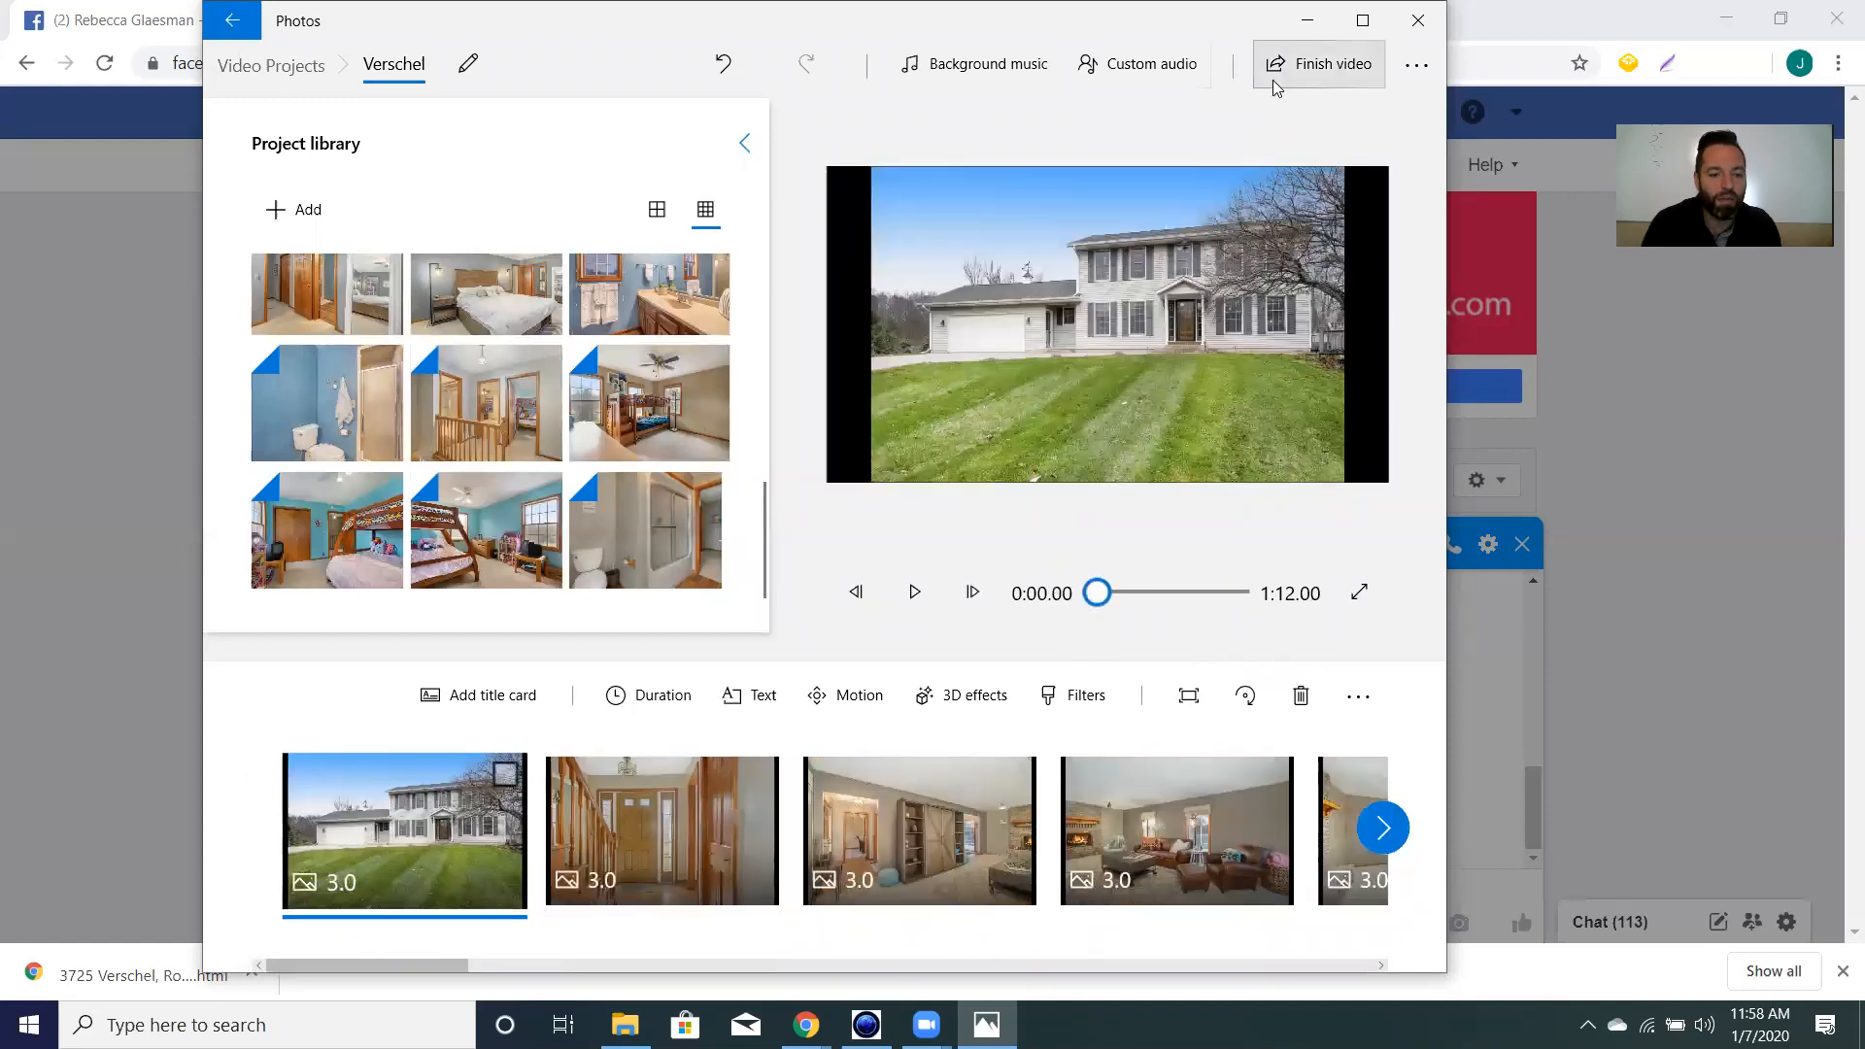
{"action": "left_click", "coordinate": [1319, 66]}
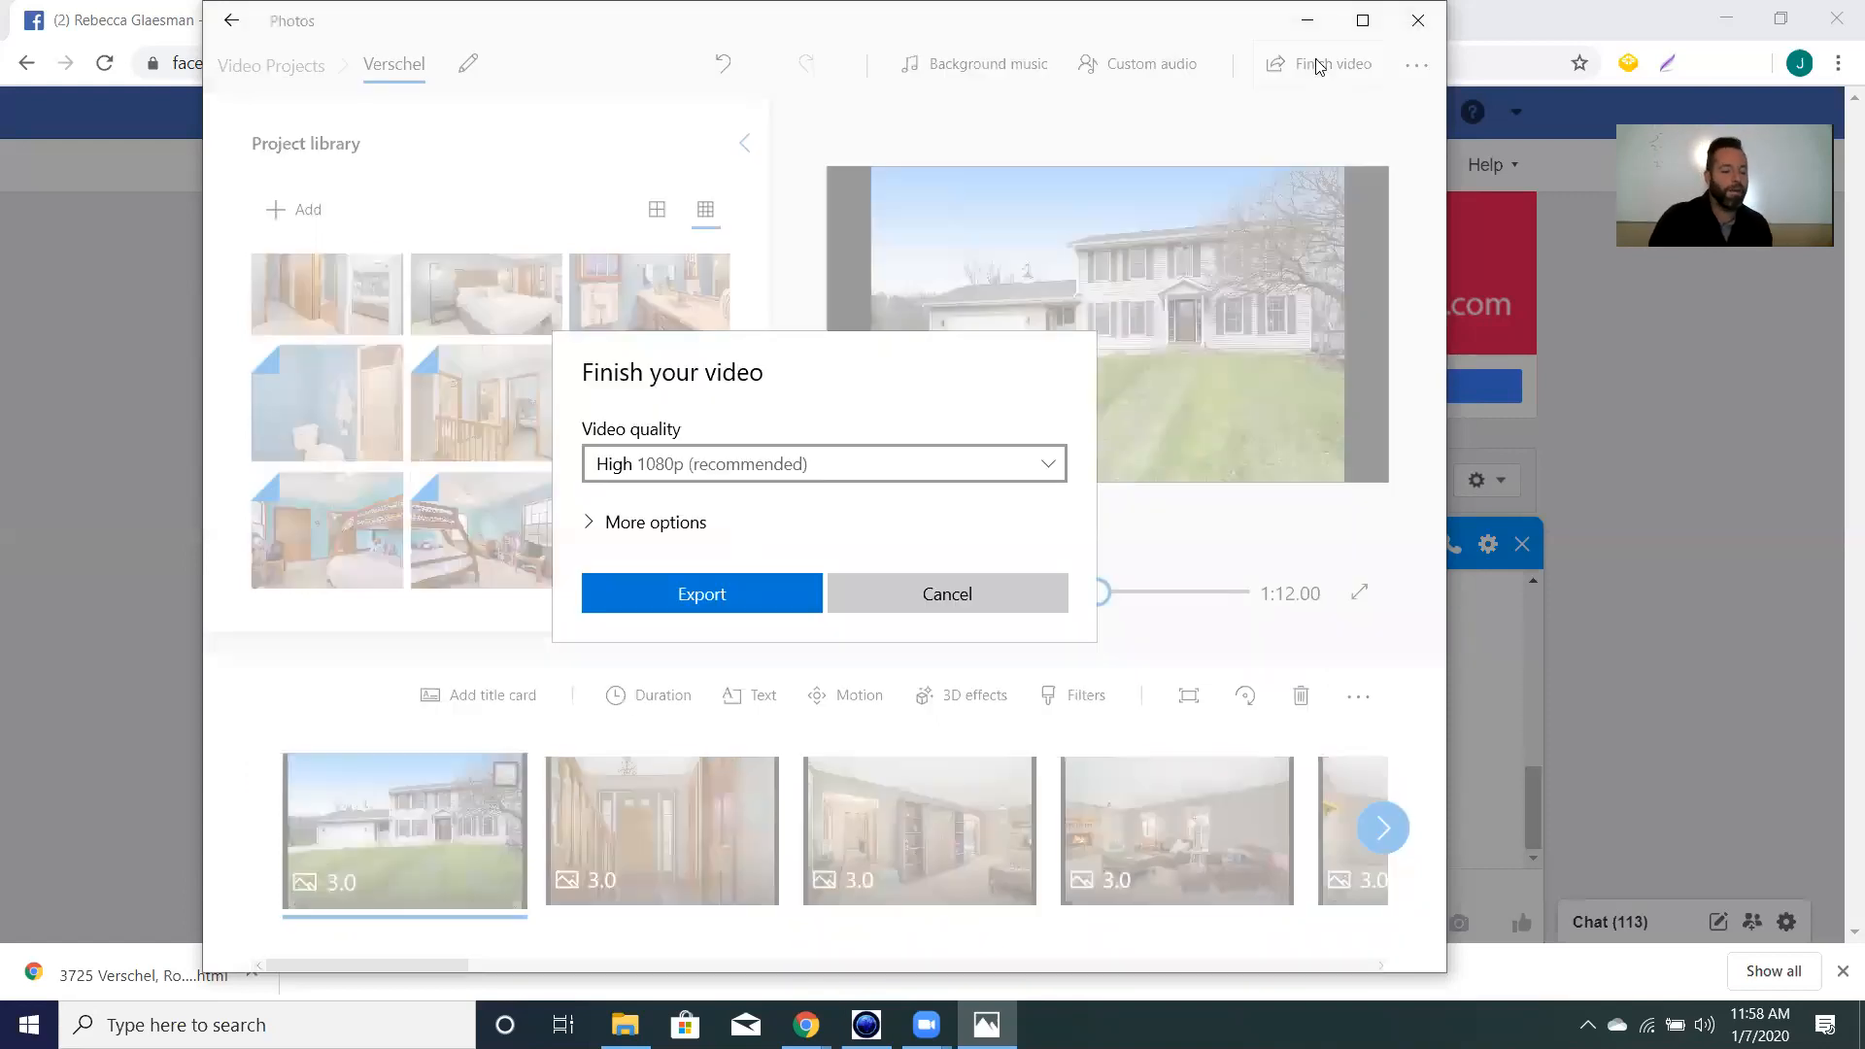
{"action": "left_click", "coordinate": [767, 589]}
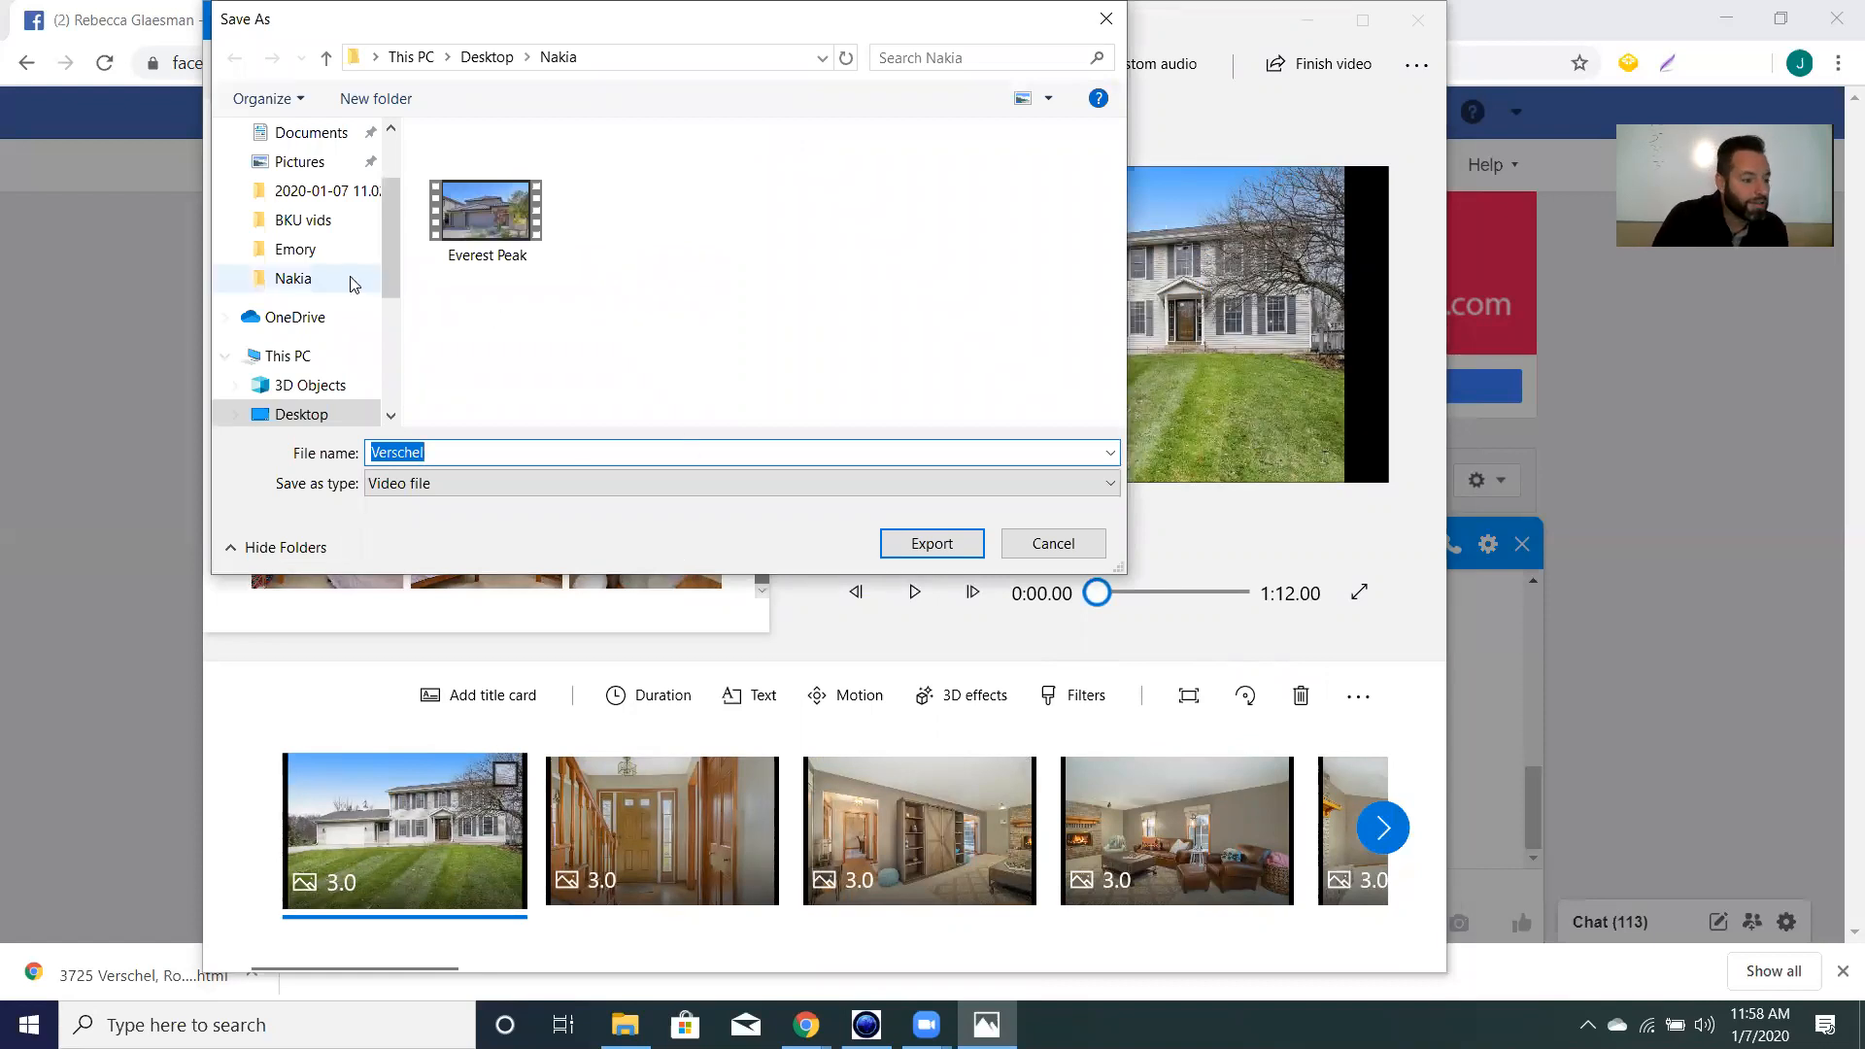
{"action": "left_click", "coordinate": [306, 415]}
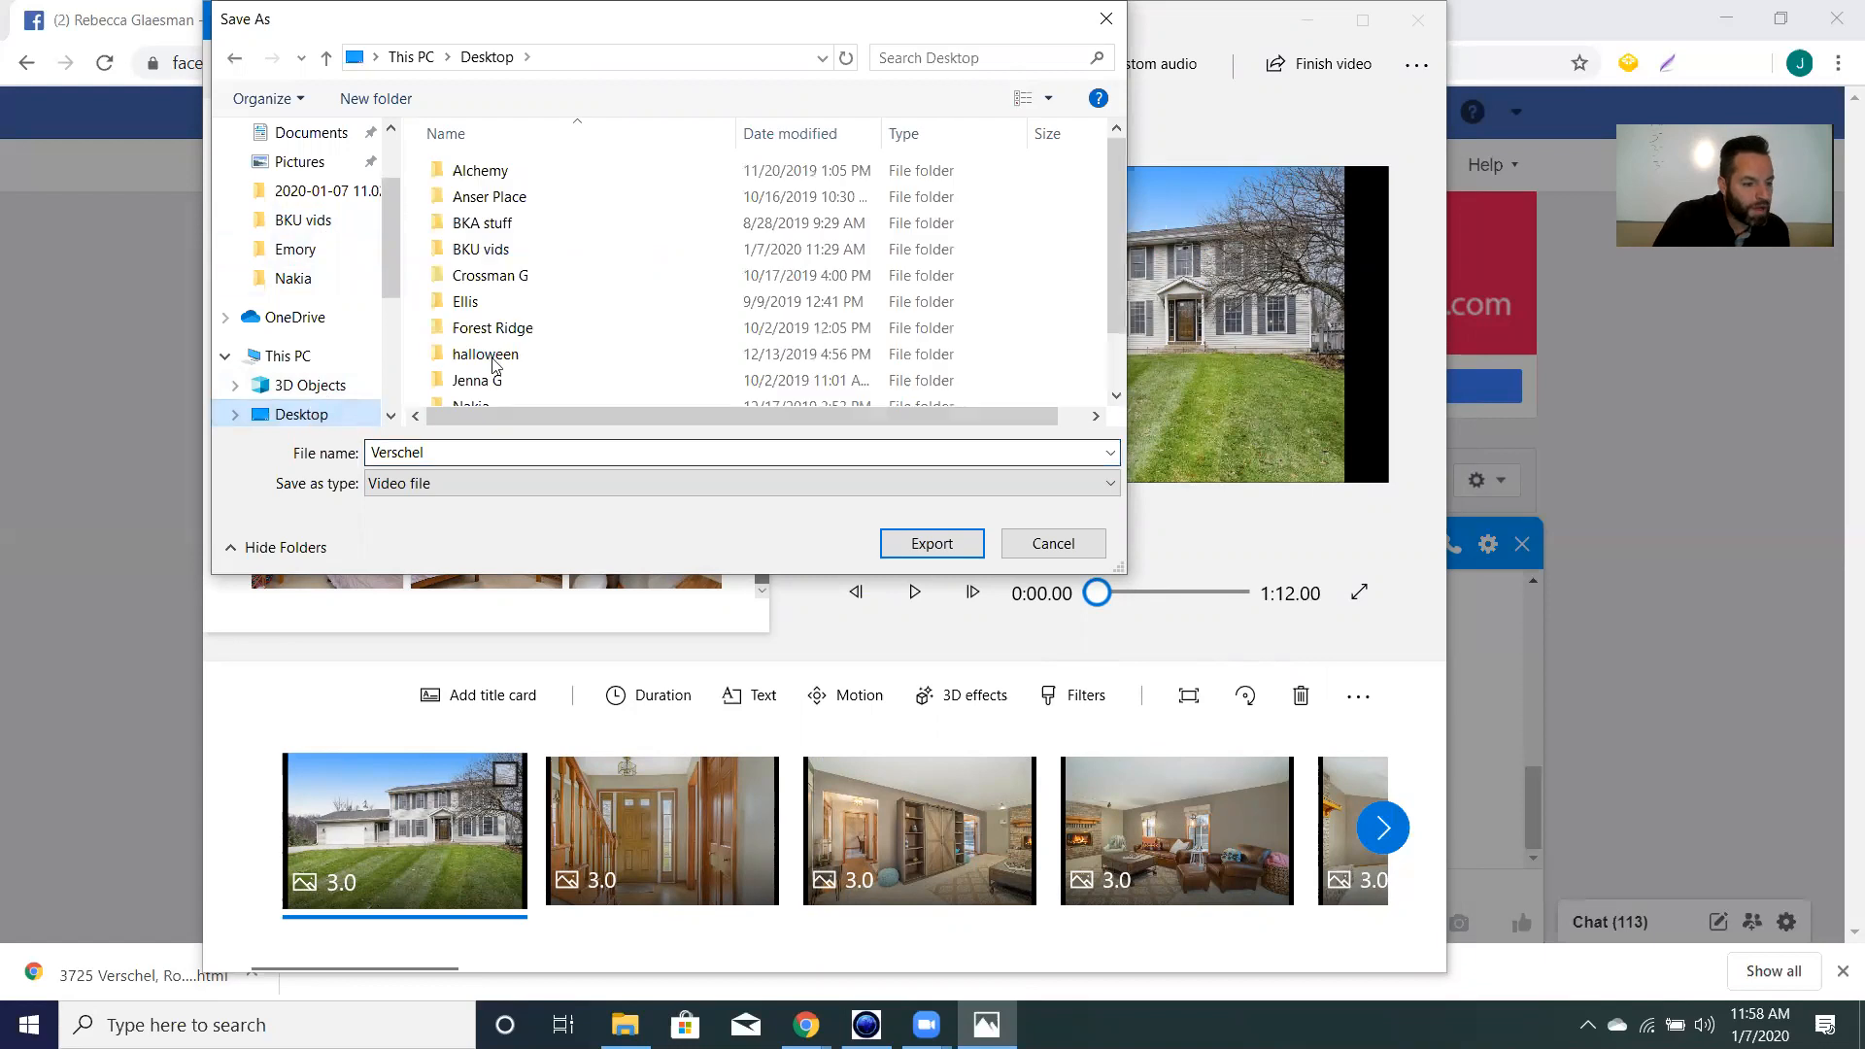
{"action": "scroll", "coordinate": [530, 360], "scroll_direction": "down", "scroll_amount": 1}
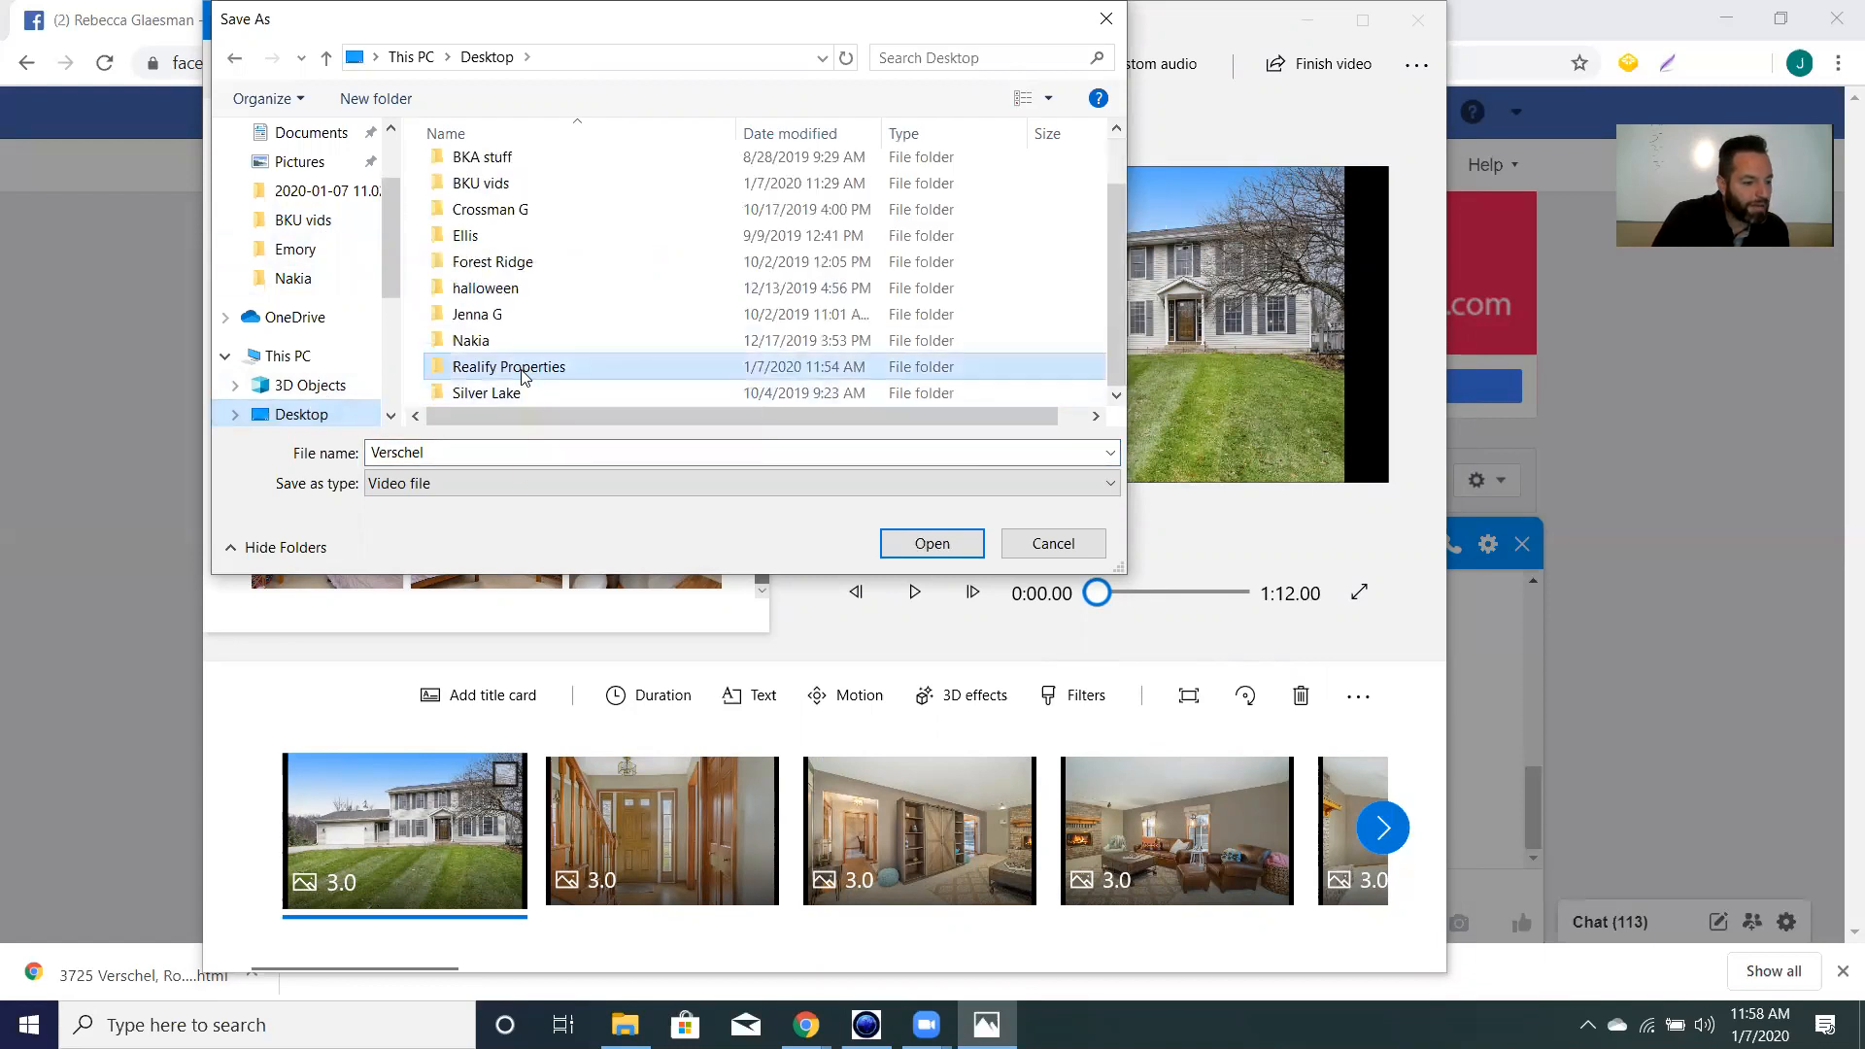
{"action": "left_click", "coordinate": [551, 370]}
{"action": "double_click", "coordinate": [552, 370]}
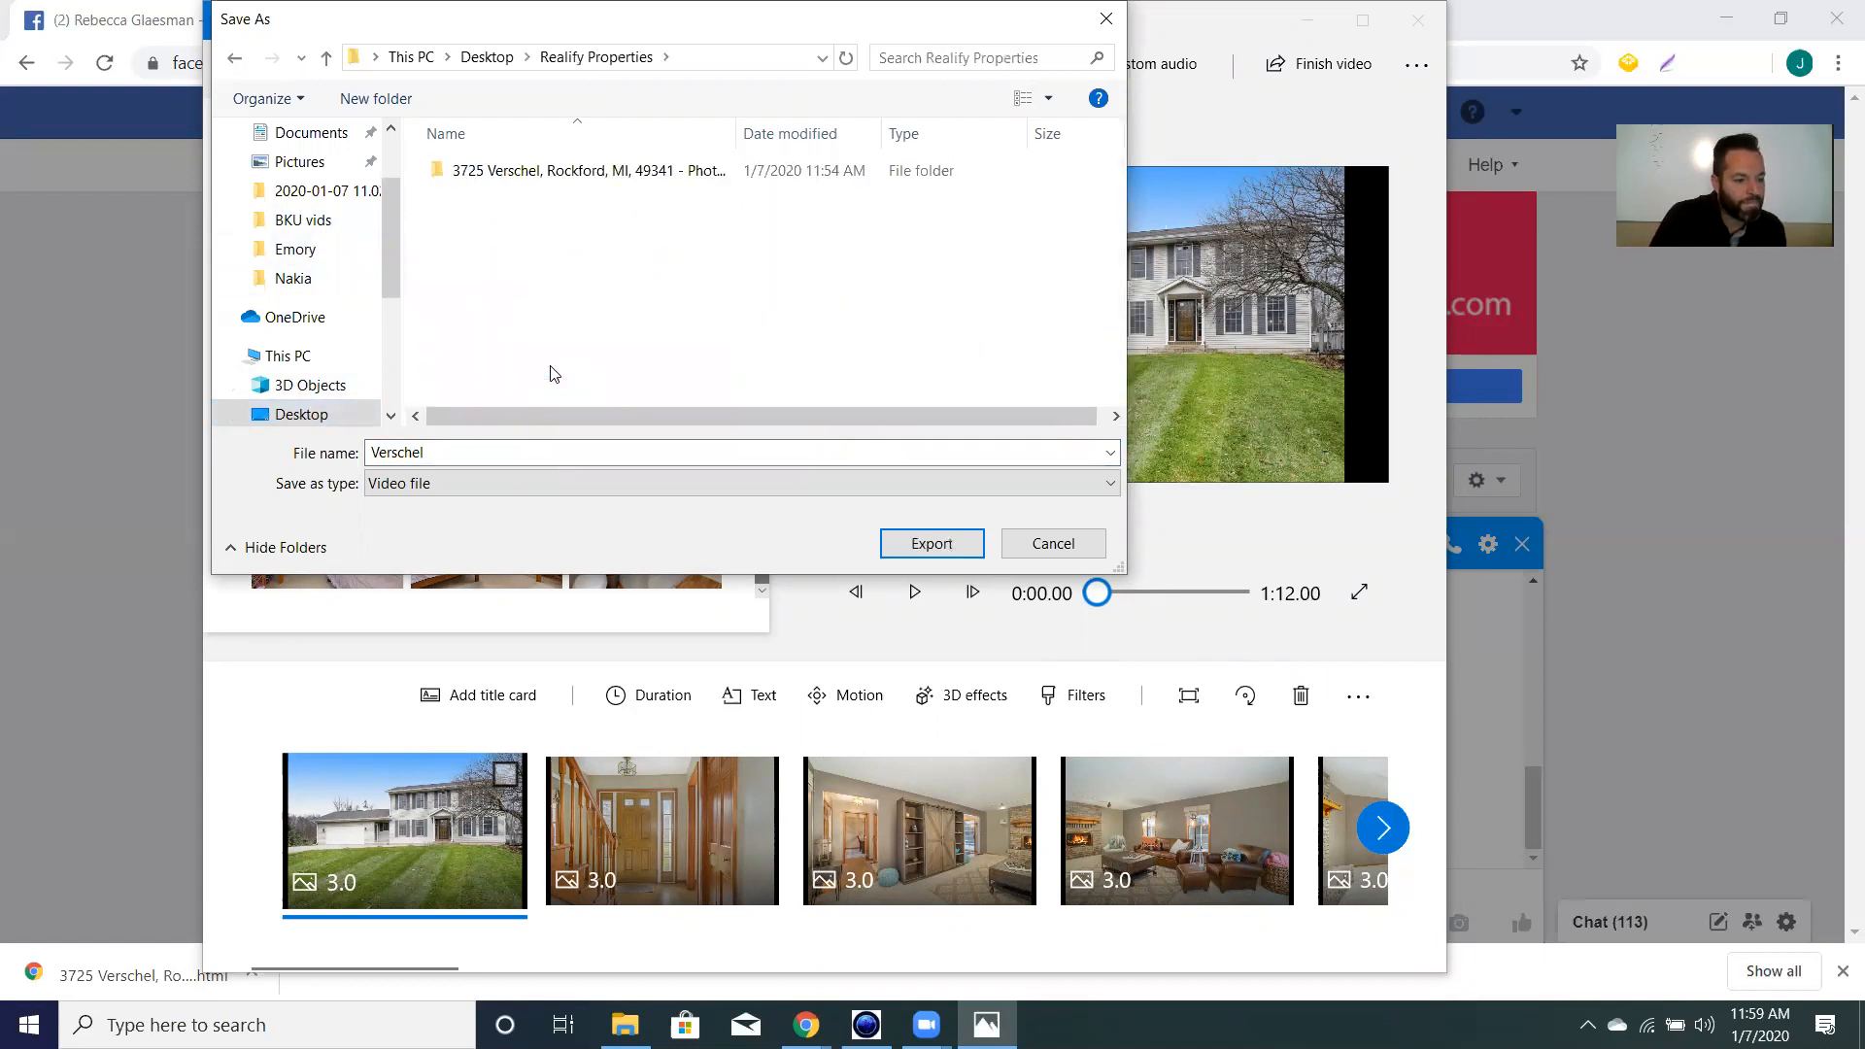
{"action": "left_click", "coordinate": [913, 547]}
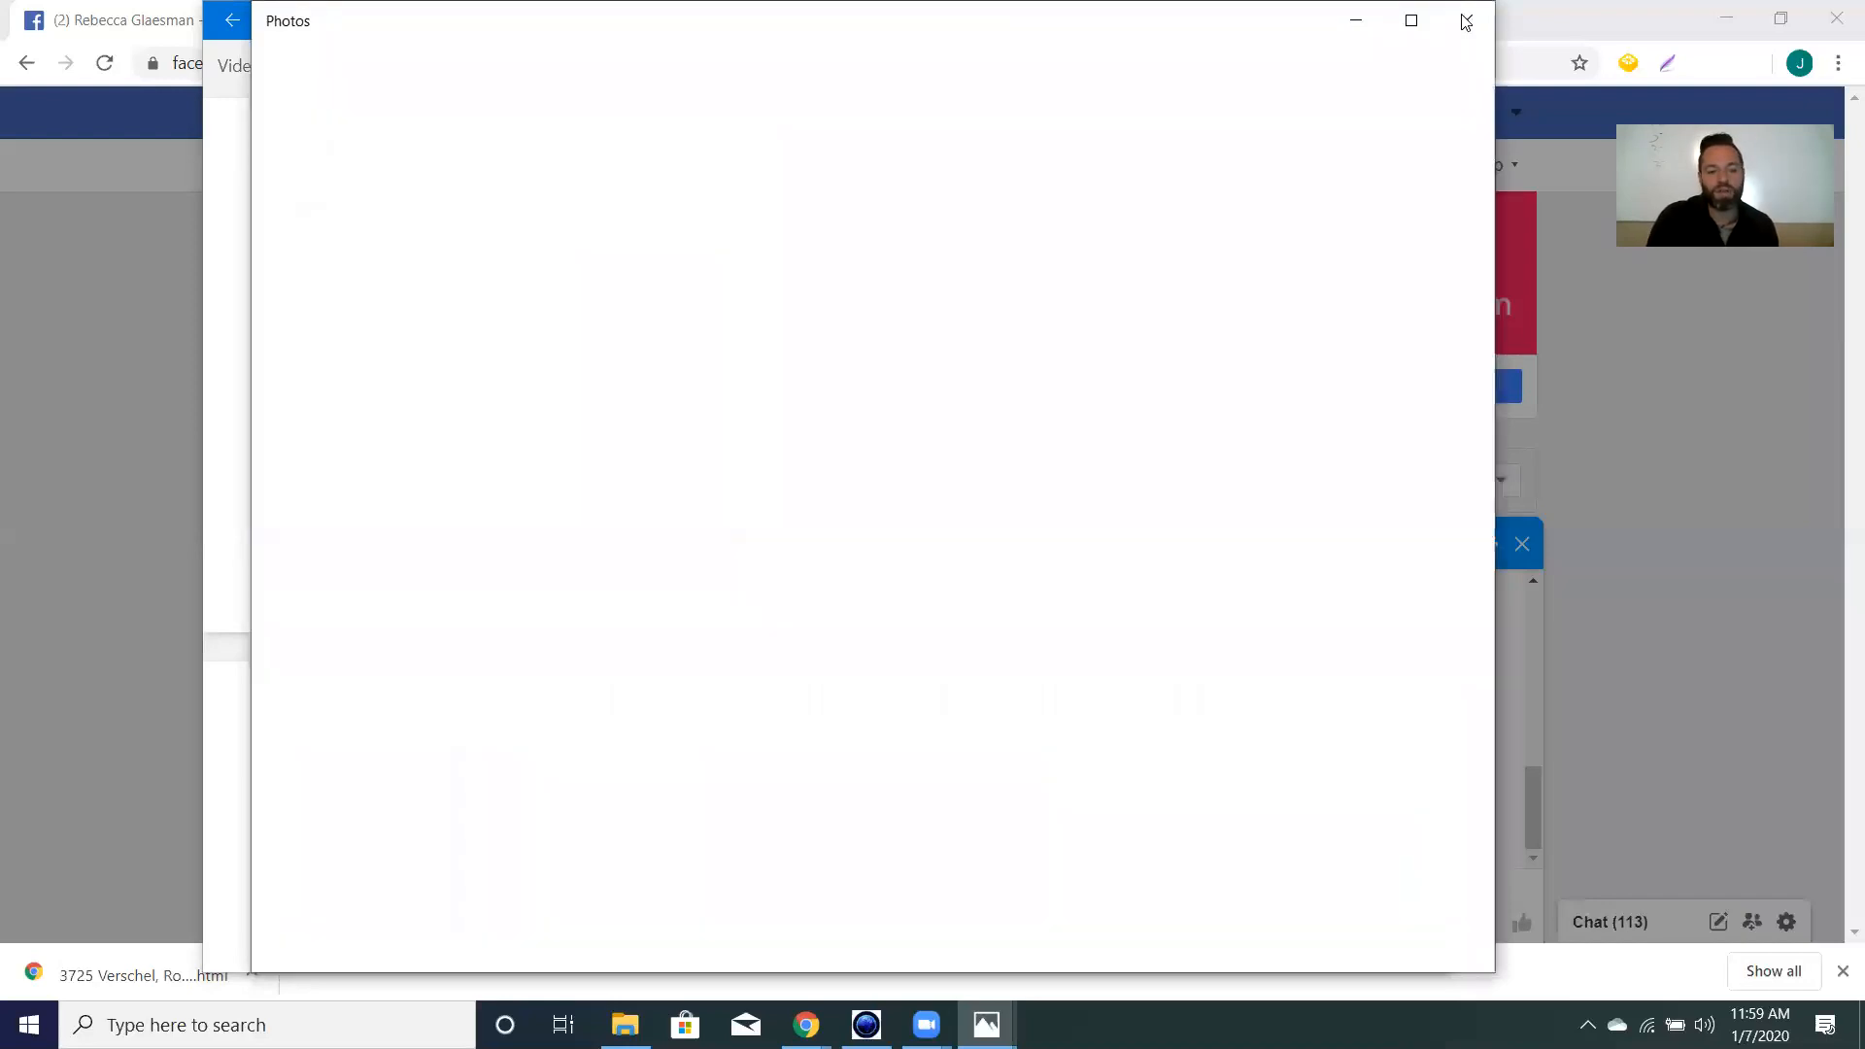
{"action": "left_click", "coordinate": [1466, 21]}
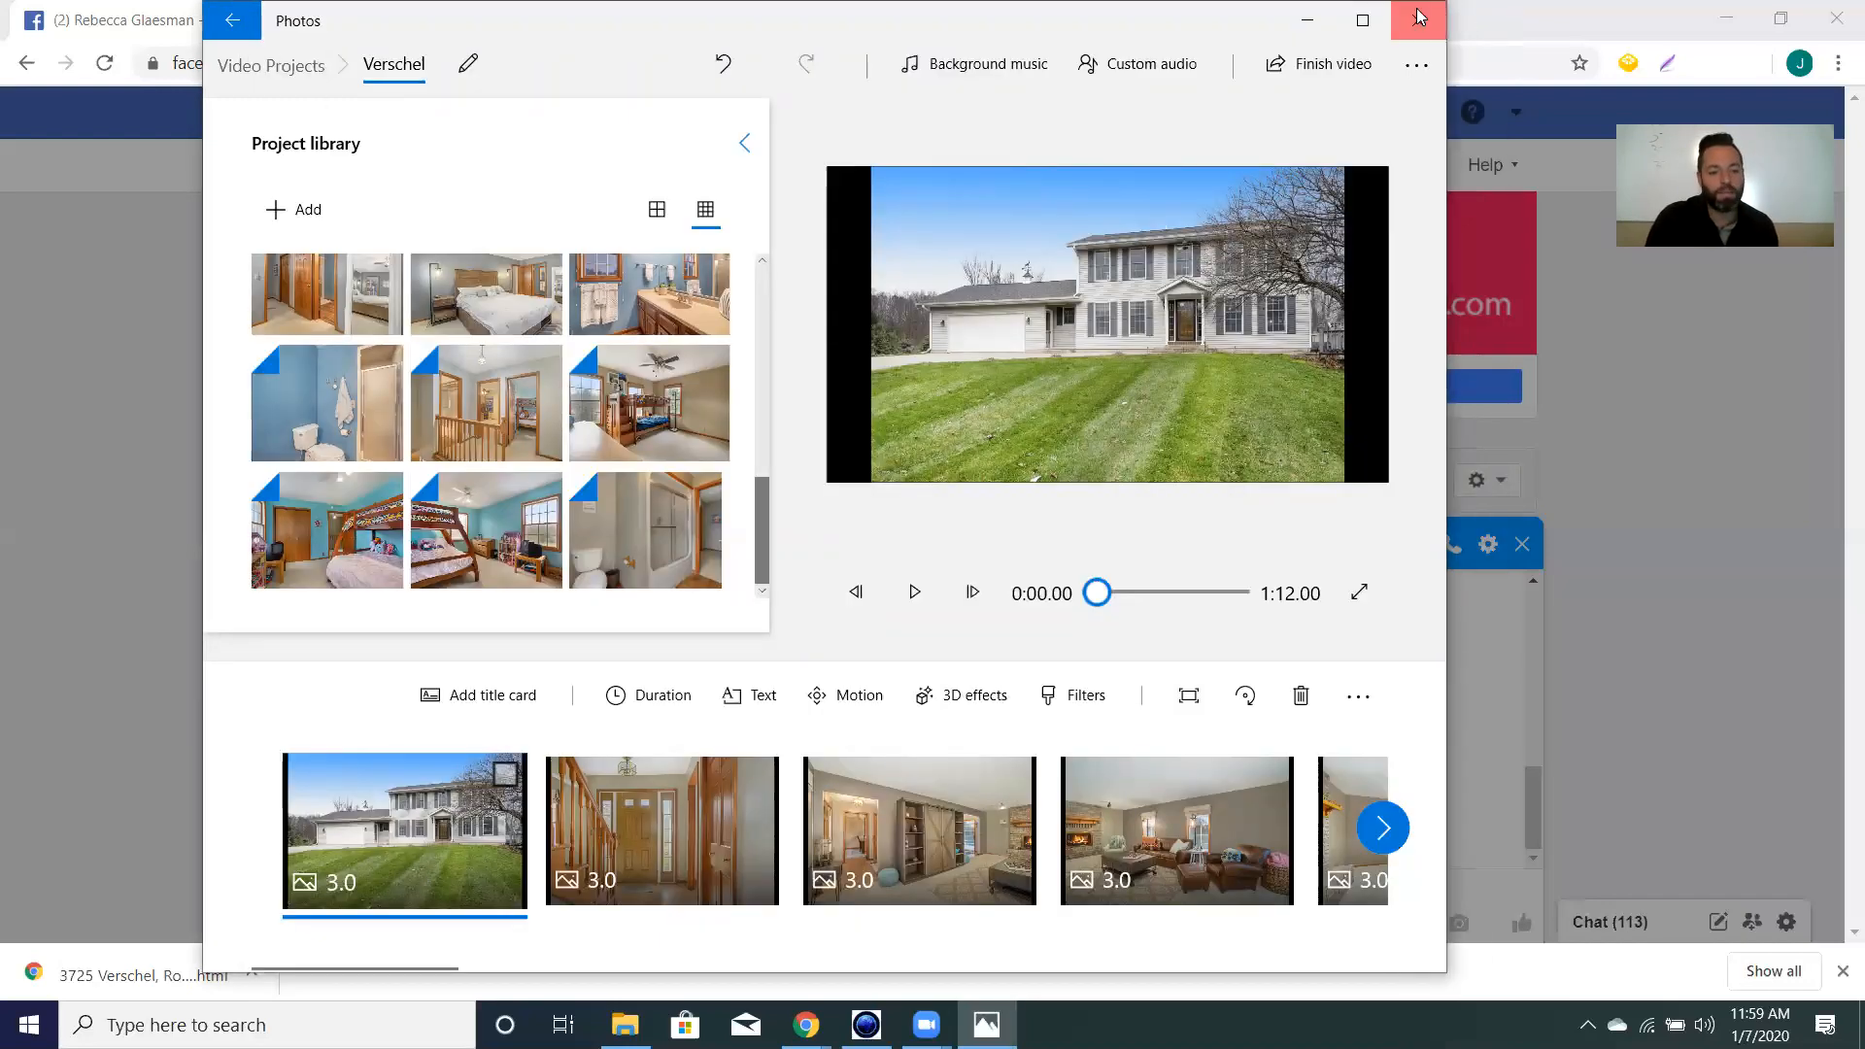
{"action": "left_click", "coordinate": [1424, 17]}
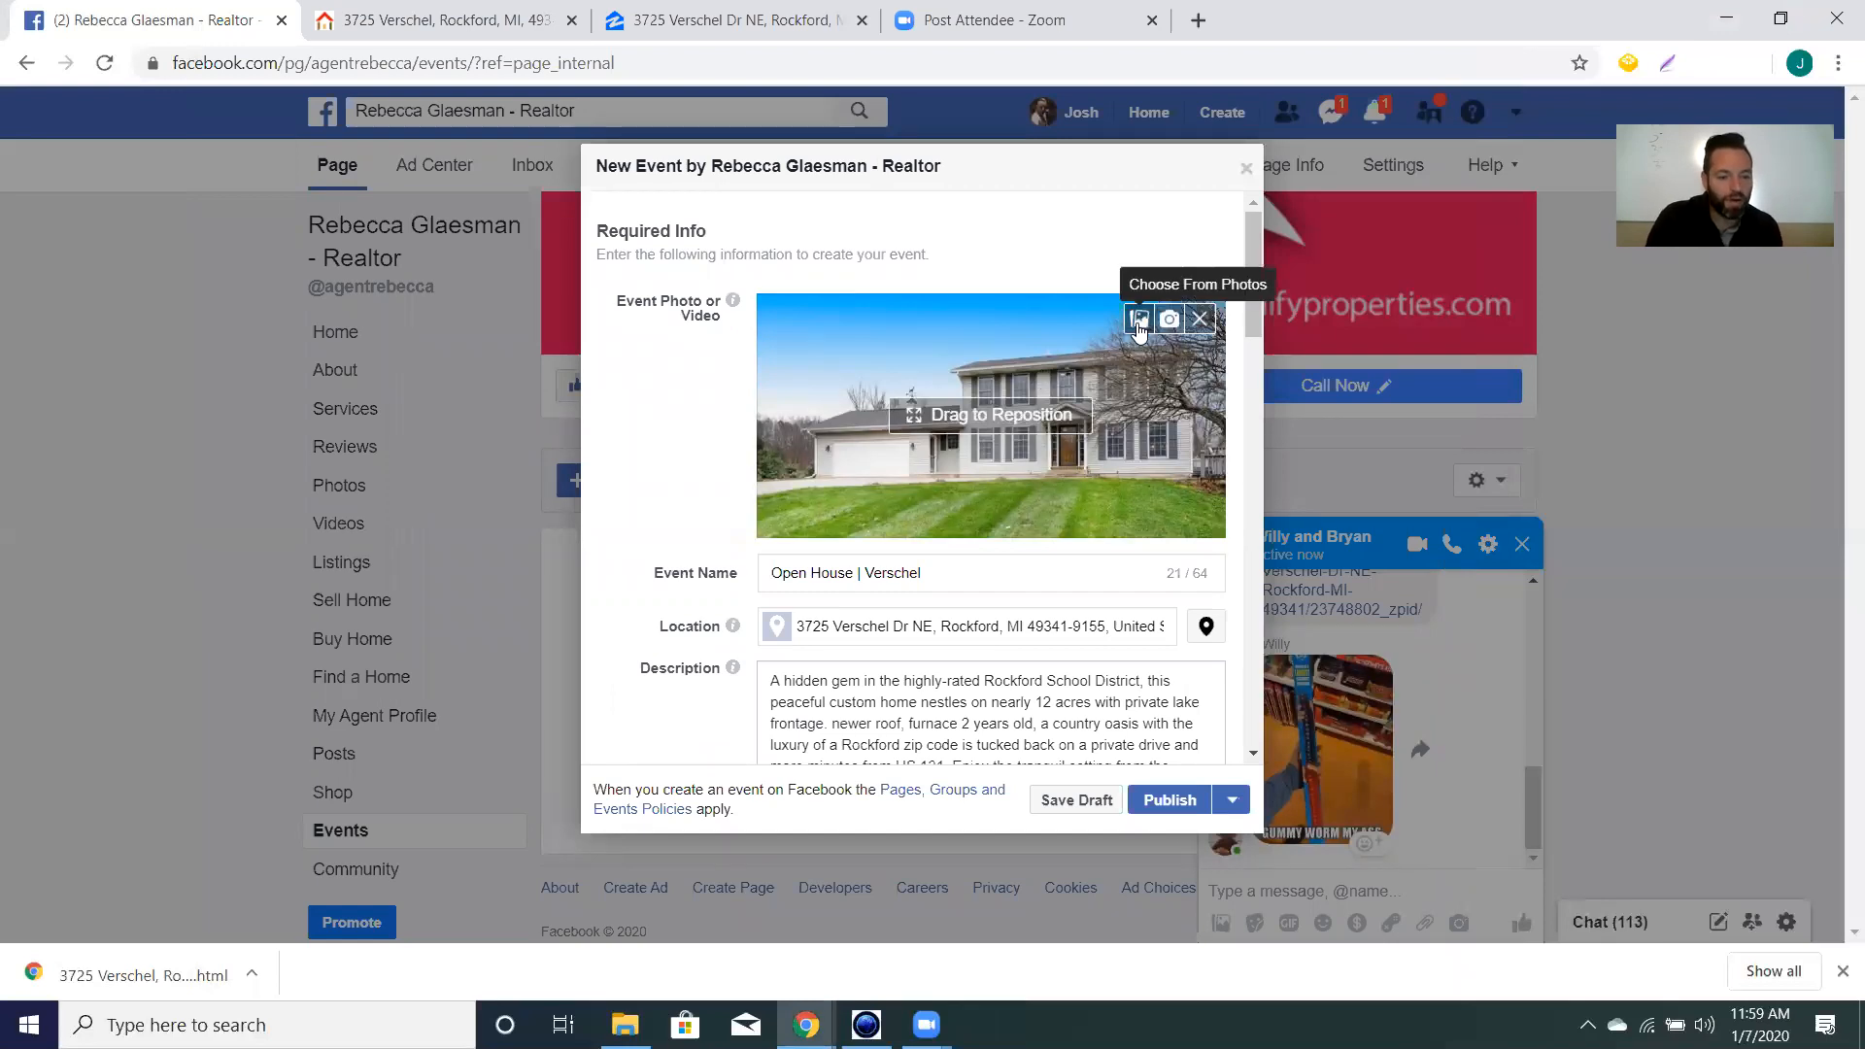
Remove the house photo cover and open the cover file picker at Desktop > Realify Properties.
{"action": "left_click", "coordinate": [1202, 323]}
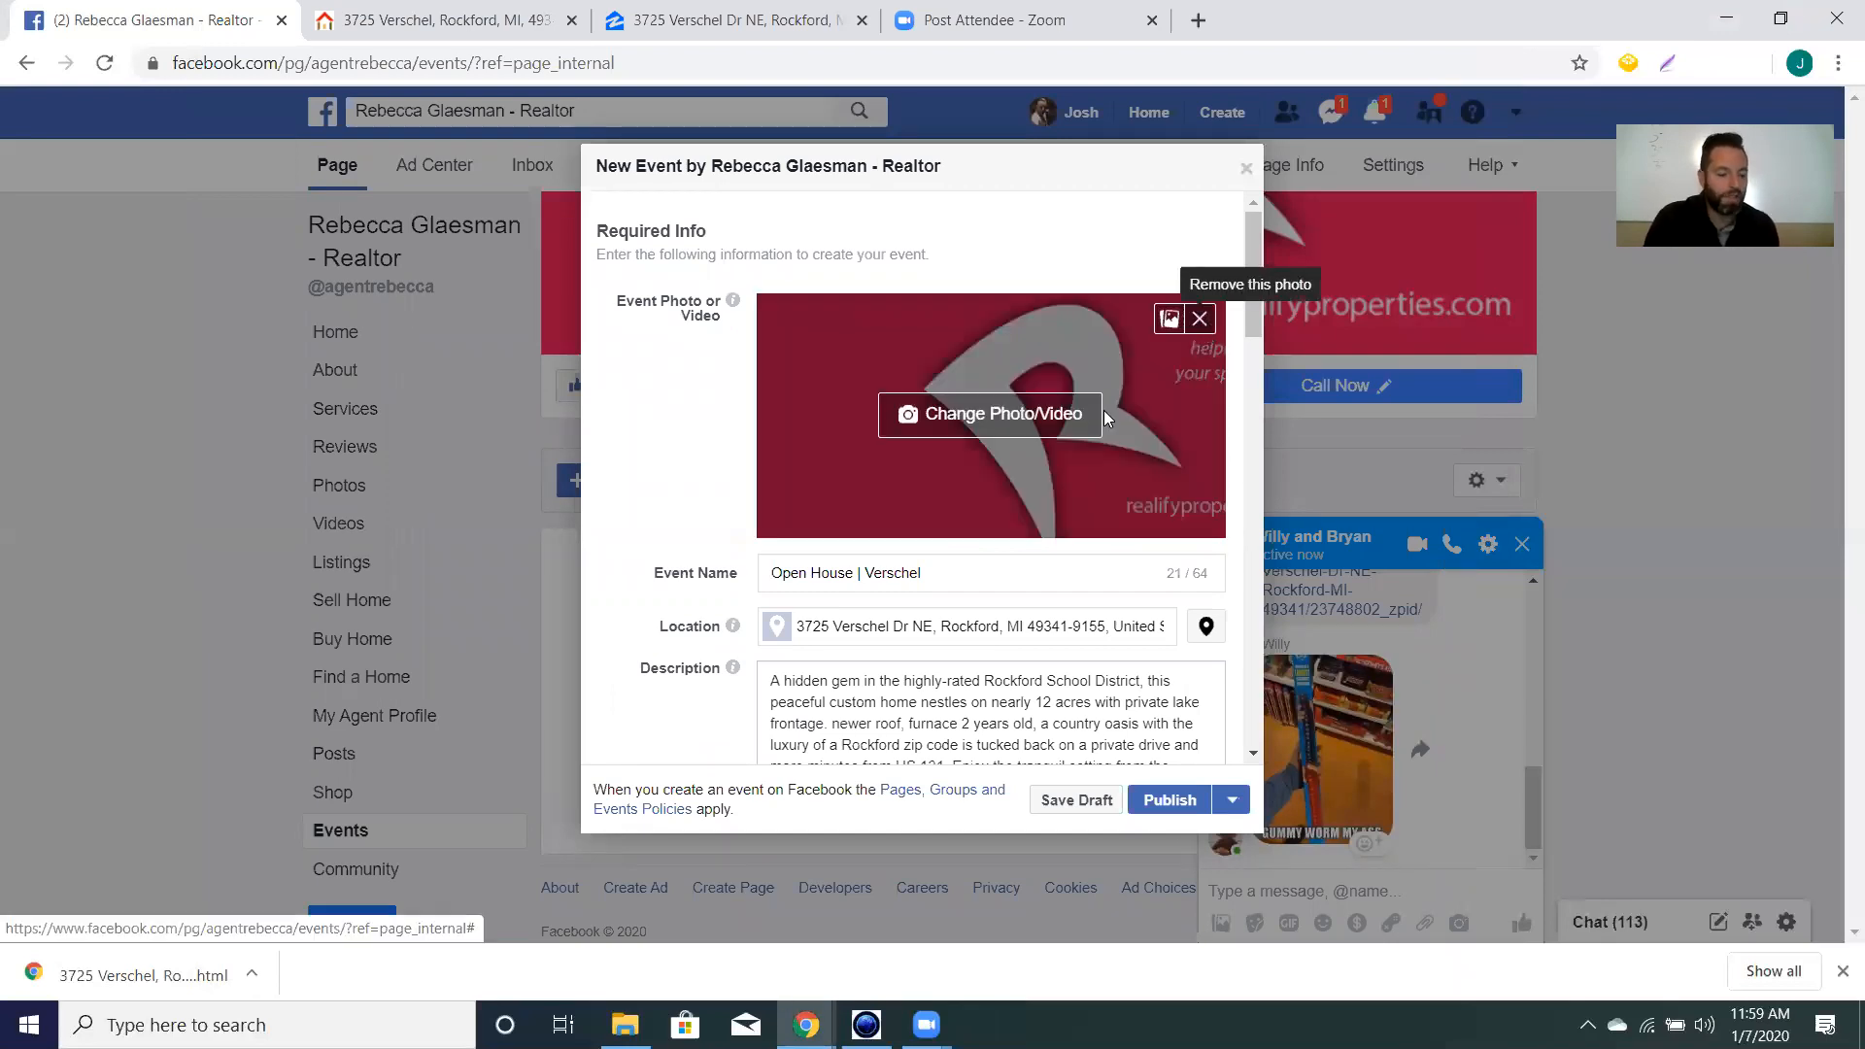
{"action": "left_click", "coordinate": [952, 414]}
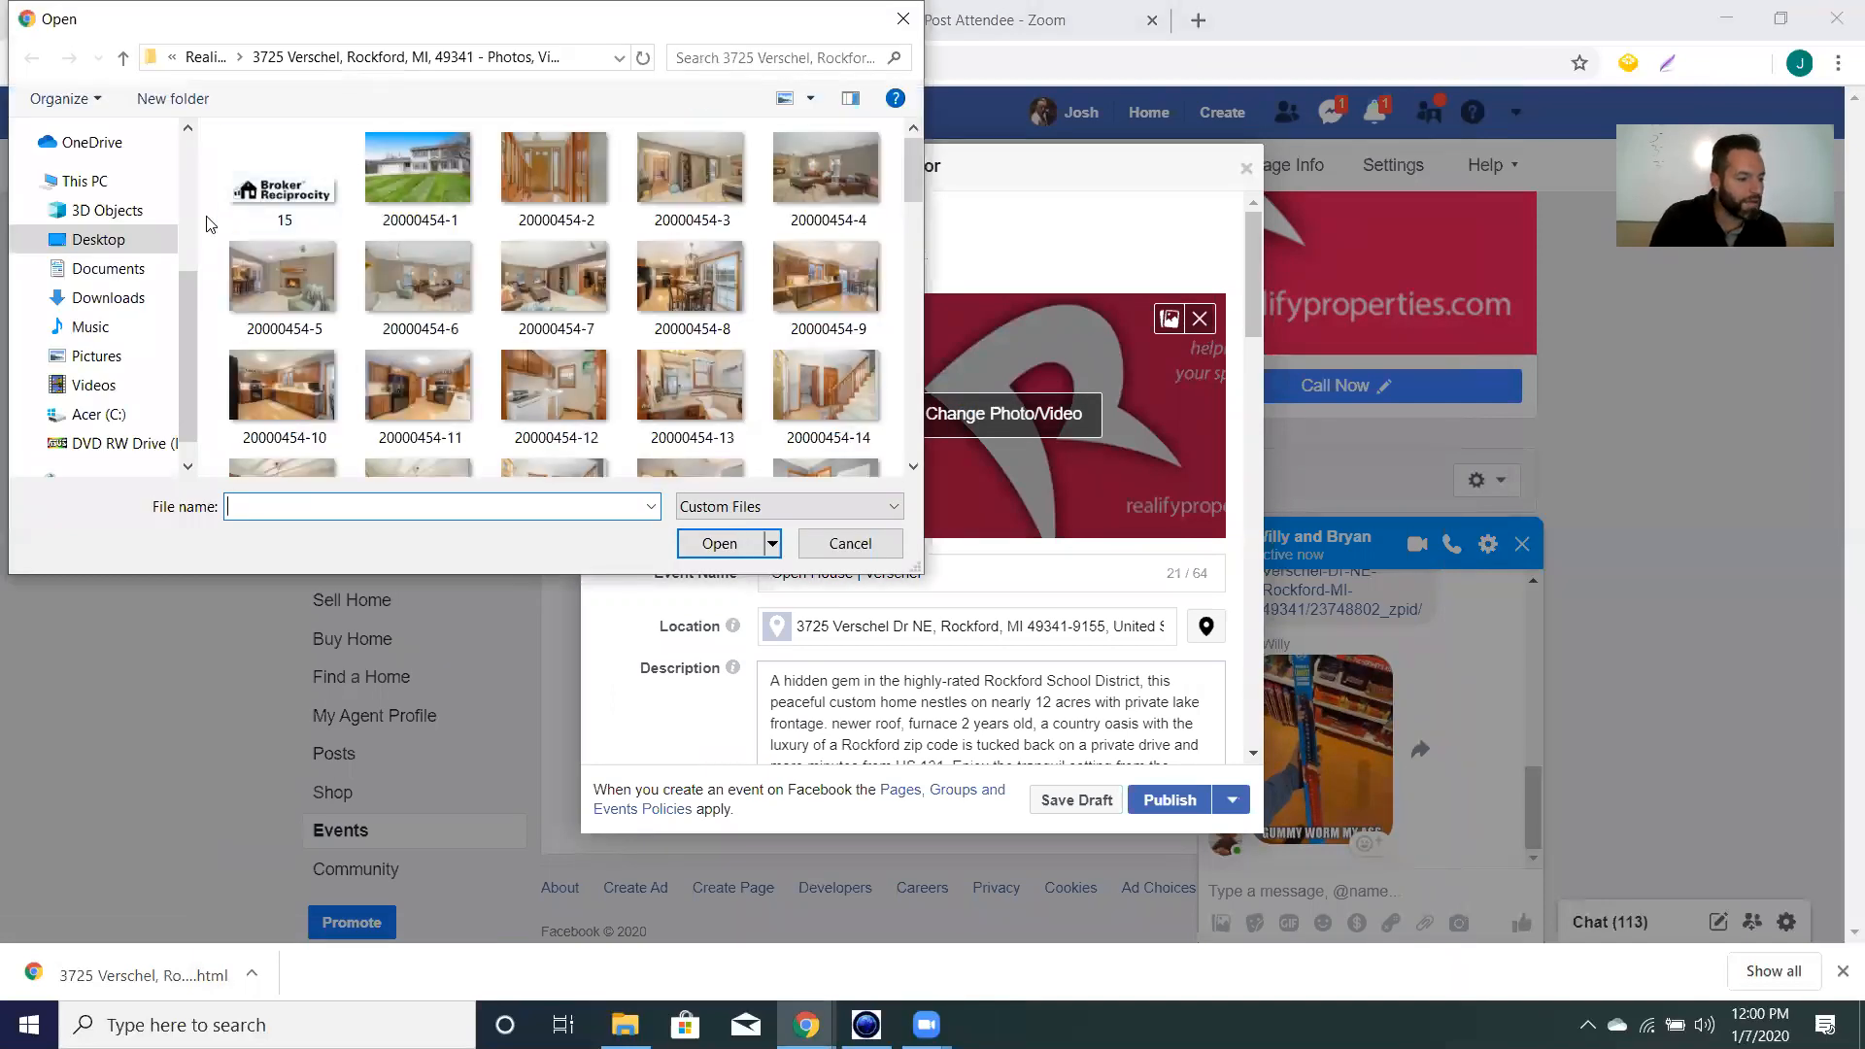
{"action": "scroll", "coordinate": [767, 301], "scroll_direction": "down", "scroll_amount": 5}
{"action": "scroll", "coordinate": [767, 301], "scroll_direction": "down", "scroll_amount": 6}
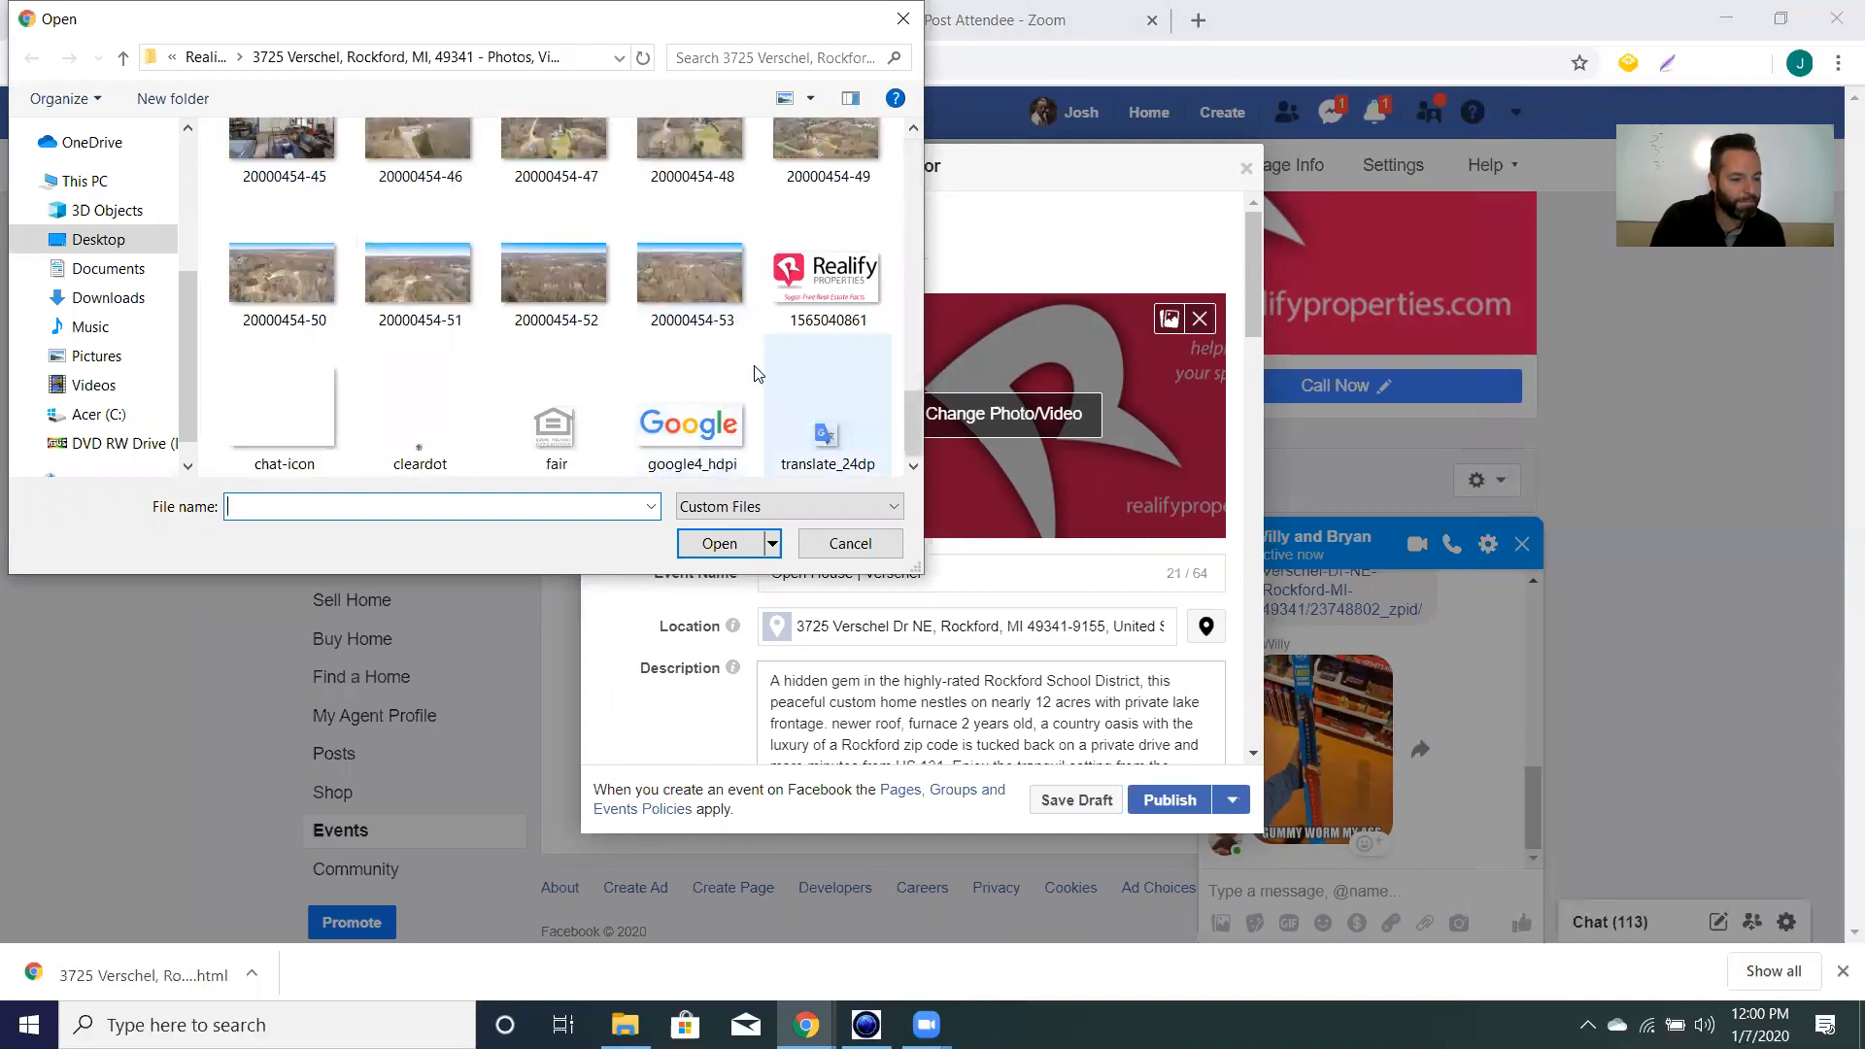
{"action": "scroll", "coordinate": [549, 370], "scroll_direction": "up", "scroll_amount": 1}
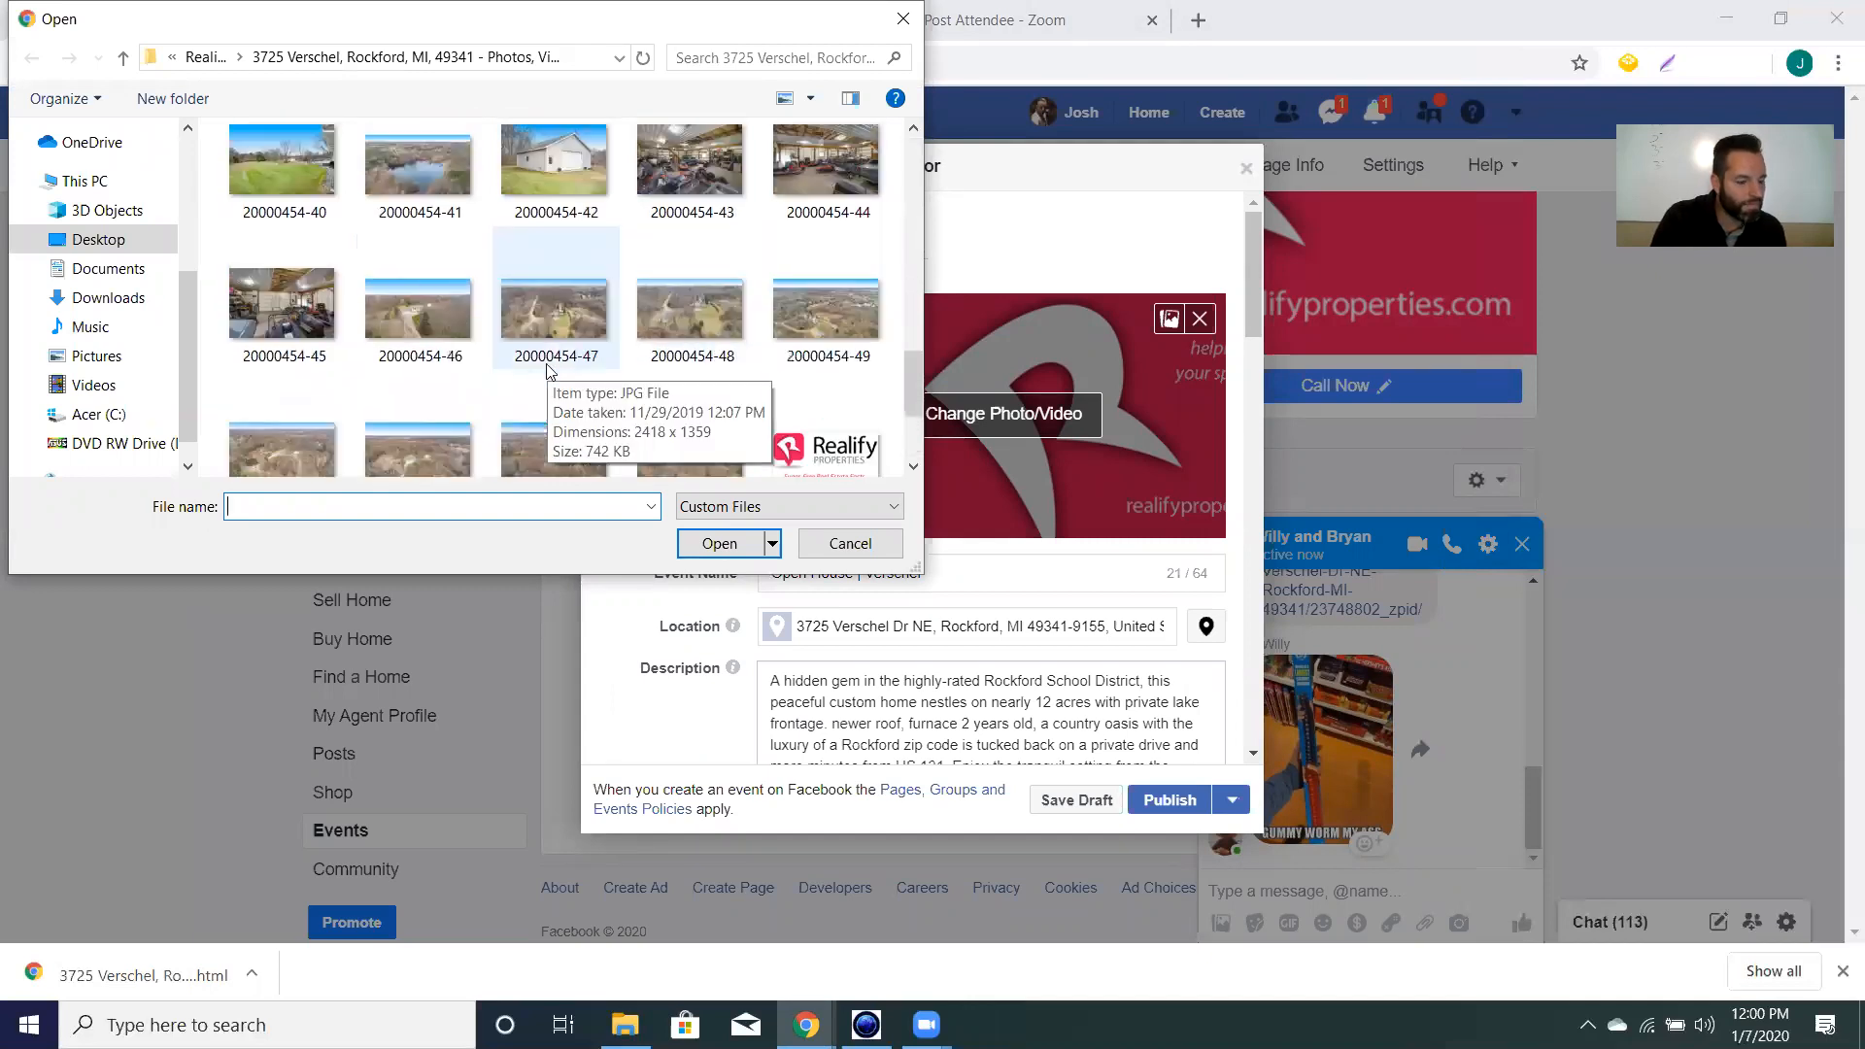
{"action": "scroll", "coordinate": [546, 370], "scroll_direction": "up", "scroll_amount": 9}
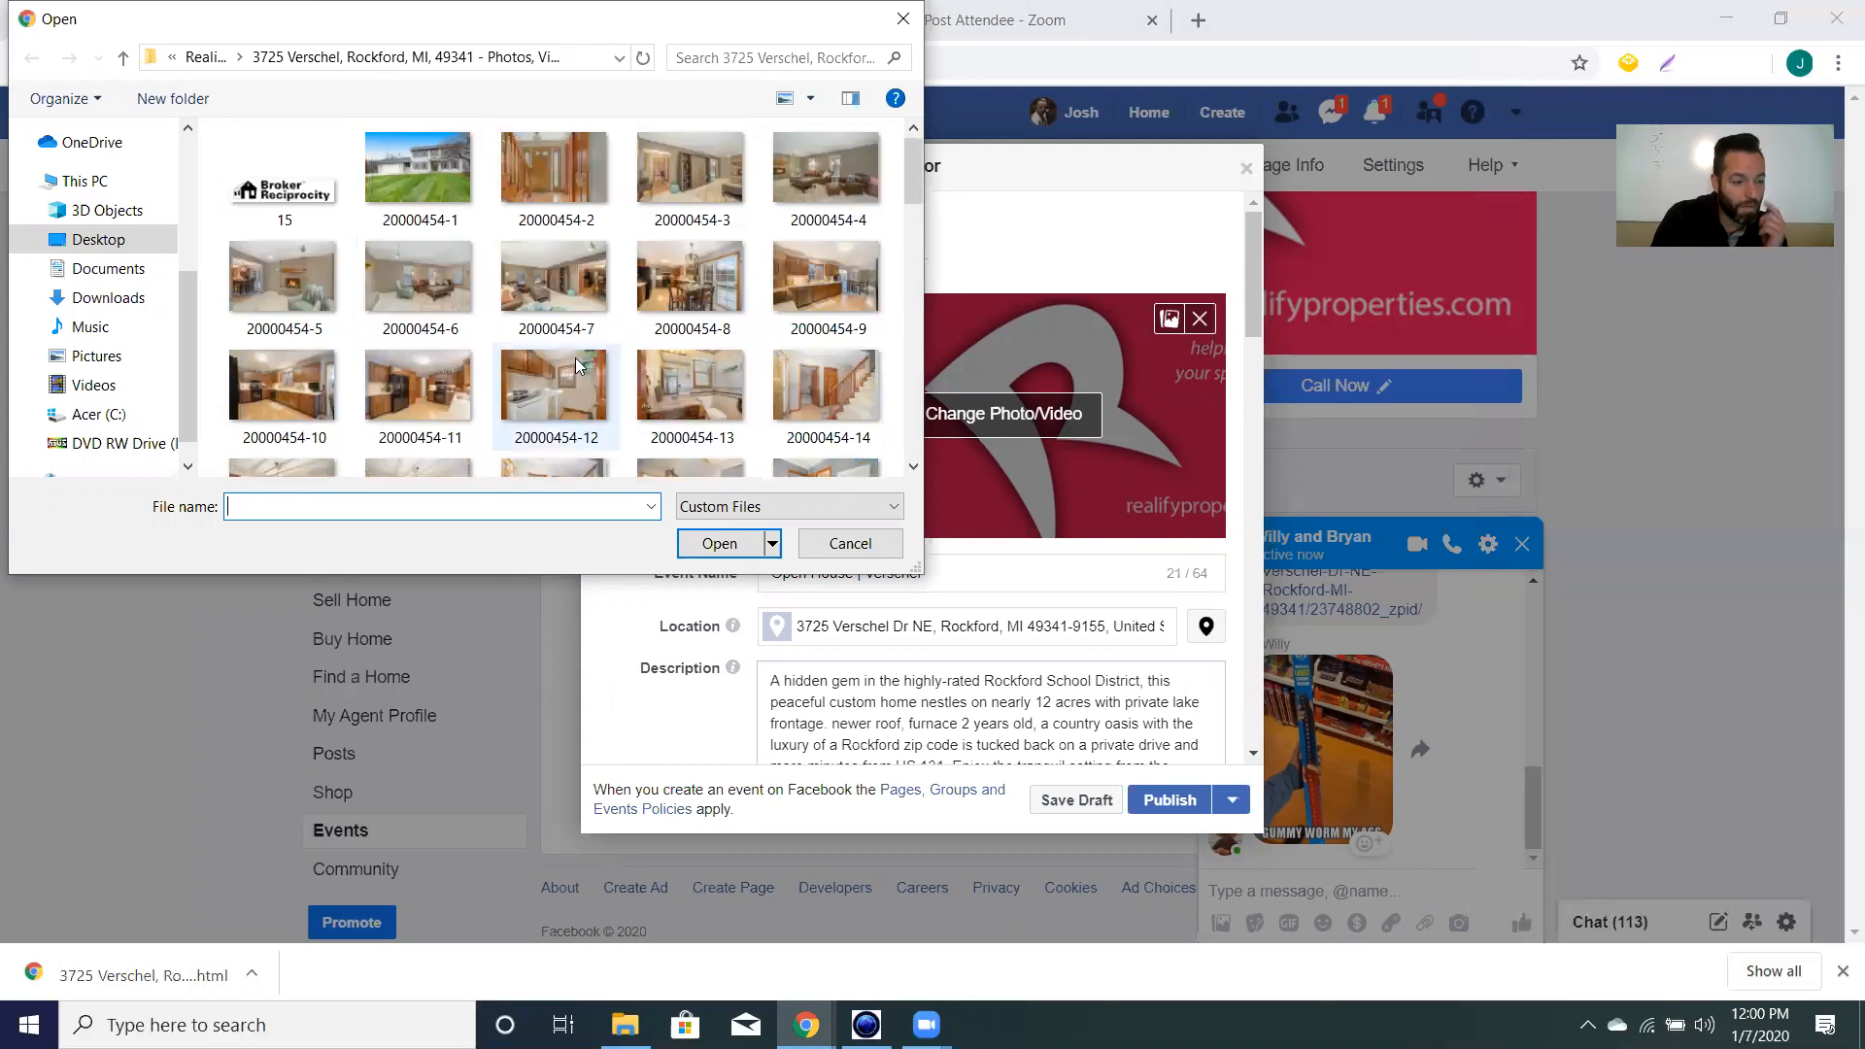
{"action": "left_click", "coordinate": [109, 267]}
{"action": "left_click", "coordinate": [116, 235]}
{"action": "scroll", "coordinate": [311, 359], "scroll_direction": "down", "scroll_amount": 1}
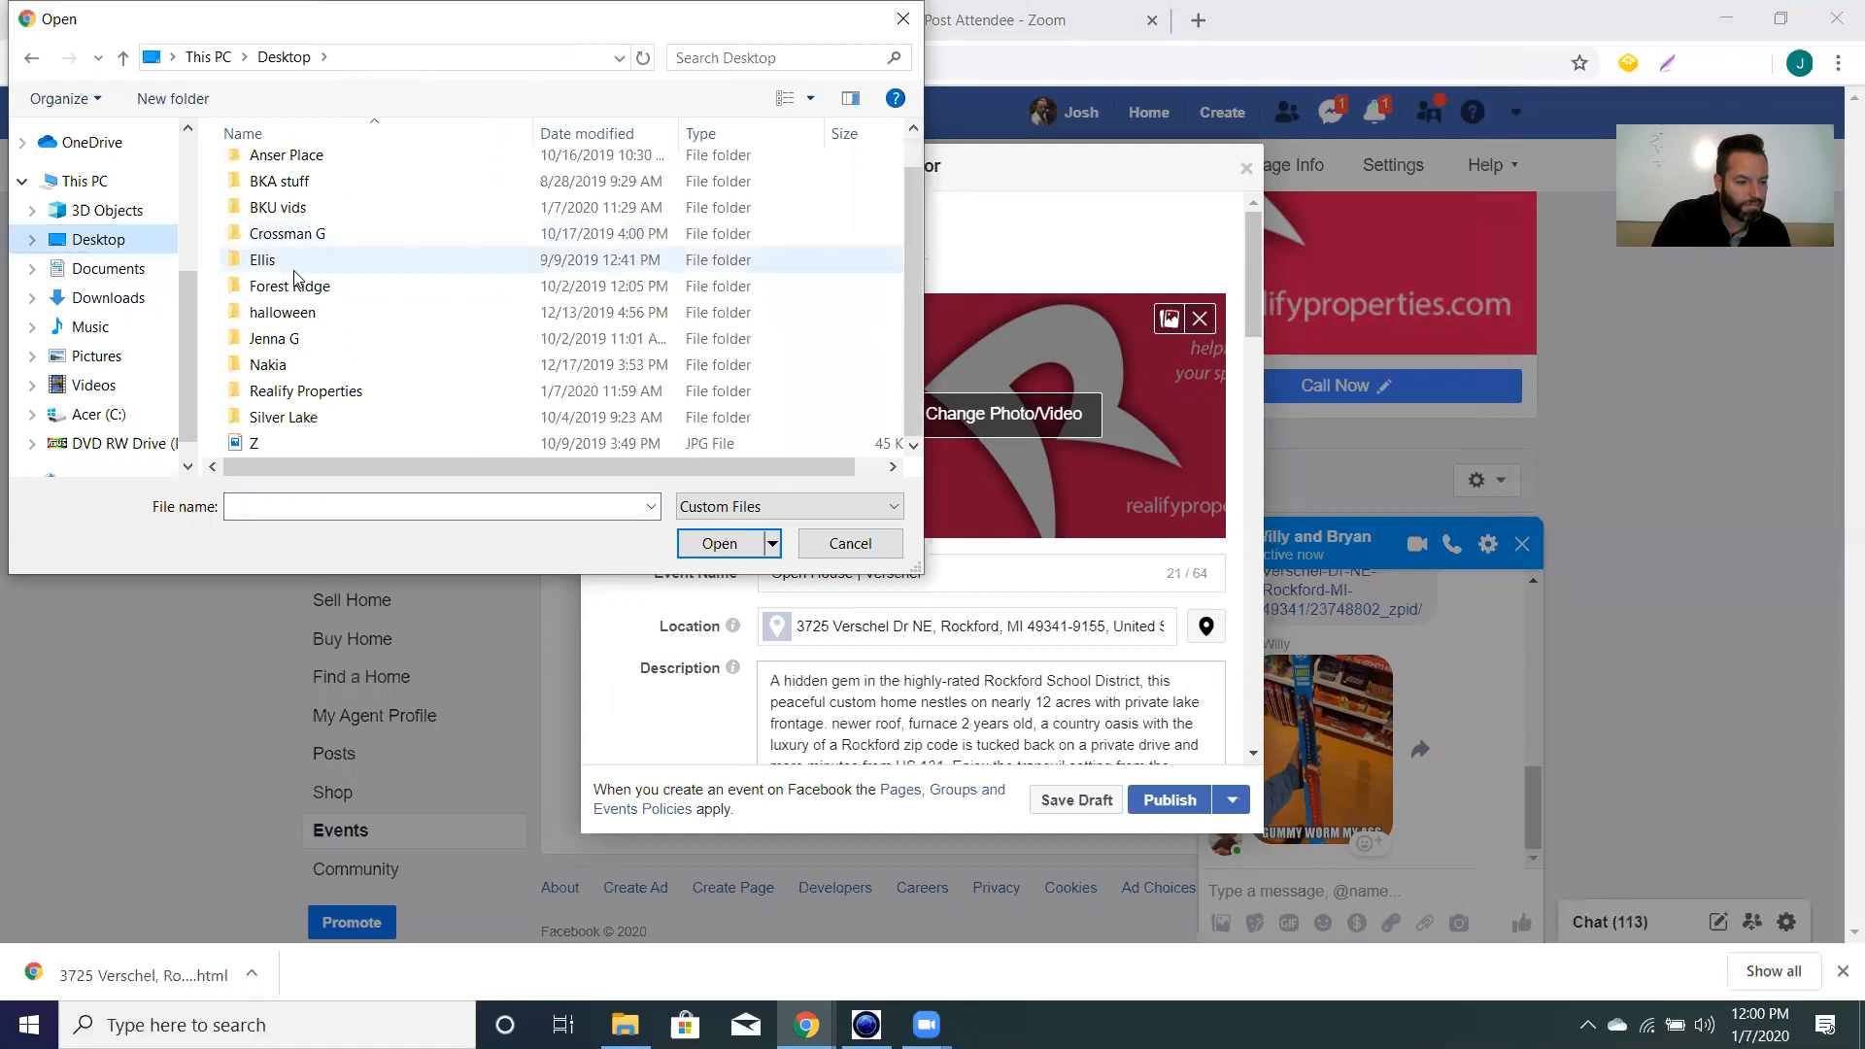
{"action": "double_click", "coordinate": [318, 395]}
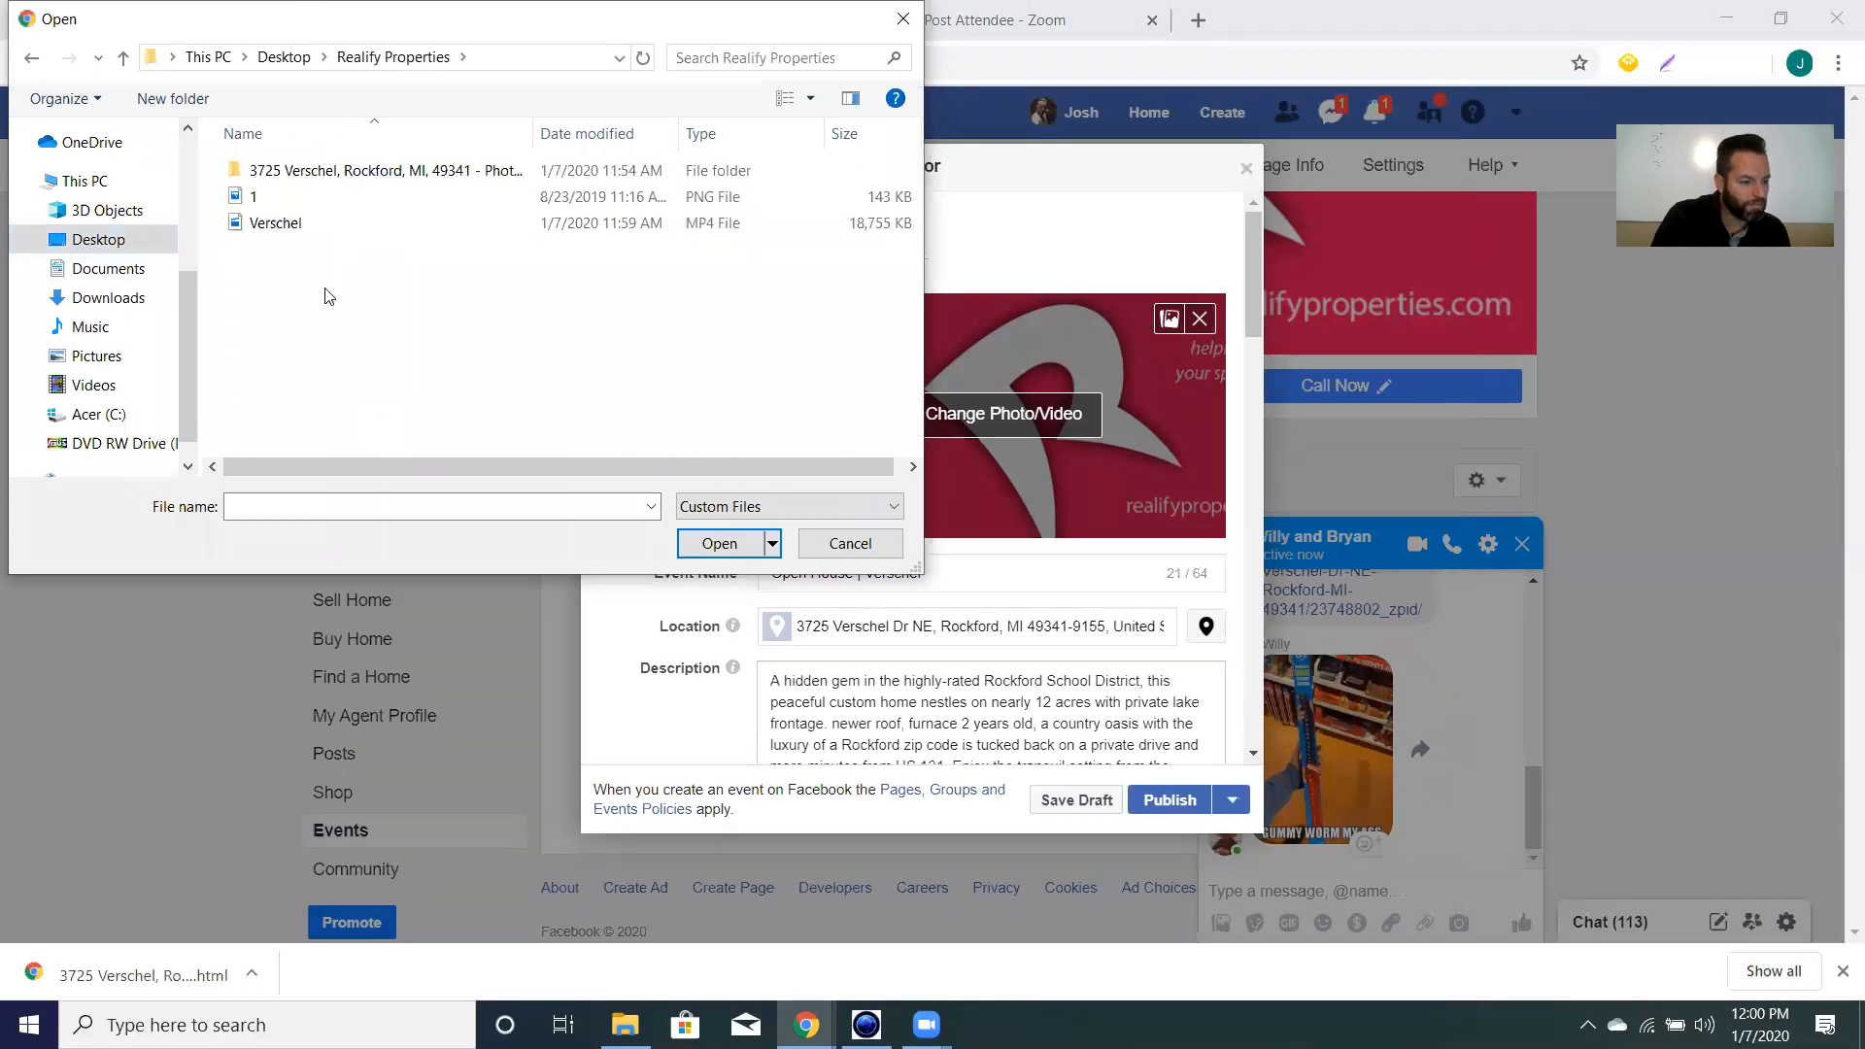
Upload Verschel.mp4 as the event cover video and scroll through the remaining New Event fields.
{"action": "left_click", "coordinate": [277, 229]}
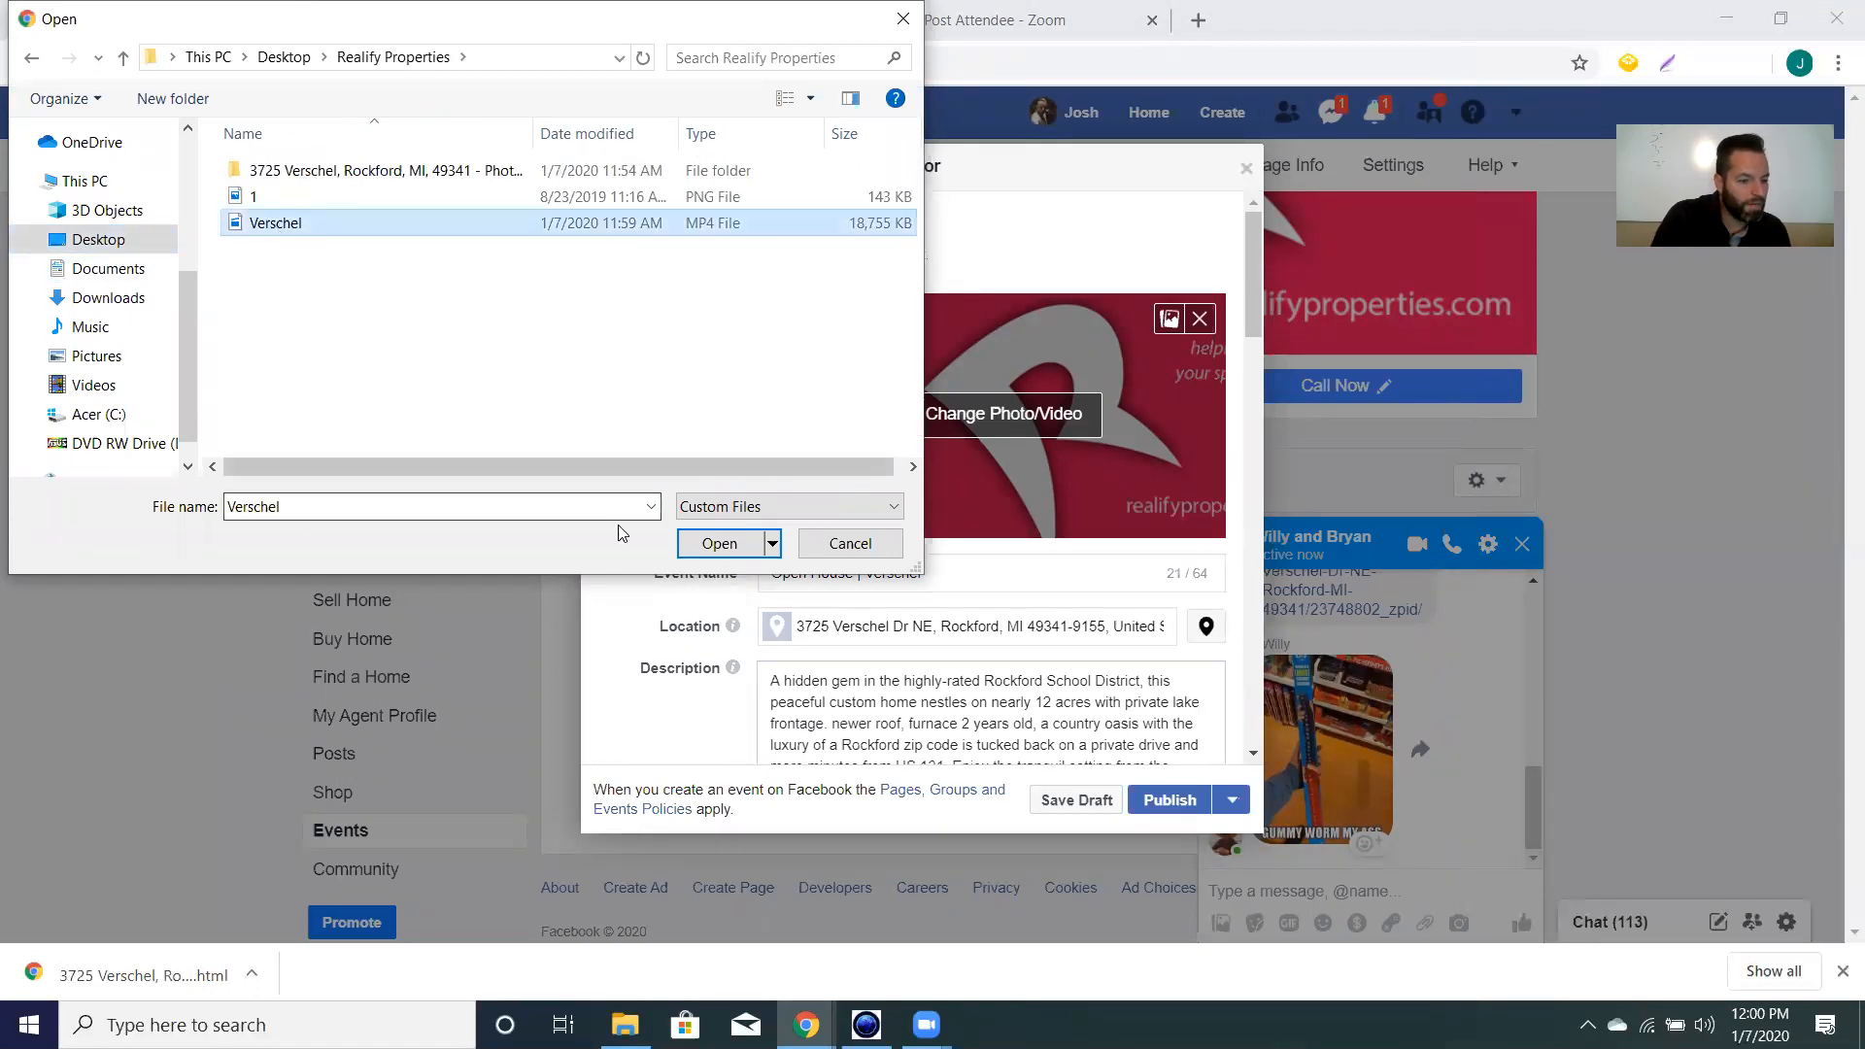
{"action": "left_click", "coordinate": [711, 543]}
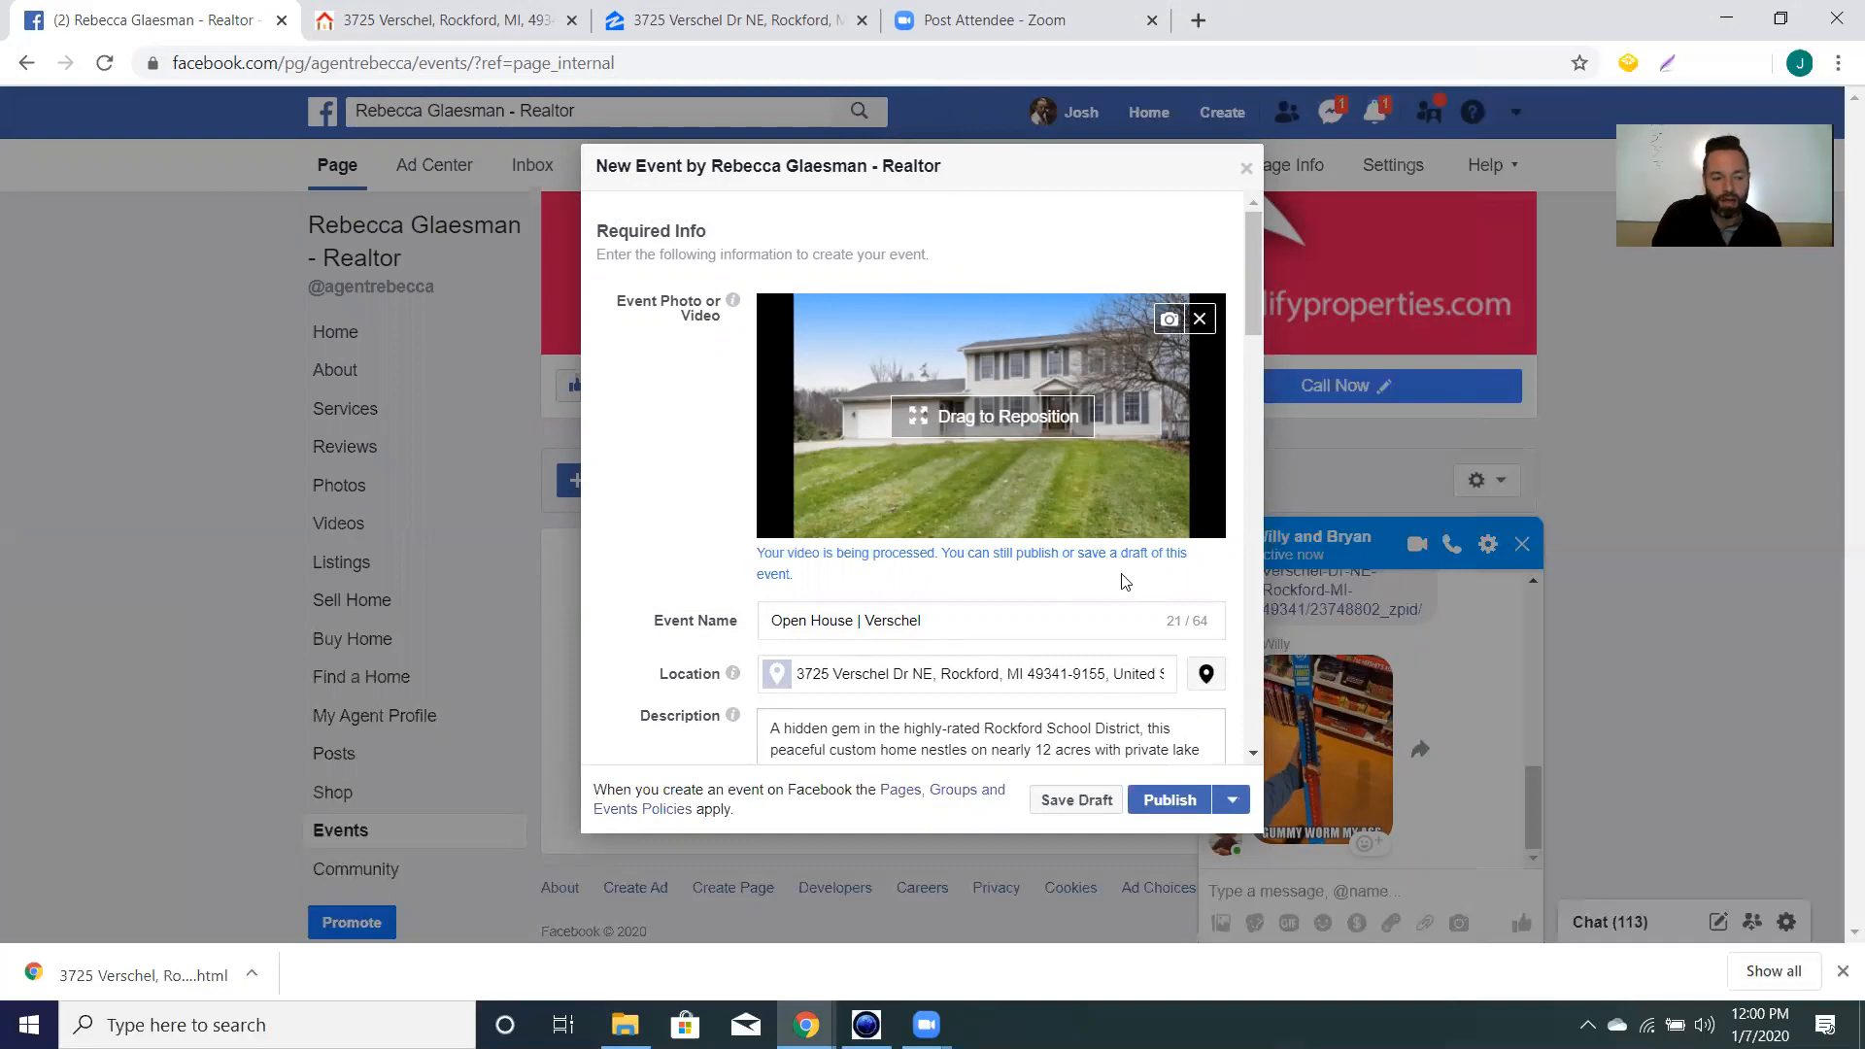
{"action": "scroll", "coordinate": [1125, 581], "scroll_direction": "down", "scroll_amount": 3}
{"action": "scroll", "coordinate": [1096, 535], "scroll_direction": "down", "scroll_amount": 2}
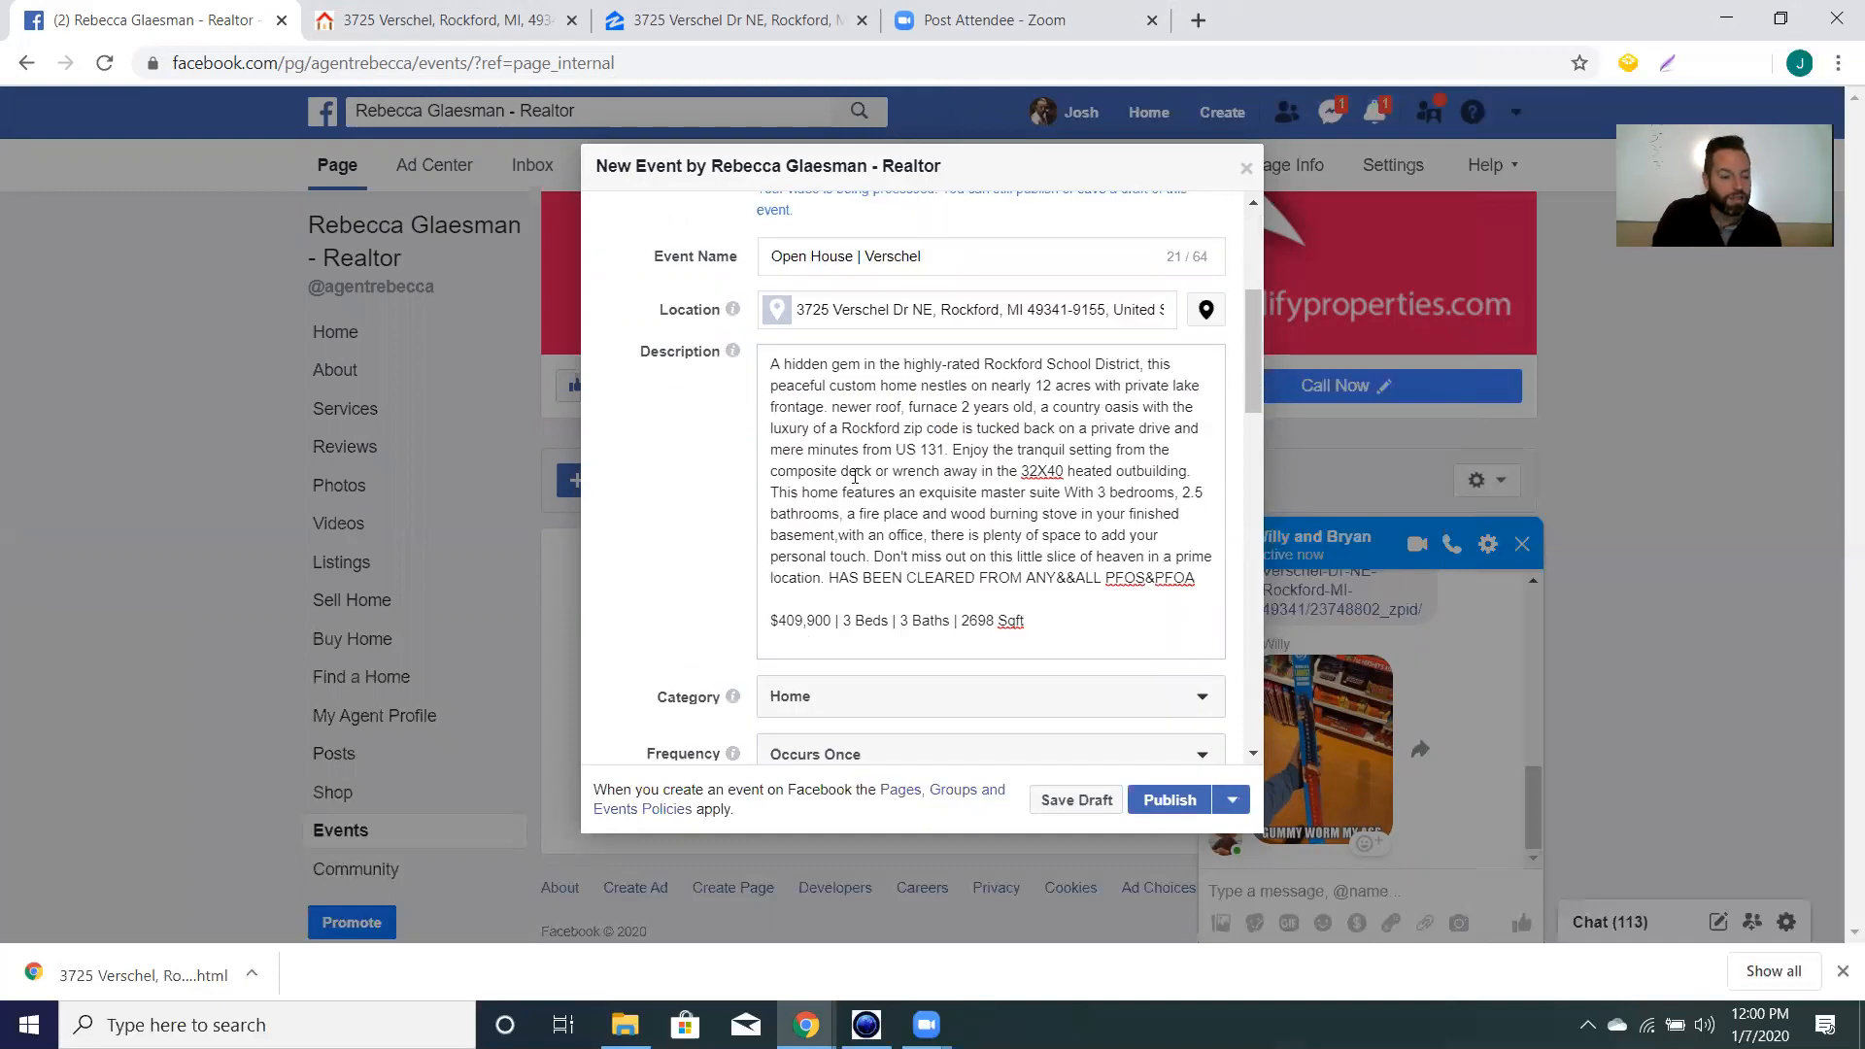
{"action": "scroll", "coordinate": [854, 475], "scroll_direction": "down", "scroll_amount": 3}
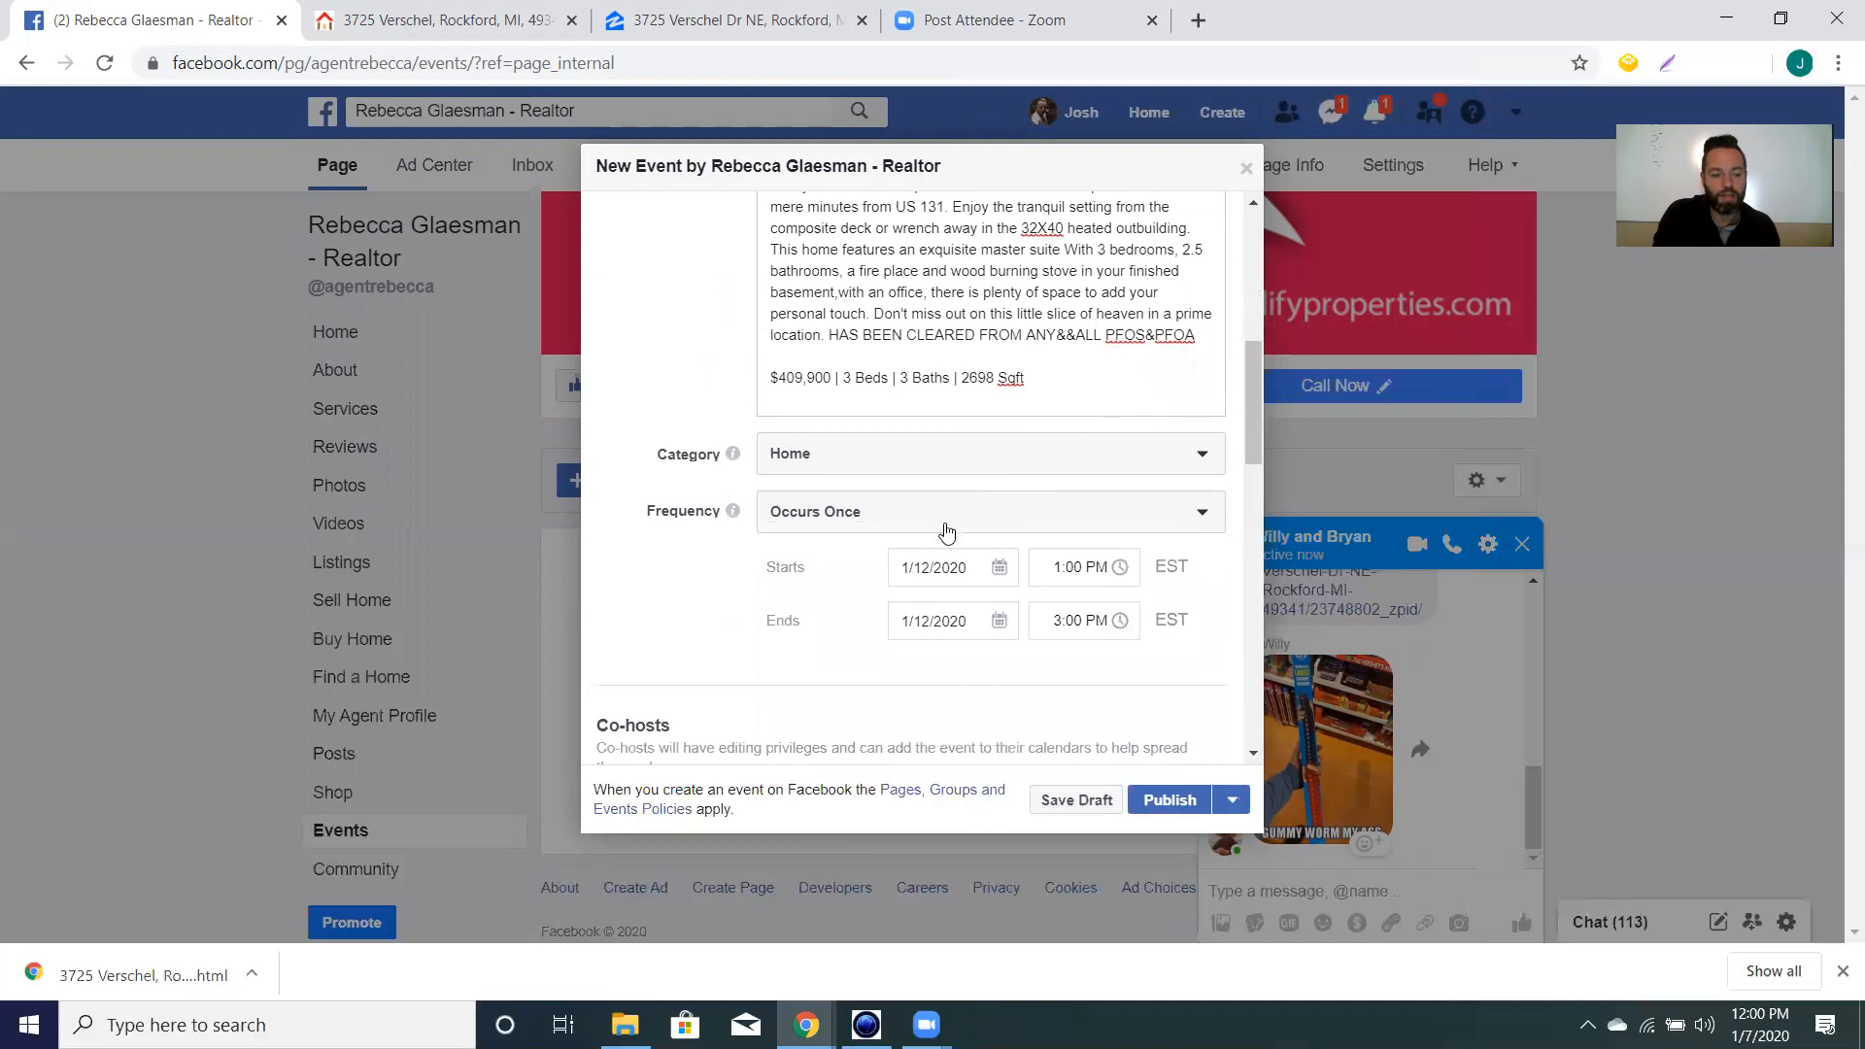
{"action": "scroll", "coordinate": [1069, 455], "scroll_direction": "down", "scroll_amount": 3}
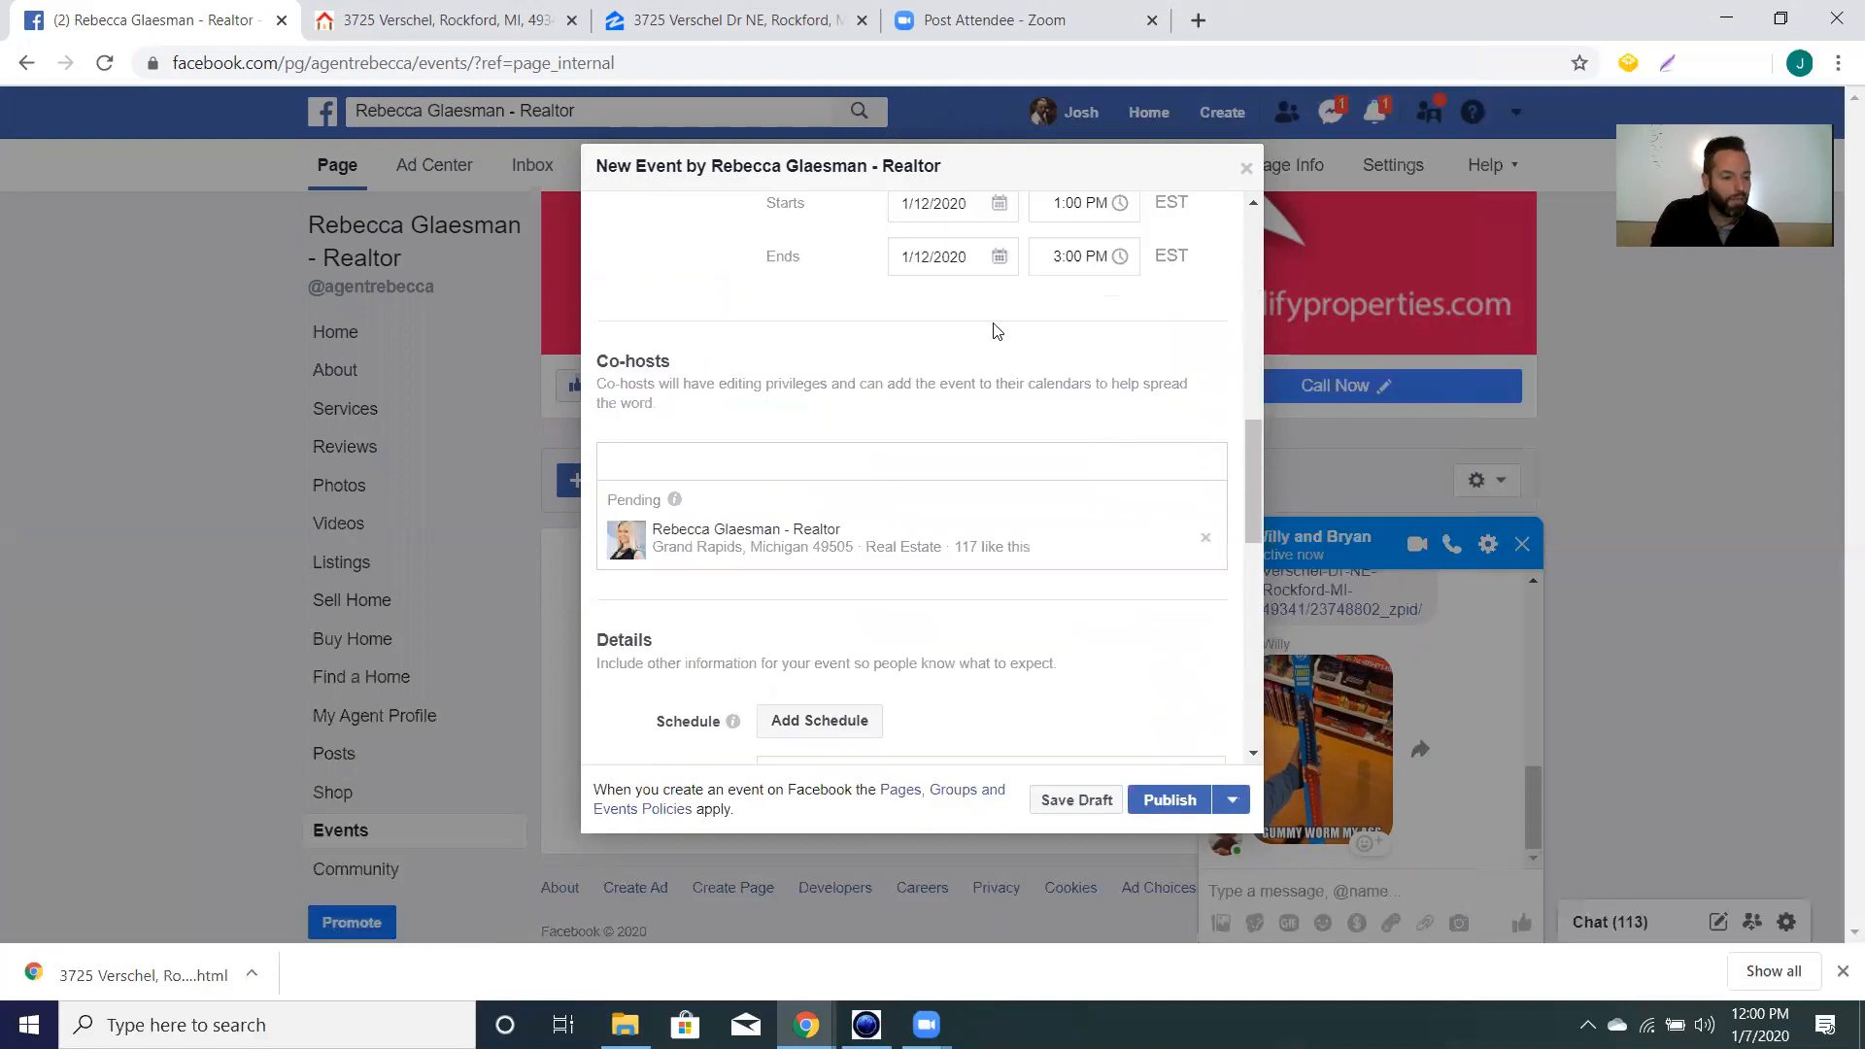
{"action": "scroll", "coordinate": [1088, 428], "scroll_direction": "down", "scroll_amount": 4}
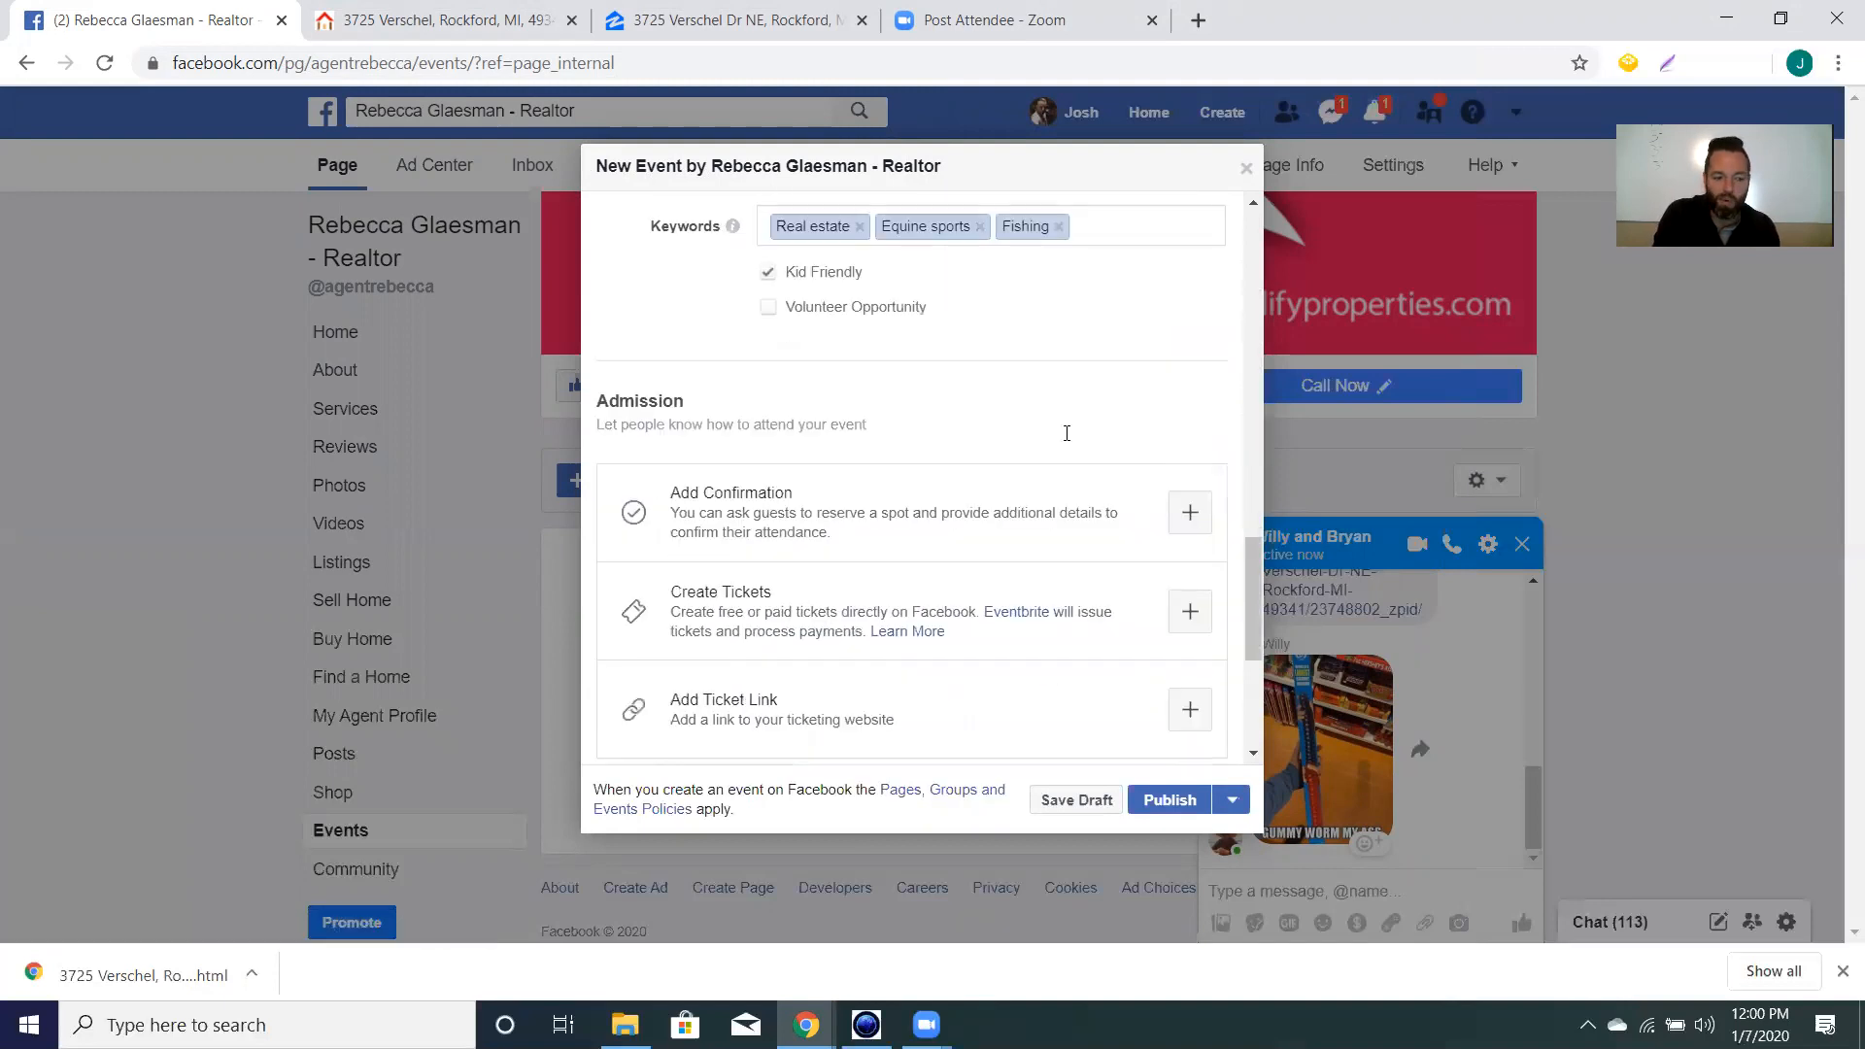
{"action": "scroll", "coordinate": [1042, 433], "scroll_direction": "down", "scroll_amount": 4}
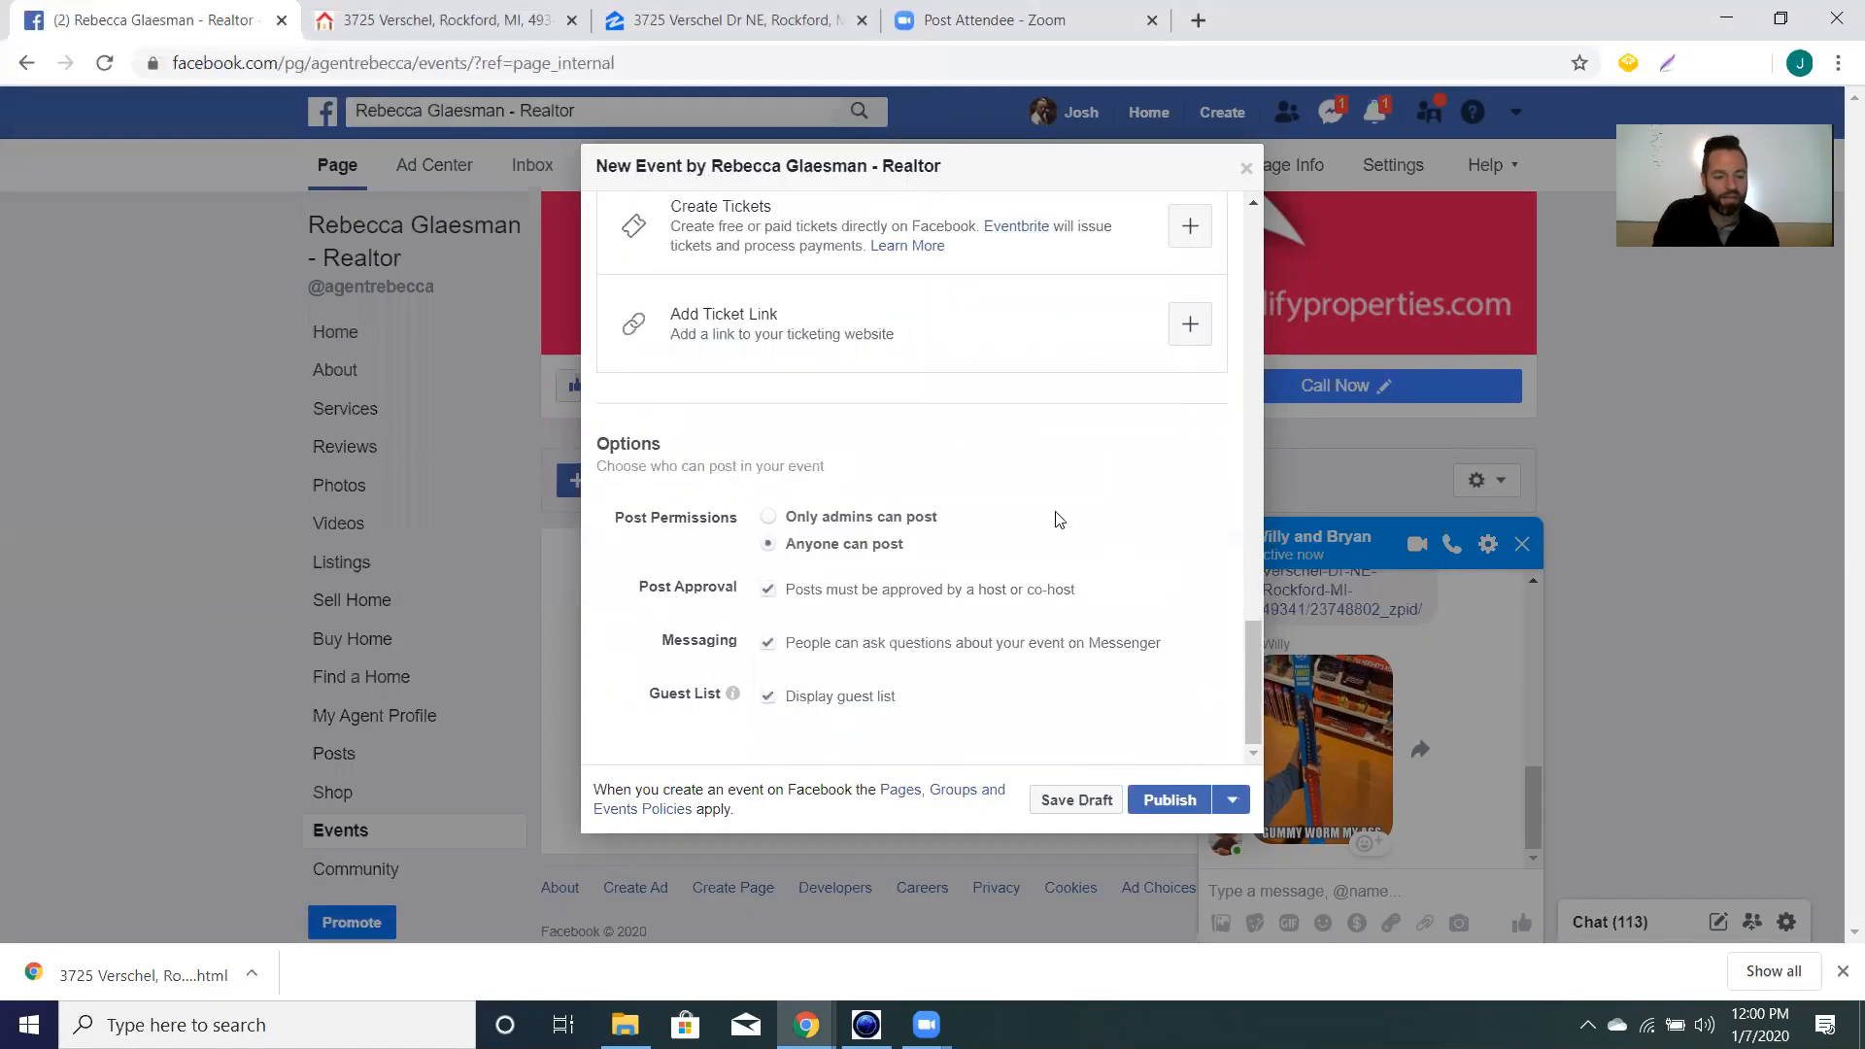
Publish the Open House | Verschel event and close the Messenger chat popup.
{"action": "left_click", "coordinate": [1169, 799]}
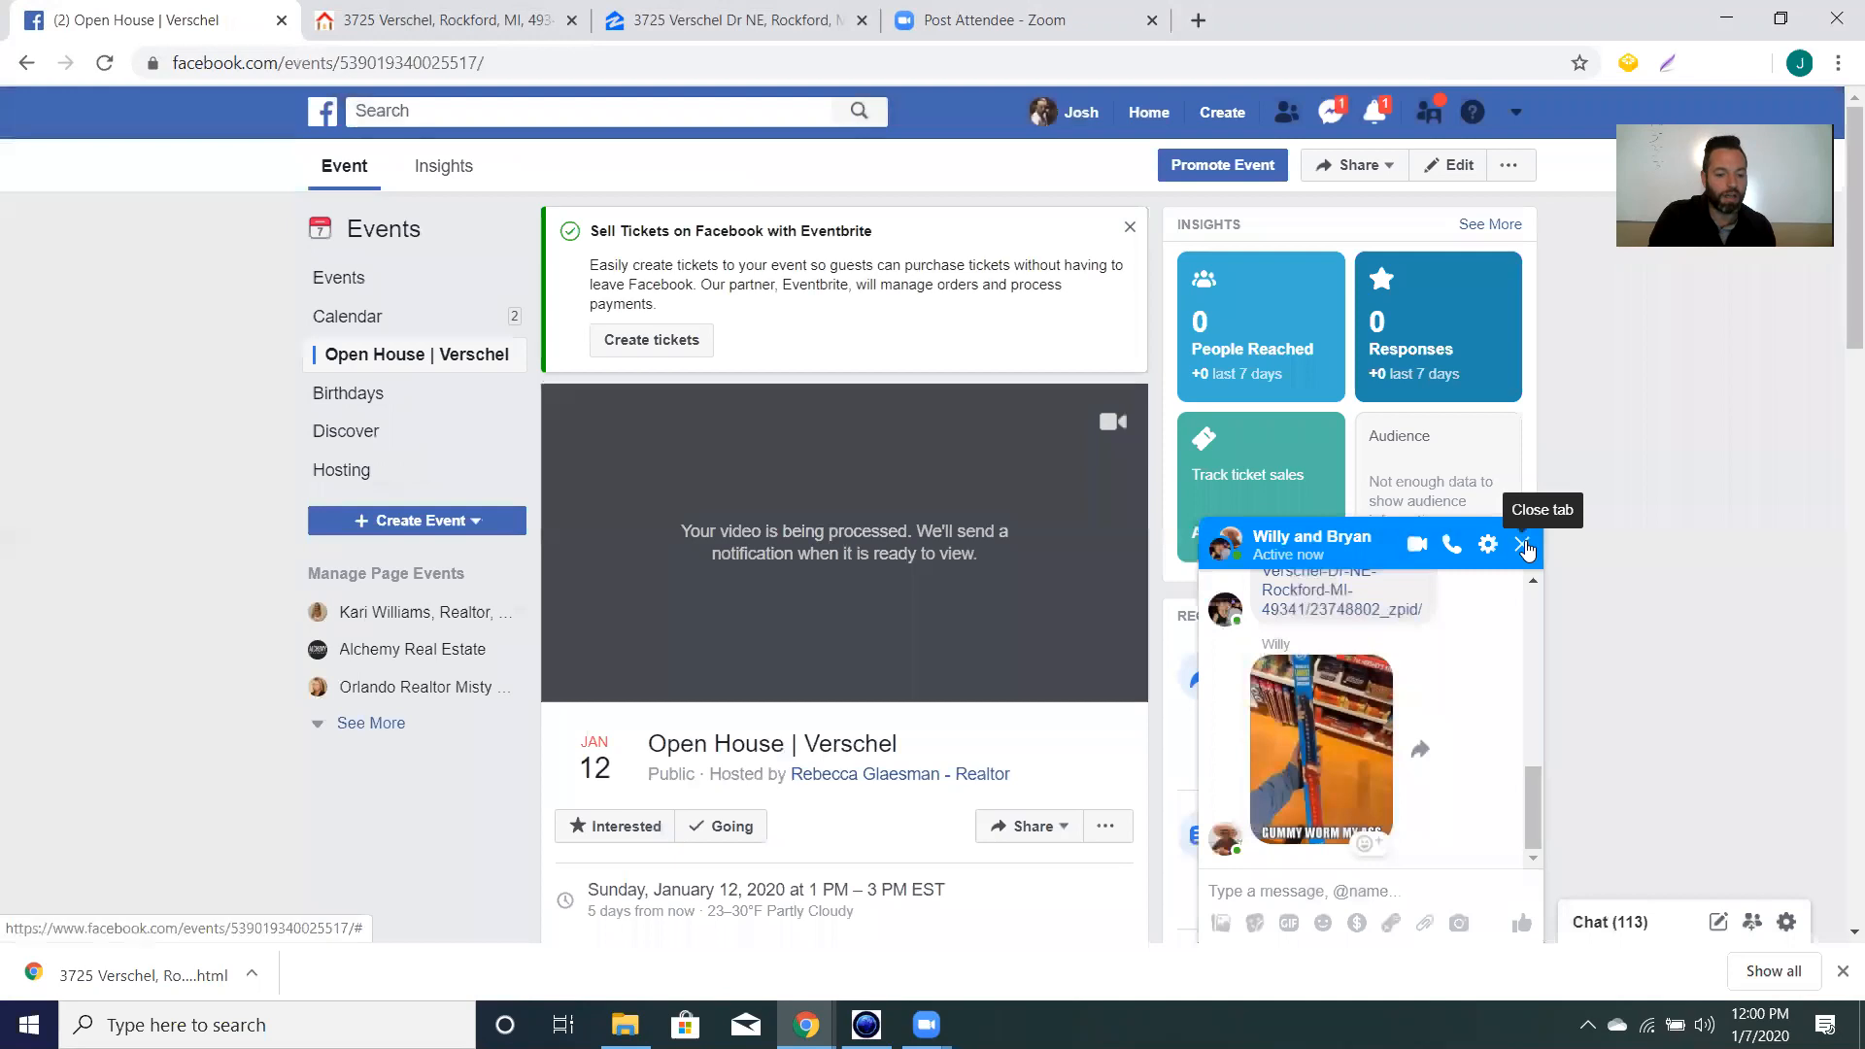
{"action": "left_click", "coordinate": [1522, 545]}
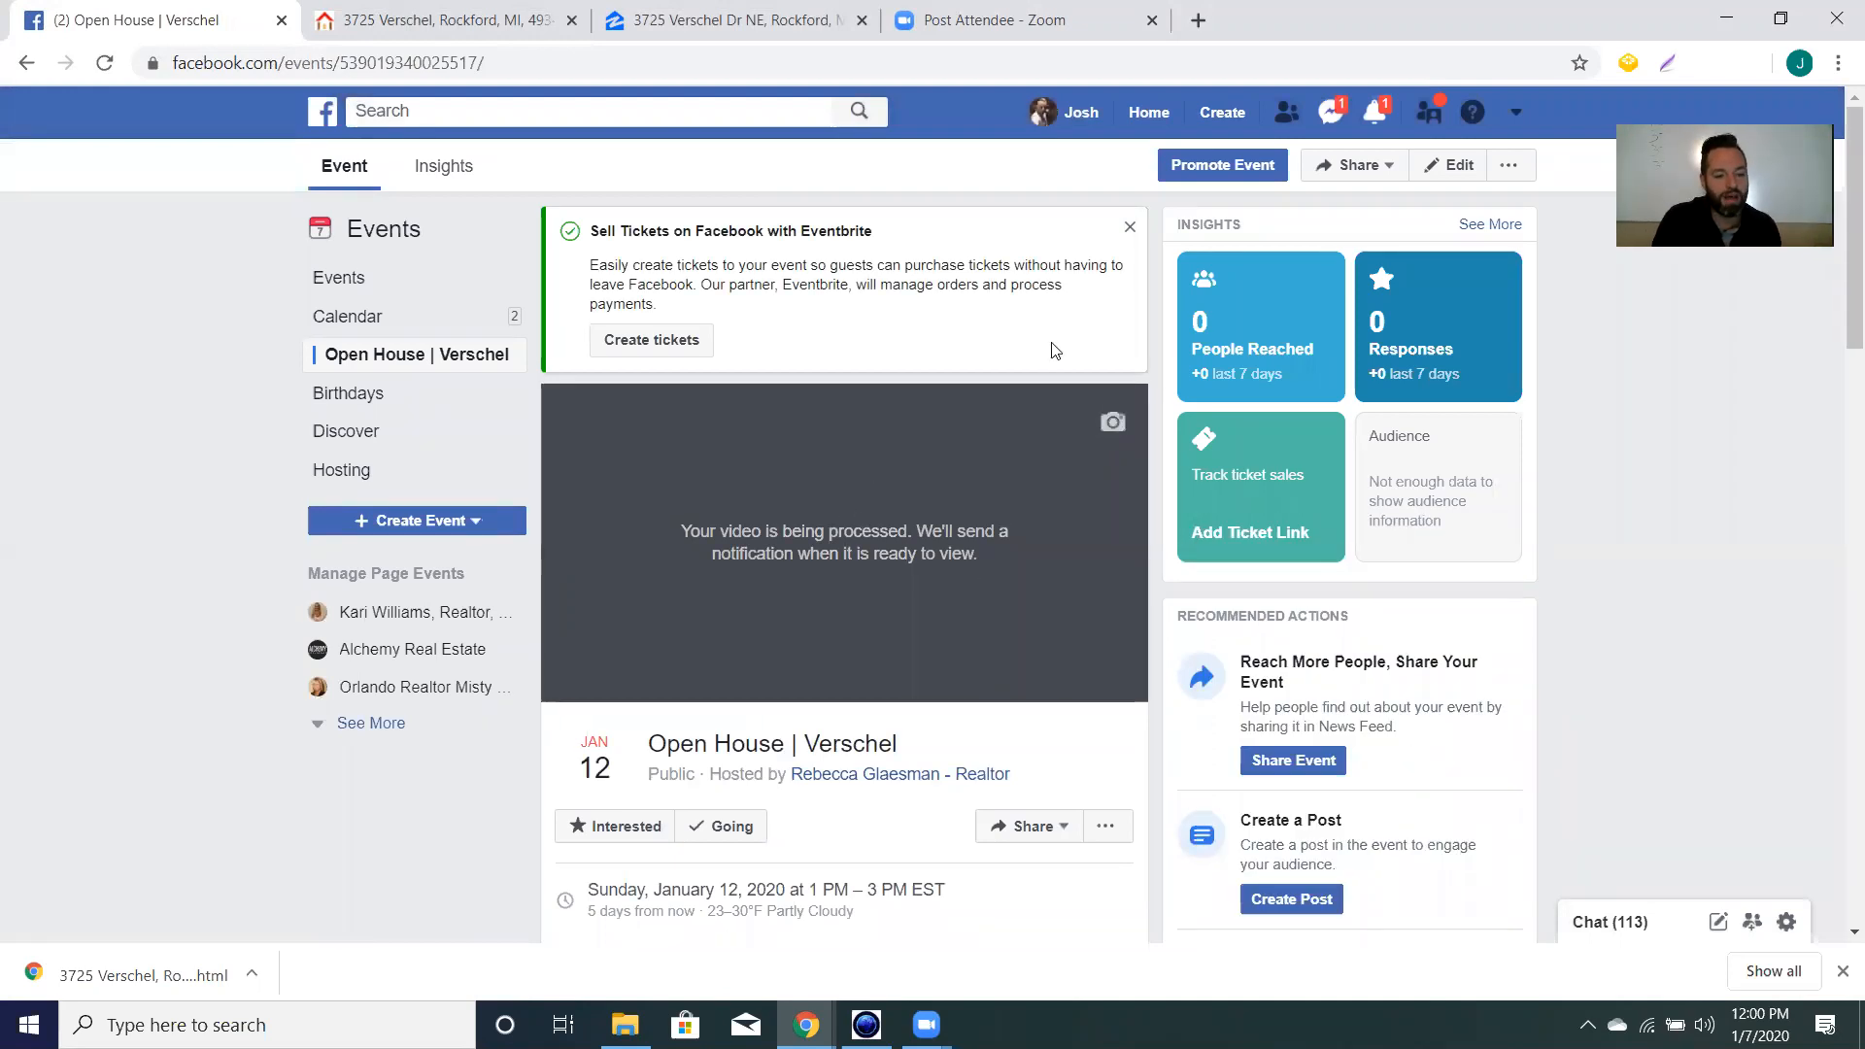
{"action": "mouse_move", "coordinate": [1292, 325]}
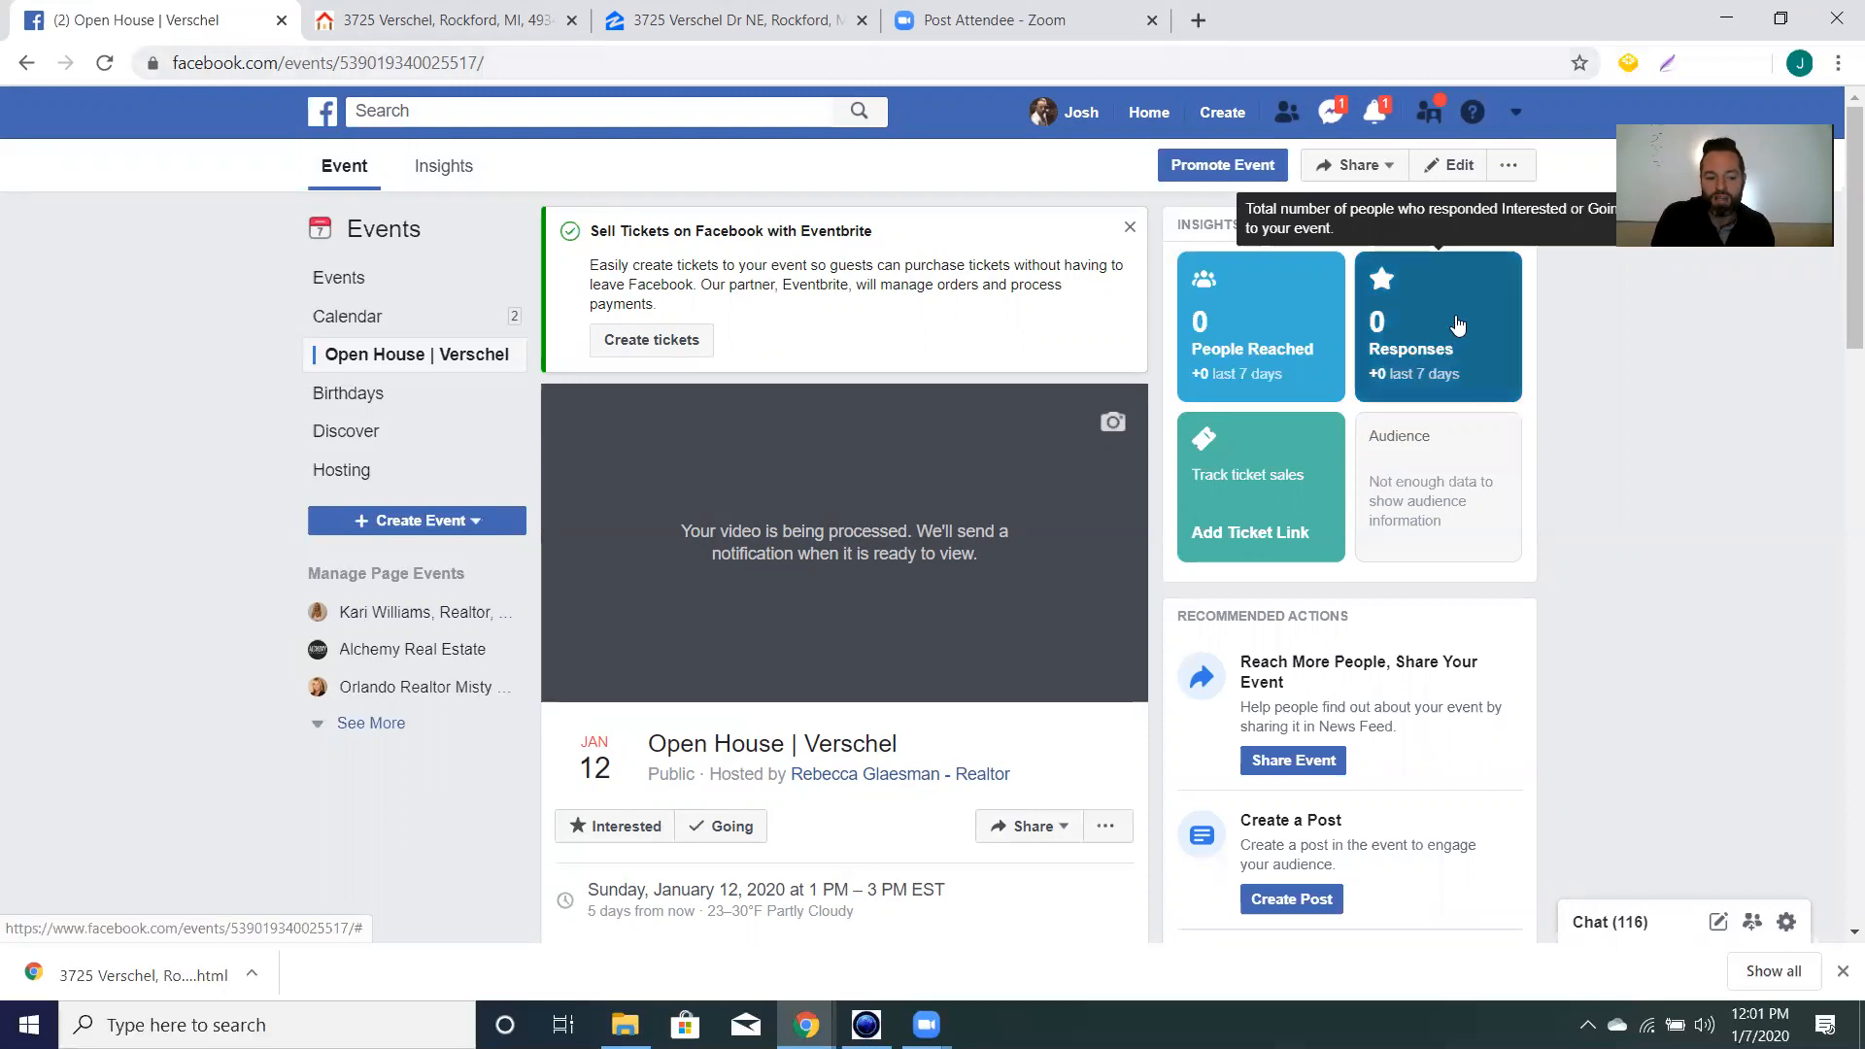
Look over the published event page and bring up its Share options.
{"action": "scroll", "coordinate": [894, 630], "scroll_direction": "down", "scroll_amount": 2}
{"action": "scroll", "coordinate": [894, 630], "scroll_direction": "down", "scroll_amount": 8}
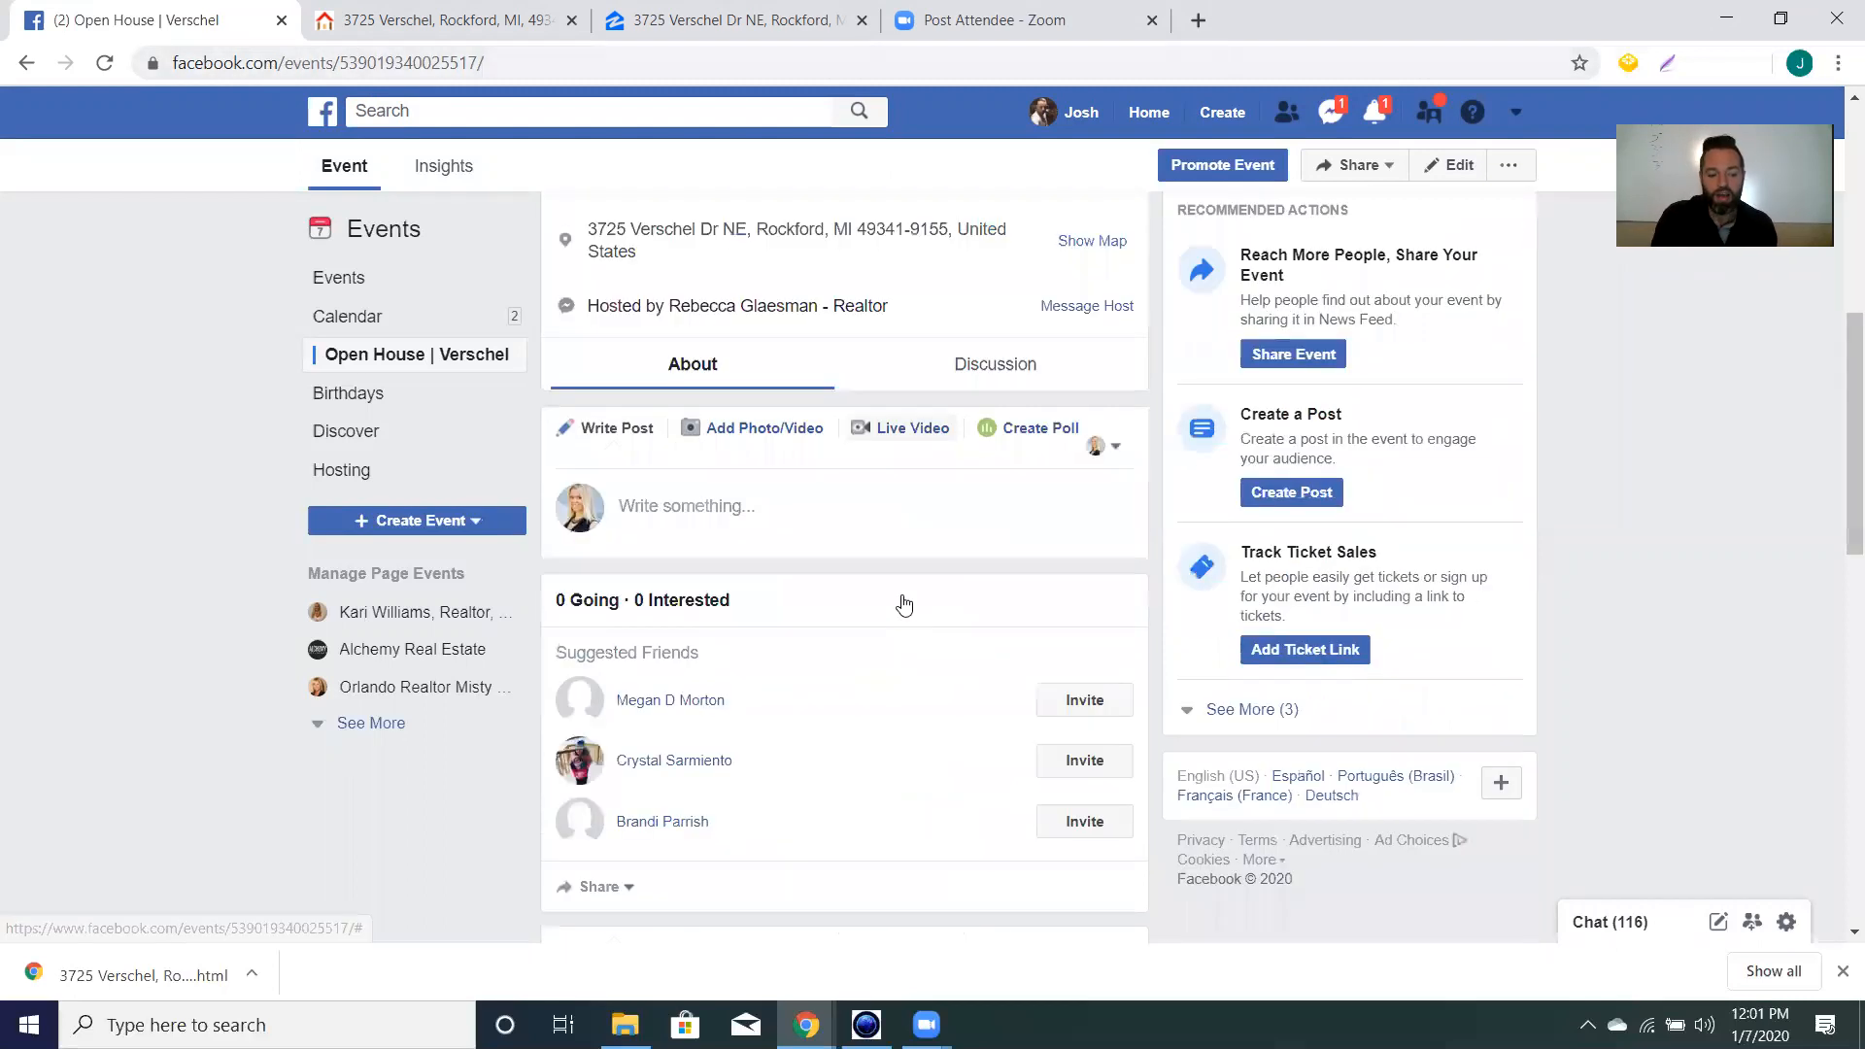
{"action": "scroll", "coordinate": [905, 597], "scroll_direction": "down", "scroll_amount": 6}
{"action": "scroll", "coordinate": [875, 599], "scroll_direction": "up", "scroll_amount": 9}
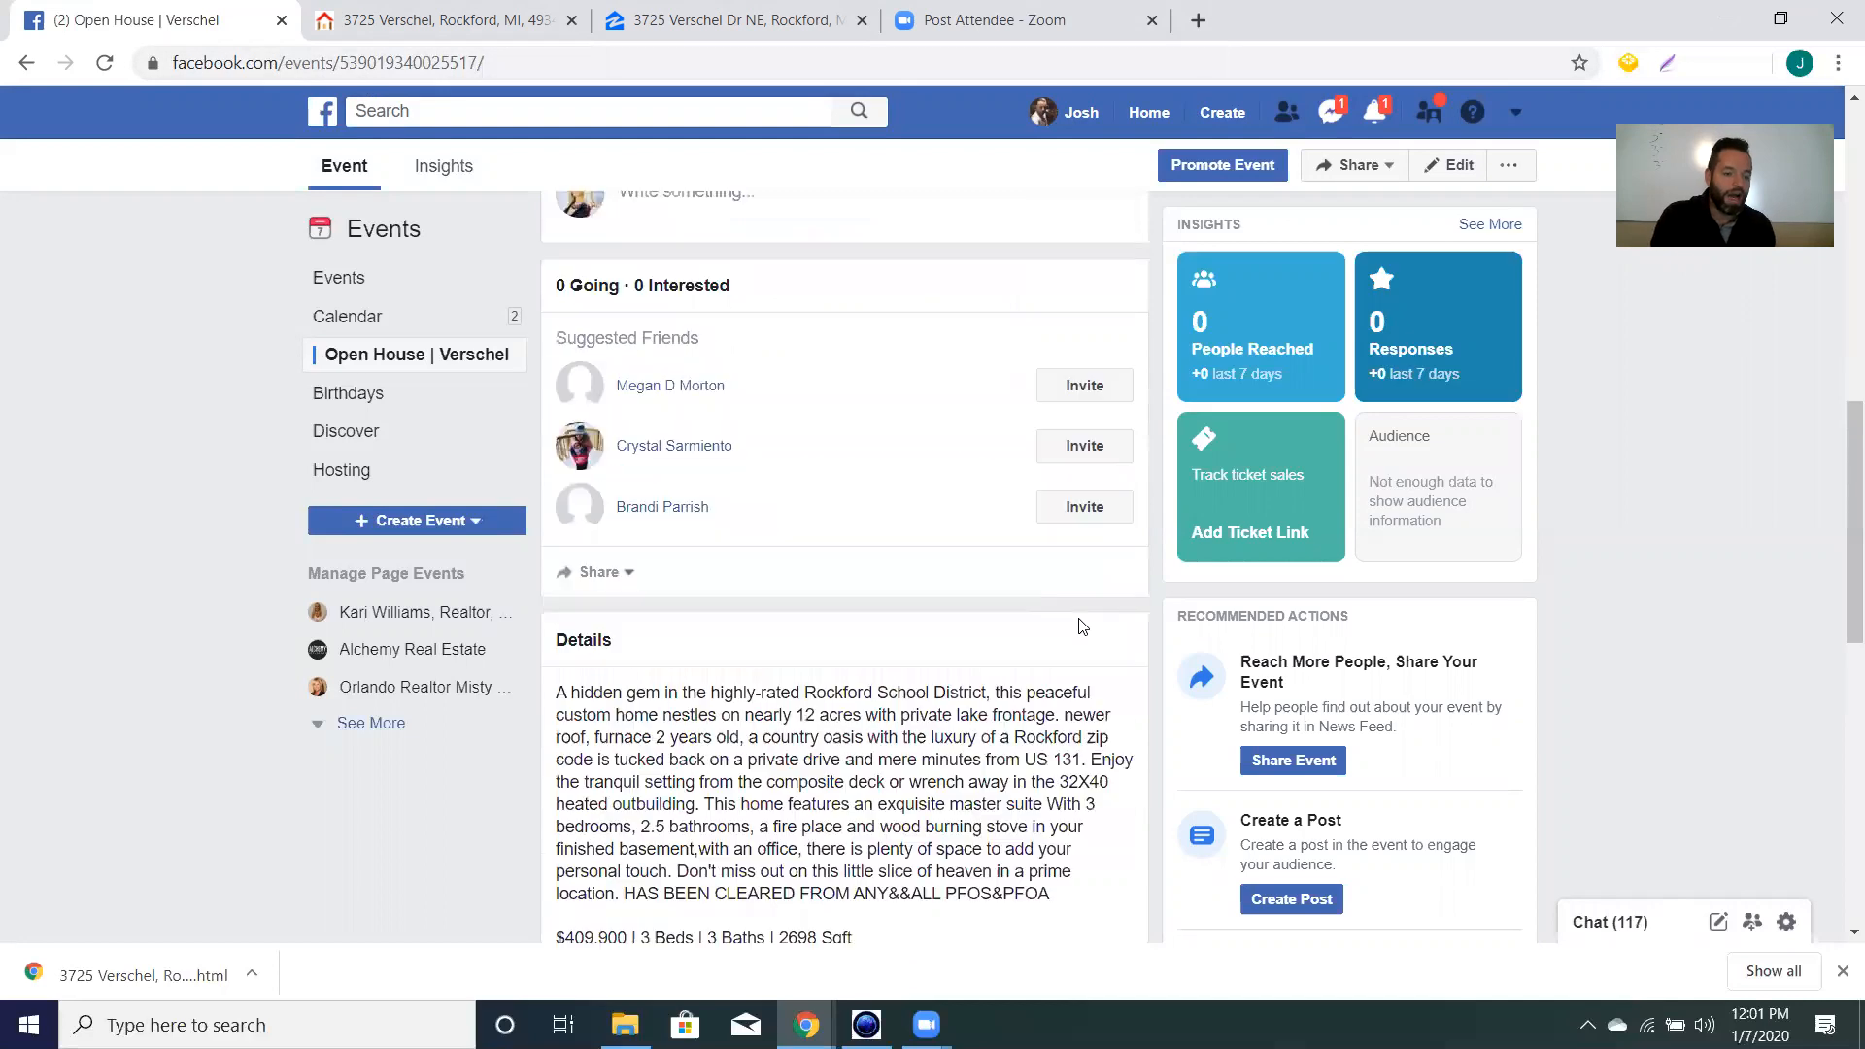
{"action": "scroll", "coordinate": [777, 603], "scroll_direction": "up", "scroll_amount": 5}
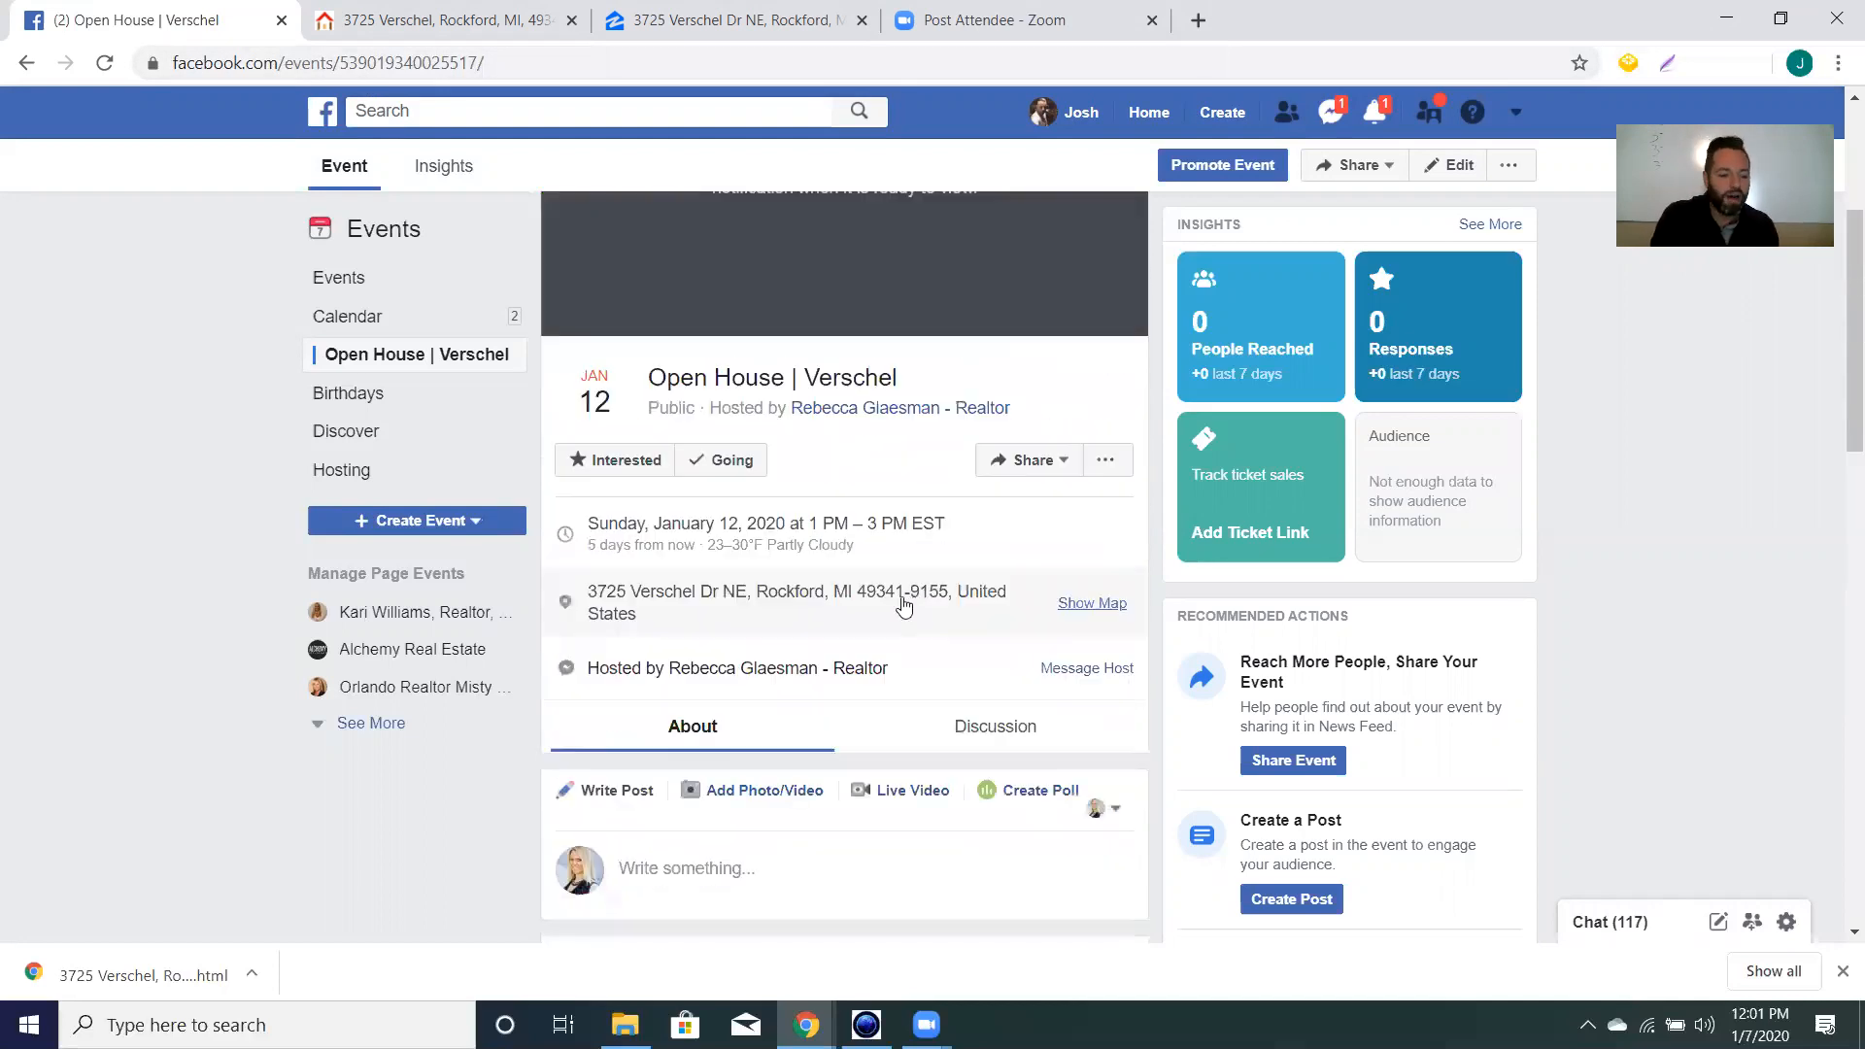
{"action": "scroll", "coordinate": [1049, 583], "scroll_direction": "up", "scroll_amount": 2}
{"action": "left_click", "coordinate": [1066, 583]}
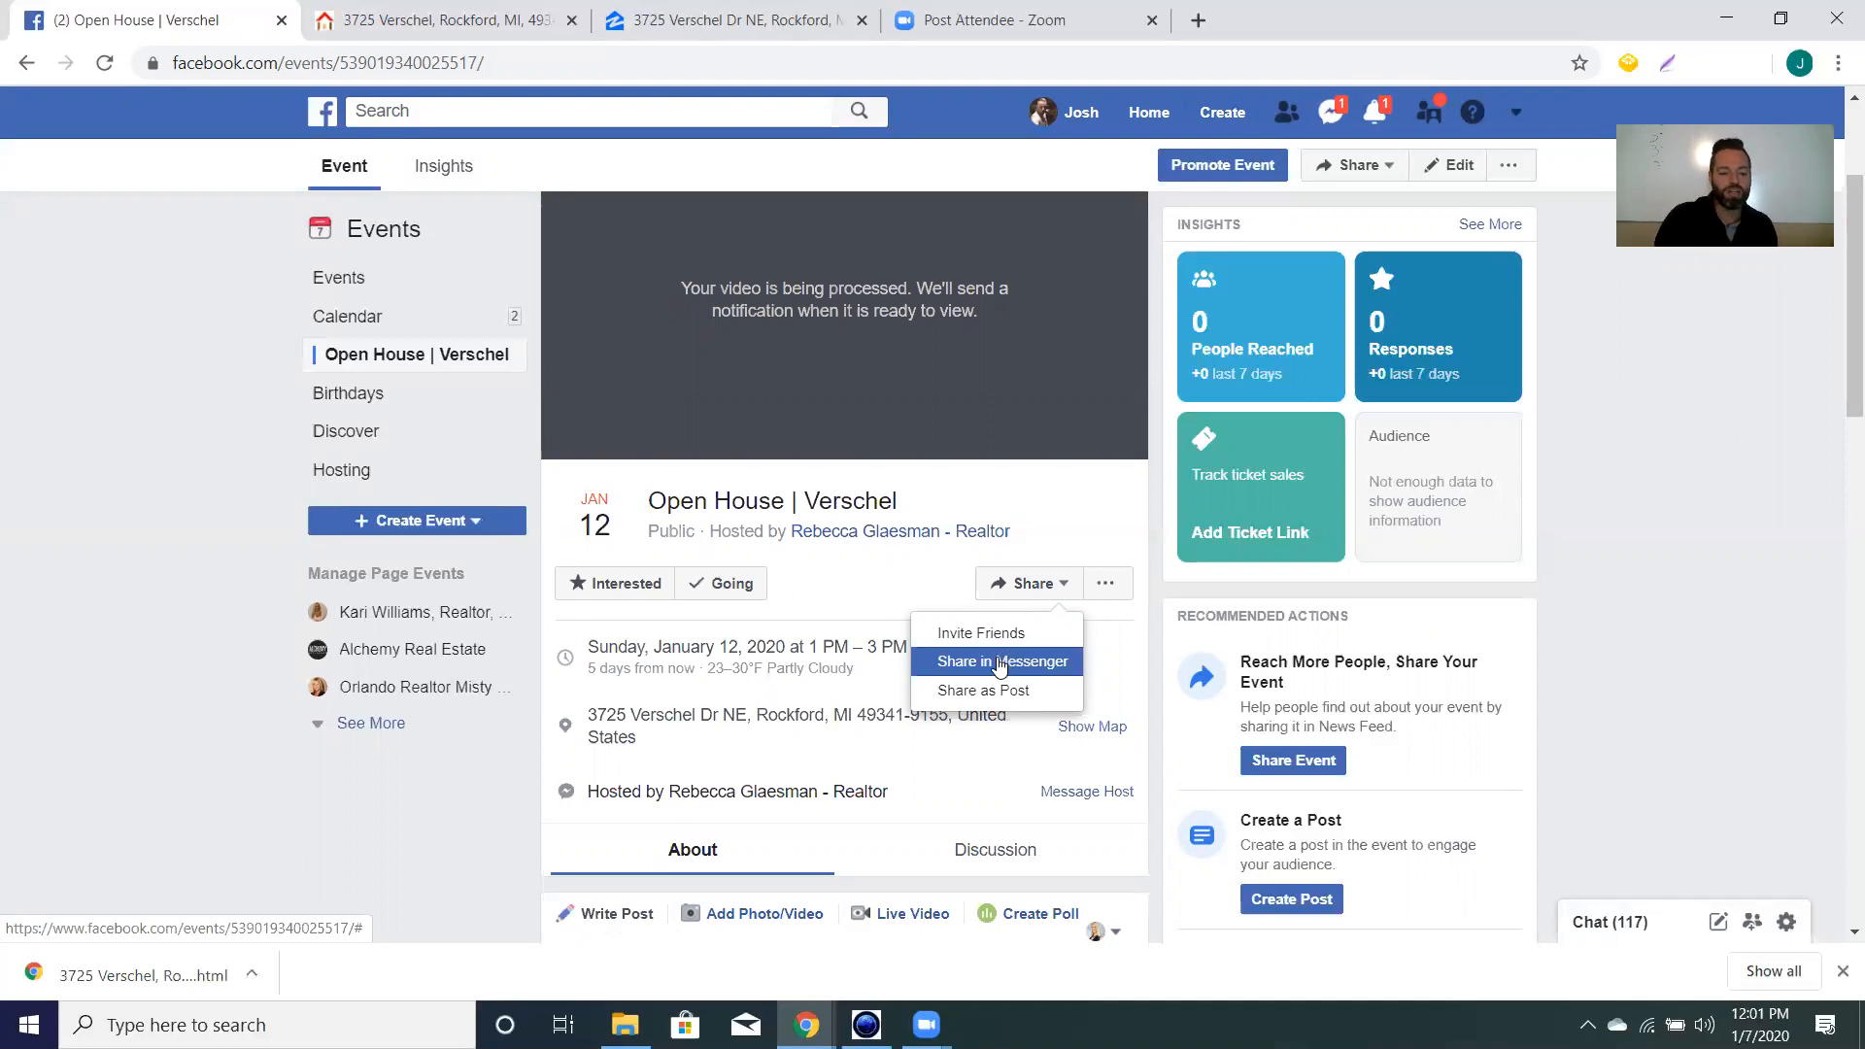
Choose Share as Post for the event and set the destination to a friend's timeline.
{"action": "left_click", "coordinate": [1140, 734]}
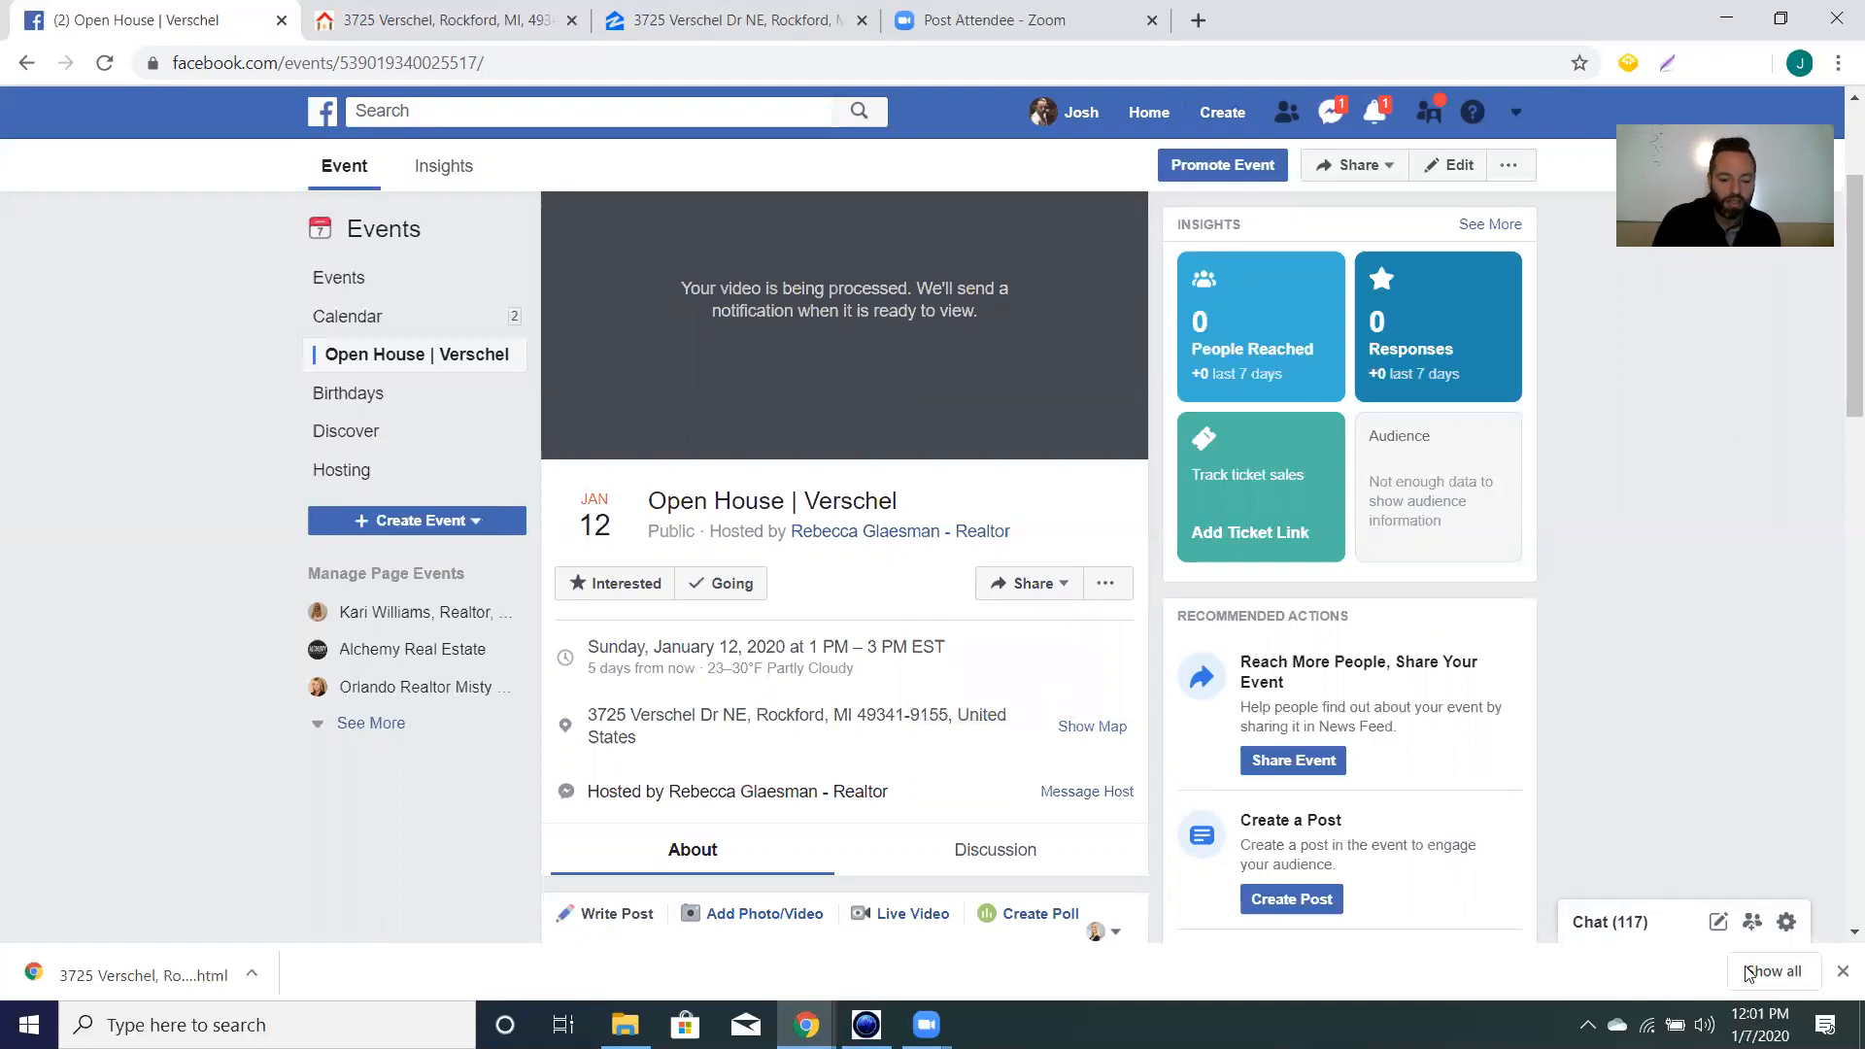
{"action": "left_click", "coordinate": [1838, 973]}
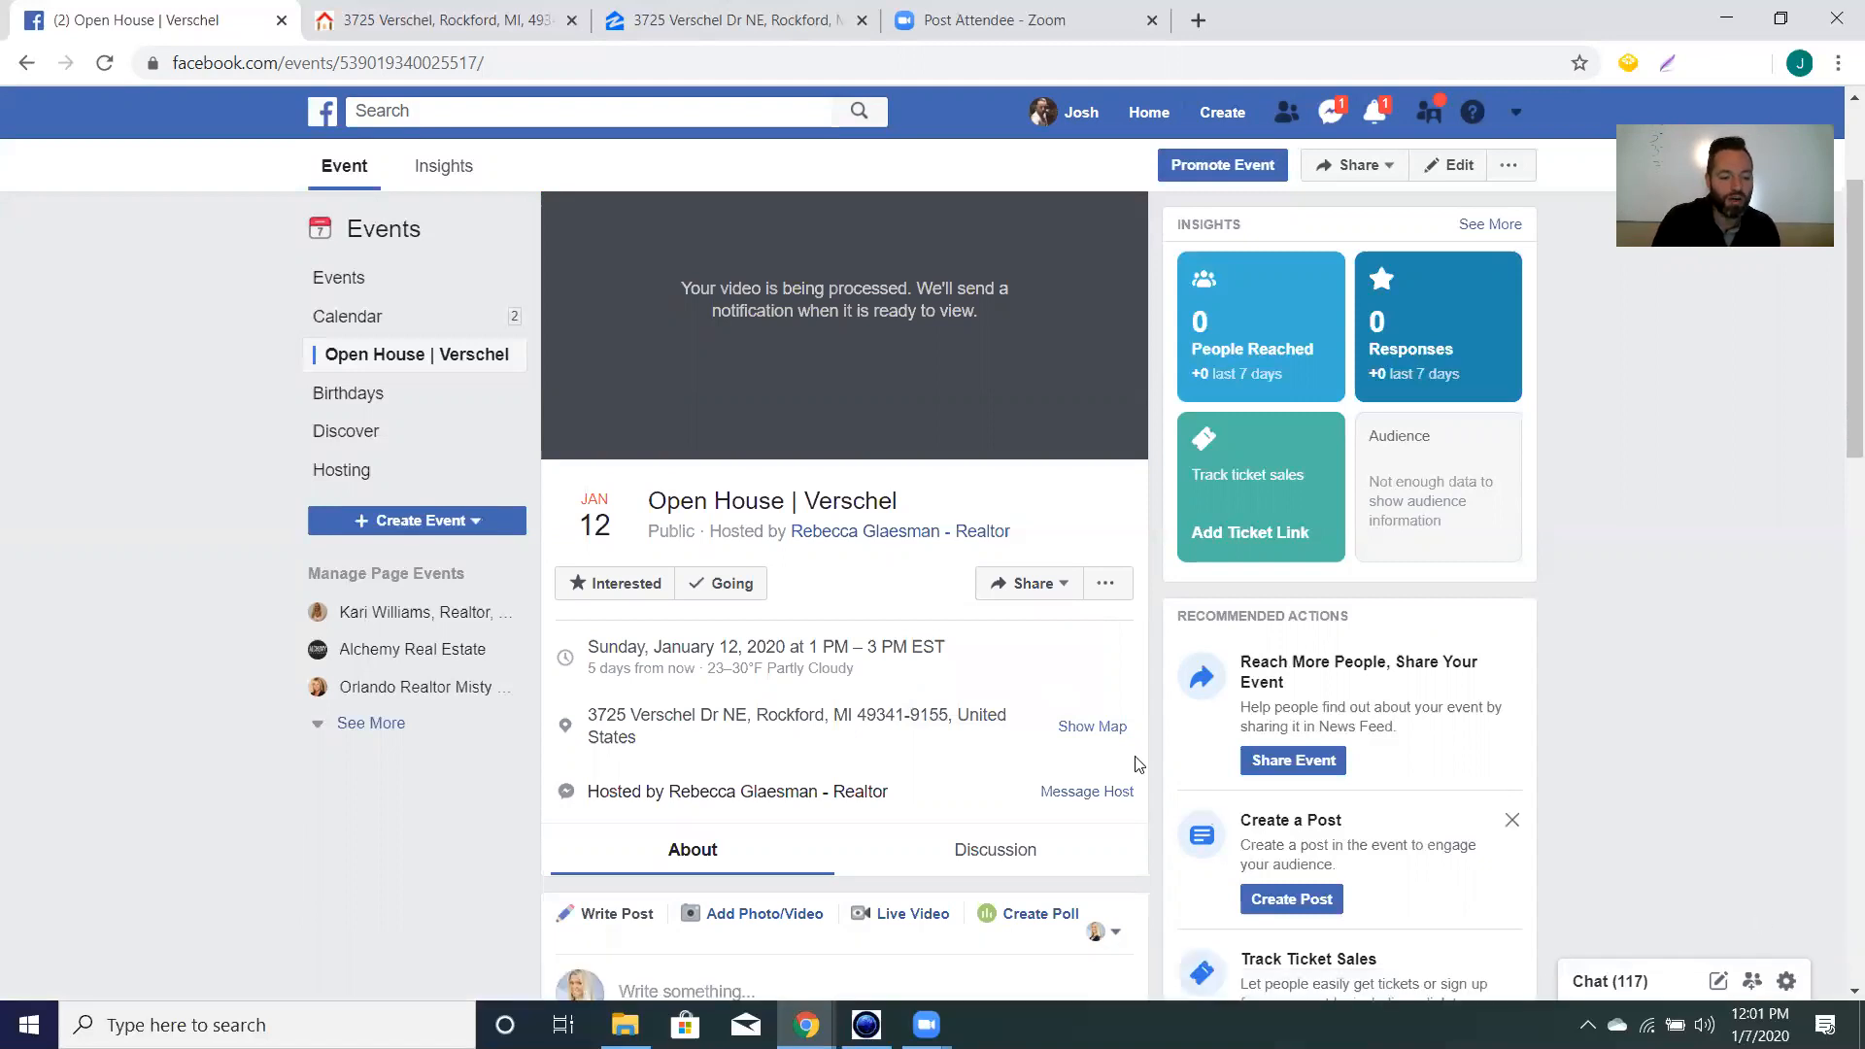
{"action": "left_click", "coordinate": [1064, 585]}
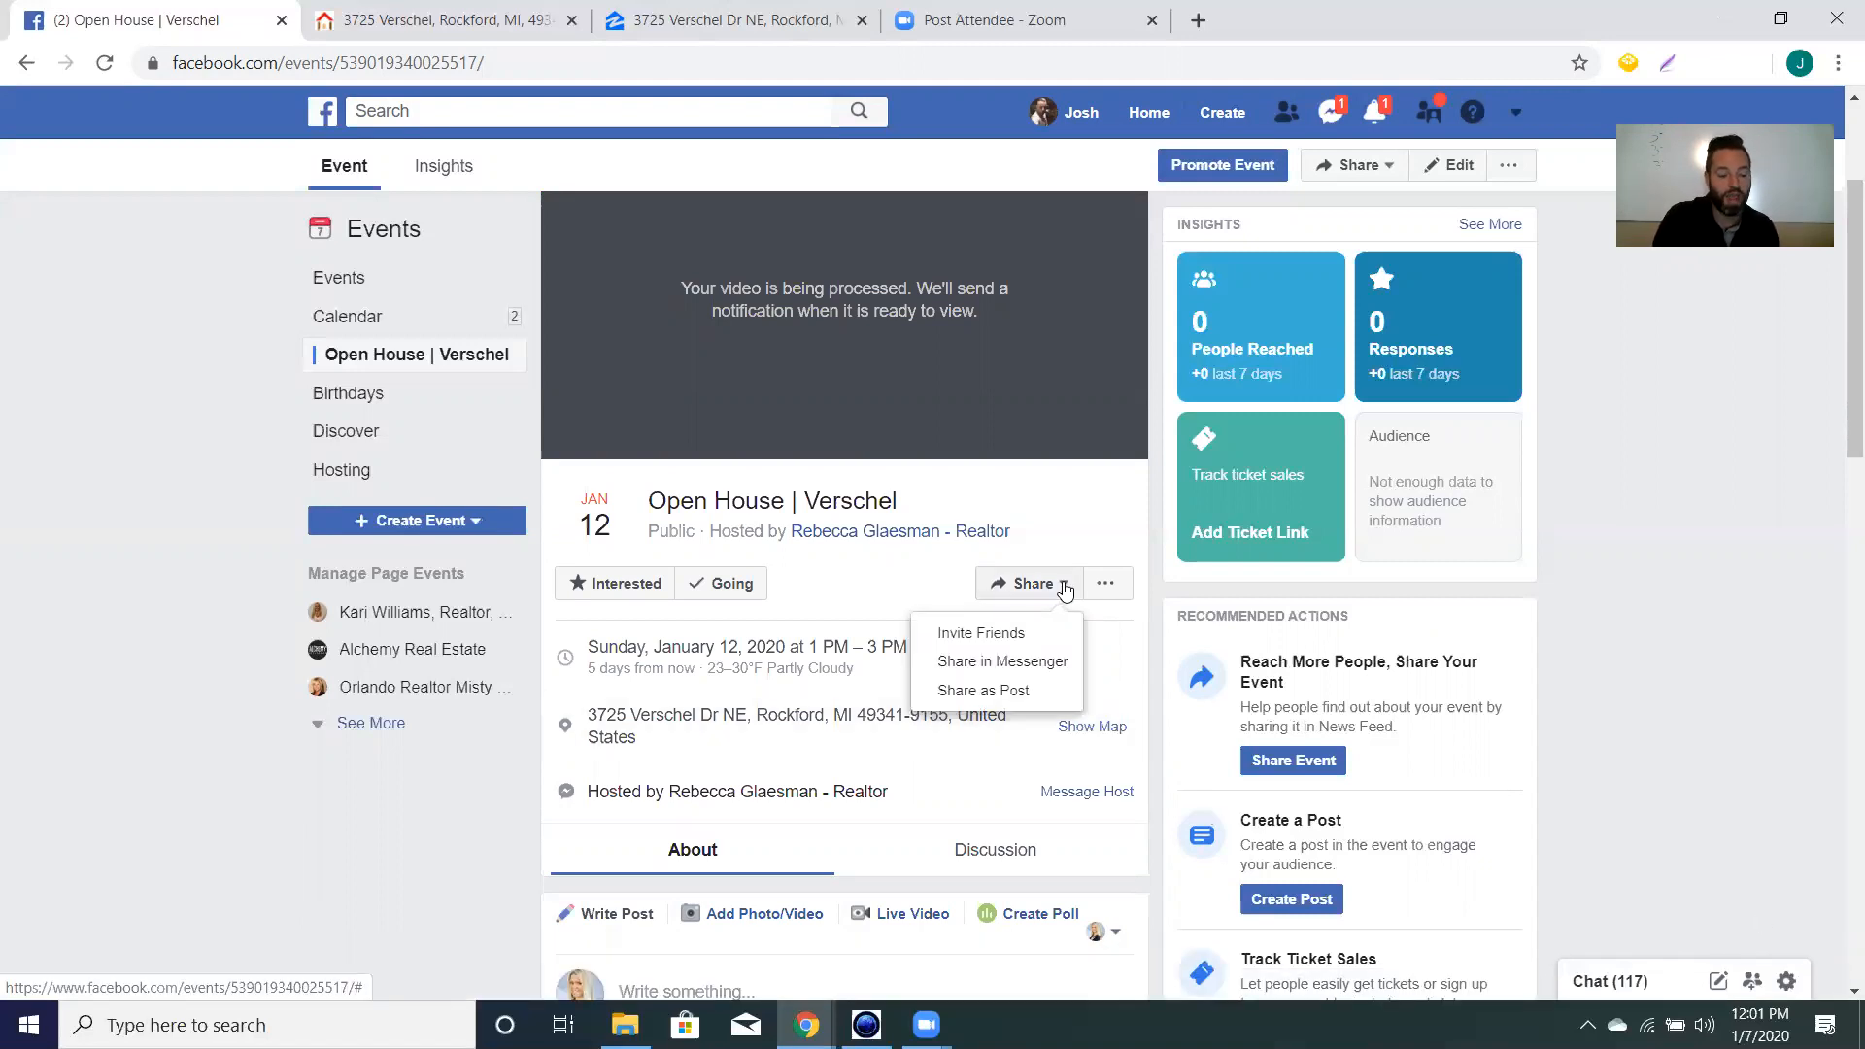
{"action": "left_click", "coordinate": [1009, 690]}
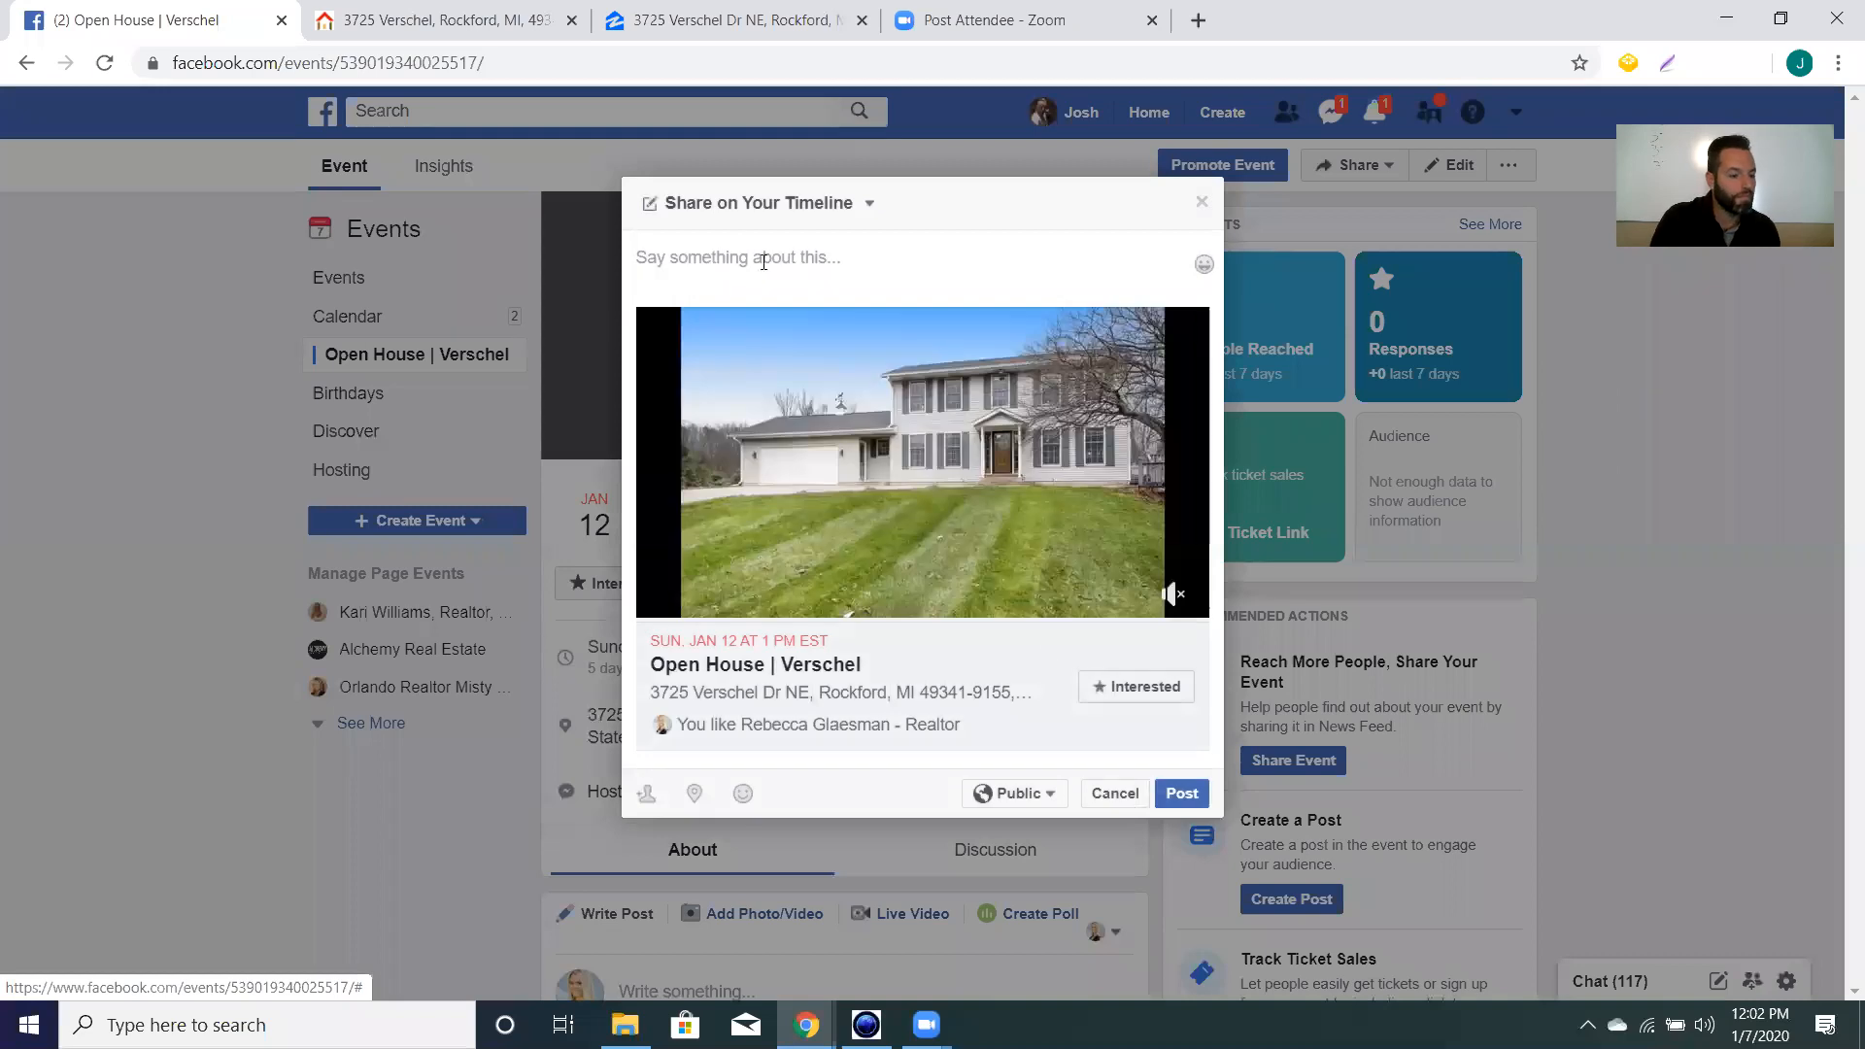
{"action": "left_click", "coordinate": [865, 205]}
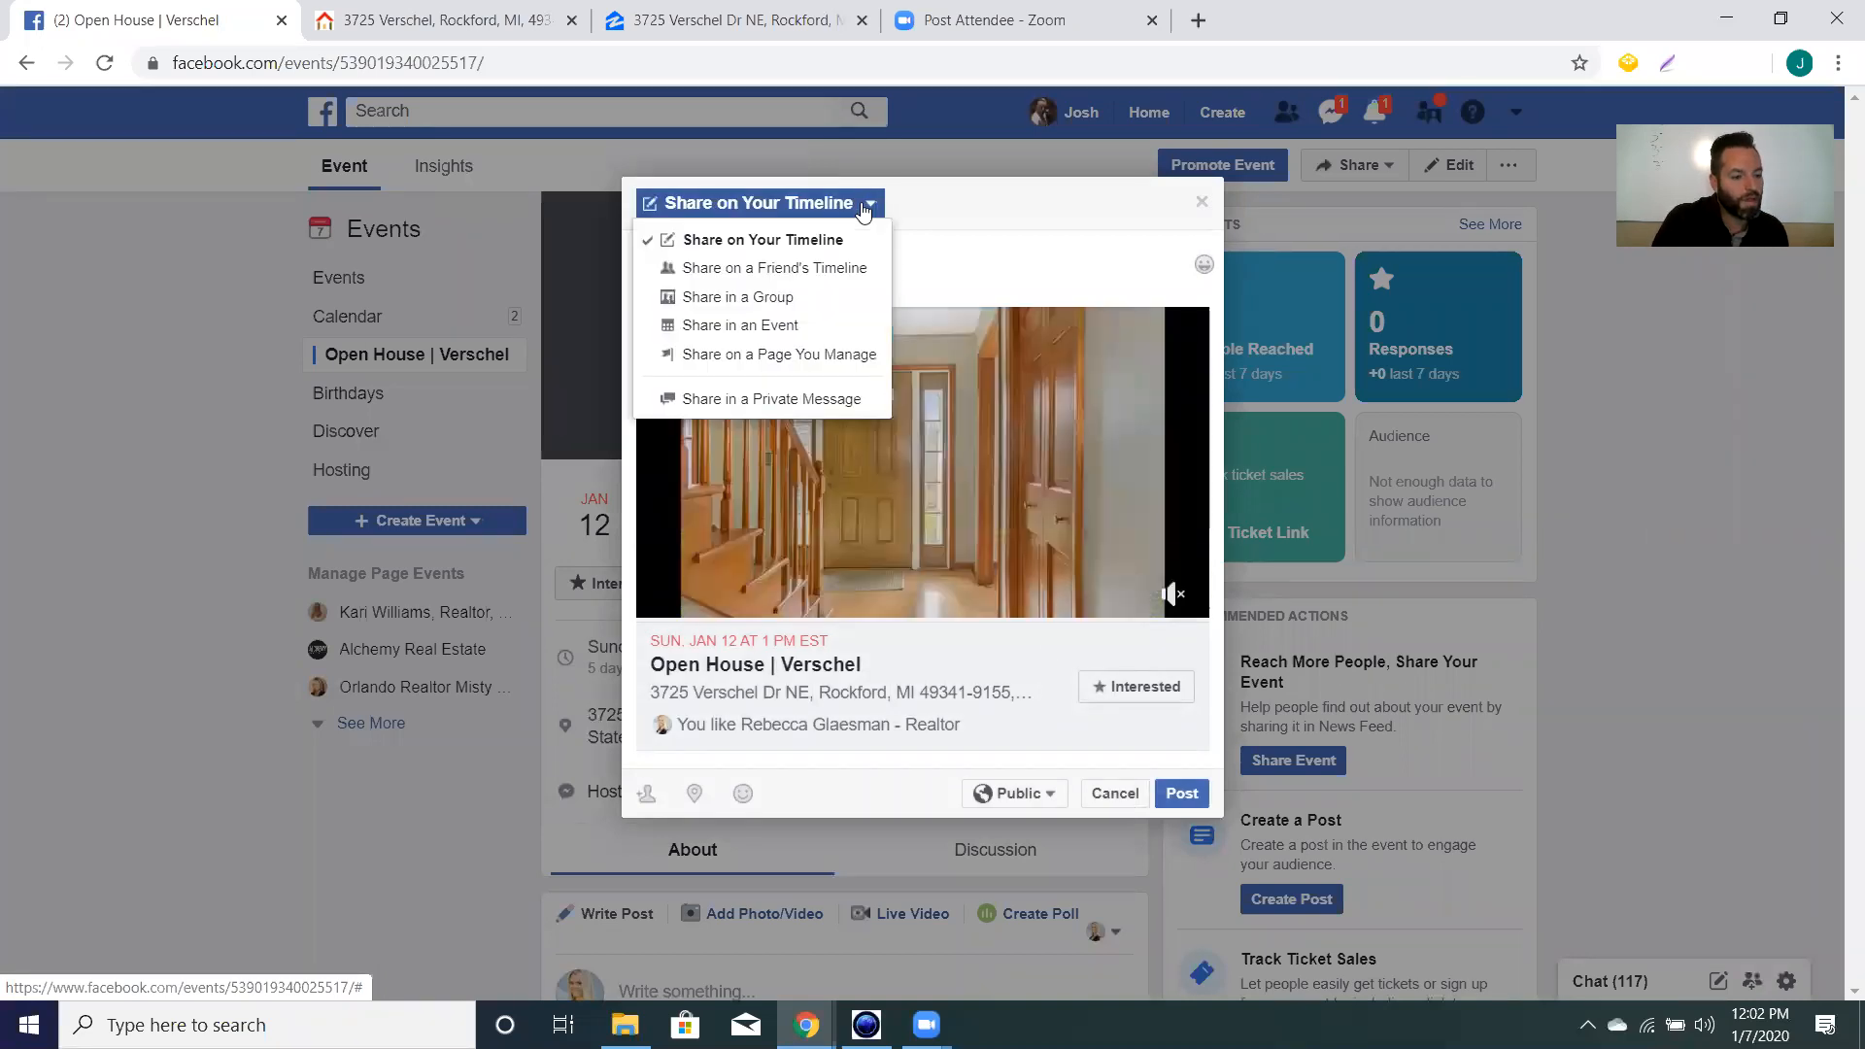
{"action": "left_click", "coordinate": [812, 268]}
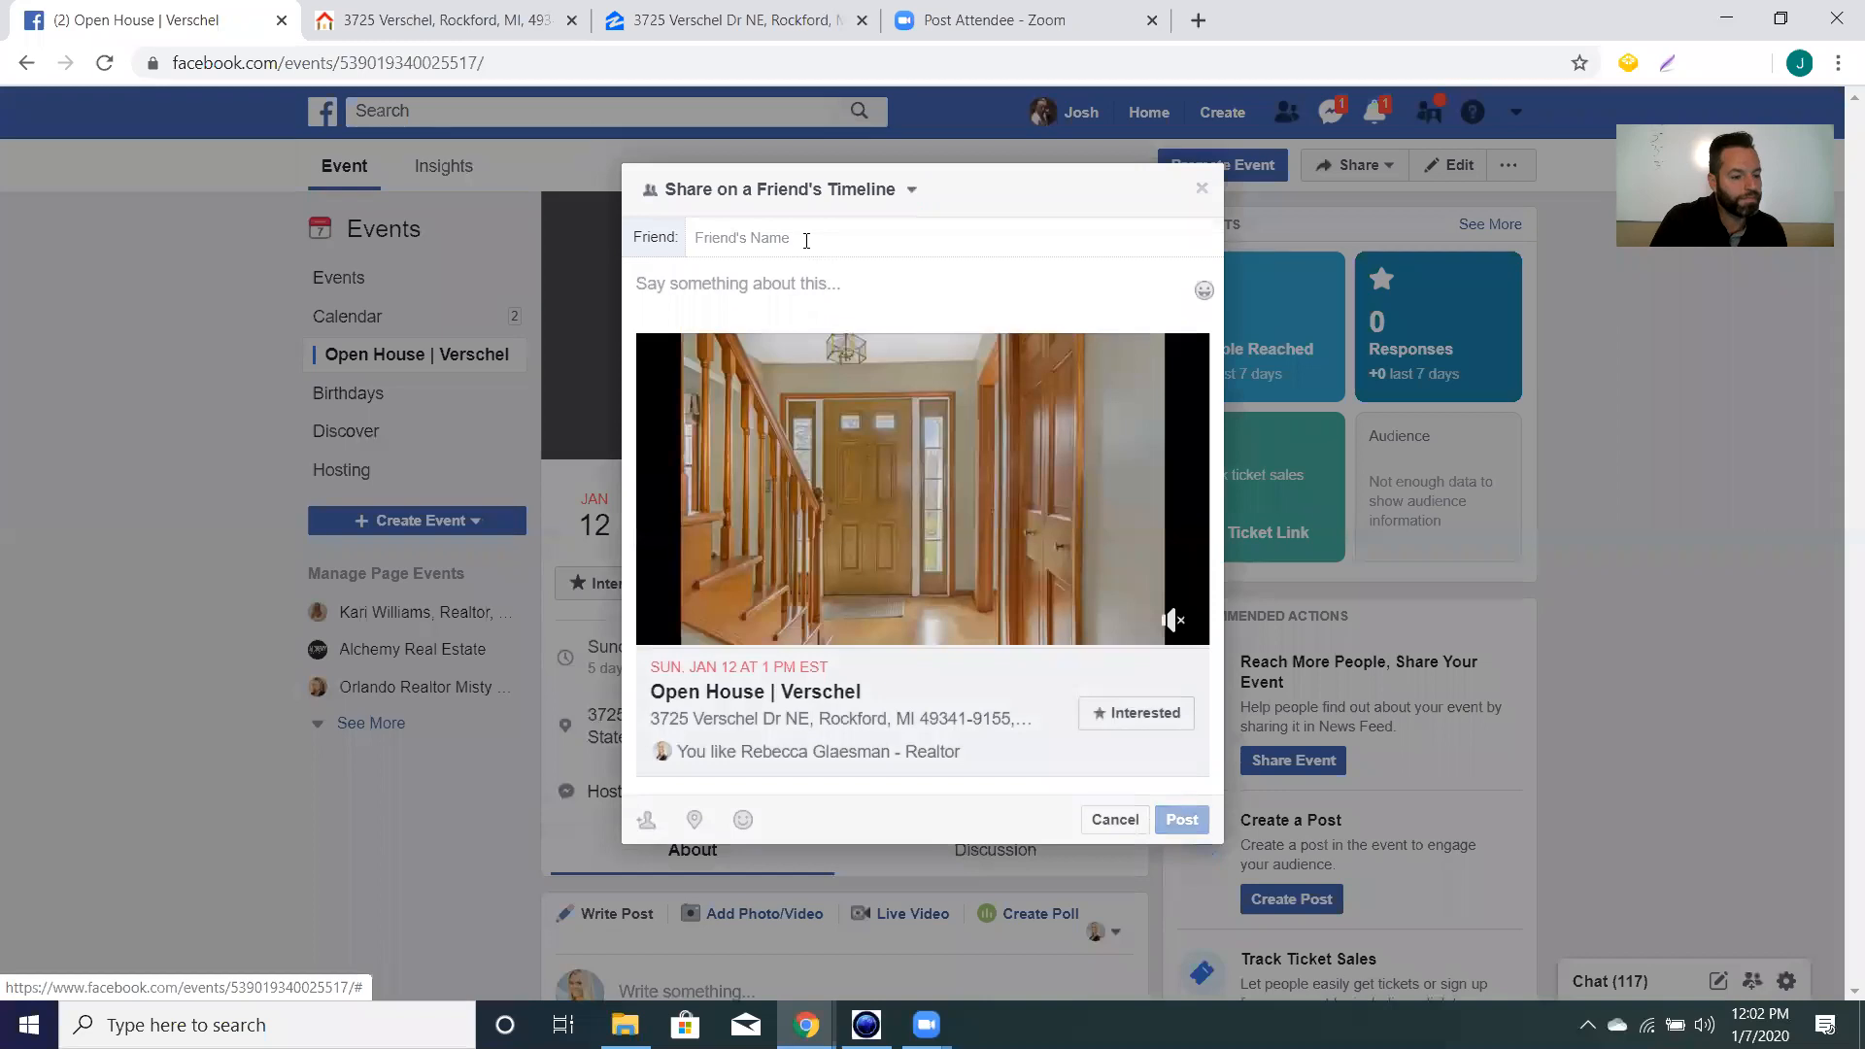
Select the friend and post the share with the message 'Come join us this Sunday!'.
{"action": "type", "text": "r"}
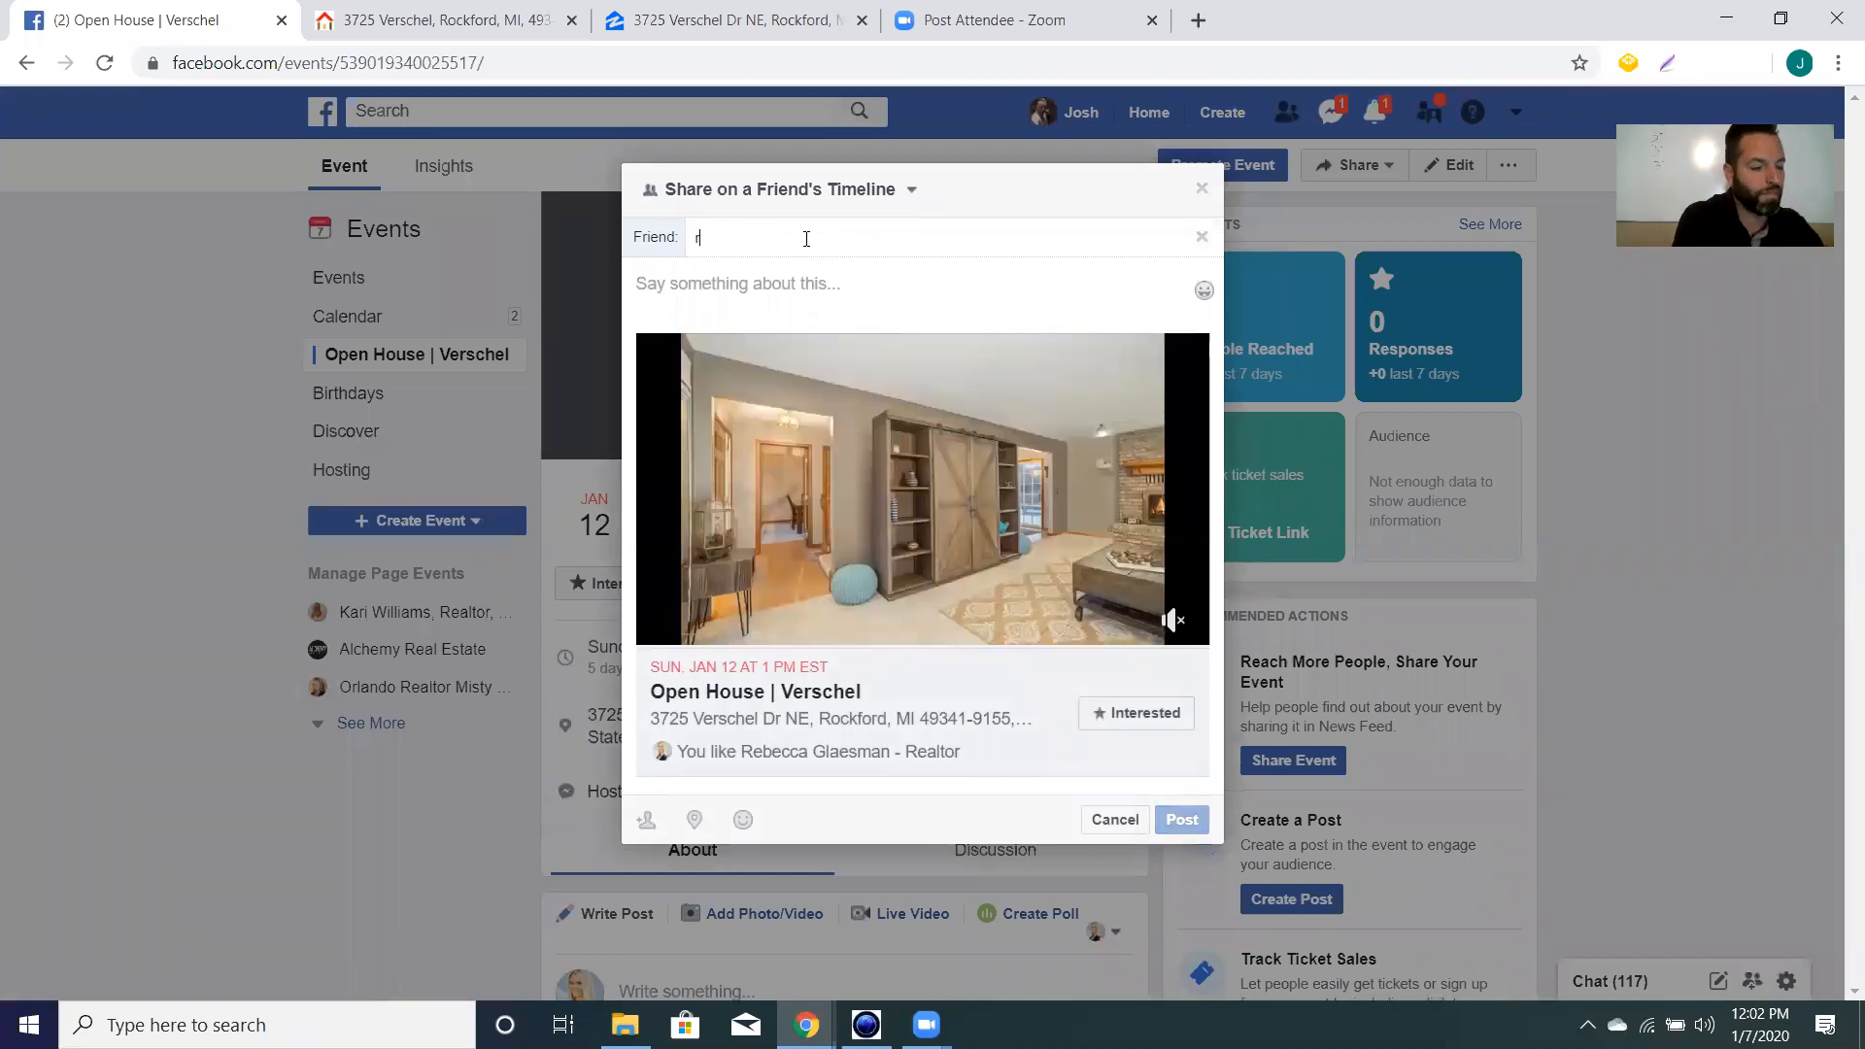
{"action": "type", "text": "ebb"}
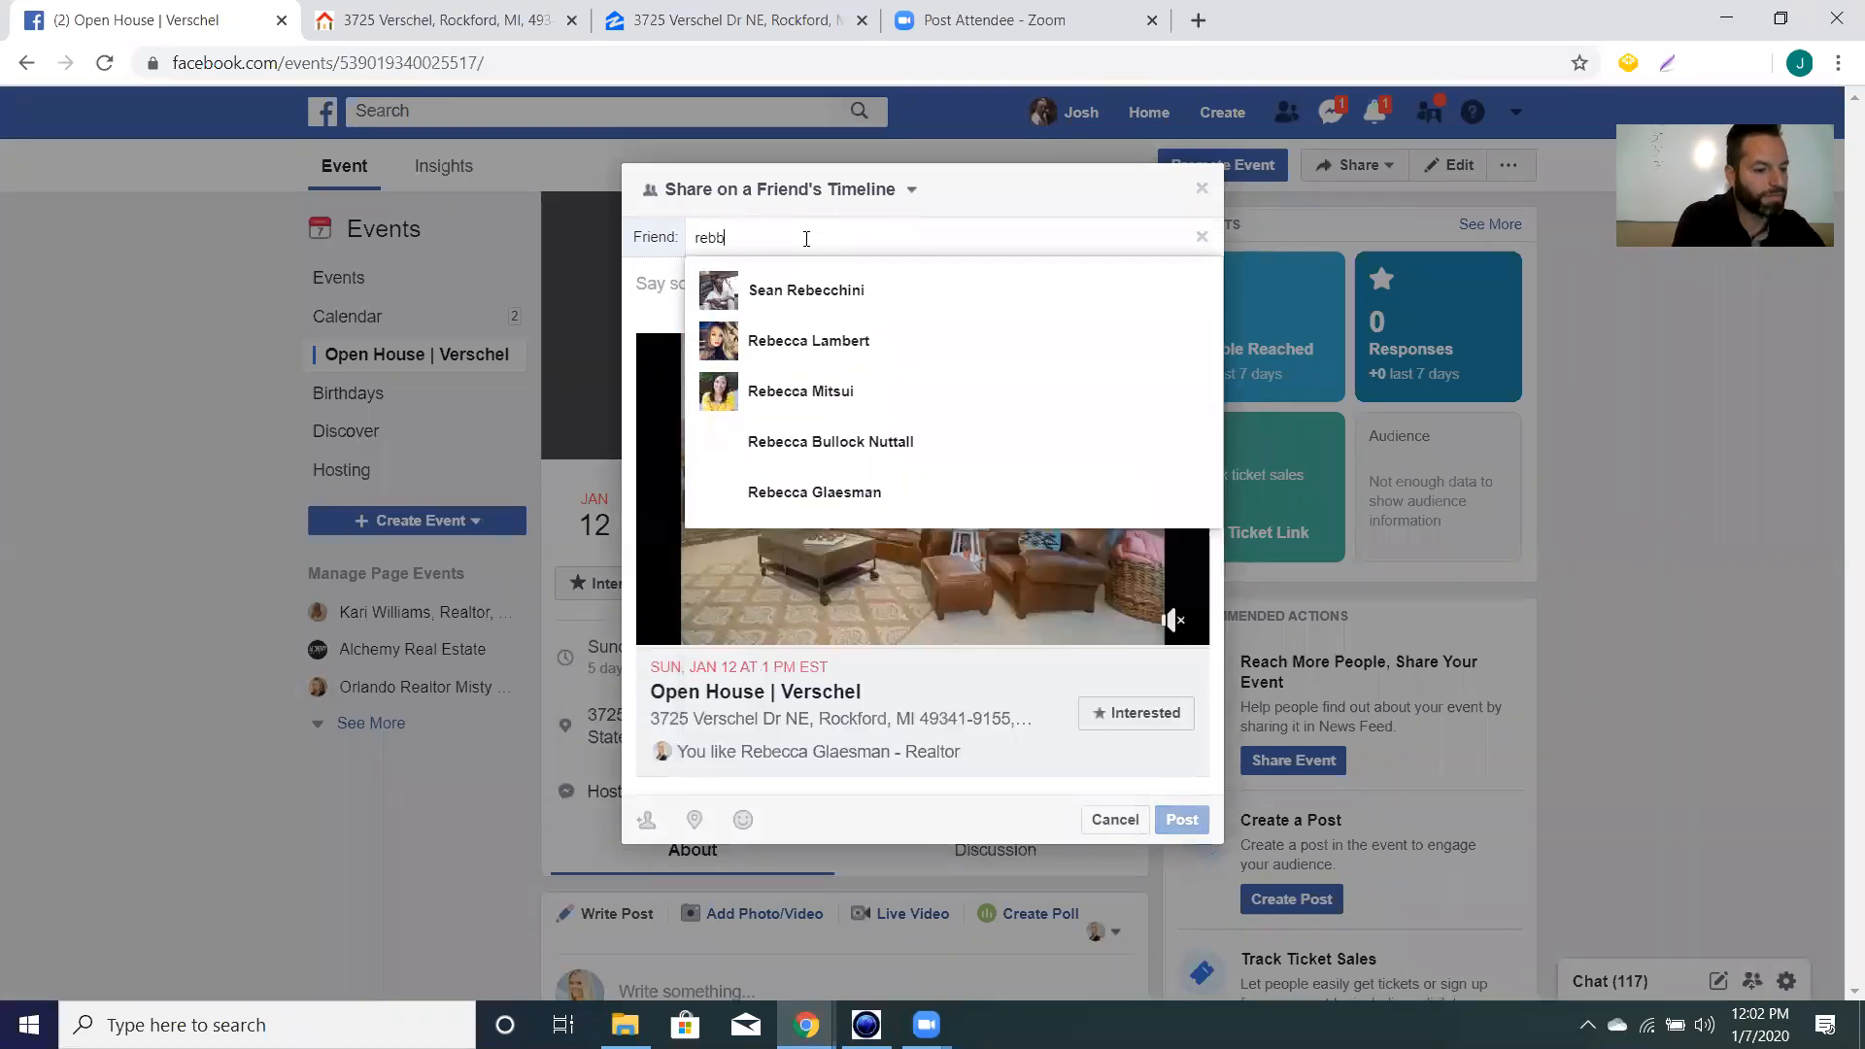
{"action": "key", "text": "BackSpace"}
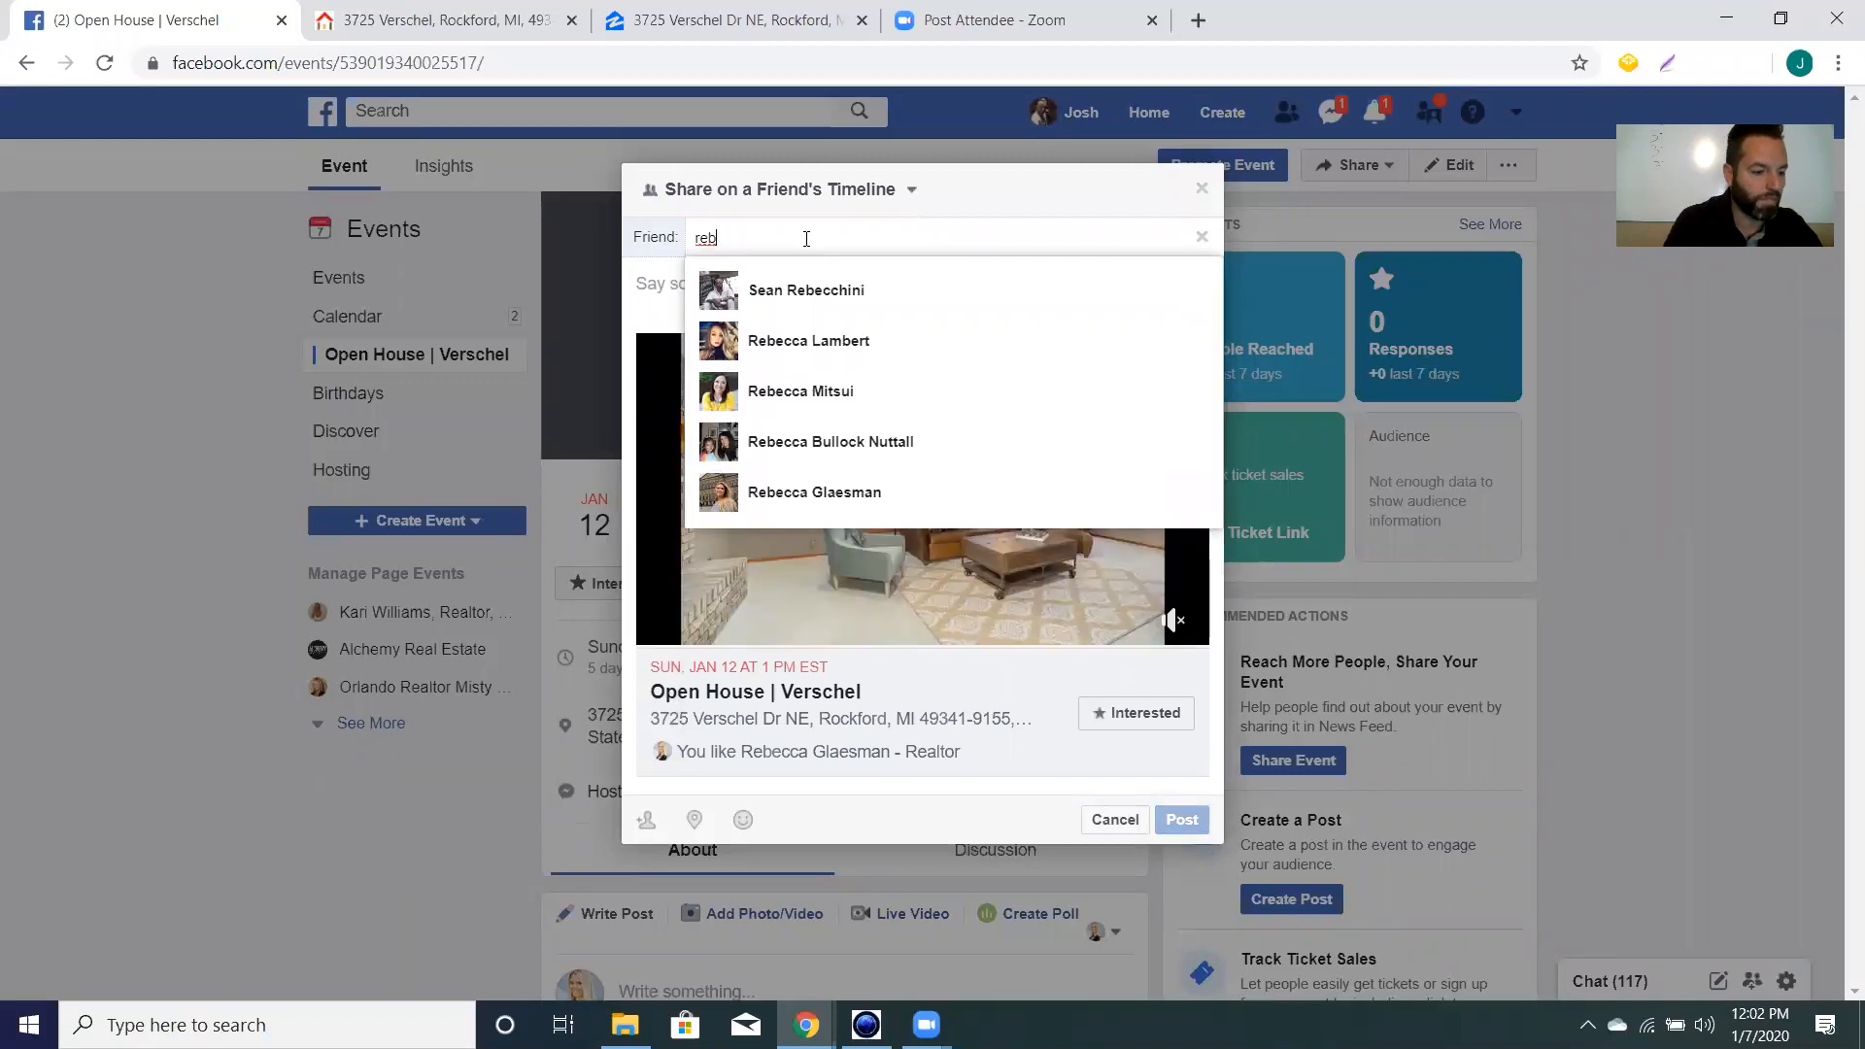
{"action": "left_click", "coordinate": [867, 501]}
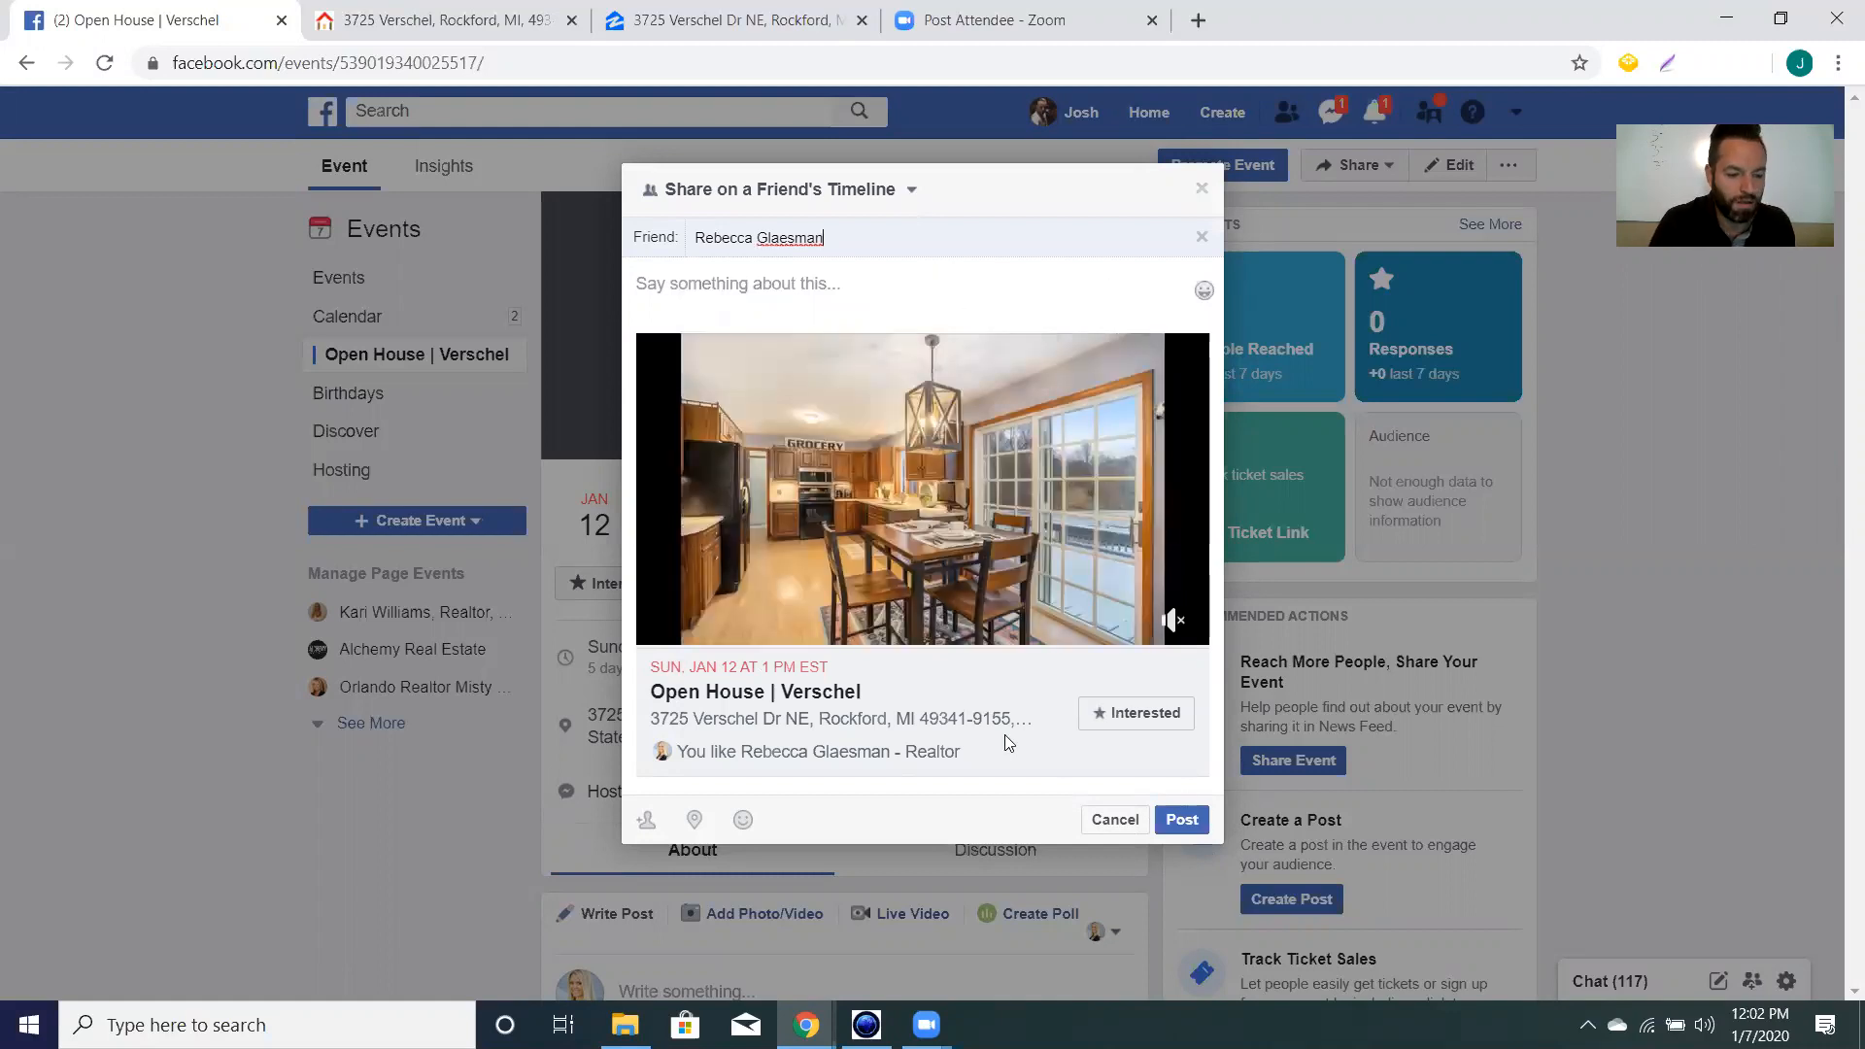
{"action": "left_click", "coordinate": [828, 289]}
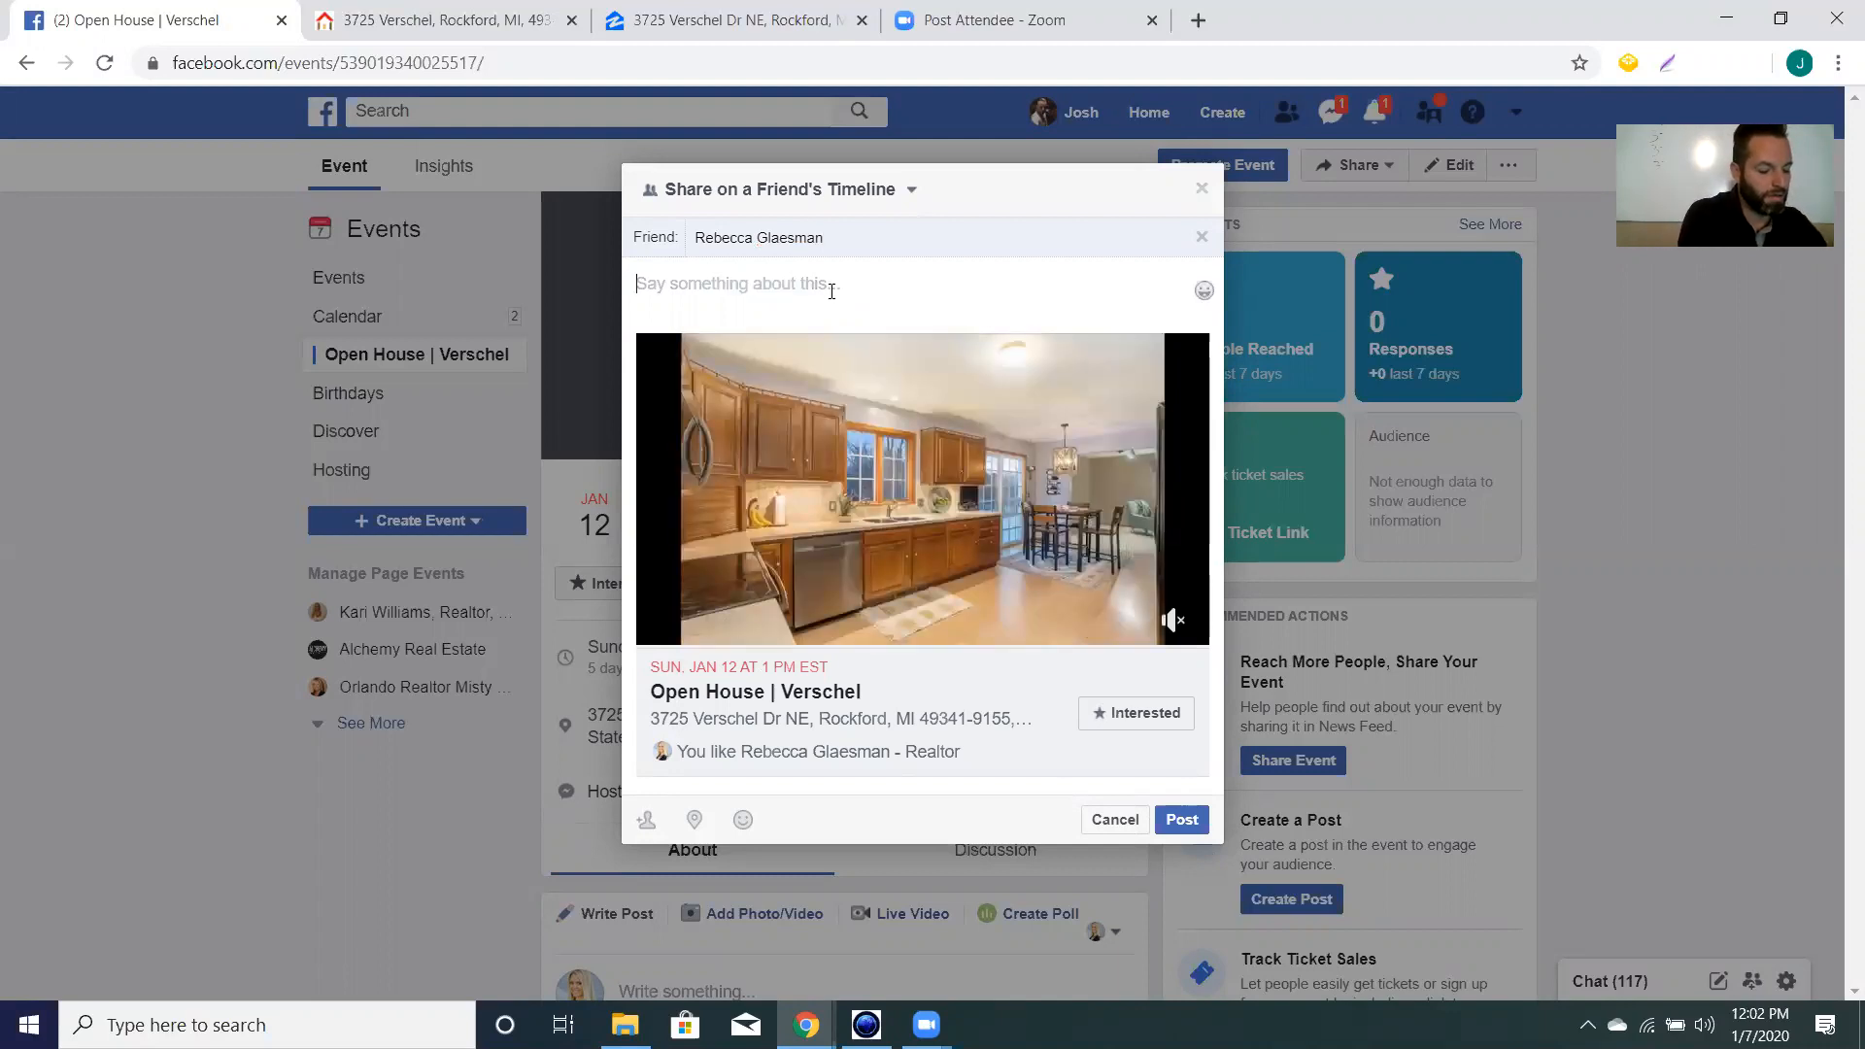
{"action": "type", "text": "Come join"}
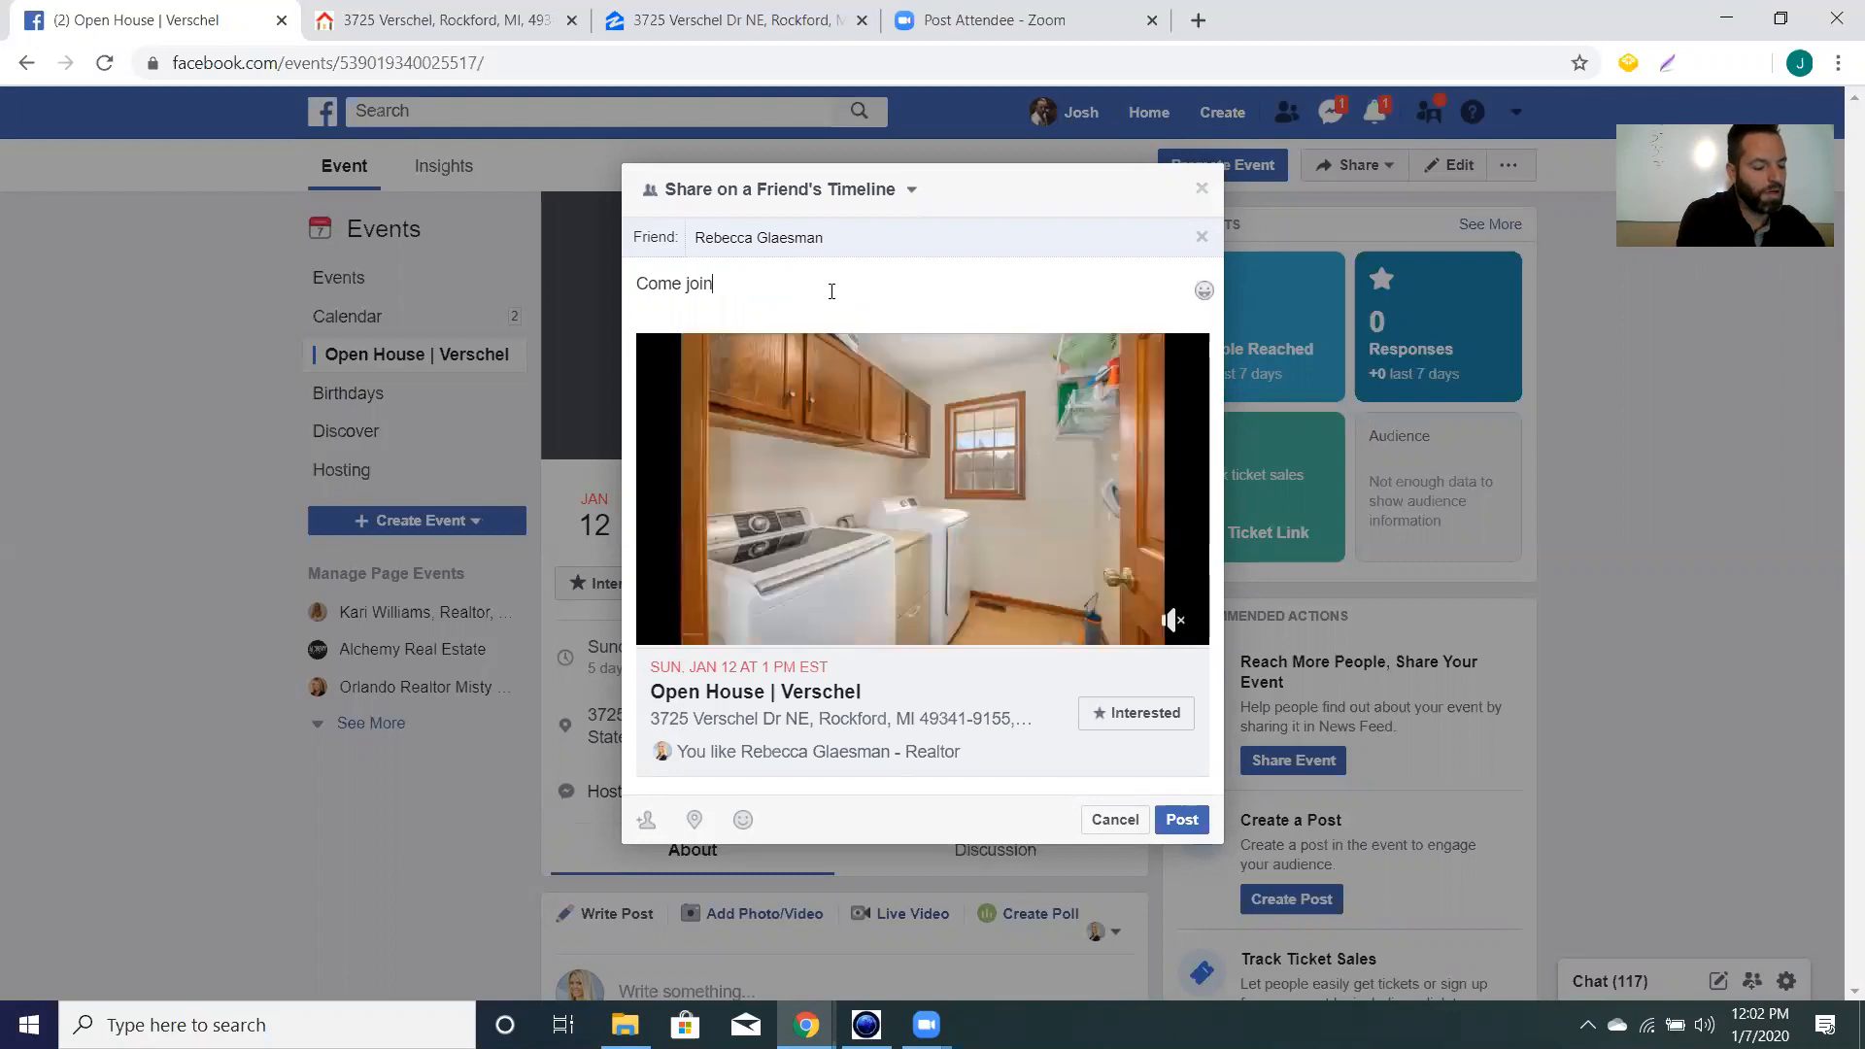
{"action": "type", "text": " us this su"}
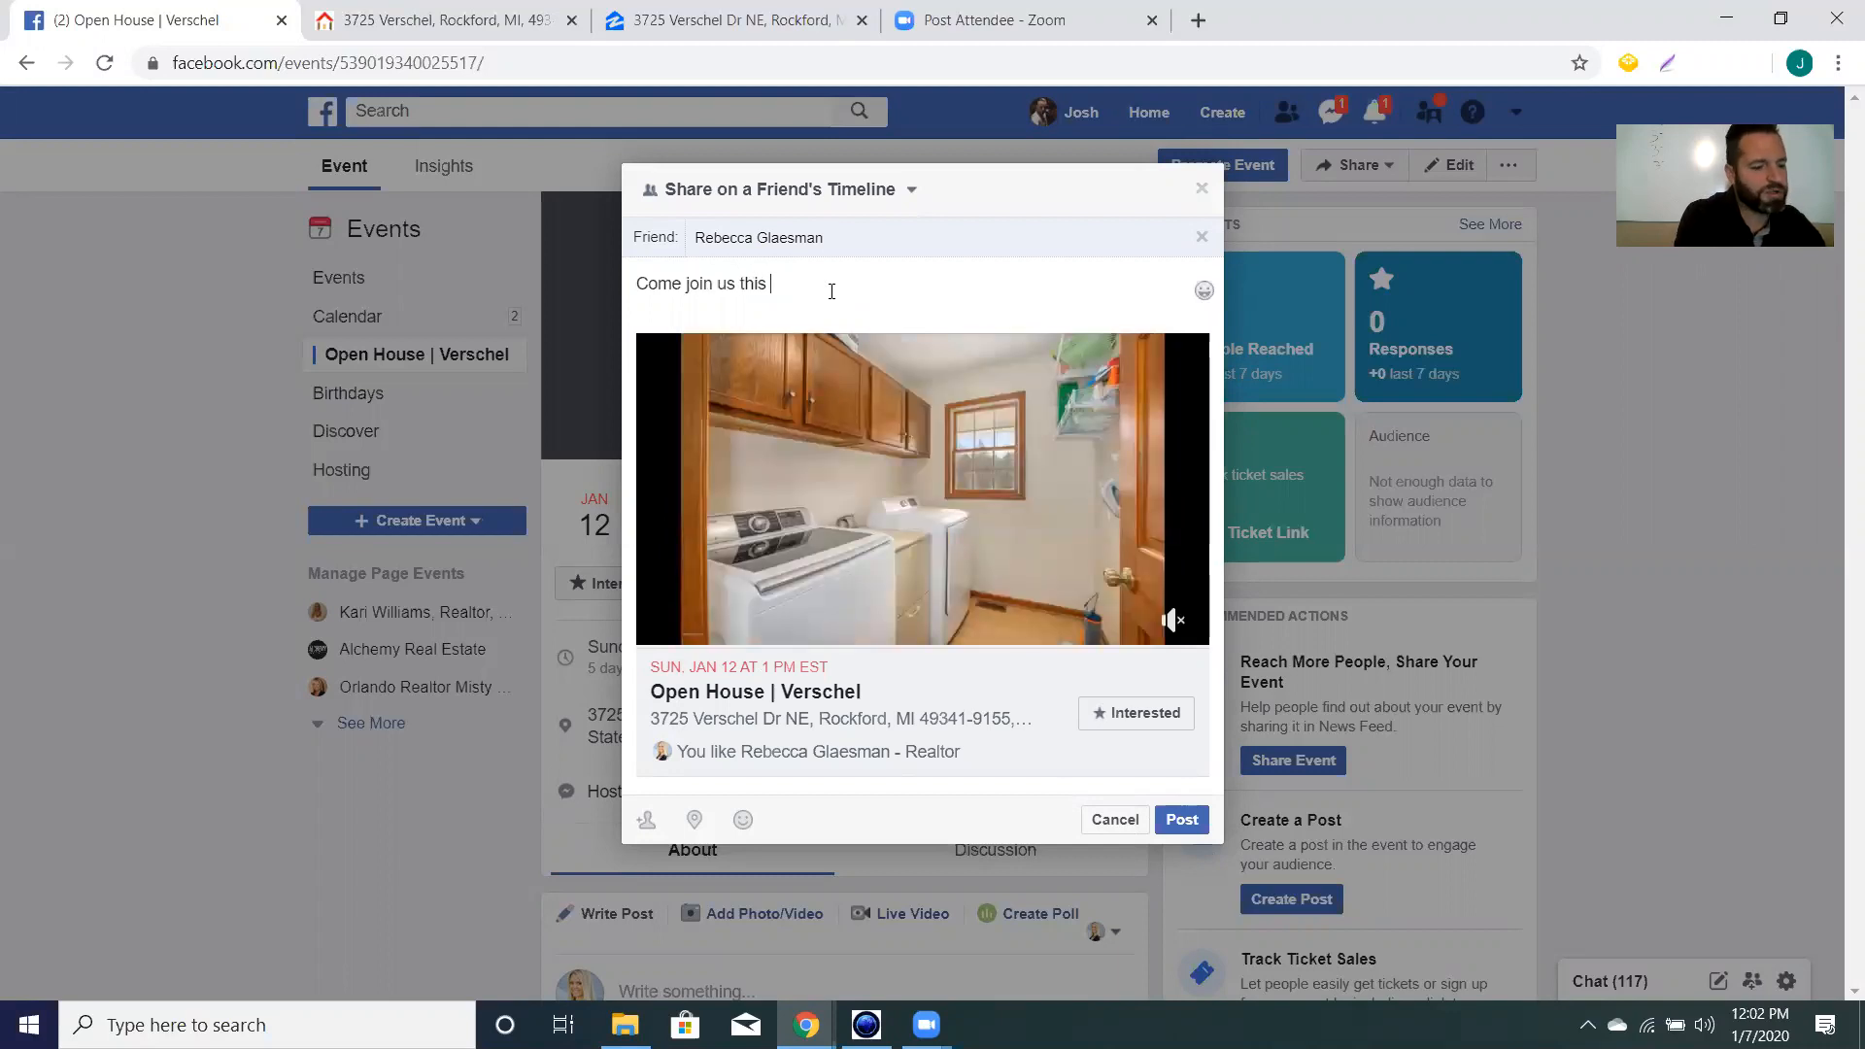
{"action": "key", "text": "BackSpace"}
{"action": "key", "text": "BackSpace"}
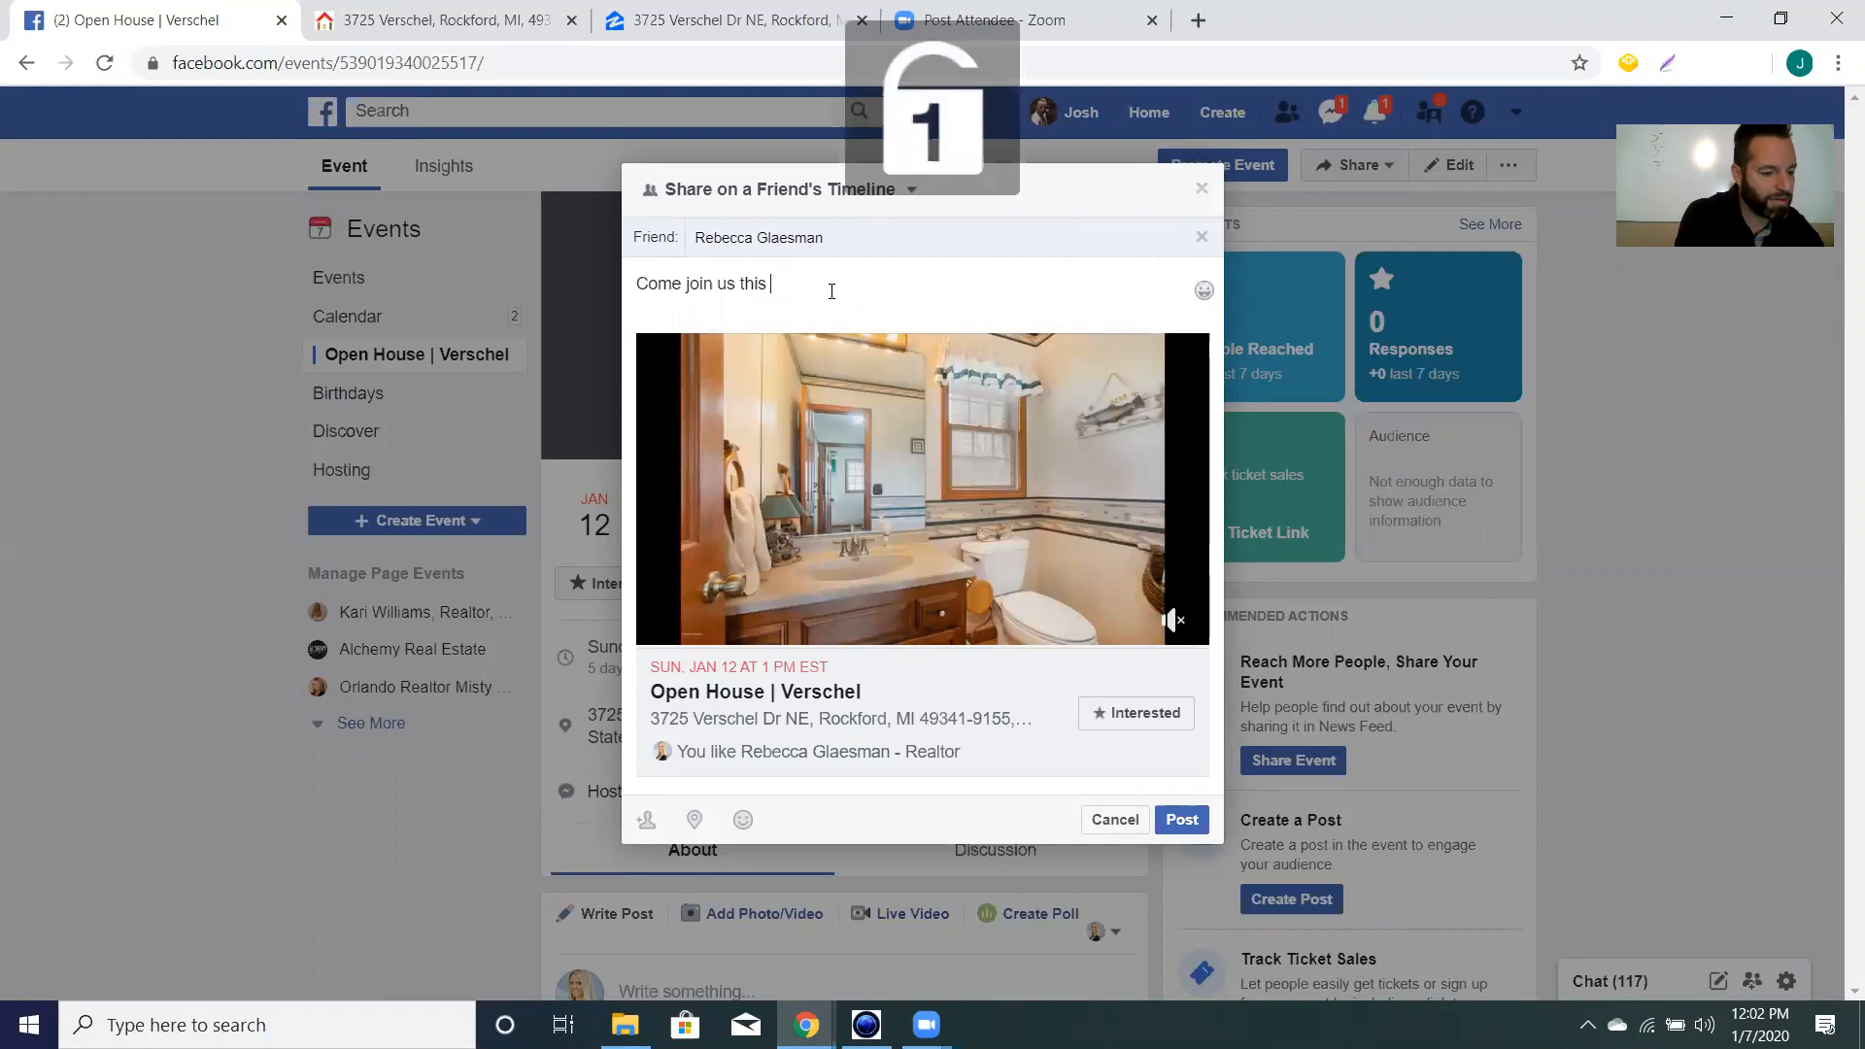
{"action": "type", "text": "Sunday"}
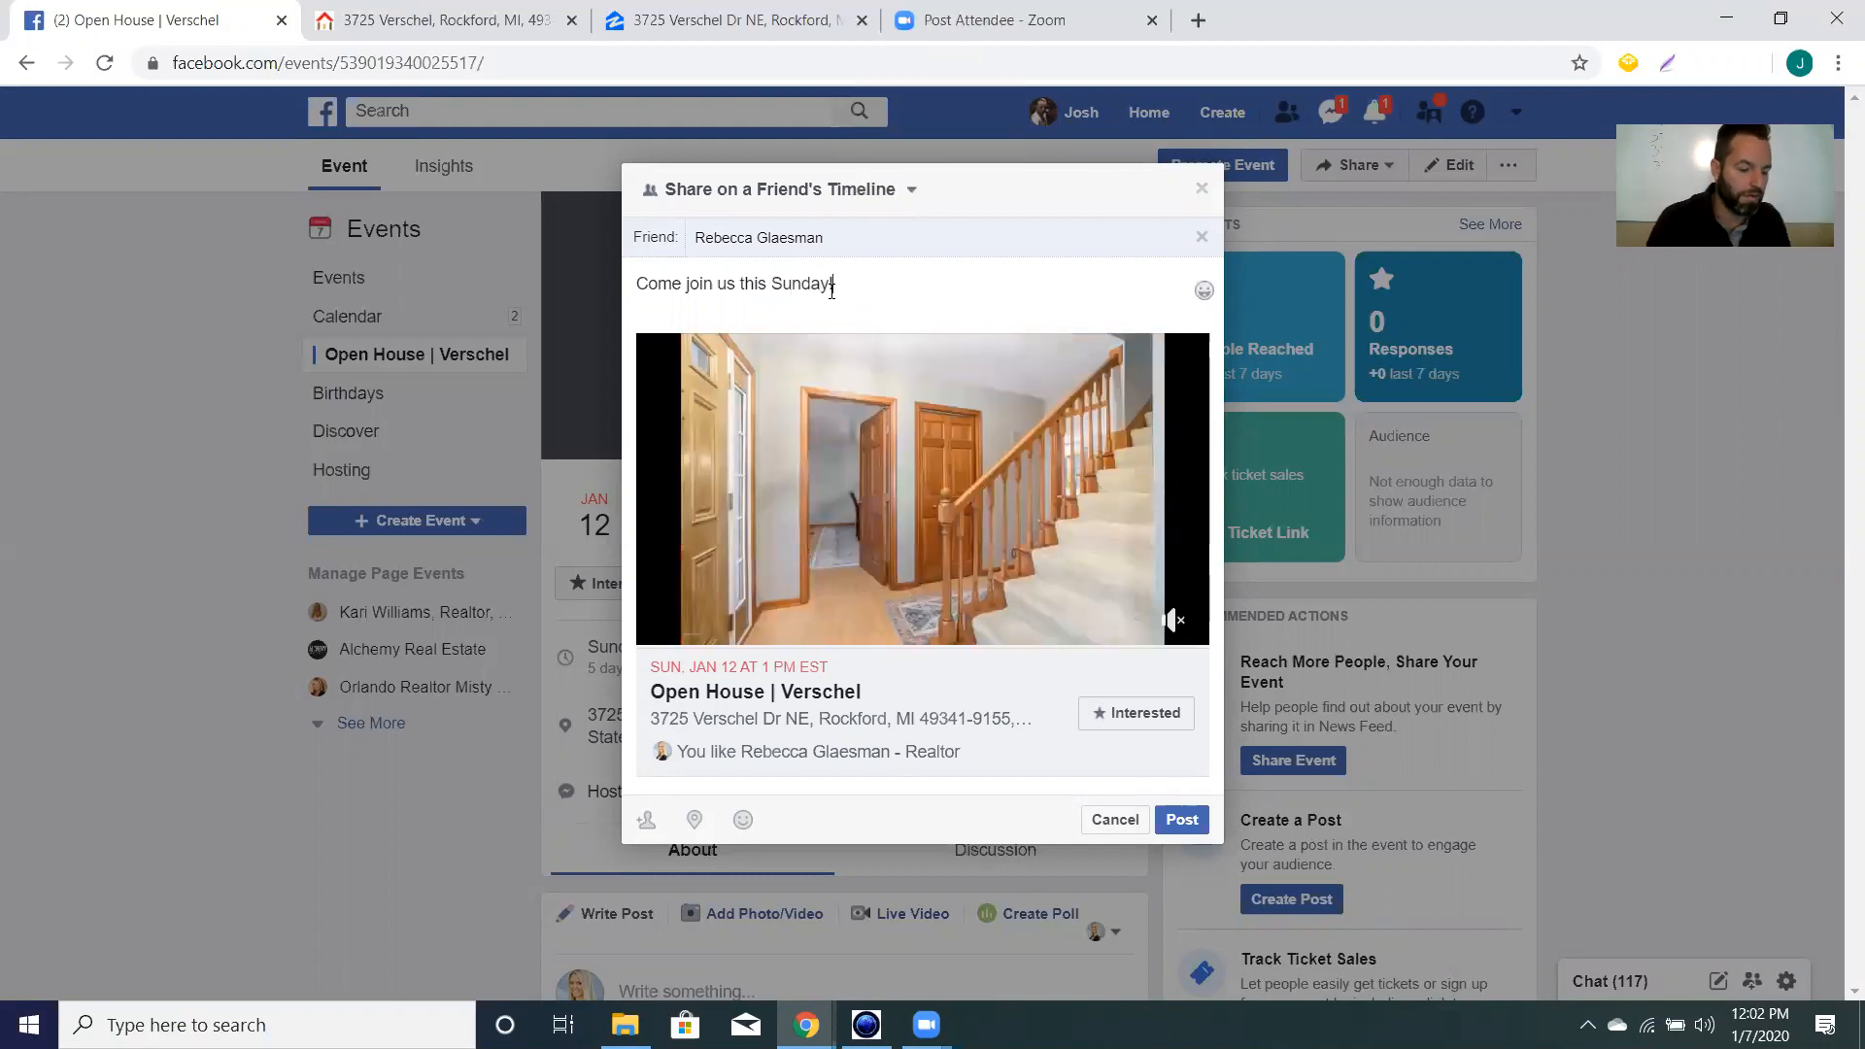
{"action": "type", "text": "!"}
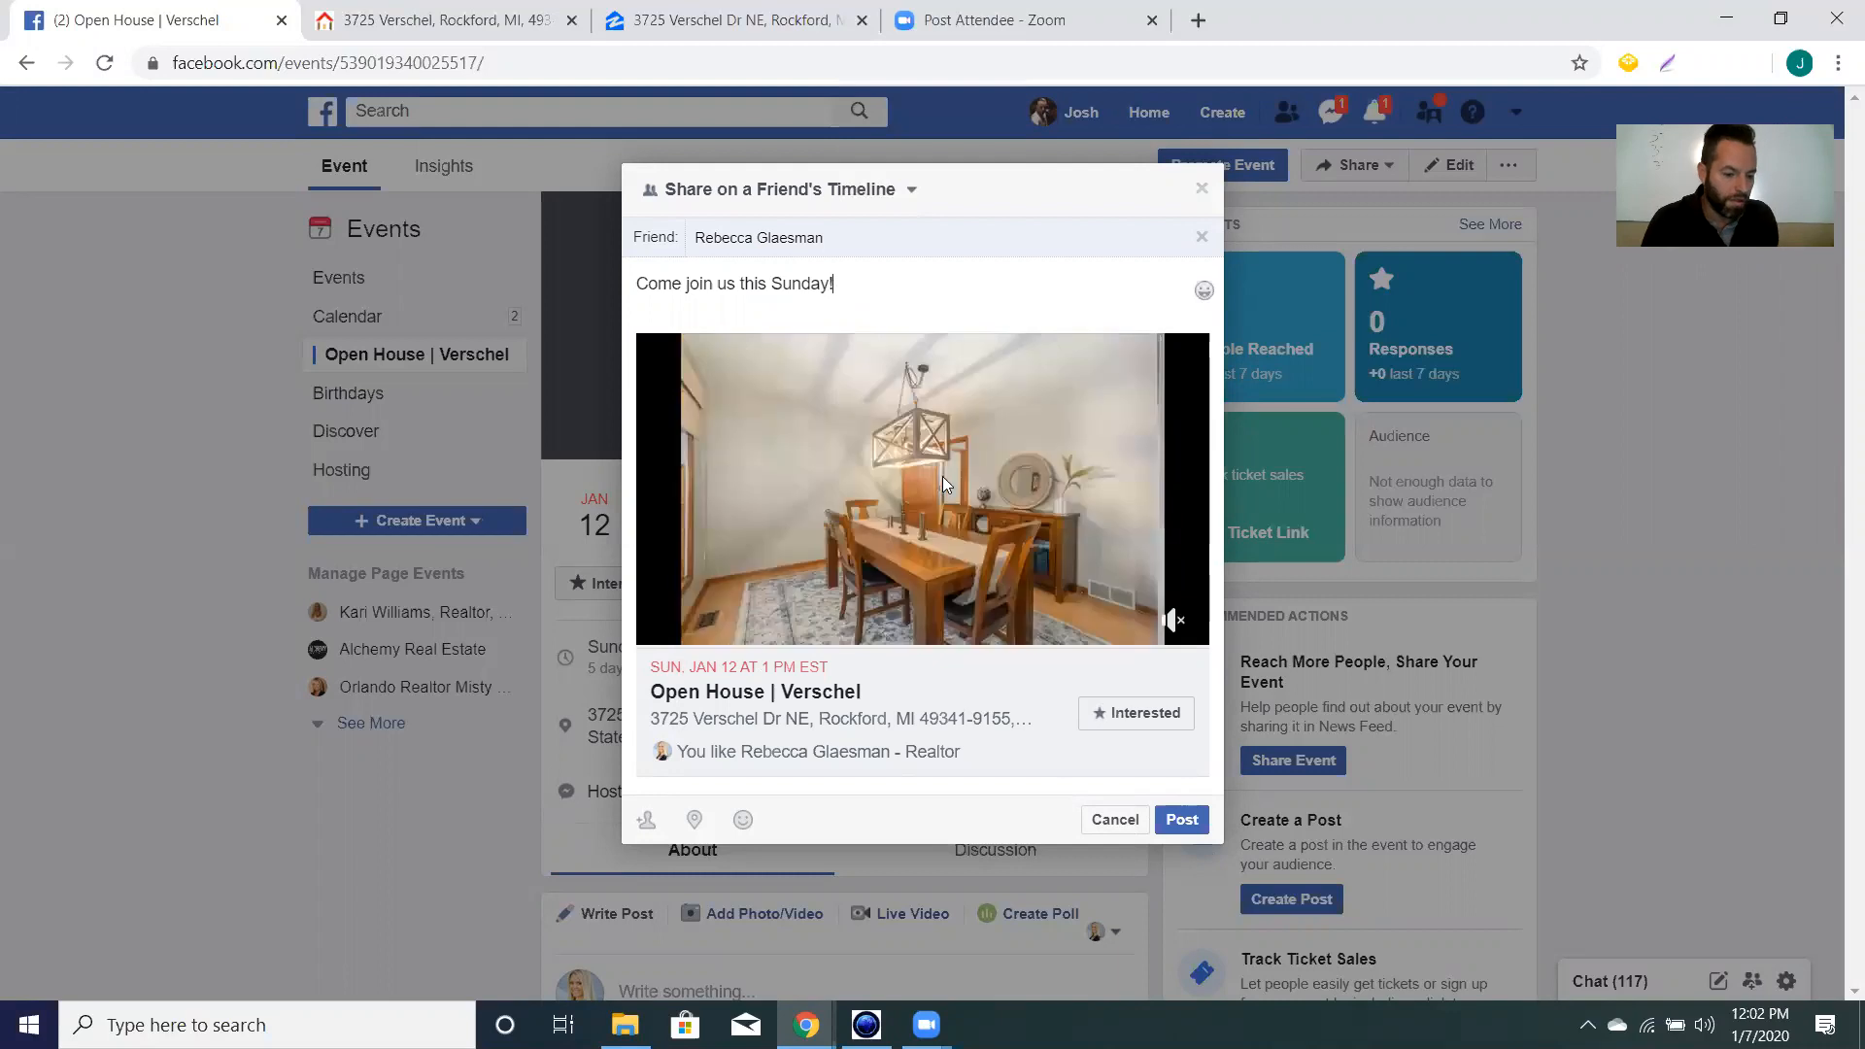
{"action": "left_click", "coordinate": [1185, 826]}
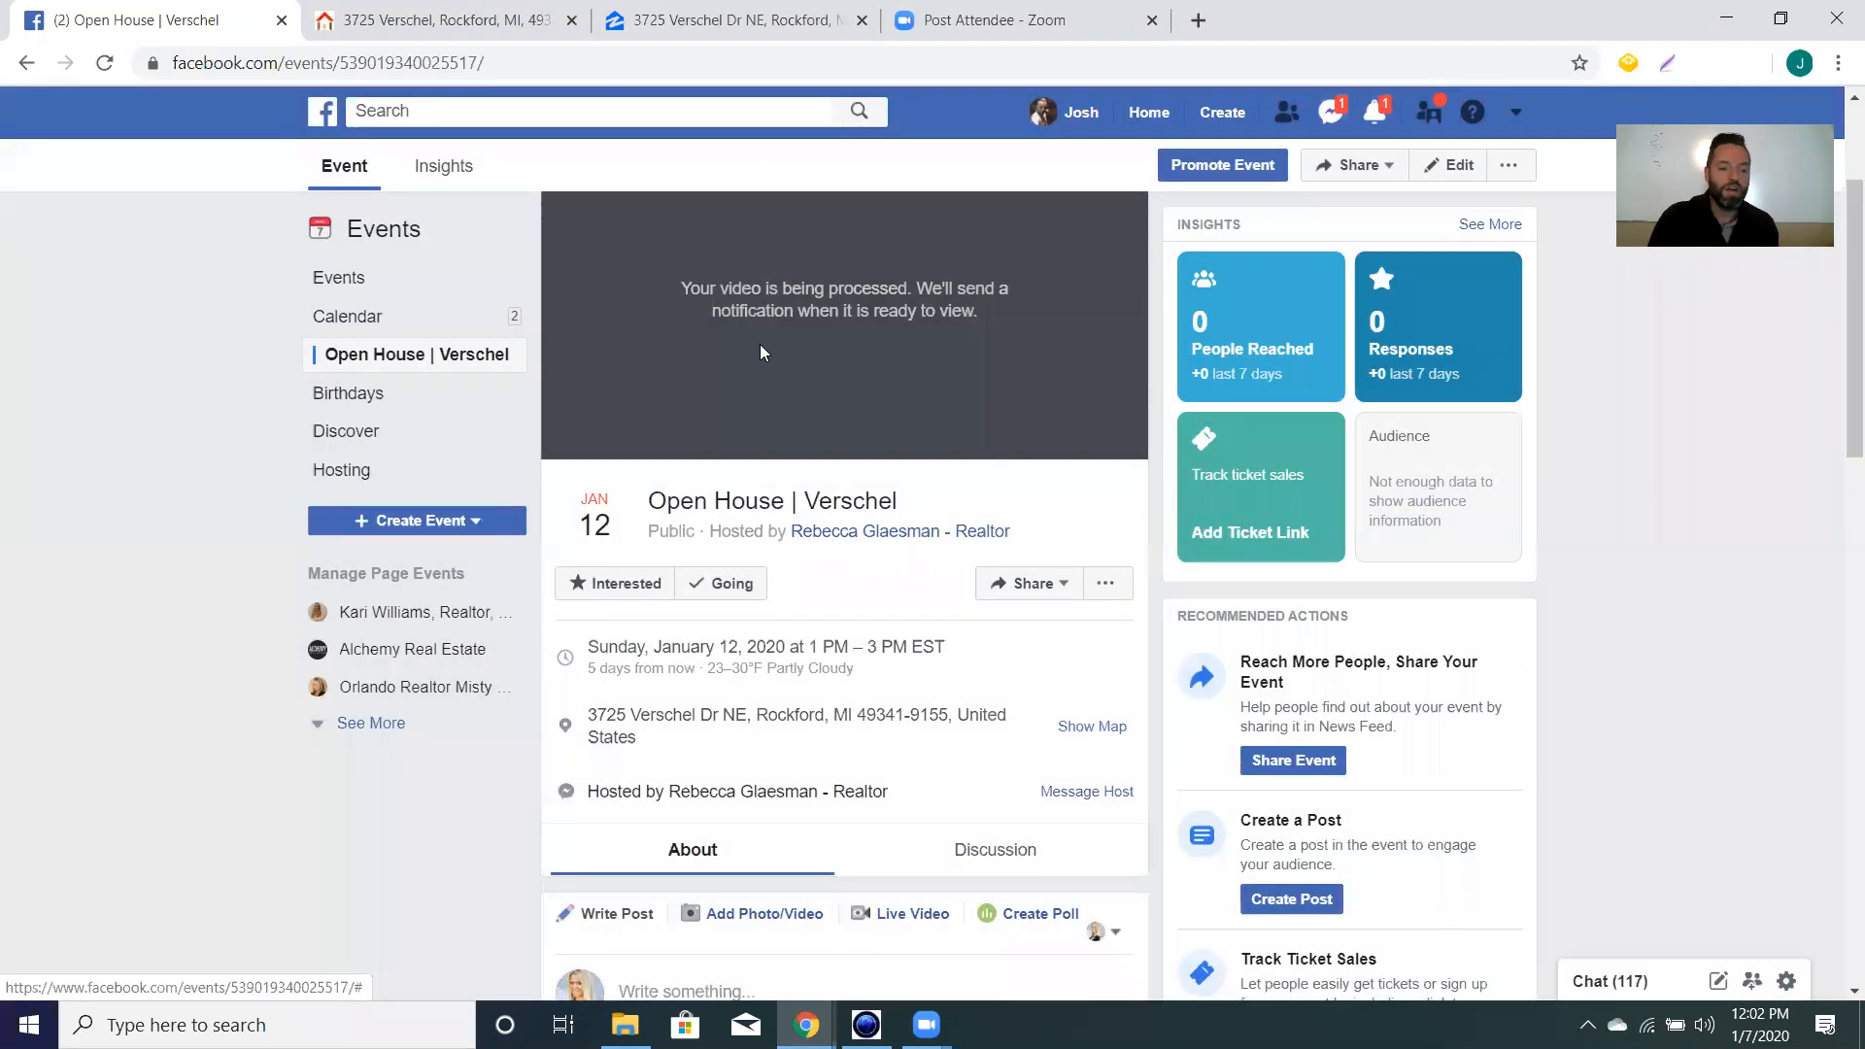
Check and close the notifications list, then go to the Home news feed.
{"action": "left_click", "coordinate": [1374, 114]}
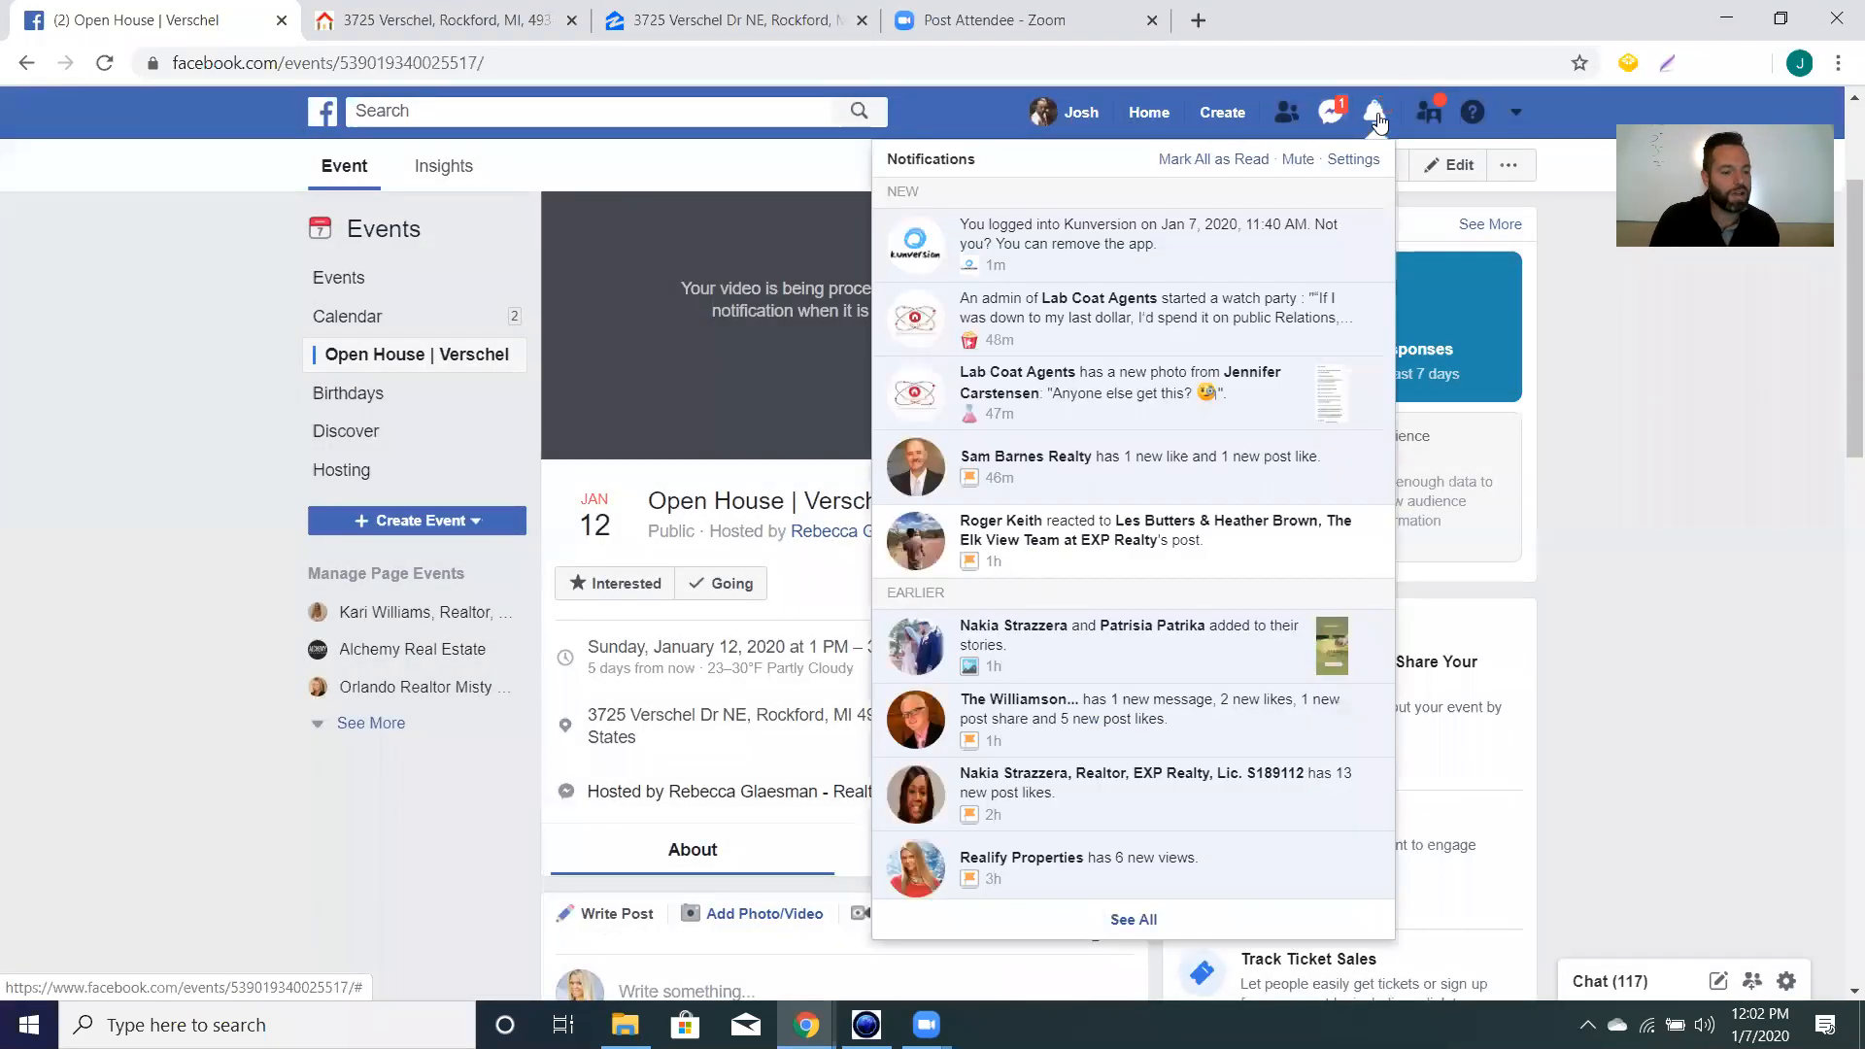
{"action": "left_click", "coordinate": [1629, 303]}
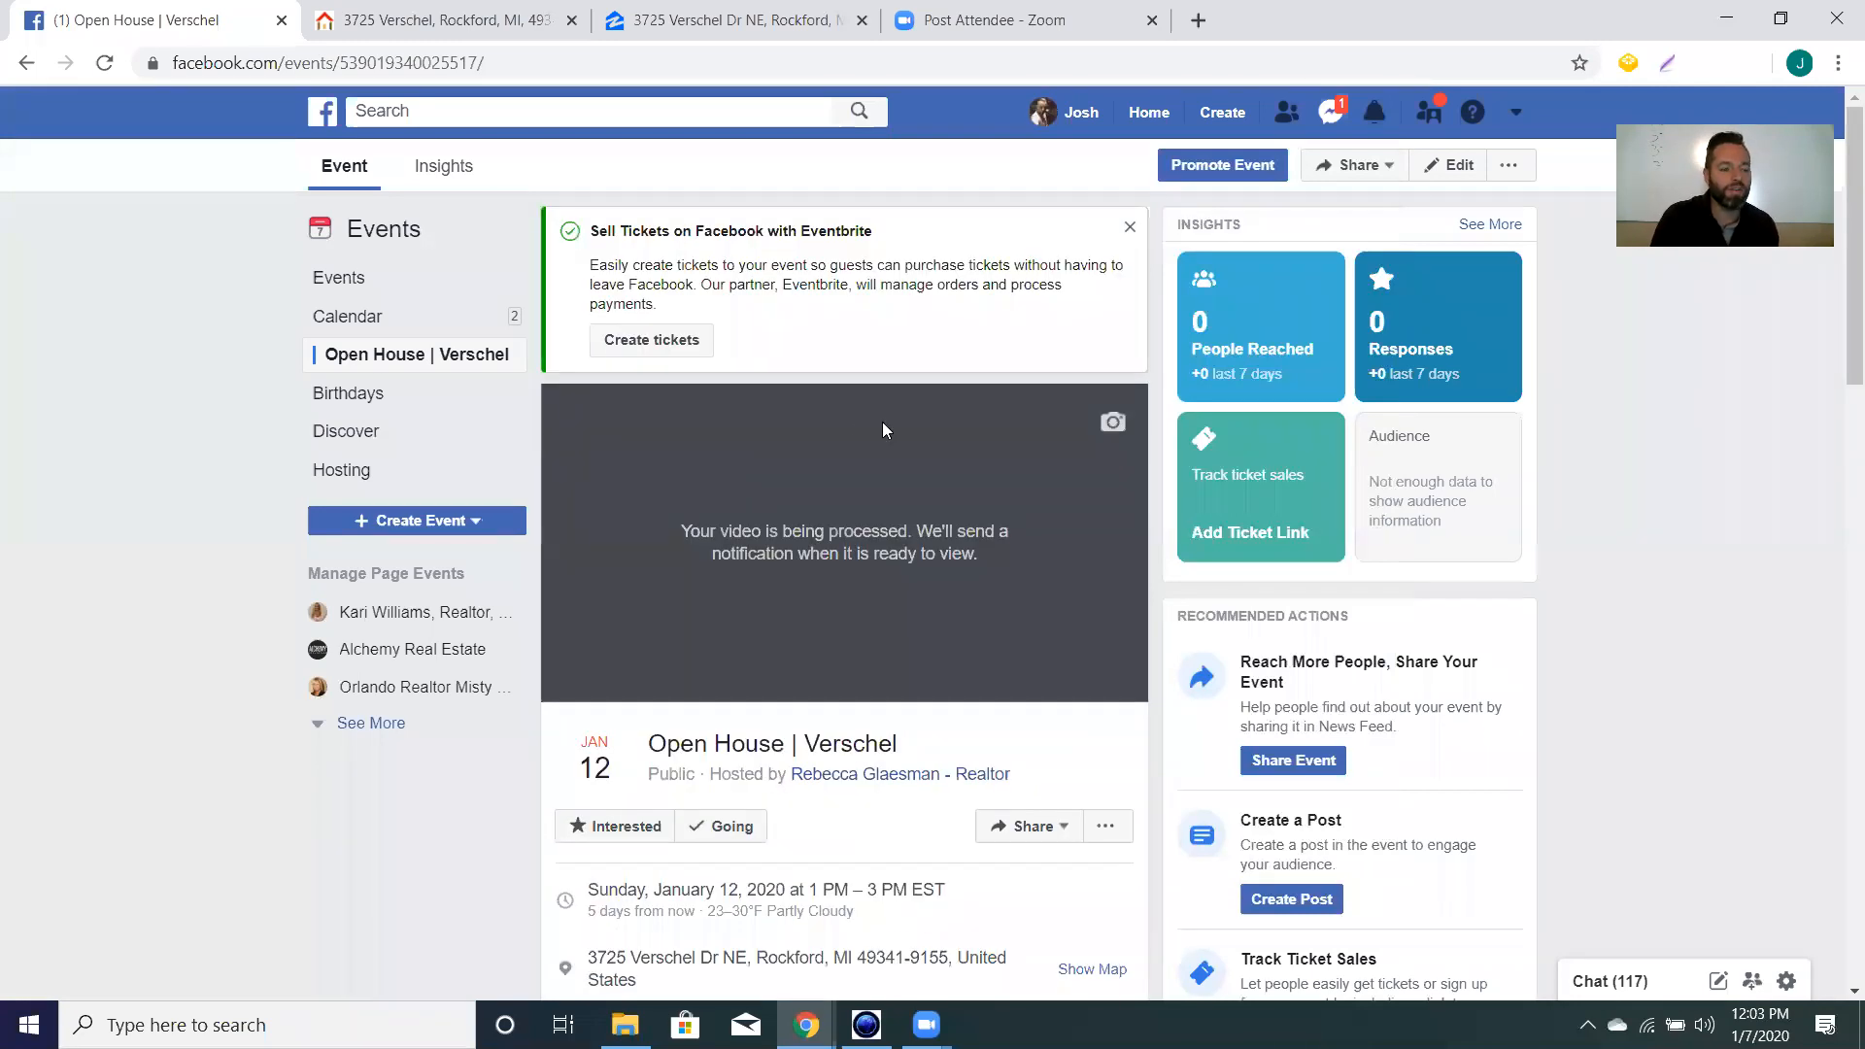
{"action": "scroll", "coordinate": [882, 422], "scroll_direction": "down", "scroll_amount": 4}
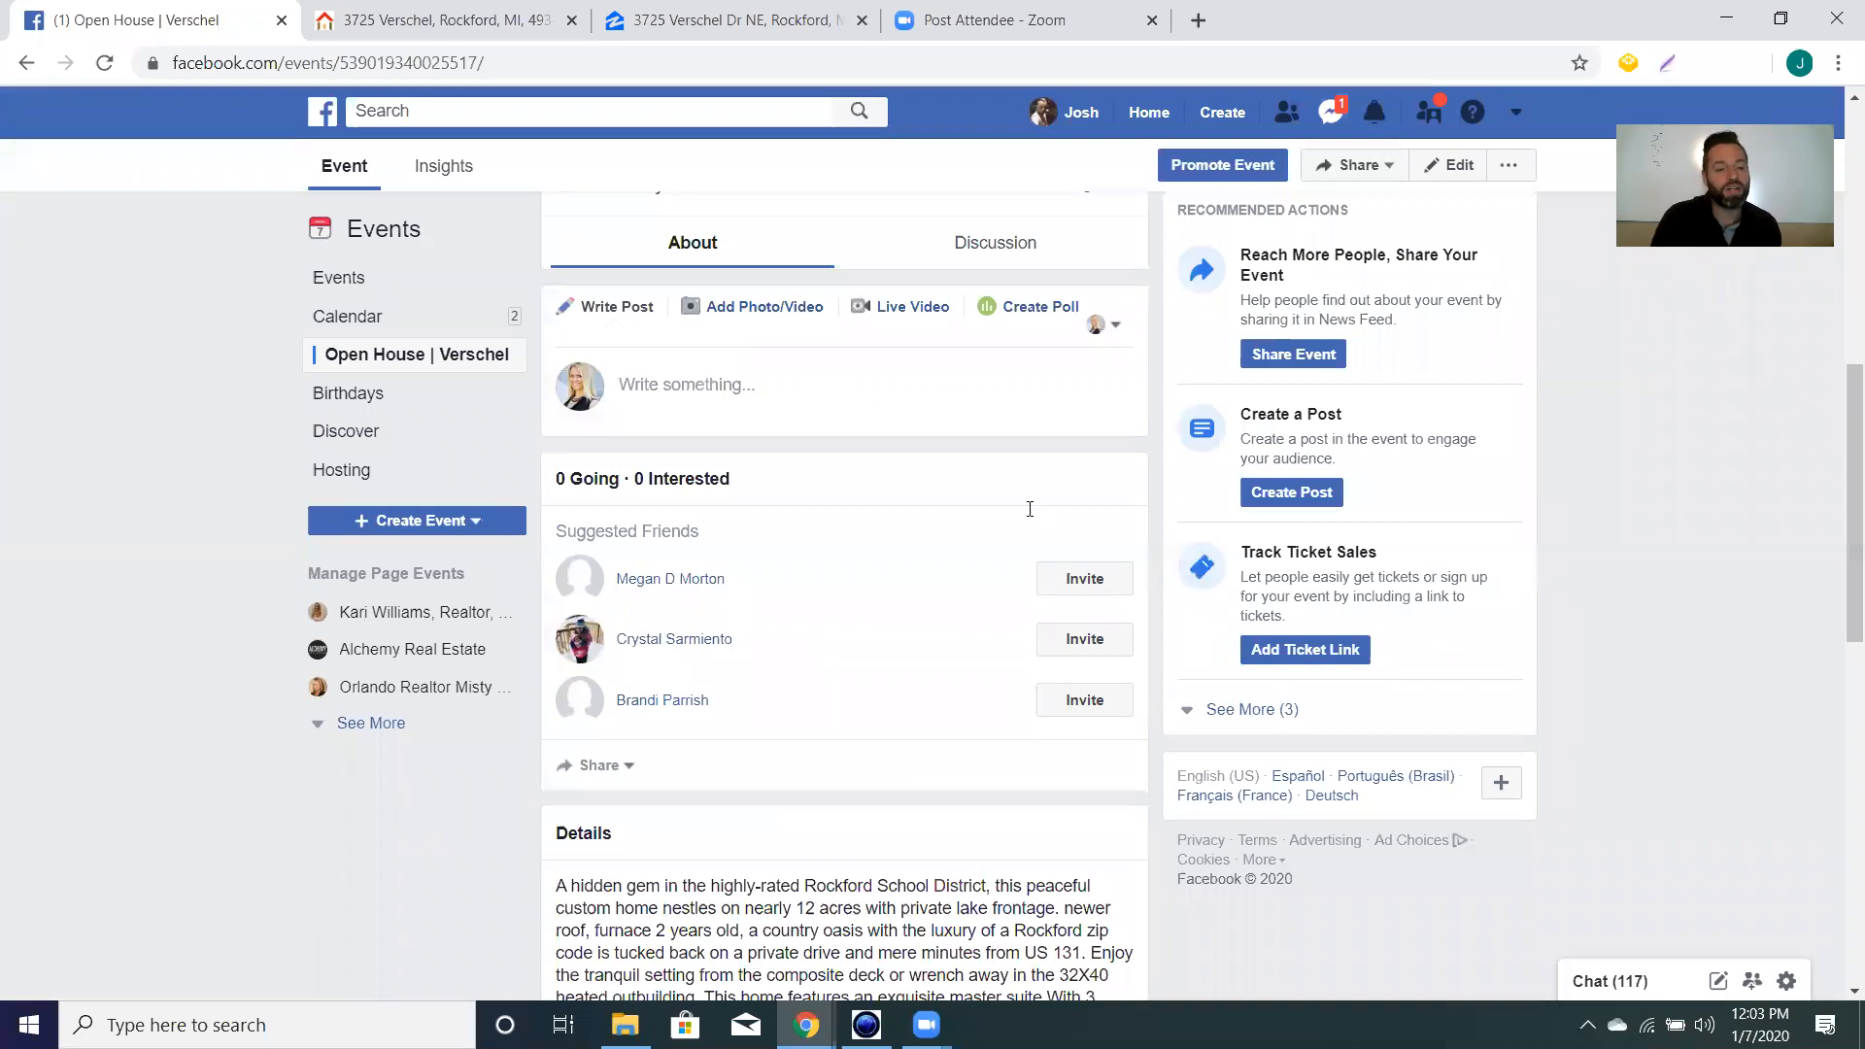
{"action": "scroll", "coordinate": [1370, 569], "scroll_direction": "up", "scroll_amount": 7}
{"action": "scroll", "coordinate": [1370, 568], "scroll_direction": "up", "scroll_amount": 2}
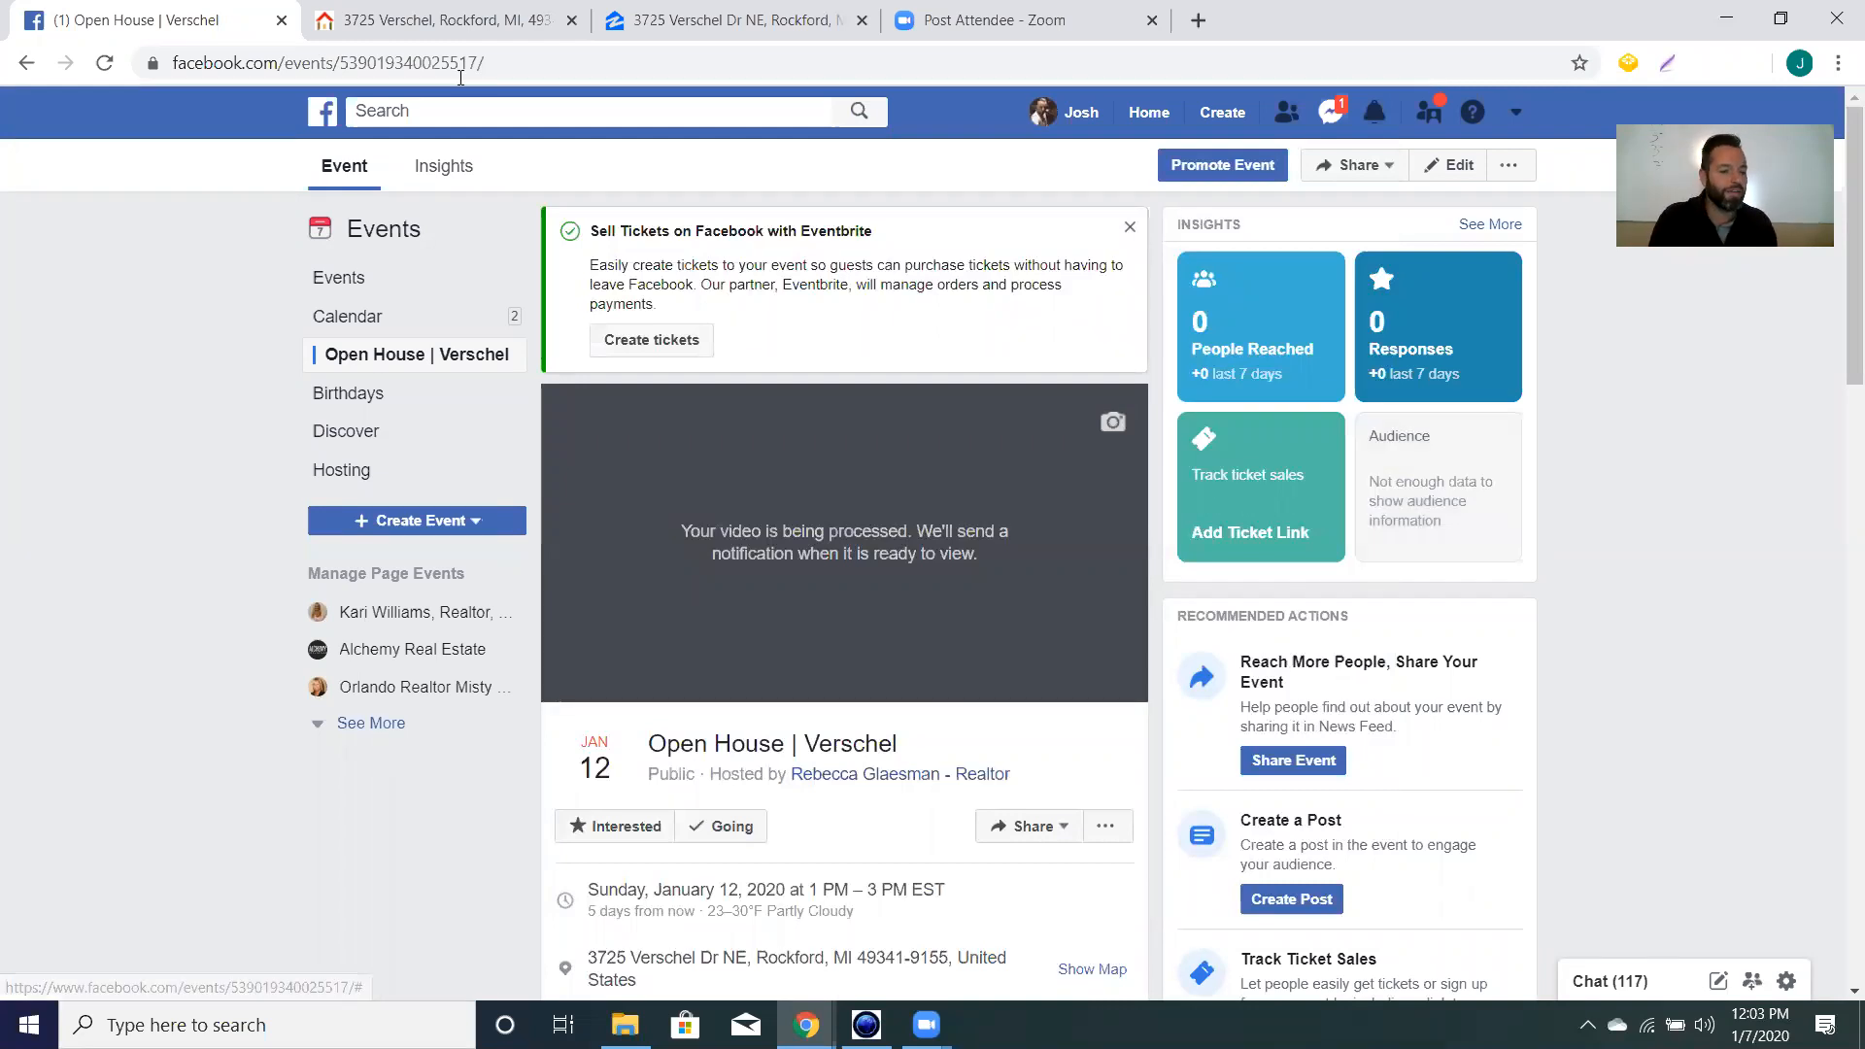
{"action": "left_click", "coordinate": [1142, 118]}
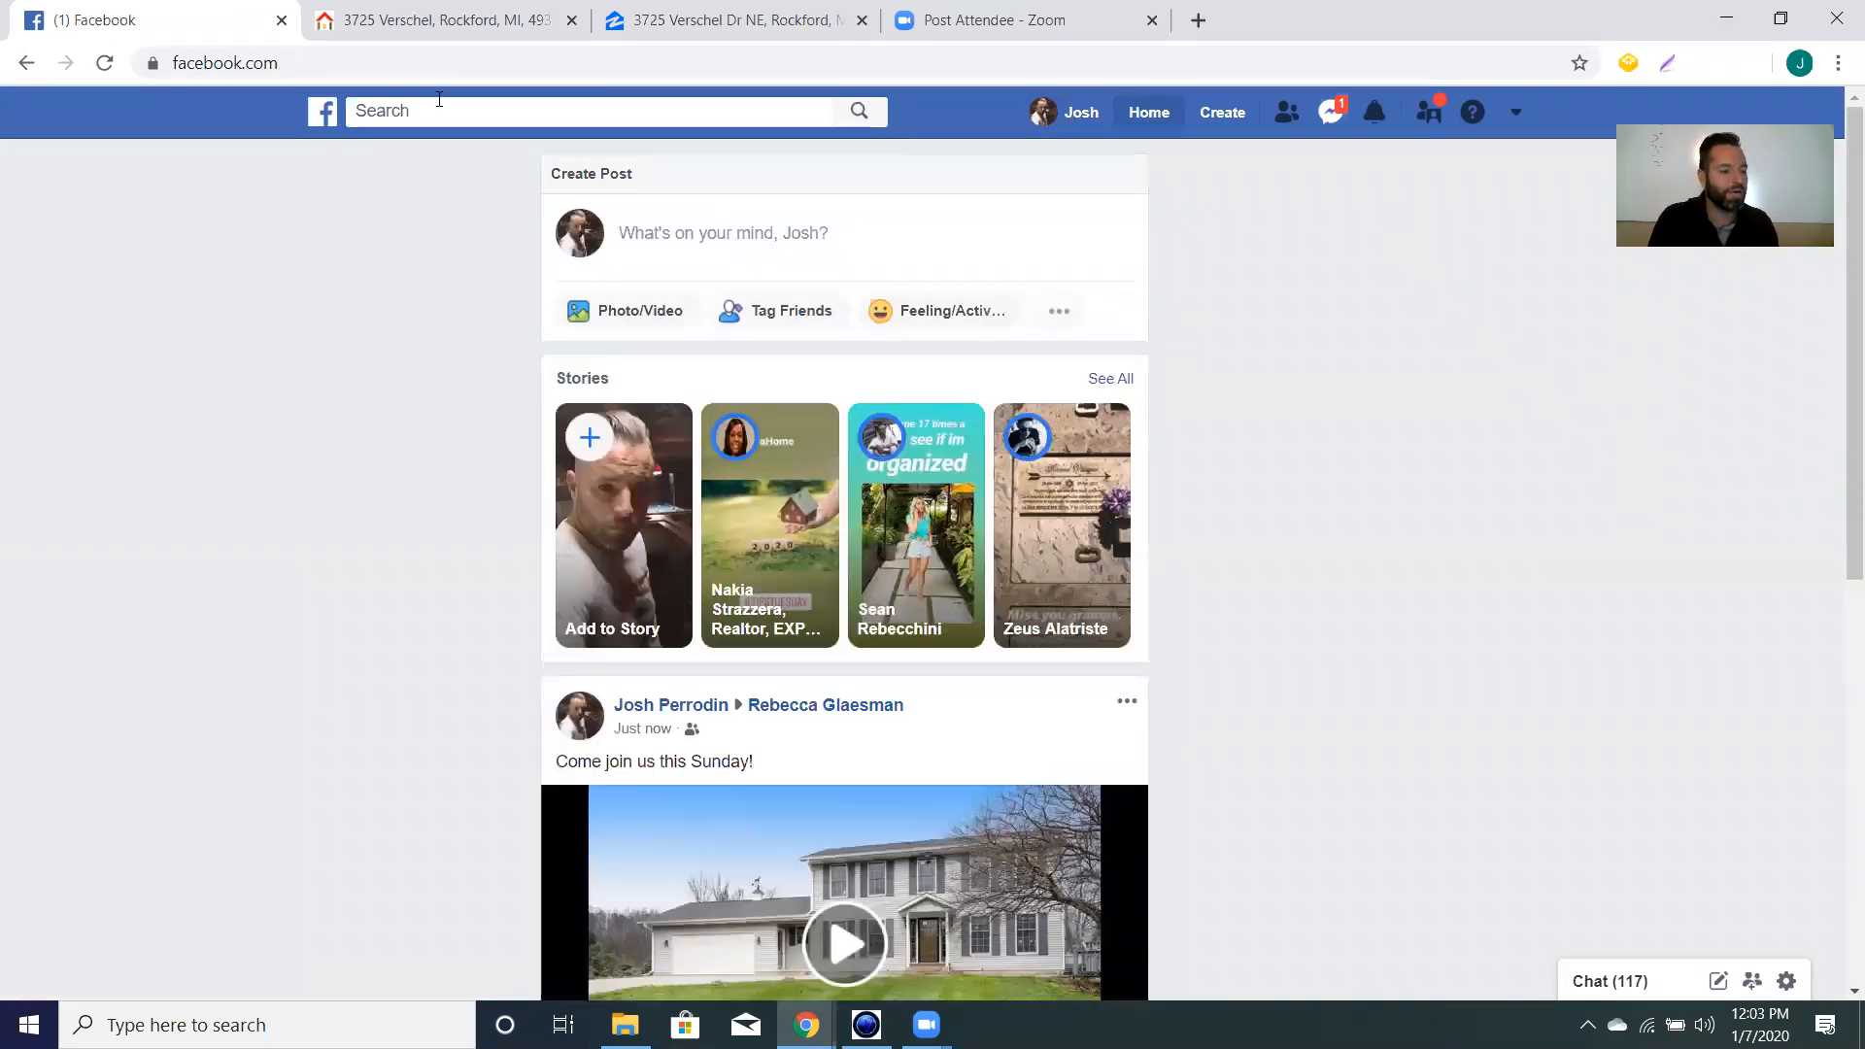
Open the Open House | Verschel event from the realtor's business page Events list.
{"action": "left_click", "coordinate": [392, 101]}
{"action": "left_click", "coordinate": [492, 189]}
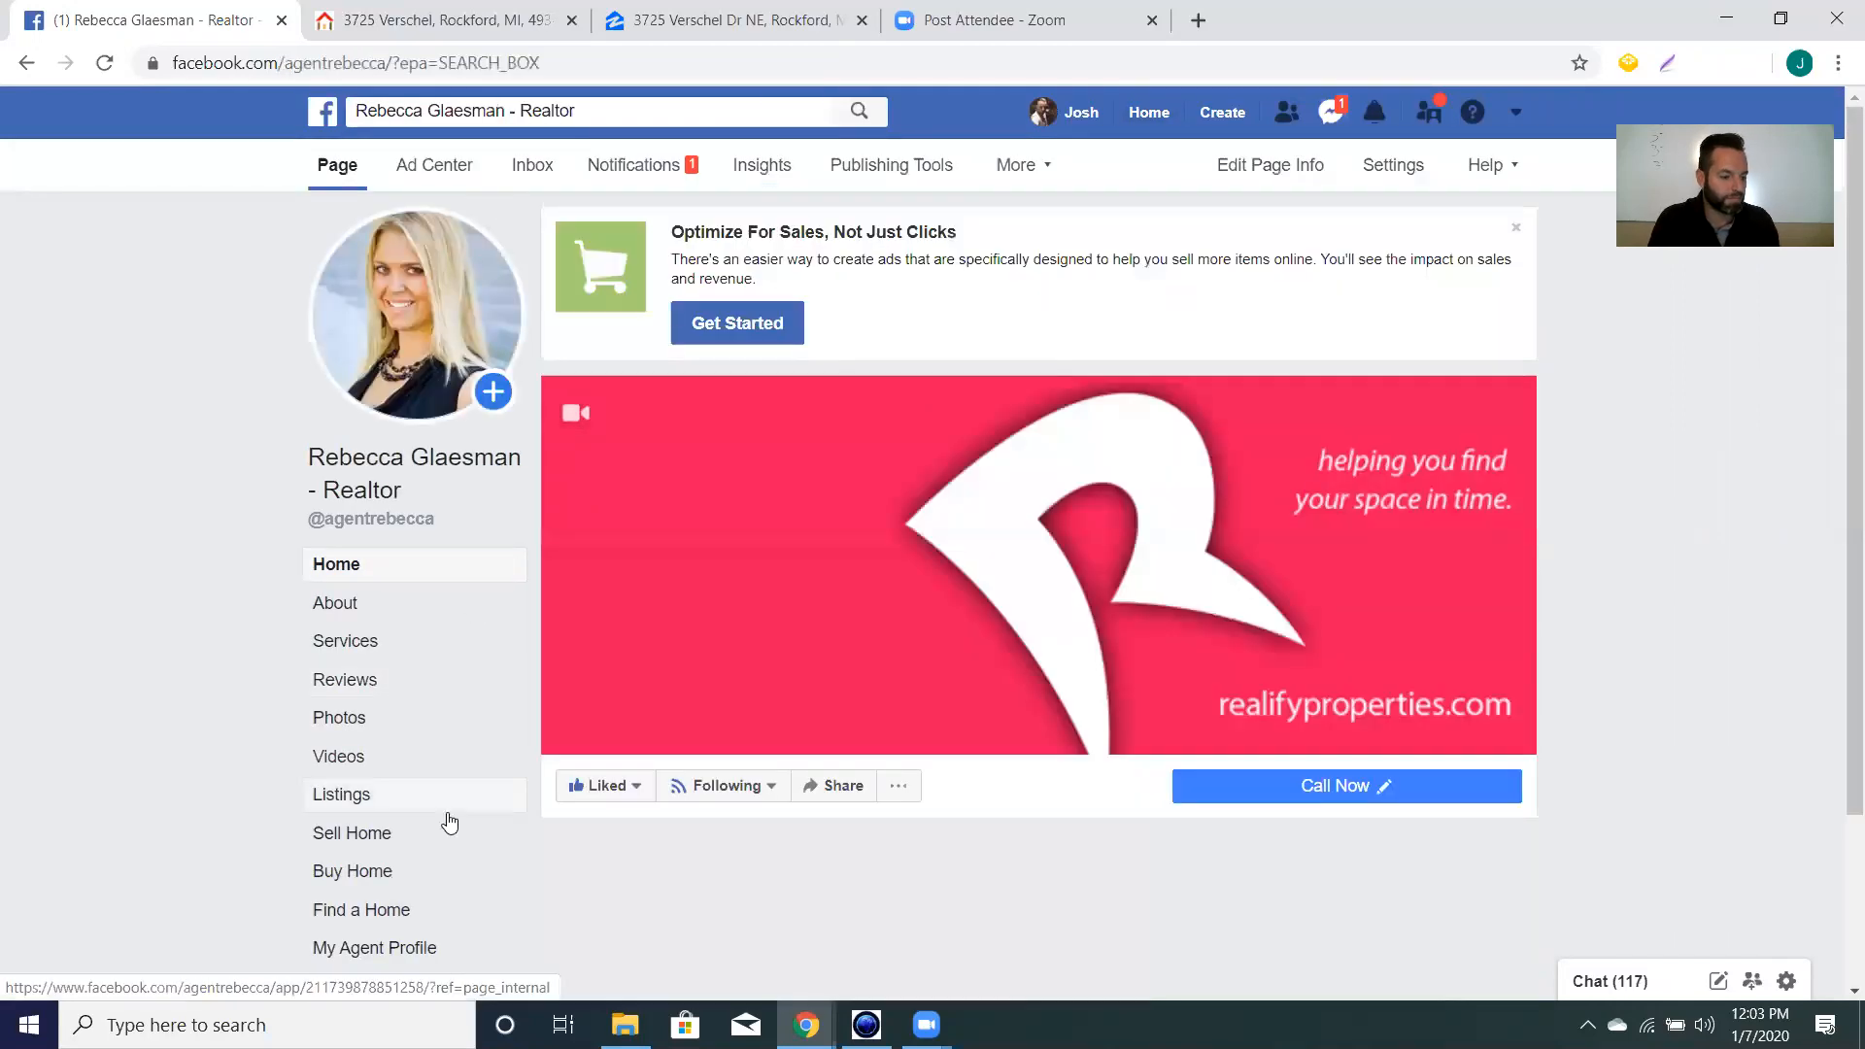
{"action": "scroll", "coordinate": [383, 670], "scroll_direction": "down", "scroll_amount": 2}
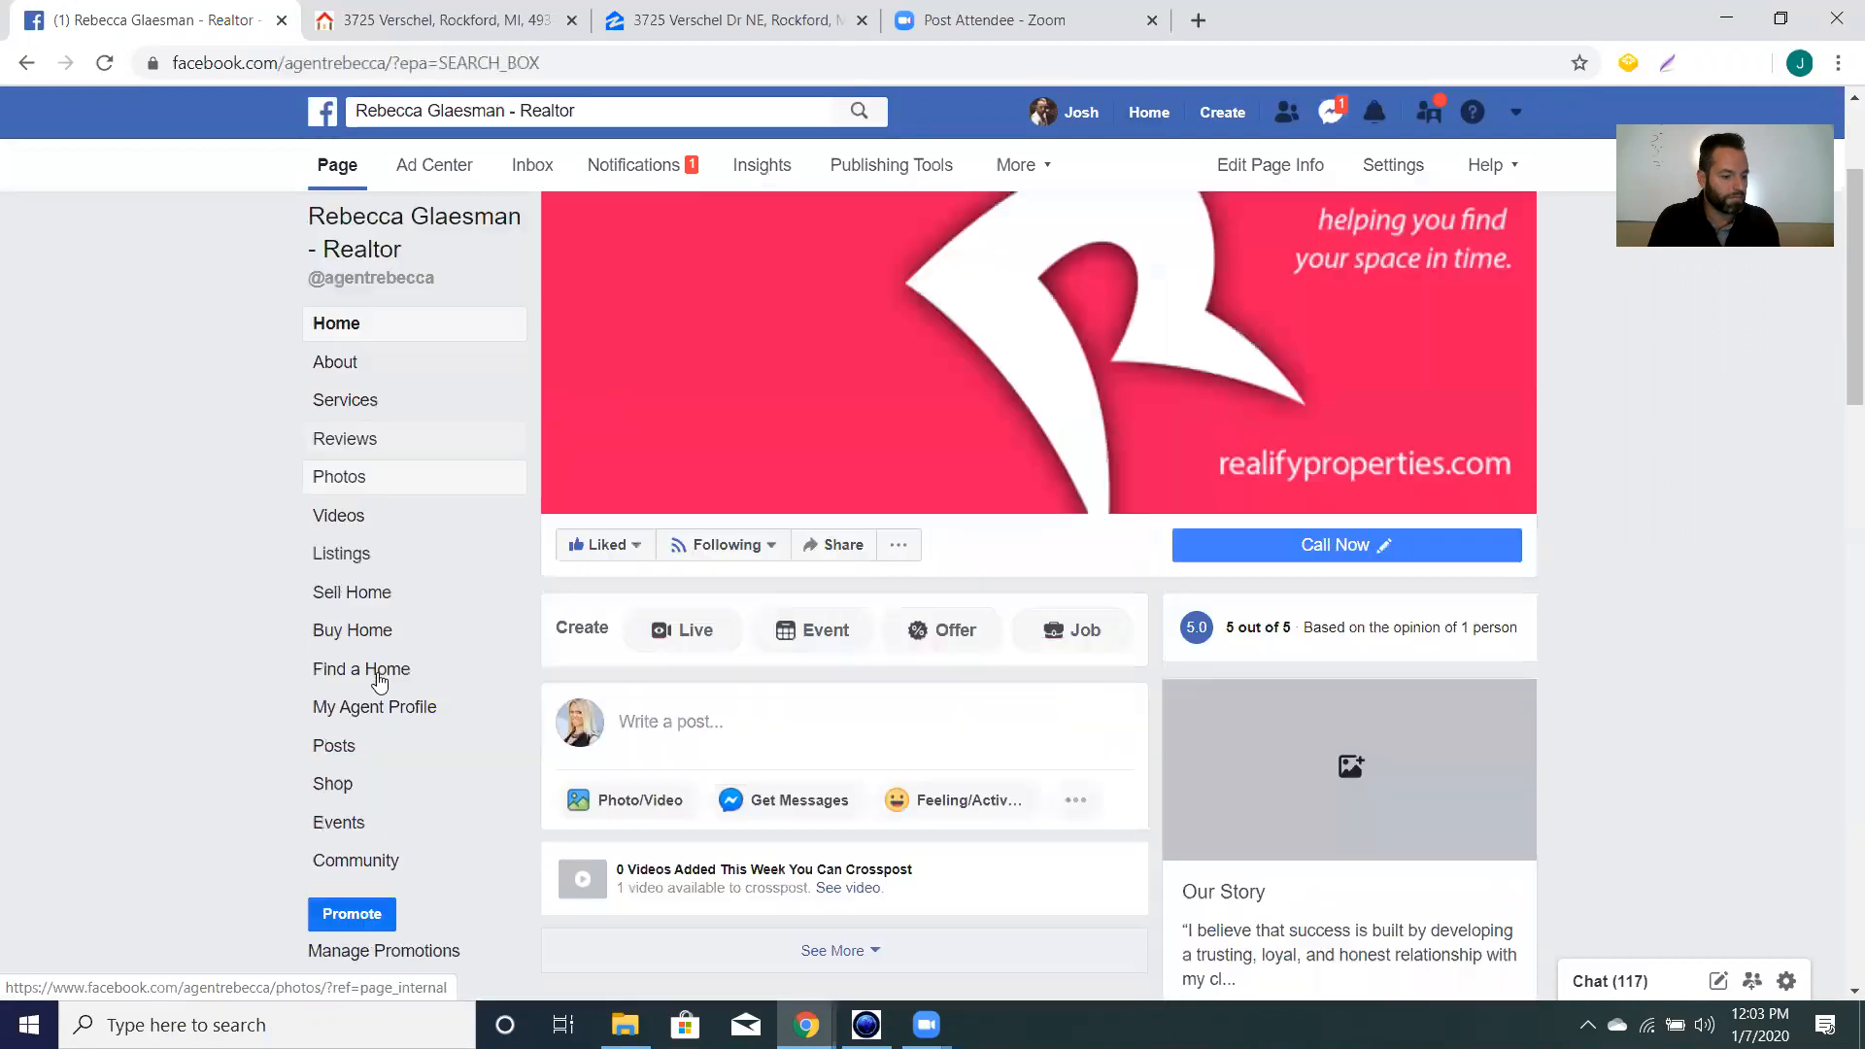
{"action": "left_click", "coordinate": [374, 840]}
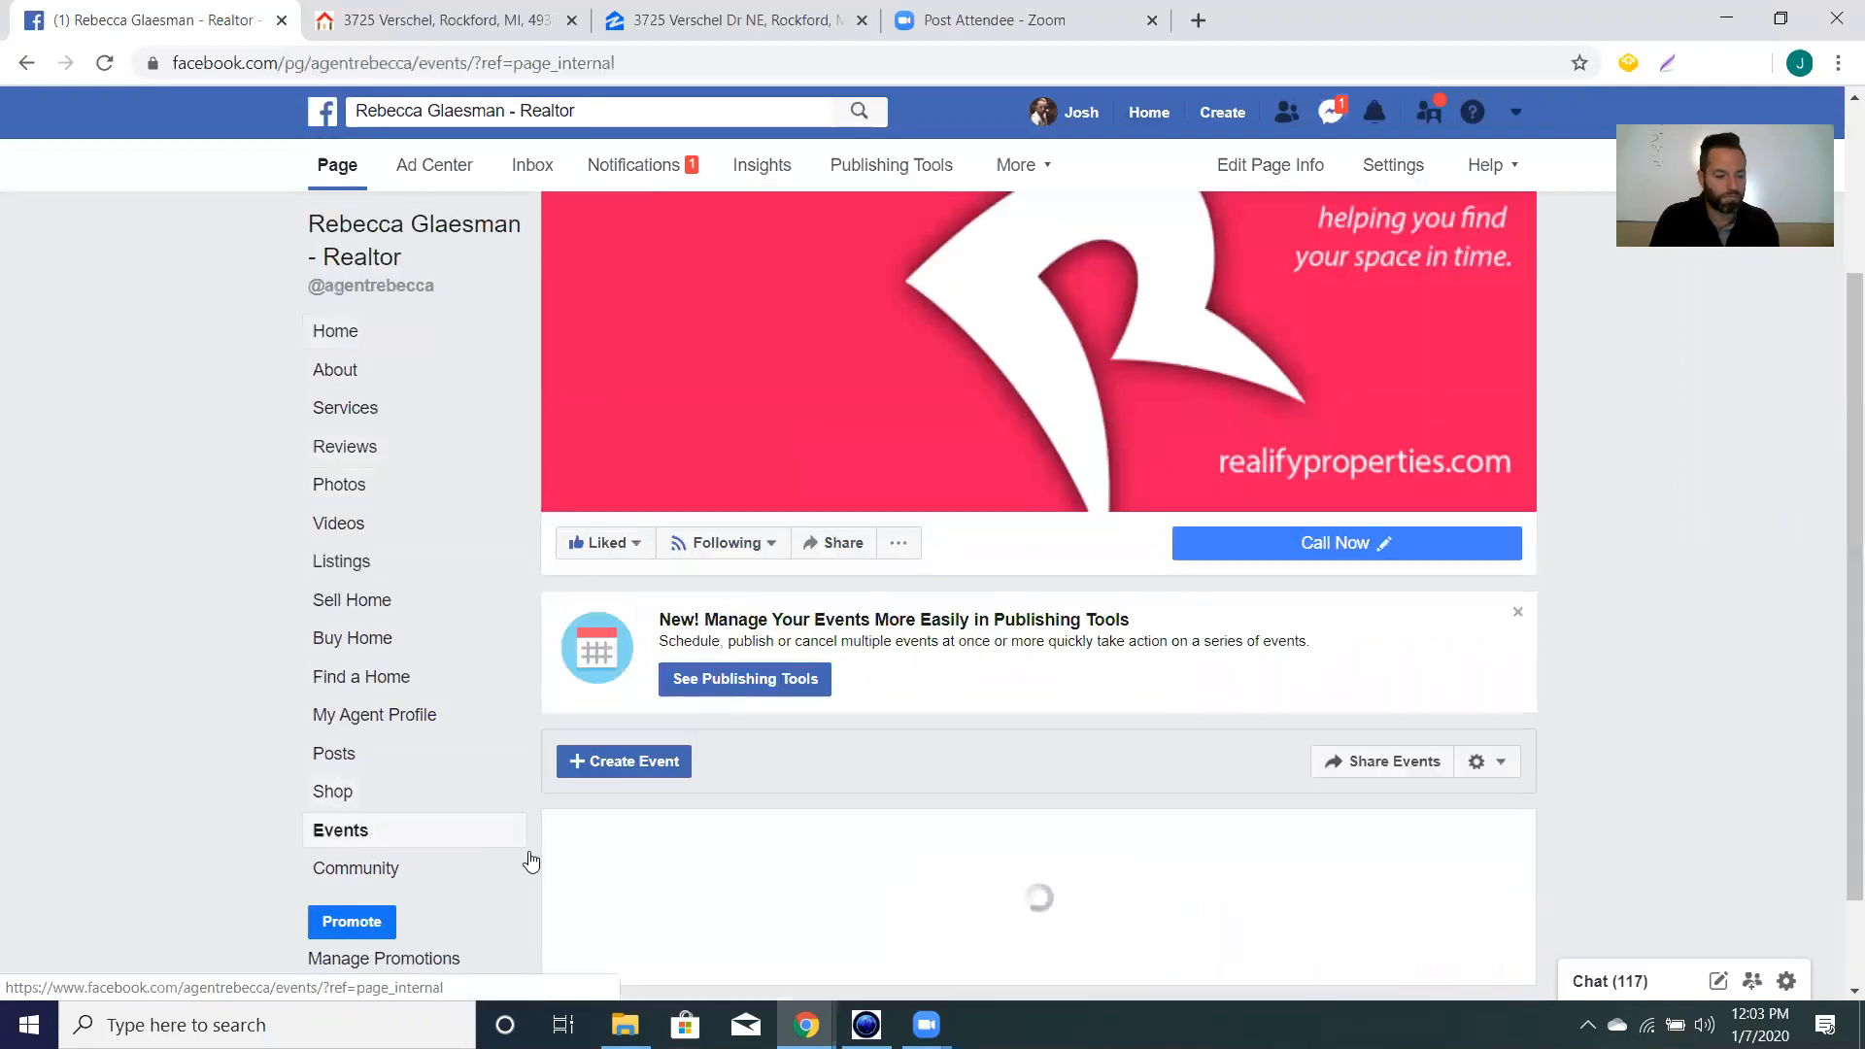
{"action": "scroll", "coordinate": [1230, 768], "scroll_direction": "down", "scroll_amount": 1}
{"action": "scroll", "coordinate": [1085, 755], "scroll_direction": "down", "scroll_amount": 1}
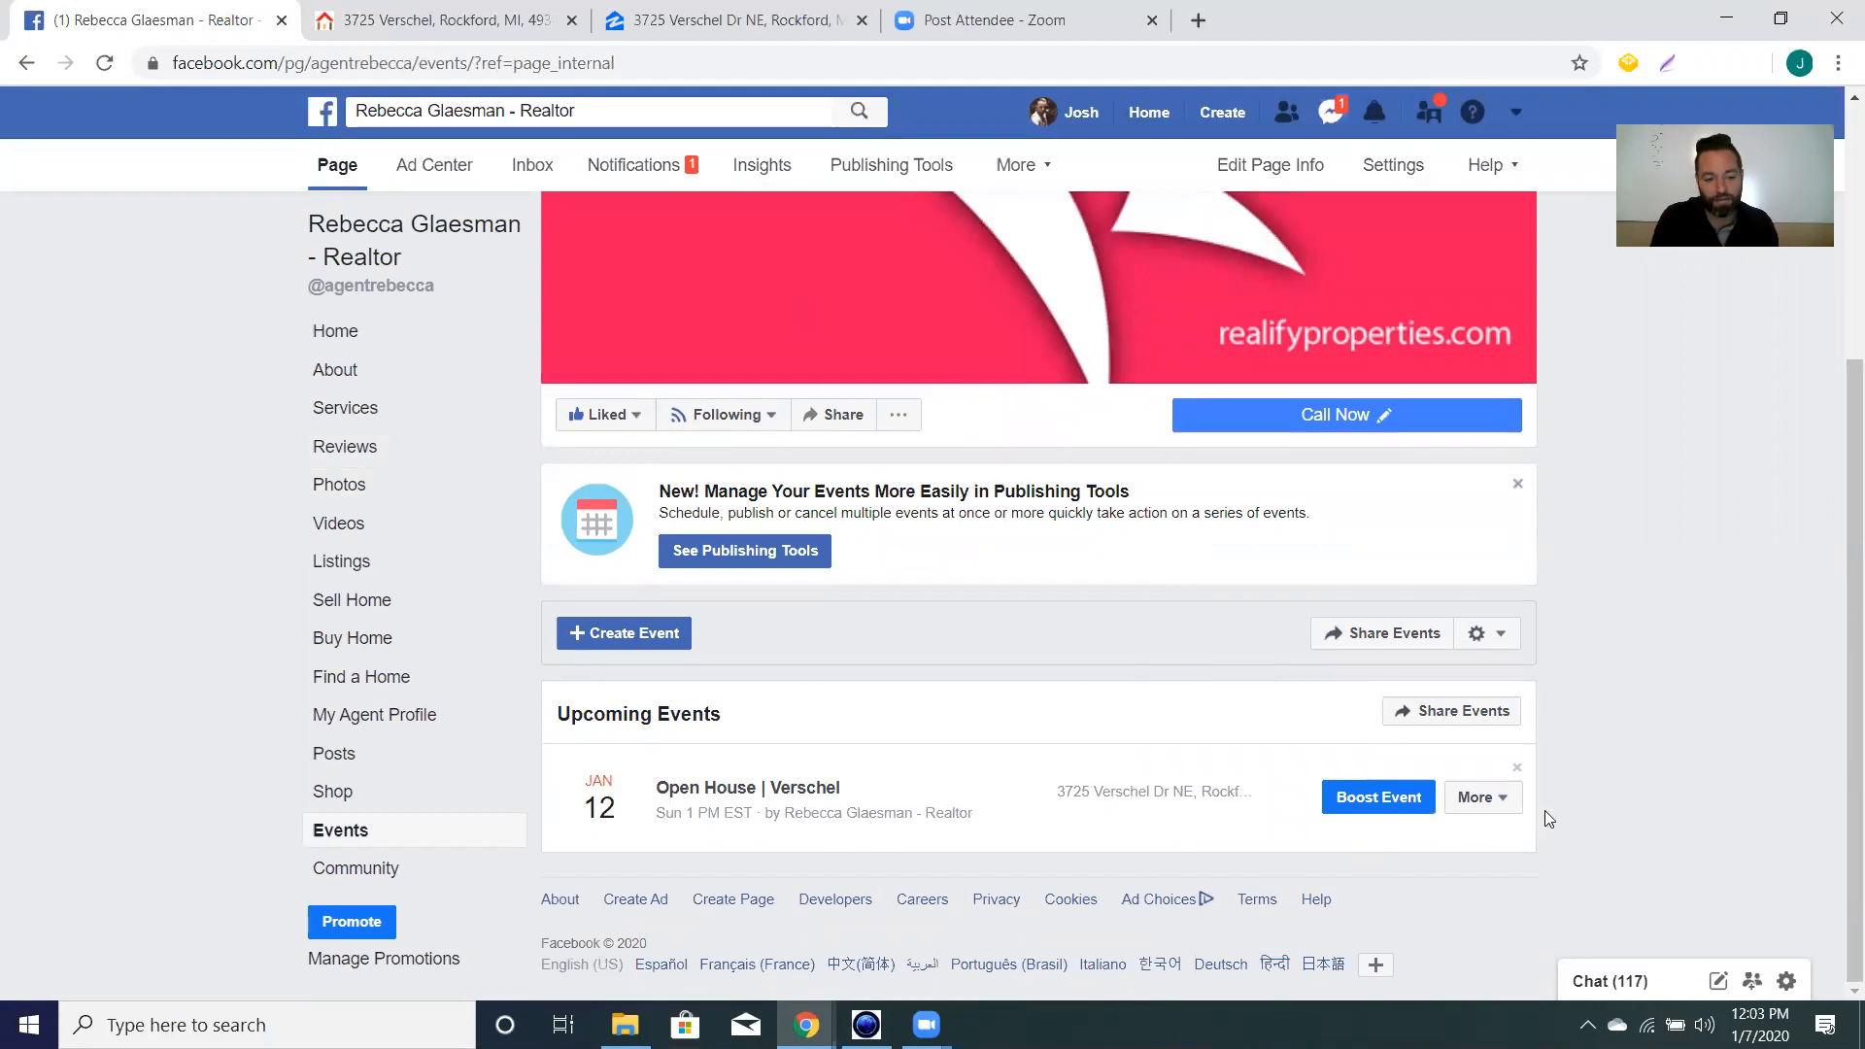
{"action": "left_click", "coordinate": [712, 789]}
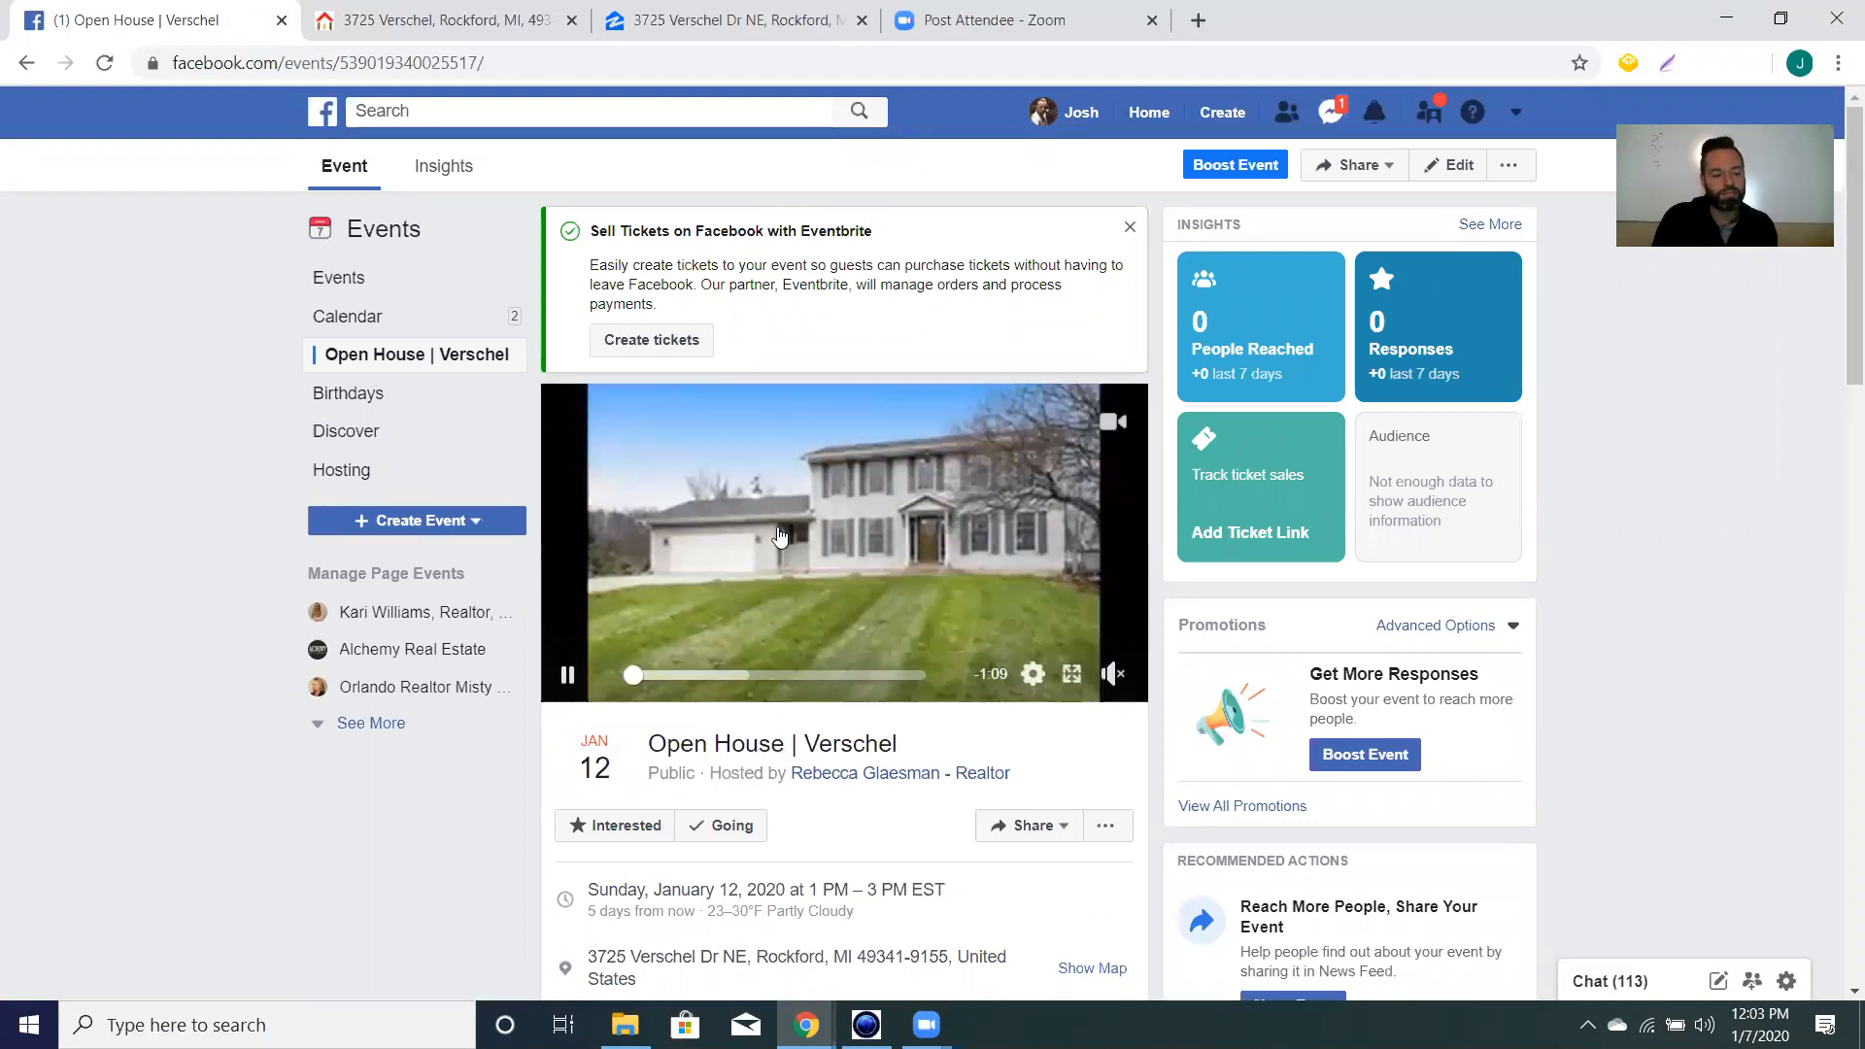
Unmute the event's slideshow cover video and scroll down to the Gallery.
{"action": "left_click", "coordinate": [1117, 677]}
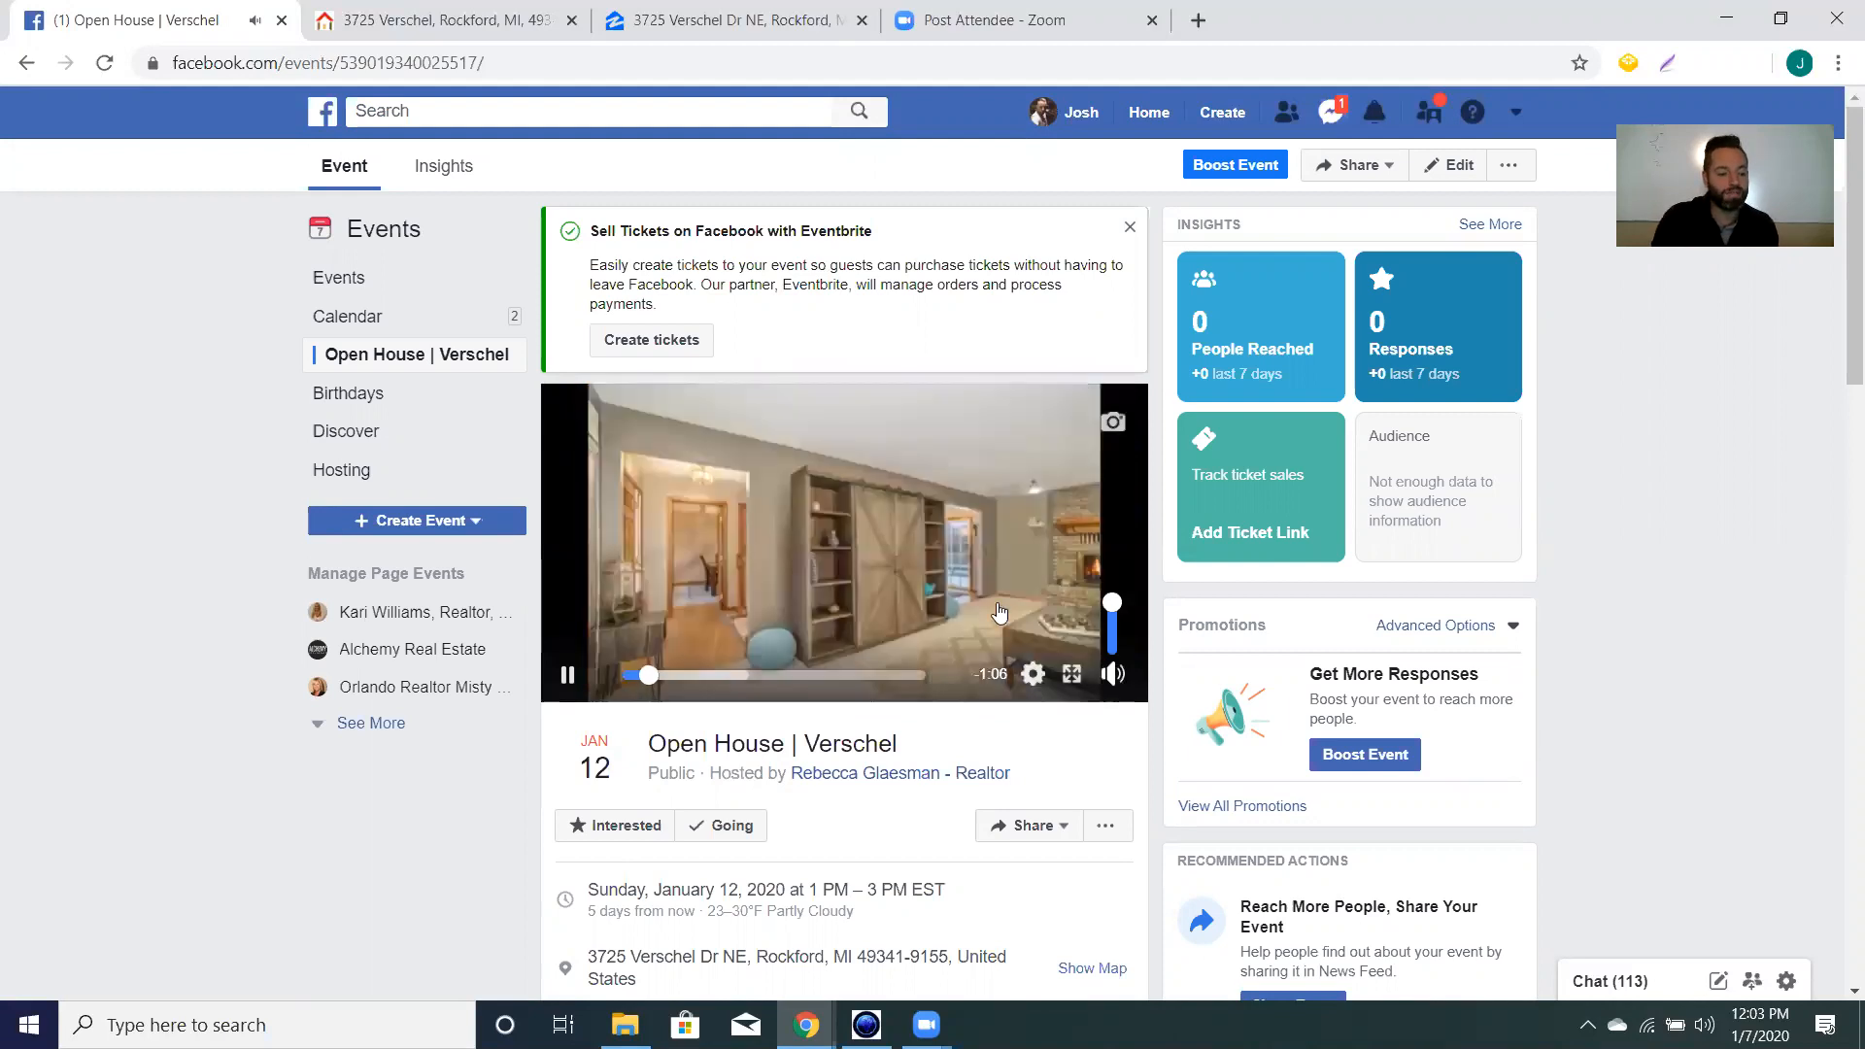
{"action": "scroll", "coordinate": [824, 567], "scroll_direction": "down", "scroll_amount": 7}
{"action": "scroll", "coordinate": [824, 567], "scroll_direction": "down", "scroll_amount": 1}
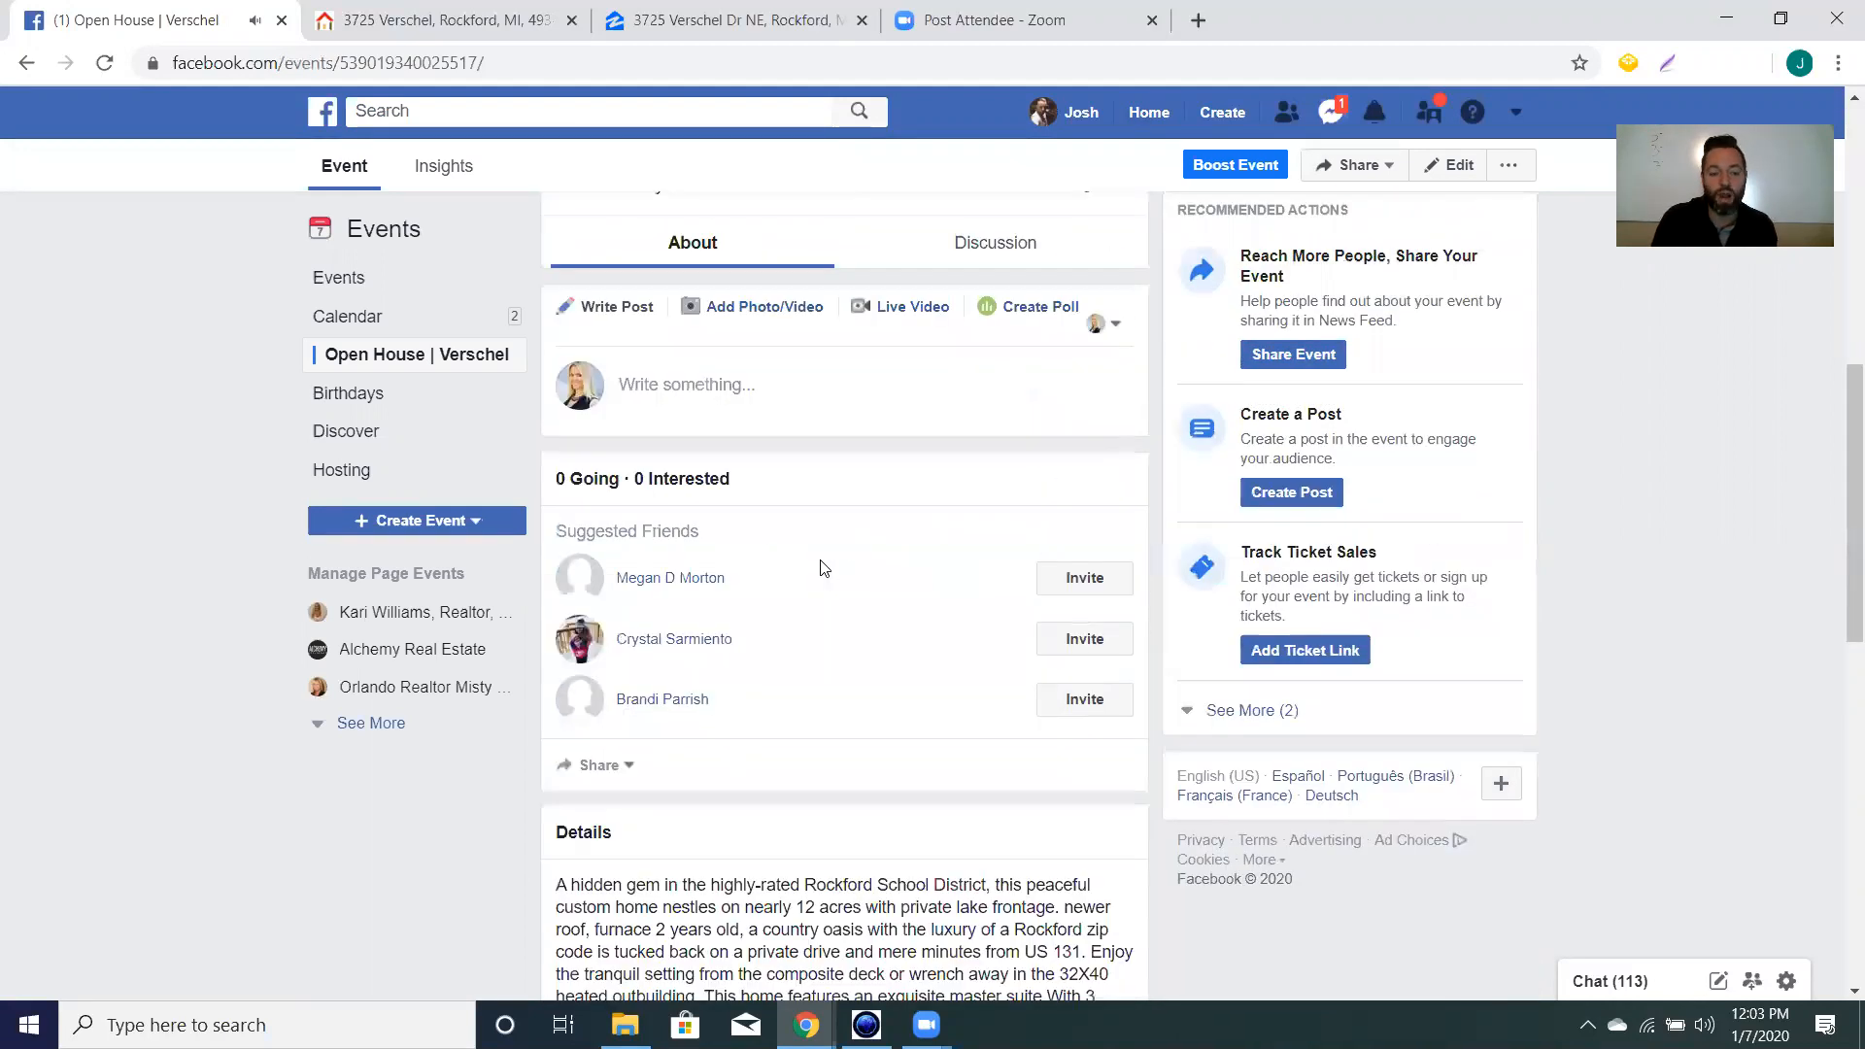
{"action": "scroll", "coordinate": [824, 568], "scroll_direction": "down", "scroll_amount": 10}
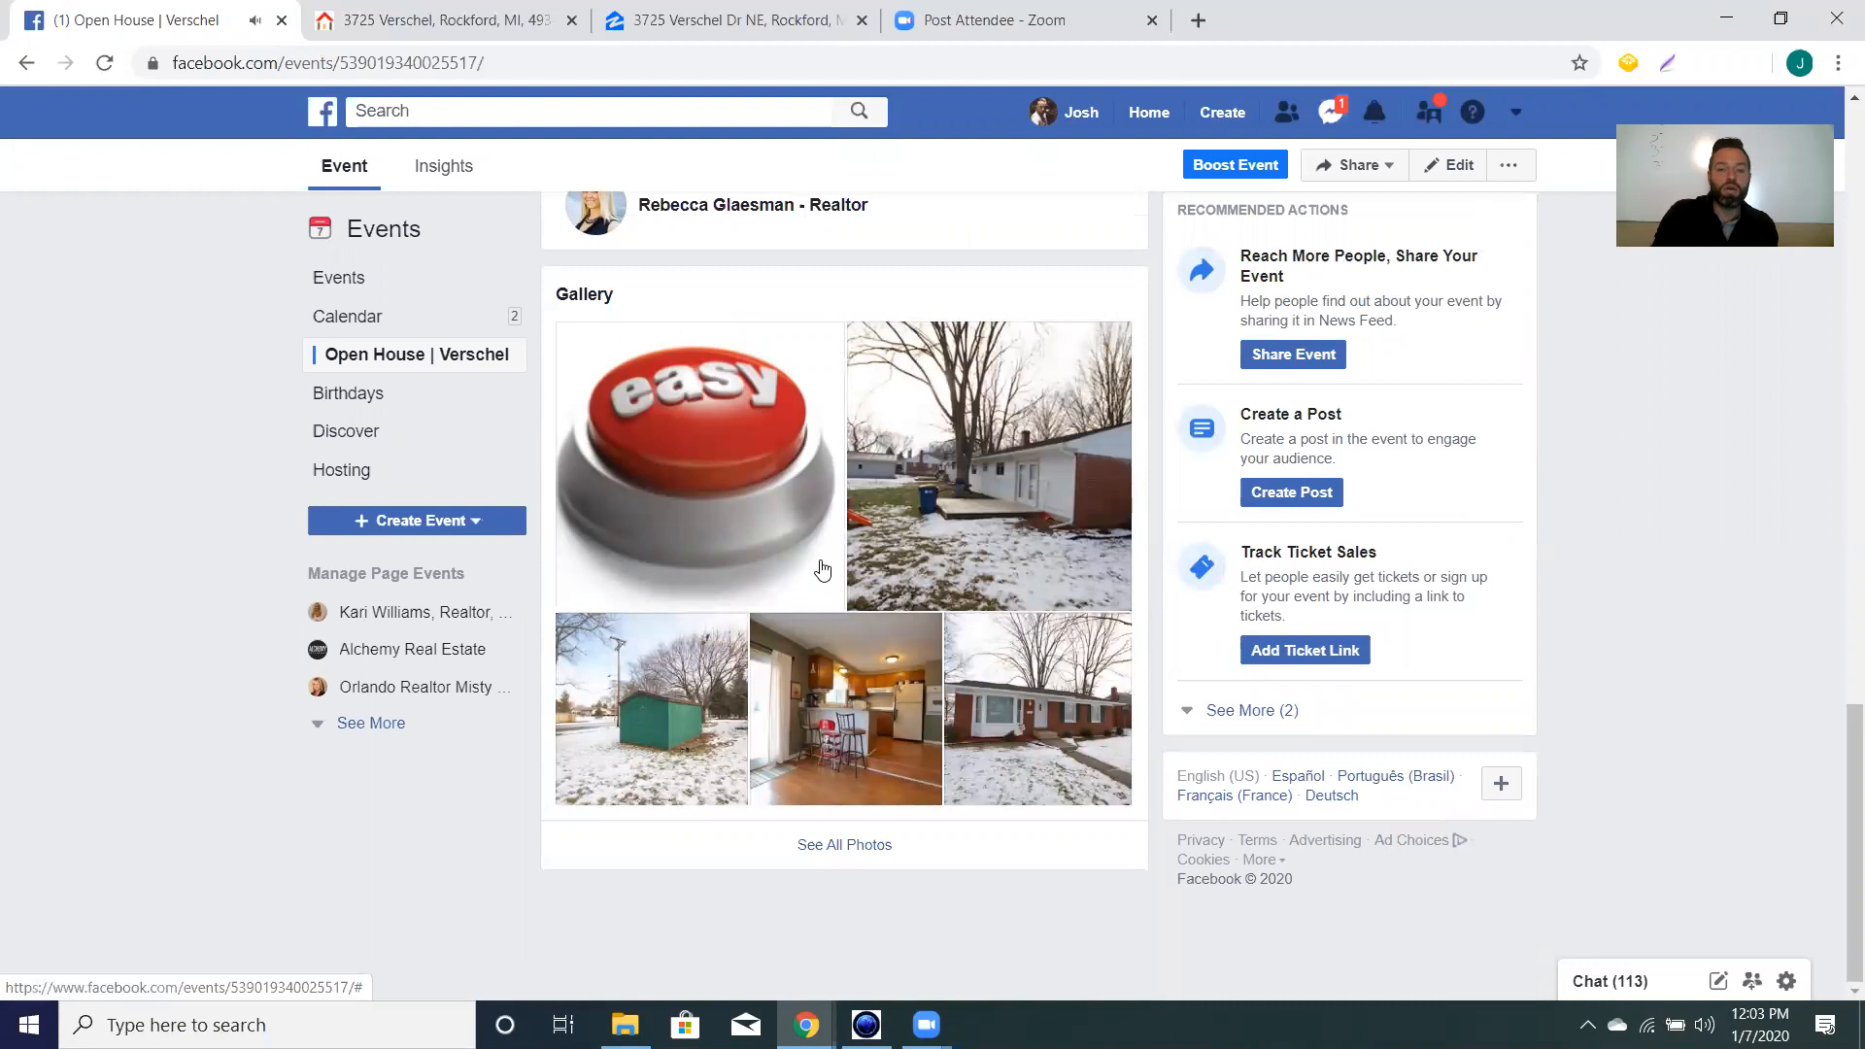